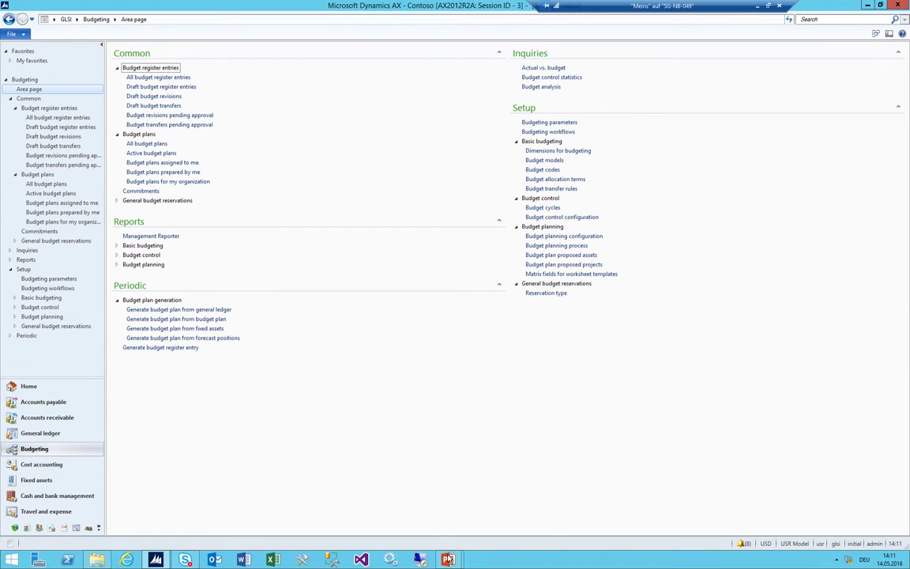
Step: Bring the PPT budget-process presentation in front of the Dynamics AX Budgeting page
mouse_move(447, 559)
left_click(501, 512)
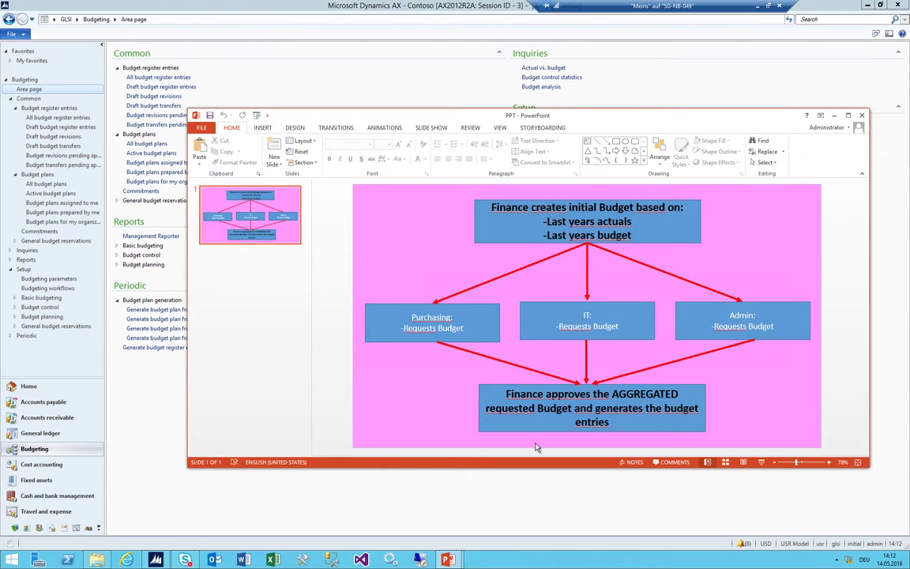
Step: Minimize PPT and review the PPT2 budget flow slide's boxes and arrow
left_click(835, 115)
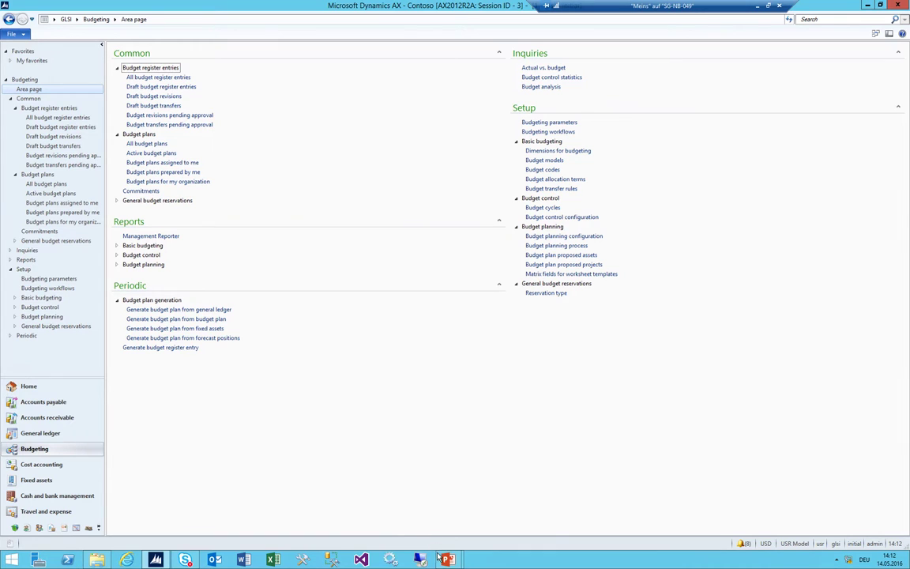
mouse_move(448, 559)
left_click(522, 506)
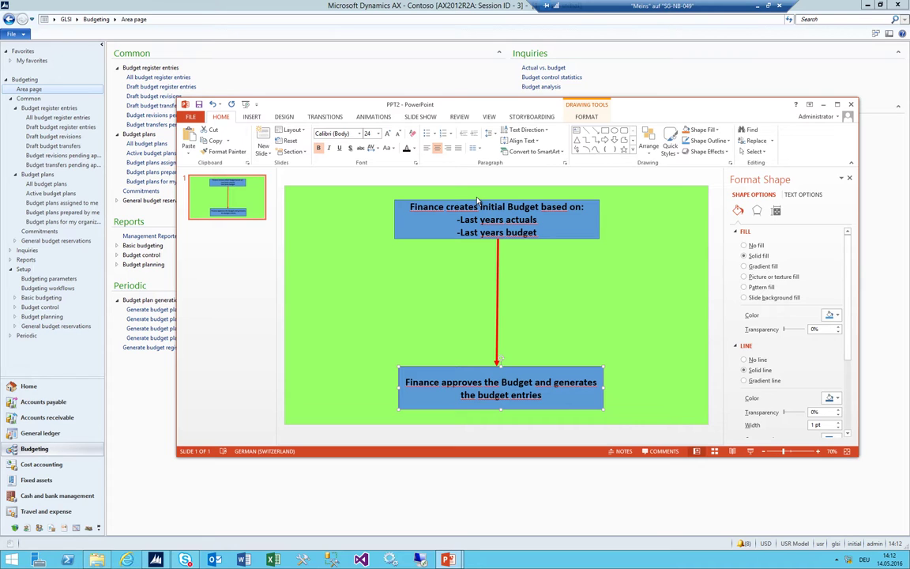
left_click(410, 245)
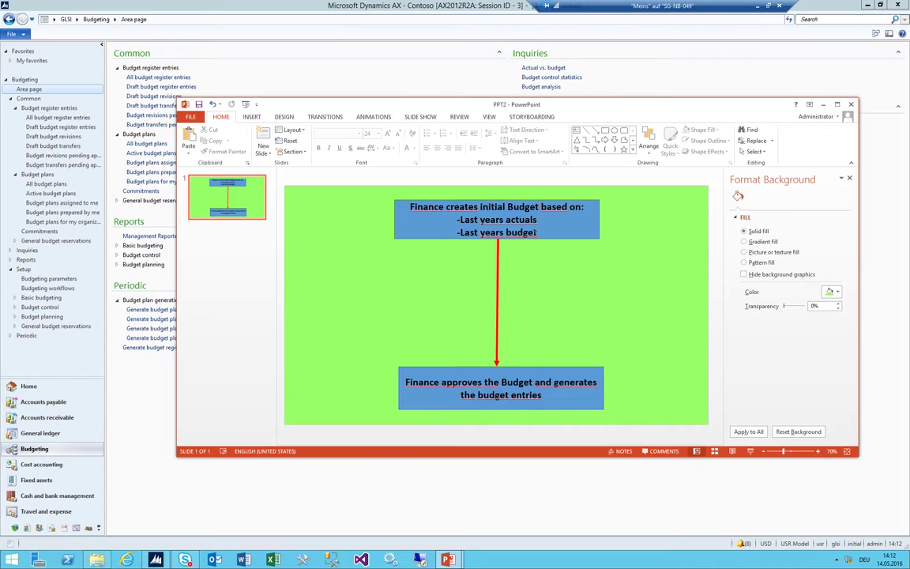
left_click_drag(368, 188, 636, 437)
left_click(354, 236)
Step: Minimize PPT2, bring PPT back briefly, then return to the Dynamics AX window
left_click(823, 104)
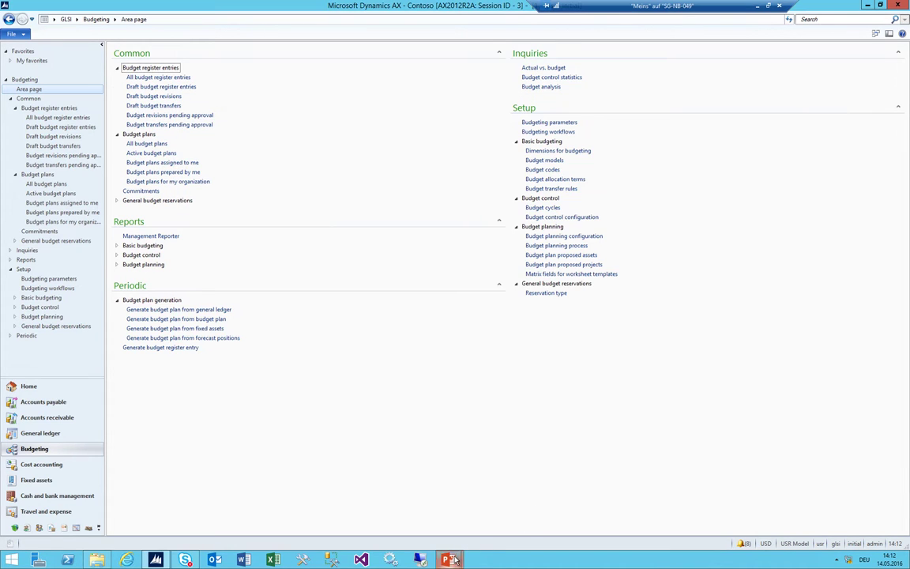
mouse_move(447, 558)
left_click(485, 537)
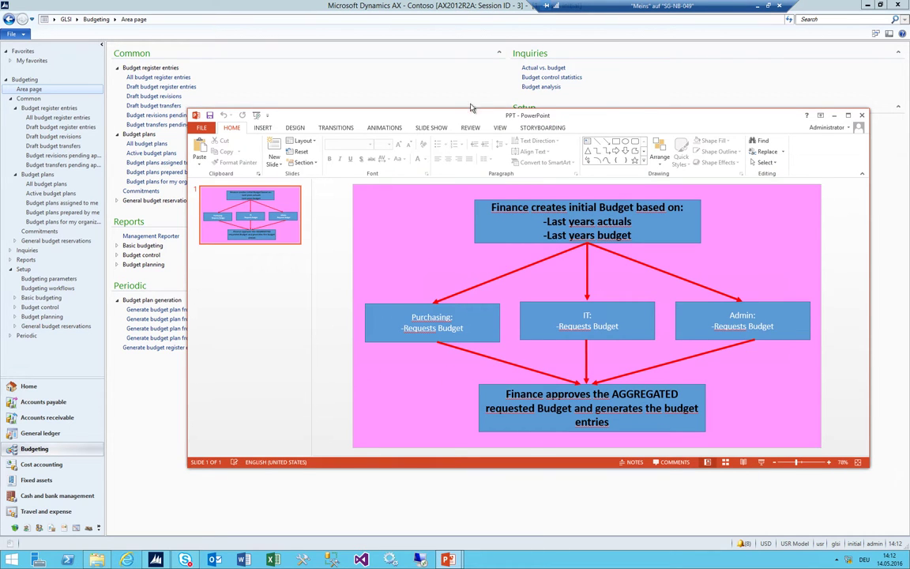
left_click(312, 5)
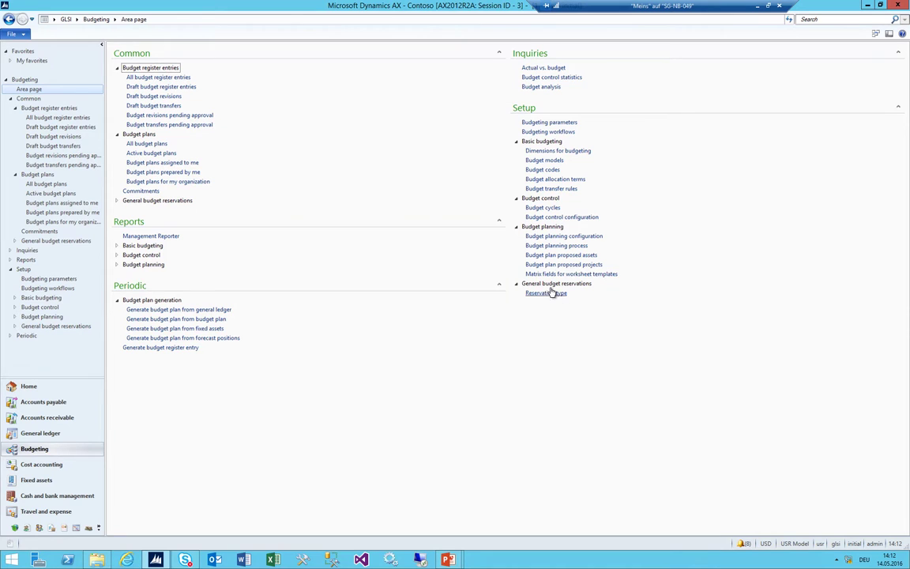
Step: Switch to the General ledger module and scroll through its area page
left_click(73, 19)
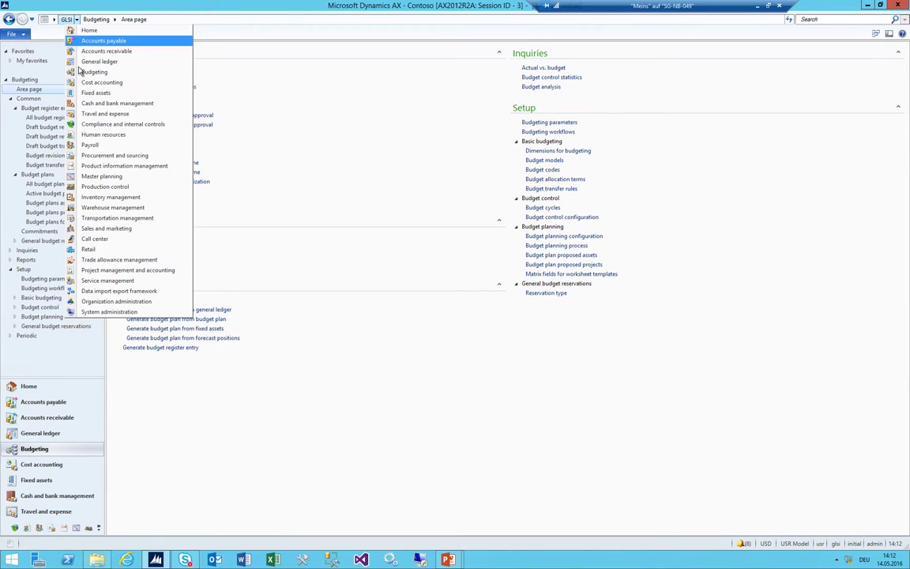
left_click(80, 61)
scroll(692, 346, "down", 5)
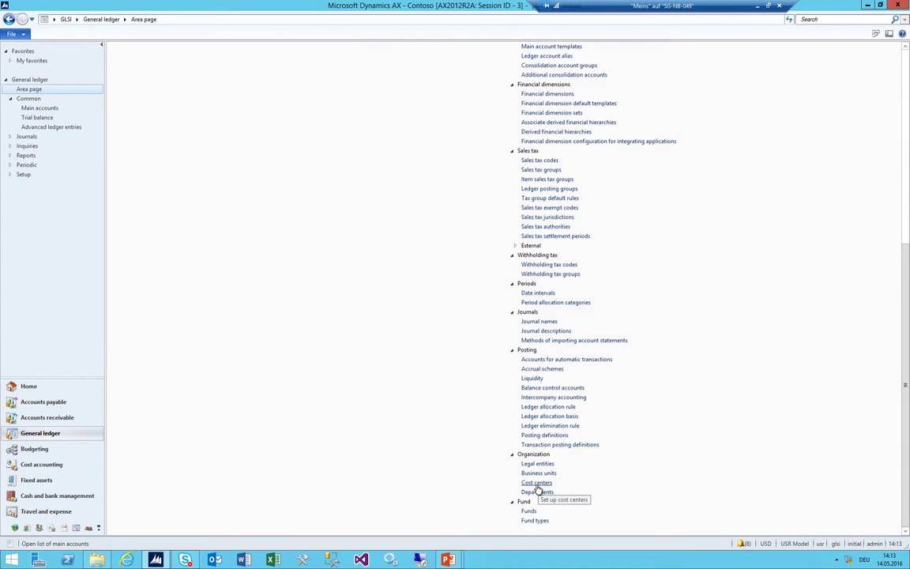
scroll(495, 356, "up", 2)
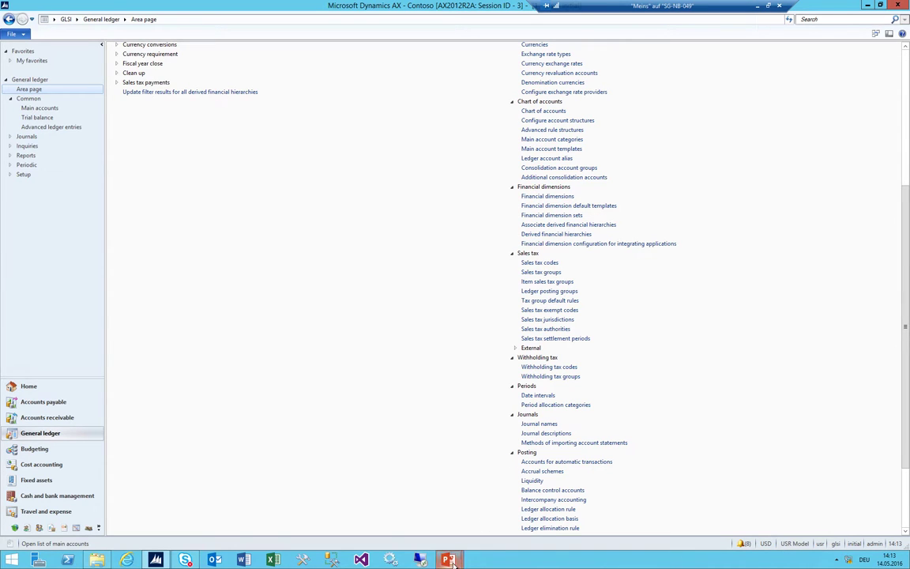
mouse_move(447, 559)
left_click(384, 458)
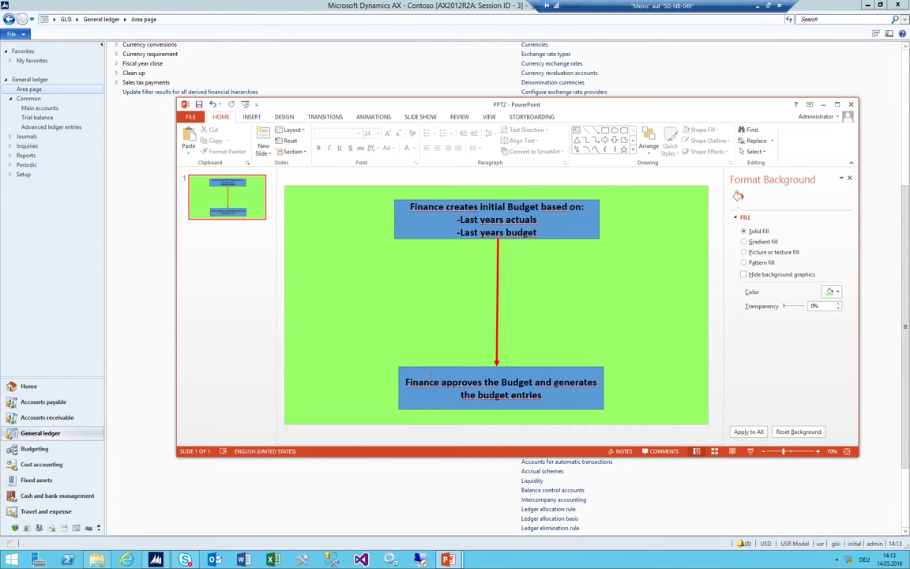
left_click(501, 367)
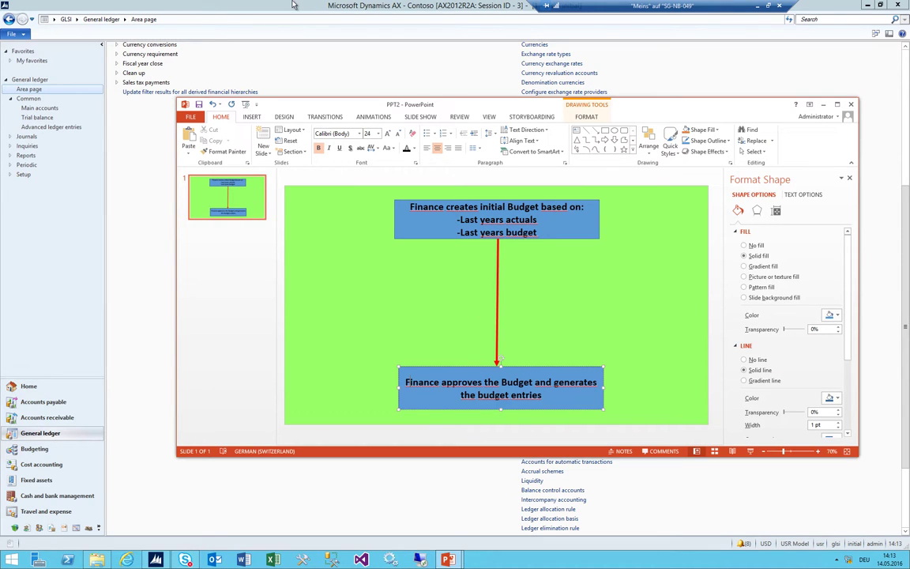
left_click(227, 4)
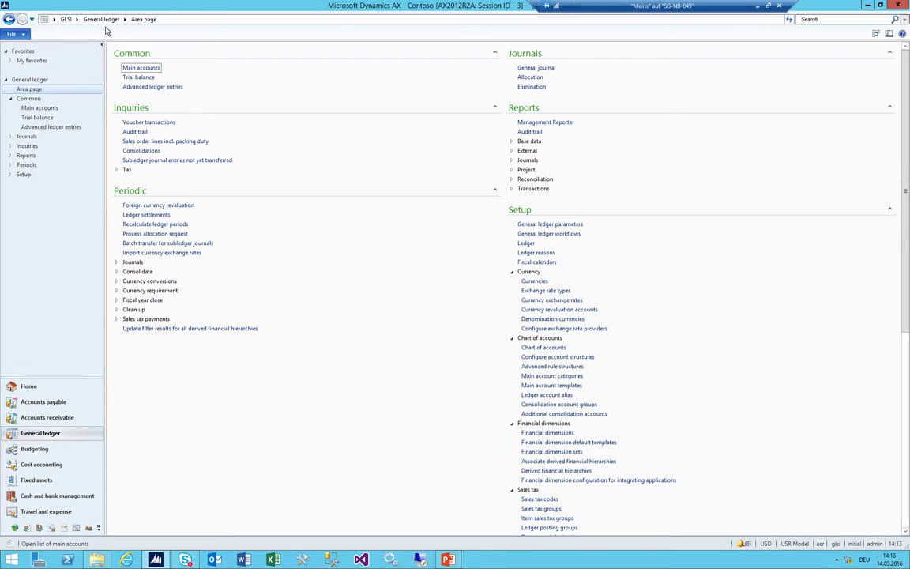
Step: Review main accounts 3100, 6600 and 6605, then open Configure account structures
left_click(127, 68)
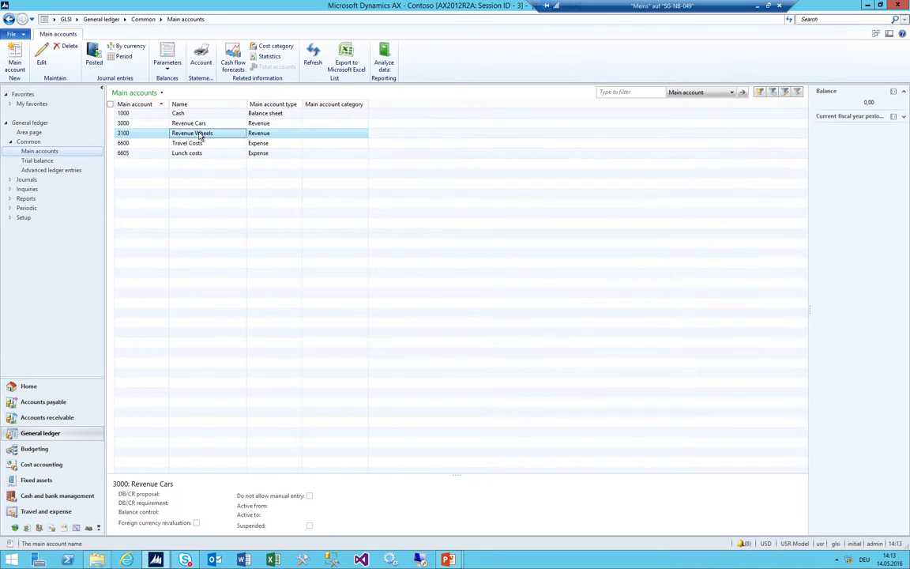
left_click(193, 133)
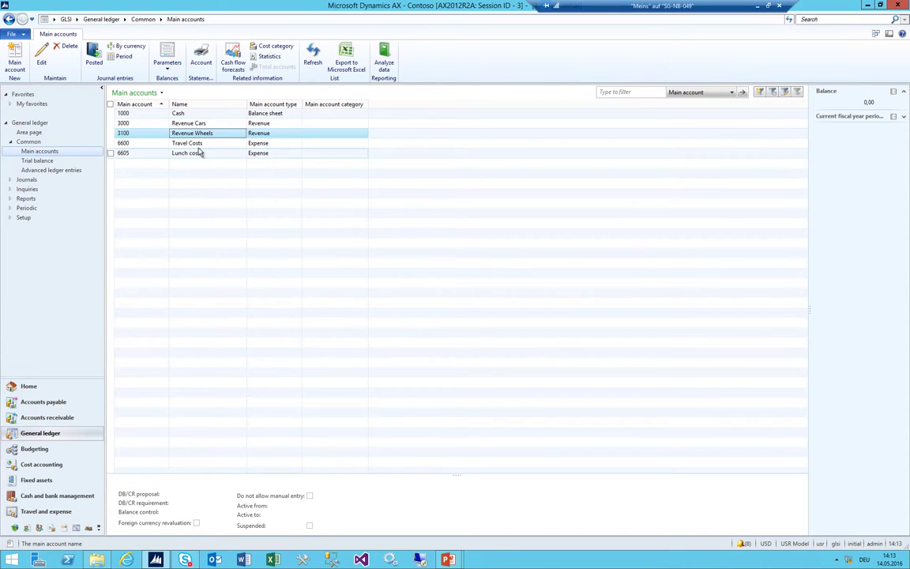
left_click(198, 143)
left_click(199, 154)
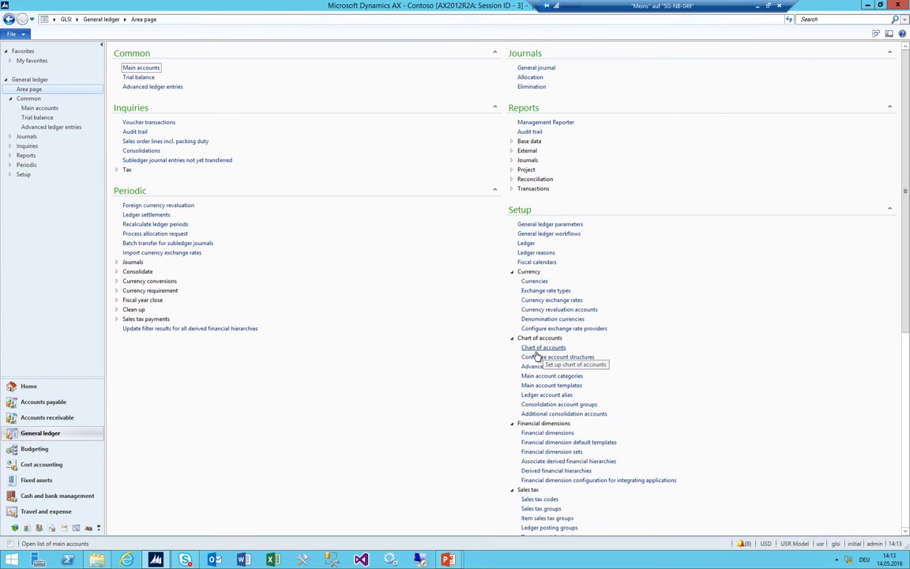
left_click(546, 356)
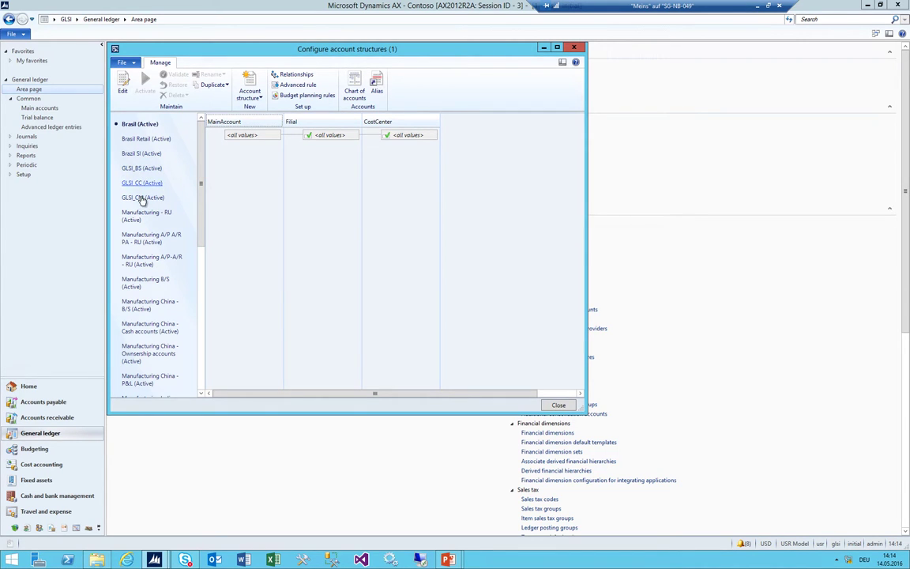
Step: Put the GLSI_CM account structure into edit mode and start adding a segment
left_click(141, 198)
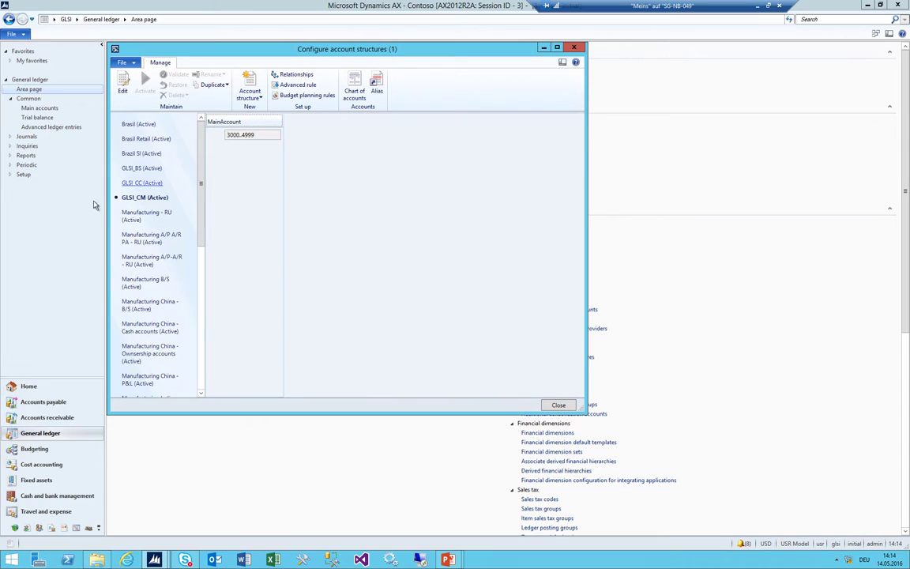
left_click(243, 134)
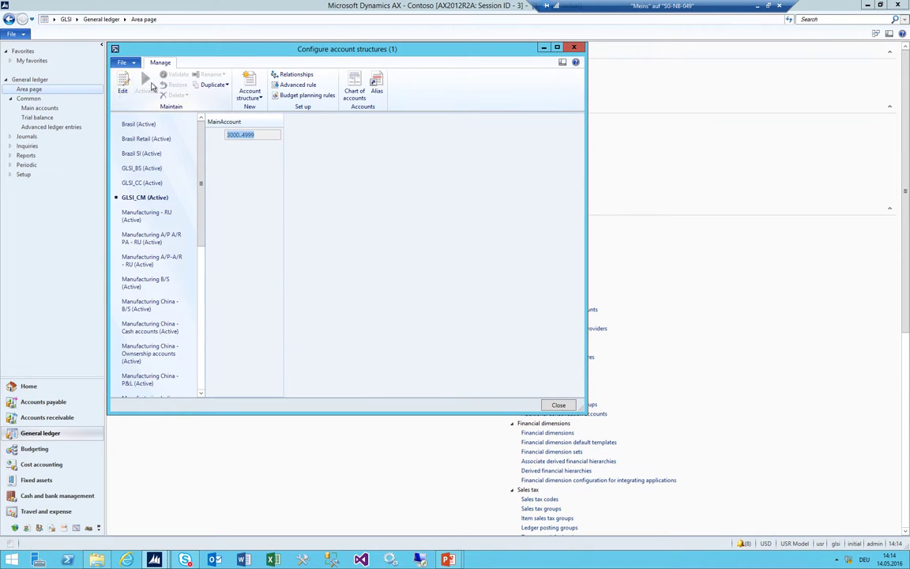
left_click(123, 83)
left_click(313, 121)
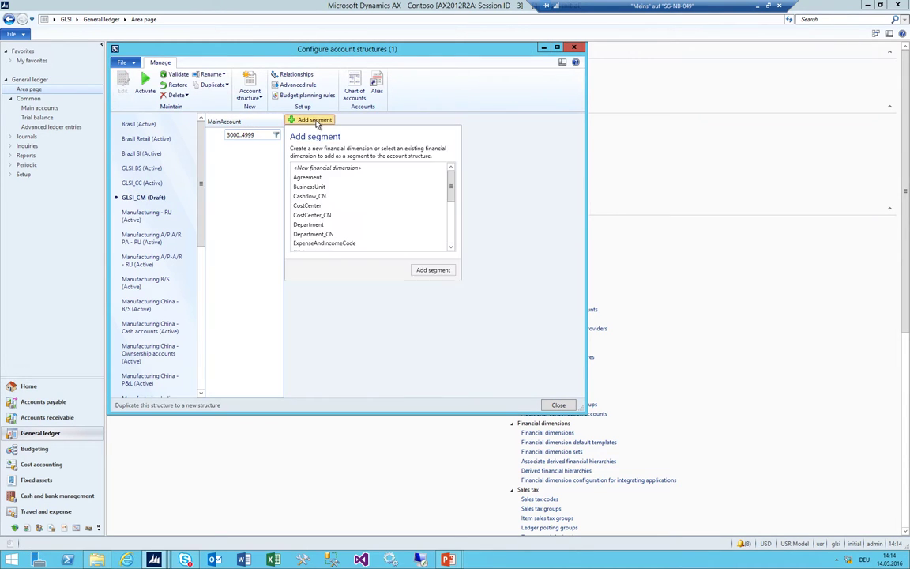
Step: Create a new custom financial dimension named PUR
left_click(433, 269)
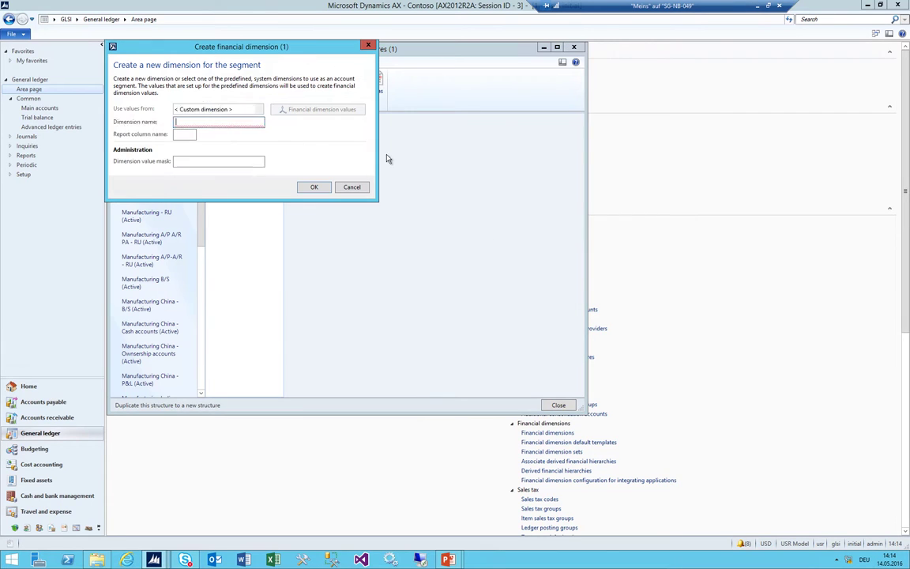
left_click(207, 110)
left_click(207, 120)
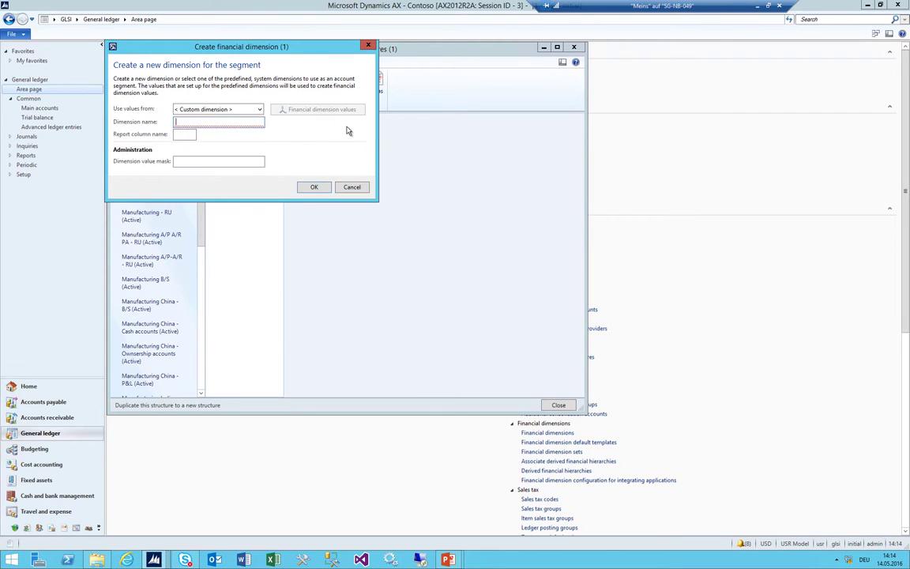
type("PUR")
key("Tab")
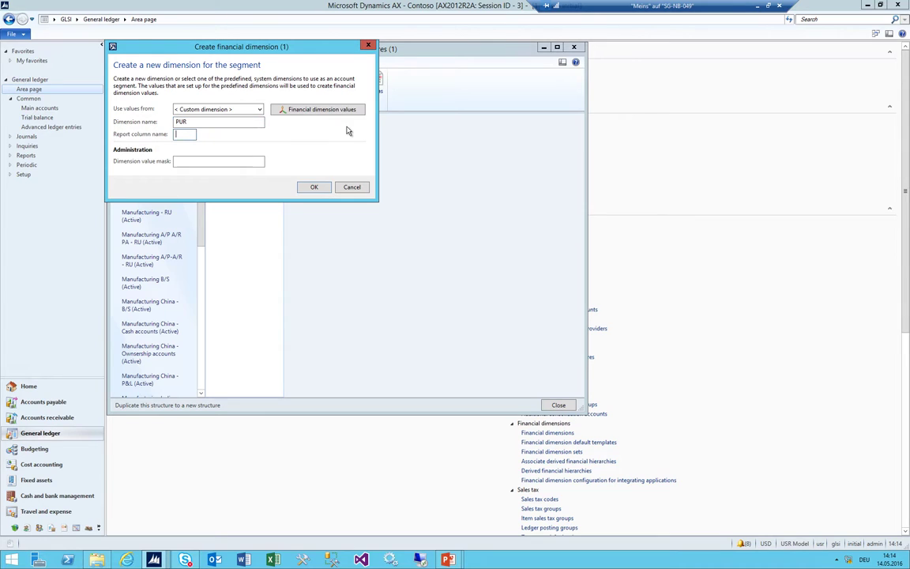
key("shift+Tab")
key("shift+Tab")
Step: Add PUR dimension value A01 with description Toyota
left_click(294, 109)
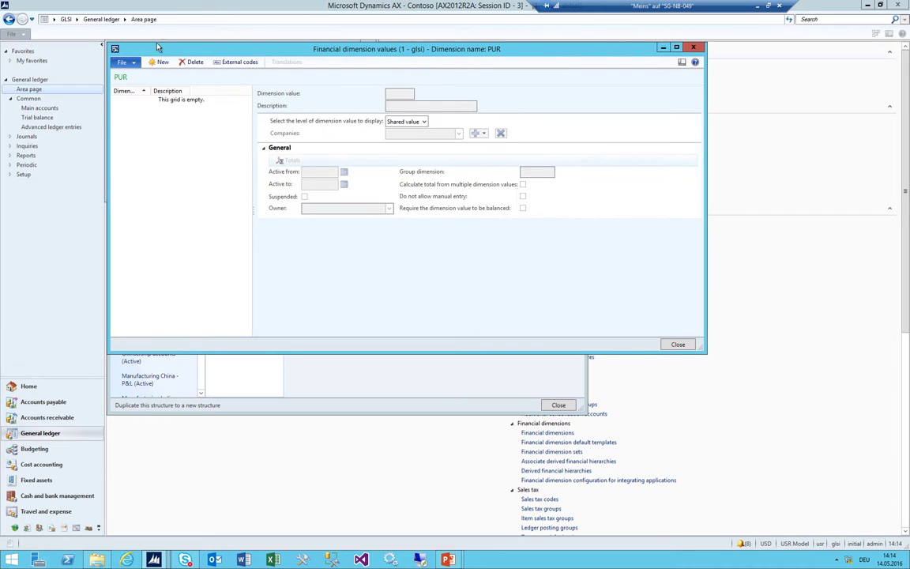
left_click(159, 62)
type("A01")
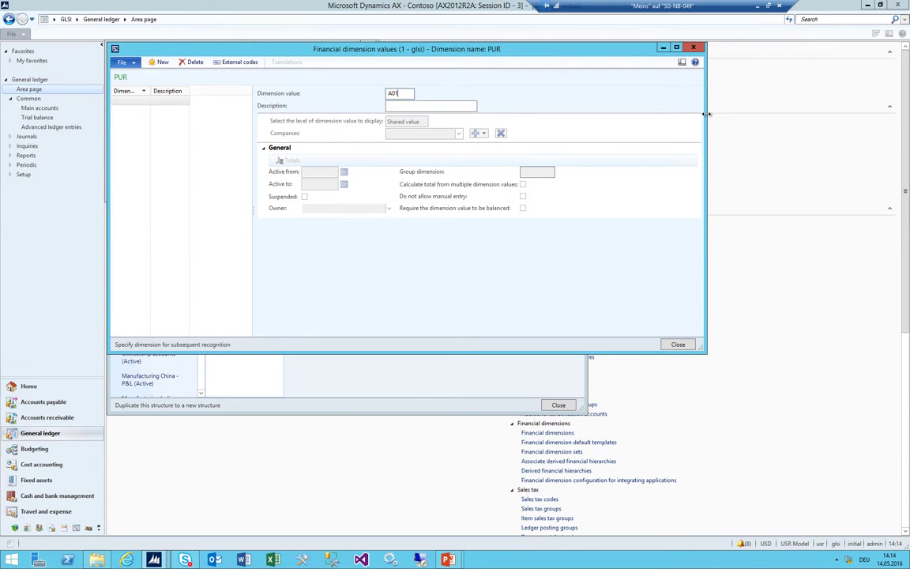
key("Tab")
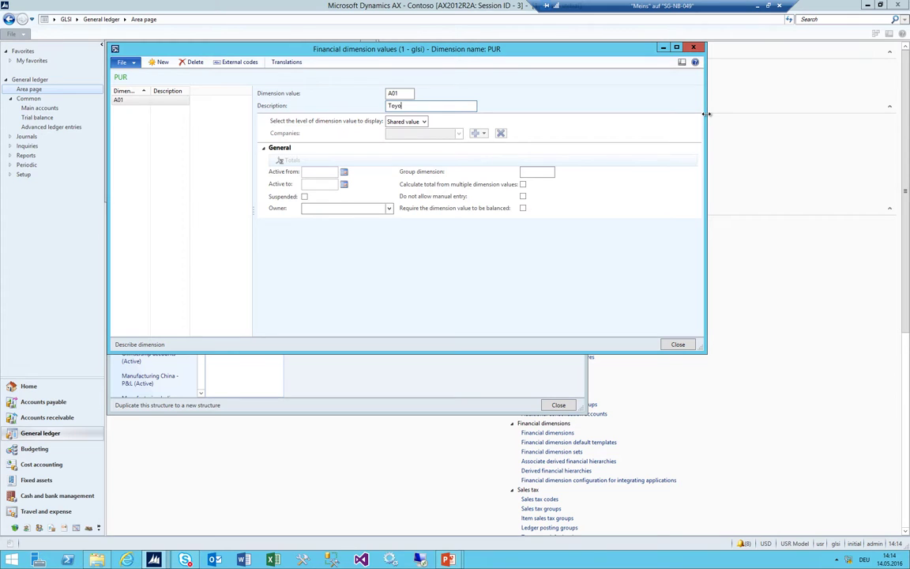
type("Toyota")
key("ctrl+n")
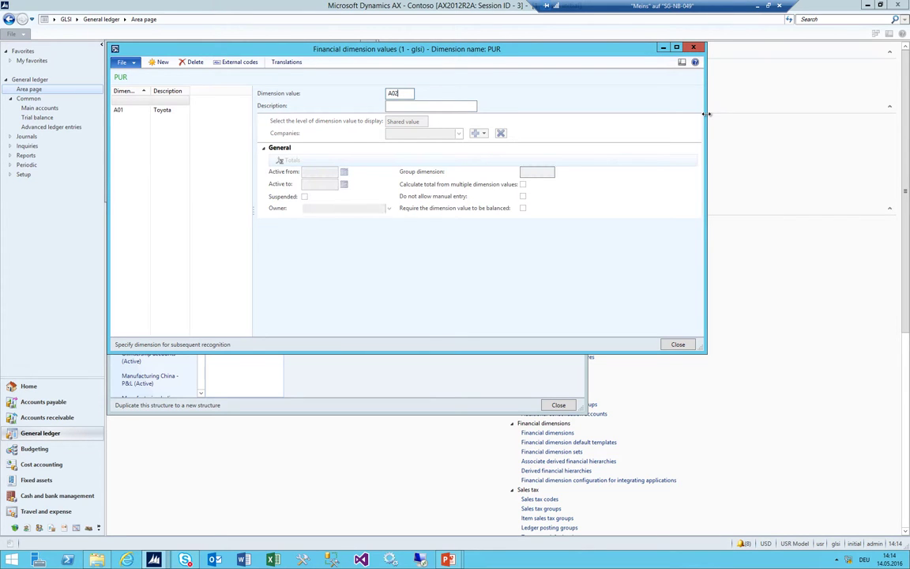
Step: Add values A02 Nissan and B03 Wheel, then add PUR as a GLSI_CM segment
type("A02")
key("Tab")
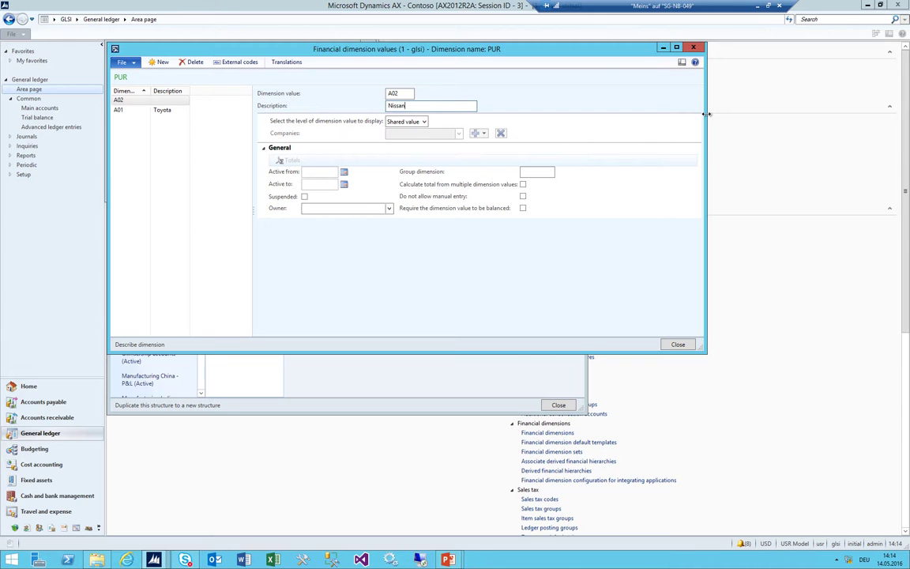
key("ctrl+n")
type("B03")
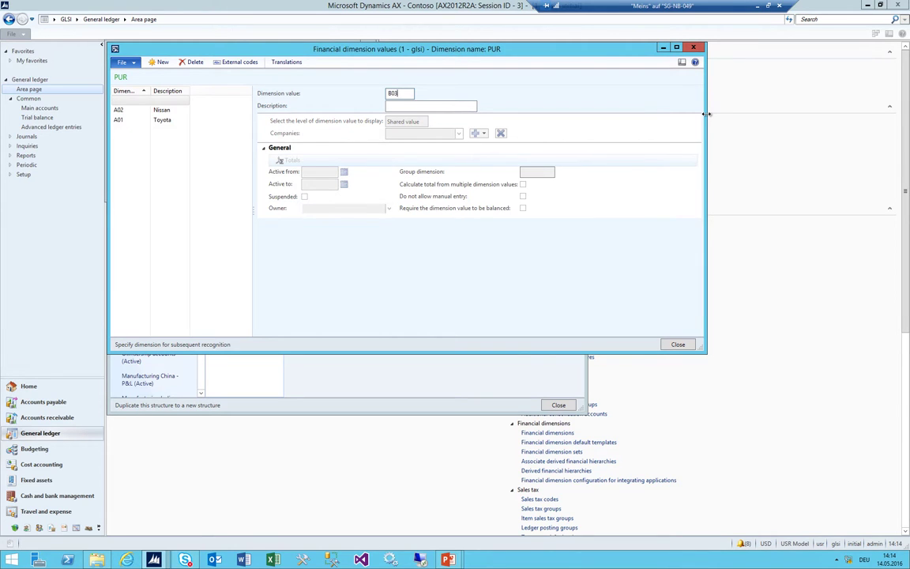
key("Tab")
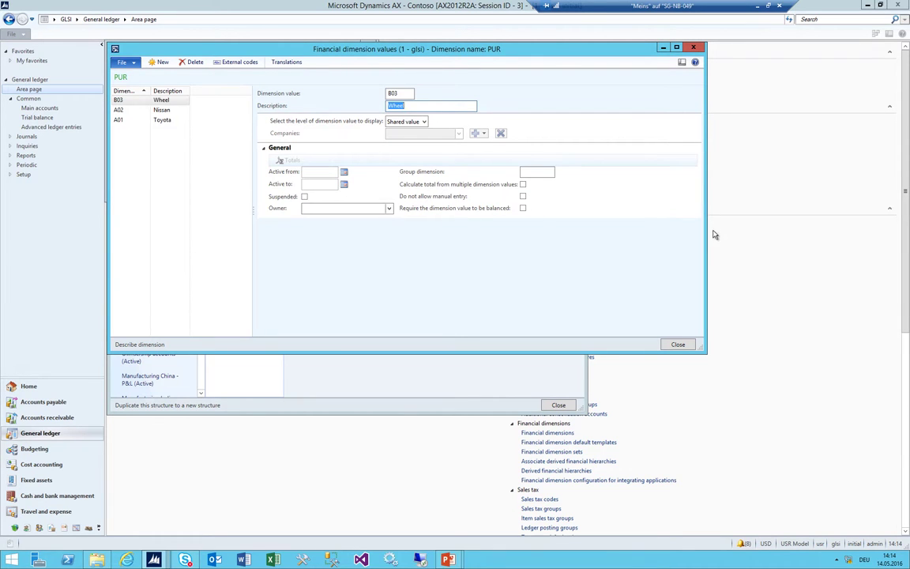
key("Escape")
key("Return")
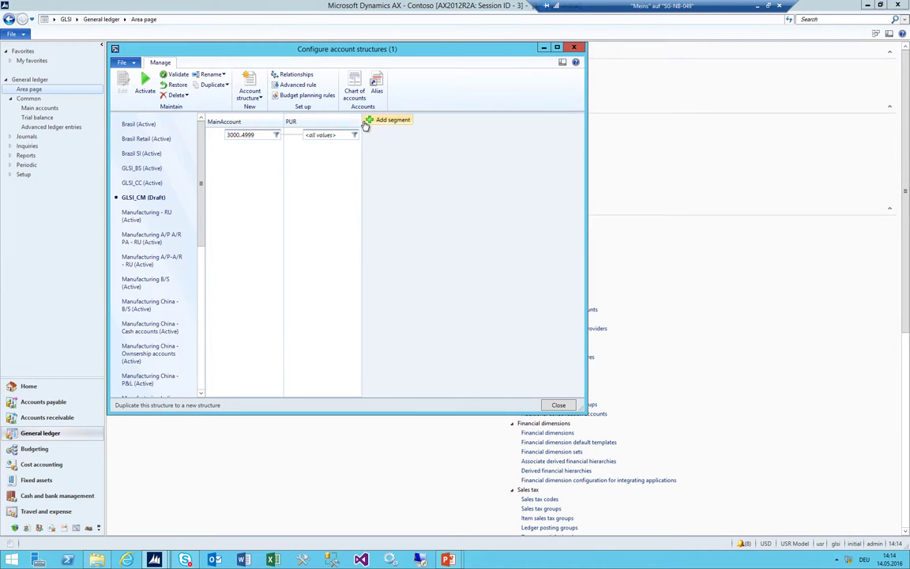
Step: Create a new custom financial dimension named ICTP for the structure
left_click(372, 120)
left_click(388, 168)
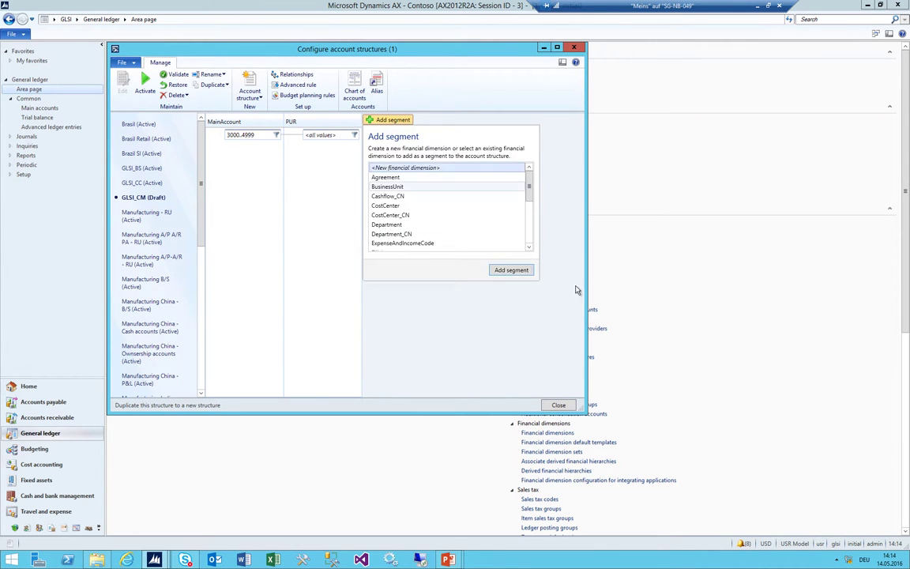
left_click(518, 270)
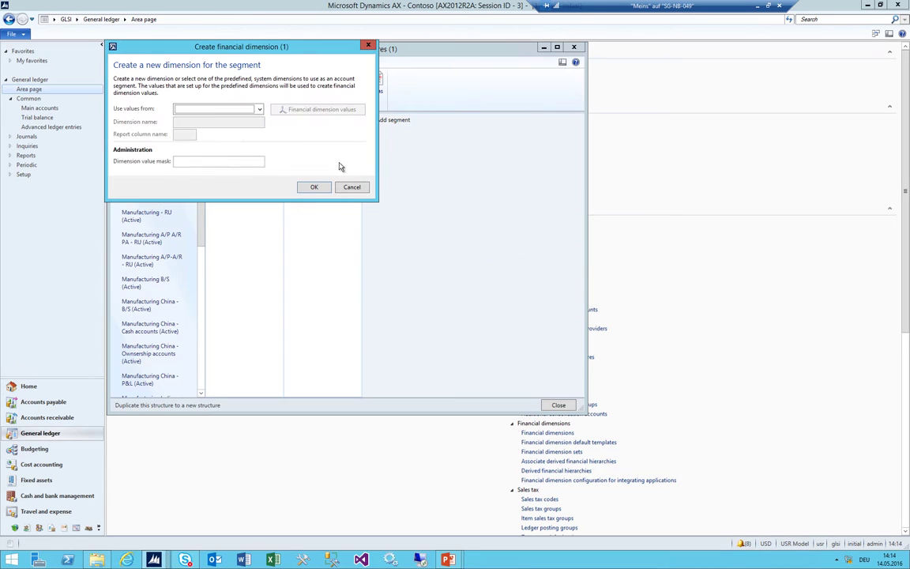
left_click(208, 110)
left_click(200, 121)
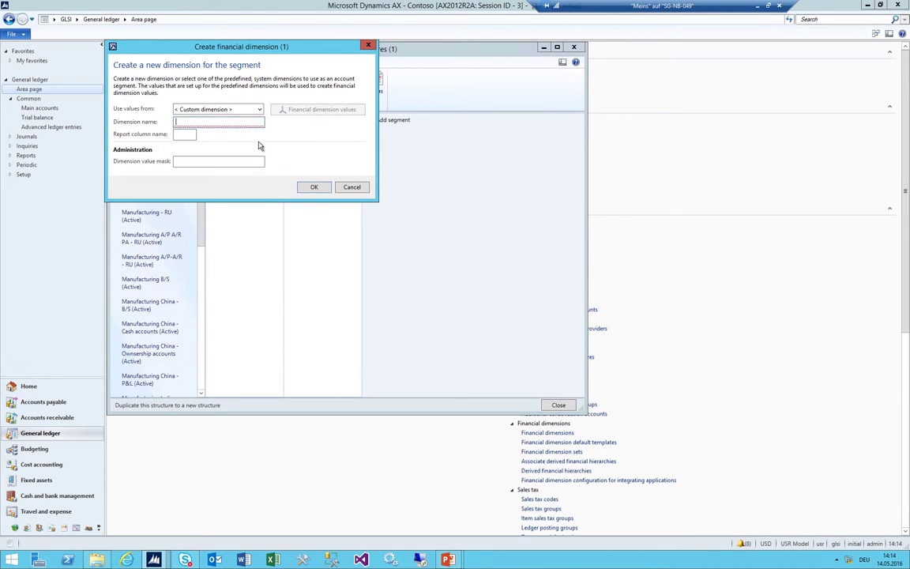
type("CCTP")
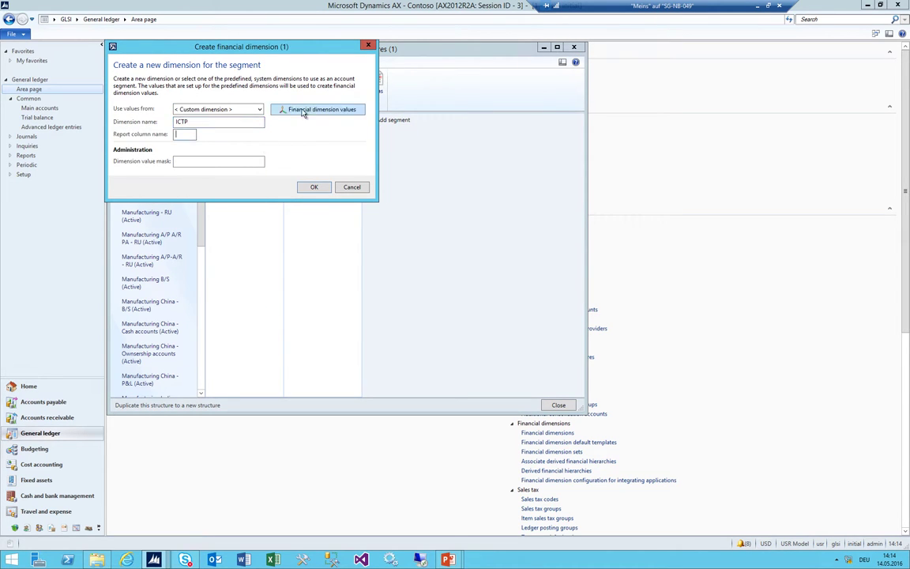
Step: Give ICTP values IC Intercompany and TP Third Party, then add it as a segment
left_click(308, 110)
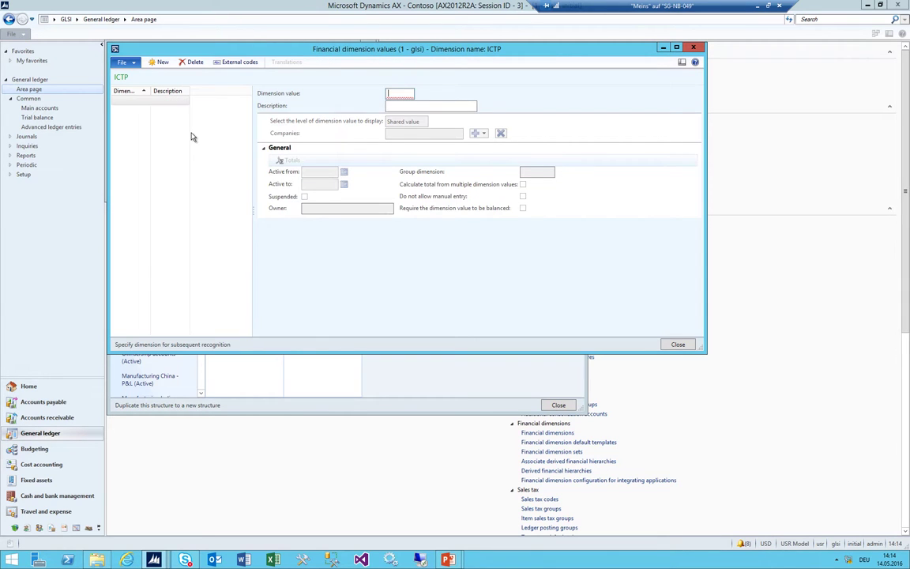
key("Tab")
type("Interc")
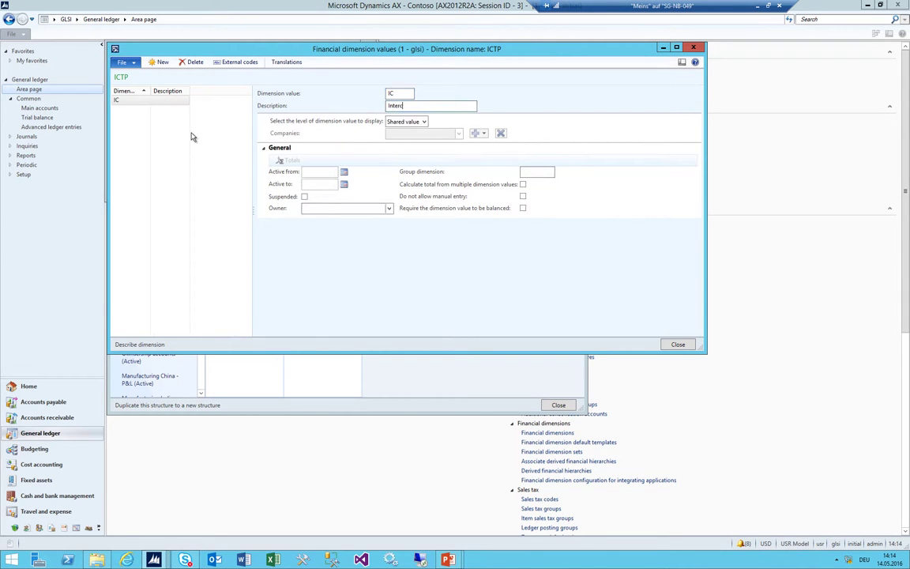
type("ompany")
key("ctrl+n")
type("TP")
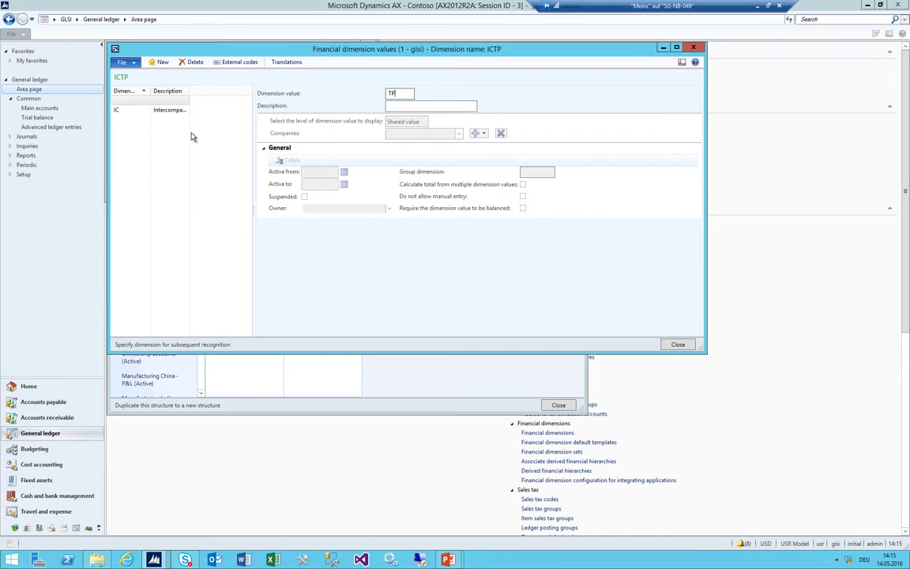
key("Tab")
type("Thie")
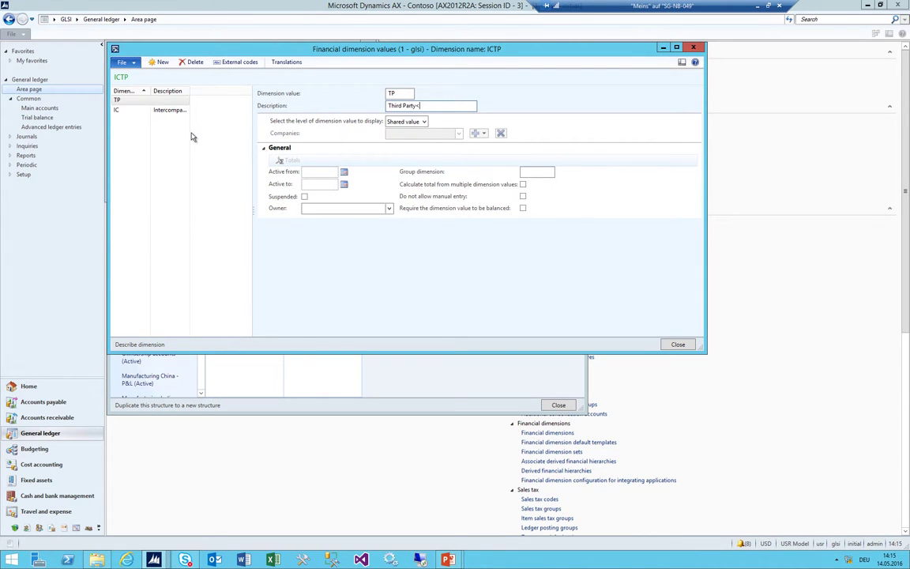
key("Escape")
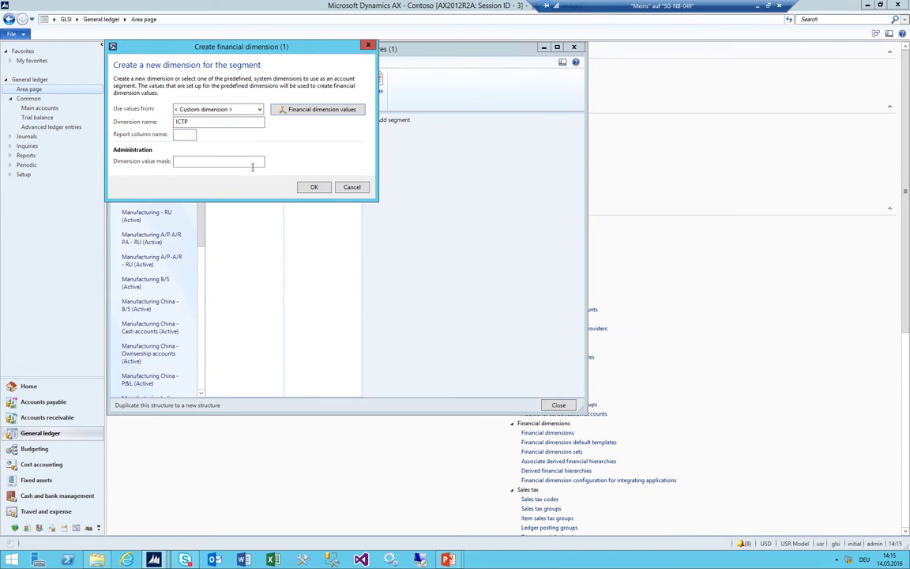
left_click(313, 187)
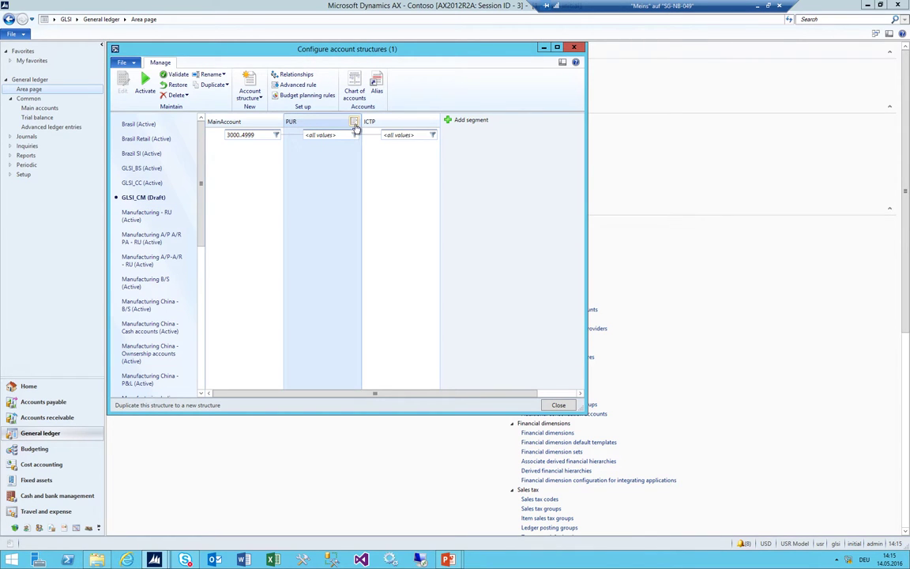
Step: Move the PUR segment right so ICTP comes before it
right_click(318, 117)
left_click(320, 143)
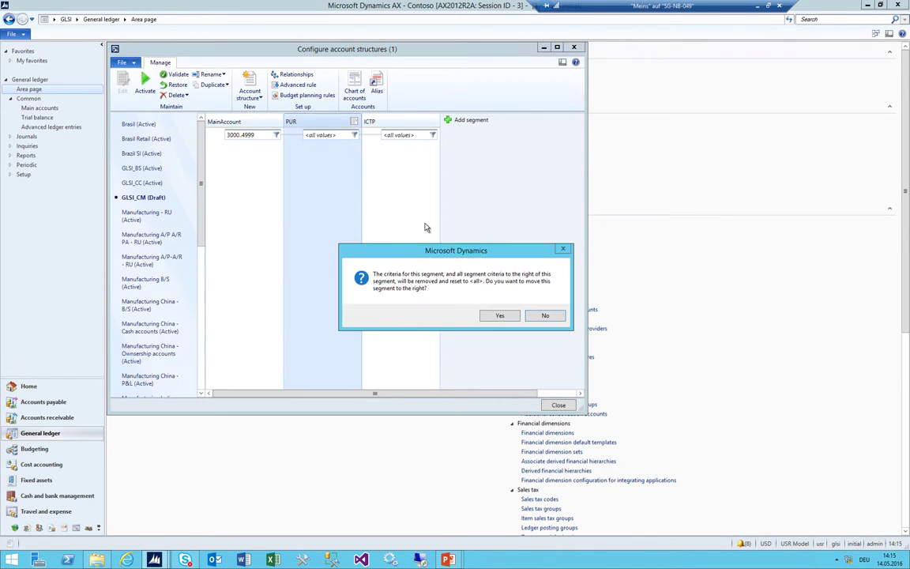
left_click(489, 317)
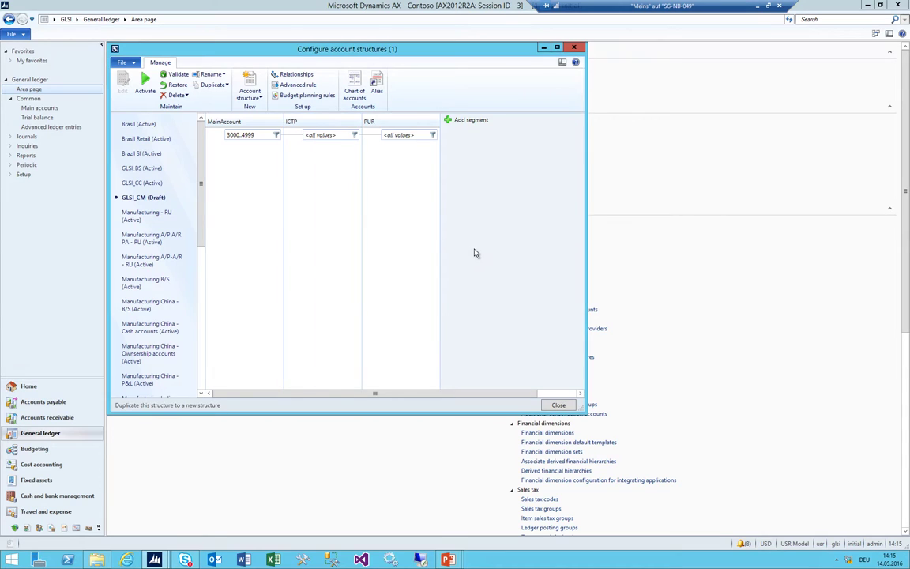
Step: Activate GLSI_CM, confirm the ledger update, and compare it with GLSI_CC
left_click(143, 83)
left_click(487, 318)
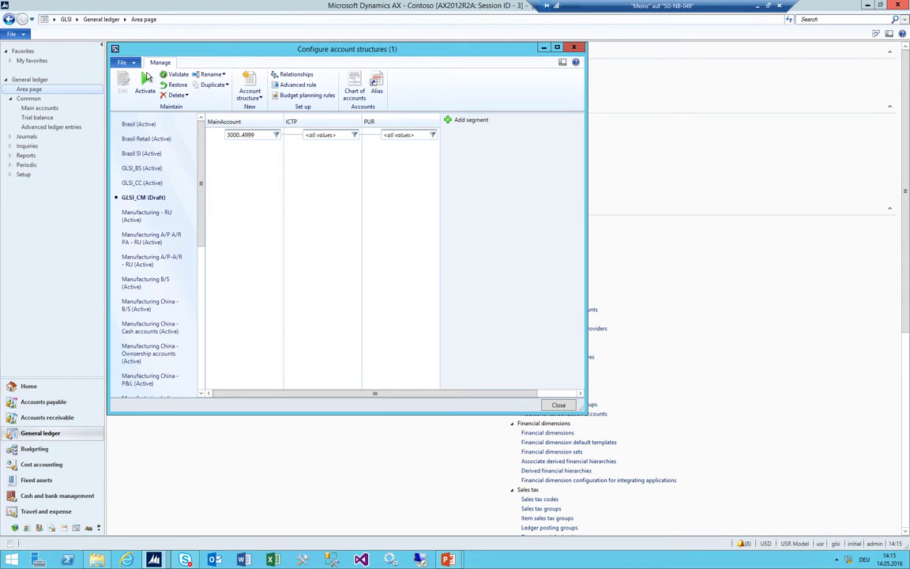
left_click(147, 76)
left_click(139, 182)
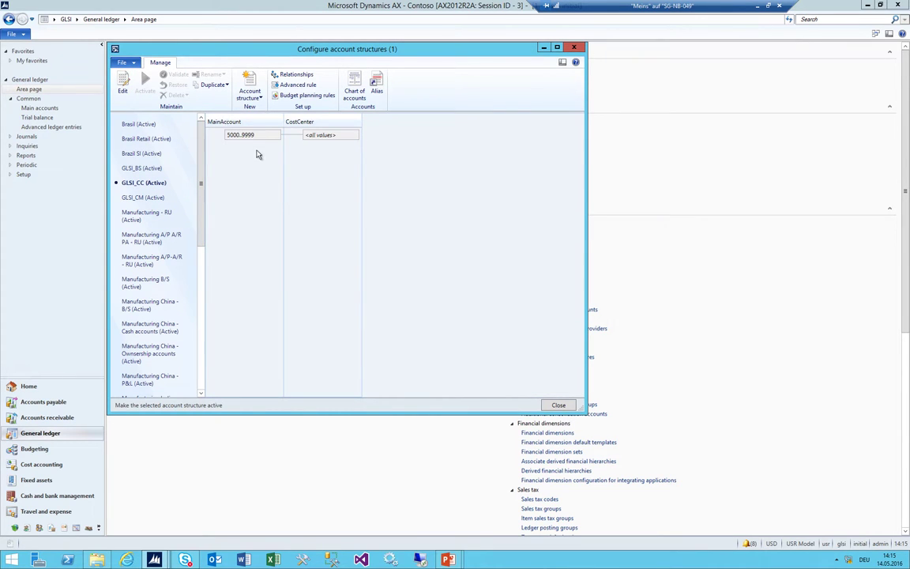
left_click(133, 199)
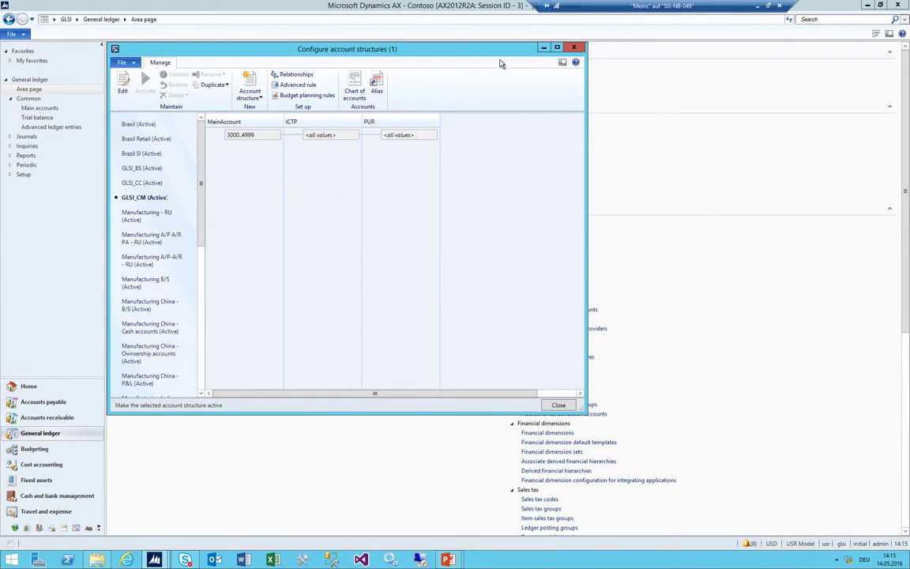
Step: Create a new general journal batch with journal name GJ
left_click(544, 48)
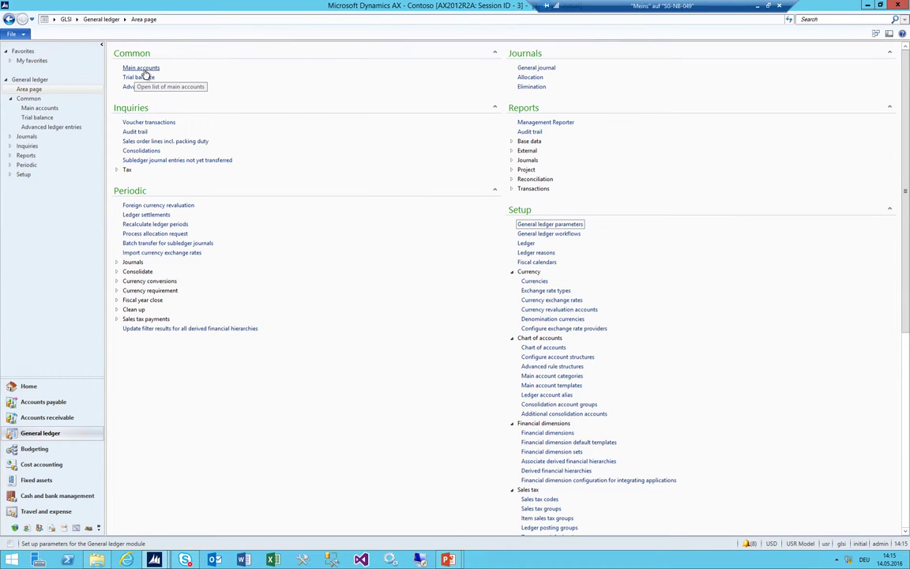
left_click(538, 69)
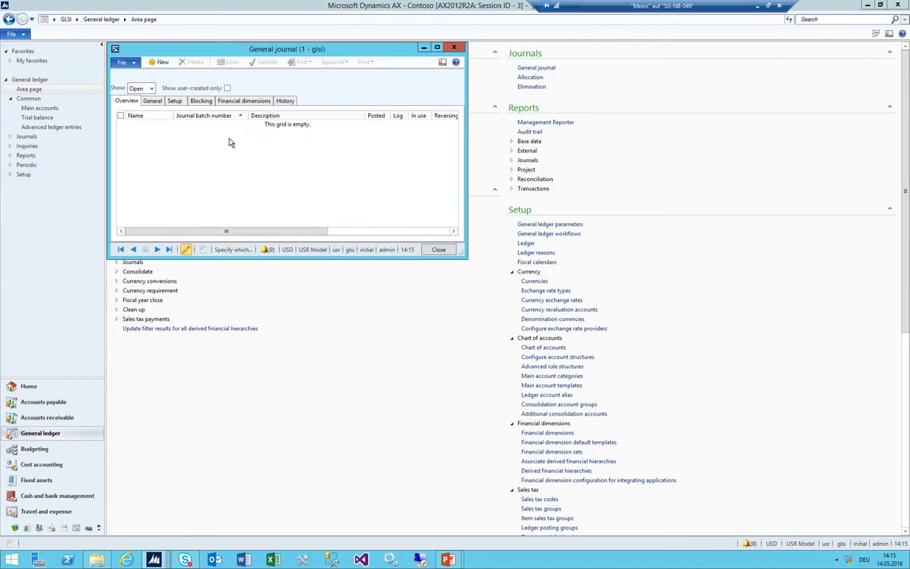
left_click(157, 62)
left_click(167, 126)
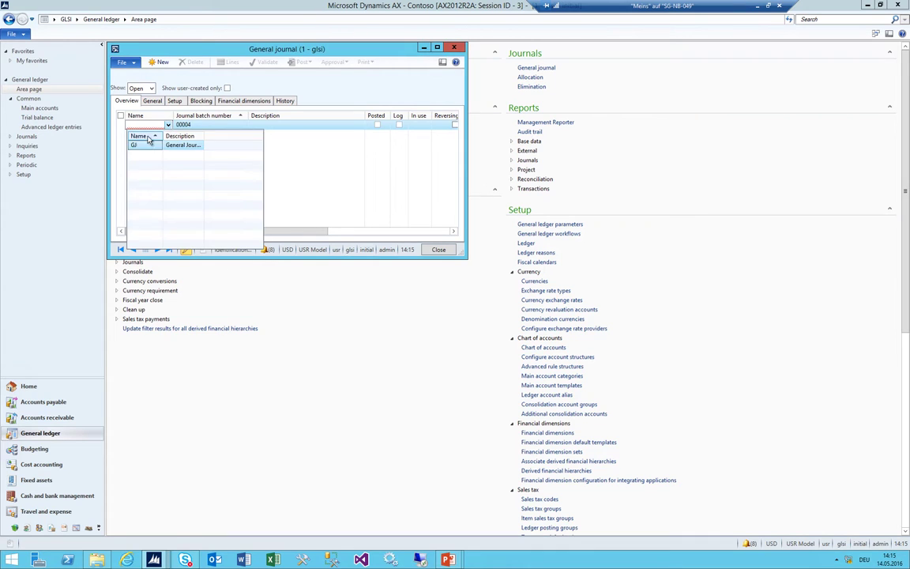
left_click(146, 145)
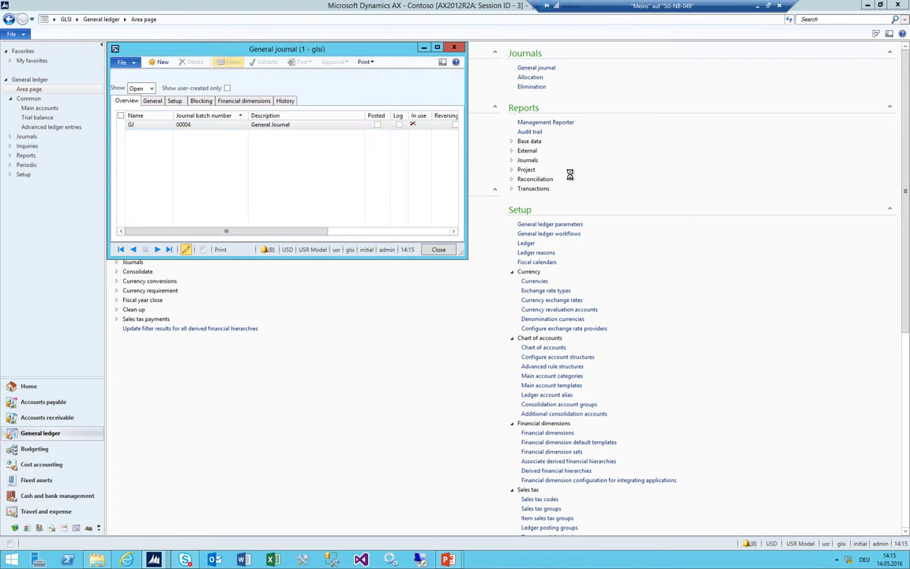
Step: Enter a 5 000 credit line on account 3000-IC-A01
key("Tab")
key("Tab")
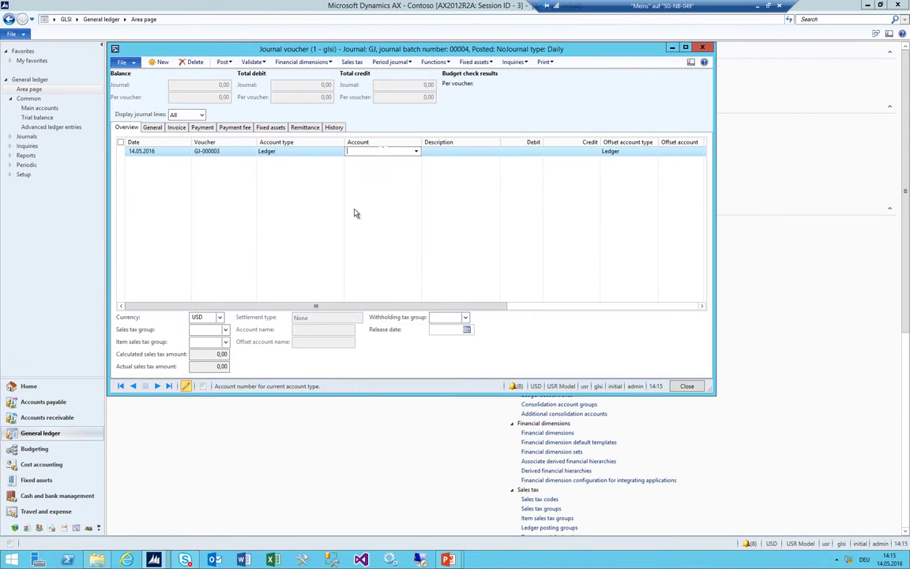
key("Tab")
key("shift+Tab")
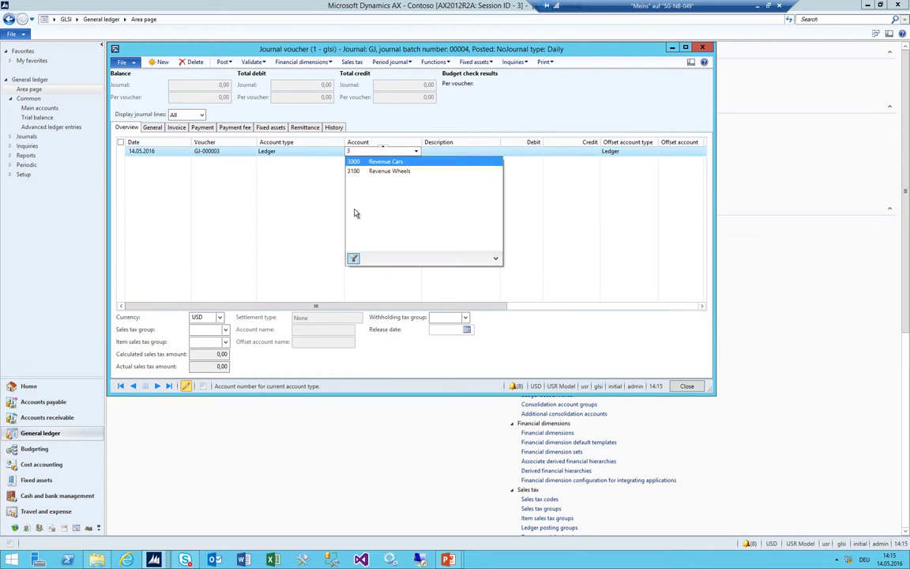
key("Return")
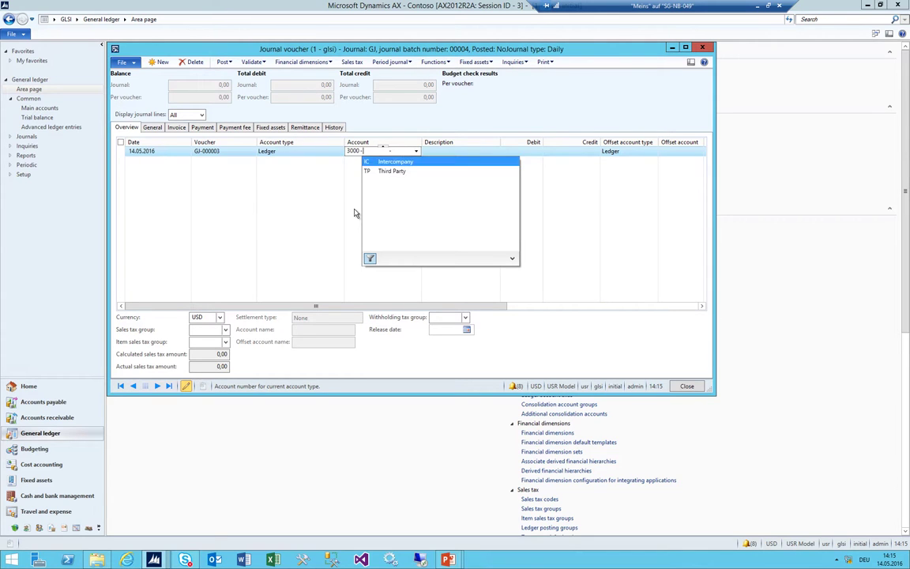
key("Return")
key("Down")
key("Return")
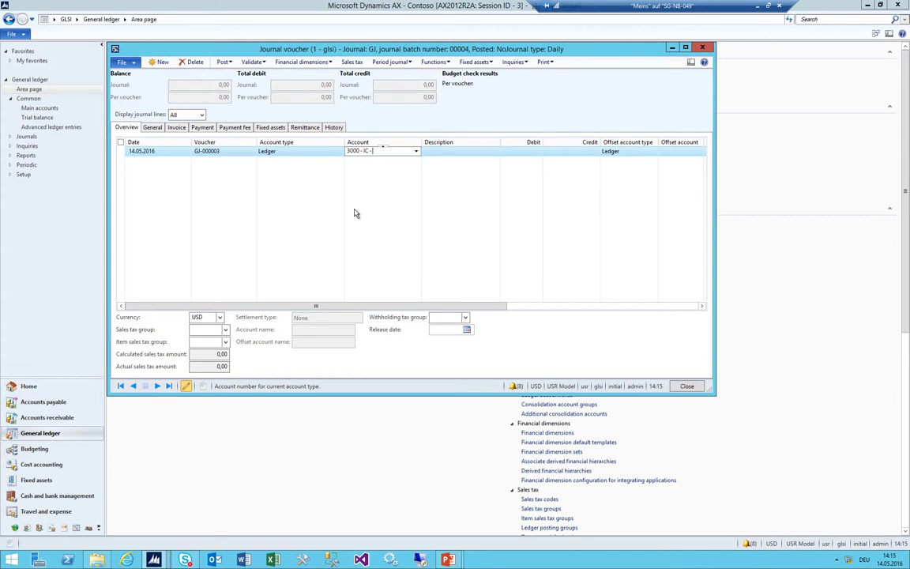
key("Tab")
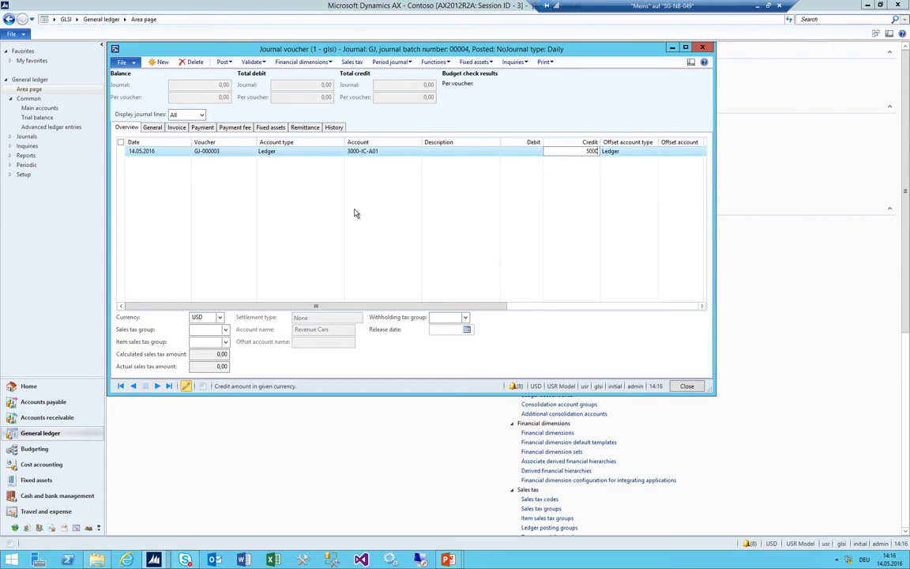
key("ctrl+n")
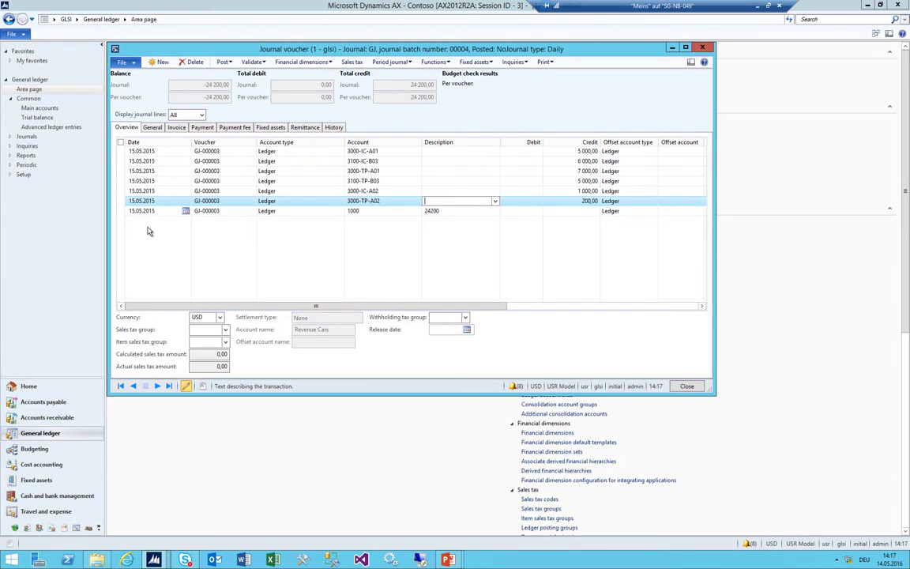
Step: Try posting the voucher and read the unbalanced transactions error
left_click(273, 181)
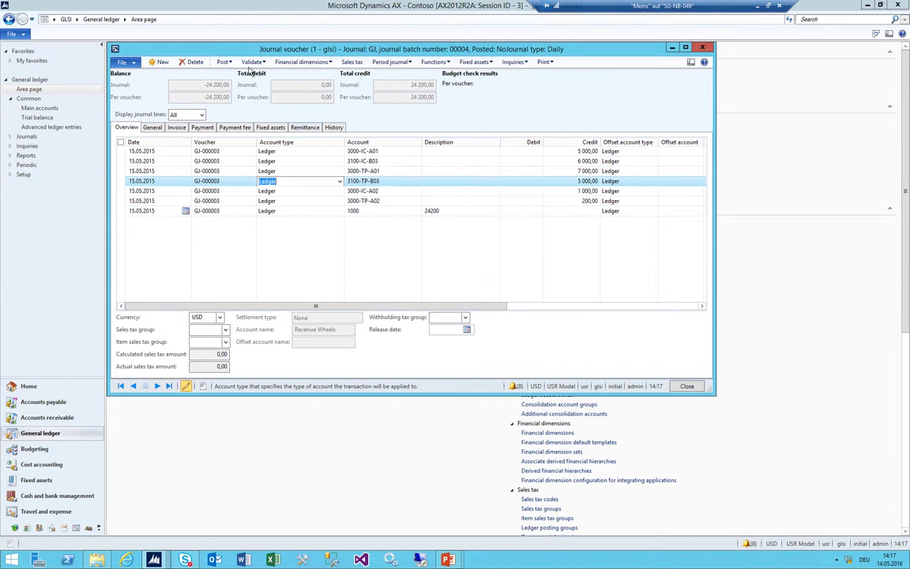
left_click(224, 61)
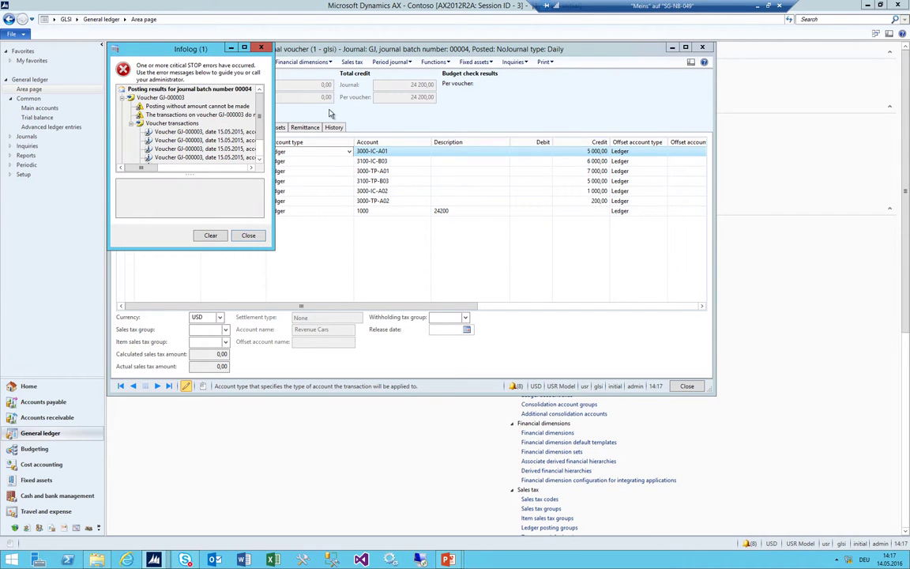
left_click_drag(271, 95, 472, 95)
left_click(194, 109)
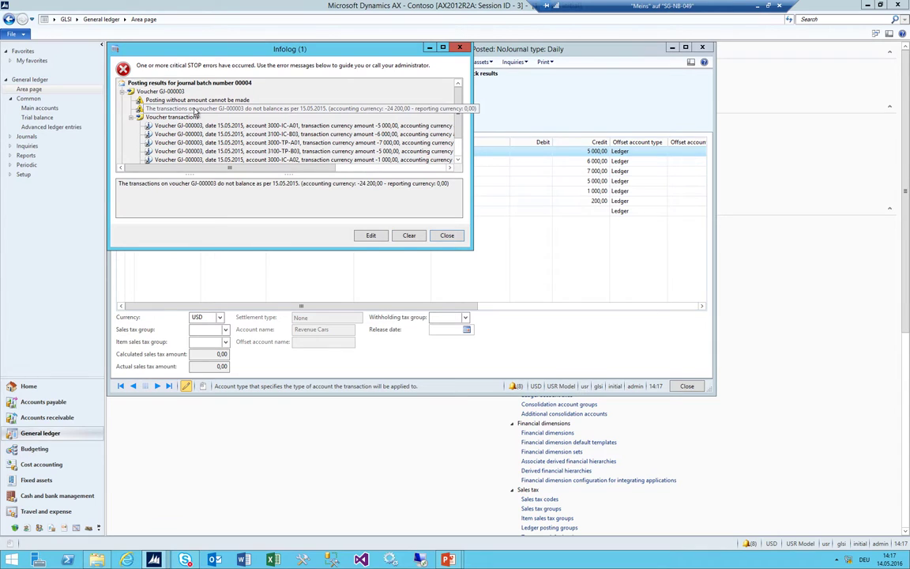
double_click(221, 111)
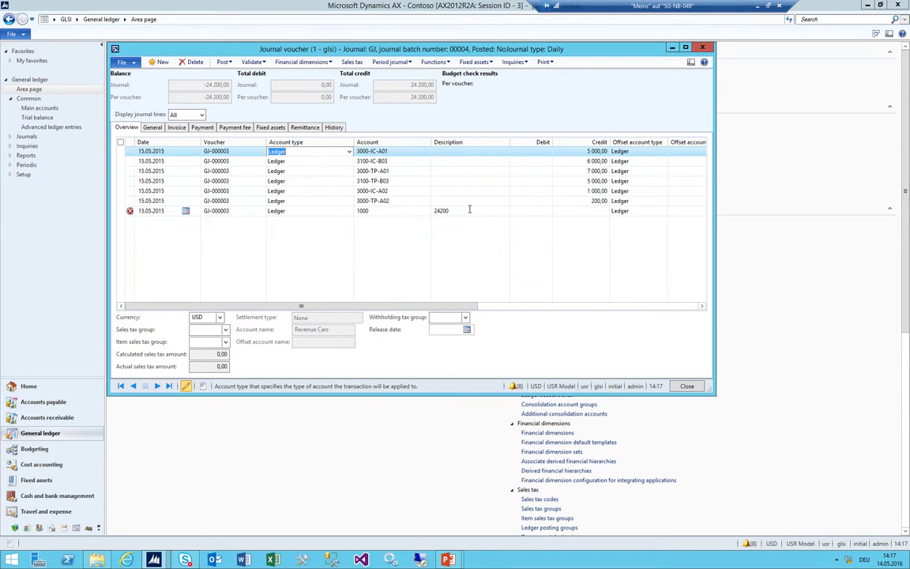
Step: Enter a 24 200,00 debit on the account 1000 line, clear its description, and post
key("Tab")
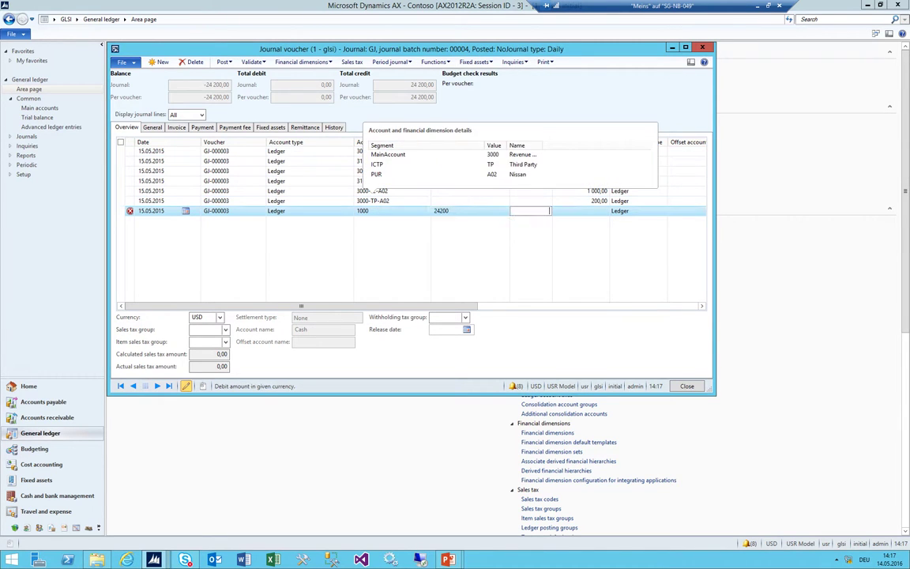
type("24200")
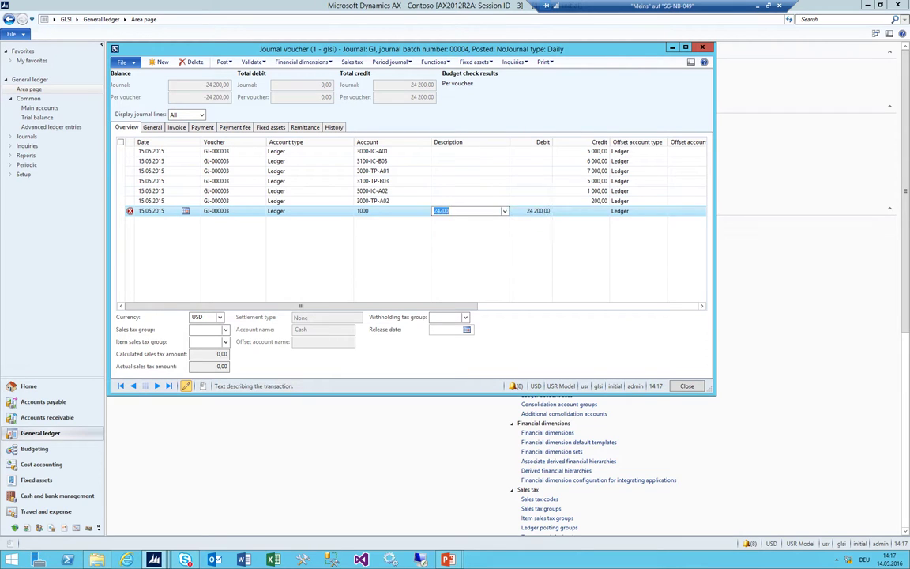
left_click(470, 201)
key("Down")
key("BackSpace")
key("Up")
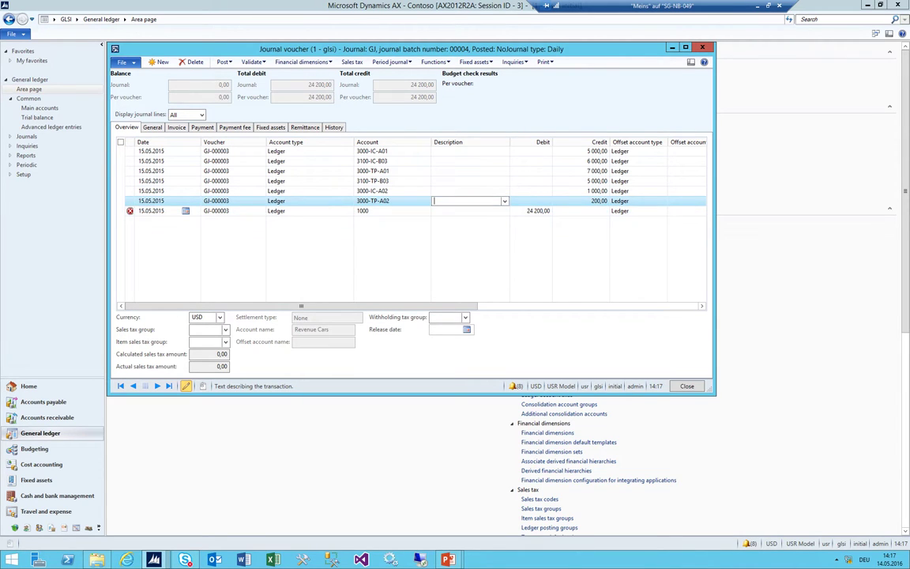
left_click(223, 62)
left_click(231, 74)
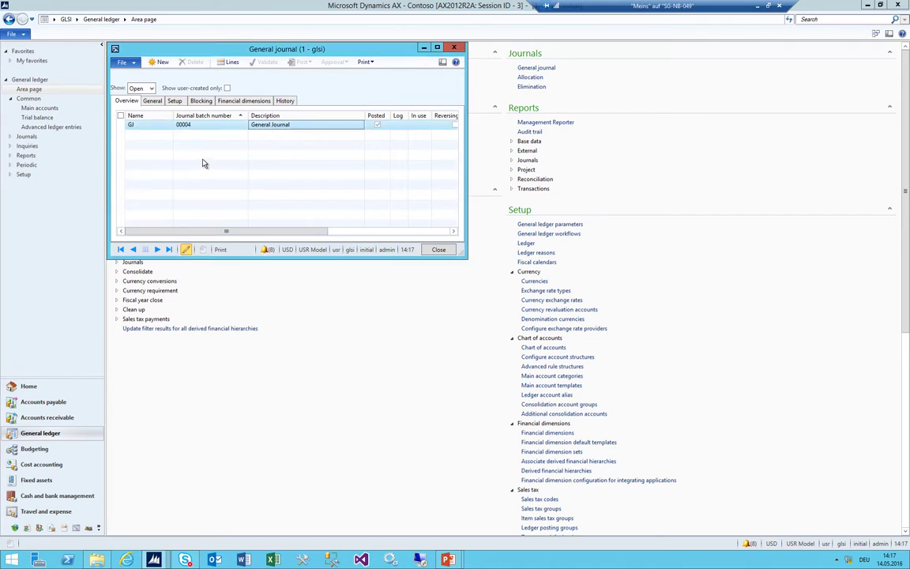
Step: Close the General journal and move through Budgeting to the Organization administration area page
key("Escape")
left_click(77, 19)
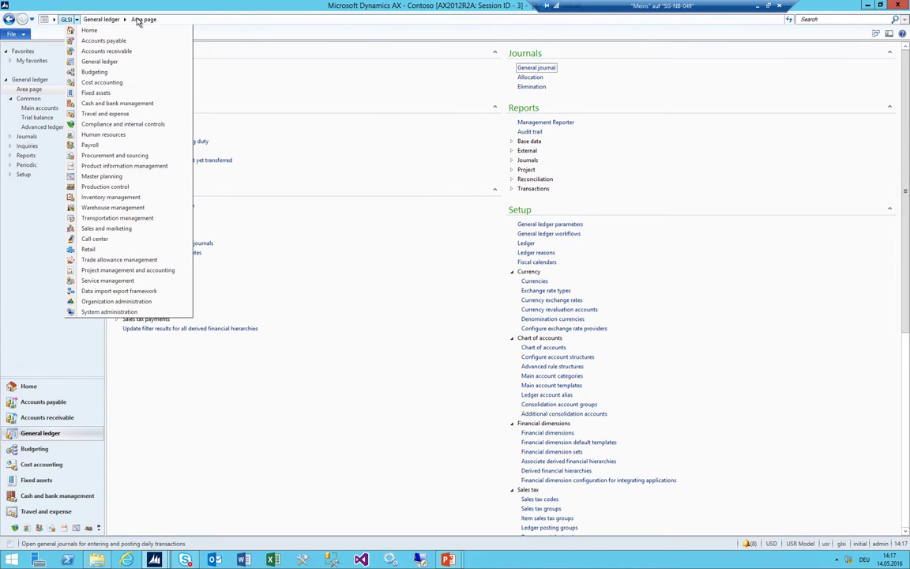
left_click(114, 62)
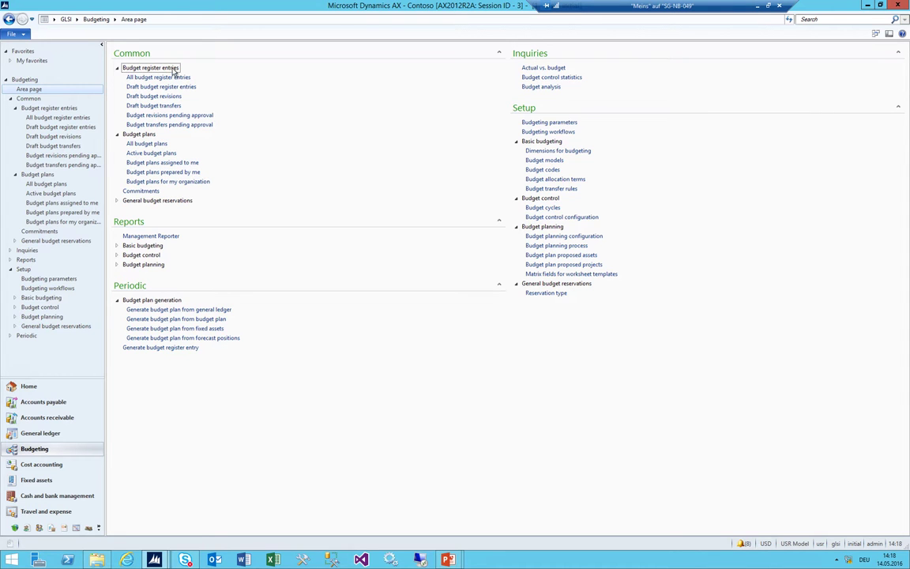
left_click(75, 19)
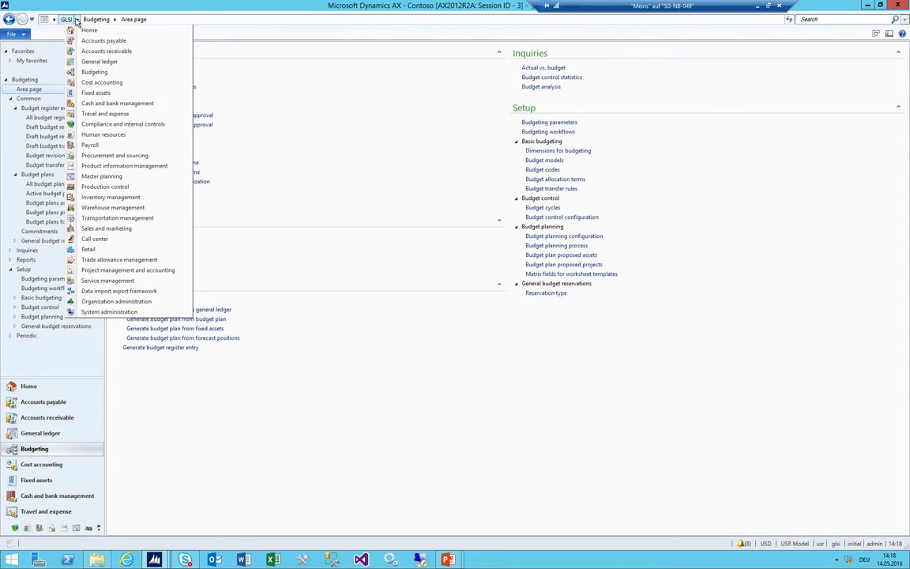
left_click(112, 301)
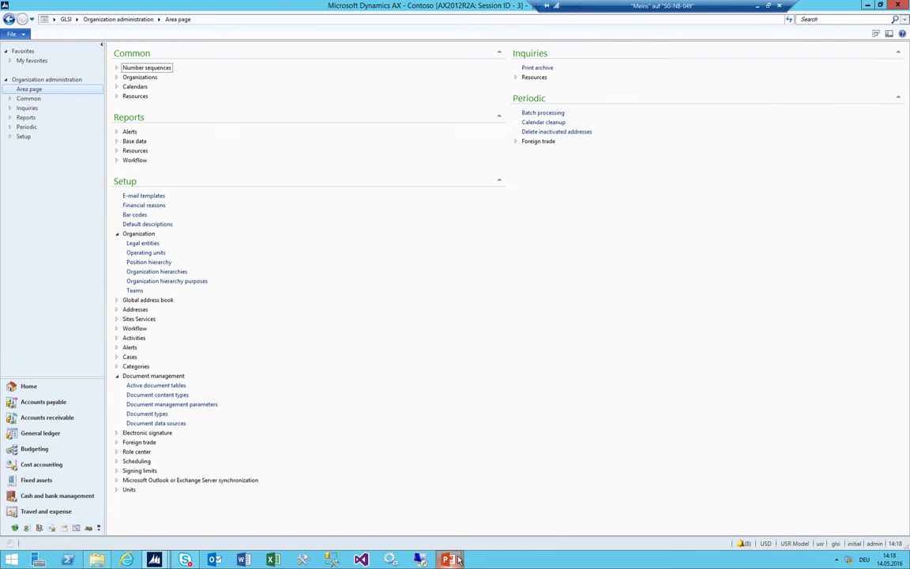
left_click(498, 502)
mouse_move(448, 560)
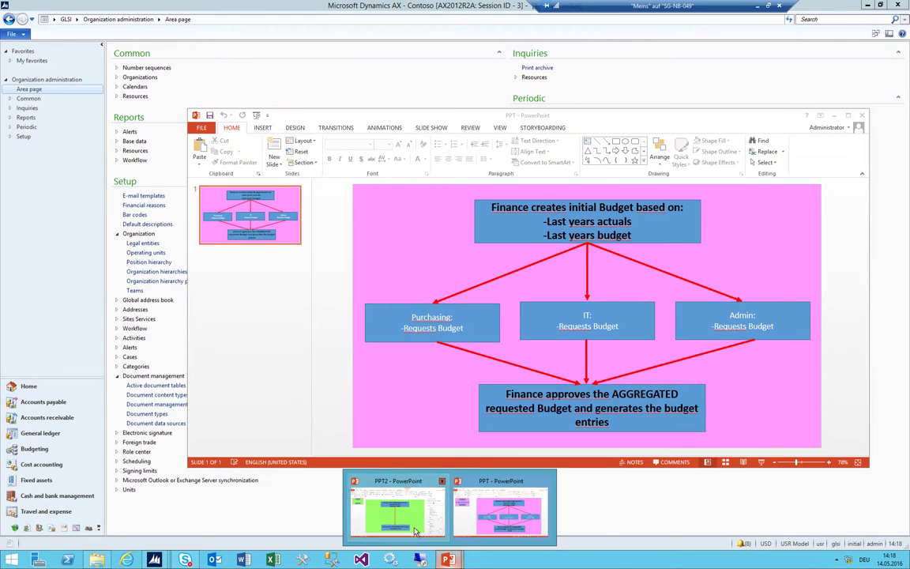
left_click(365, 476)
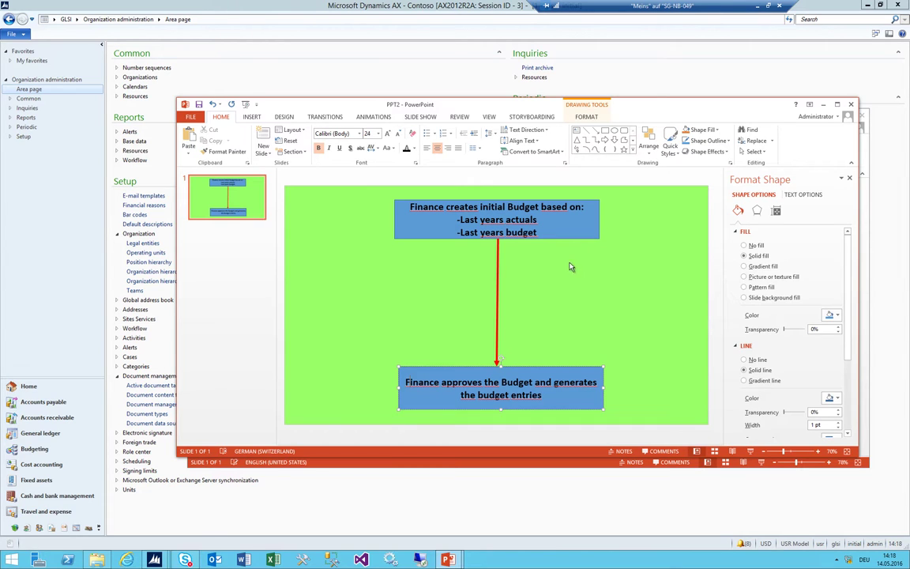
left_click(244, 5)
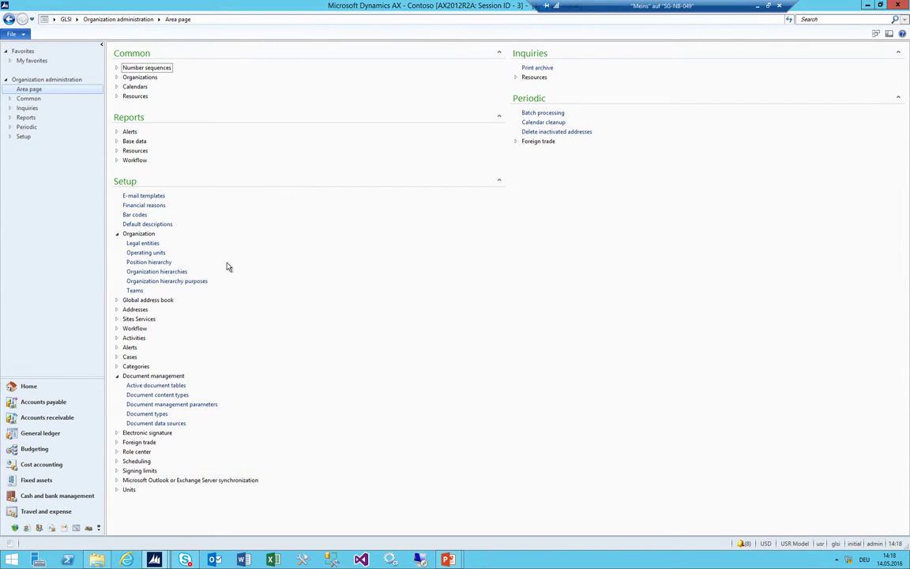
Step: Open the Organization hierarchies list and review the existing GLSI_Budget hierarchy and its purposes
left_click(142, 272)
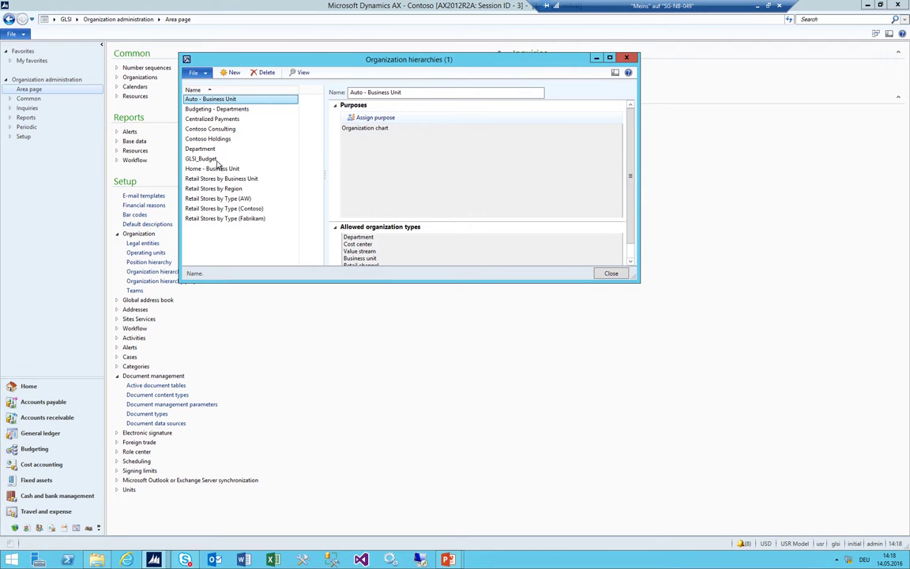
left_click(199, 158)
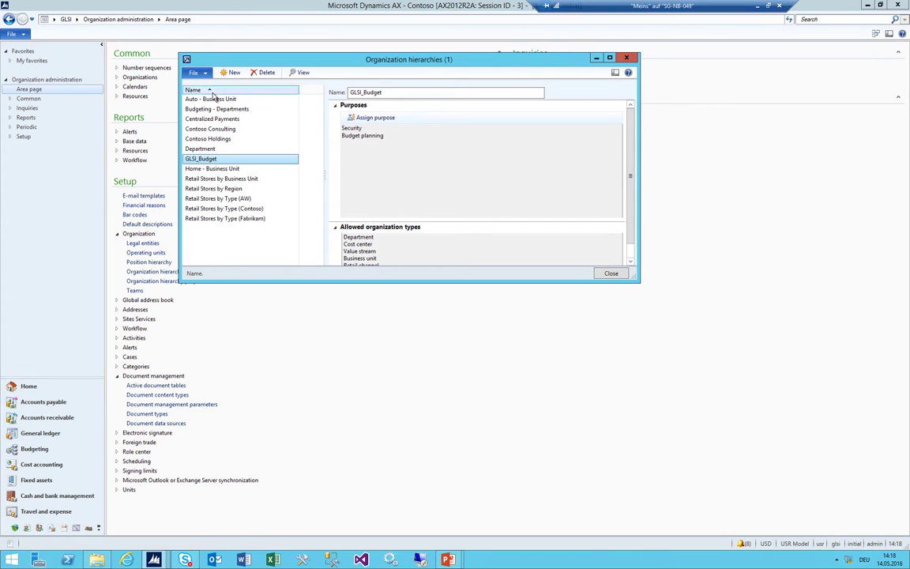
left_click(195, 99)
Step: Create a new organization hierarchy named 'Sales Budget Hierarchy GLSI' and save it
left_click(229, 72)
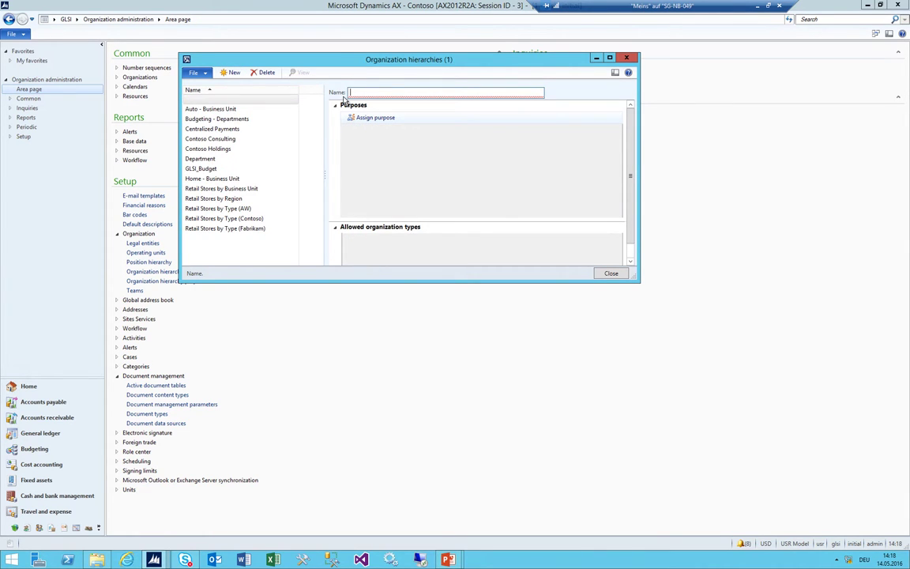
type("Sales Budget Hierarchy GLSI")
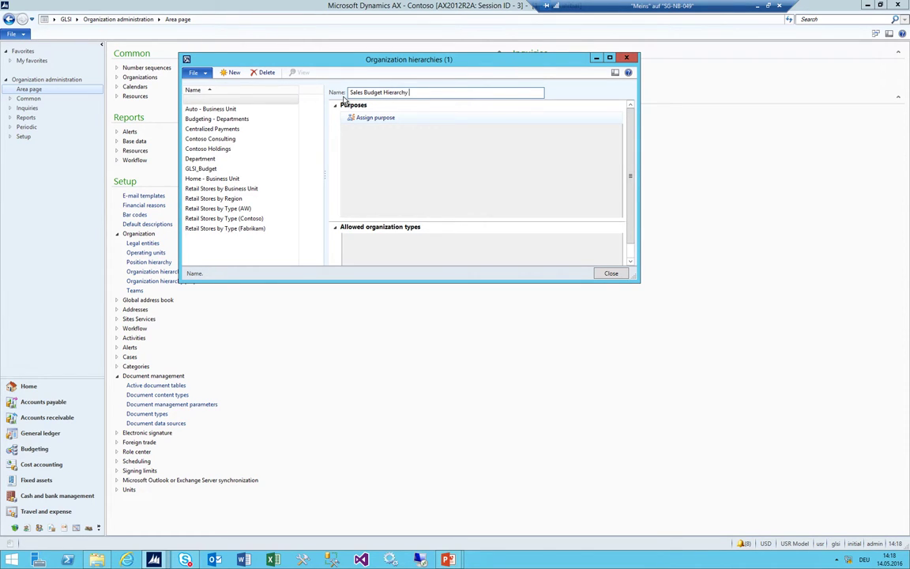
left_click(385, 118)
Step: Add Sales Budget Hierarchy GLSI to the Security purpose
left_click(124, 140)
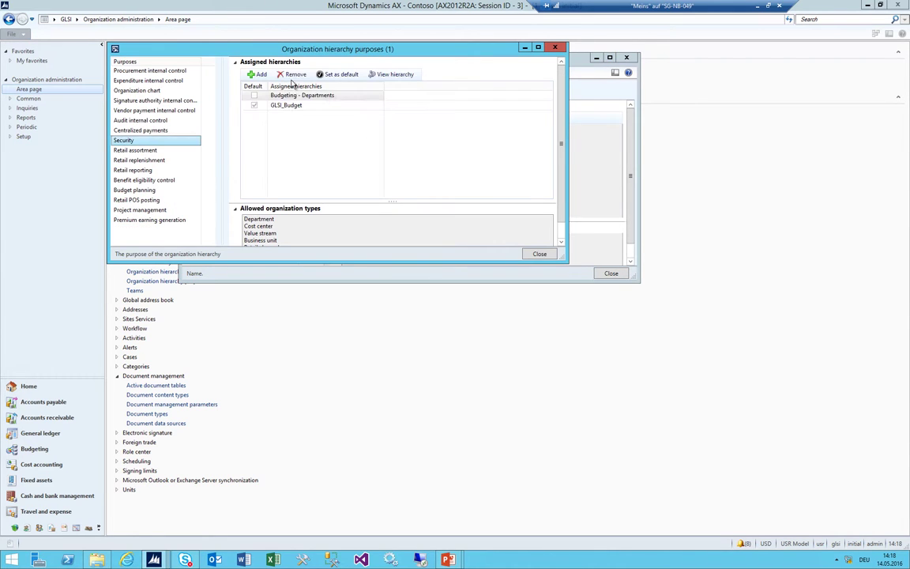
left_click(256, 73)
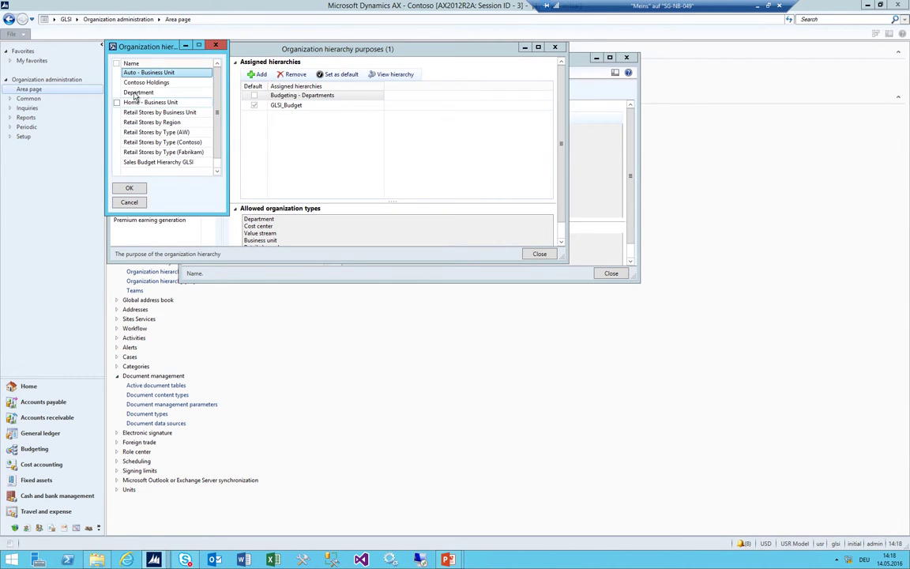
left_click(158, 162)
left_click(129, 187)
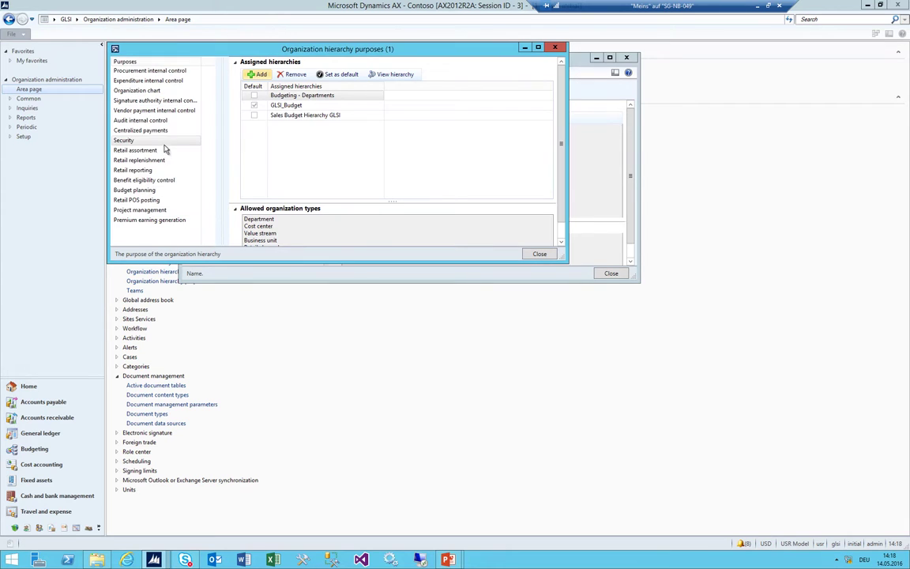
Step: Cancel the first Budget planning lookup and confirm Sales Budget Hierarchy GLSI is listed under Security
left_click(128, 190)
left_click(257, 73)
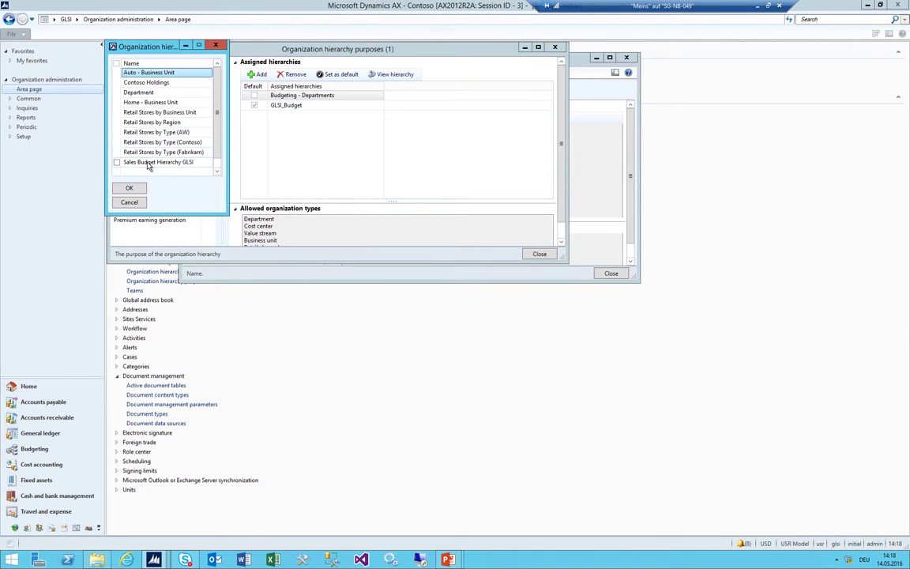
left_click(152, 162)
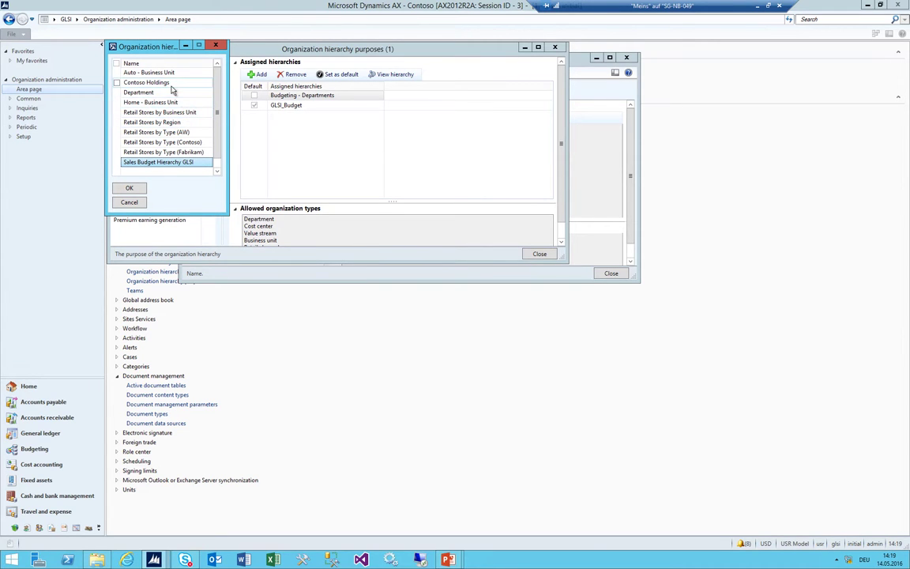
key("Escape")
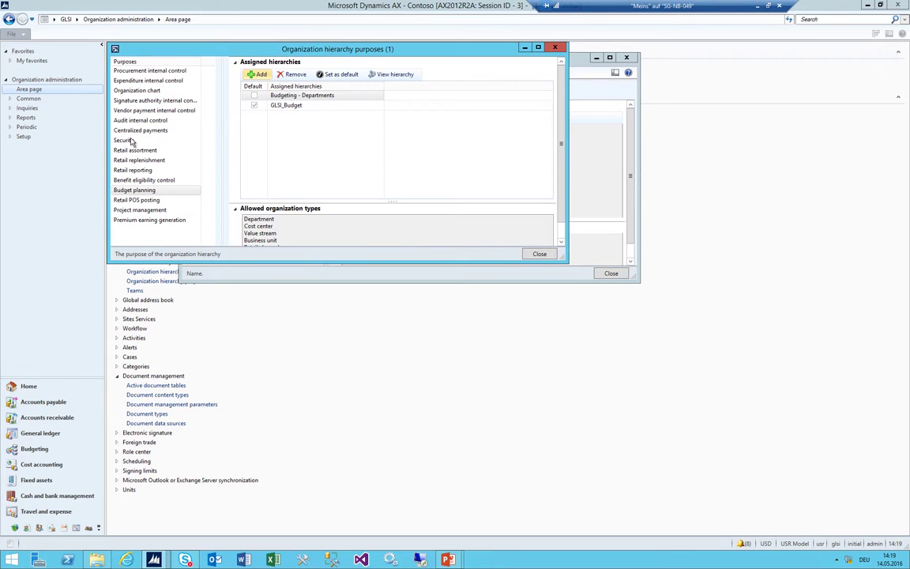
left_click(158, 140)
left_click(267, 115)
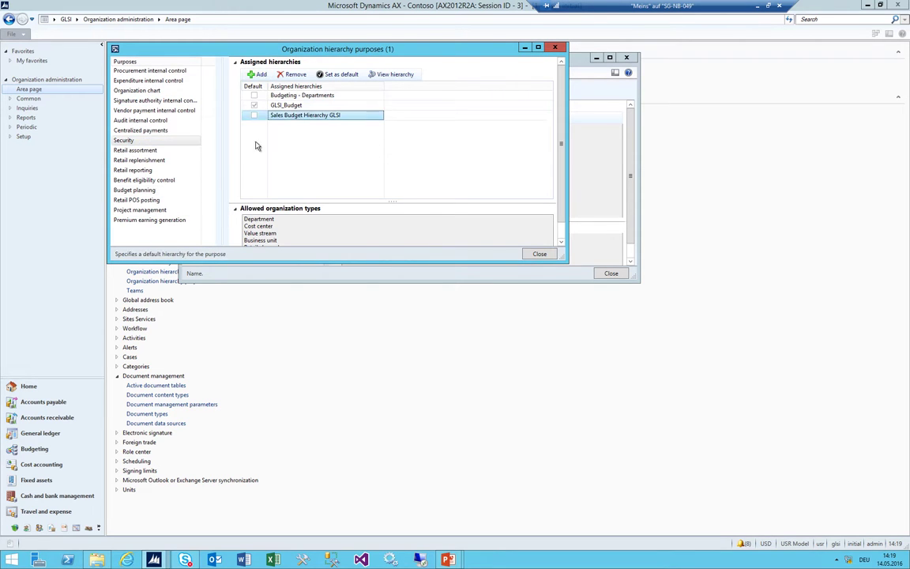
Step: Add Sales Budget Hierarchy GLSI to the Budget planning purpose and close the purposes window
left_click(138, 190)
left_click(258, 73)
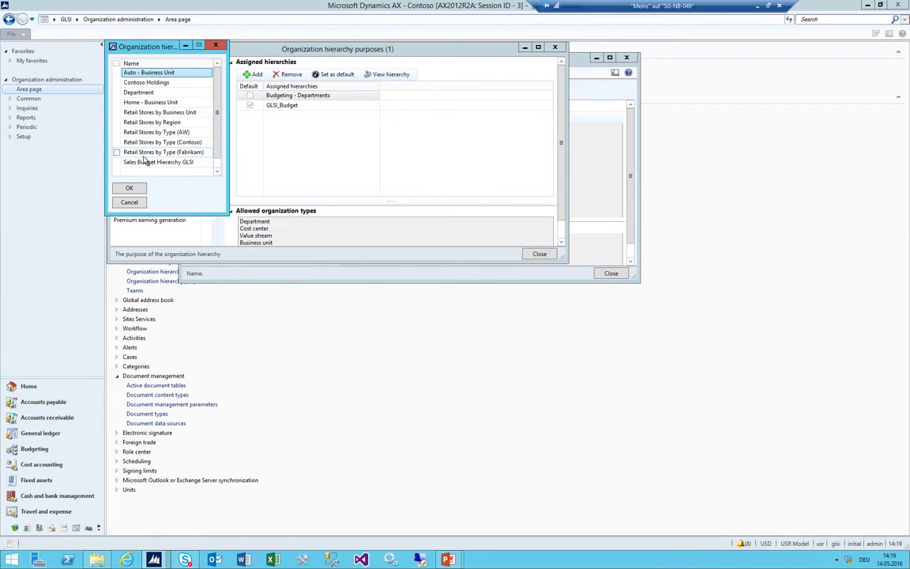
left_click(158, 162)
left_click(129, 188)
left_click(136, 191)
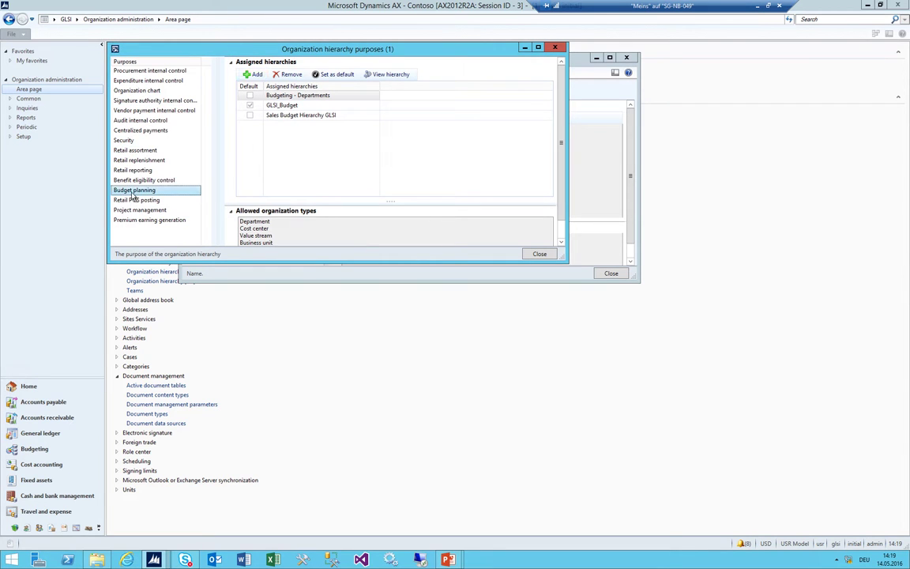
key("Escape")
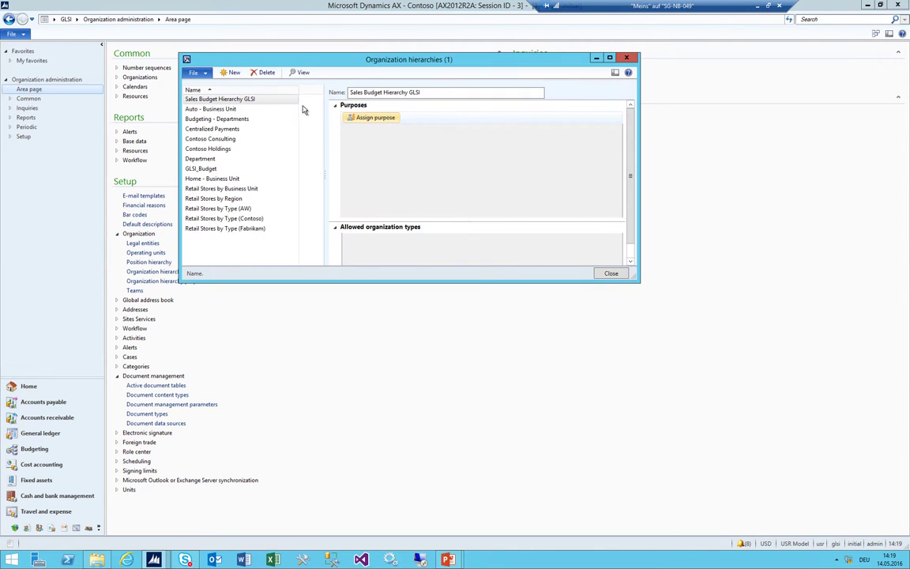
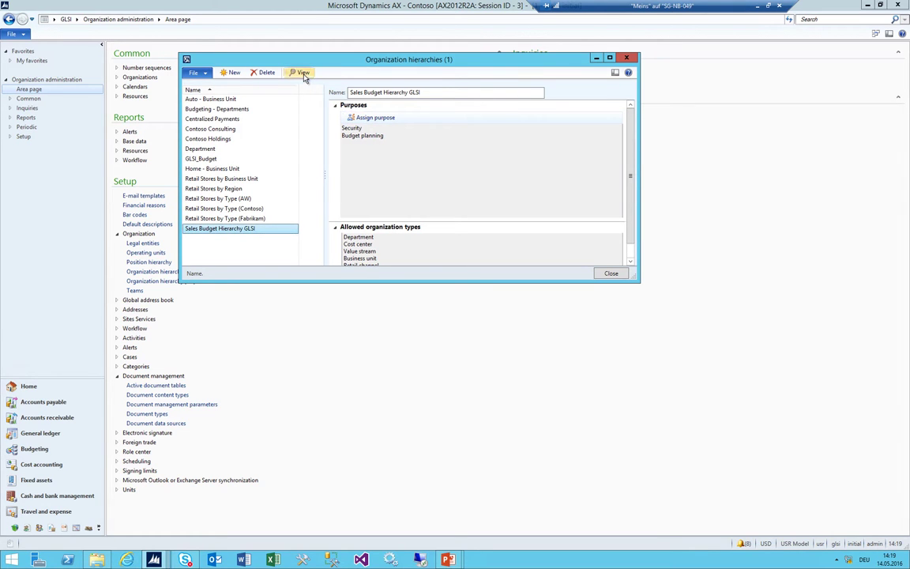
Step: Open Sales Budget Hierarchy GLSI in the designer in edit mode and start inserting a department
left_click(303, 73)
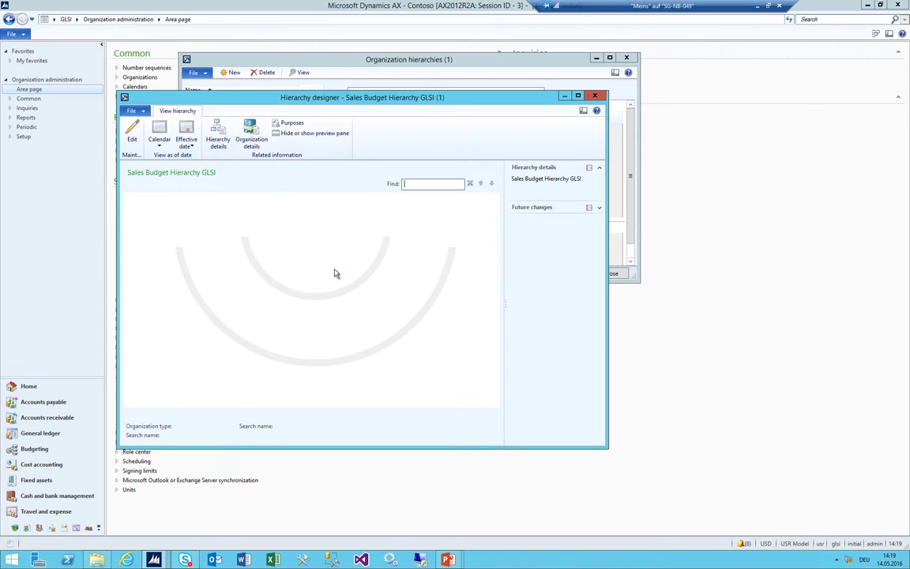
left_click(132, 133)
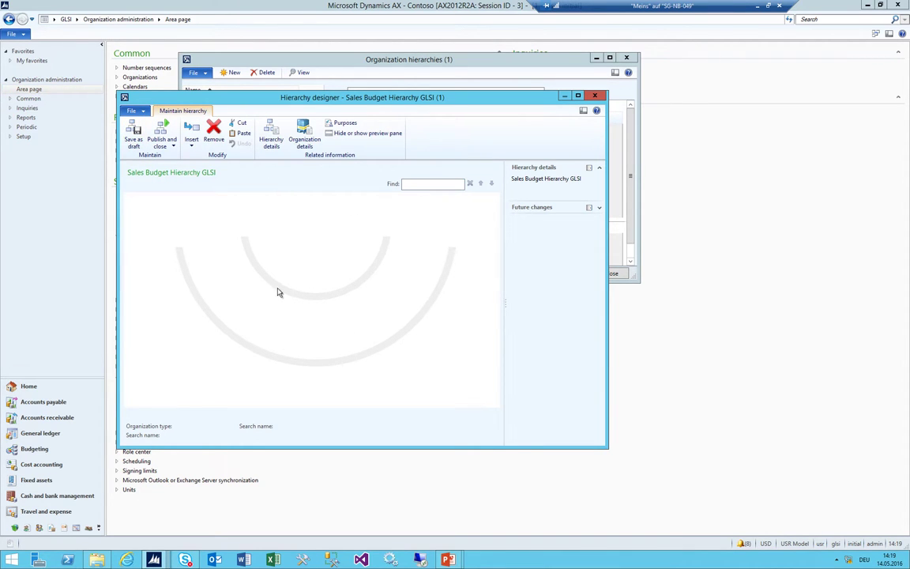
left_click(191, 142)
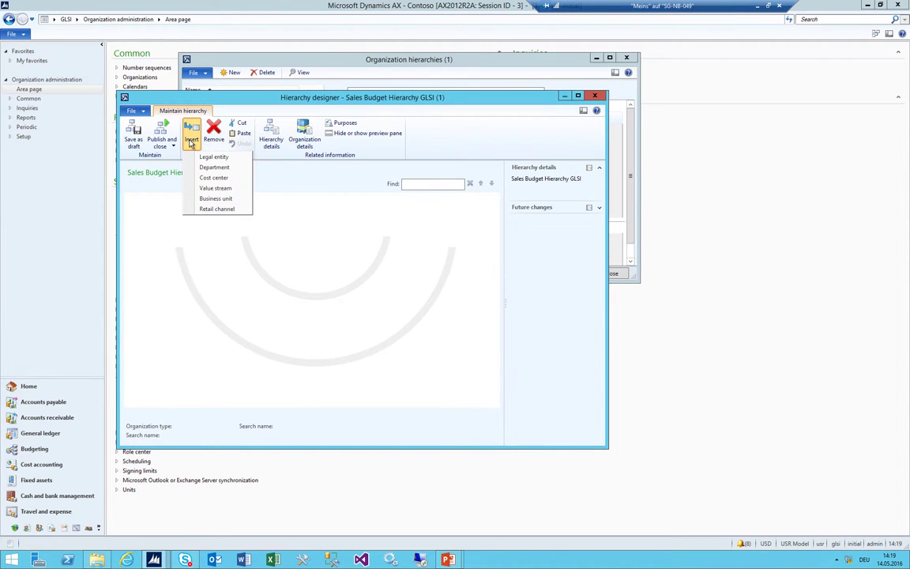
left_click(211, 167)
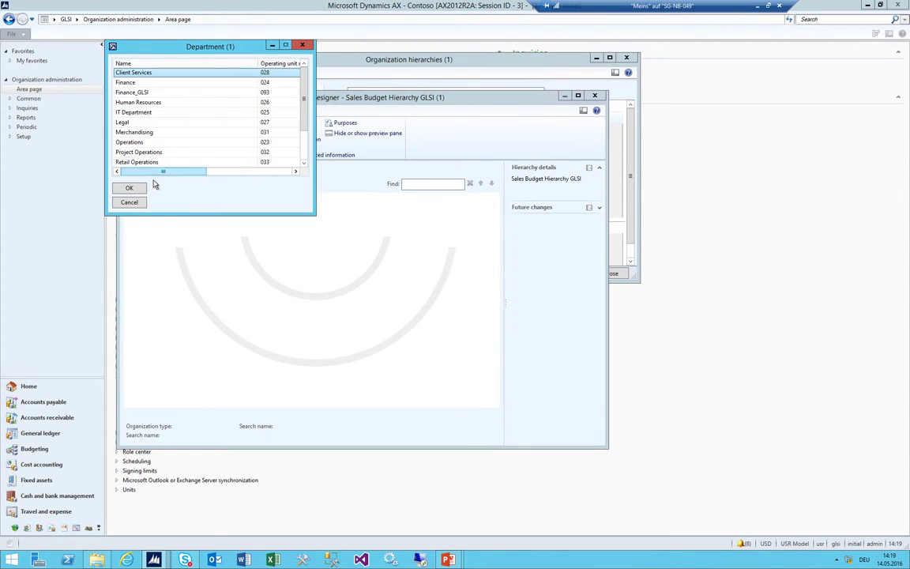
Step: Cancel the department insertion without adding anything and go to Operating units
scroll(150, 132, "down", 2)
scroll(153, 131, "up", 2)
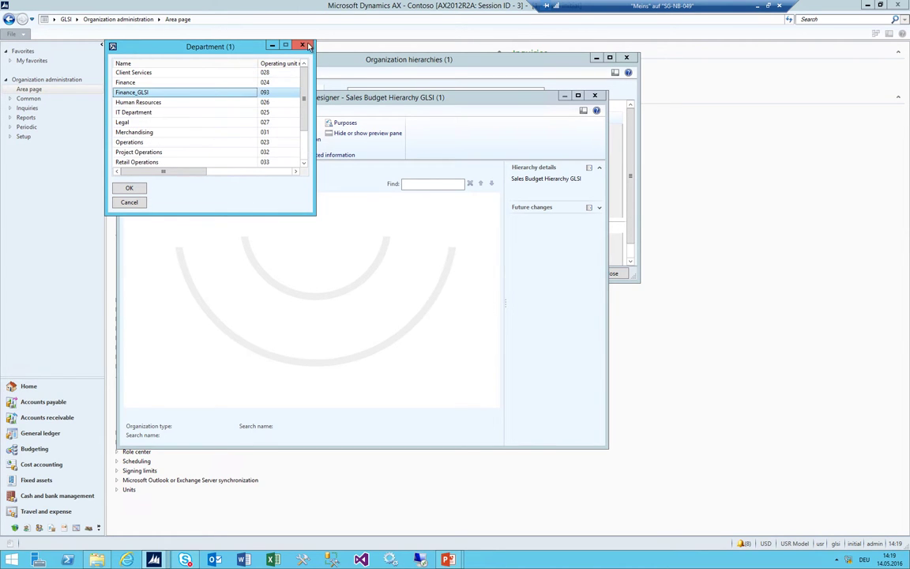
left_click(305, 46)
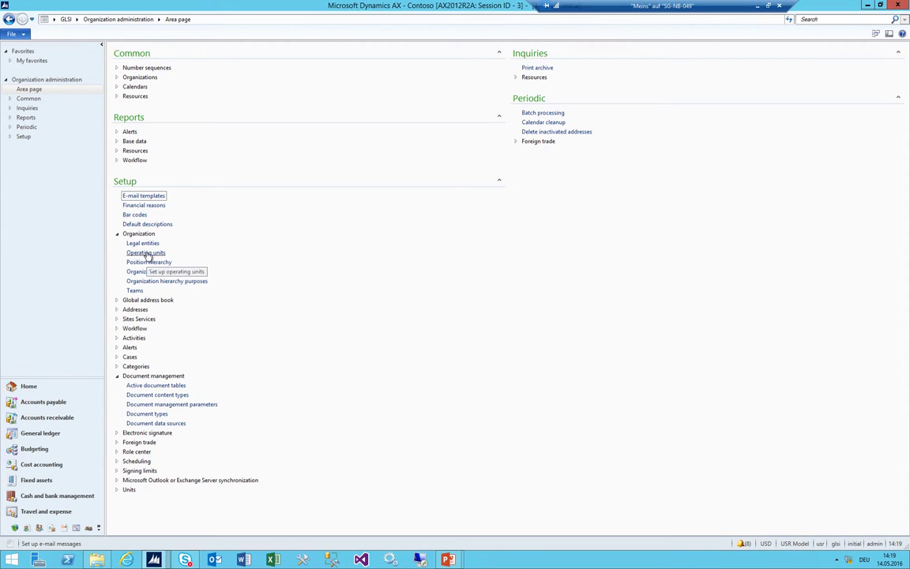
left_click(147, 252)
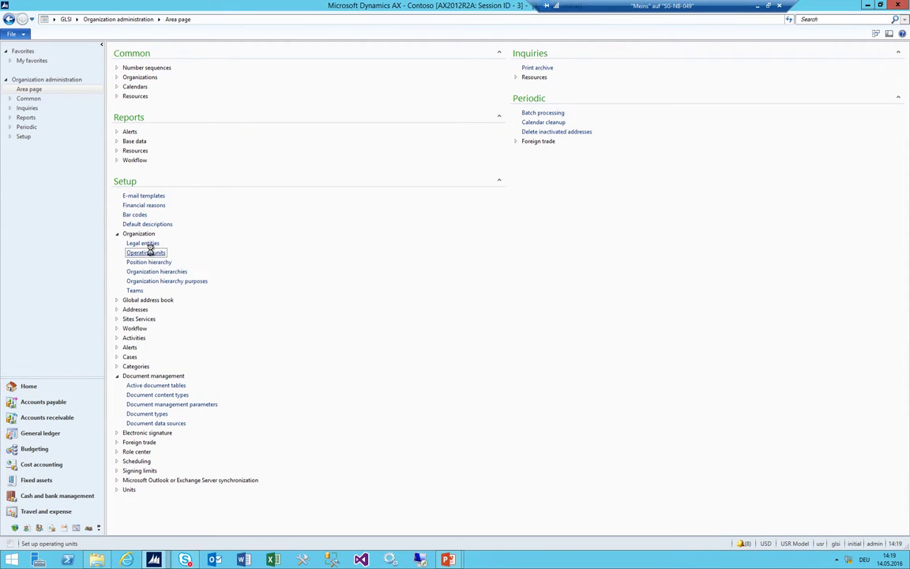
Step: Create a new department operating unit named SalesBudgetDepartment (number 193)
left_click(181, 76)
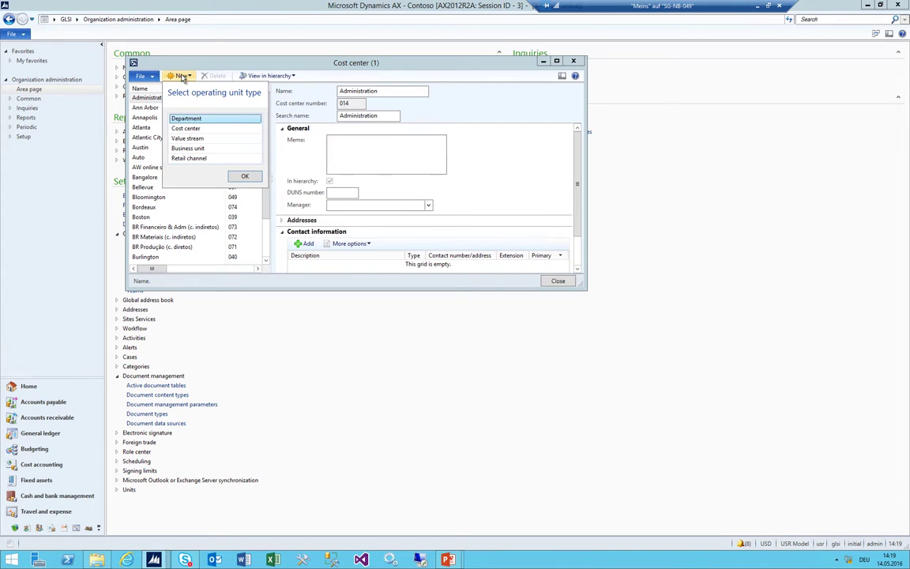
left_click(197, 119)
type("My")
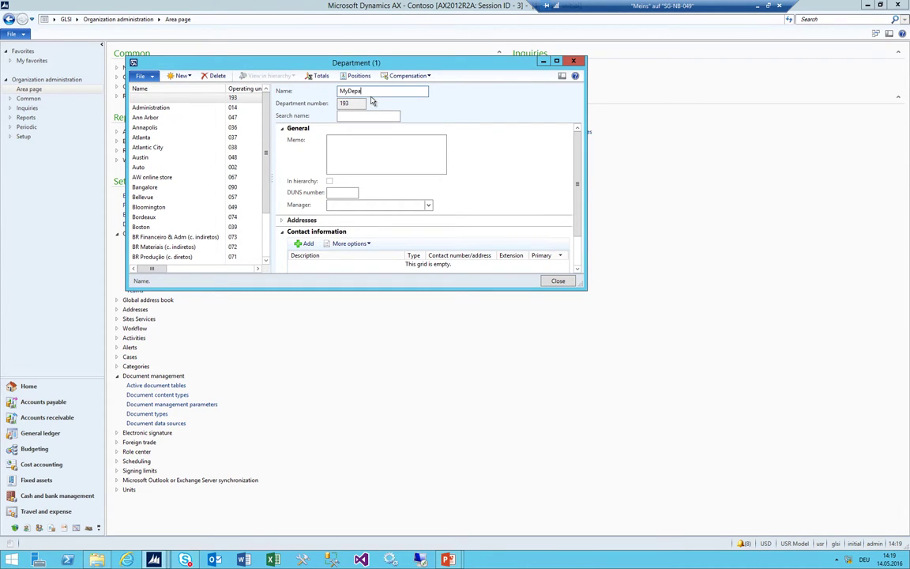
type("Depa")
key("ctrl+a")
type("S")
type("ent")
key("Tab")
key("Tab")
key("Tab")
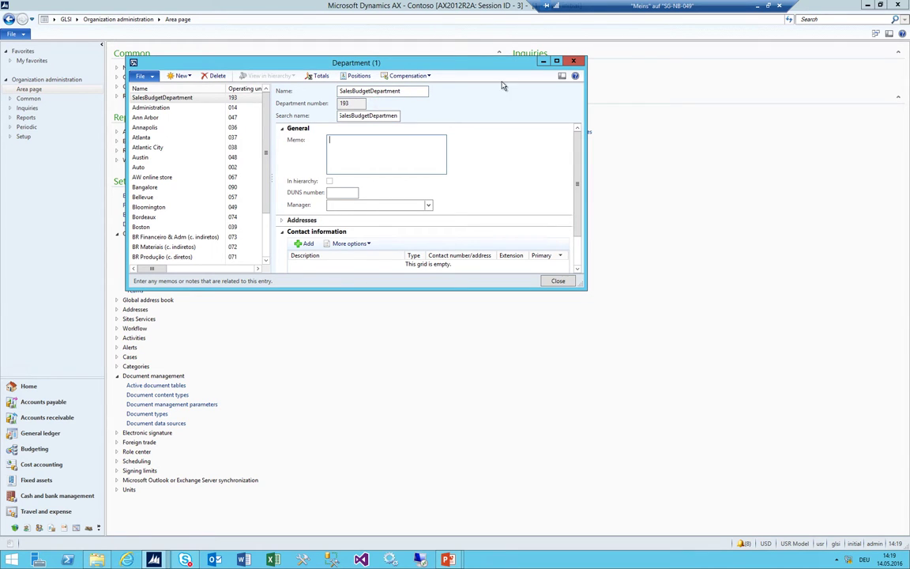
Step: Assign a worker as SalesBudgetDepartment's manager and bring up its Positions
left_click(377, 205)
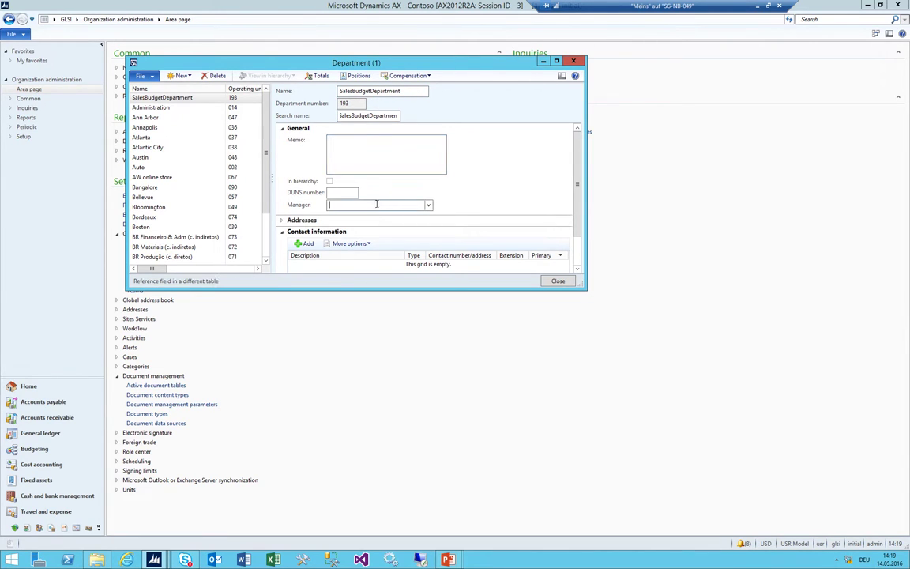
left_click(428, 207)
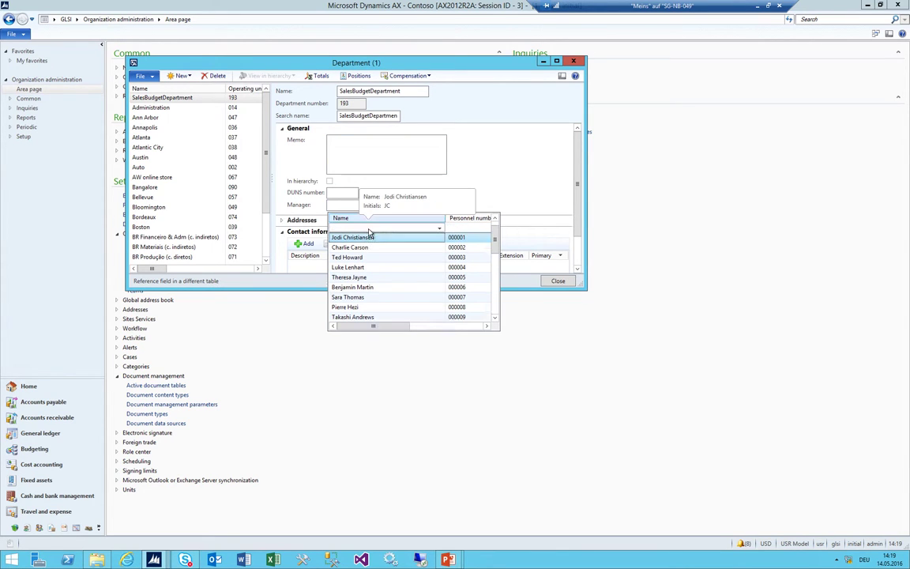
type("berat*")
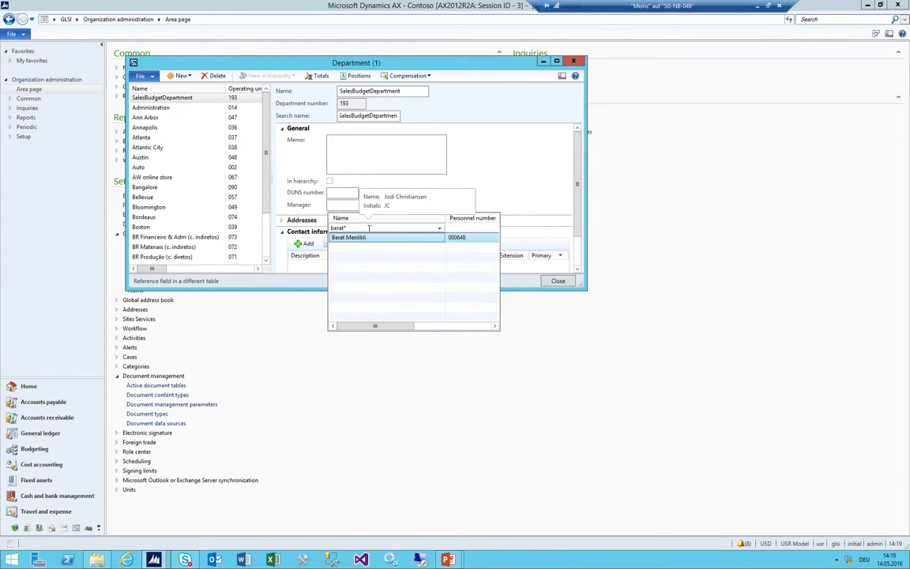
left_click(369, 234)
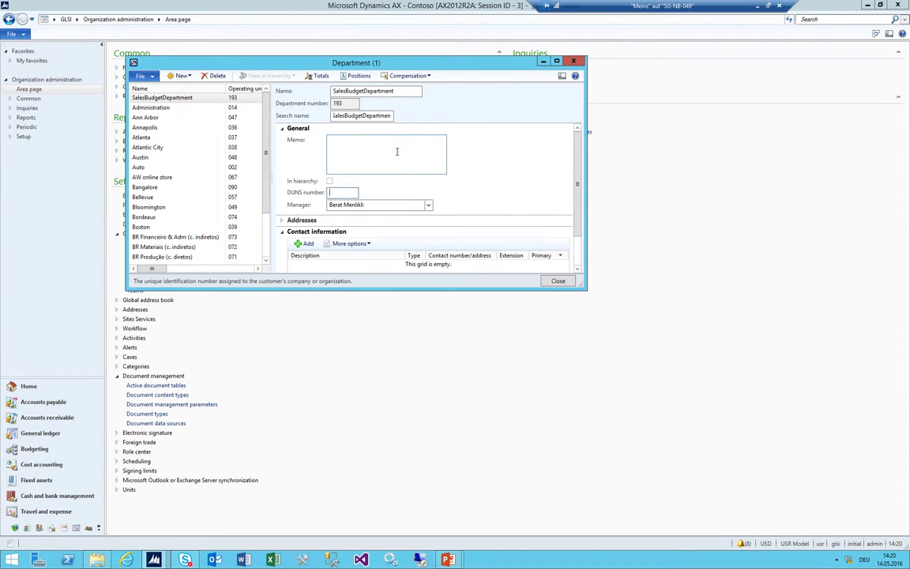
left_click(186, 97)
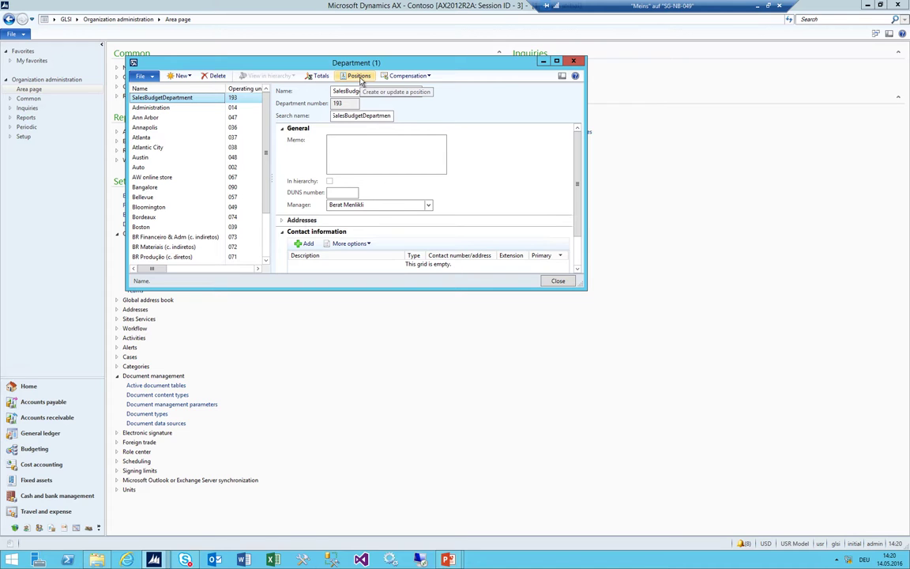
left_click(357, 76)
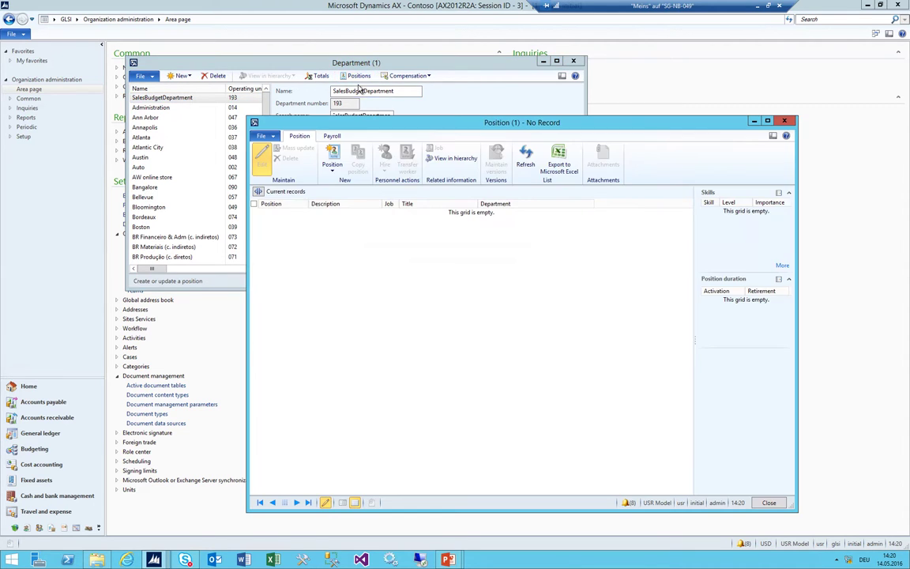
Step: Create position 000539 with the job Budget Manager in SalesBudgetDepartment
left_click(334, 169)
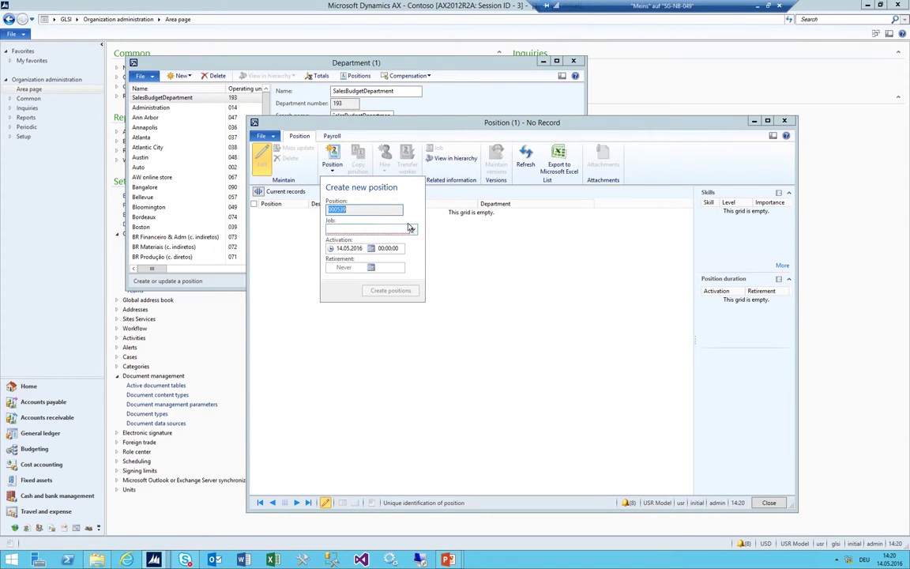
key("alt+Down")
scroll(399, 329, "down", 1)
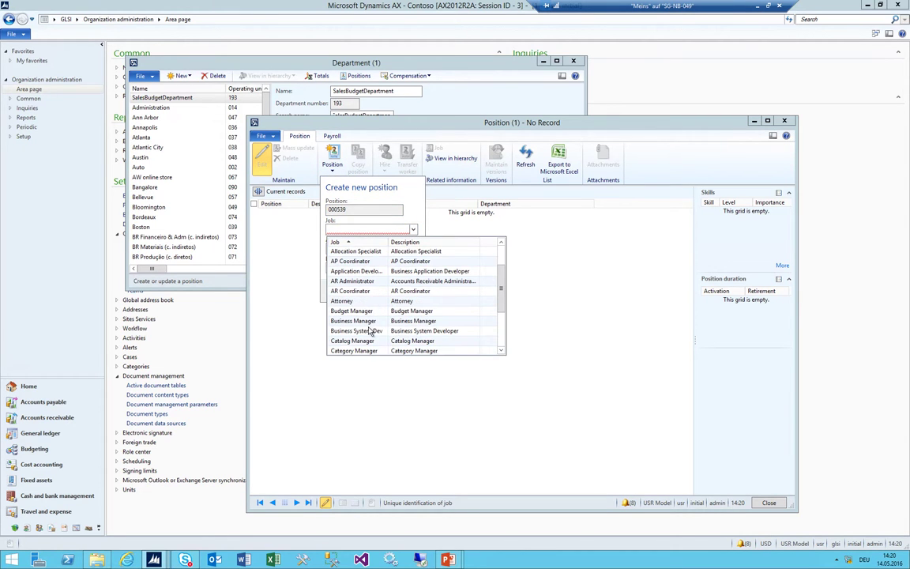
left_click(347, 315)
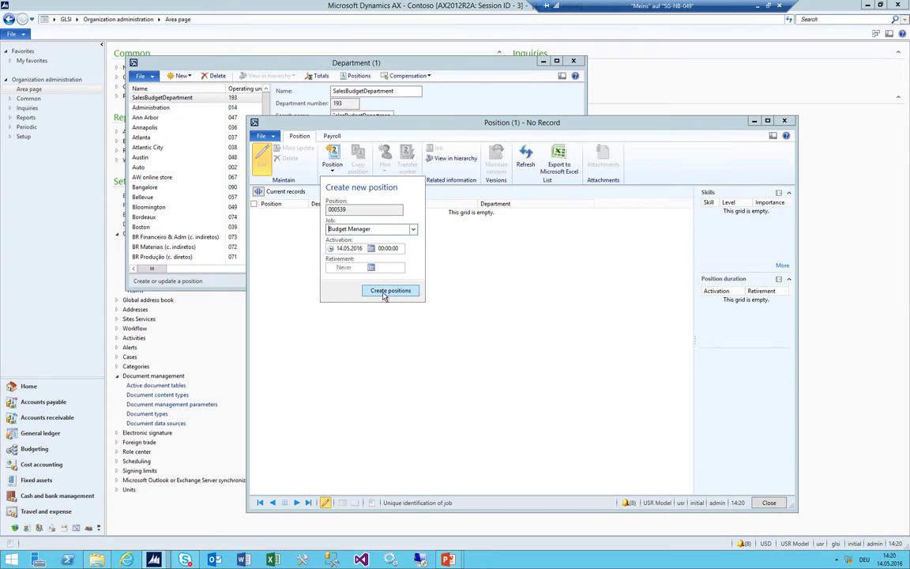
left_click(390, 291)
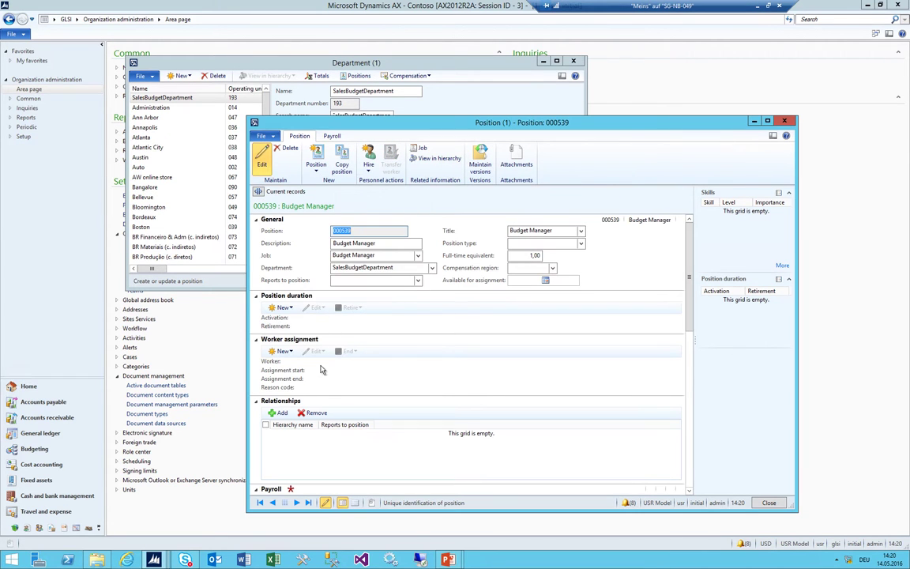
Step: Assign the department manager's worker record to position 000539 from 14.05.2016
left_click(282, 351)
left_click(356, 422)
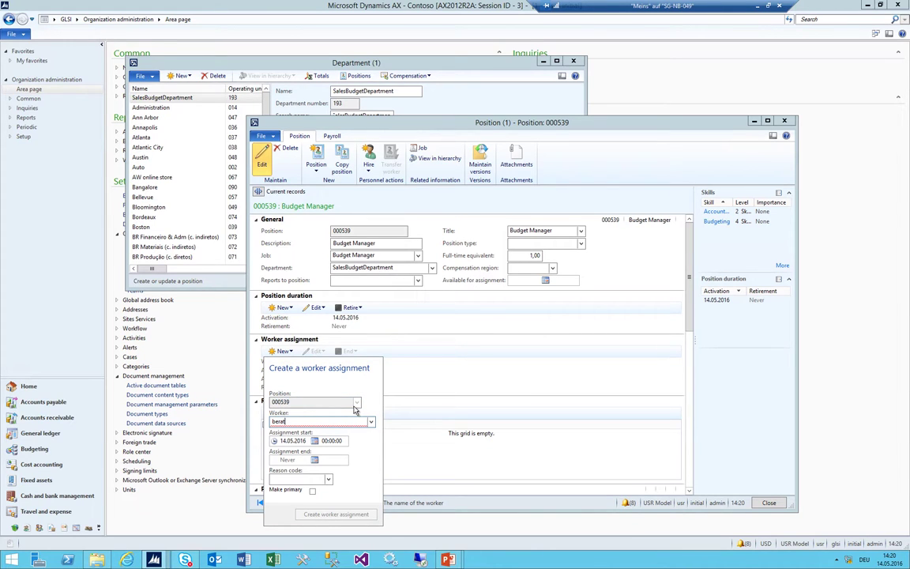
key("Tab")
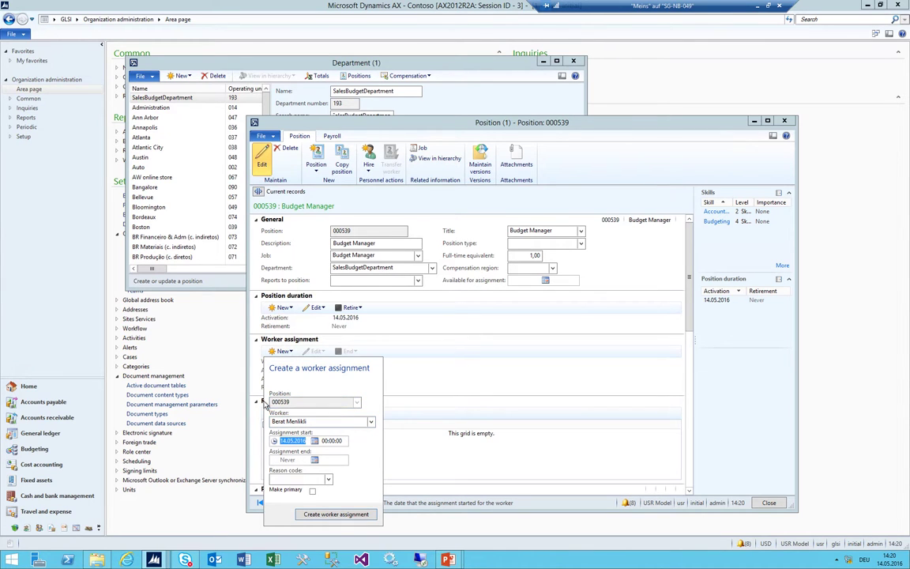
left_click(336, 514)
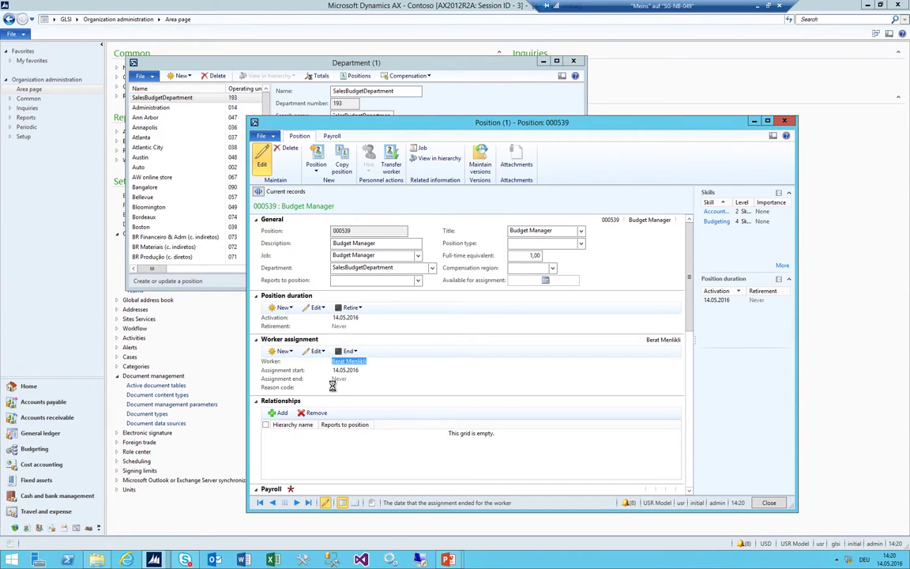
left_click(348, 361)
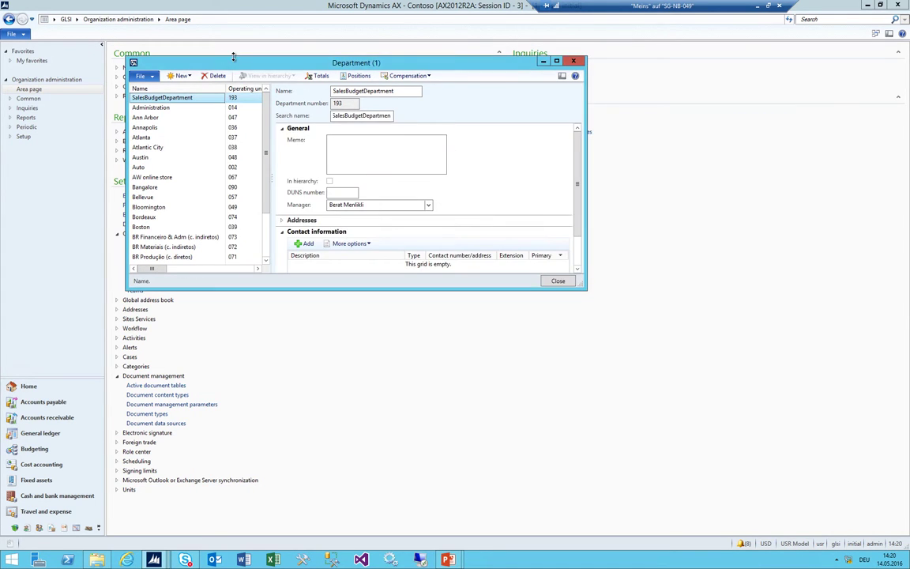
Step: In System administration Users, check the worker linked to the admin user via Relations
key("Escape")
left_click(75, 19)
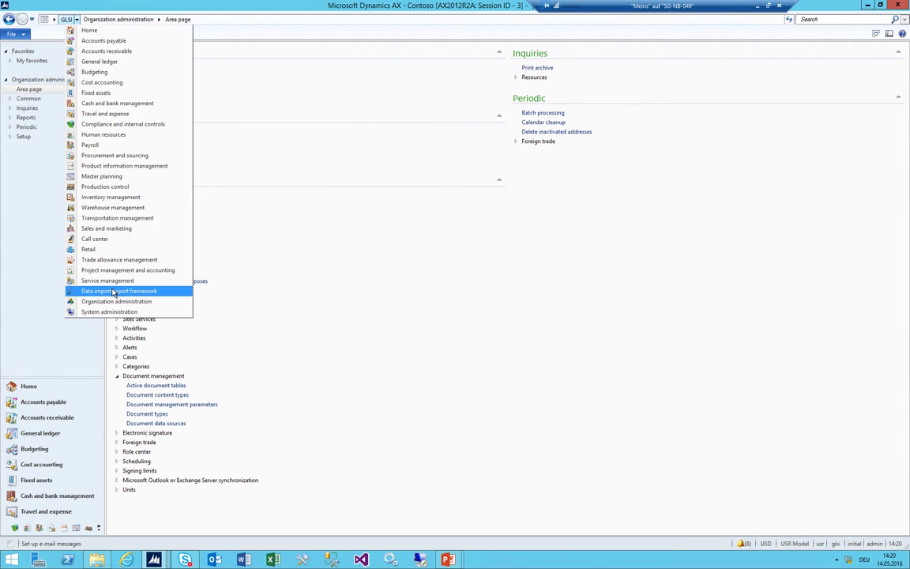
left_click(109, 312)
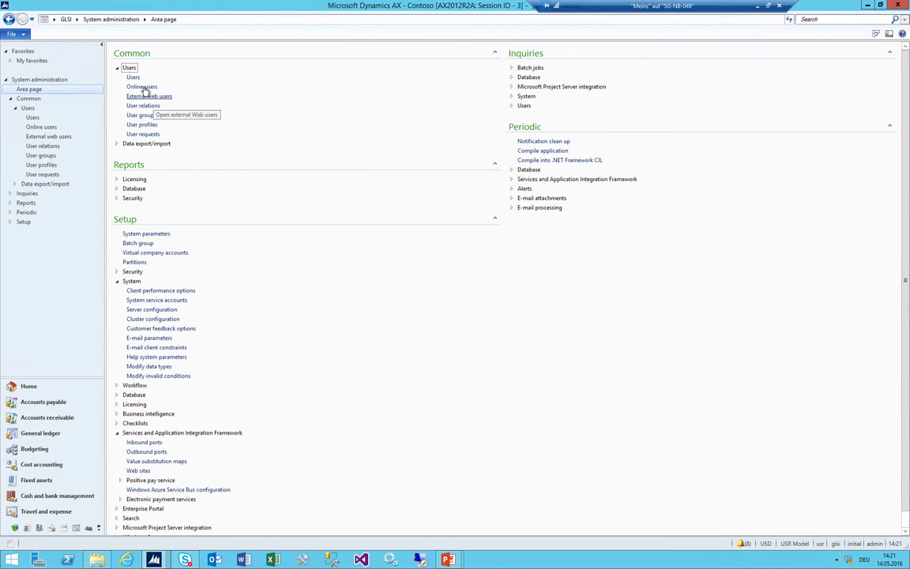
left_click(135, 78)
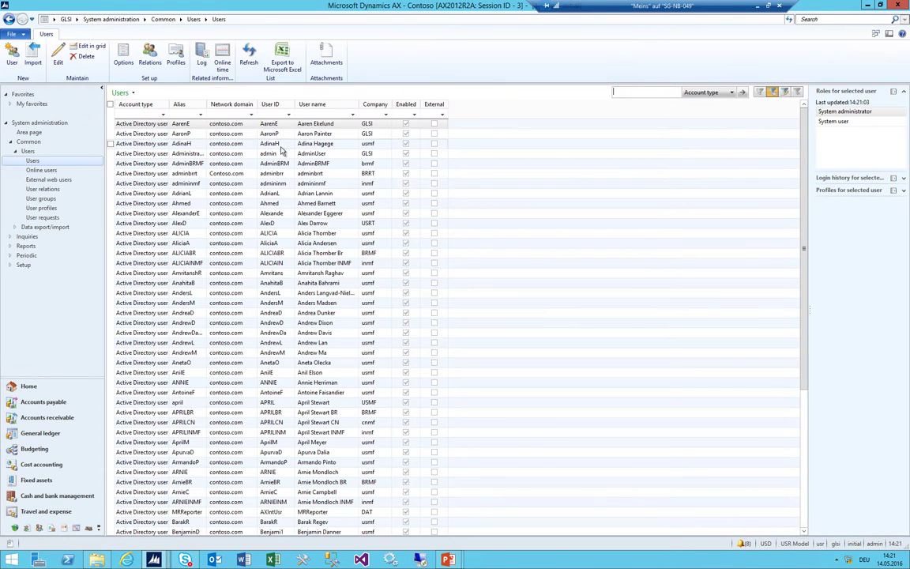
left_click(269, 153)
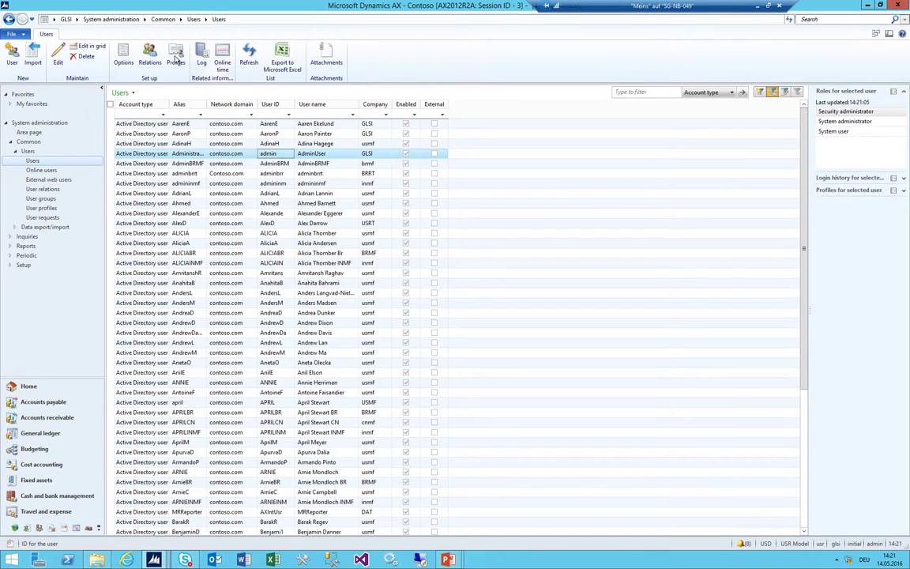
left_click(150, 62)
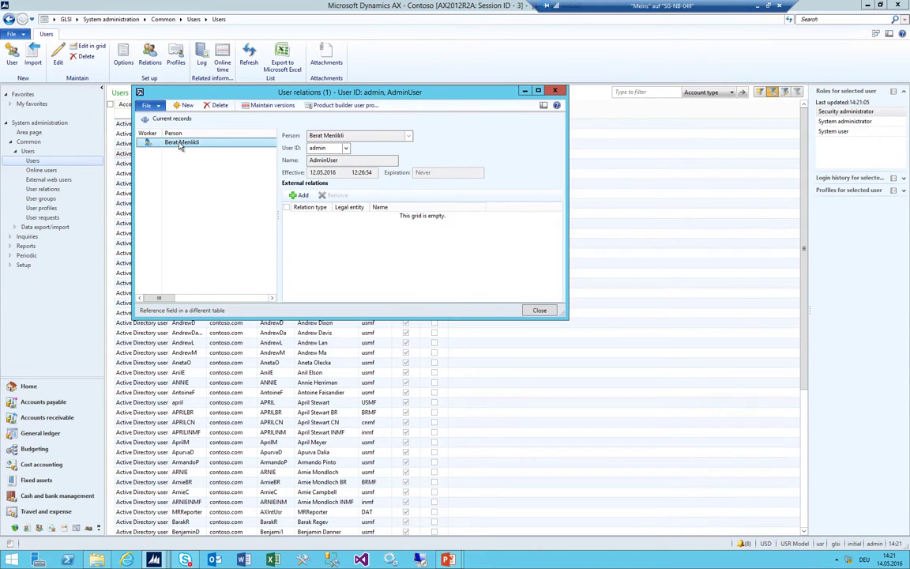
left_click(168, 143)
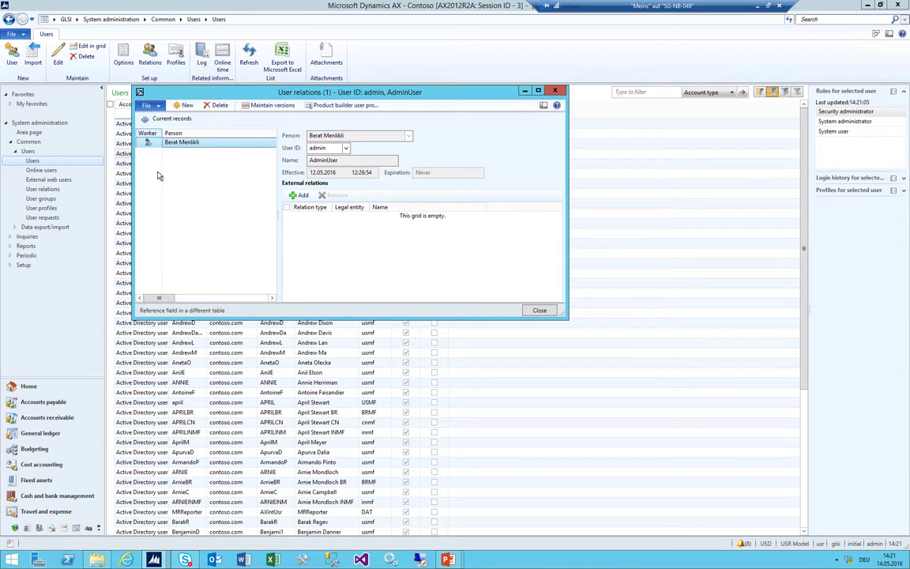
key("Escape")
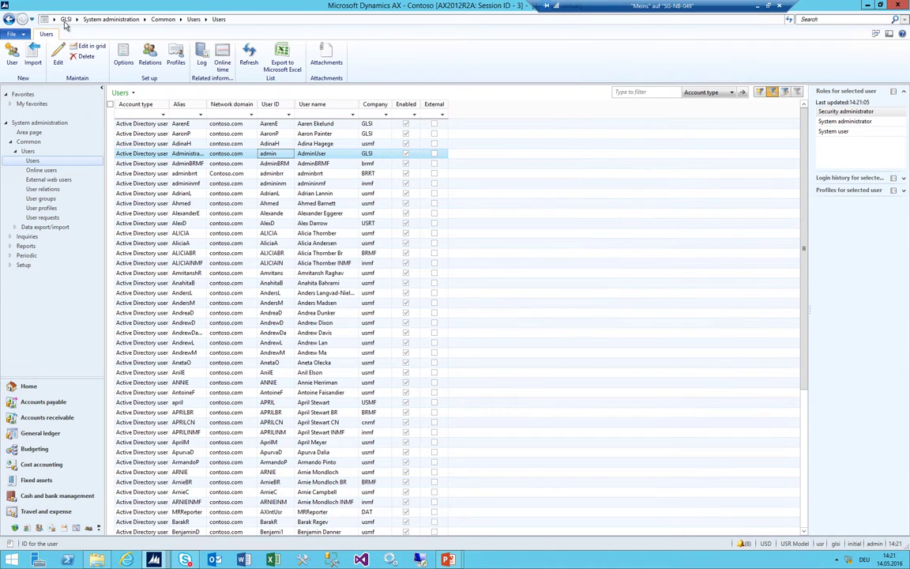
left_click(90, 21)
Step: Review the admin's Options, checking the User ID and GLSI as start company accounts
left_click(12, 33)
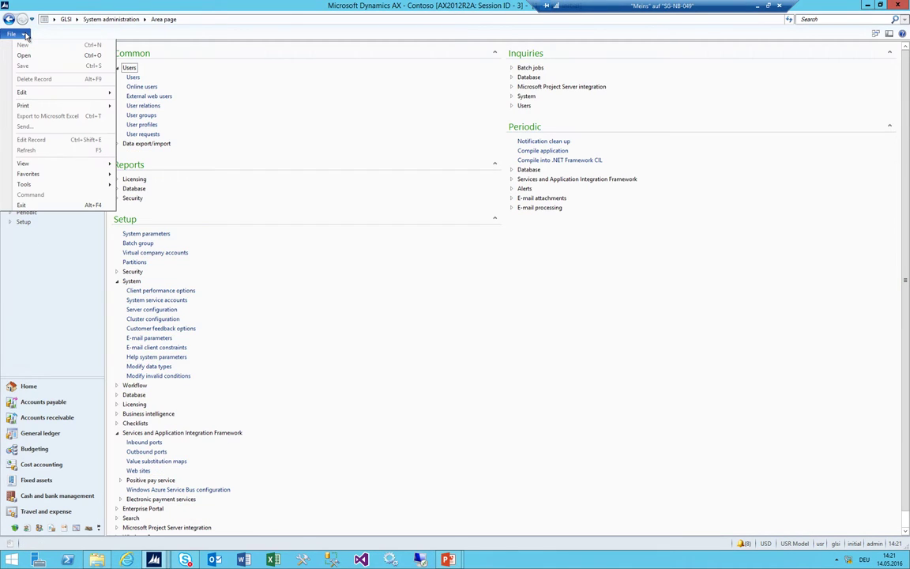
mouse_move(47, 184)
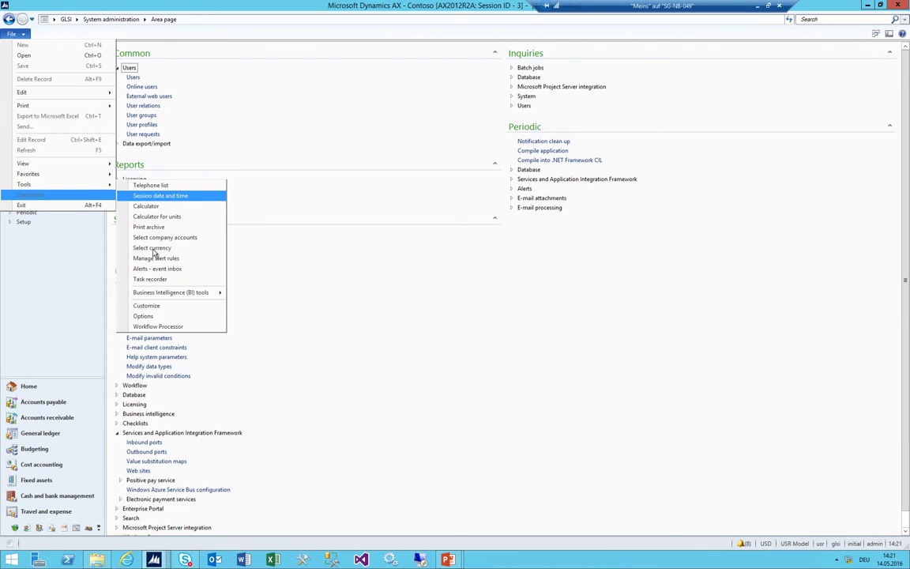
left_click(145, 316)
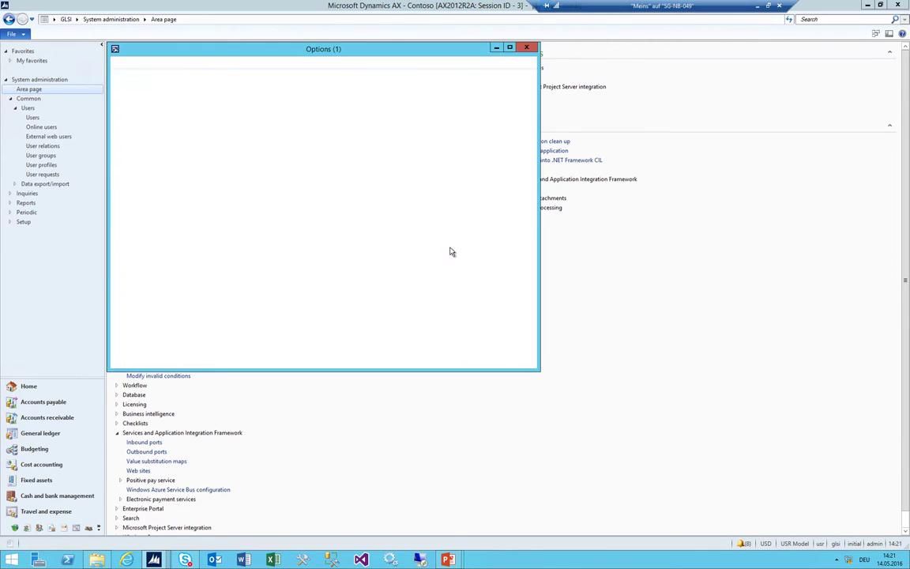
left_click(320, 119)
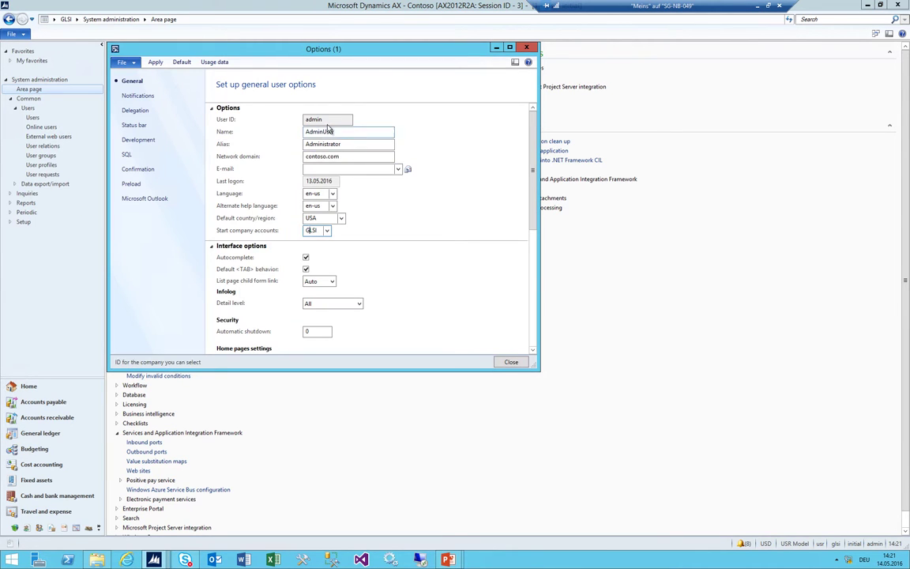
left_click(326, 231)
left_click(311, 230)
double_click(316, 230)
left_click(154, 560)
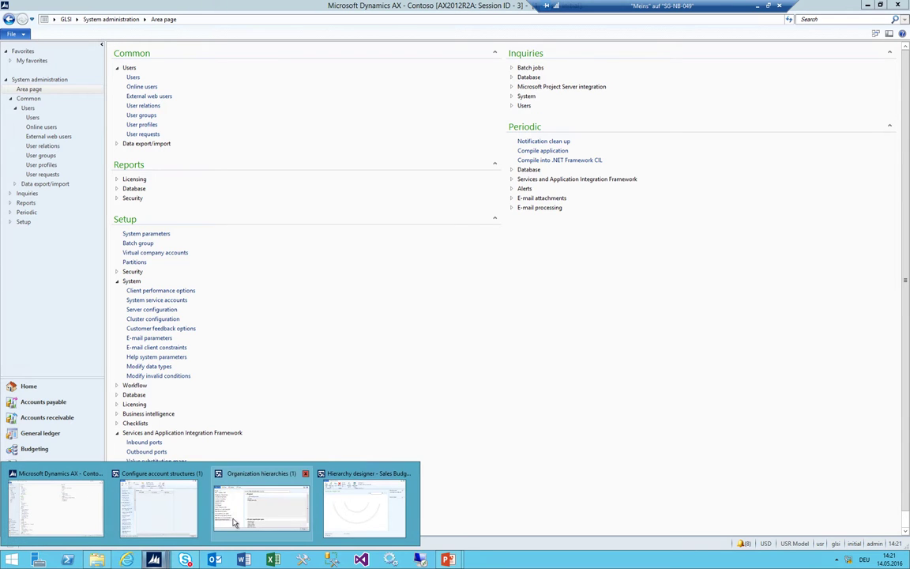
Step: Close the old hierarchy windows and reopen Organization hierarchies on Sales Budget Hierarchy GLSI
left_click(410, 473)
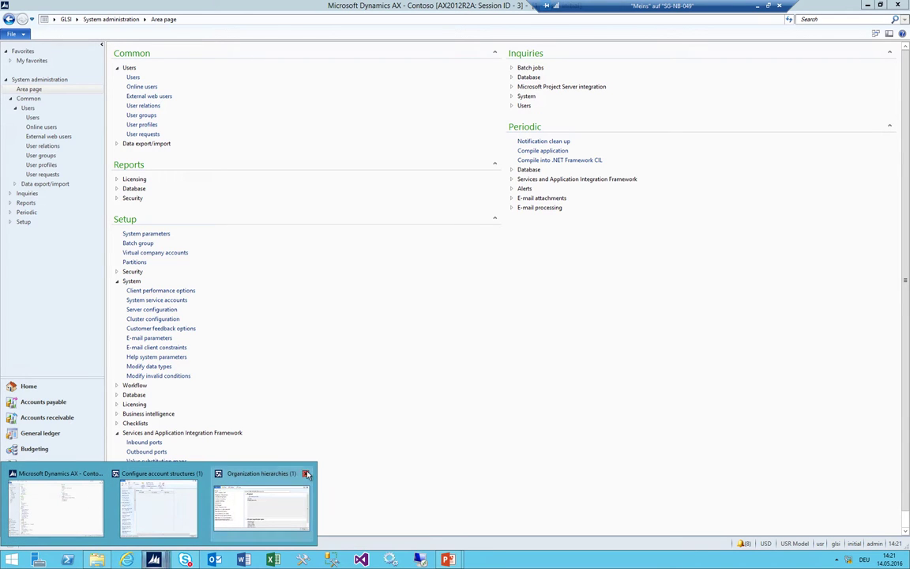
left_click(307, 475)
left_click(77, 19)
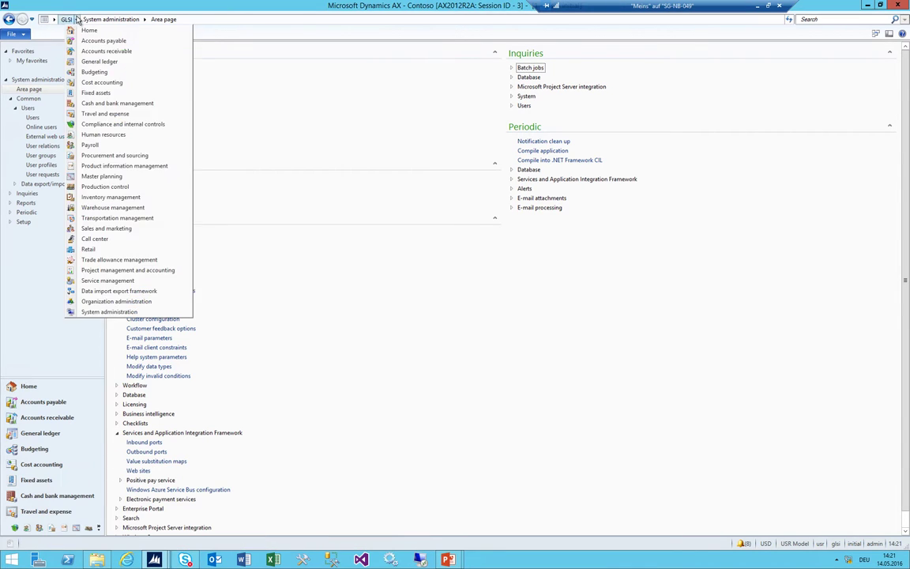
left_click(110, 301)
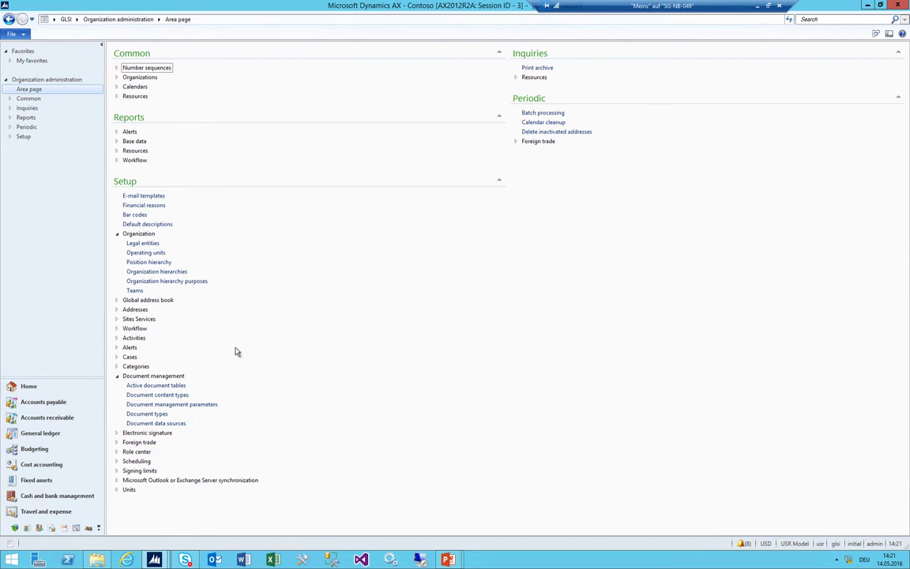
left_click(164, 271)
left_click(244, 229)
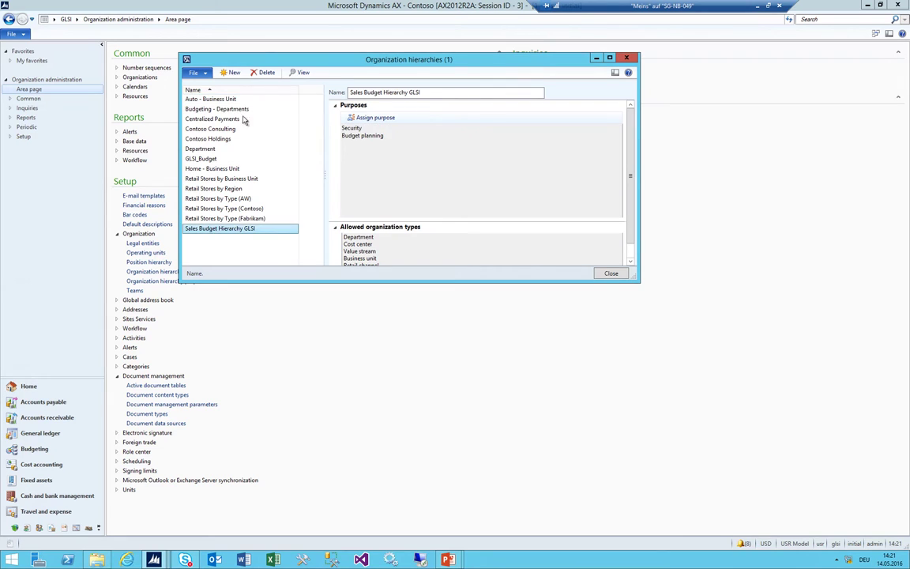
Step: Insert SalesBudgetDepartment into Sales Budget Hierarchy GLSI, glancing at the budget process slide
left_click(300, 72)
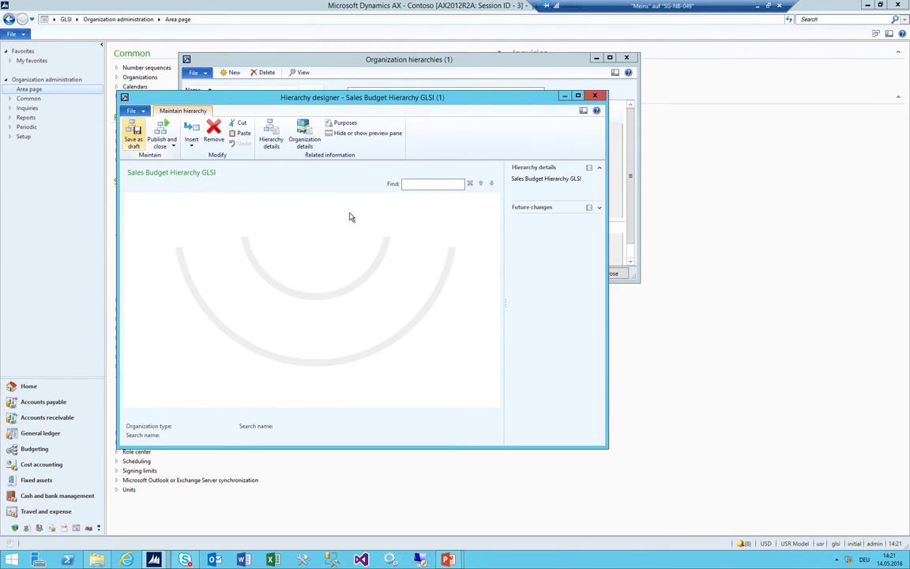
left_click(191, 136)
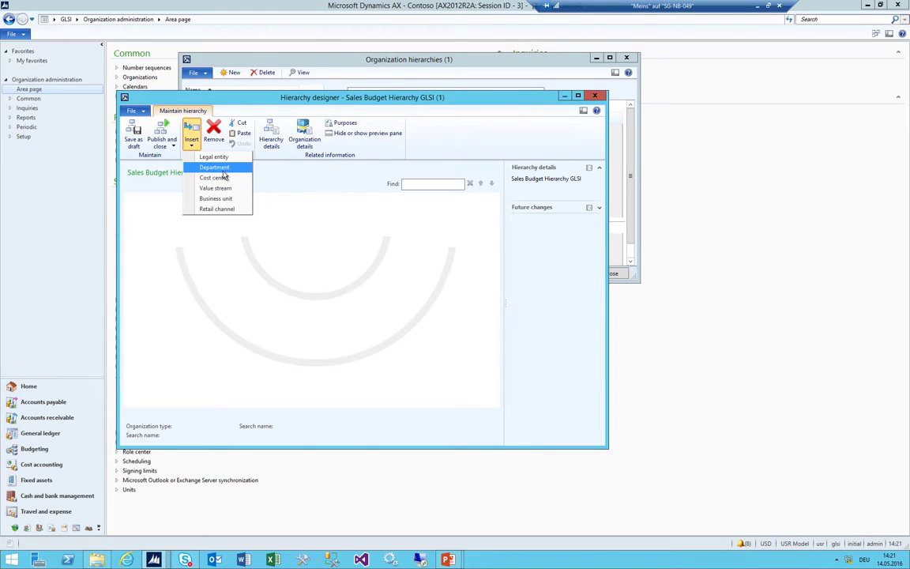
left_click(223, 169)
double_click(139, 131)
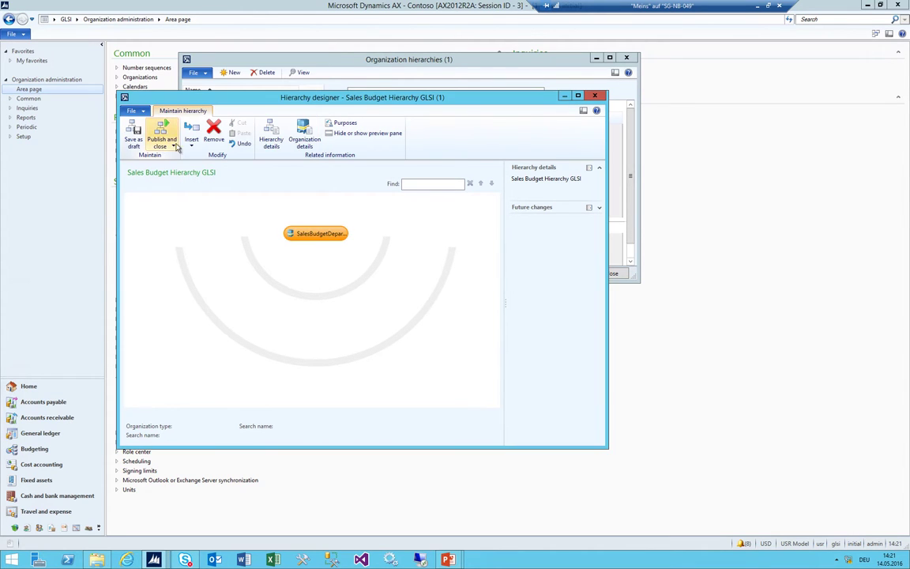
left_click(304, 232)
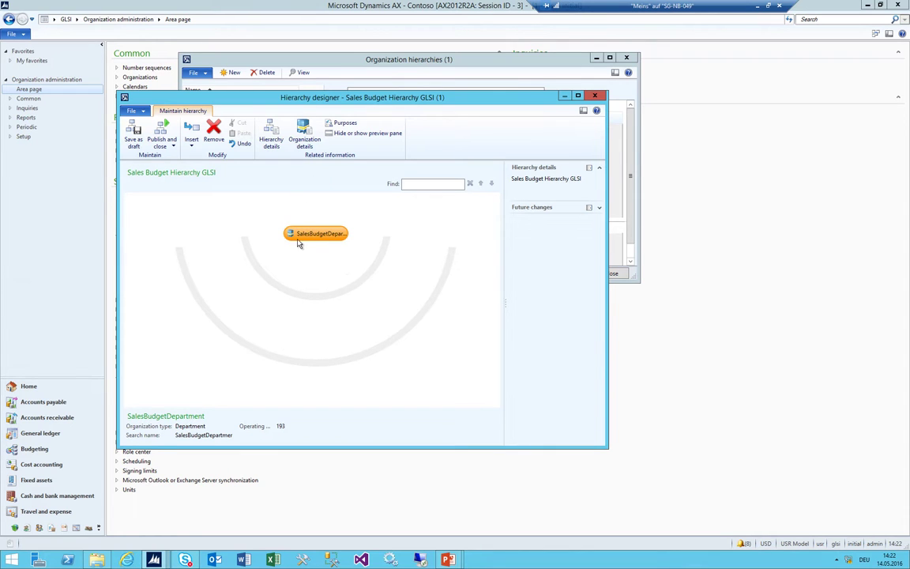
left_click(448, 560)
left_click(397, 510)
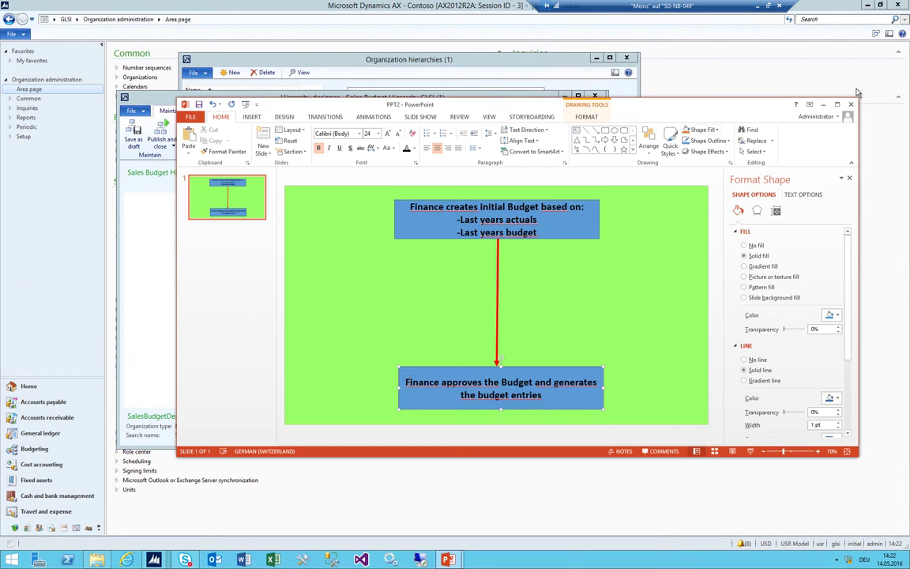
left_click(826, 104)
Step: Publish the hierarchy effective 01.05.2016 and close the organization hierarchies
left_click(162, 139)
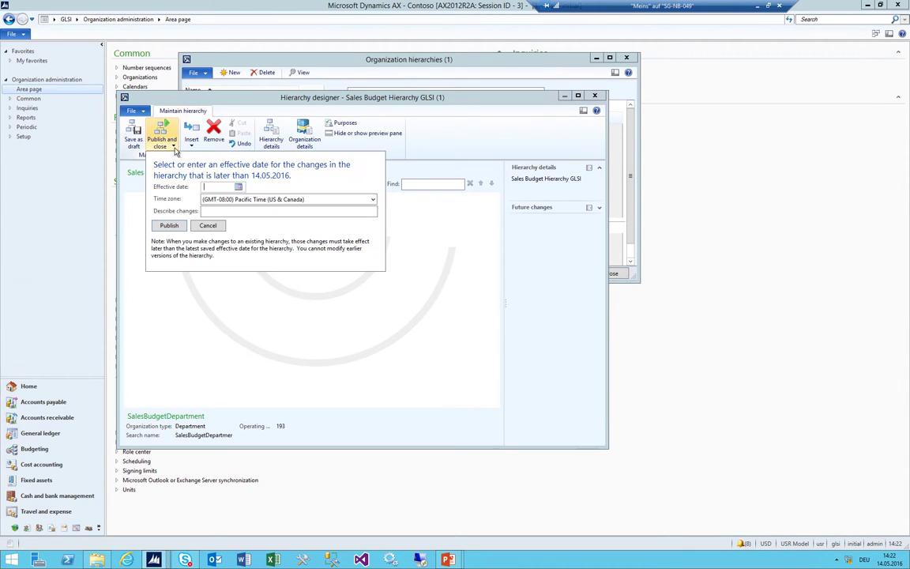
left_click(238, 187)
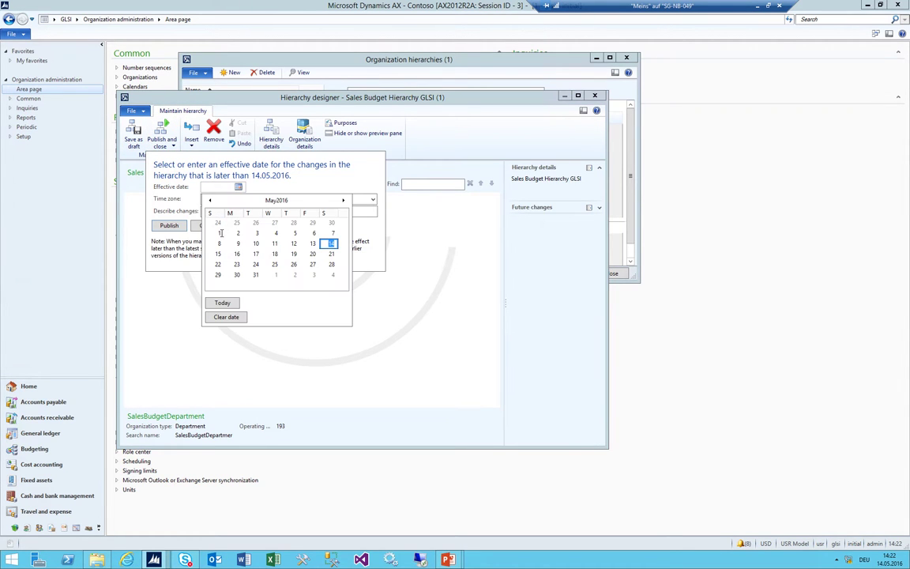
left_click(269, 274)
left_click(169, 225)
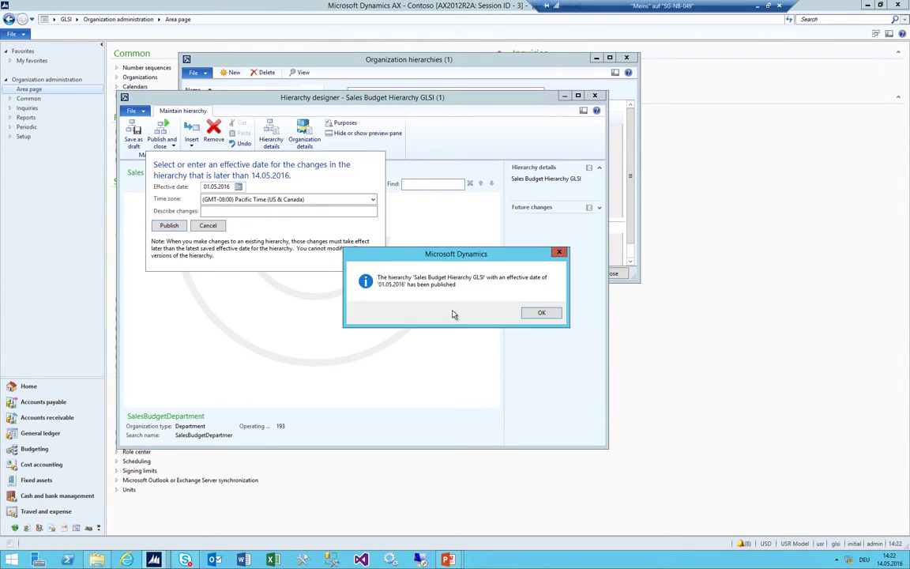
left_click(540, 314)
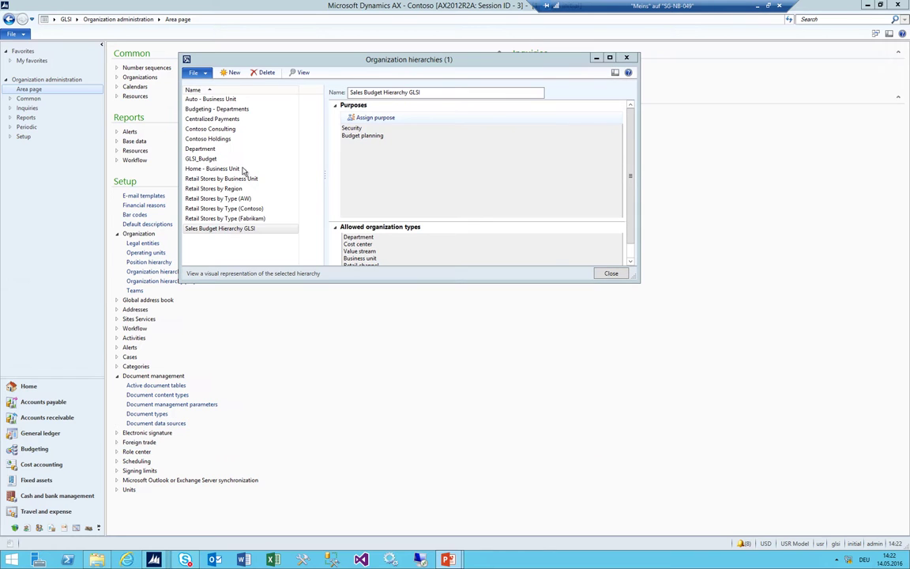
left_click(251, 228)
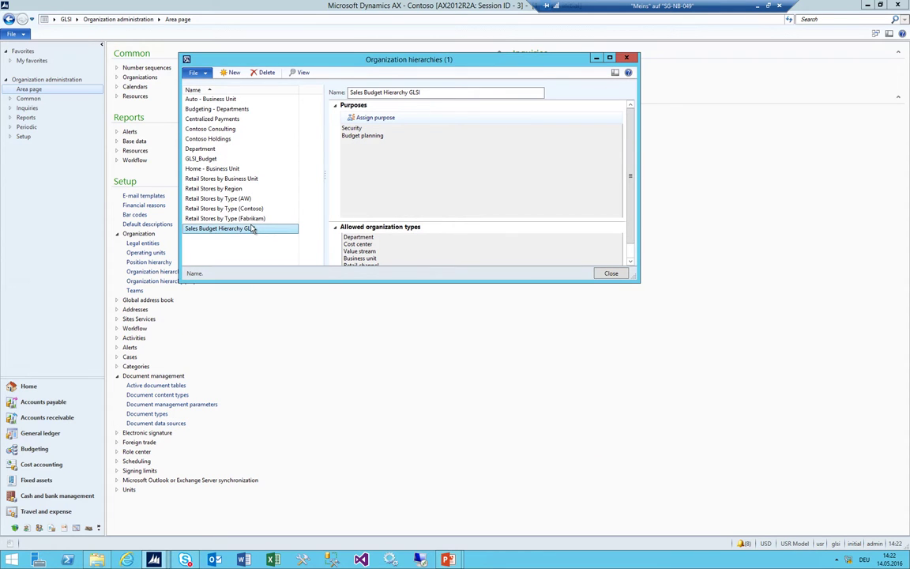
key("Escape")
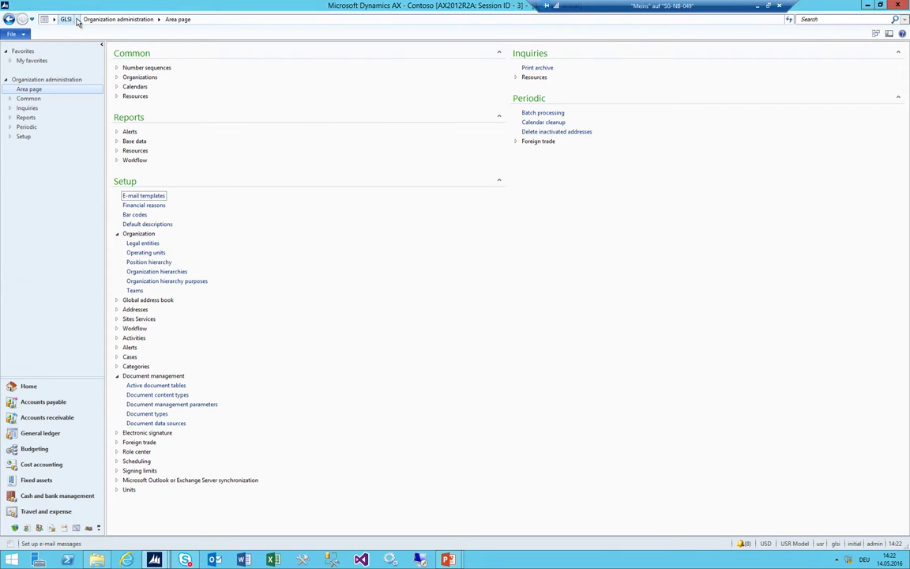
Step: Switch to Budgeting, glance at Budgeting parameters, and bring up Dimensions for budgeting
left_click(77, 19)
left_click(93, 72)
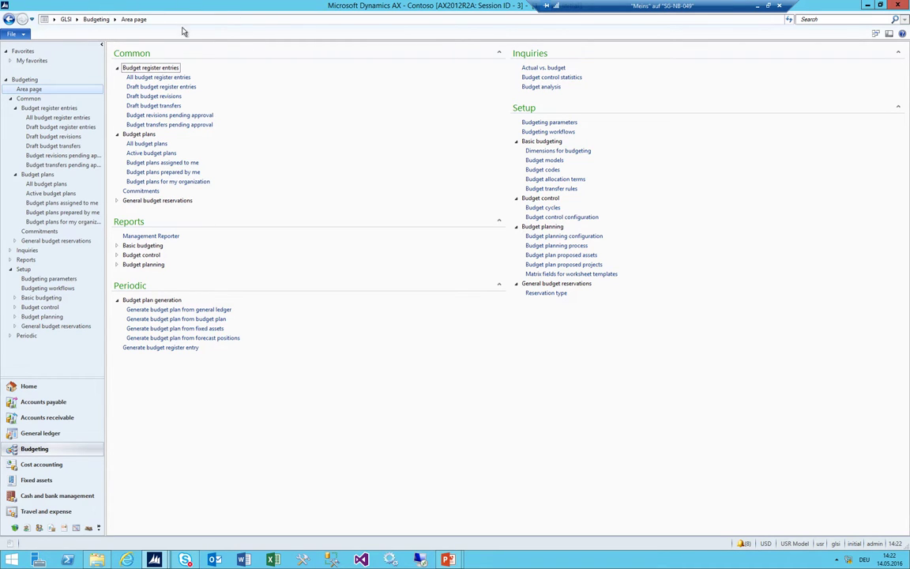
left_click(558, 122)
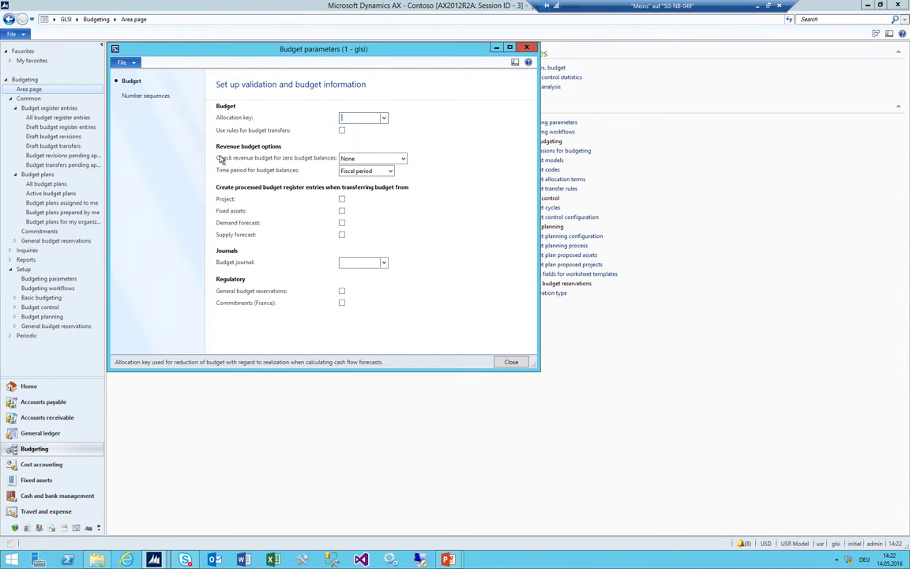
key("Escape")
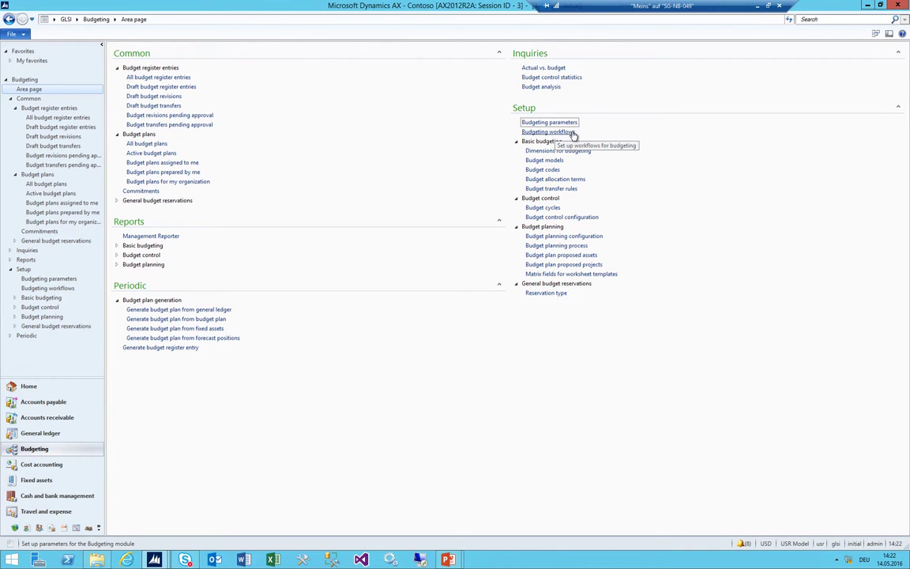
left_click(551, 151)
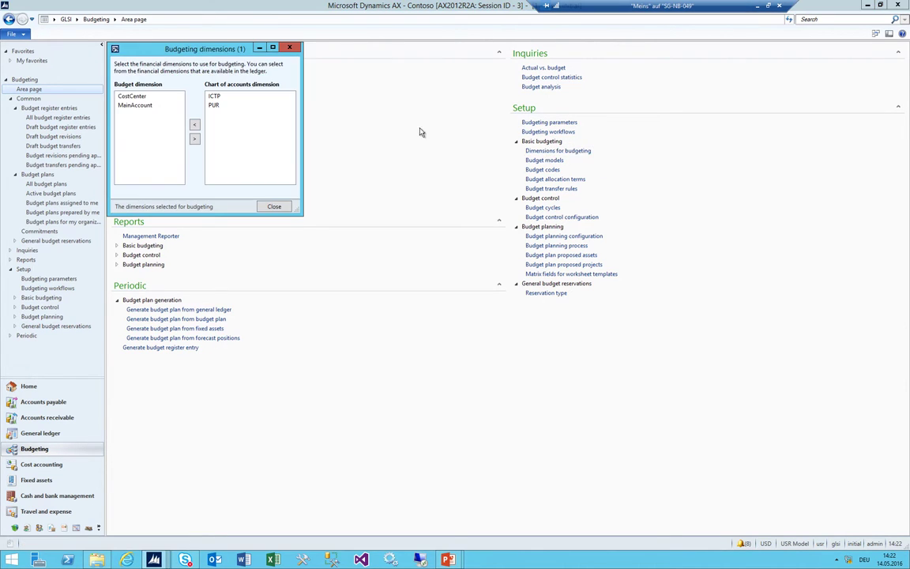
Step: Move the PUR ledger dimension into the budget dimensions beside CostCenter and MainAccount
left_click(214, 96)
left_click(214, 106)
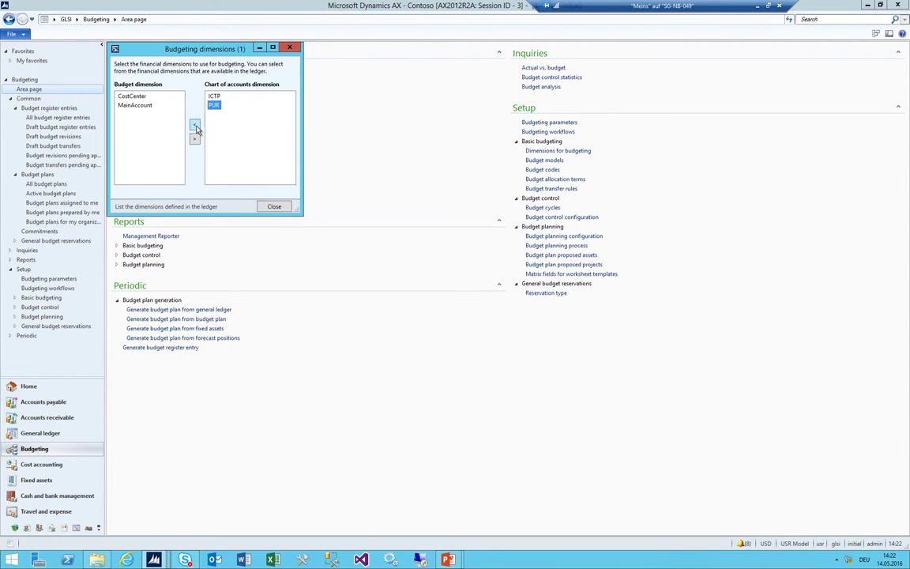
left_click(195, 126)
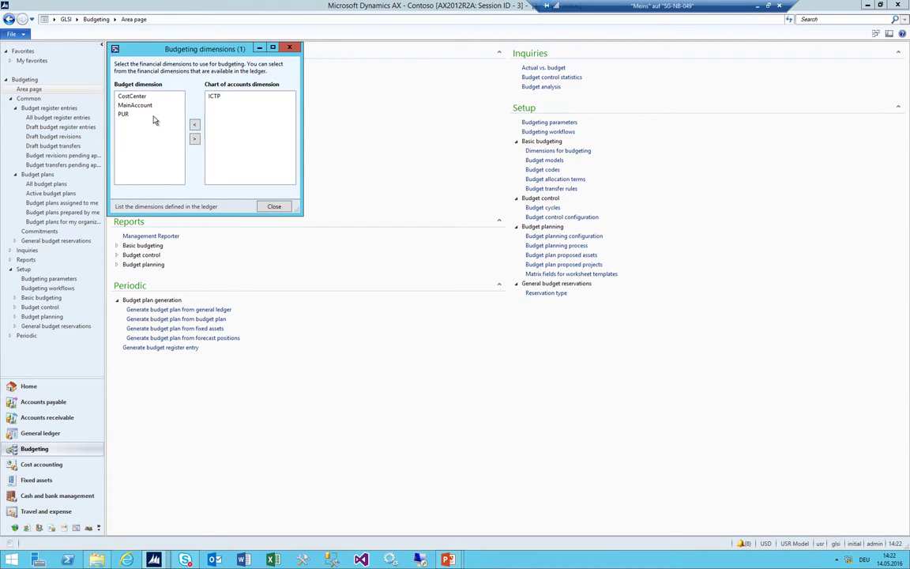
left_click(124, 97)
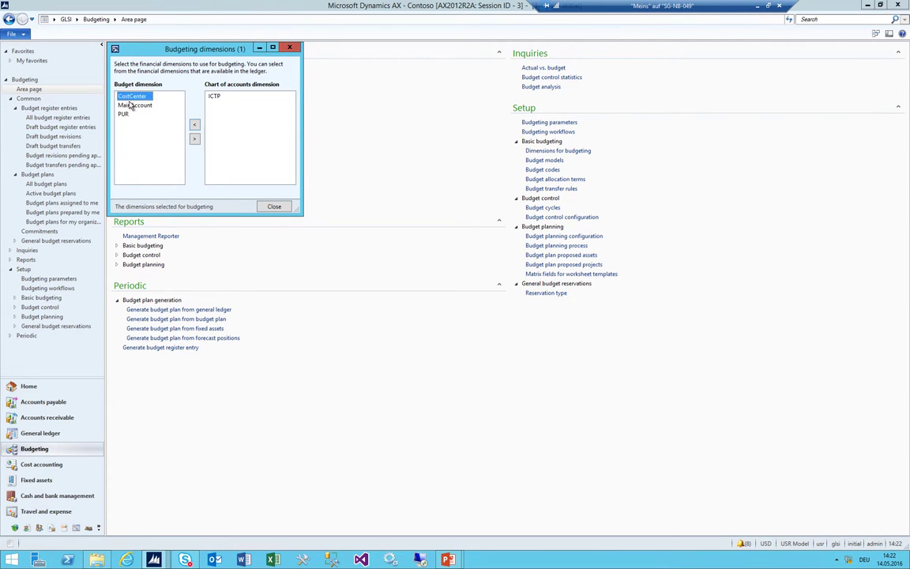
left_click(136, 105)
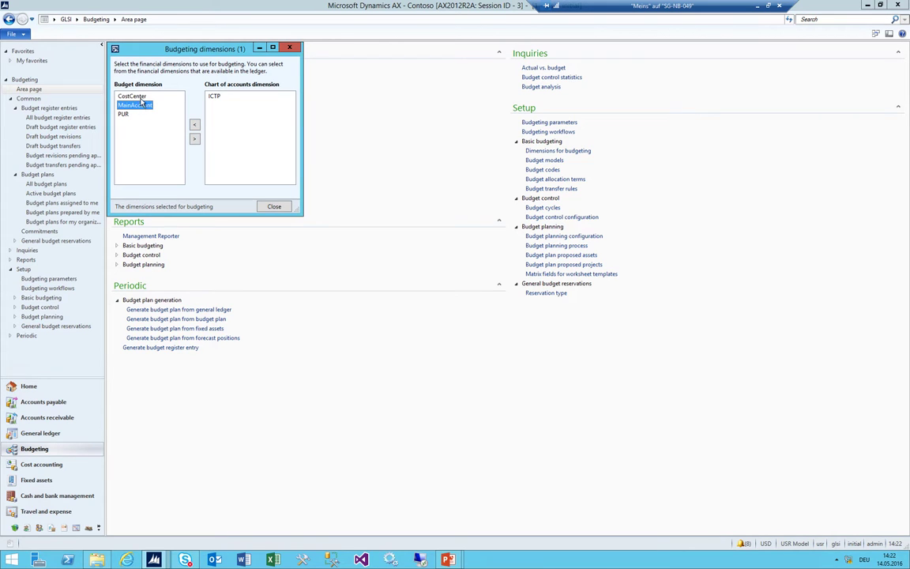
left_click(123, 114)
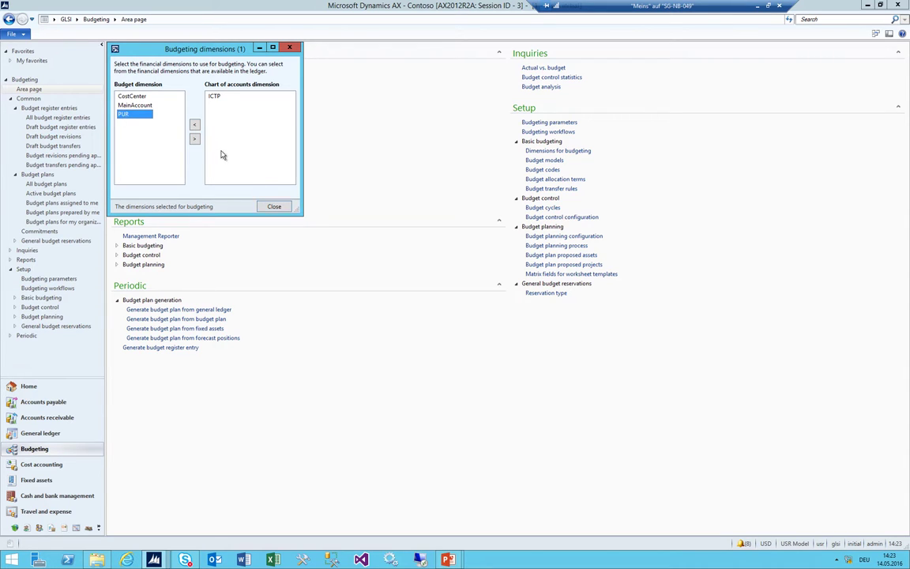
left_click(272, 207)
left_click(544, 160)
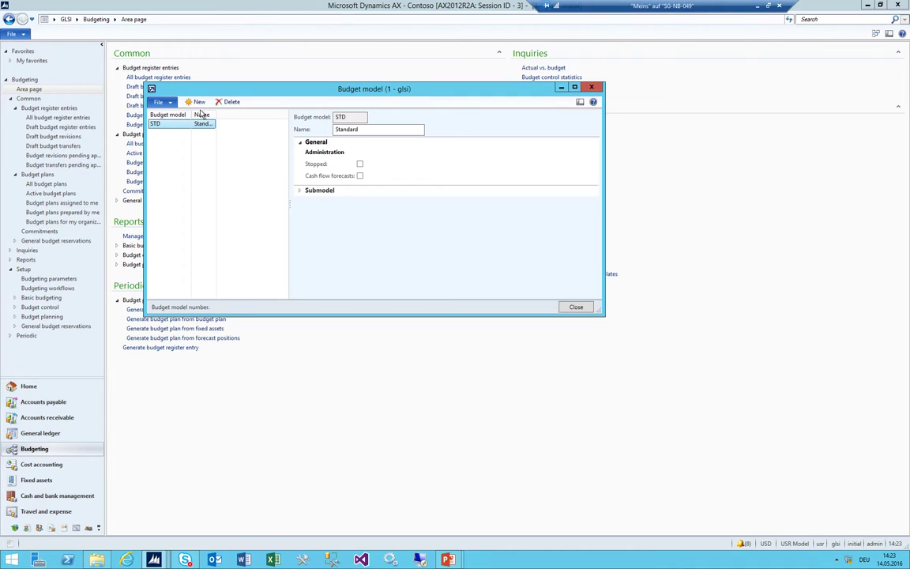
Step: Add budget model Sales with name Sales Budget and close the Budget models form
left_click(195, 102)
type("Sales")
key("Tab")
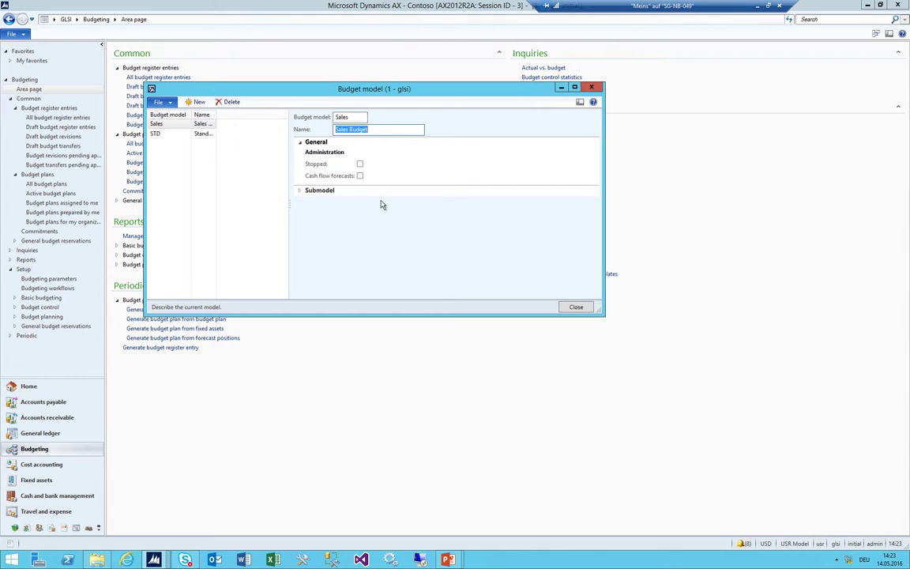
key("Escape")
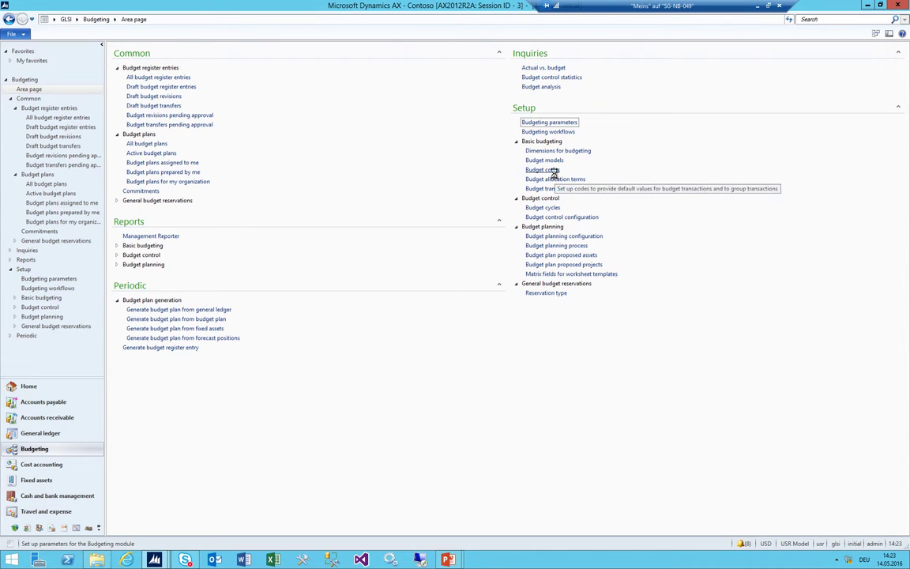
left_click(553, 170)
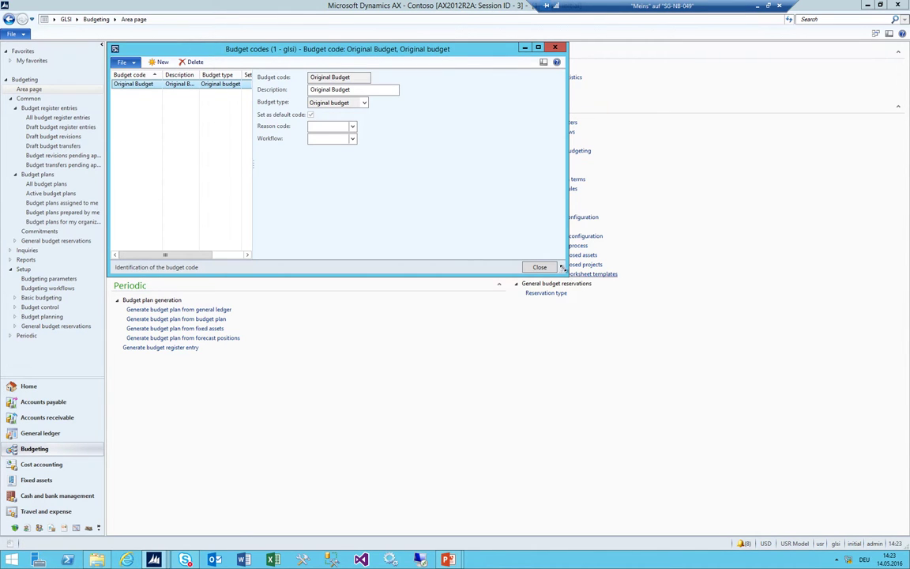
Step: Add budget code 'Revised Budget', described as Revised Budget, with budget type Revision, and save it
left_click_drag(254, 167, 330, 173)
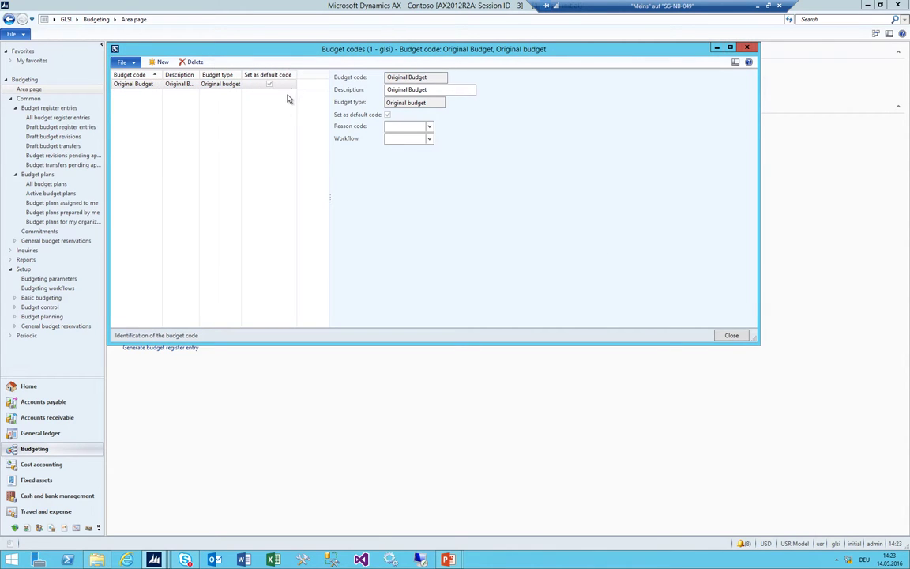
left_click(159, 62)
type("RE")
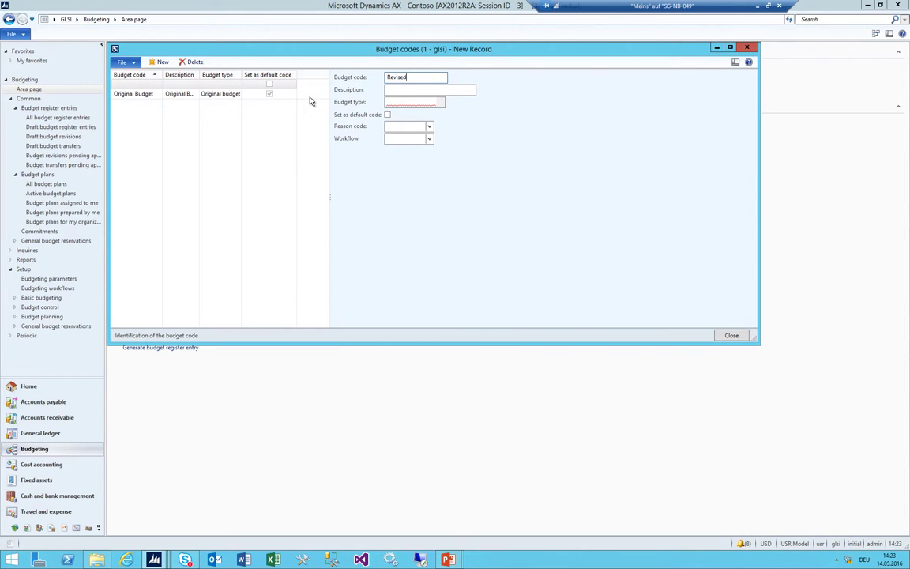
type("vised Budget")
key("Tab")
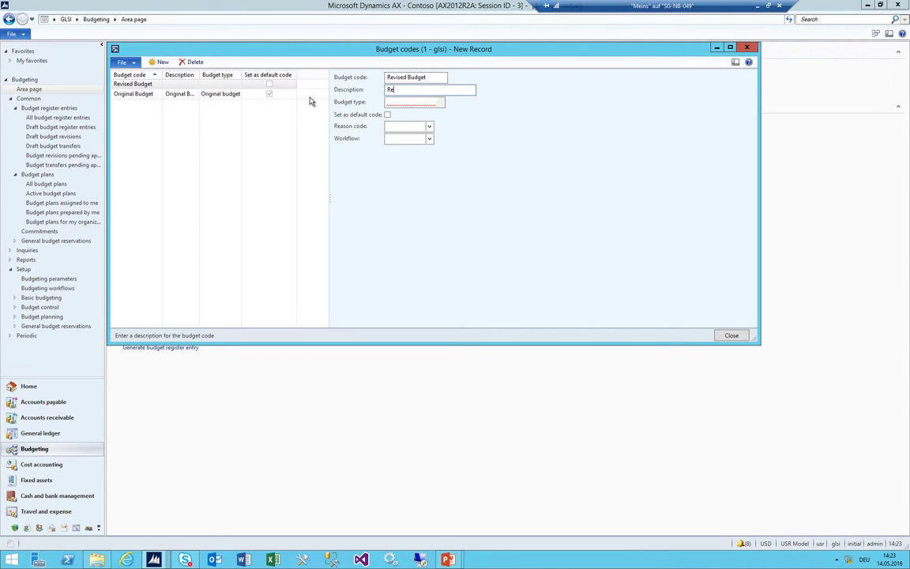
key("Tab")
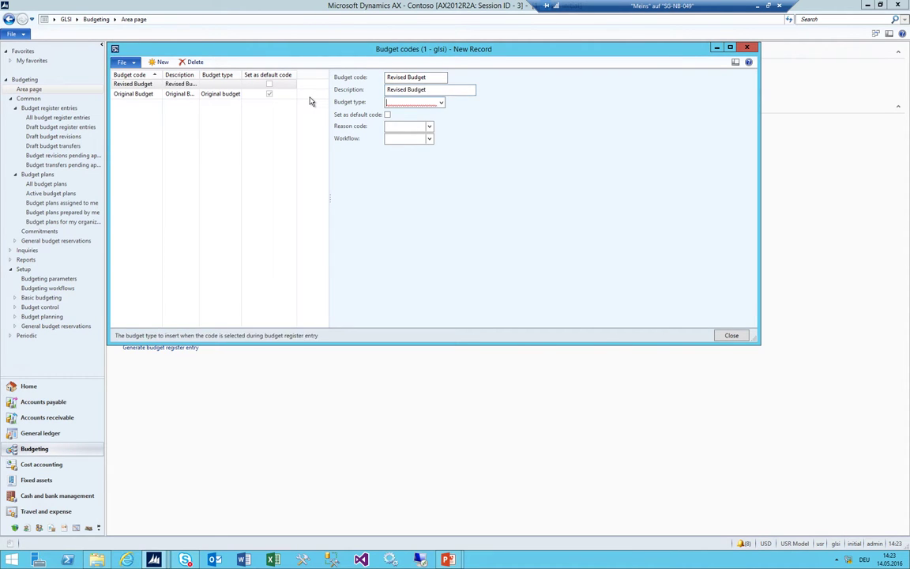
key("alt+Down")
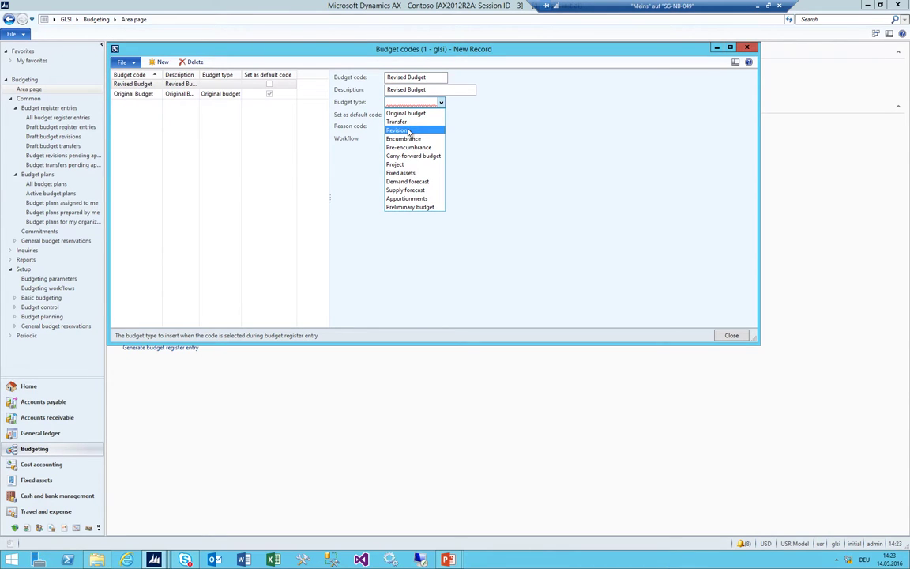
left_click(423, 132)
key("Tab")
key("Tab")
key("ctrl+s")
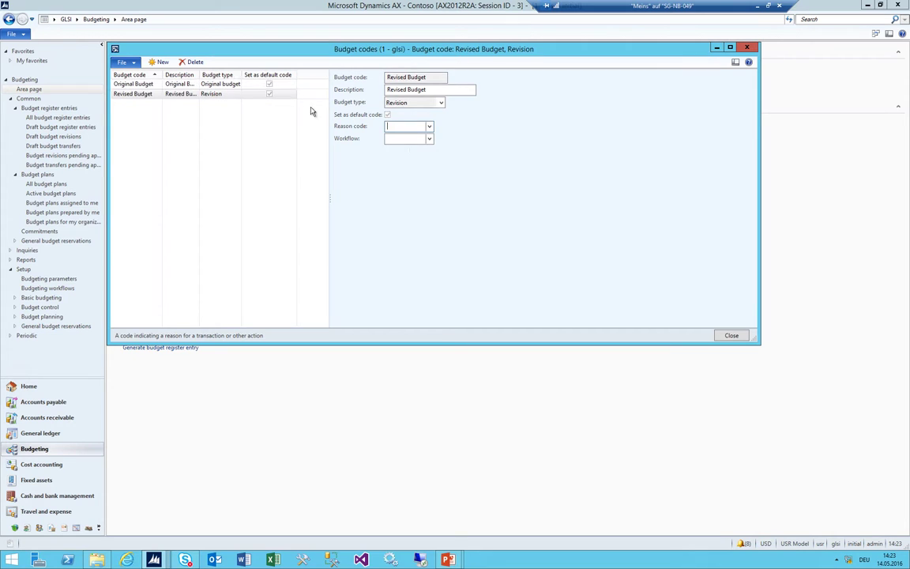
key("Escape")
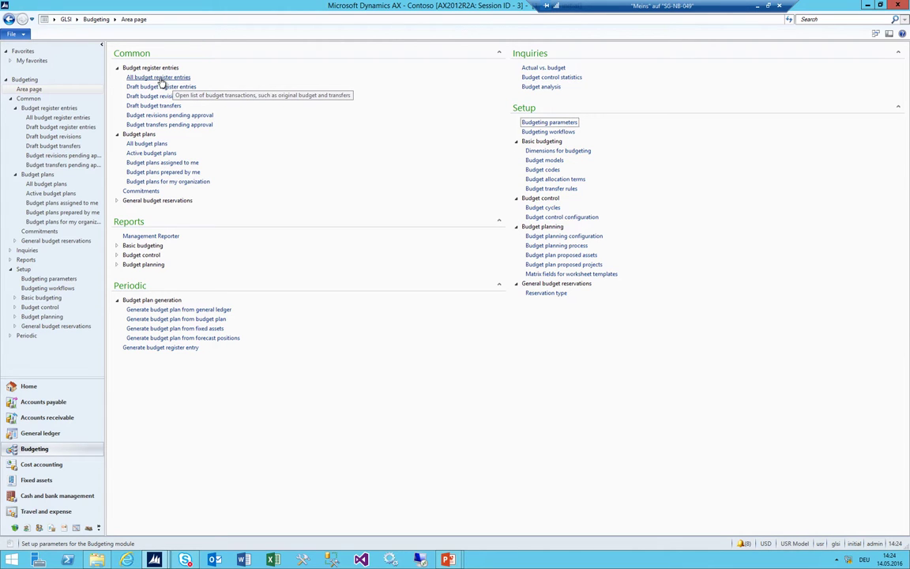
left_click(543, 208)
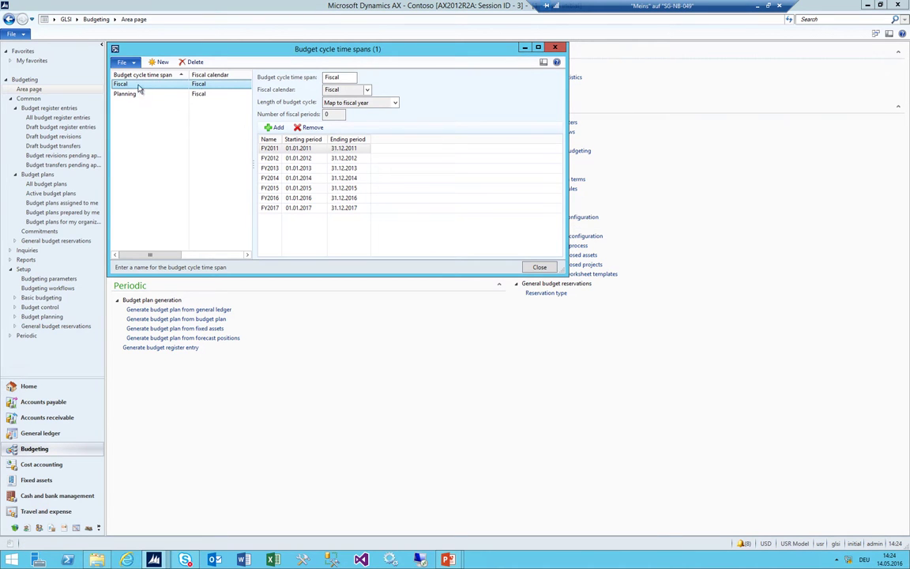
Step: Review the FY2017 and FY2016 periods of the Fiscal budget cycle time span
left_click(268, 208)
left_click(270, 197)
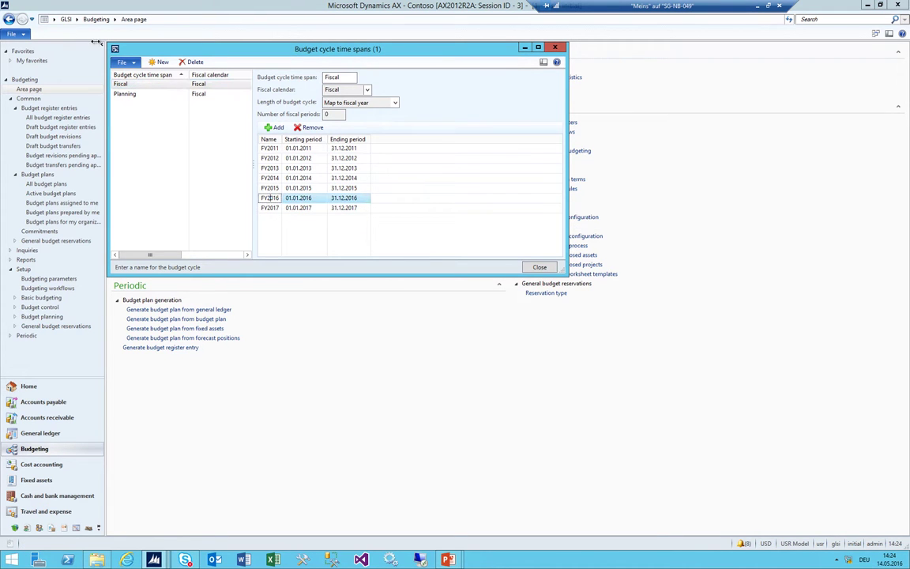
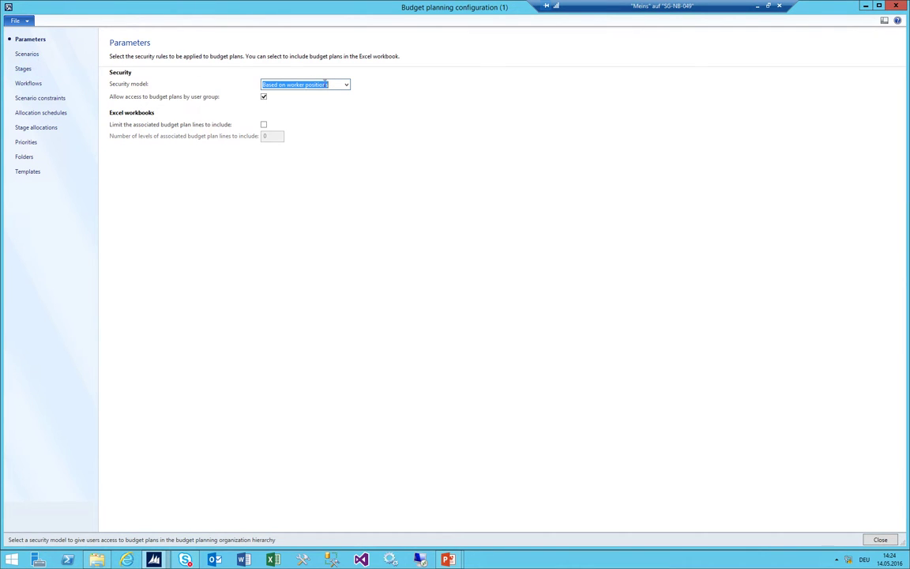
Step: Show the budget plan scenarios list with Total requested selected, then launch Excel
left_click(26, 56)
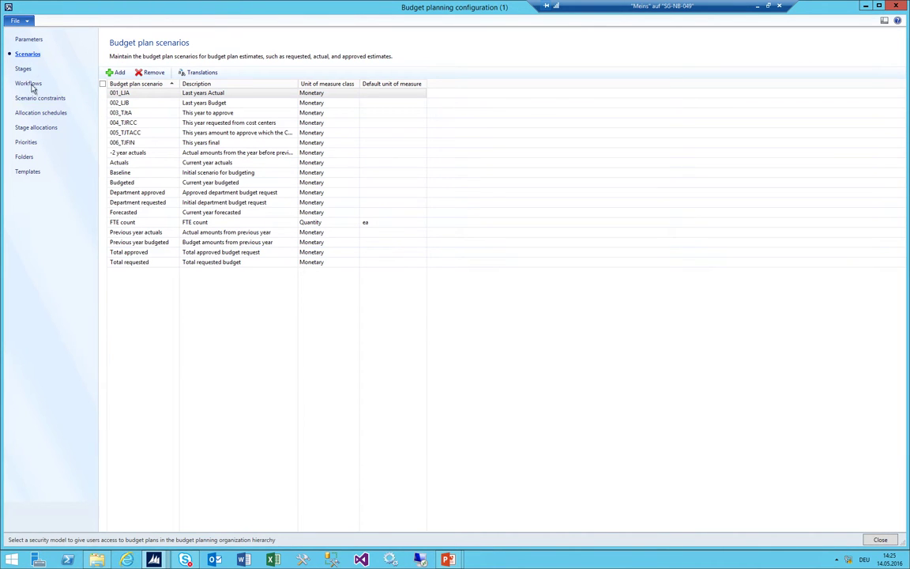
left_click(145, 262)
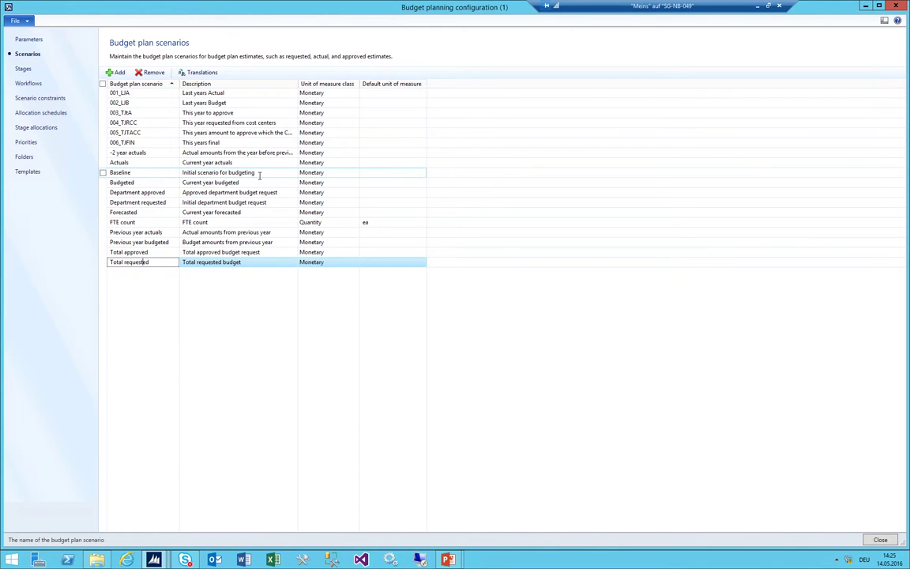
left_click(272, 560)
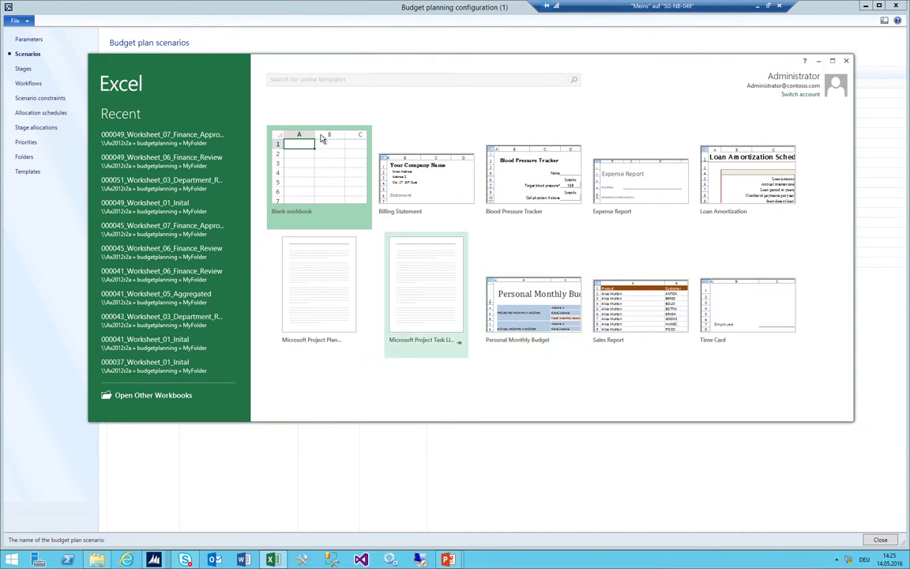
Step: Start a blank workbook with 30100 in A5 and headings MA and PUR in A4:B4
left_click(321, 139)
left_click(136, 203)
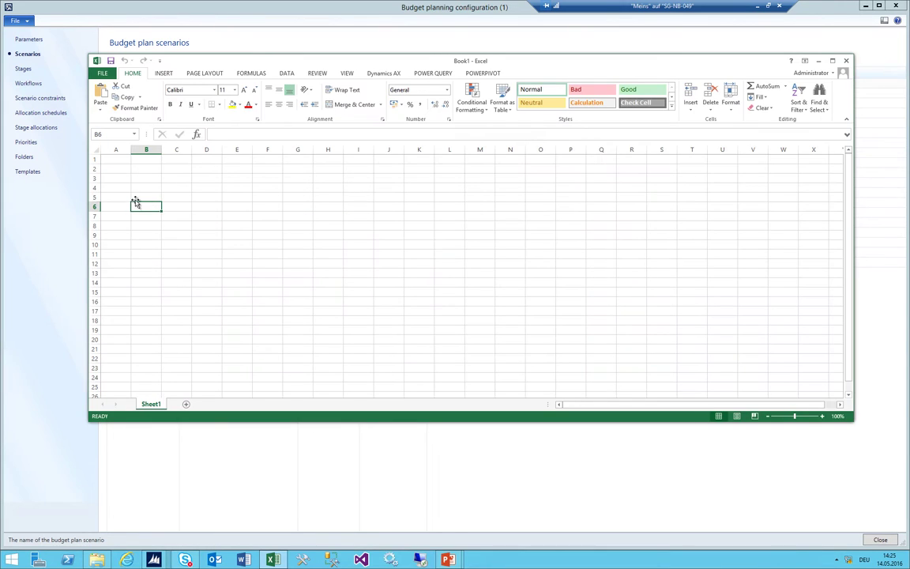
left_click(115, 197)
type("30100")
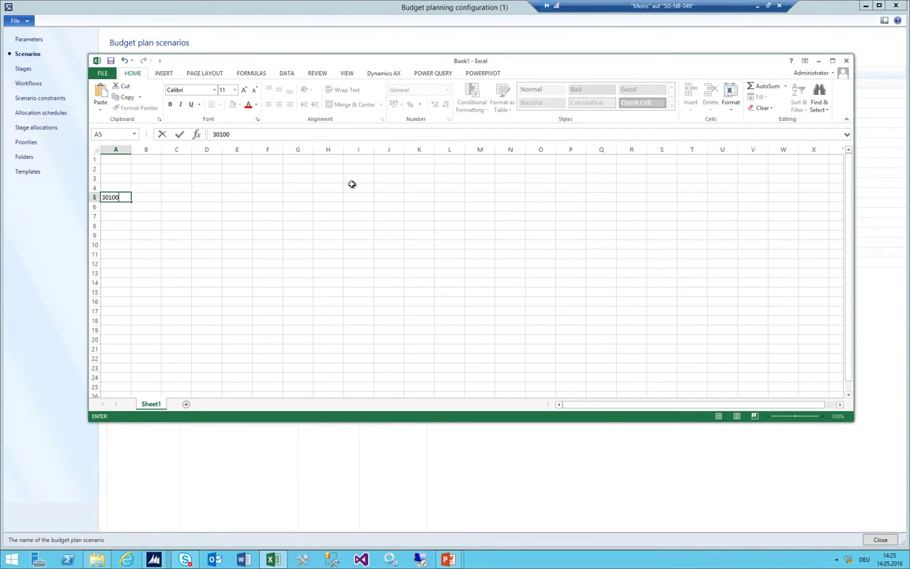
key("Tab")
key("Up")
key("Left")
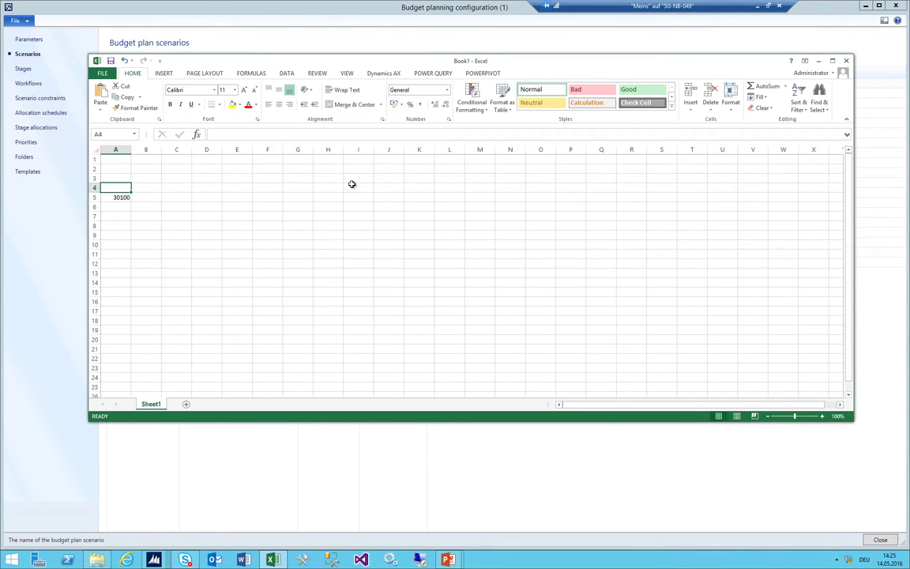
type("MA")
key("Tab")
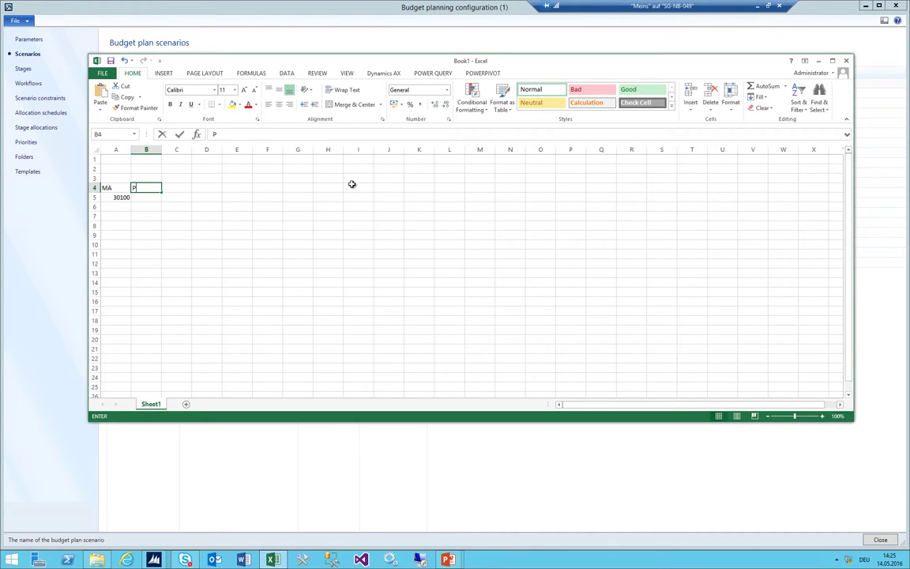
type("PUR")
key("Return")
Step: Enter A01 in B5 and the second account 30100 / A02 in row 6
key("Tab")
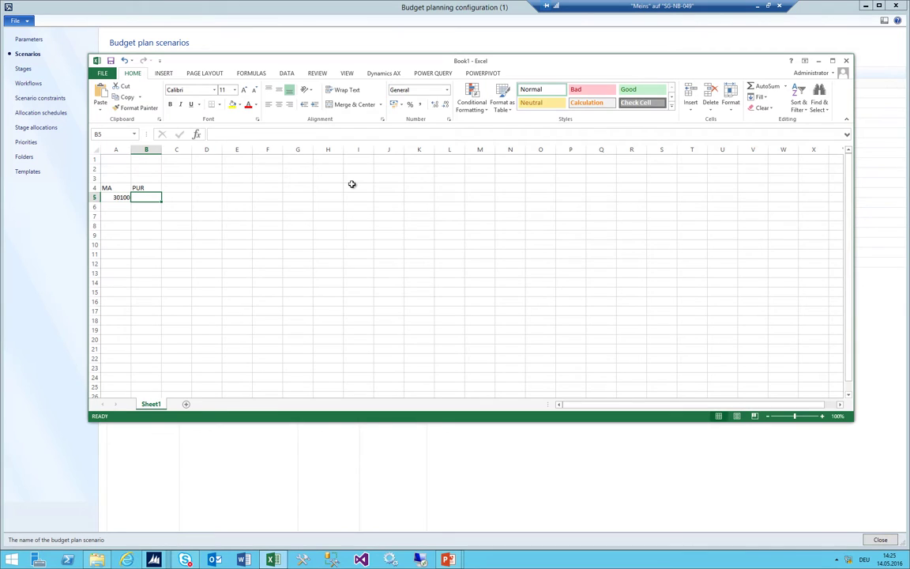
type("A01")
key("Return")
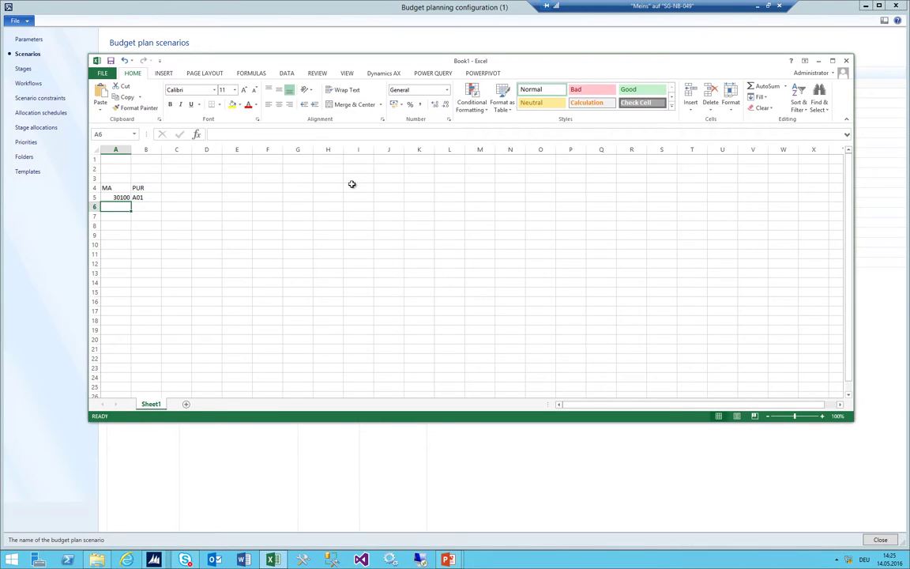
type("30100")
key("Tab")
type("A0")
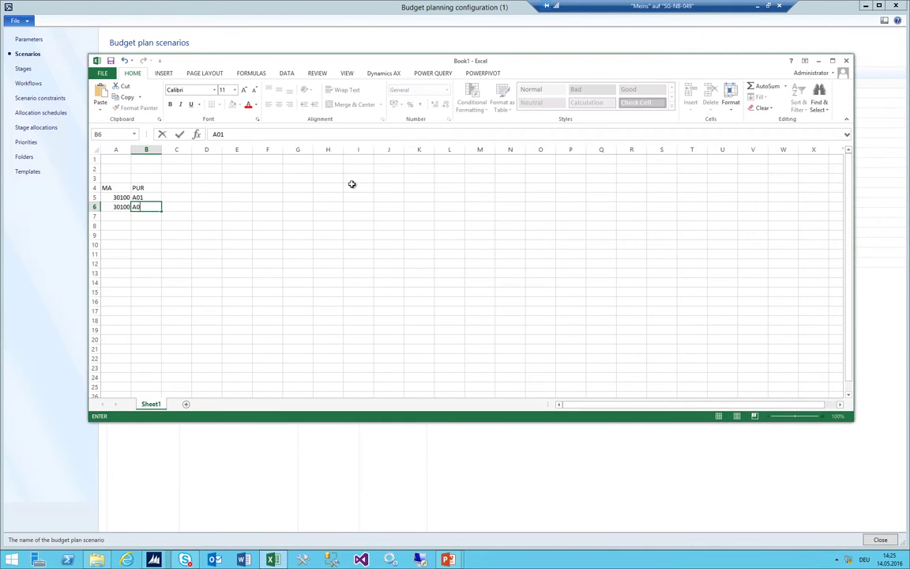
key("Tab")
key("Up")
key("Up")
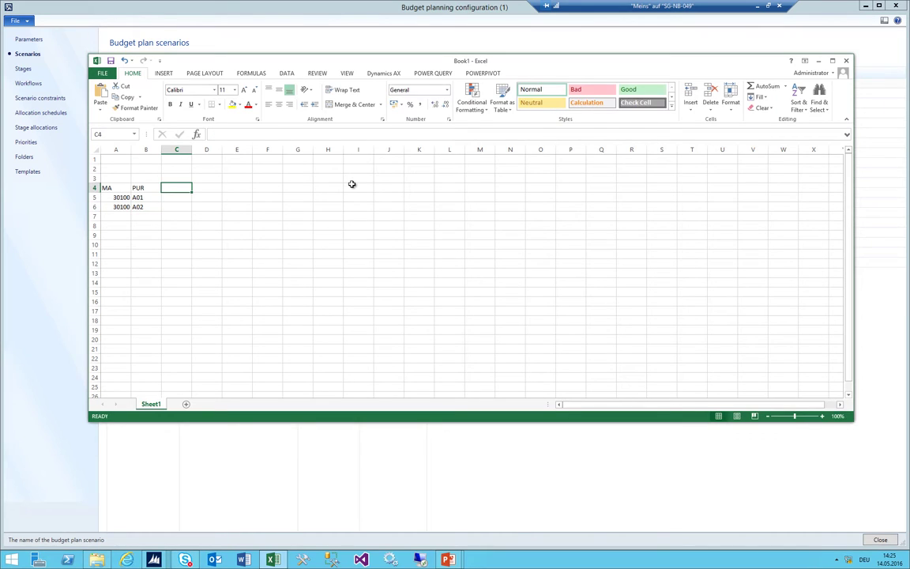
Step: Label C3 'Scenarios' and add the 'Last Year Actual' heading in C4
left_click_drag(175, 170, 254, 175)
left_click(207, 169)
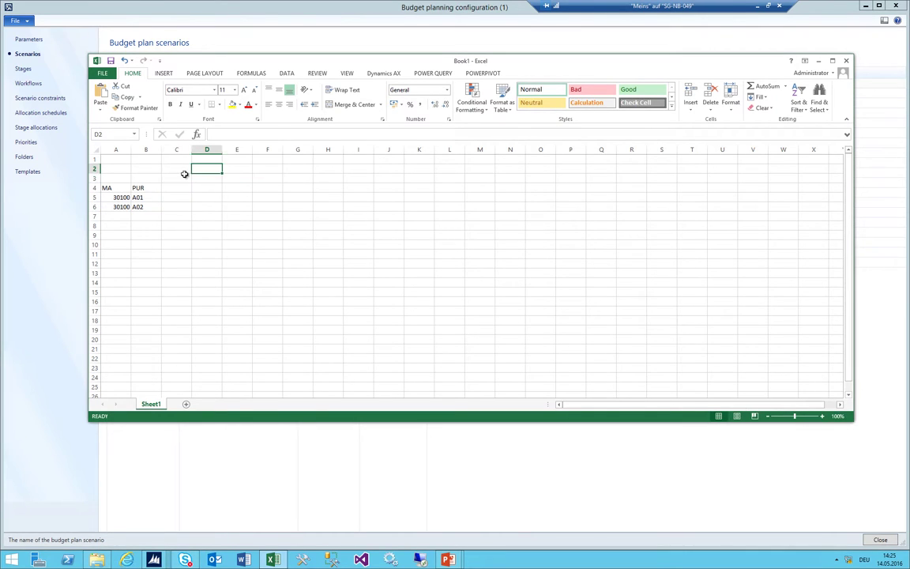
left_click(177, 178)
type("Scenarios")
key("Return")
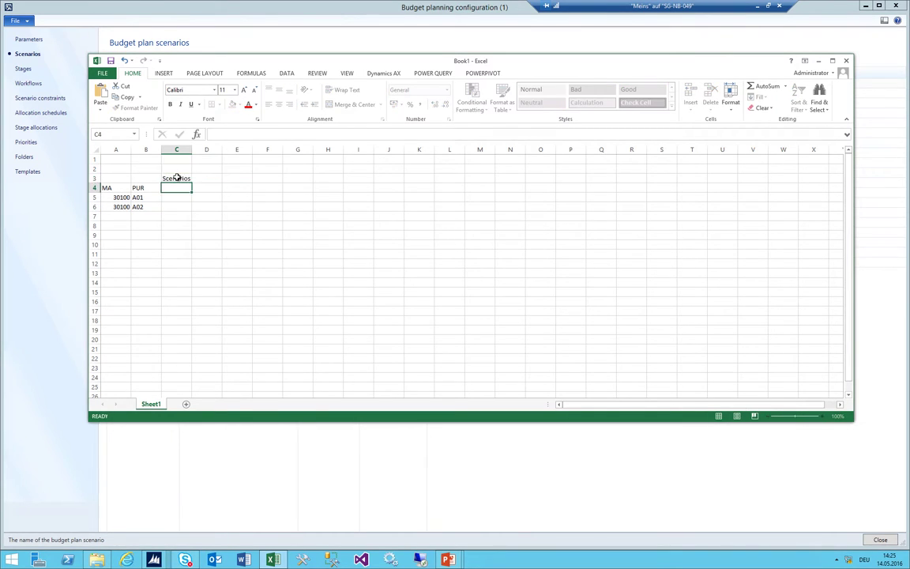
type("Last Year Actual")
key("Return")
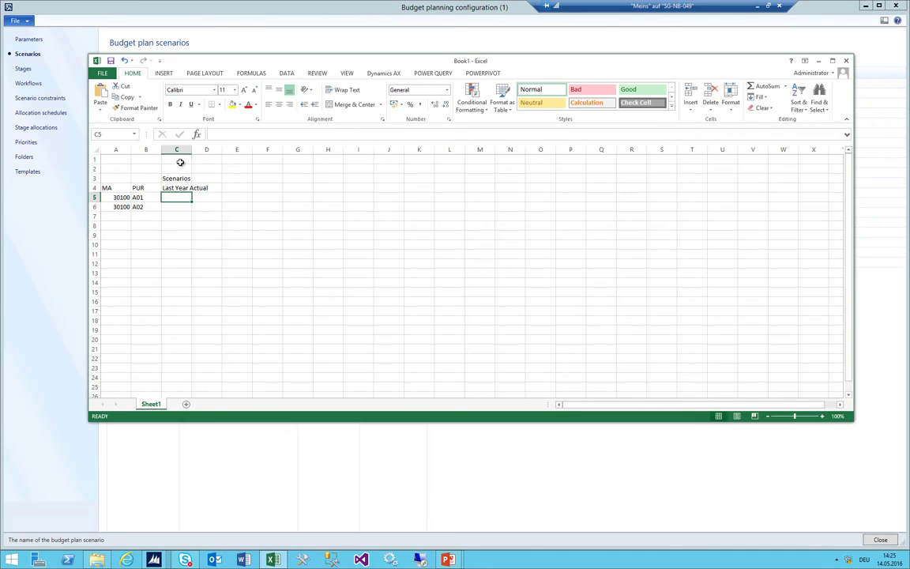
Step: Widen columns C and D and enter the 'Last Yeats Budget' heading in D4
left_click_drag(192, 150, 227, 150)
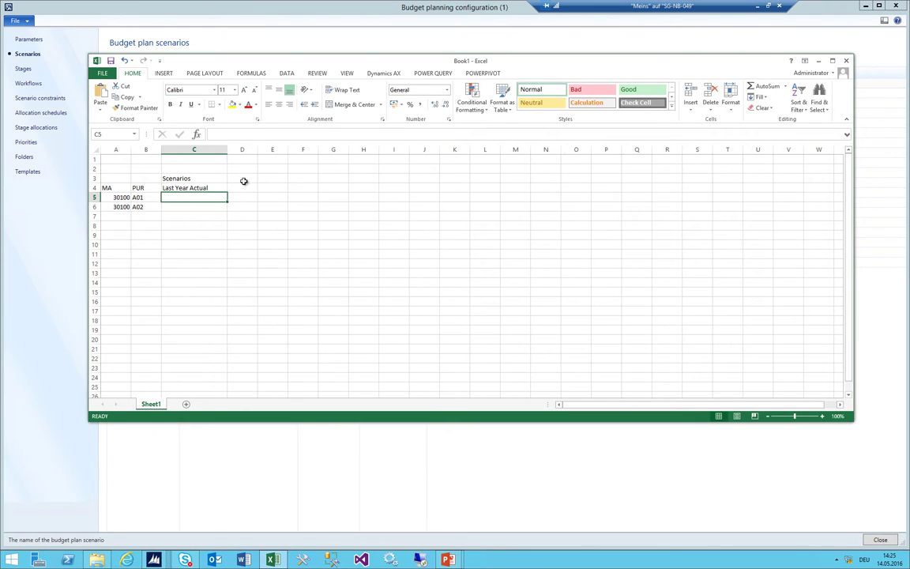
left_click(246, 150)
left_click(252, 176)
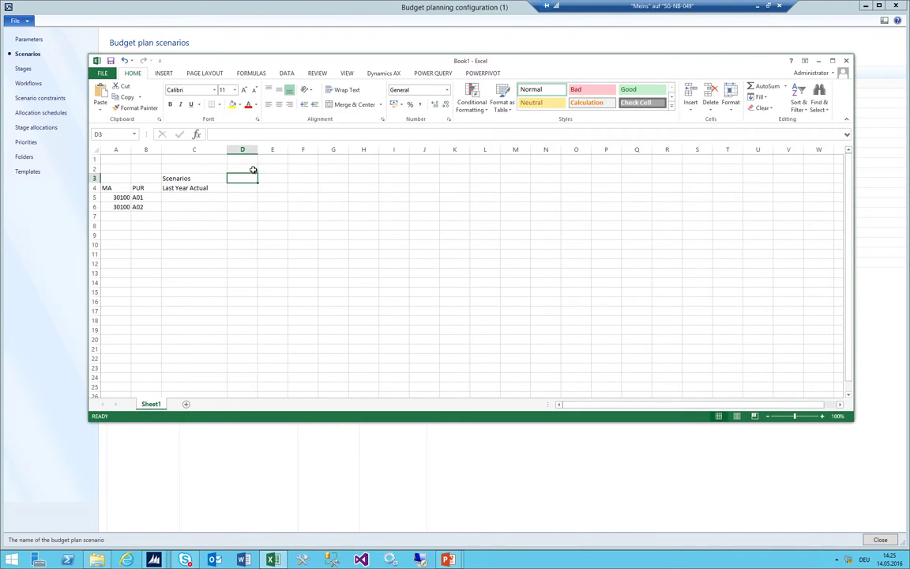
left_click_drag(258, 149, 311, 149)
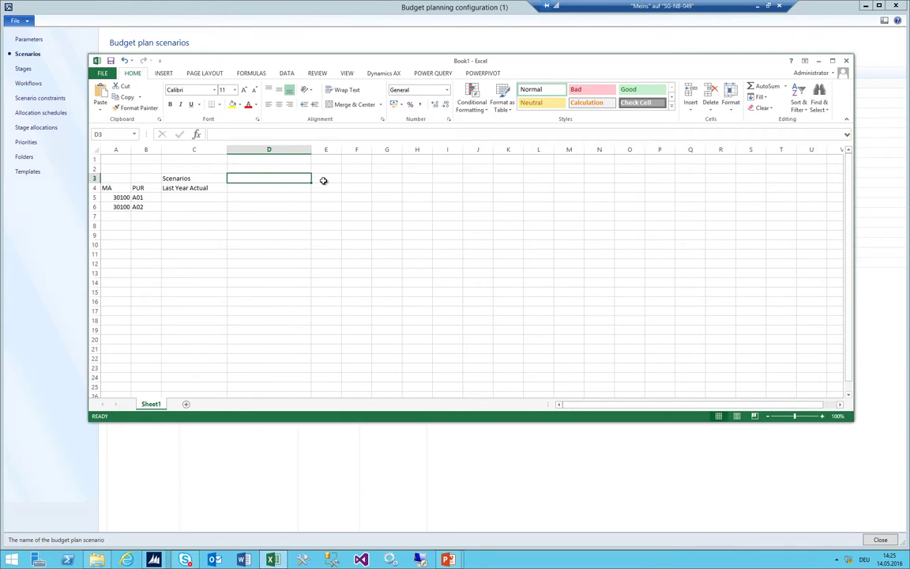
key("Down")
type("Last YYea")
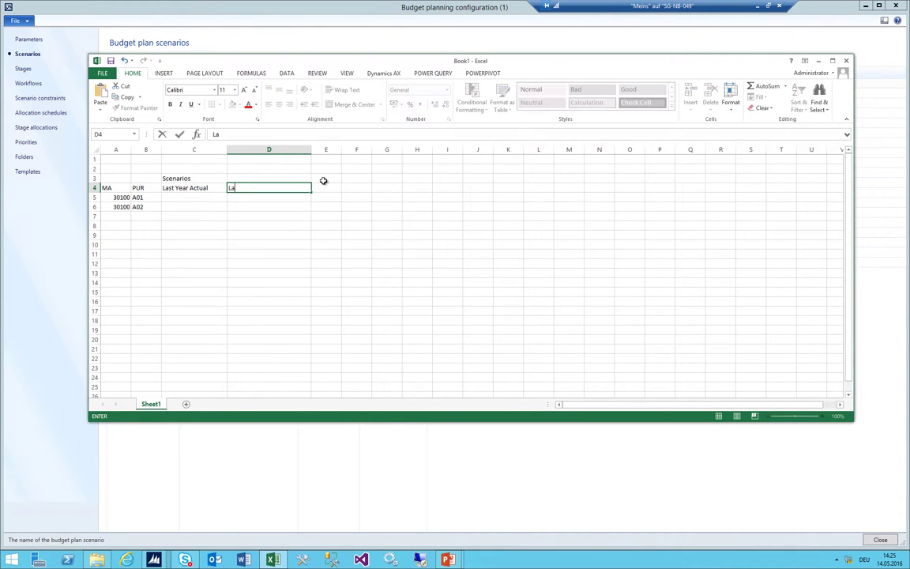
key("BackSpace")
key("BackSpace")
key("BackSpace")
type("eats Budget")
key("Tab")
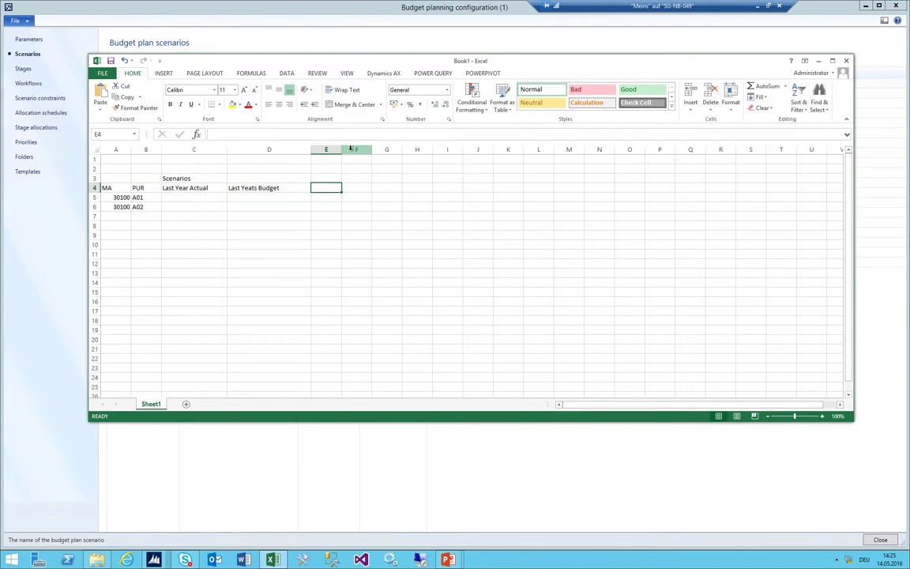
Step: Widen column E and add headings Recommendation, Approved and Final in E4:G4
left_click_drag(341, 150, 387, 151)
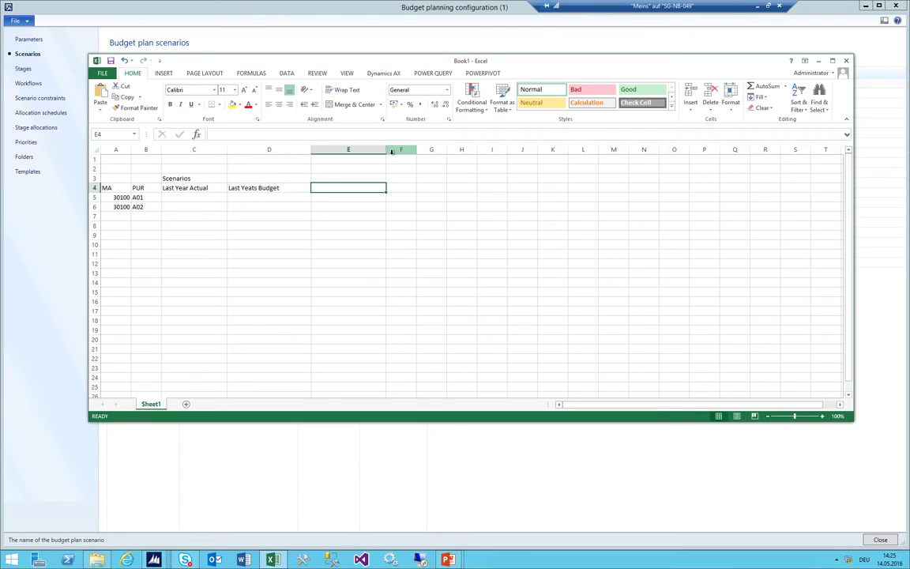
type("TR")
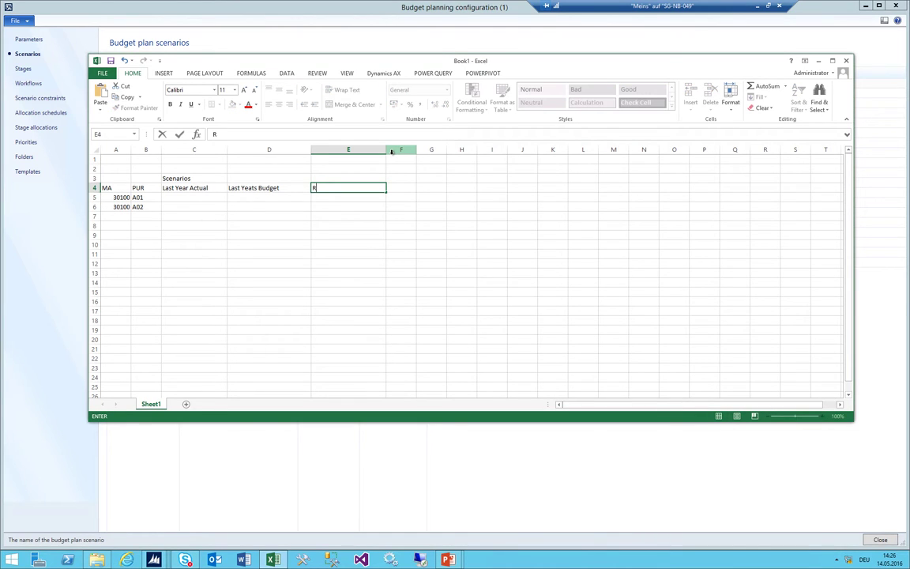
type("ecommendation")
key("Tab")
type("Approv")
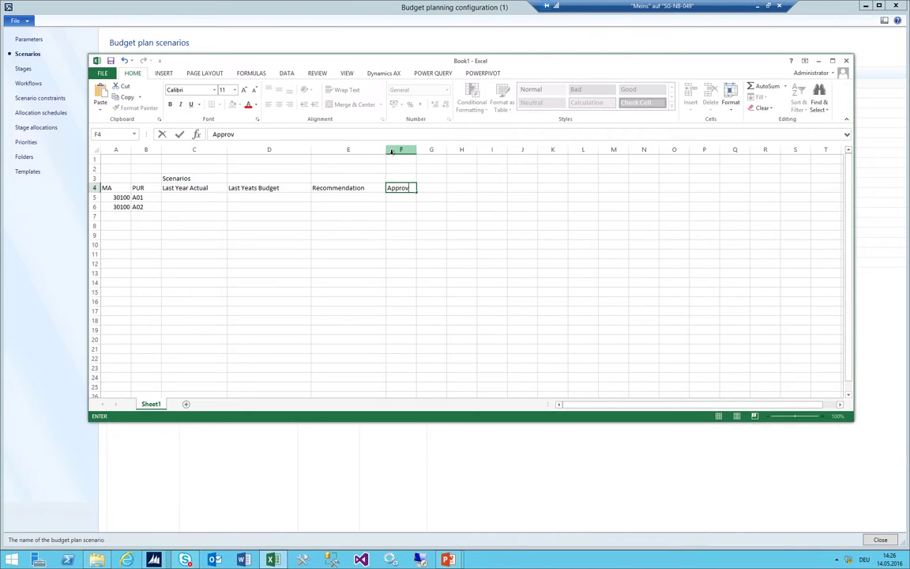
type("ed")
key("Tab")
type("Final")
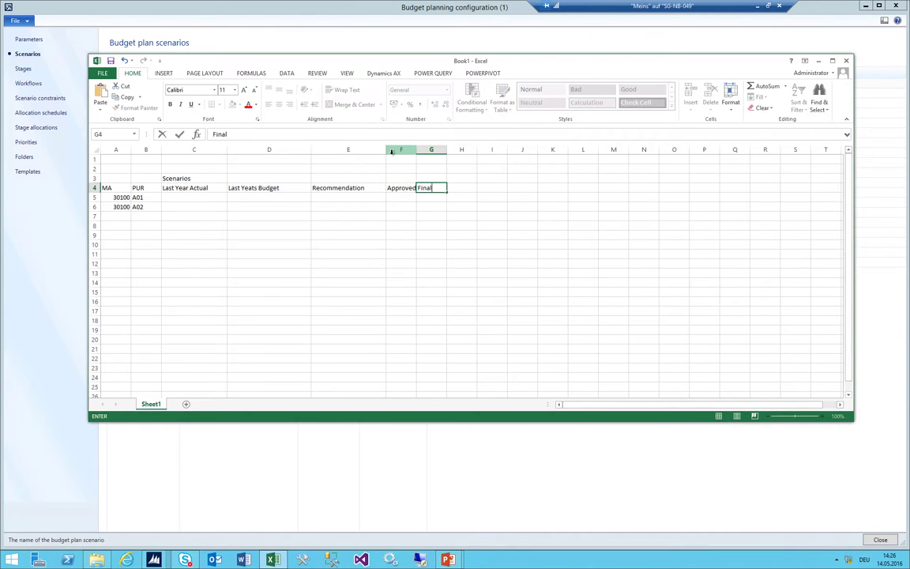
key("Return")
Step: Delete Recommendation, shift Approved and Final into E4:F4, and rename E4 'To Approve'
left_click_drag(416, 150, 438, 150)
left_click(395, 188)
left_click(362, 188)
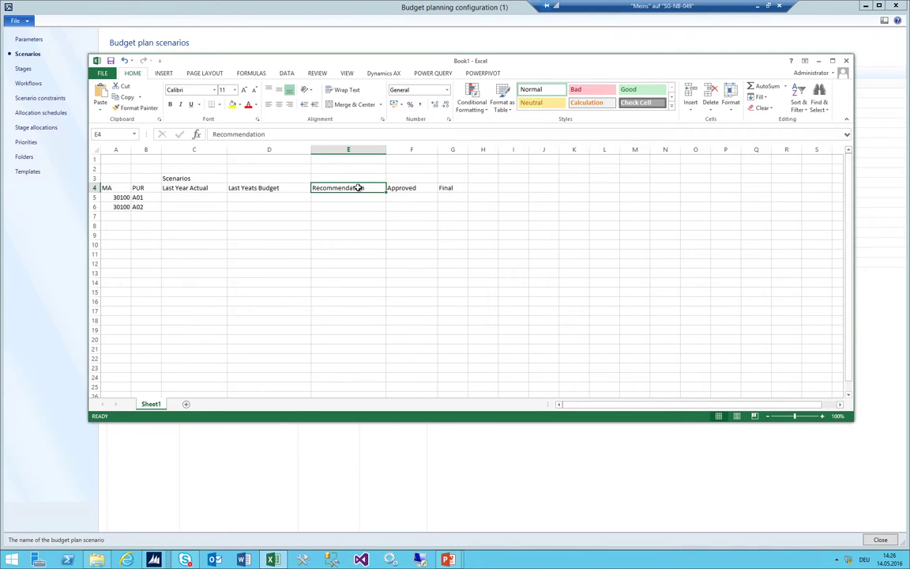
key("Delete")
mouse_move(402, 187)
left_mouse_down()
mouse_move(445, 188)
mouse_move(403, 201)
left_mouse_up()
left_click(403, 201)
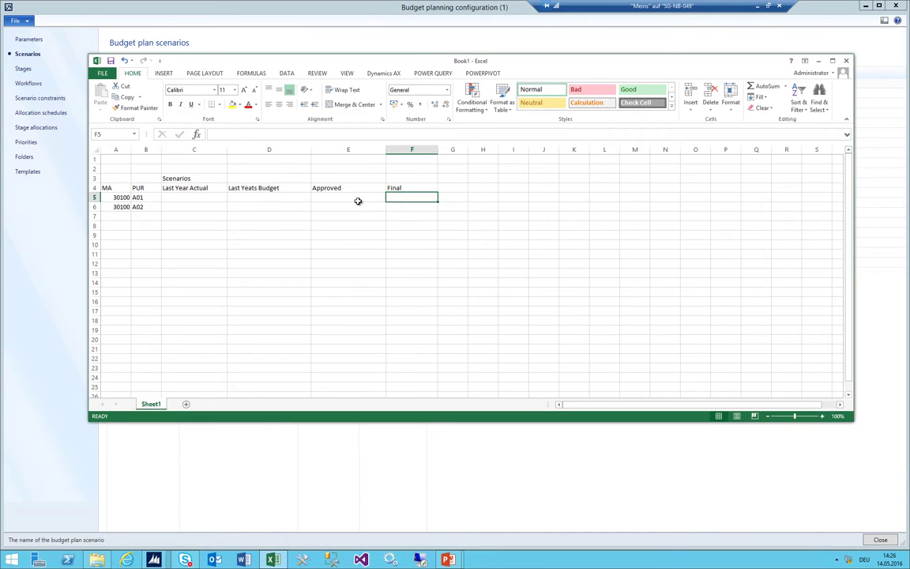
left_click(343, 187)
type("To Approve")
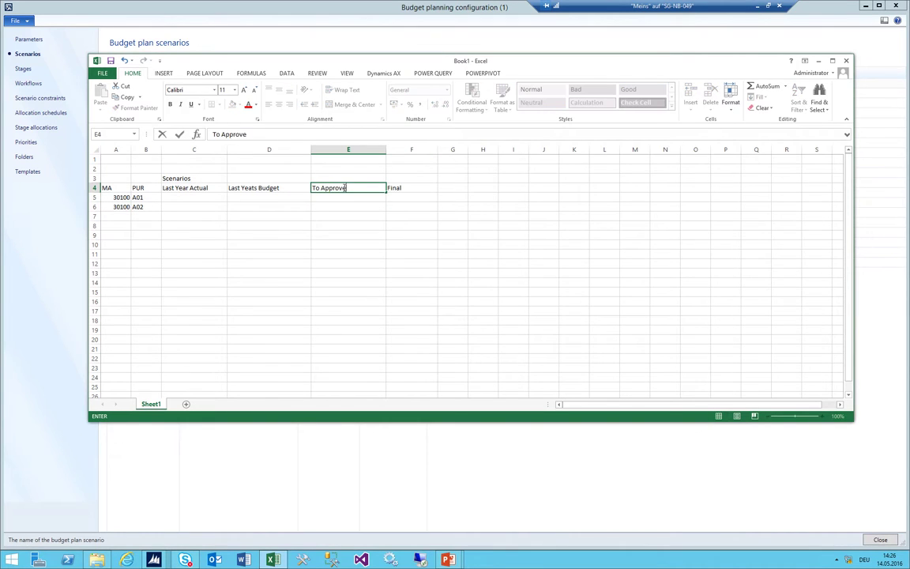
key("Tab")
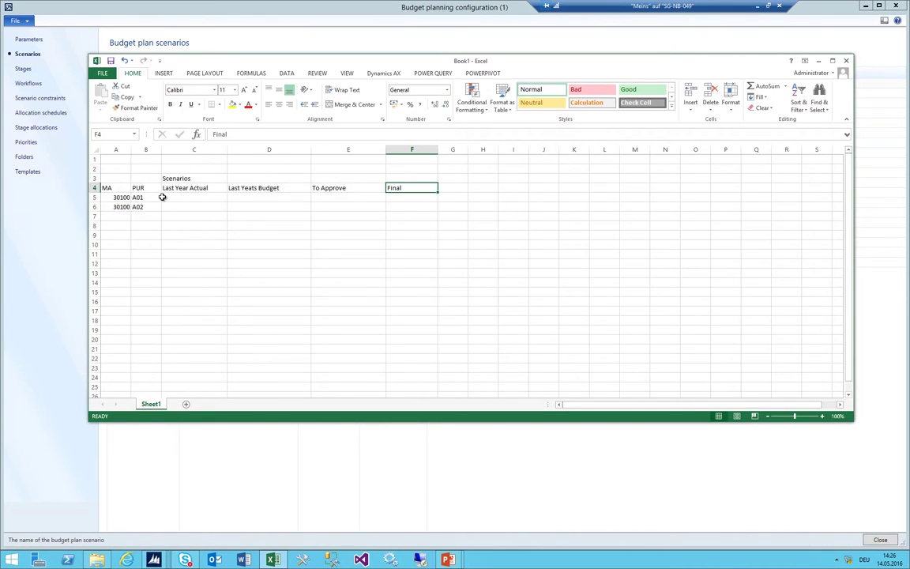
left_click(163, 197)
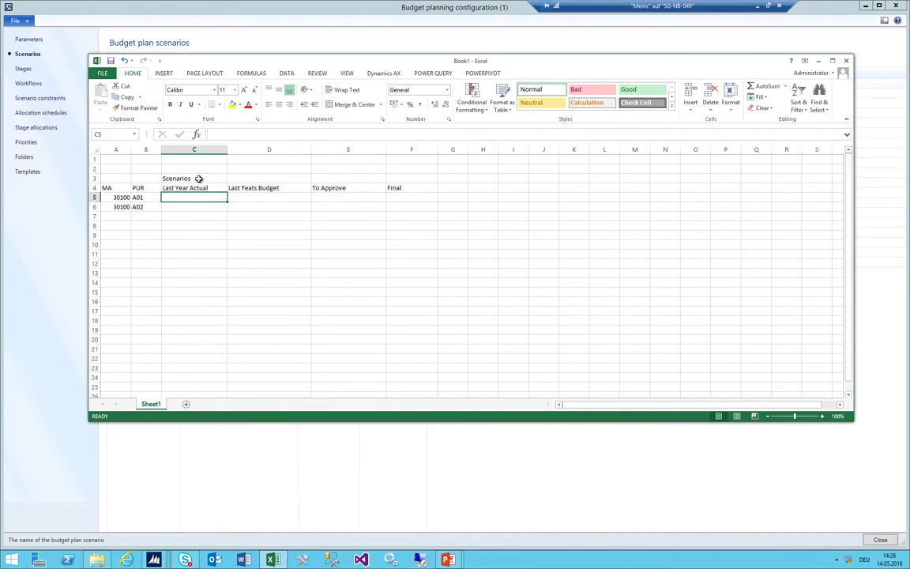
Step: Enter 100 and 85 for 30100/A01 and correct the 'Last Years Budget' heading spelling
left_click(127, 198)
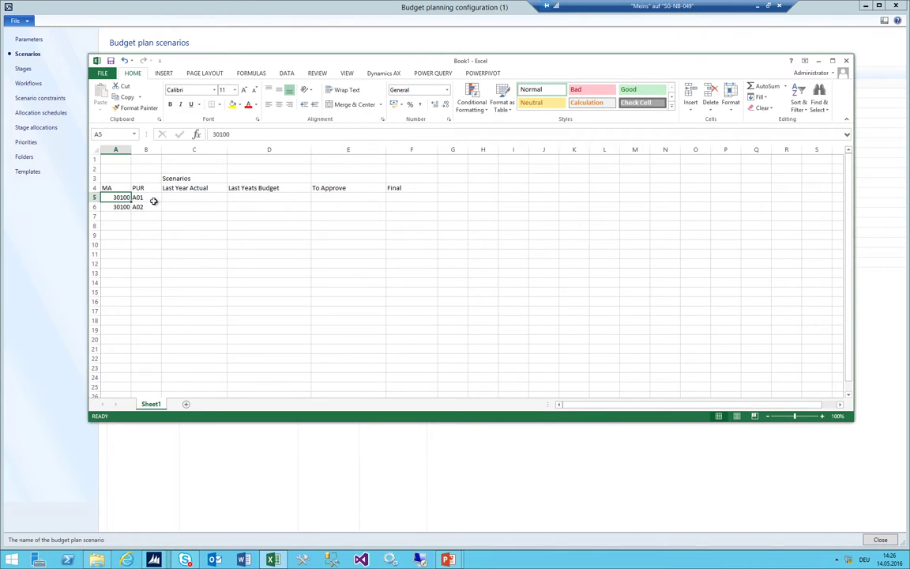
left_click(154, 198)
left_click(172, 199)
type("100")
key("Tab")
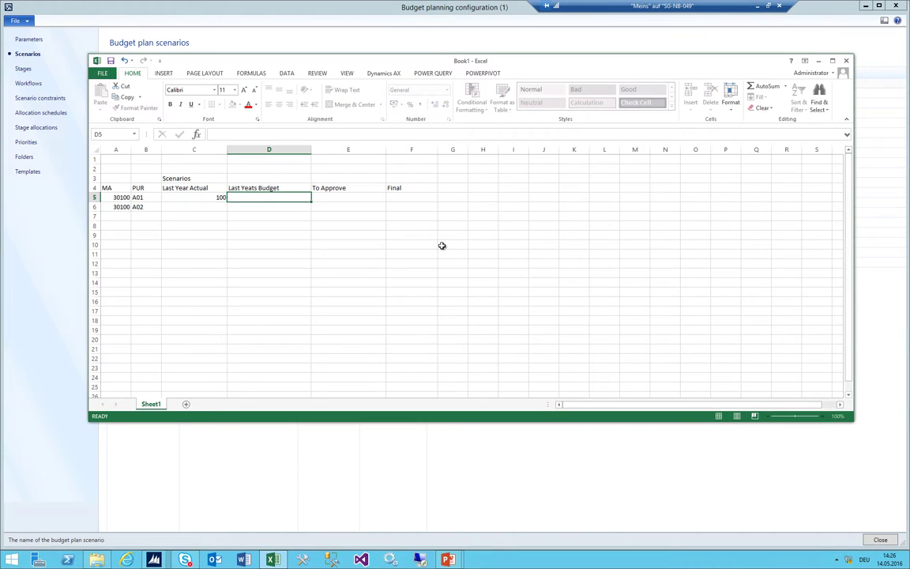
double_click(255, 187)
key("Delete")
type("r")
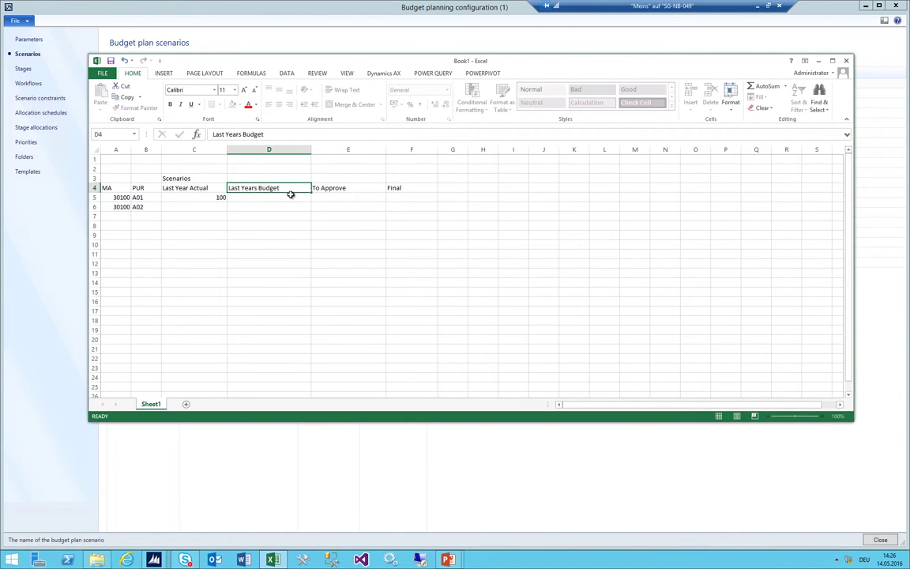
left_click(291, 195)
type("85")
key("Tab")
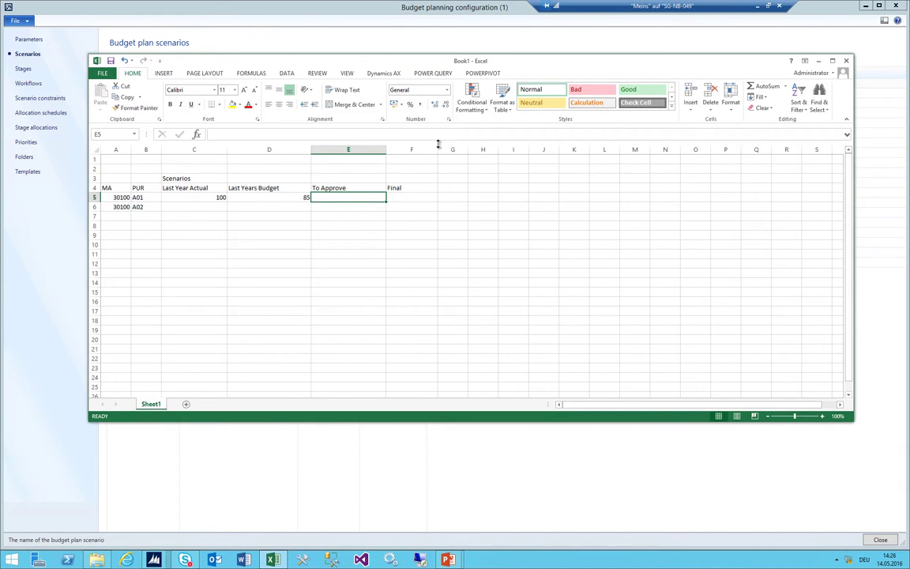
Step: Rename E4 'This years Budget' and enter 120 in both E5 and F5
key("Up")
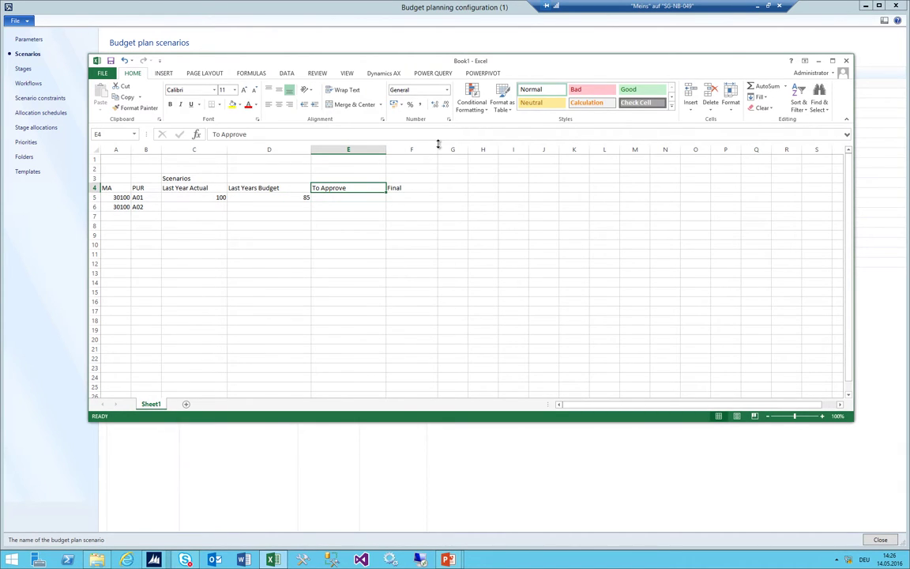
type("T")
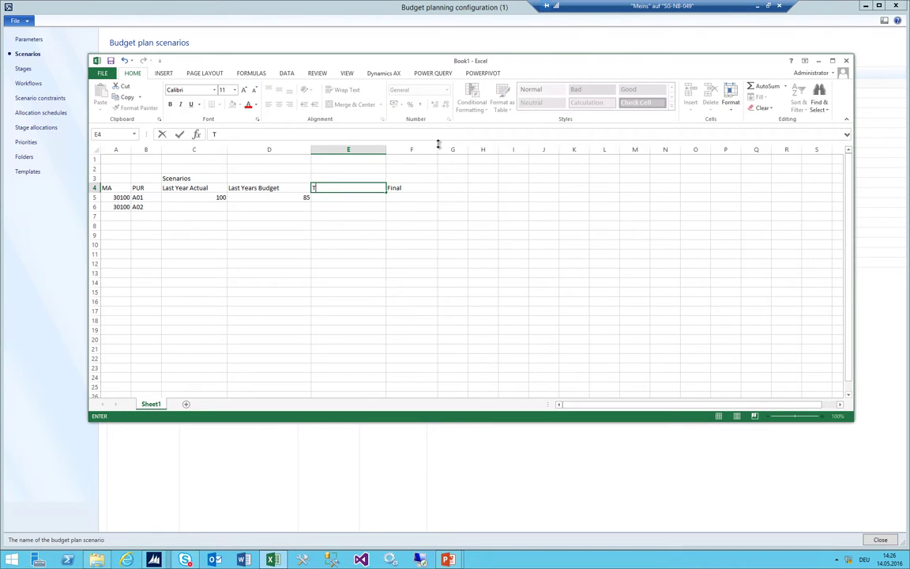
type("his year to approve")
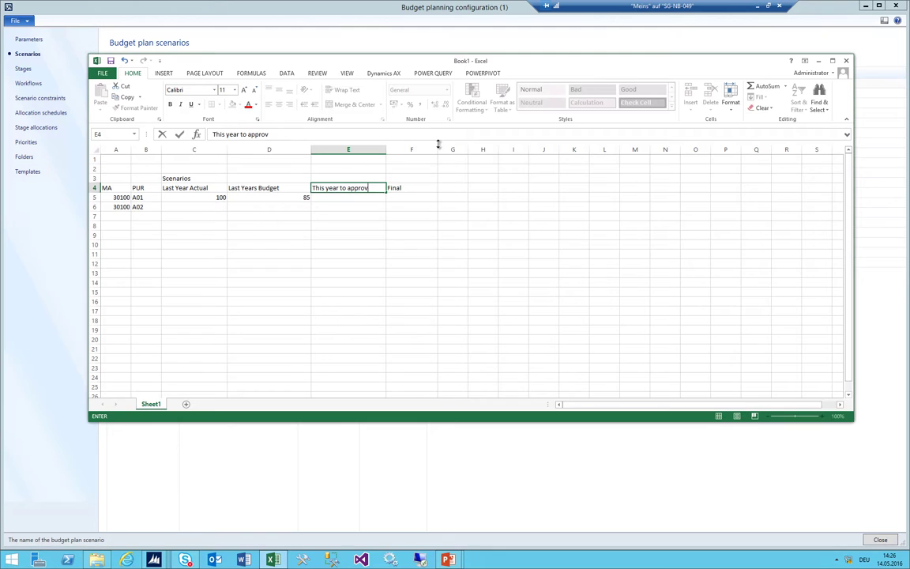
key("BackSpace")
key("BackSpace")
key("BackSpace")
key("BackSpace")
key("BackSpace")
key("BackSpace")
key("BackSpace")
key("BackSpace")
type("s Budget")
key("Return")
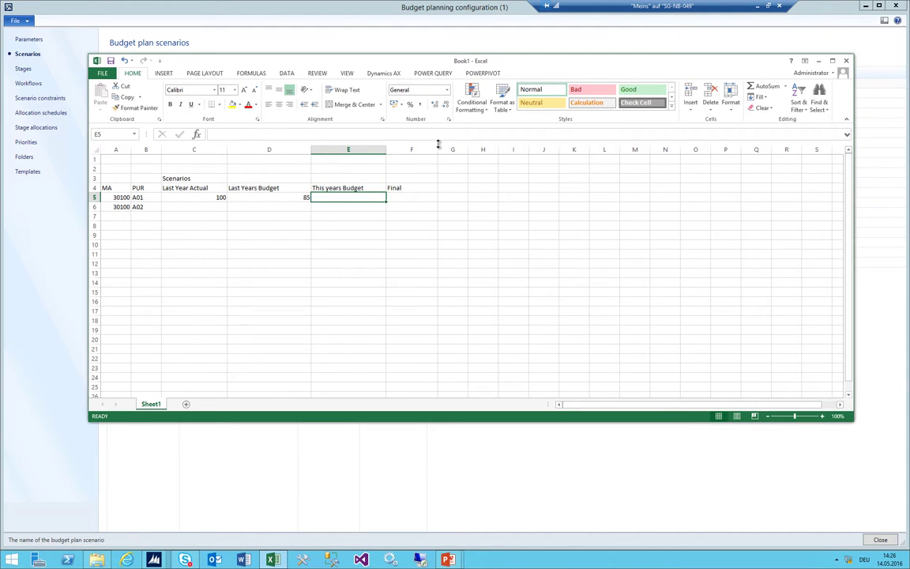
type("90")
key("BackSpace")
key("BackSpace")
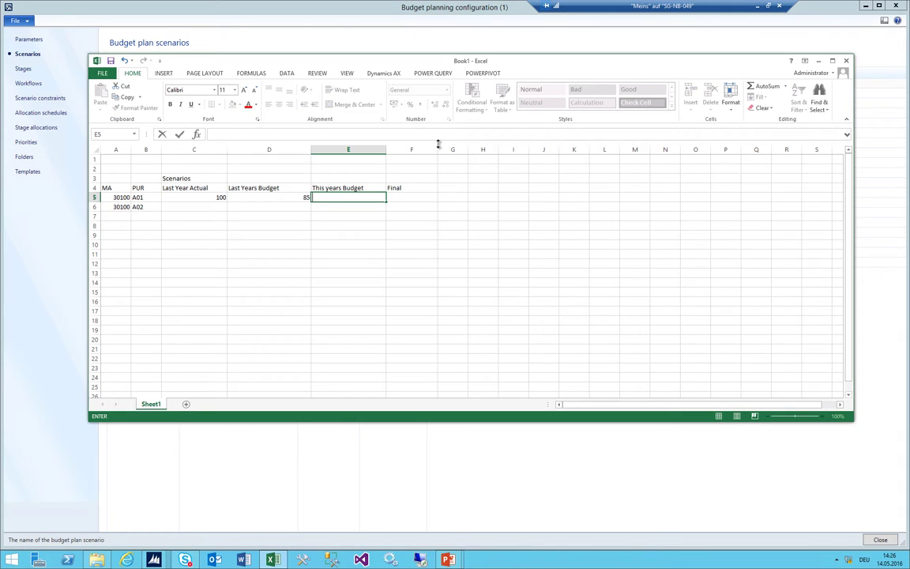
type("120")
key("Tab")
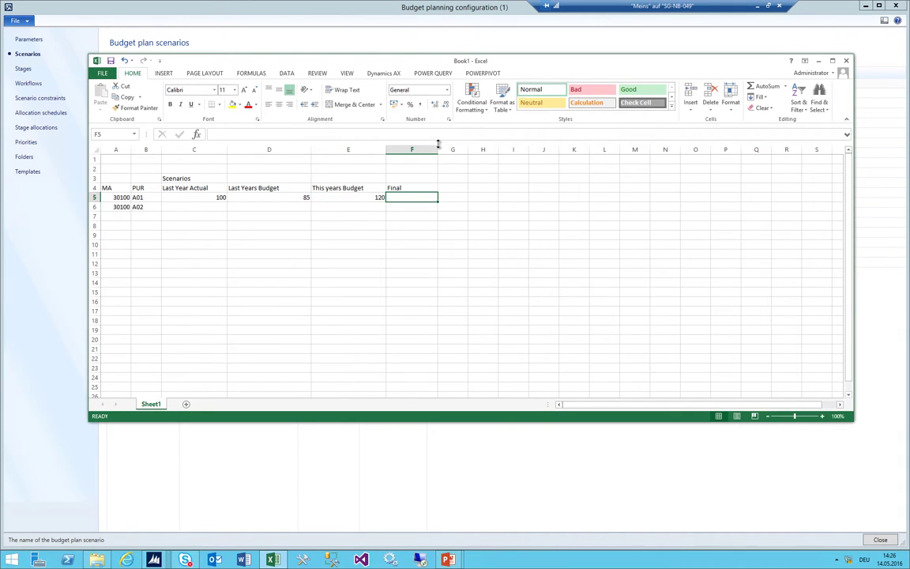
type("120")
key("Return")
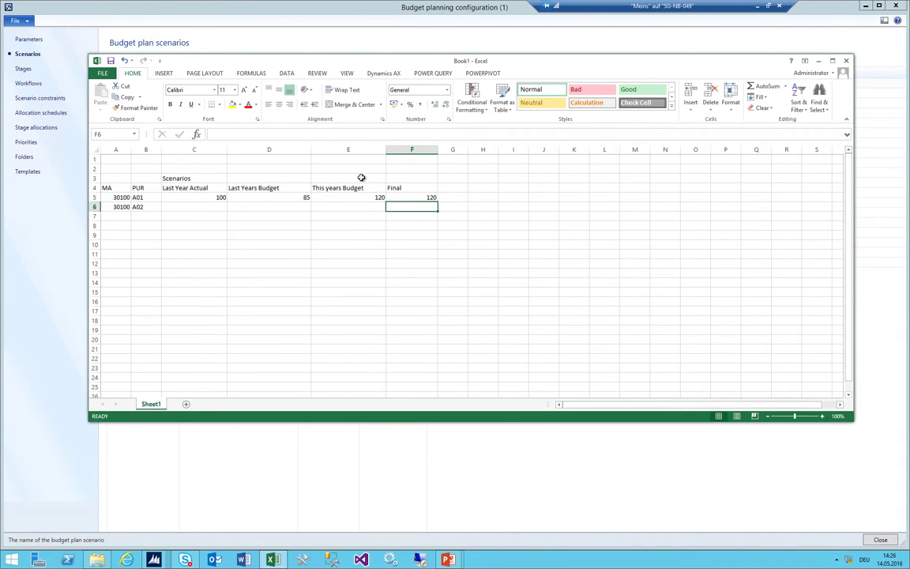
Step: Enter 500 and 800 as the actual and budget amounts for 30100/A02
left_click(355, 187)
left_click(427, 189, "ctrl")
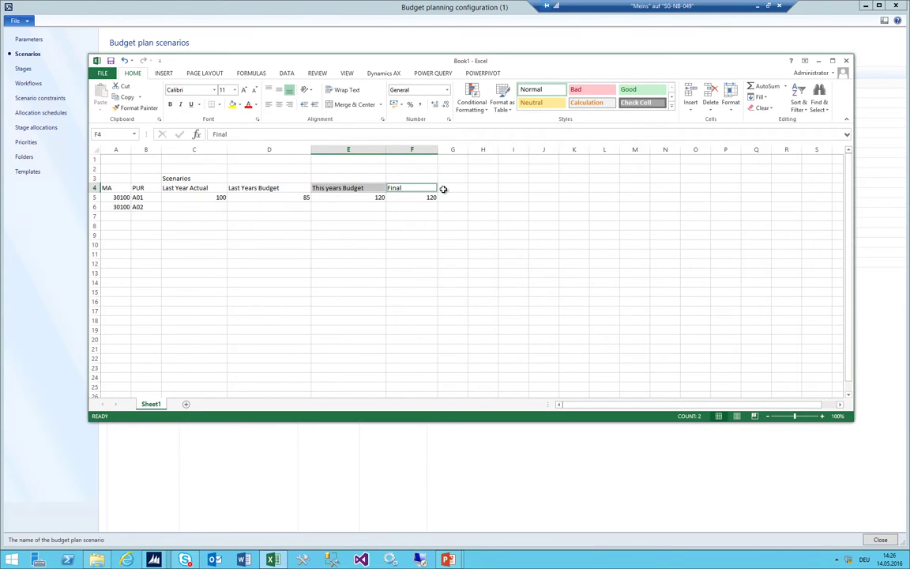
left_click(194, 206)
type("500")
key("Tab")
type("8")
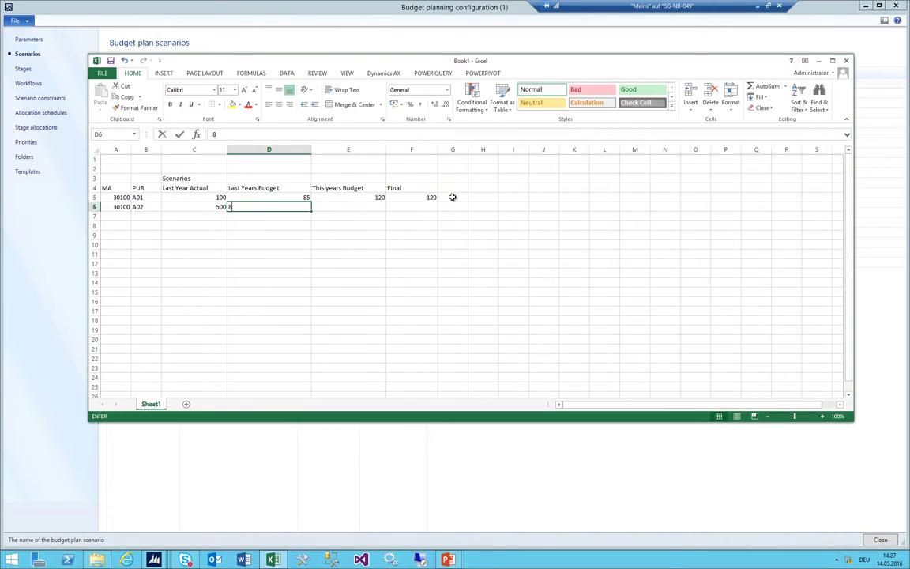
type("00")
key("Tab")
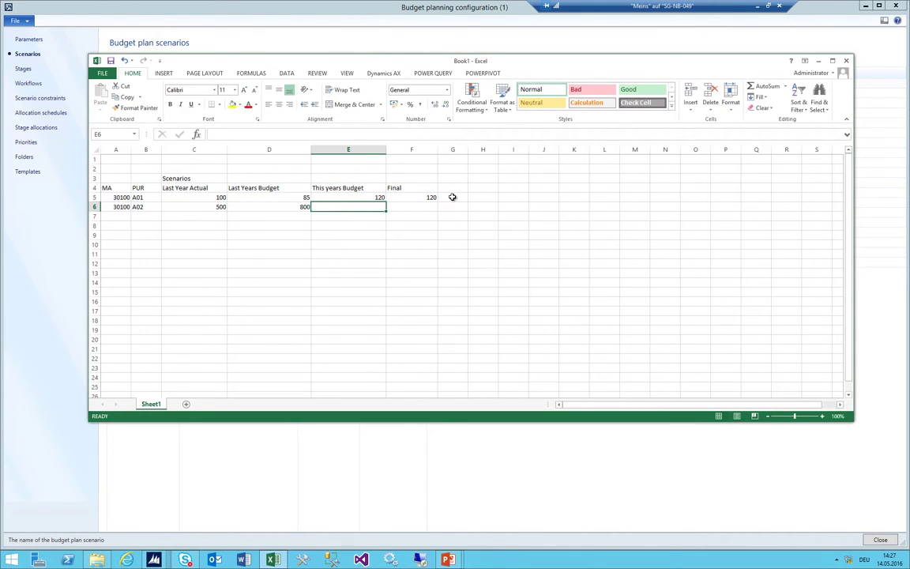
Step: Highlight the scenario column blocks C through F, then return to Dynamics AX
left_click_drag(193, 179, 194, 207)
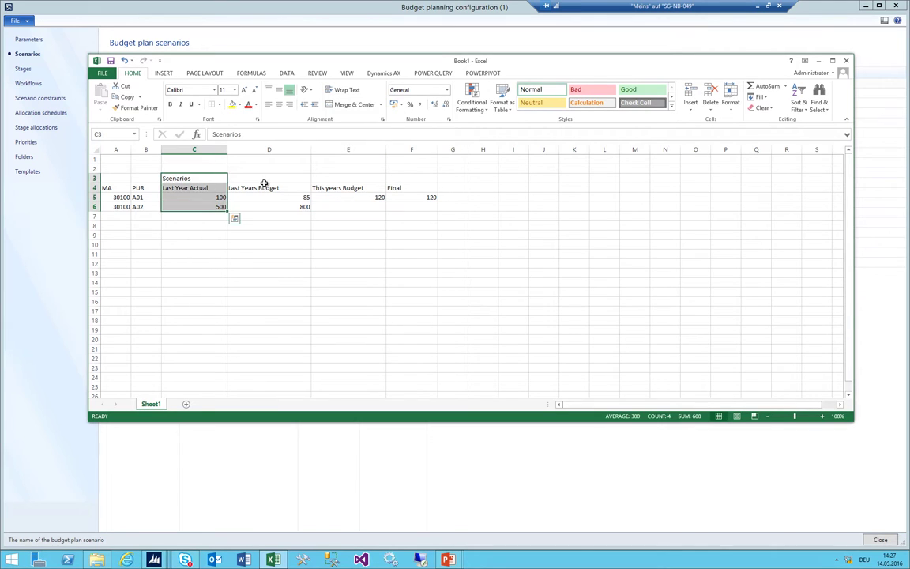
left_click_drag(269, 188, 269, 216)
left_click_drag(348, 189, 348, 216)
left_click_drag(411, 188, 411, 216)
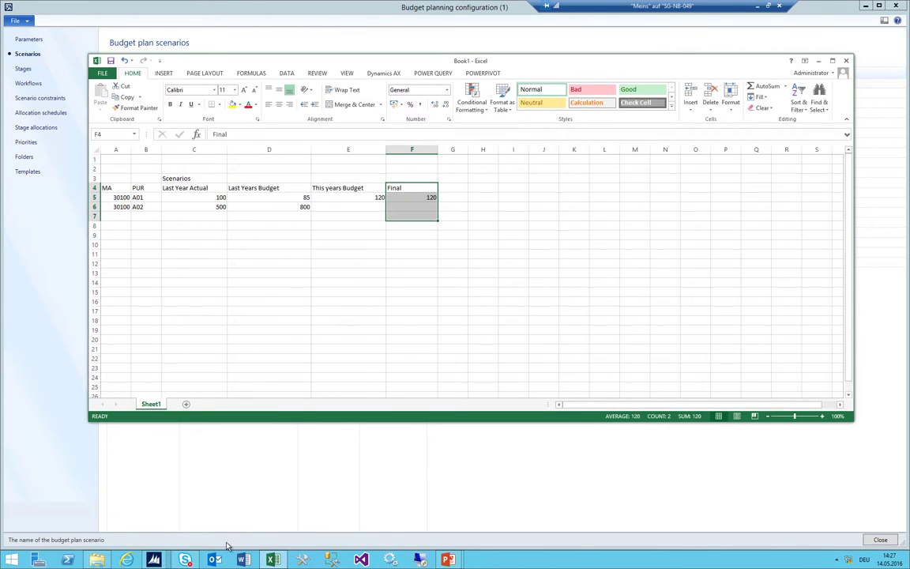
left_click(252, 32)
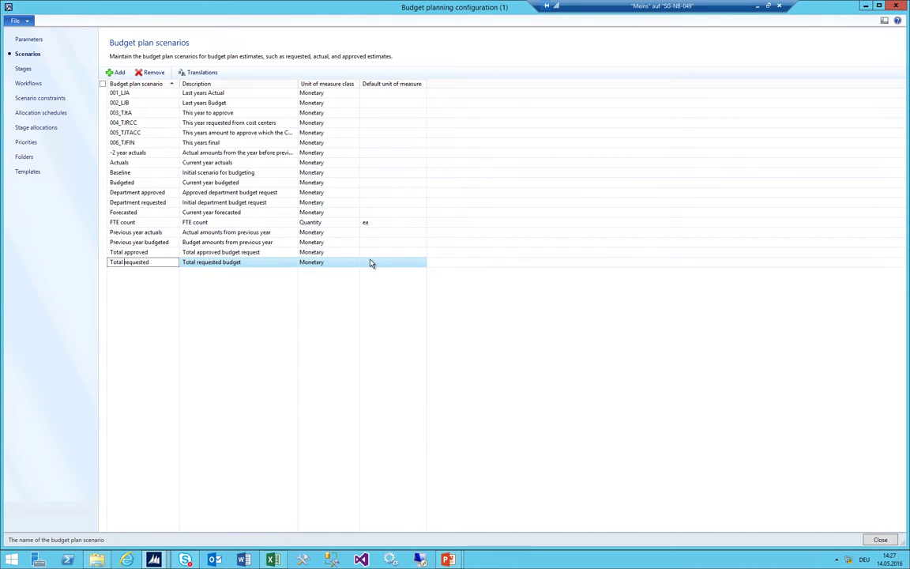
Step: Add scenario 100_LIA with unit of measure class Monetary
key("ctrl+n")
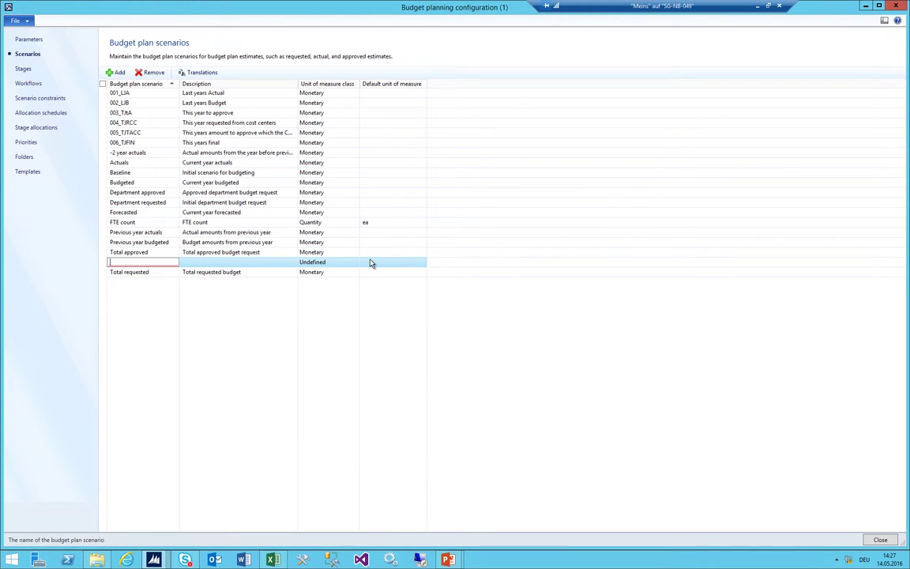
type("100_LIA")
key("Tab")
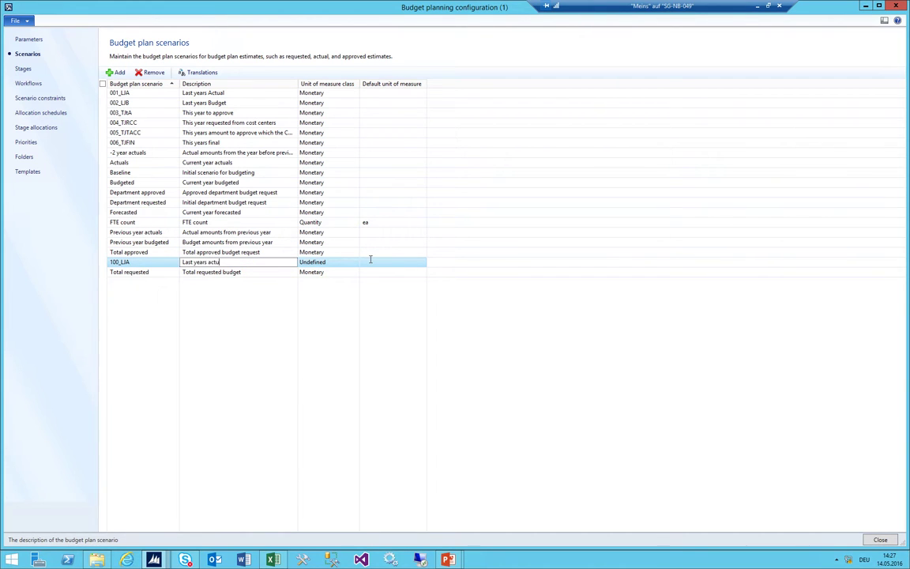
key("Tab")
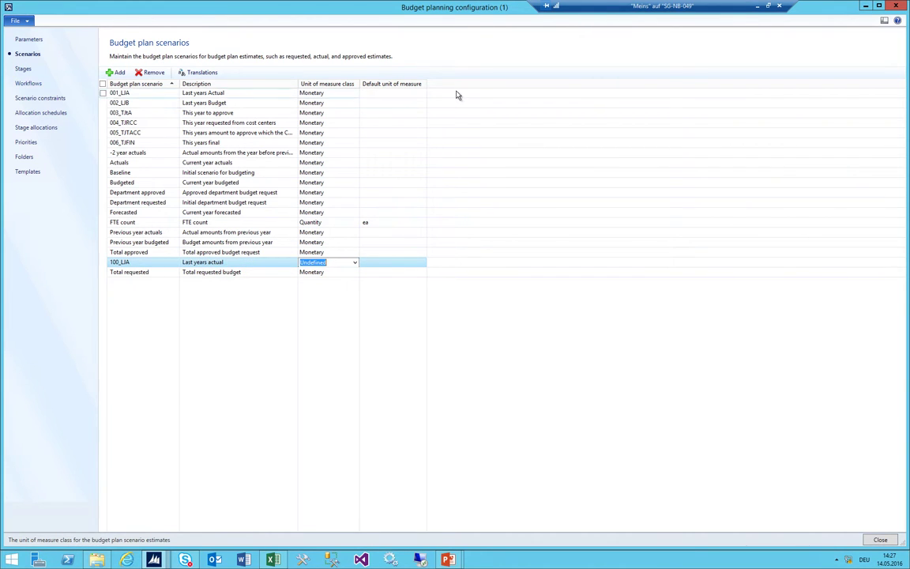
key("alt+Down")
key("Home")
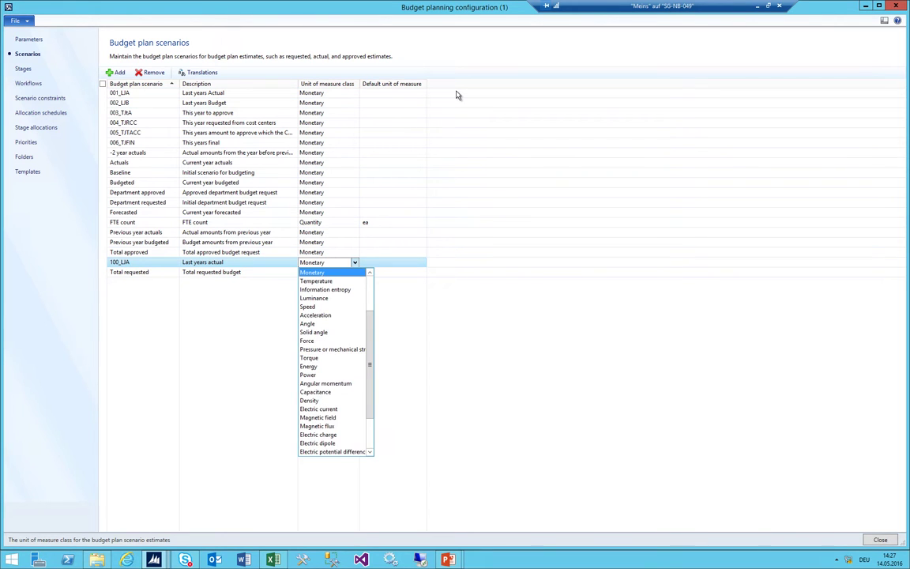
key("Down")
key("Up")
key("Return")
key("shift+Tab")
Step: Add scenario 200_LIB 'Last years Budget' as Monetary and begin another new row
key("ctrl+n")
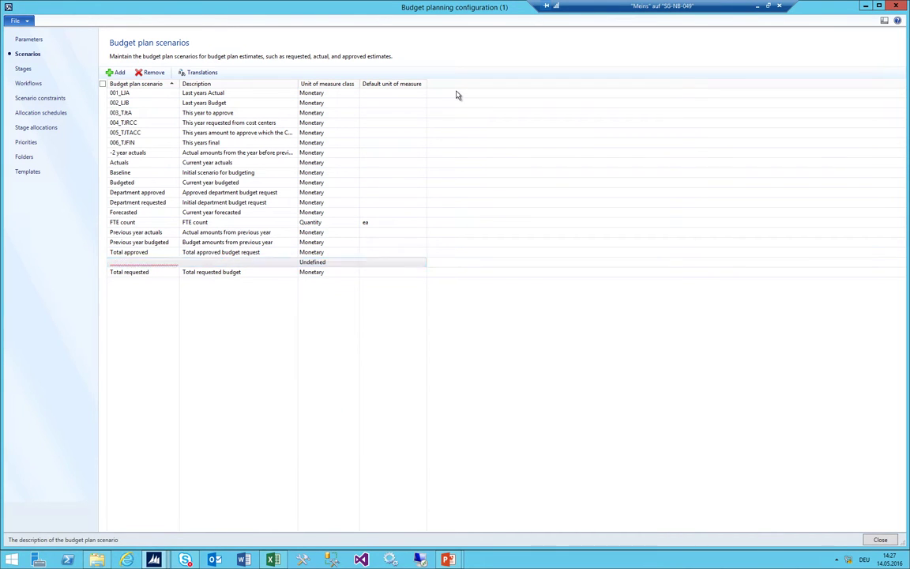
type("200")
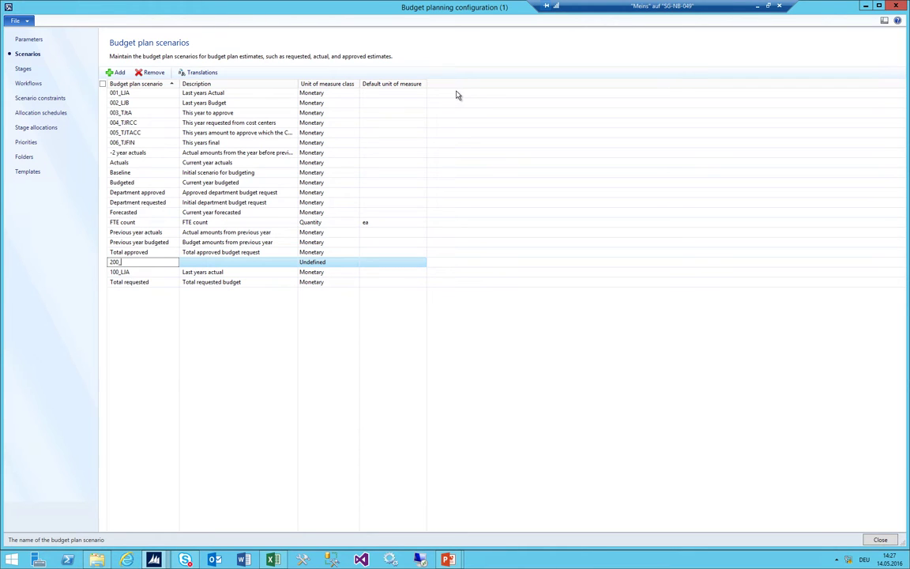
type("_LIB")
key("Tab")
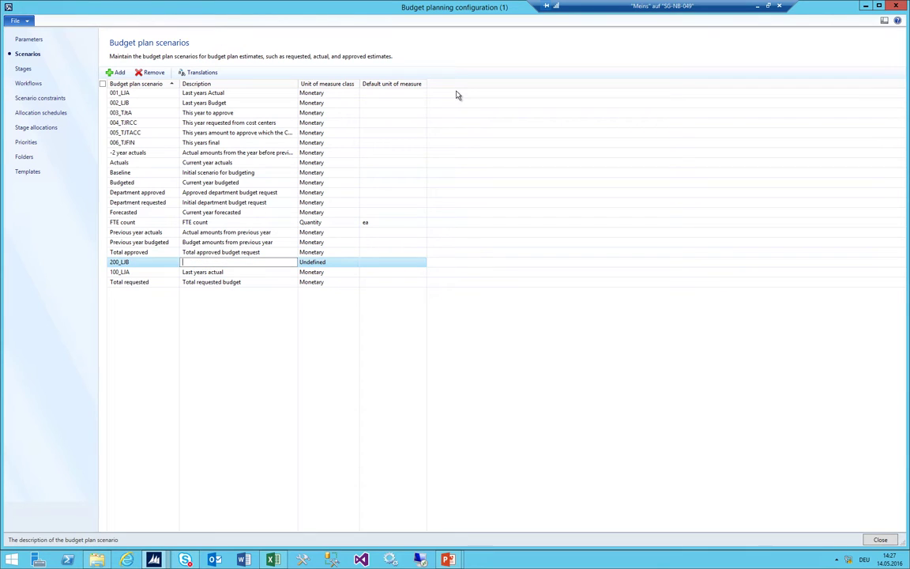
type("Last years Budget")
key("Tab")
type("mop")
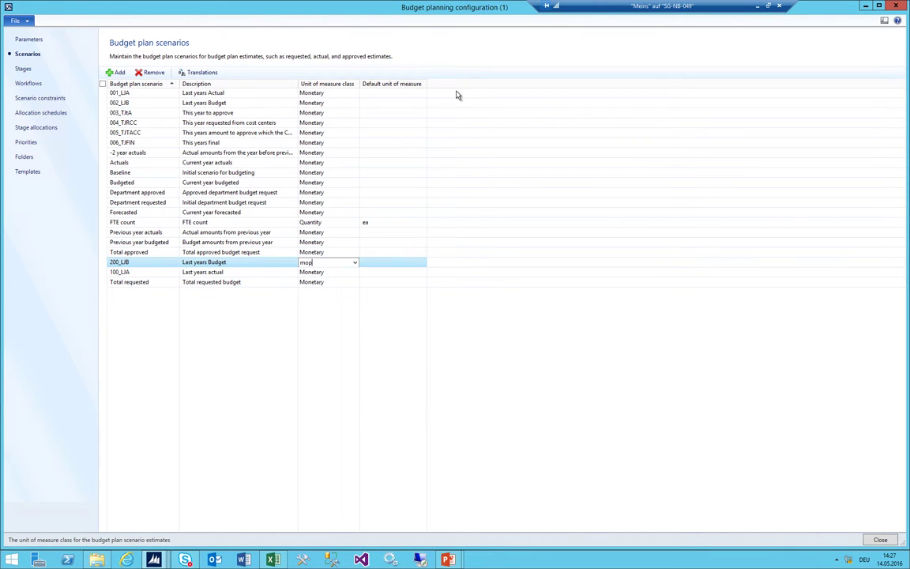
key("shift+Tab")
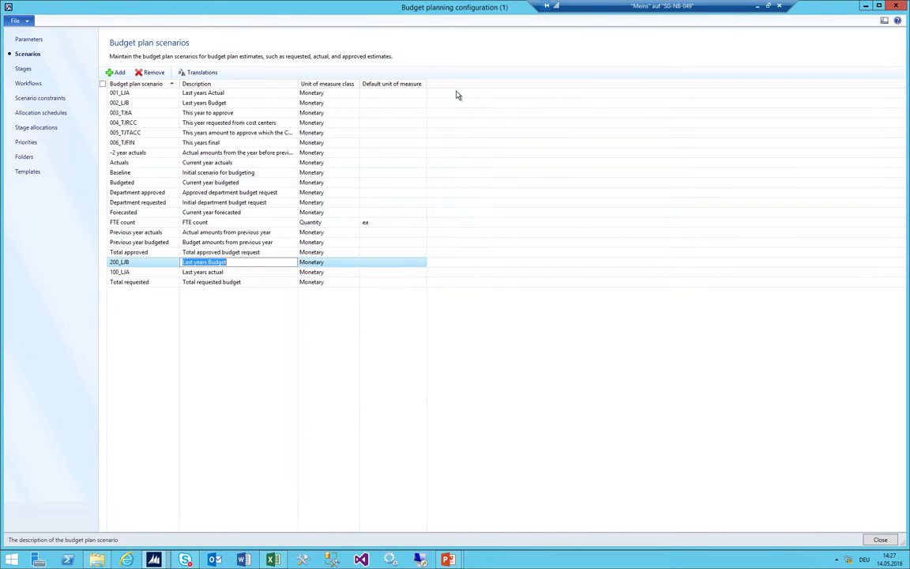
key("ctrl+n")
key("alt+Tab")
key("alt+Tab")
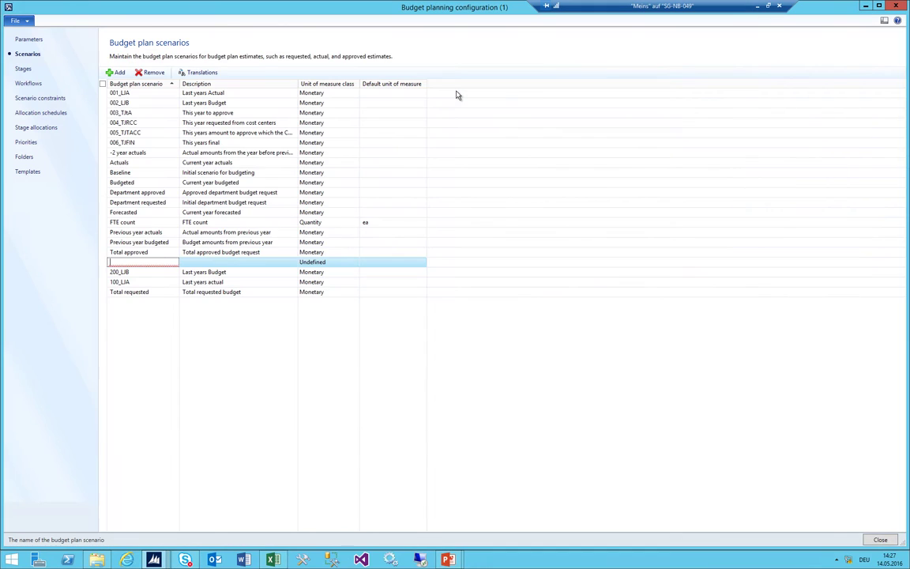
Step: Create scenario 300_TJB described 'This year Budget' with Monetary unit class
type("300_TJB")
key("Tab")
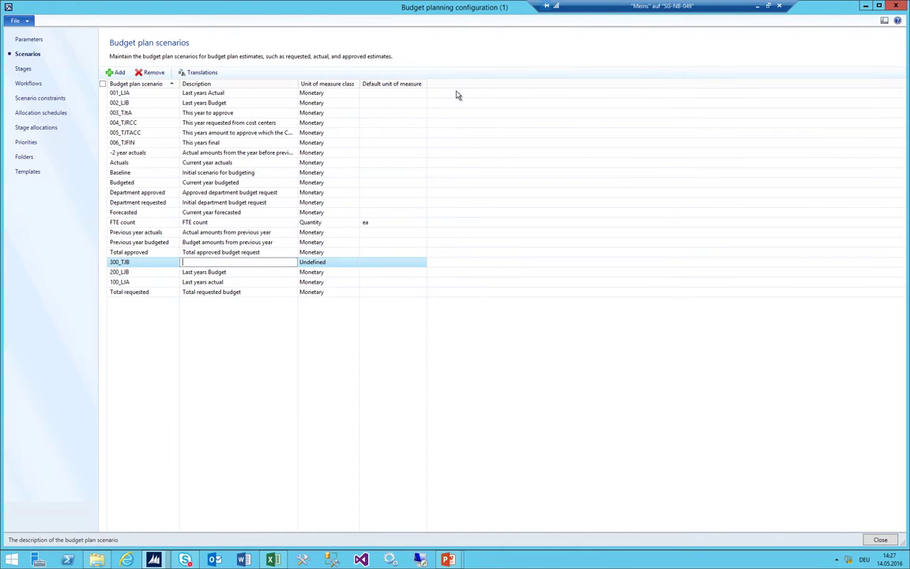
type("This year B")
type("udget")
key("Tab")
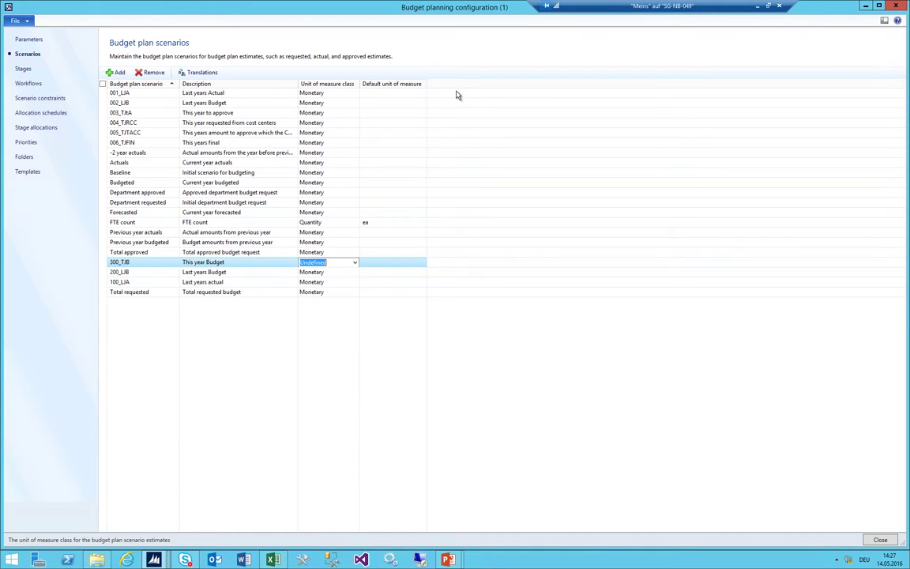
key("alt+Down")
key("Home")
key("Return")
key("shift+Tab")
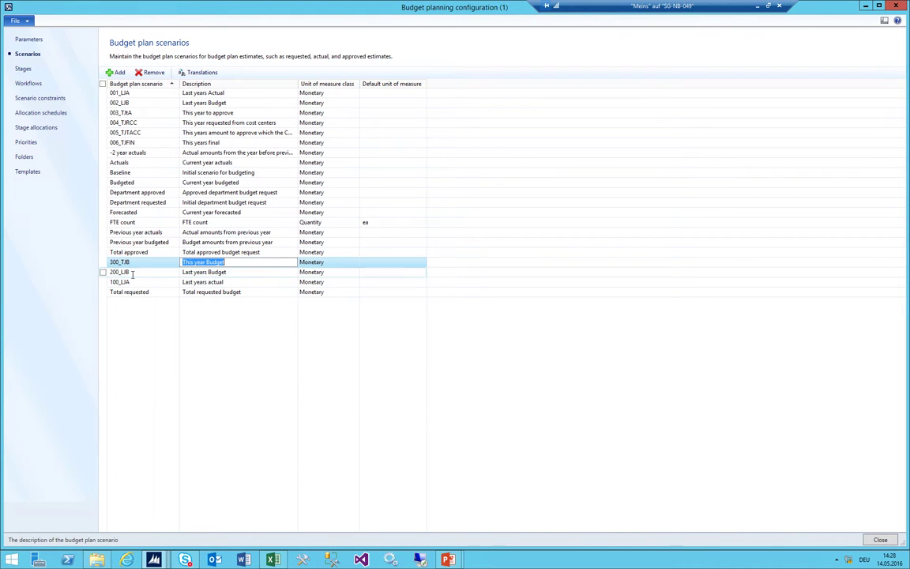
Step: Add scenario 400_FIN 'Final Budget (distributed over periods)' and save the row
key("ctrl+n")
type("400")
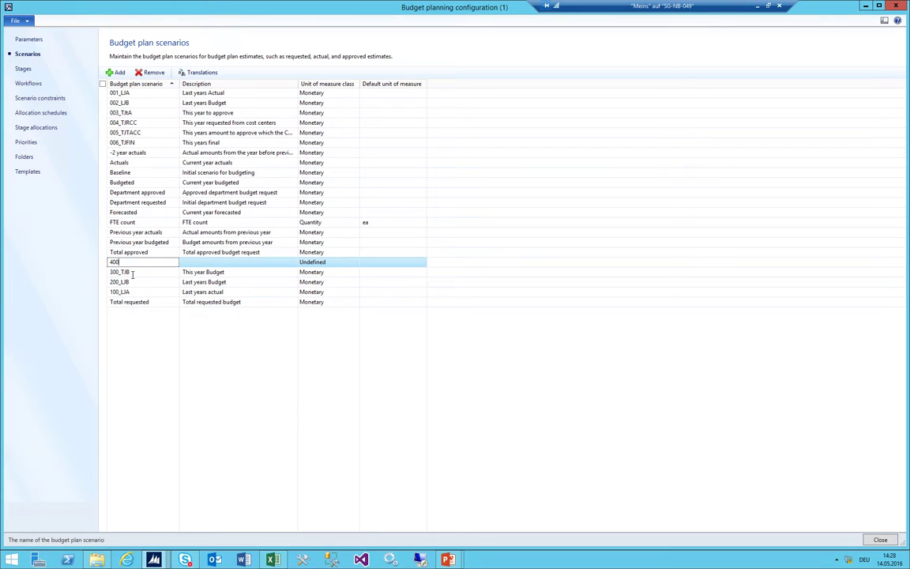
type("_FIN")
key("Tab")
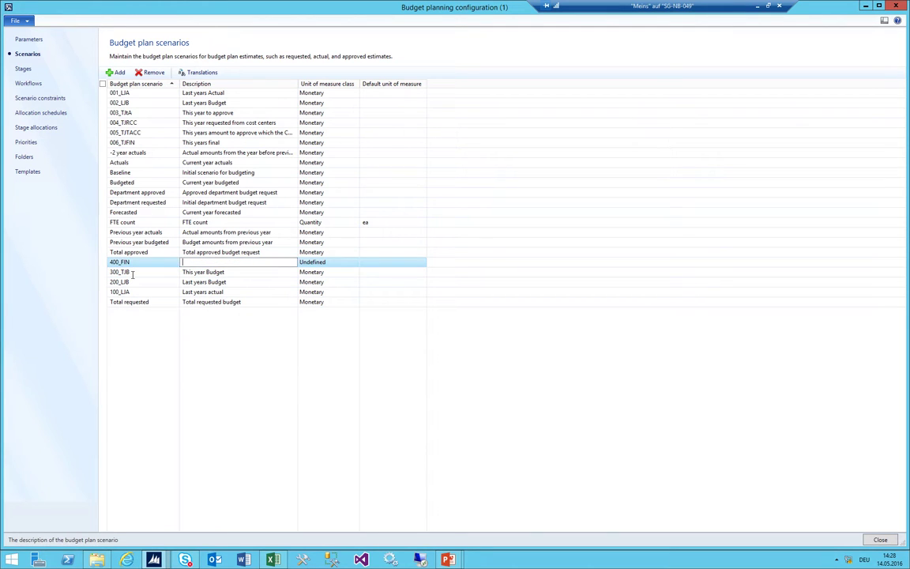
type("Final BUdget")
key("BackSpace")
key("BackSpace")
key("BackSpace")
type("ud")
key("BackSpace")
key("BackSpace")
key("BackSpace")
type("dget (distribute")
key("Tab")
key("shift+Tab")
key("Up")
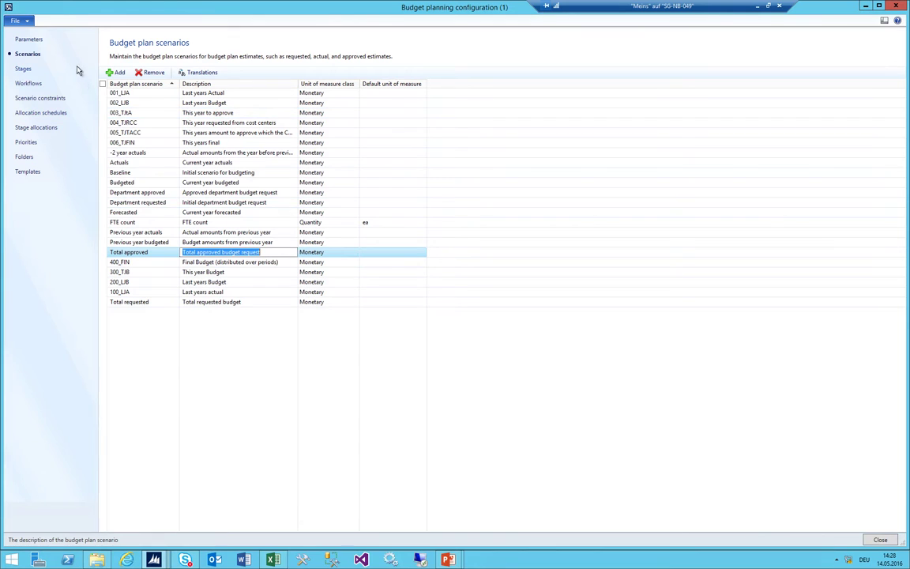
Step: Show budget planning stages with Submitted selected, then bring up the PowerPoint budget process slide
left_click(22, 69)
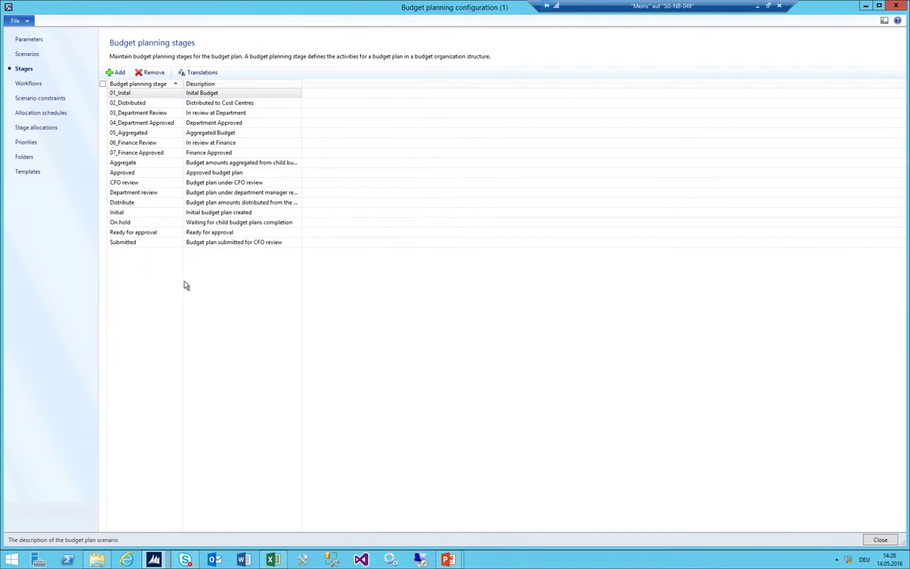
left_click(145, 242)
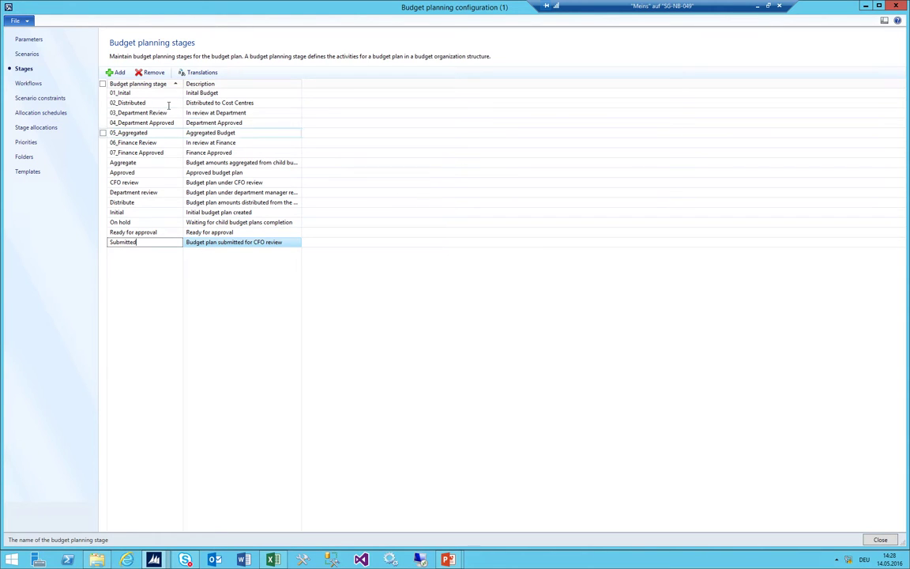
mouse_move(448, 559)
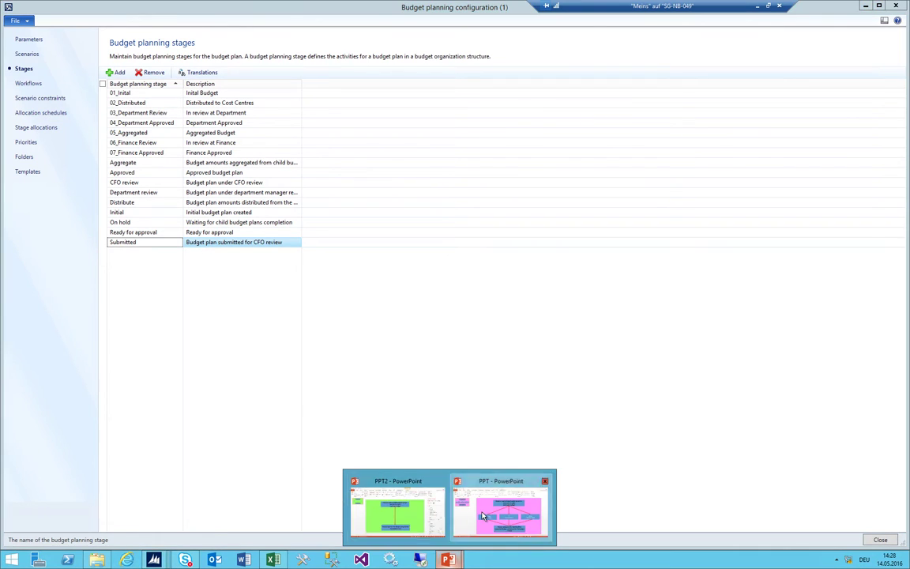
left_click(484, 516)
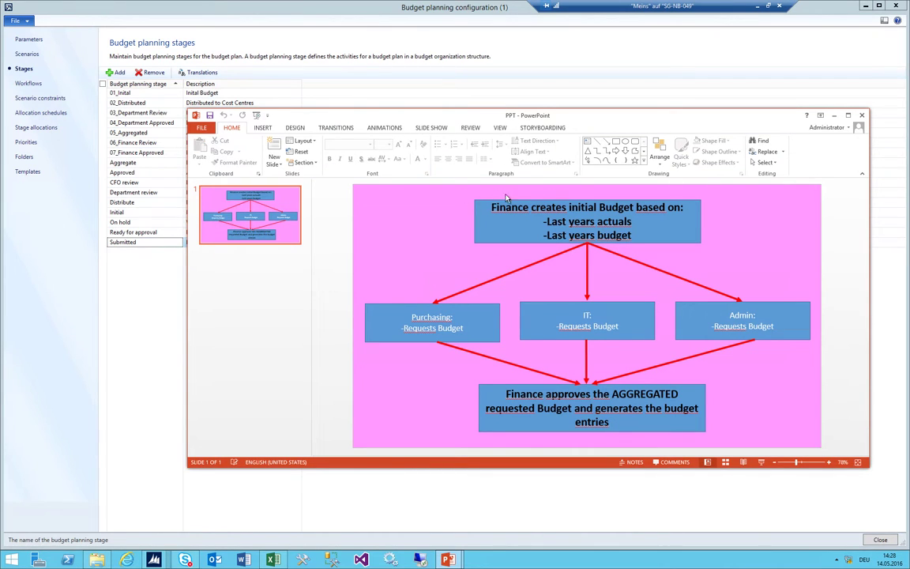
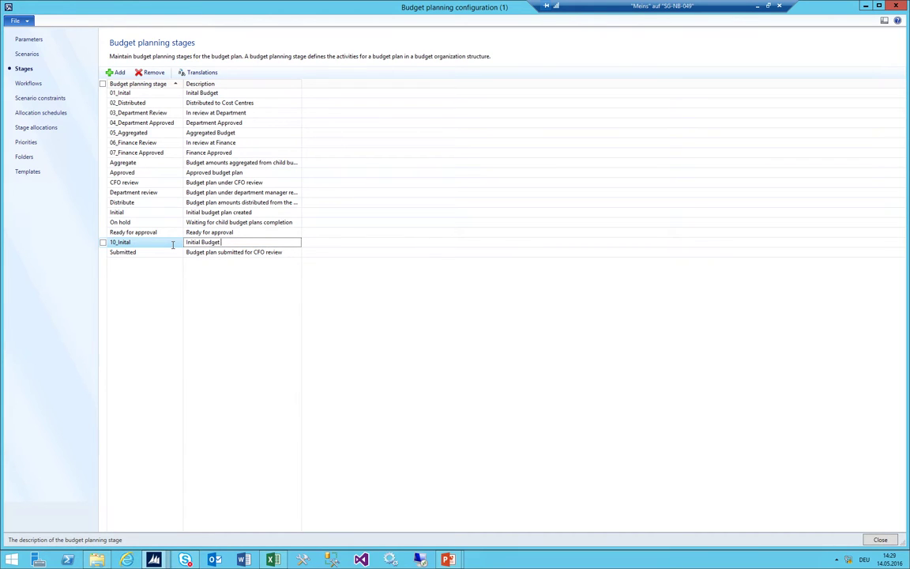
Step: Add budget planning stage 20_Finalised with description 'Budget Finalised'
key("ctrl+n")
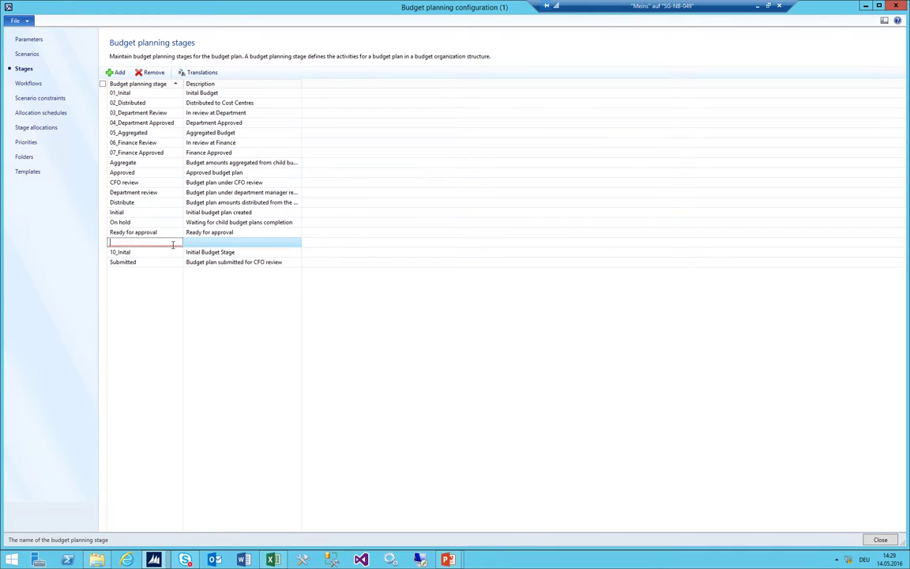
type("20_Finalised")
key("Tab")
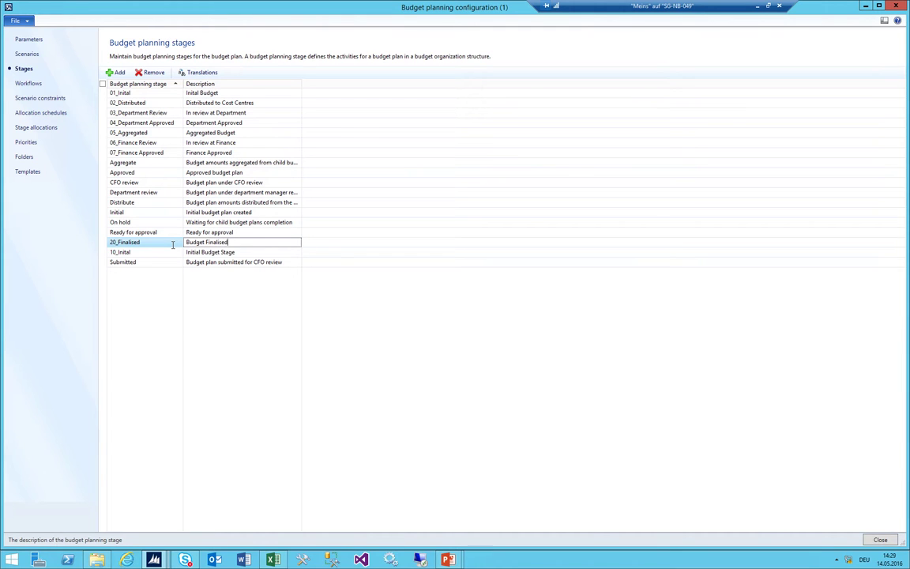
type("Budget Finalised")
key("shift+Home")
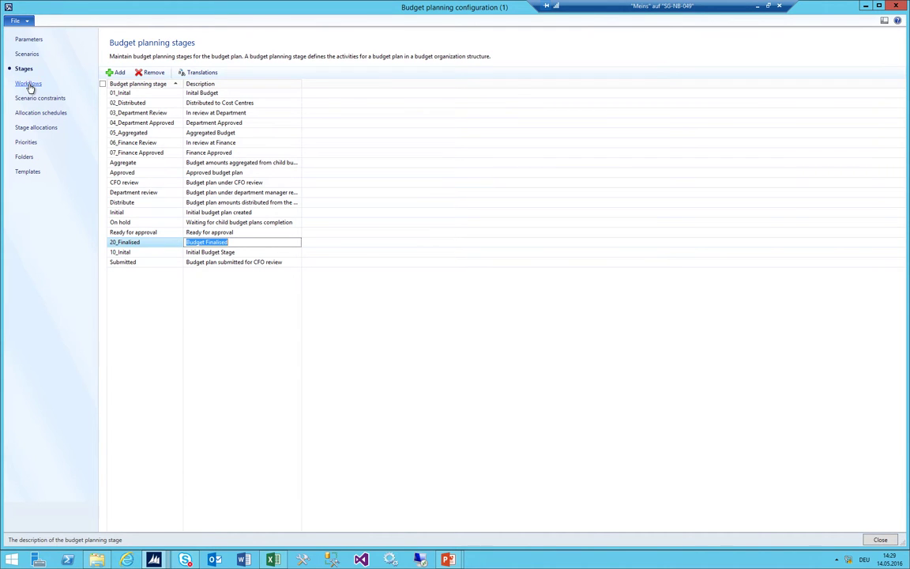
Step: Look over the workflows and scenarios pages, then restore the window and bring up the main Dynamics AX window
left_click(29, 83)
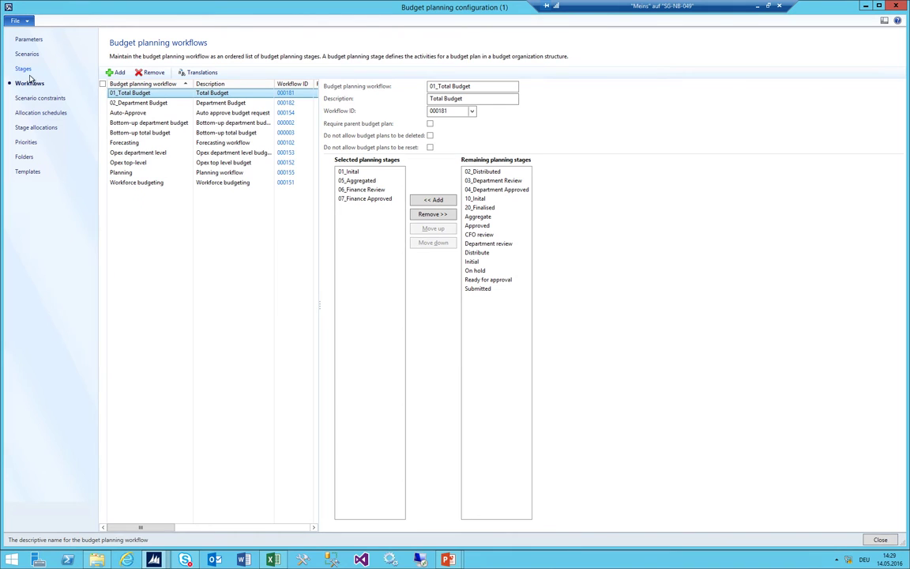
left_click(24, 69)
left_click(27, 55)
left_click(26, 69)
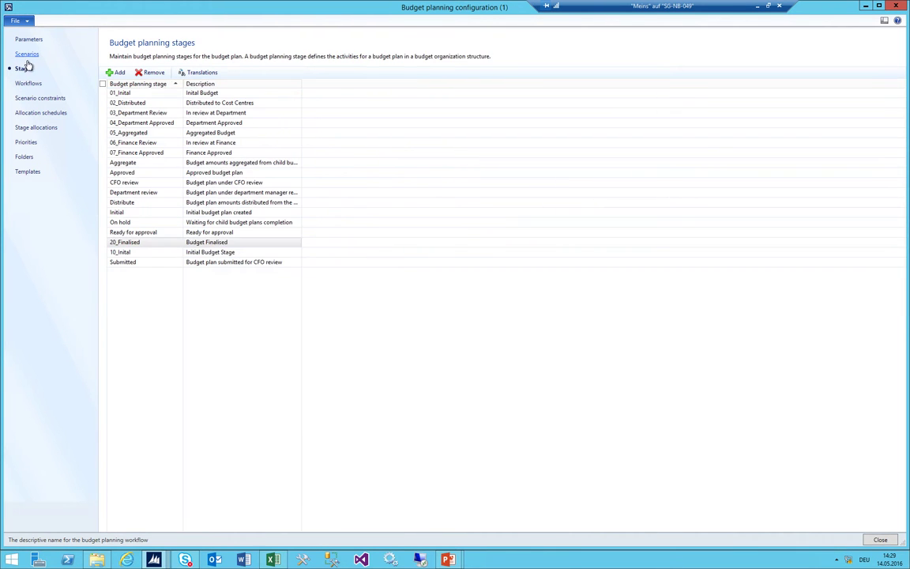
left_click(36, 85)
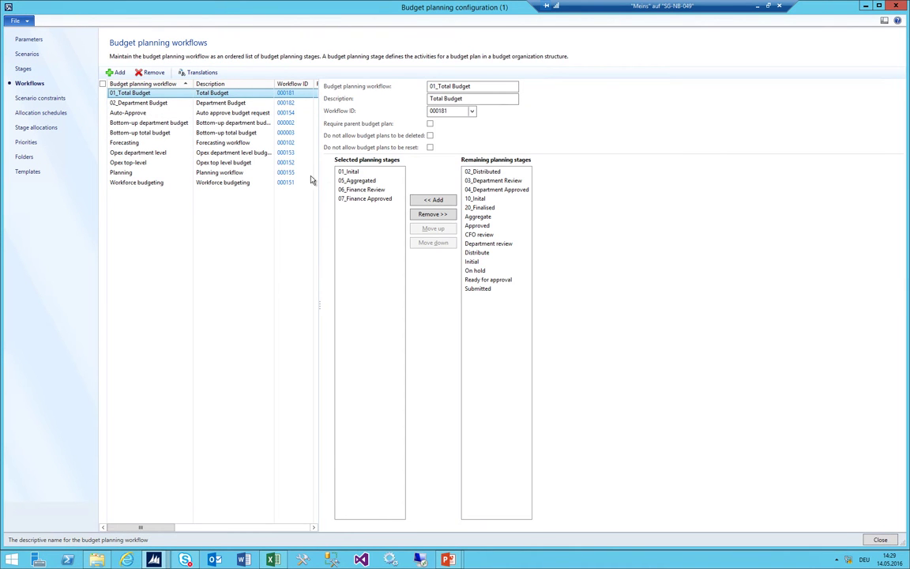
double_click(290, 9)
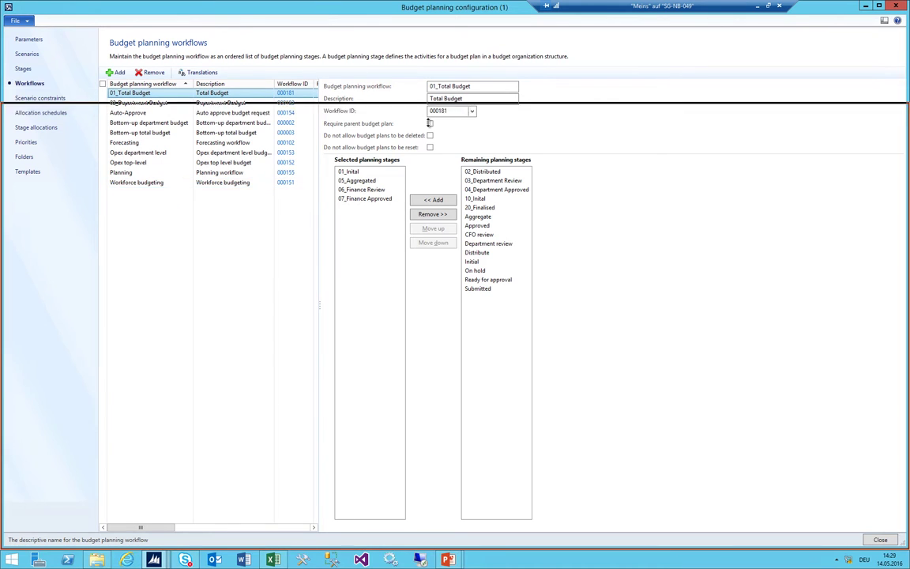
left_click(305, 7)
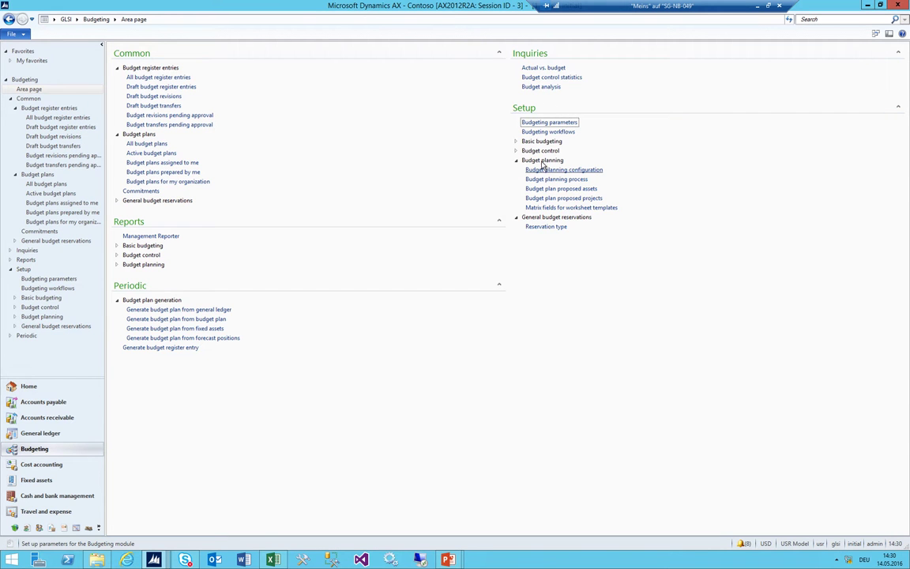
Step: Create a new Budget plan workflow from the Budgeting workflows list
left_click(541, 131)
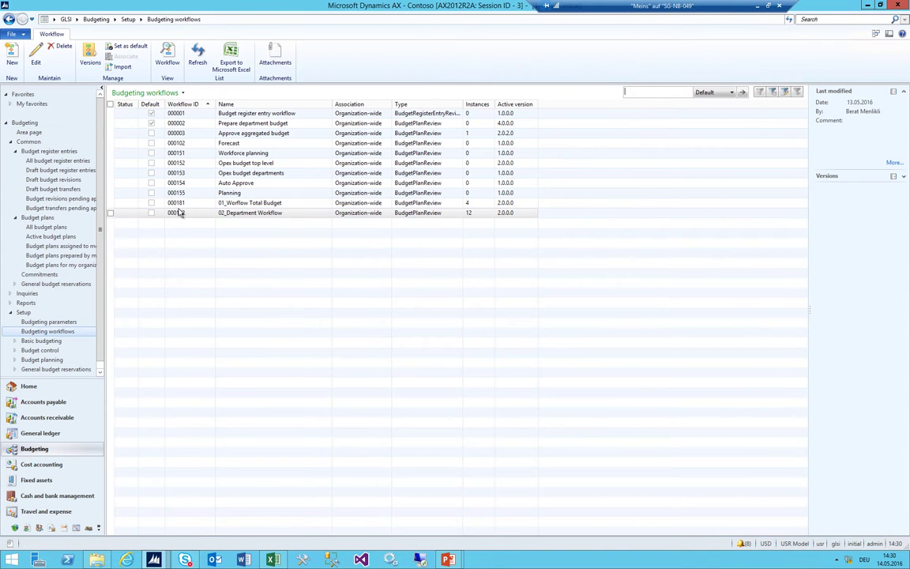
left_click(12, 60)
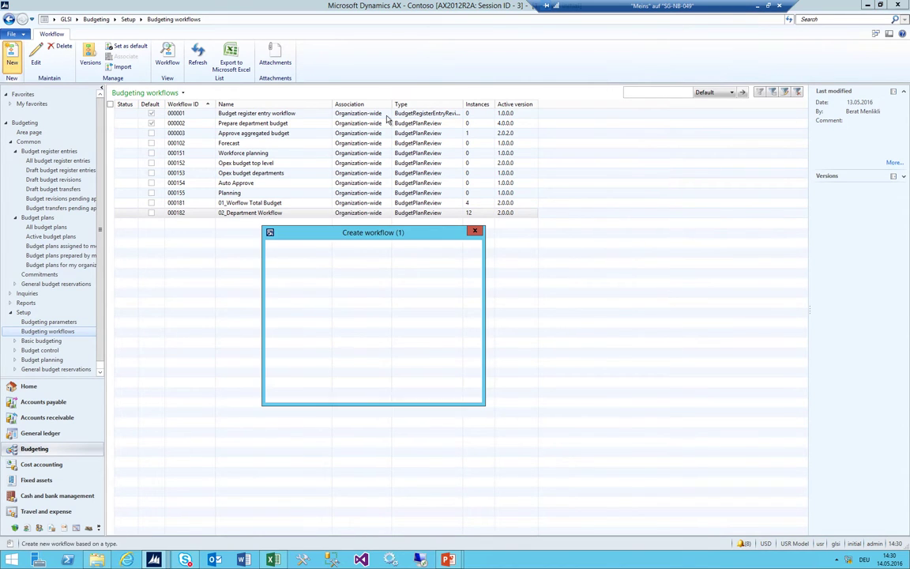
left_click(320, 282)
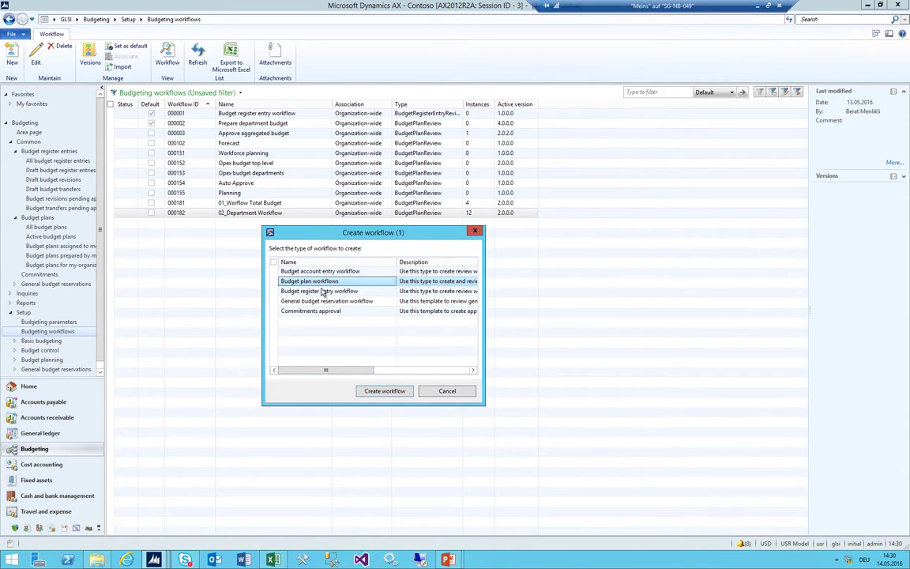
left_click(384, 393)
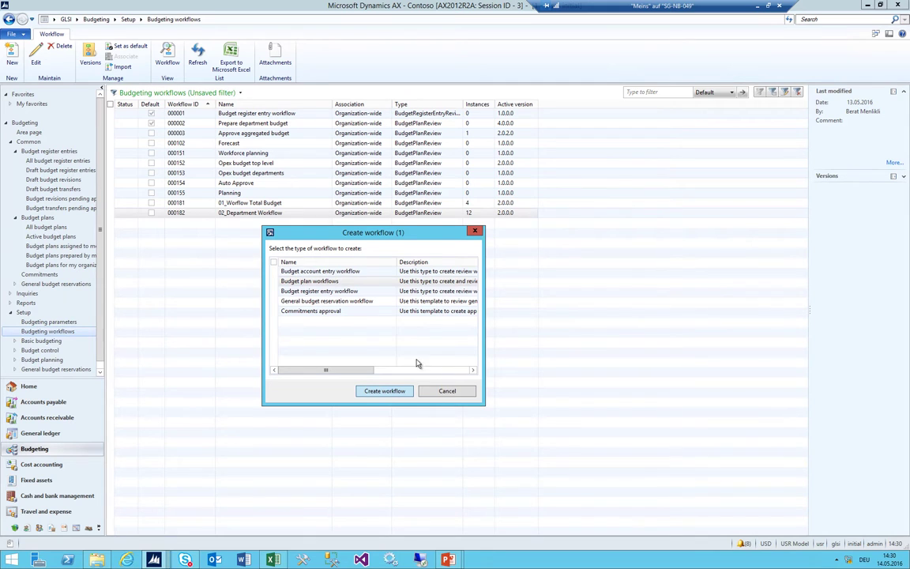
left_click(387, 391)
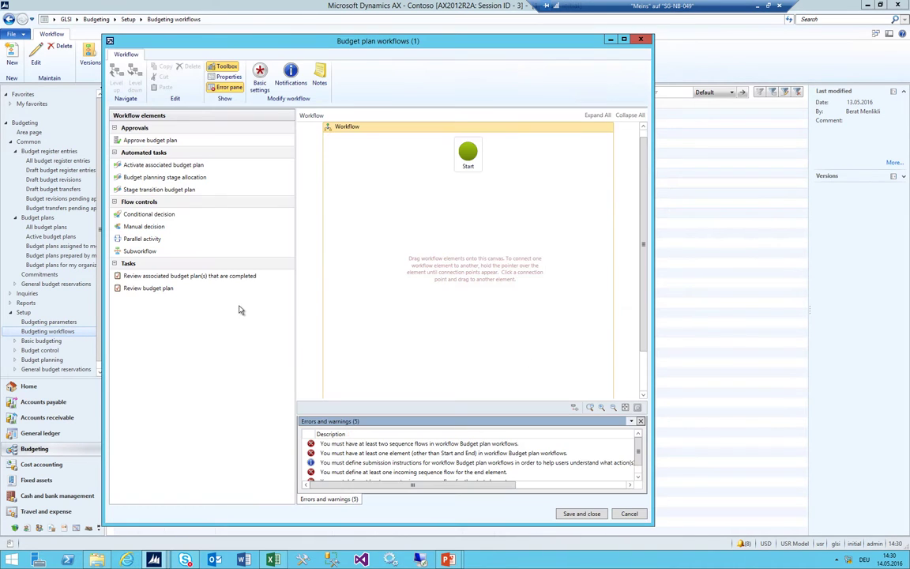
Step: Resize and move the workflow editor aside, then bring the budget planning configuration forward
double_click(566, 39)
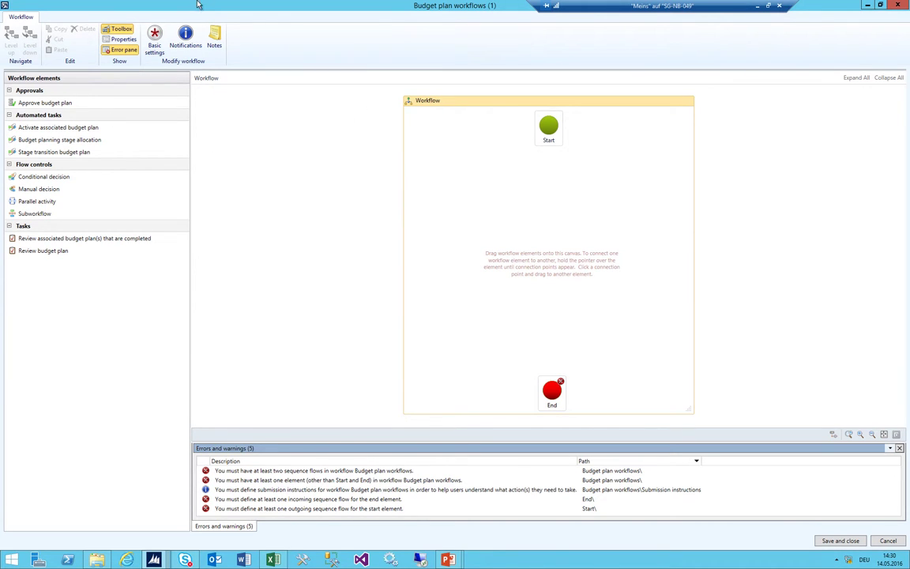
double_click(364, 5)
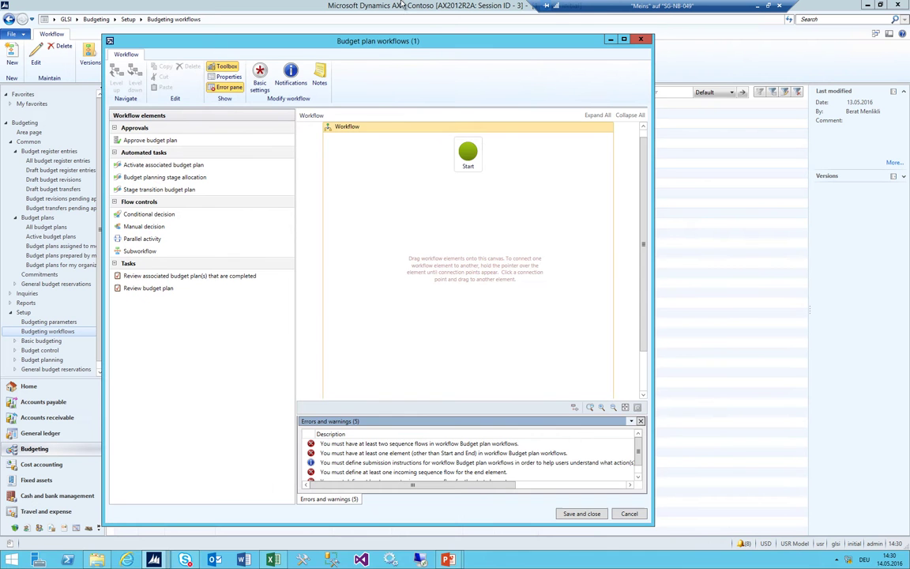
left_click_drag(354, 41, 456, 70)
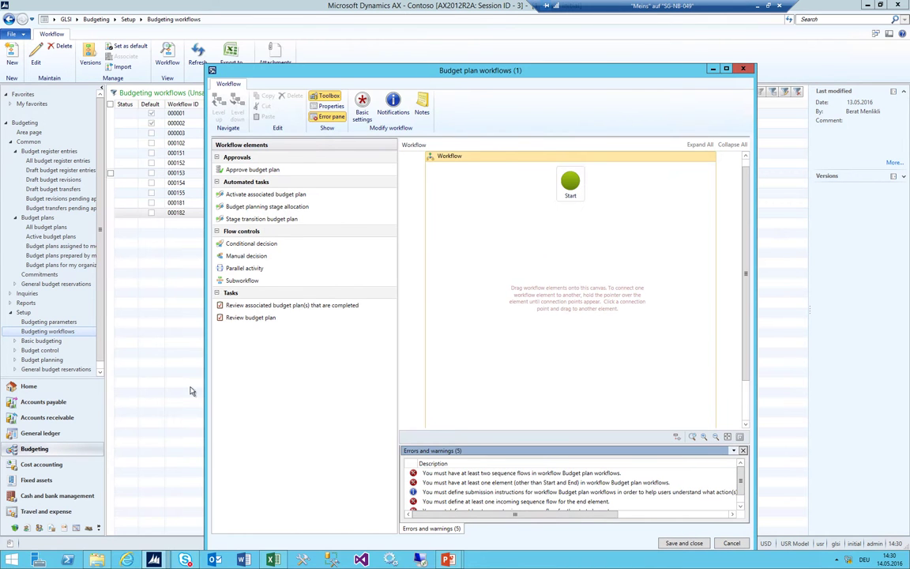
mouse_move(150, 562)
left_click(264, 465)
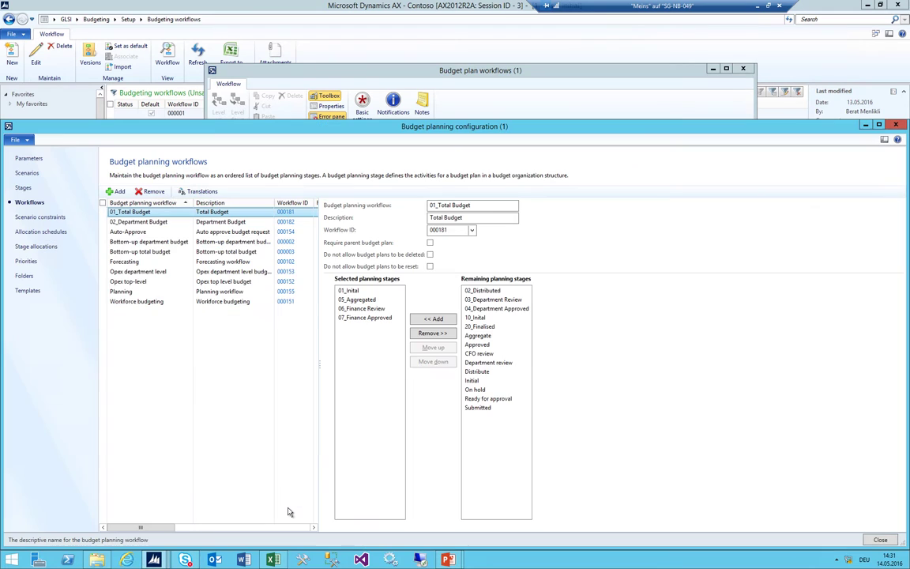
Step: Rename stage 20_Finalised to 20_In Review with description 'In Review Stage'
left_click(23, 187)
left_click(136, 361)
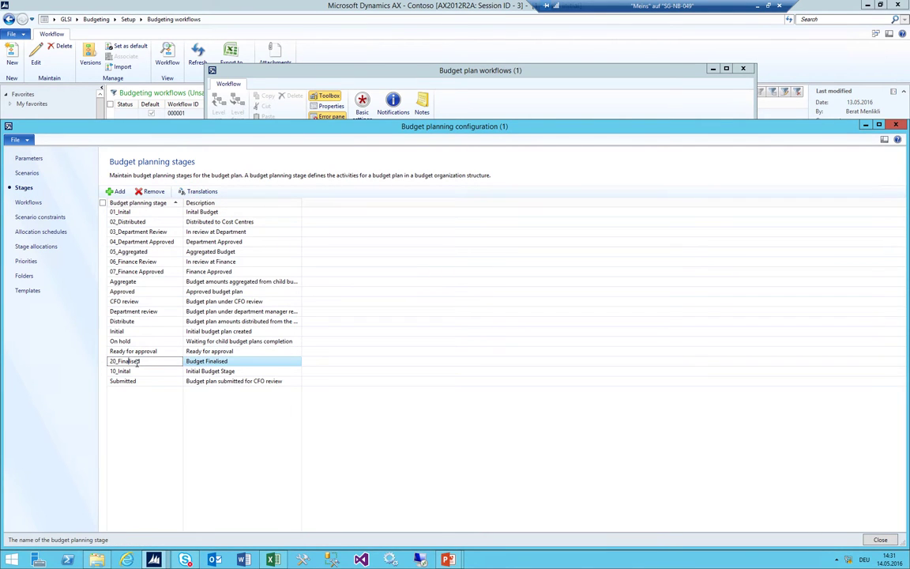
left_click_drag(141, 361, 123, 363)
key("BackSpace")
key("Tab")
type("In")
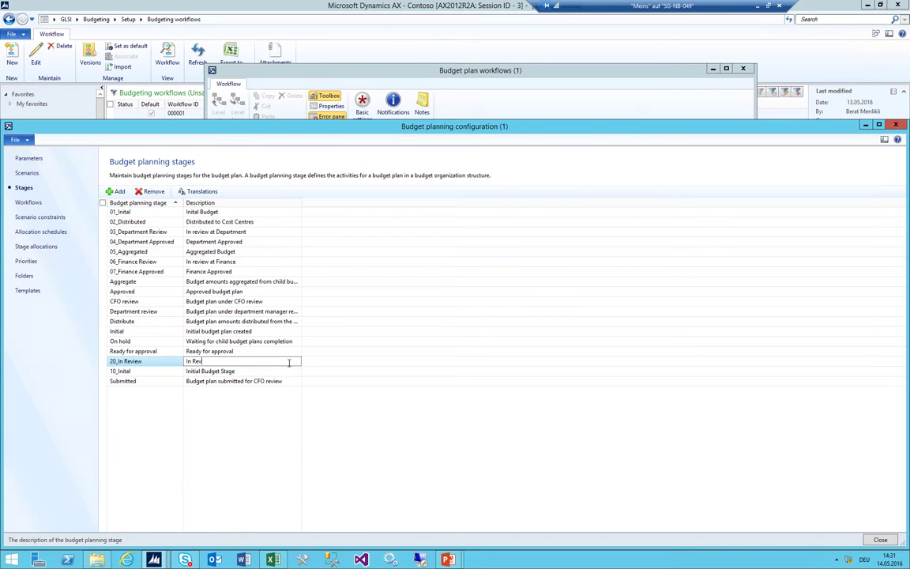
Step: Add stage 30_Final with description 'Finalised Stage'
key("ctrl+n")
type("30")
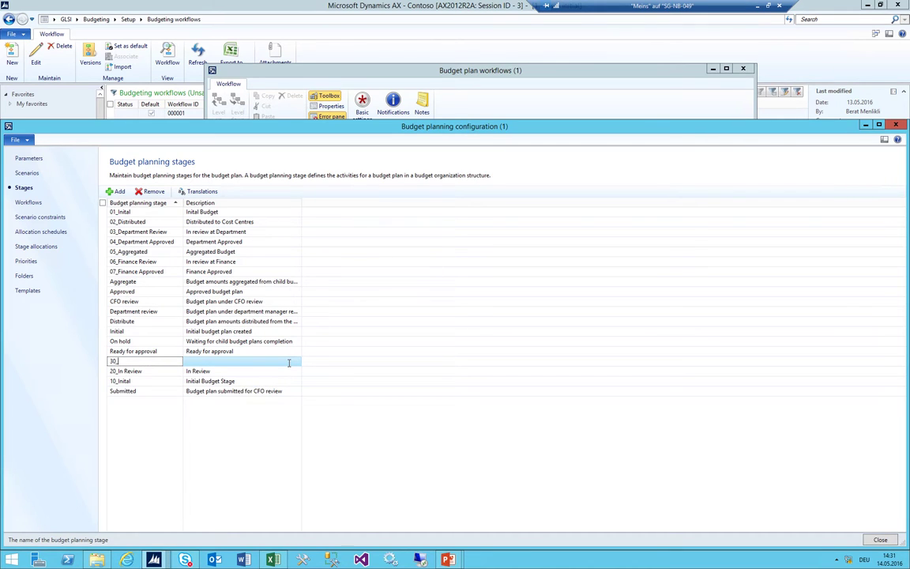
type("_Final")
key("Tab")
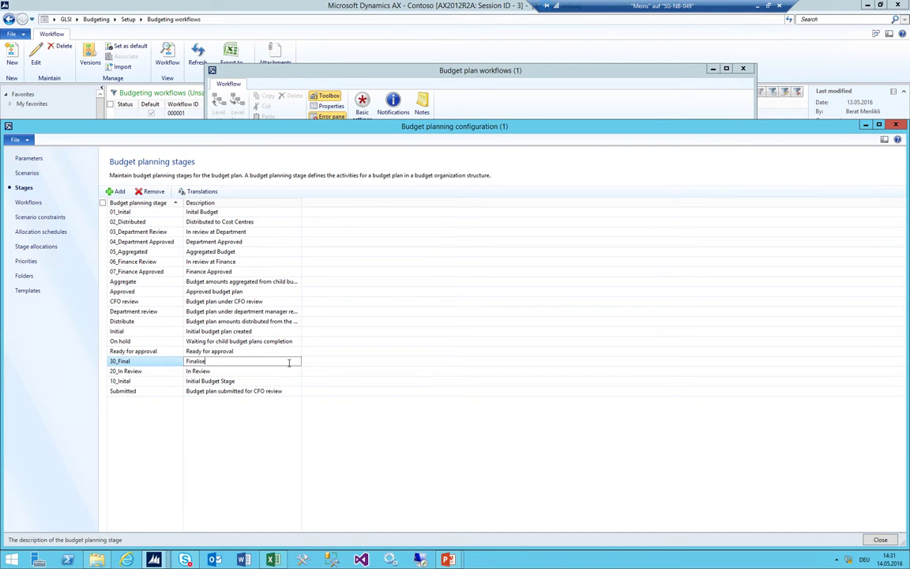
type("Finalised Stage")
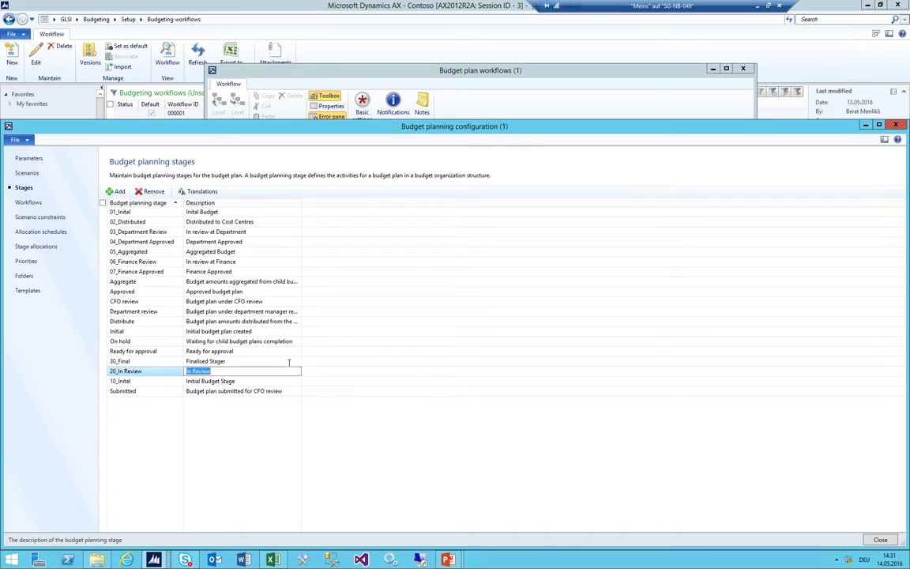
key("Down")
Step: Switch to the Excel workbook and select cell B11
left_click(289, 362)
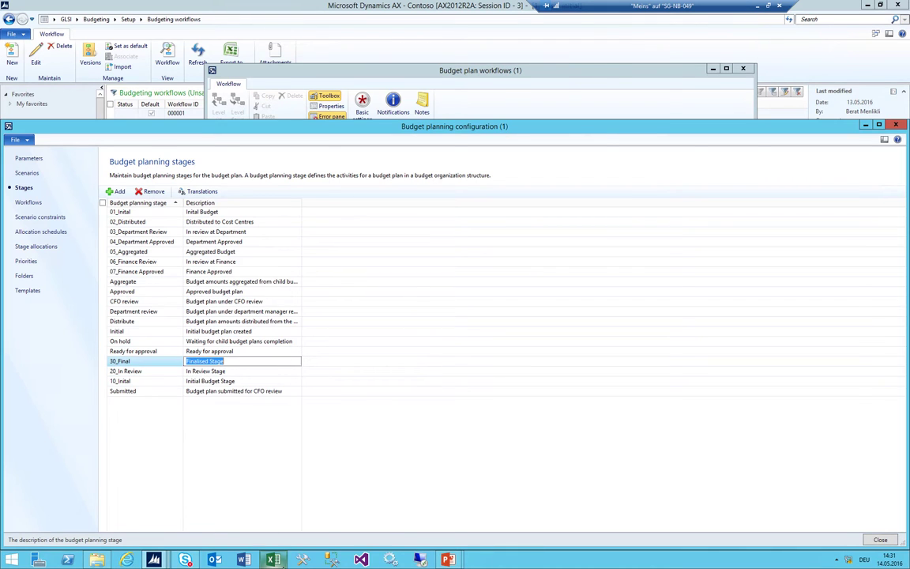
left_click(273, 559)
left_click(166, 254)
left_click(147, 253)
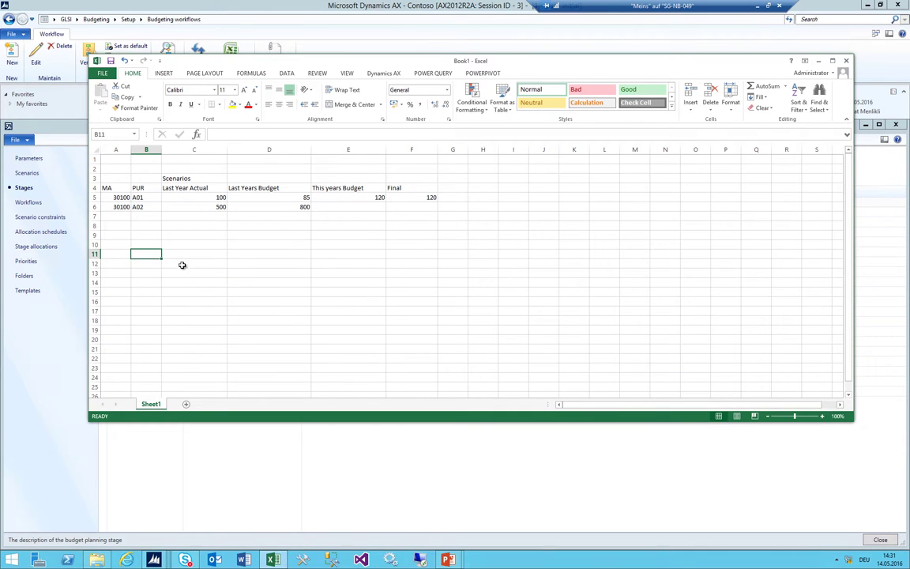
Step: Enter Initial, In Review and Final in cells B11 to B13 of the scenarios sheet
type("Initzi")
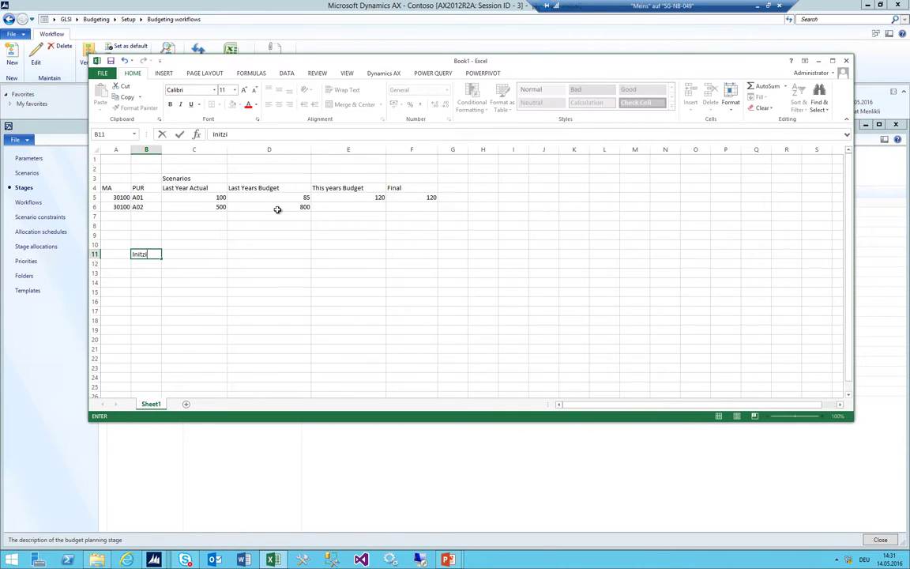
type("l")
key("Return")
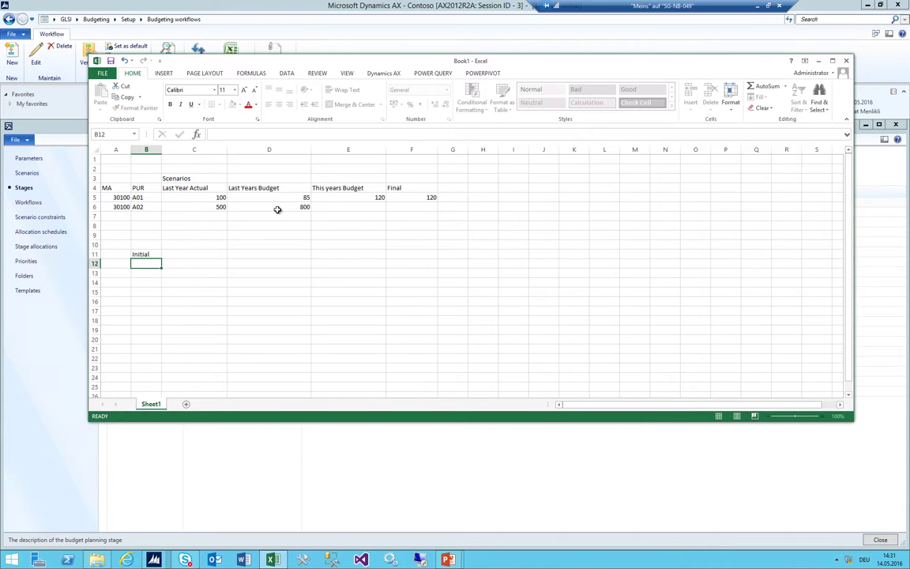
type("In Review")
key("Return")
type("Final")
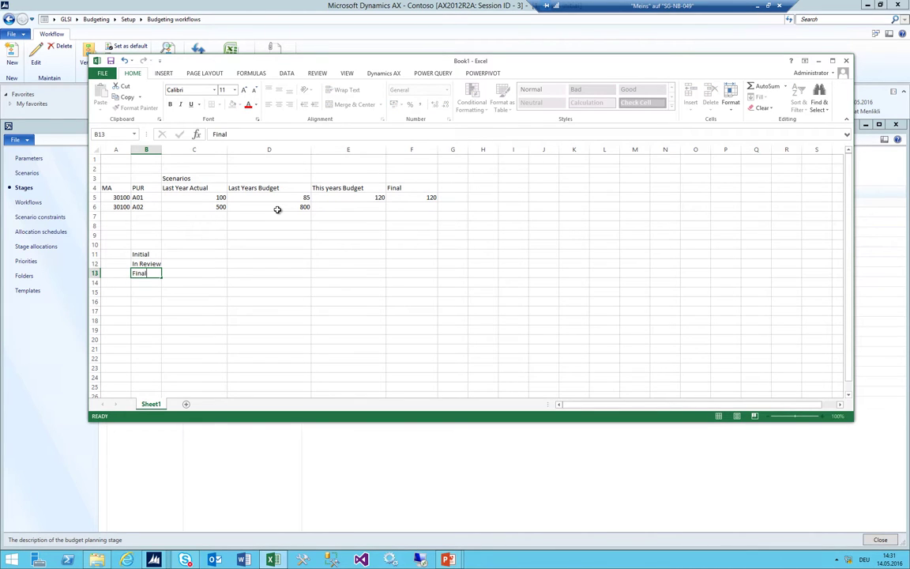
key("Return")
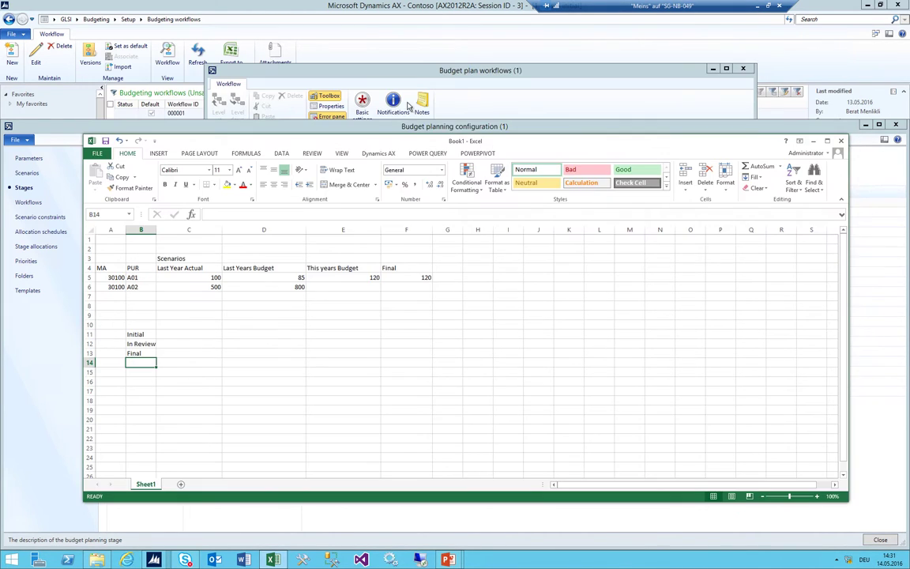
left_click(372, 69)
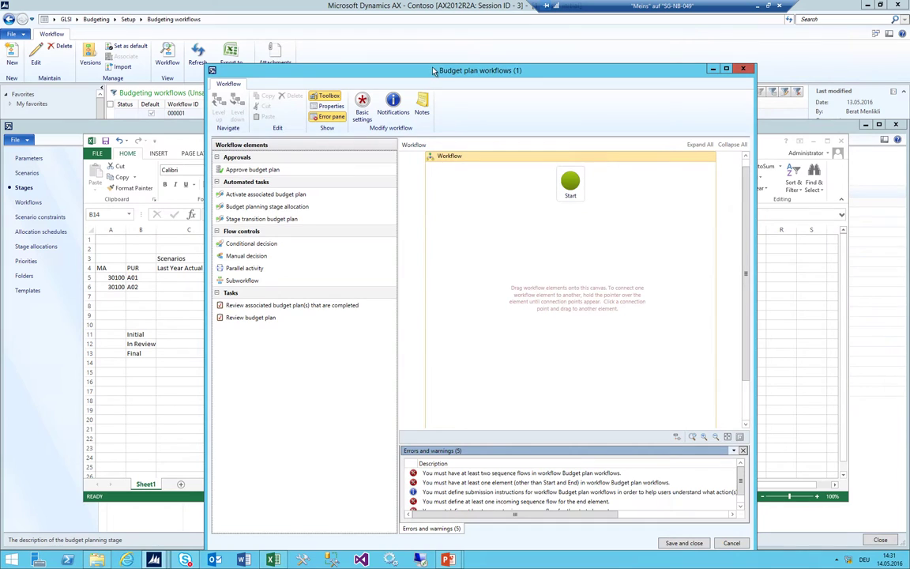
Step: Widen the workflow editor window and move it higher up the screen
left_click(261, 219)
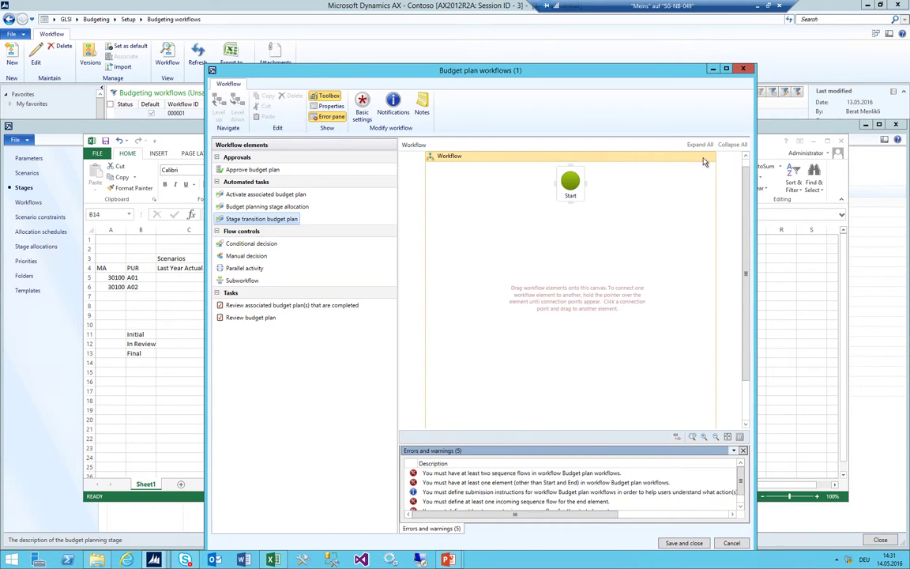
left_click_drag(755, 130, 849, 130)
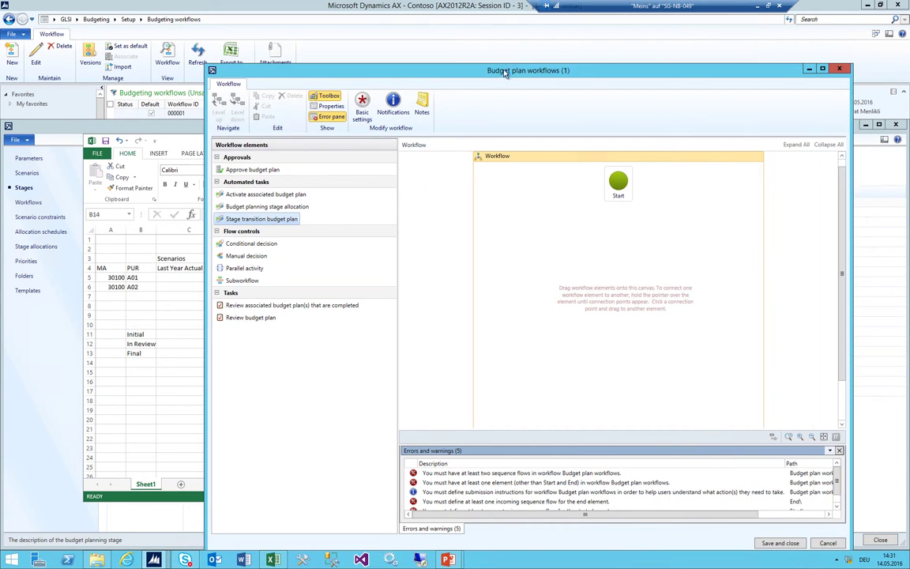
left_click_drag(506, 71, 504, 31)
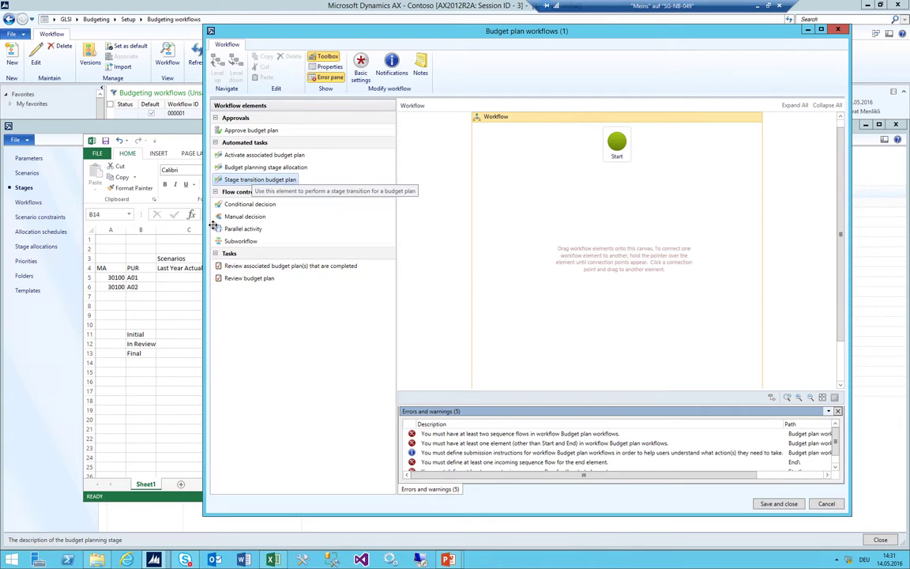
Step: Bring the Excel stage list forward and select the Initial and In Review stage names
left_click(132, 332)
left_click(134, 343)
left_click(134, 334)
left_click(137, 346)
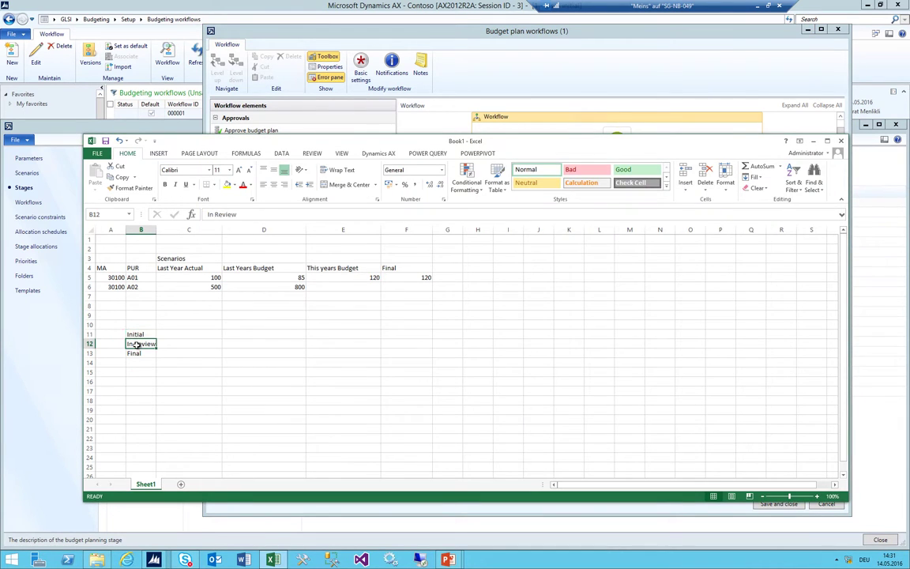
Step: Select empty cells B8 to B10 in Excel, then return to the workflow designer
left_click_drag(136, 306, 138, 323)
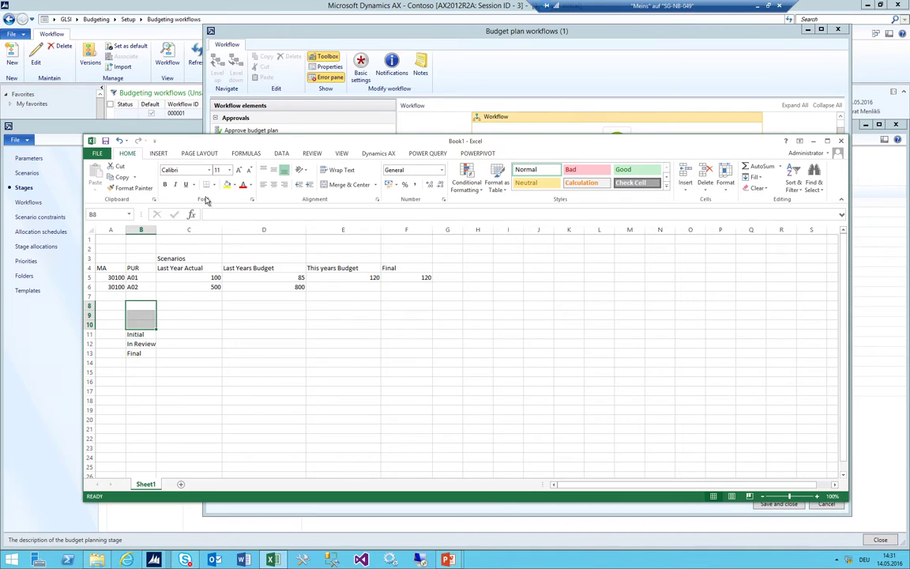
left_click(277, 30)
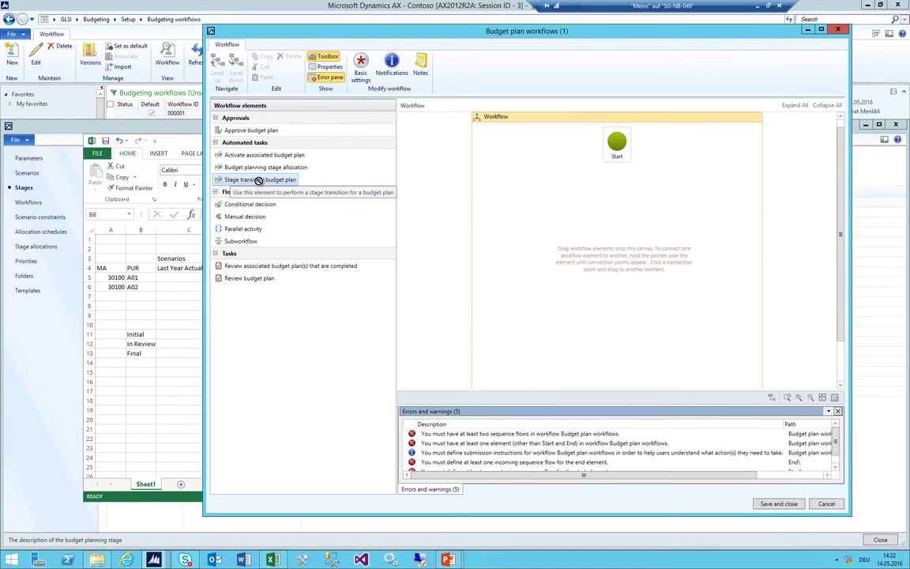
Step: Chain Start to Stage transition budget plan to Approve budget plan, and open the approval's steps
left_click_drag(230, 180, 621, 217)
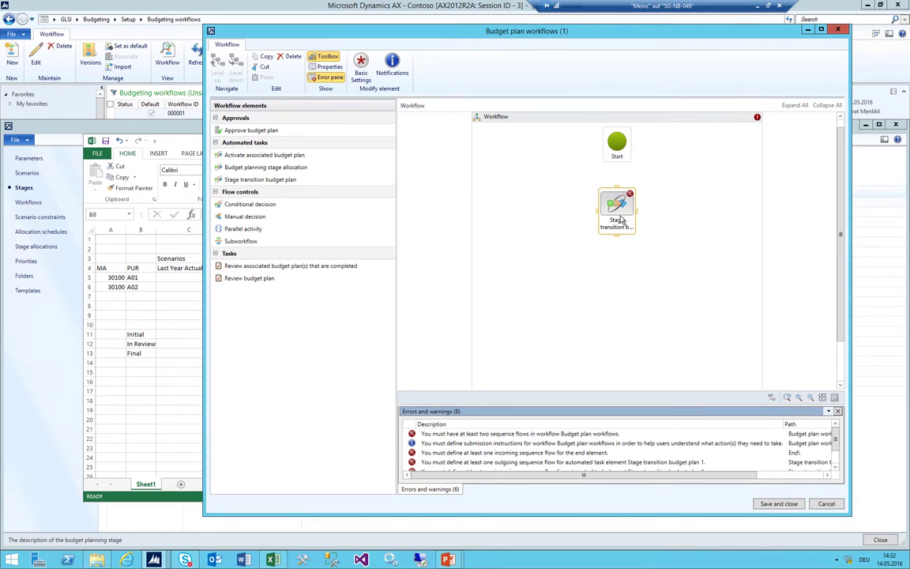
left_click_drag(616, 147, 621, 192)
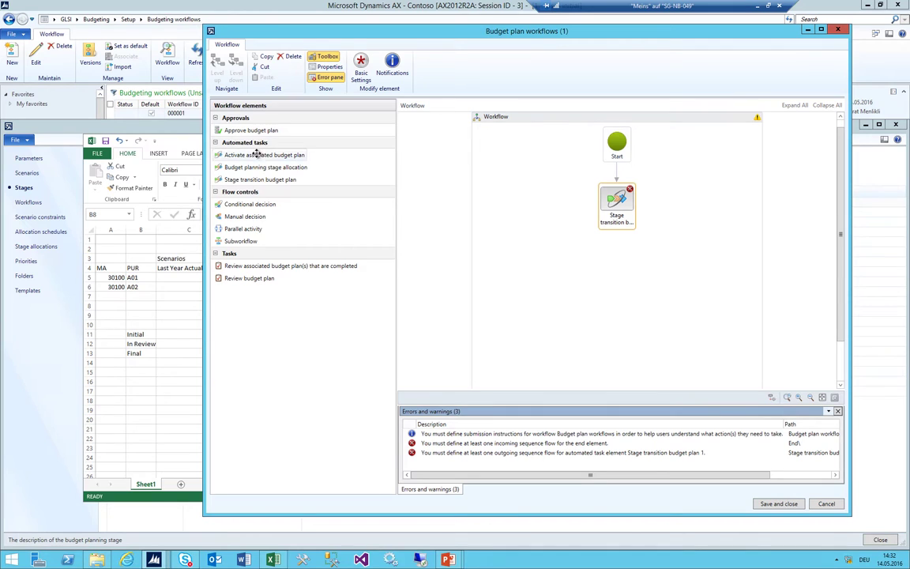
mouse_move(615, 287)
left_mouse_down()
mouse_move(620, 294)
mouse_move(614, 279)
left_mouse_up()
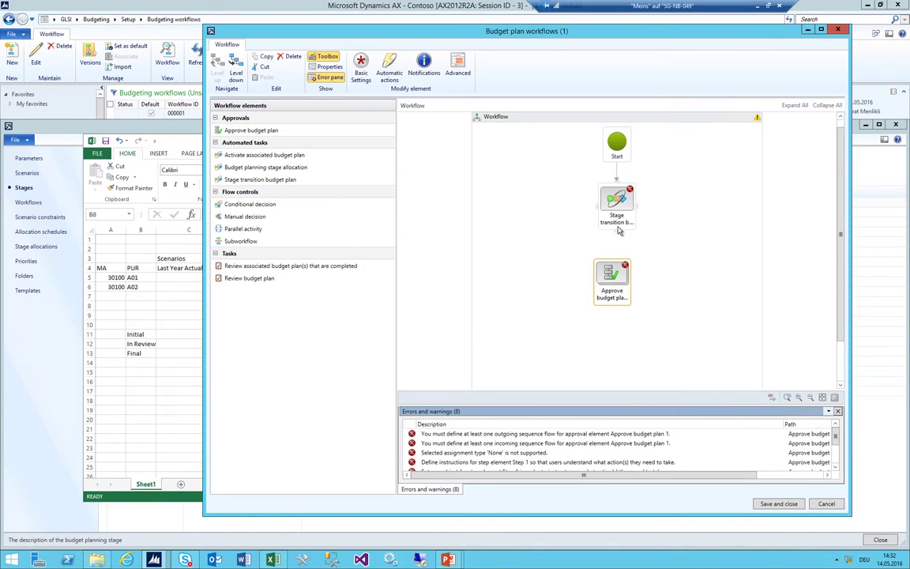
left_click_drag(619, 230, 613, 281)
scroll(688, 199, "down", 1)
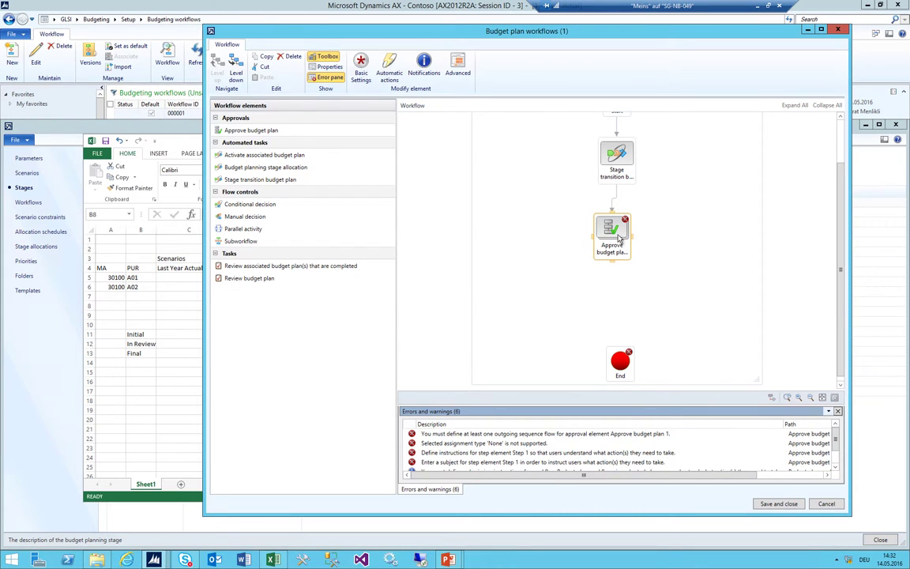
double_click(614, 231)
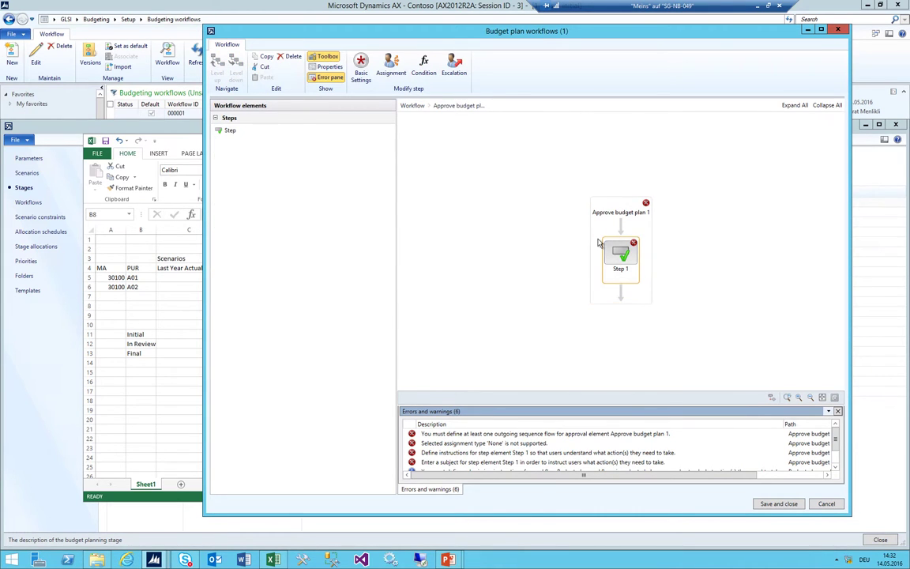
Step: Give the approval step the subject 'Please approve' and rename it Approve
left_click(390, 70)
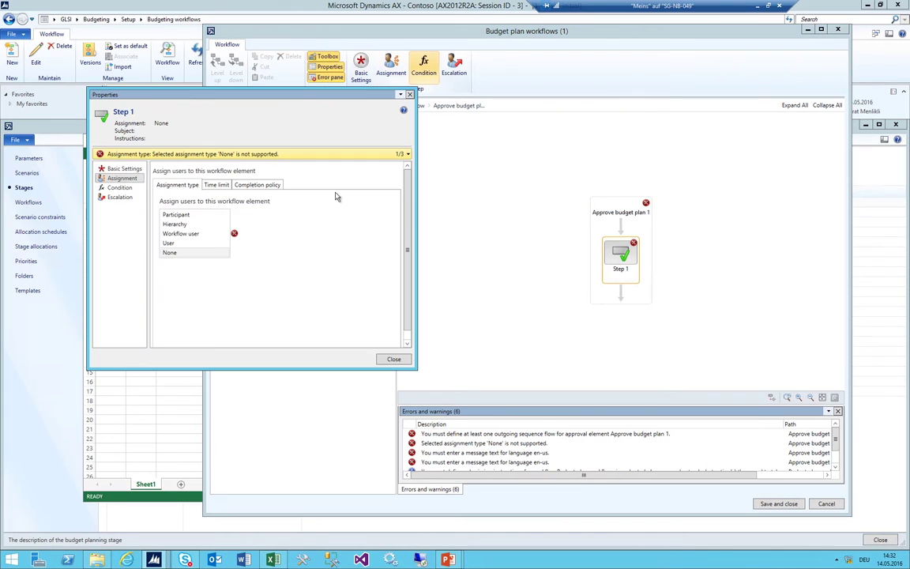
left_click(111, 169)
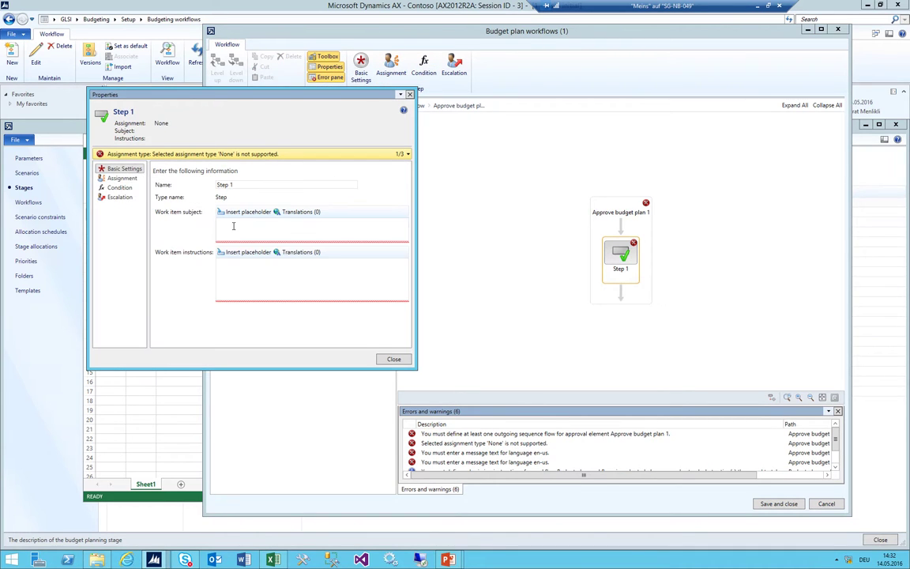
type("Please approve")
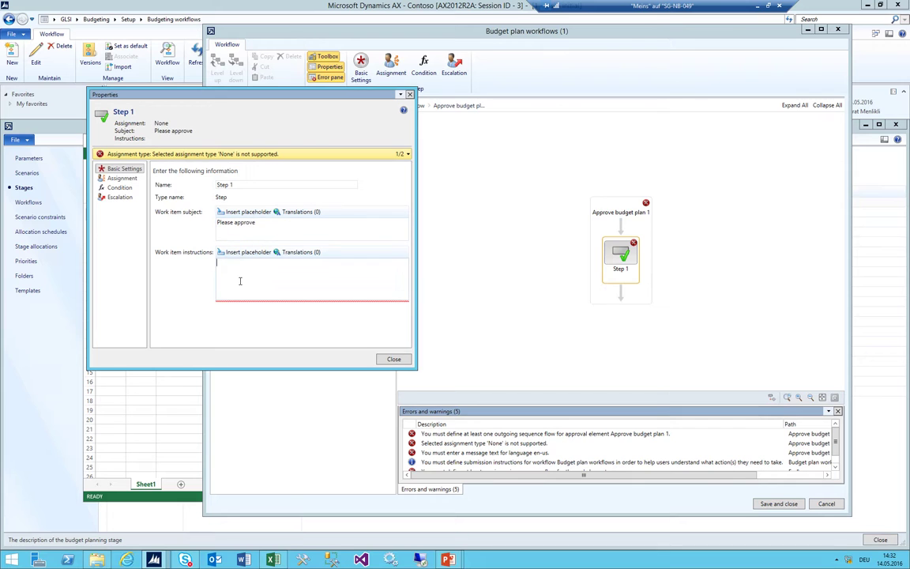
type("Please APprove")
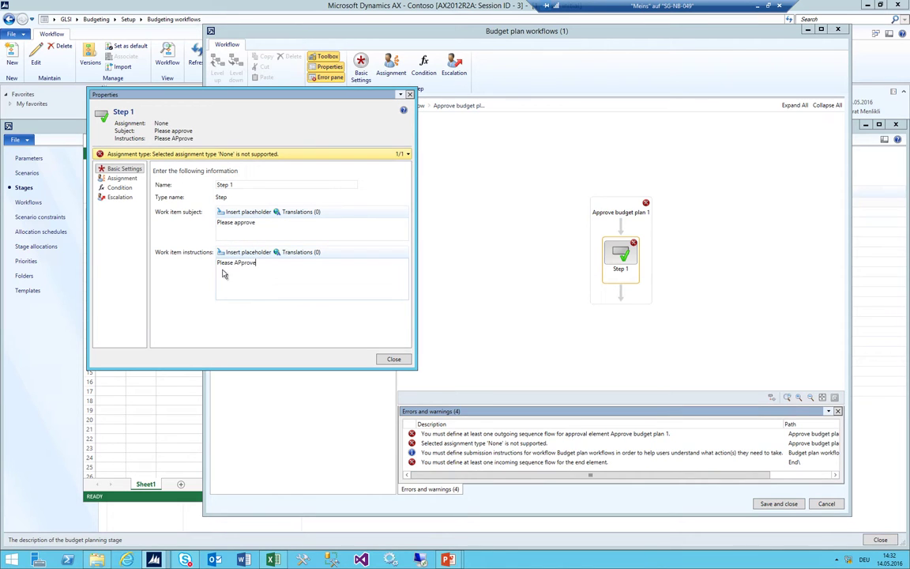
left_click(246, 185)
type("Approve")
Step: Assign the Approve step to participants by role, then bring the workflows list forward
left_click(113, 177)
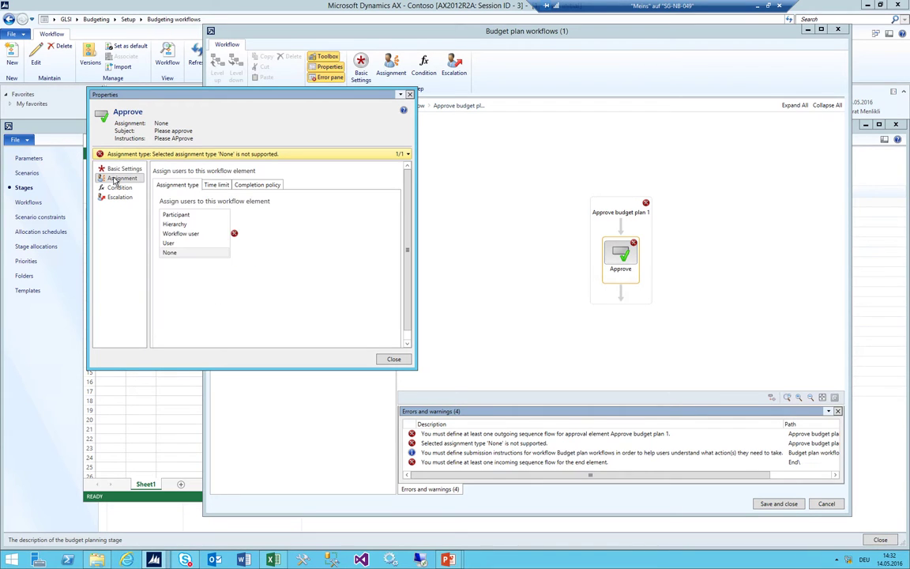
left_click(187, 217)
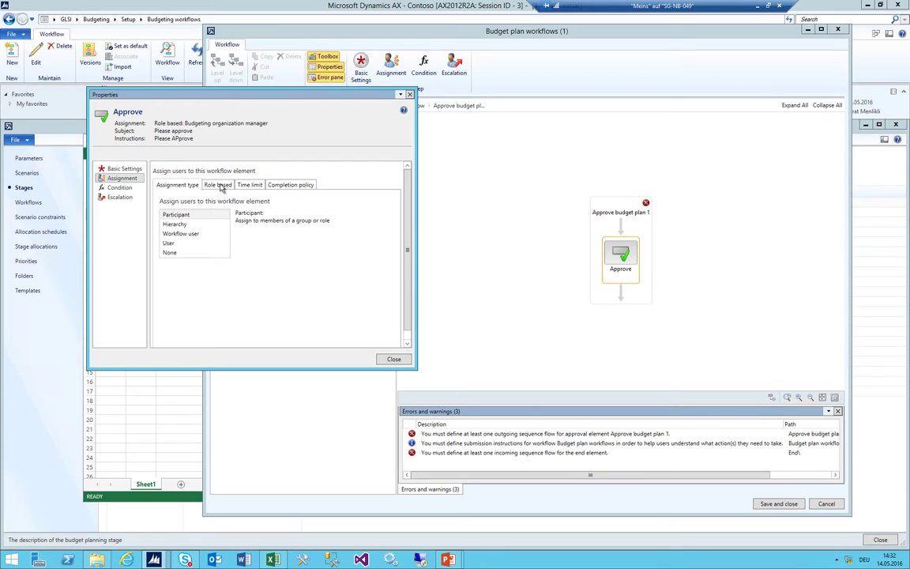
left_click(219, 185)
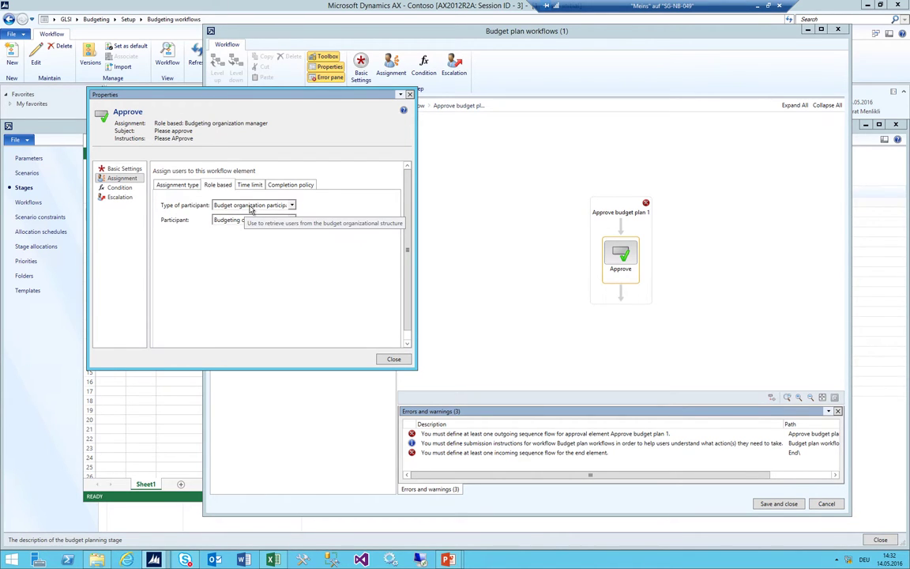
left_click(174, 184)
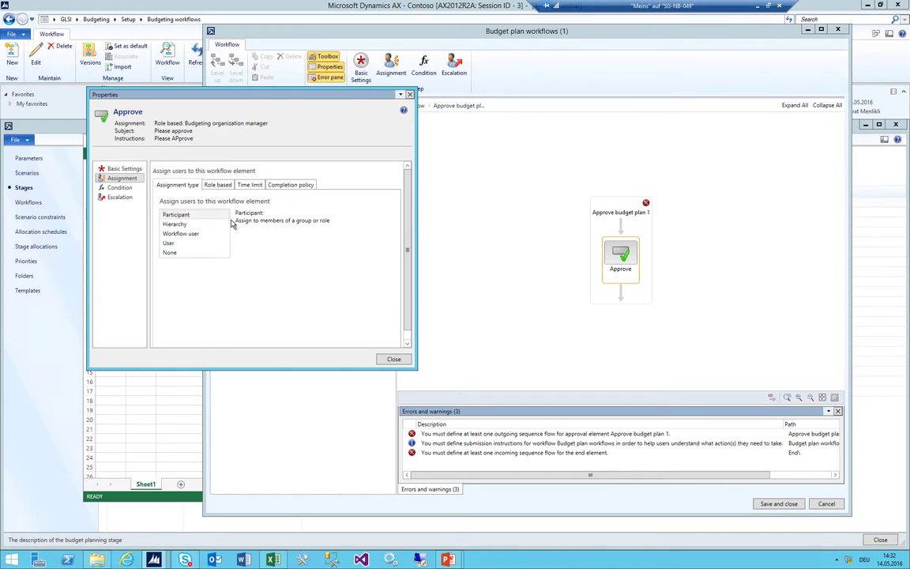
mouse_move(153, 559)
left_click(83, 472)
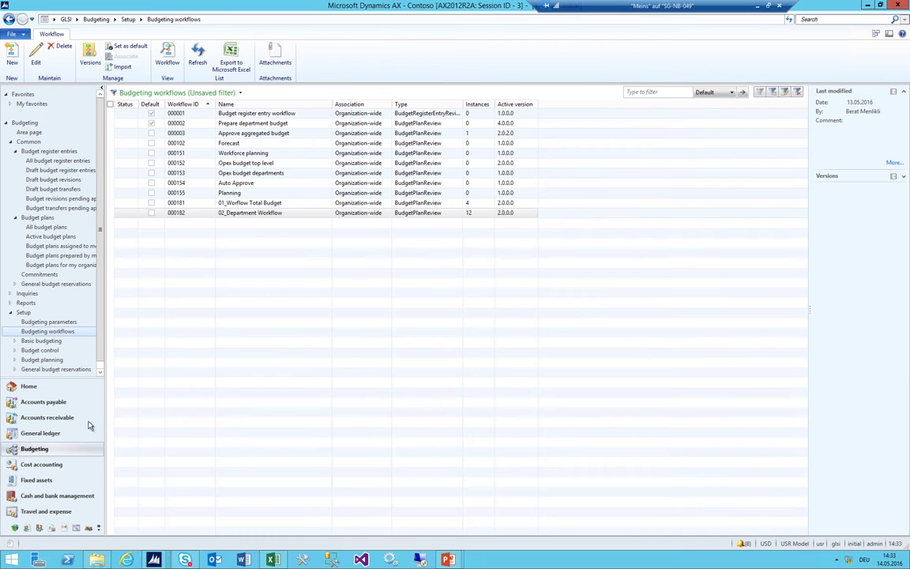
Step: View the Sales Budget Hierarchy GLSI and open SalesBudgetDepartment to see its manager
left_click(77, 19)
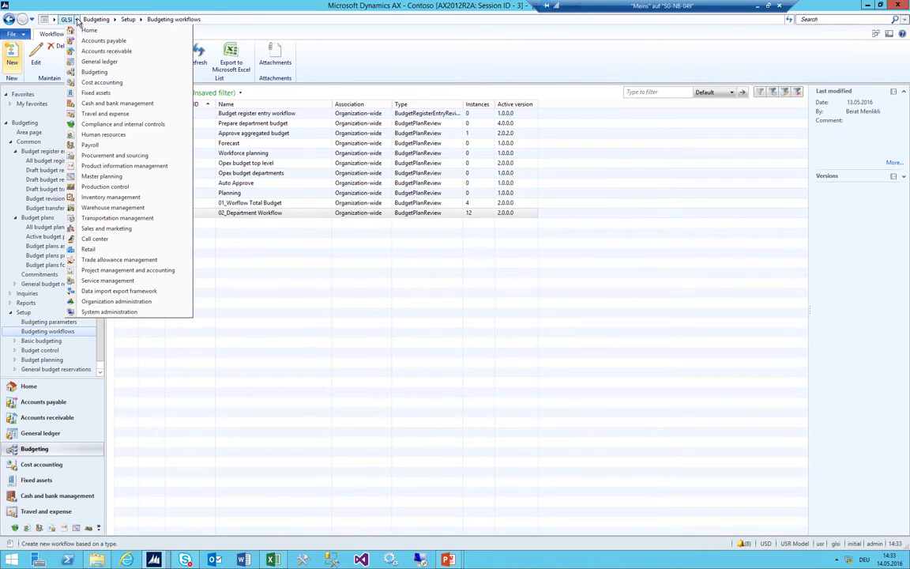
left_click(118, 302)
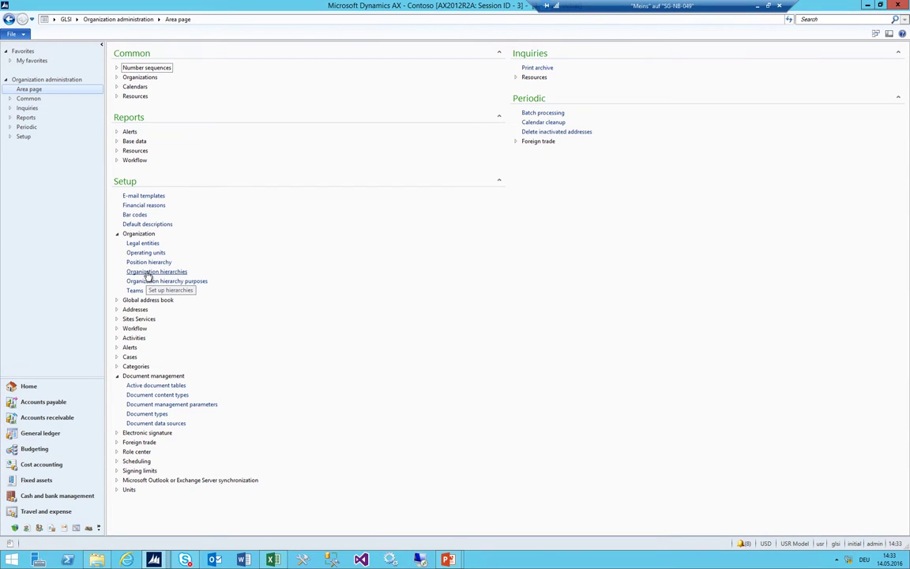
left_click(147, 273)
left_click(211, 228)
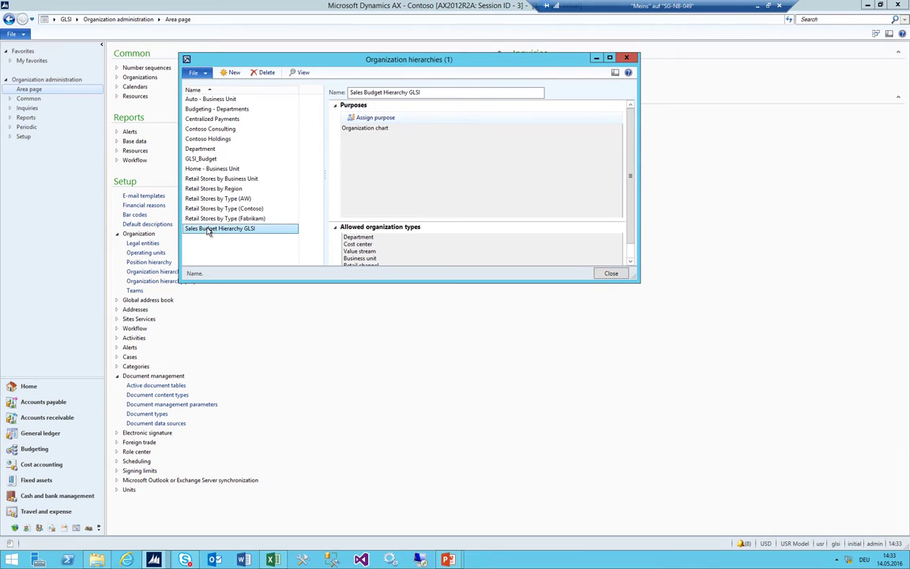
left_click(300, 71)
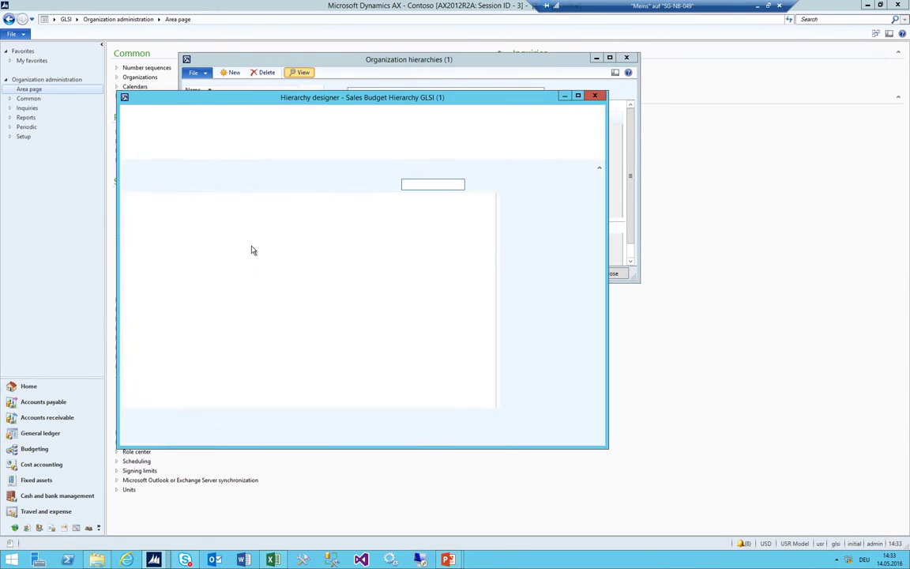
double_click(324, 232)
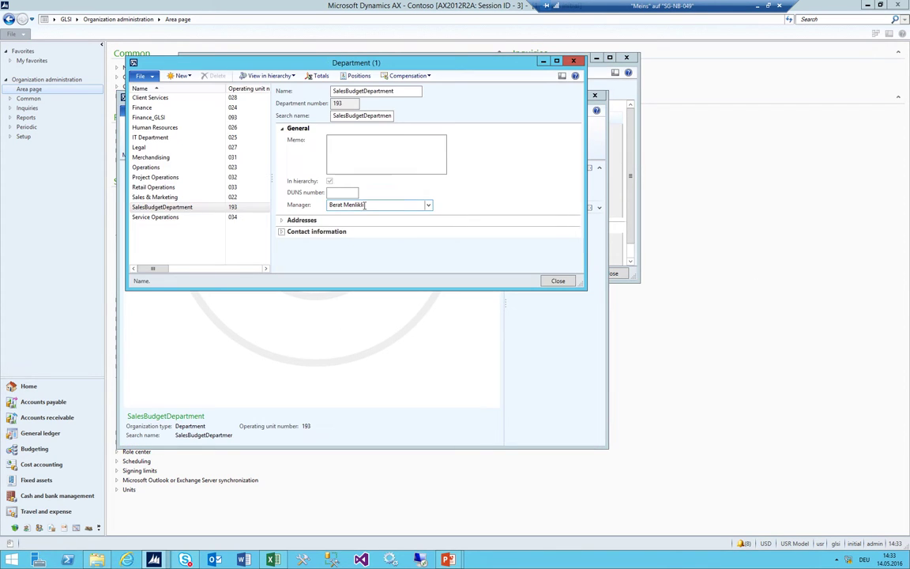
double_click(329, 205)
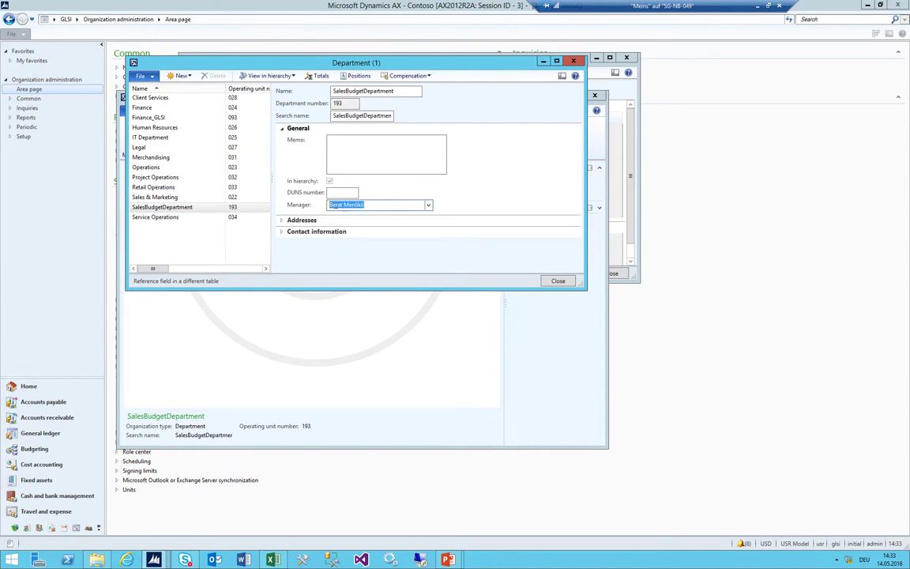
Step: Close the department and hierarchy forms and return to the Approve step's properties
key("Escape")
key("Escape")
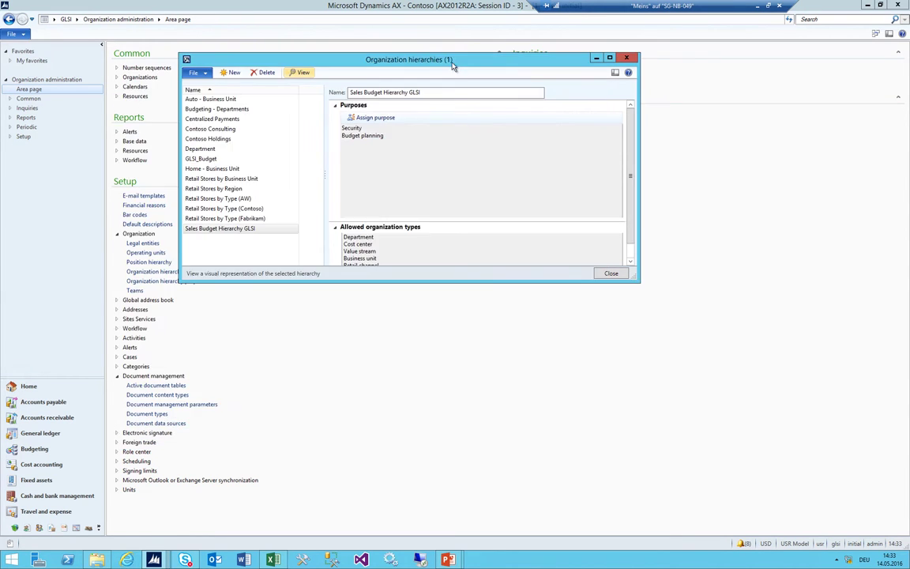
key("Escape")
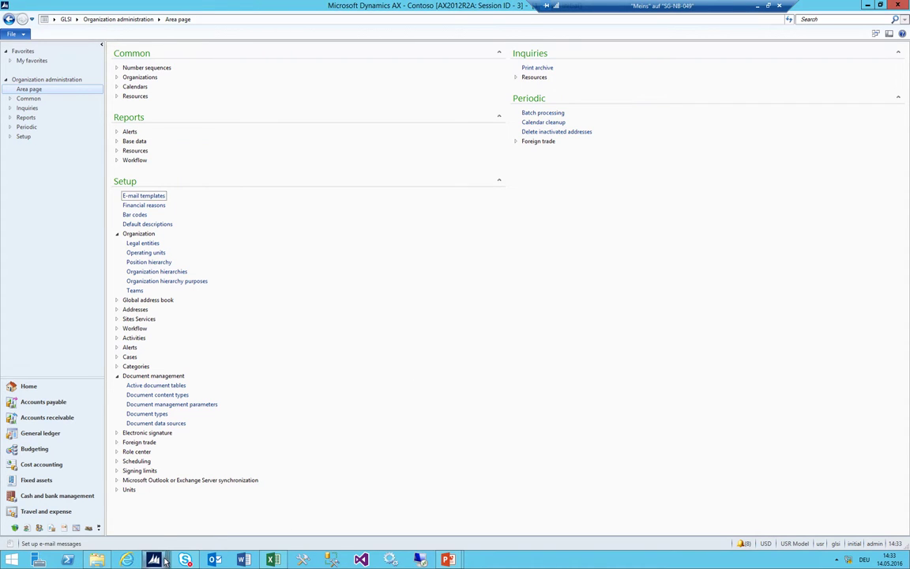
mouse_move(320, 517)
left_click(364, 507)
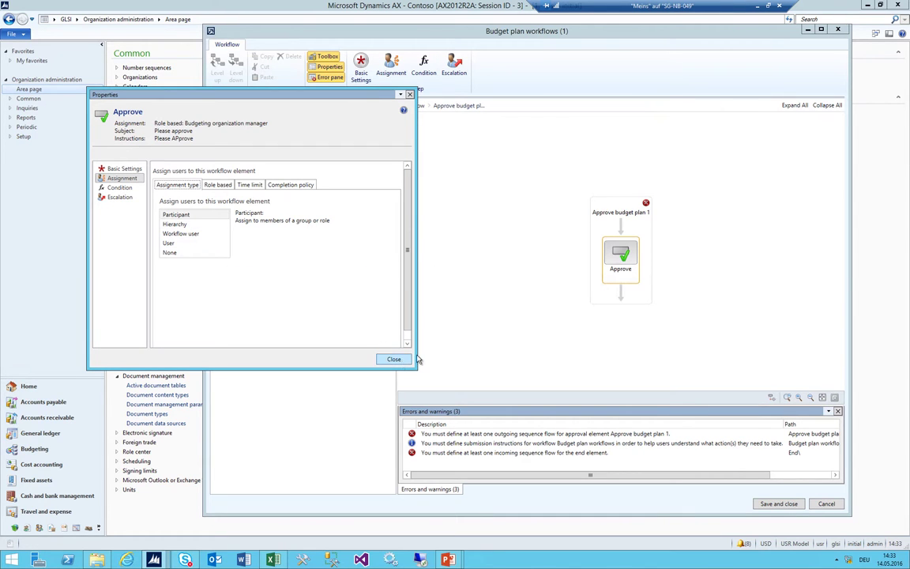
key("alt+Tab")
Step: Bring the workflow designer back, select the approval element and return to the full workflow
mouse_move(171, 558)
left_click(370, 508)
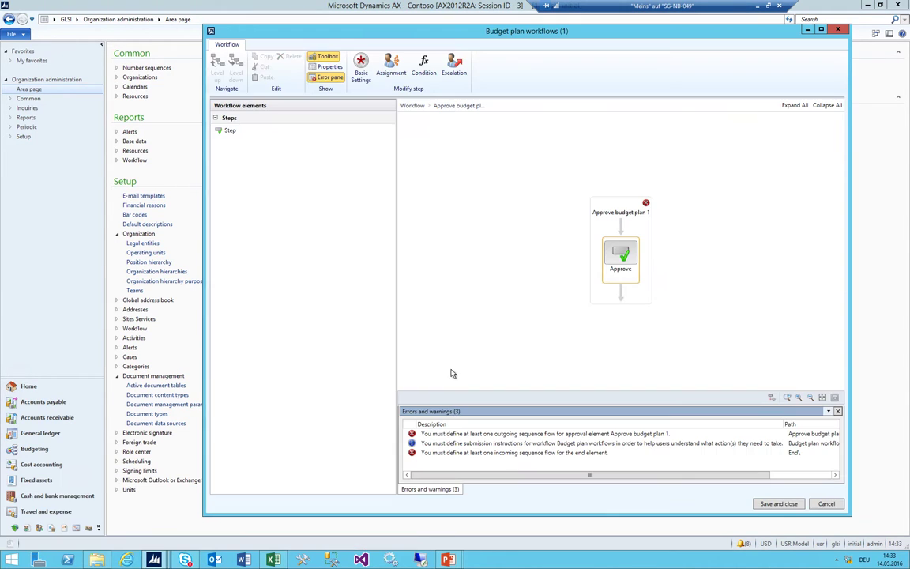
left_click(635, 206)
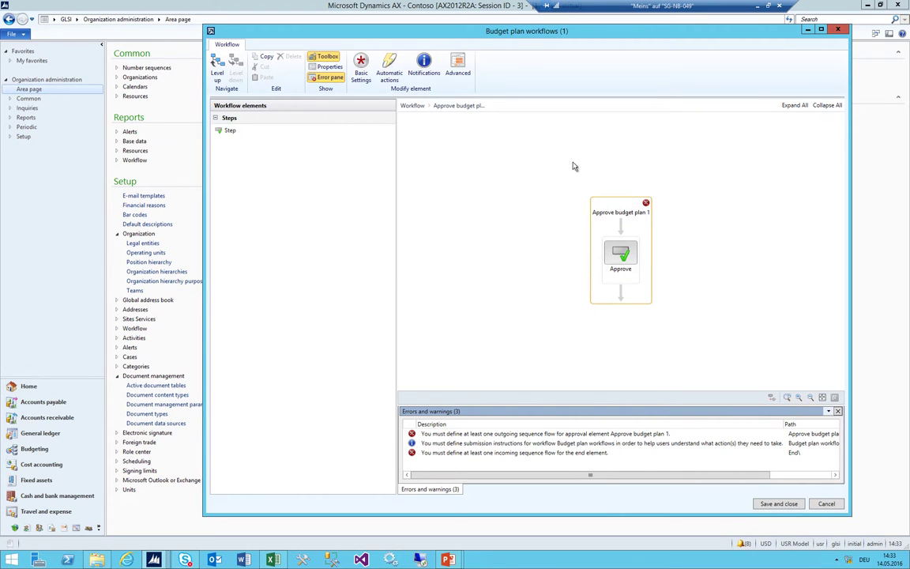
left_click(414, 106)
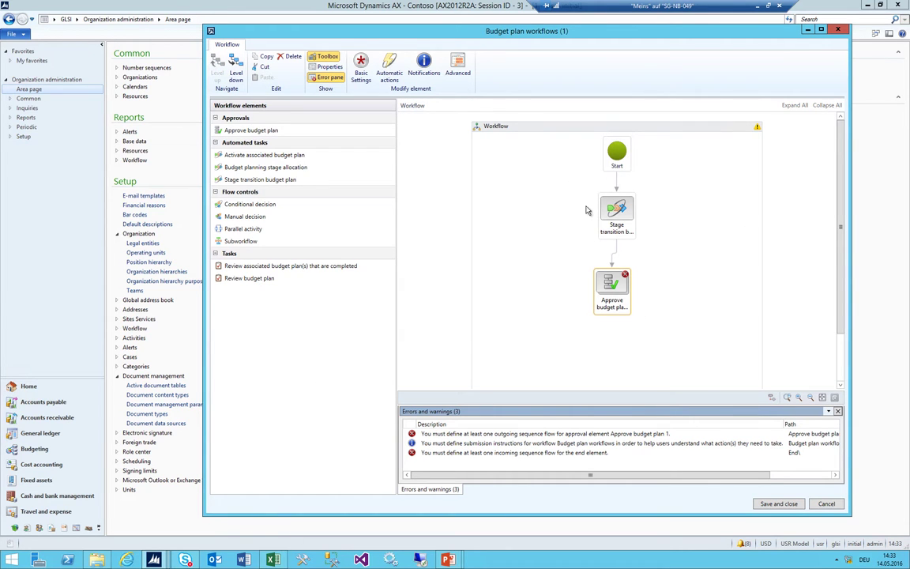
Step: Maximize the workflow designer, then bring the Excel Book1 stage list to the front
double_click(757, 28)
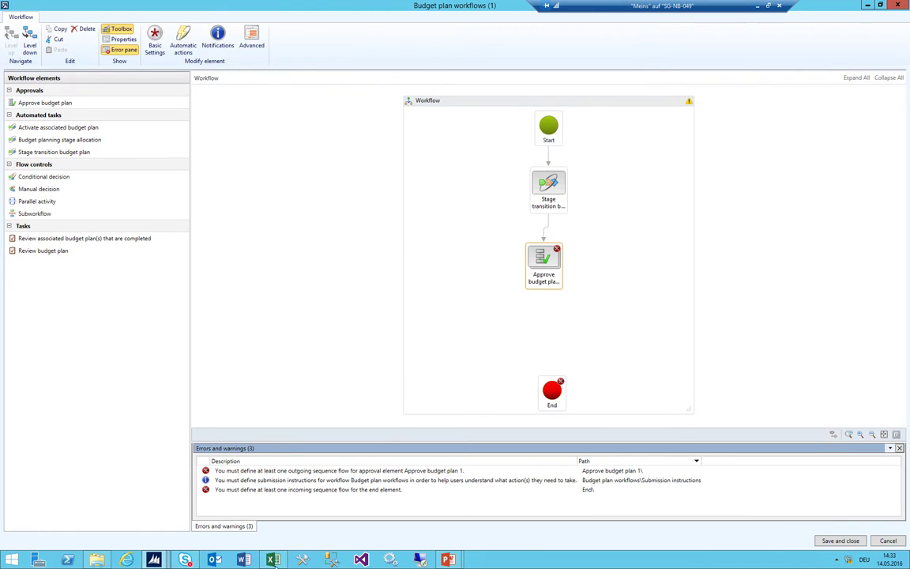
left_click(154, 561)
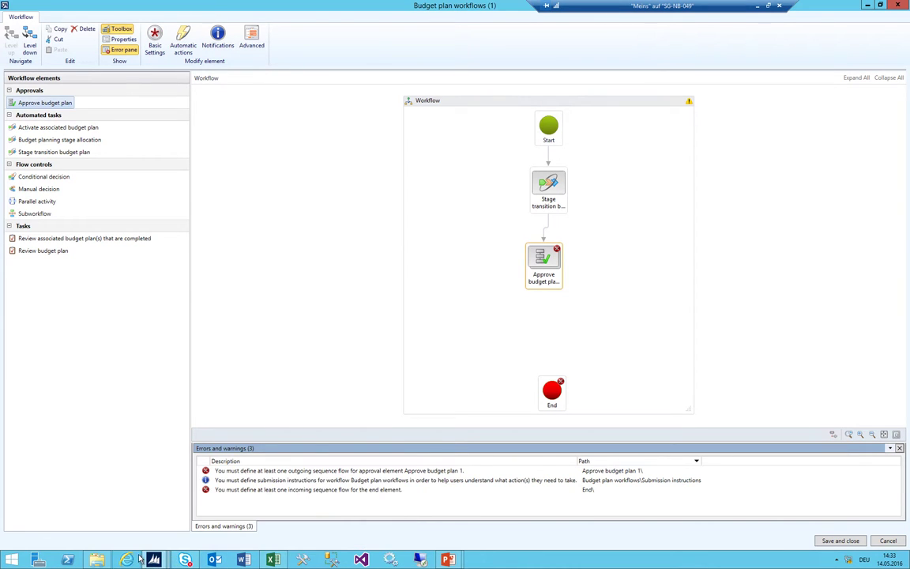
left_click(272, 560)
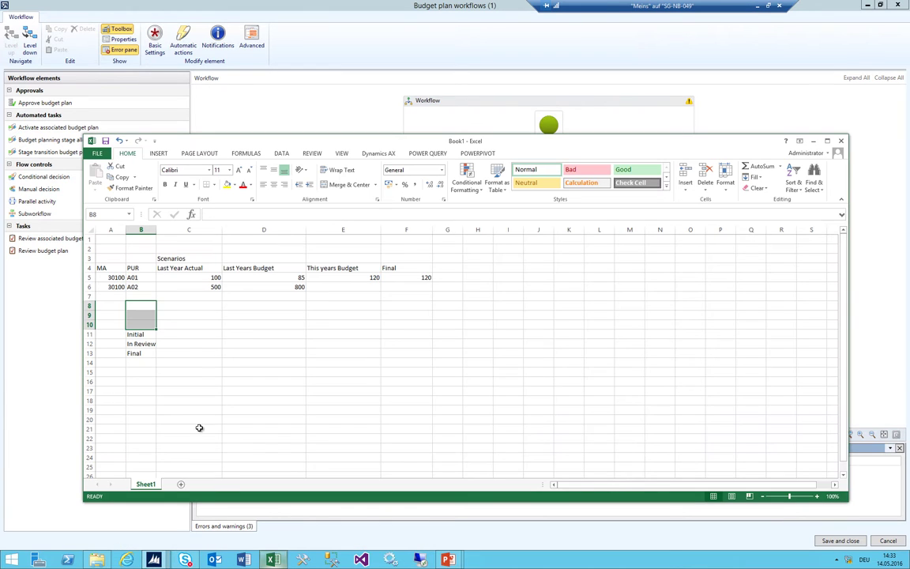
Step: Narrow the Excel window beside the workflow diagram and check the In Review and Final stage names
left_click(139, 344)
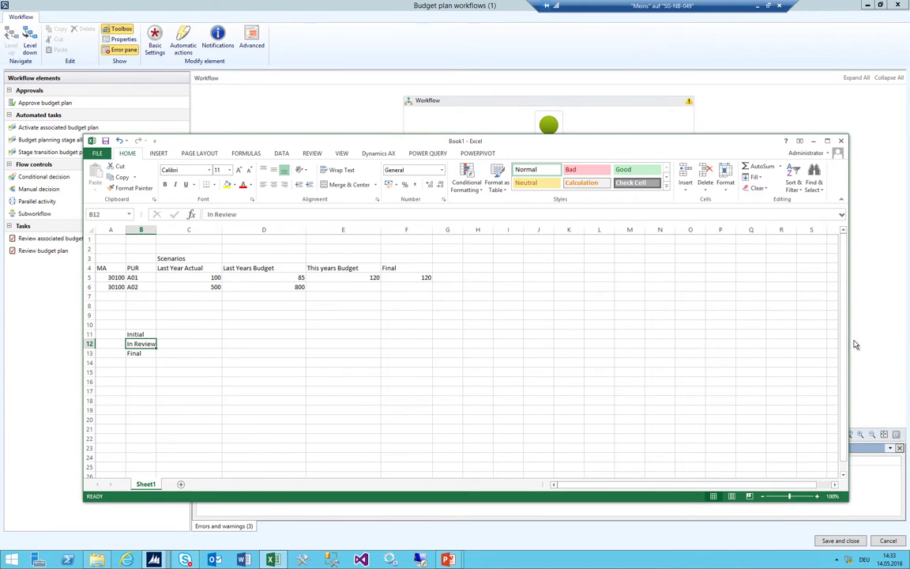
left_click_drag(849, 338, 470, 325)
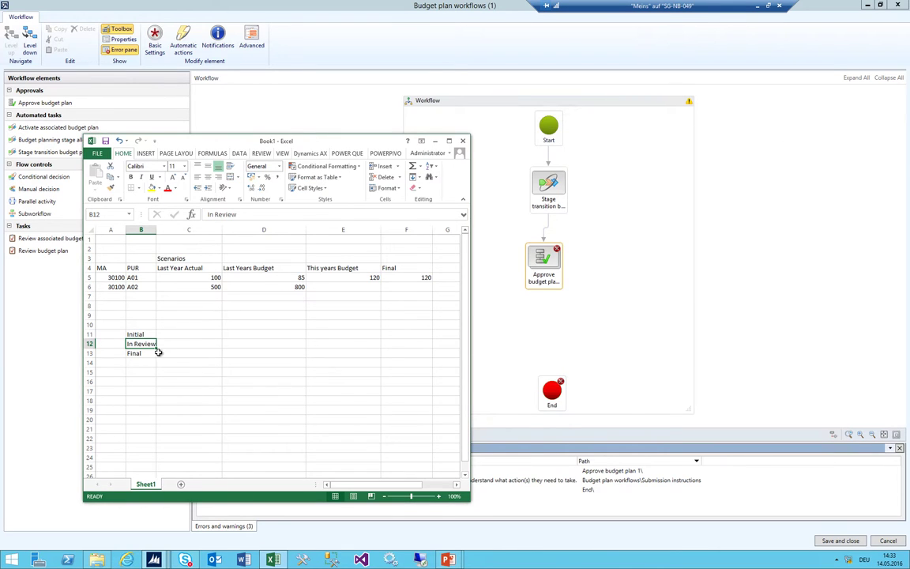
key("shift+Down")
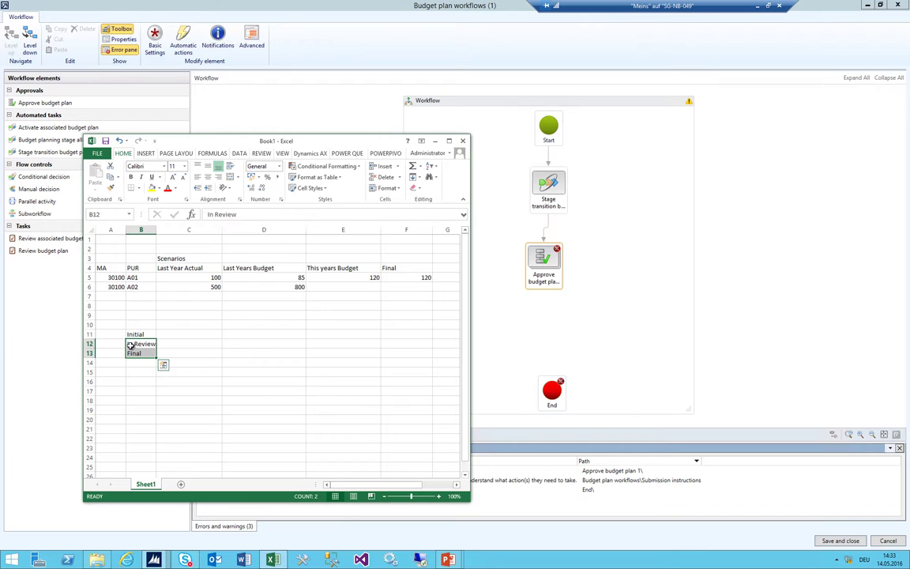
left_click(130, 345)
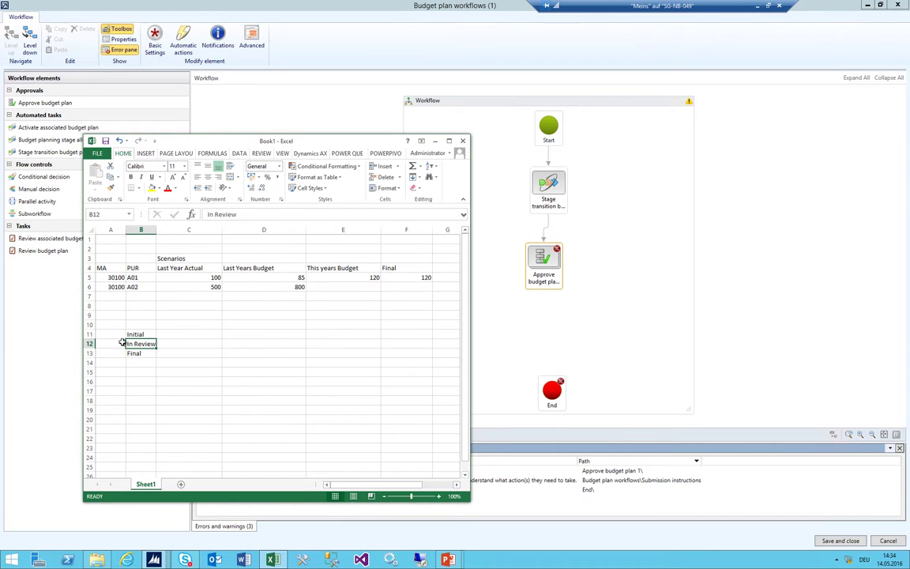
left_click(131, 354)
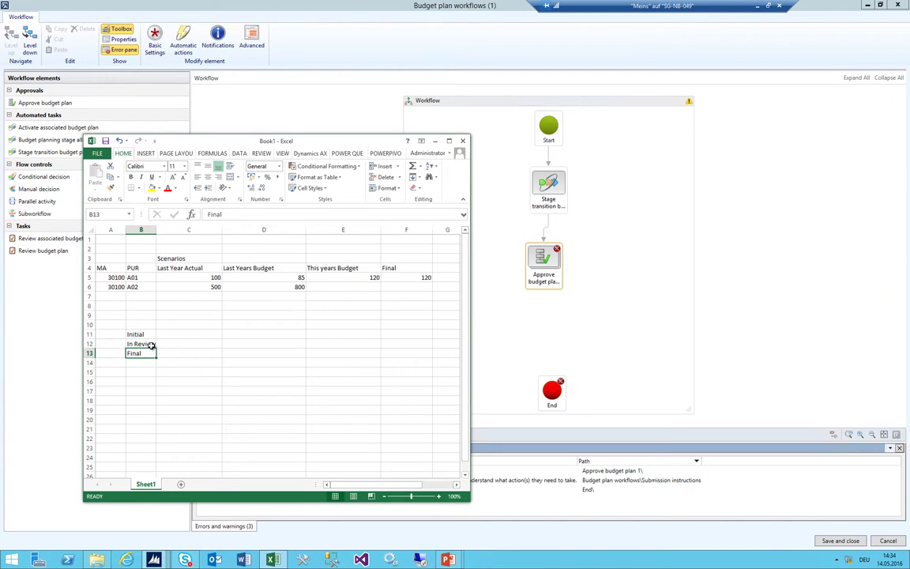
left_click(150, 343)
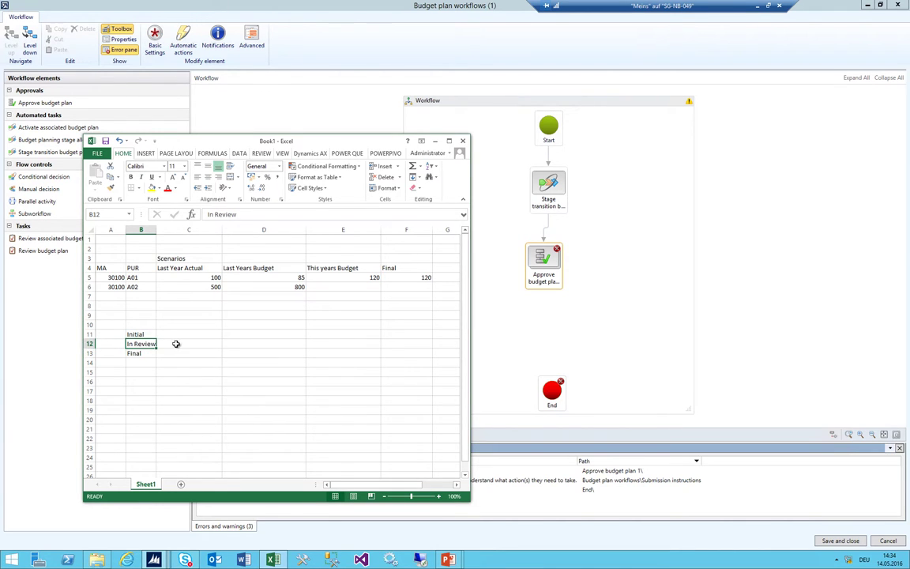
Step: Check the MA and PUR values in rows 5–6 and the Final name, then return to the workflow editor
left_click_drag(110, 277, 146, 287)
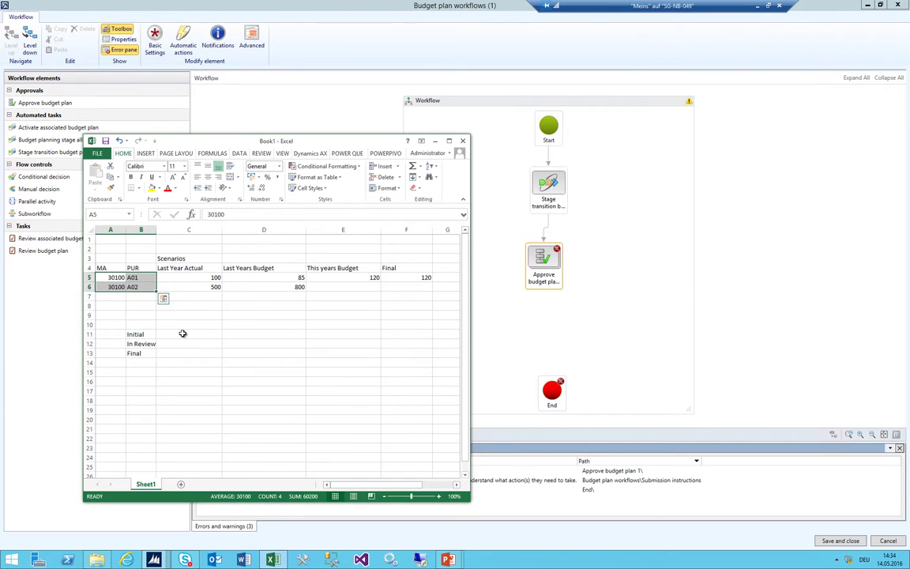
left_click(134, 353)
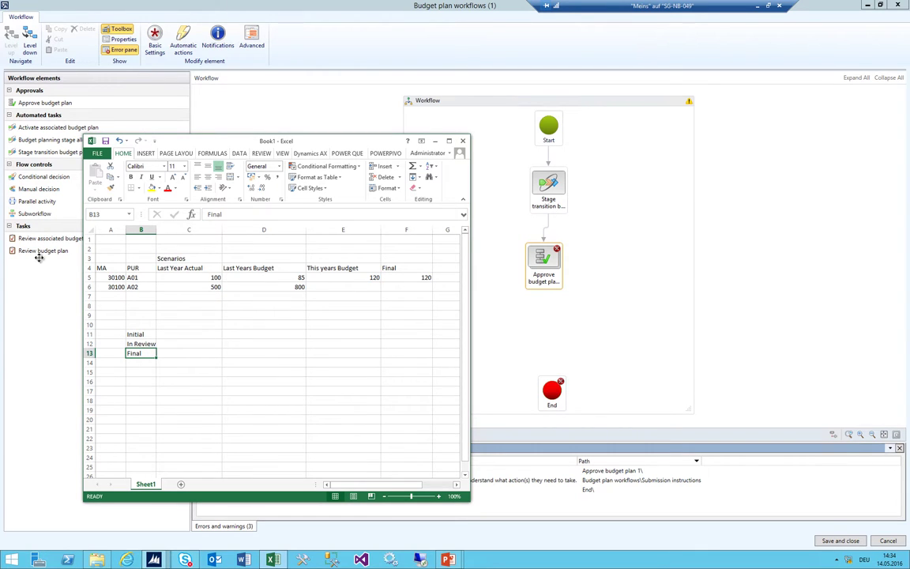
left_click(49, 143)
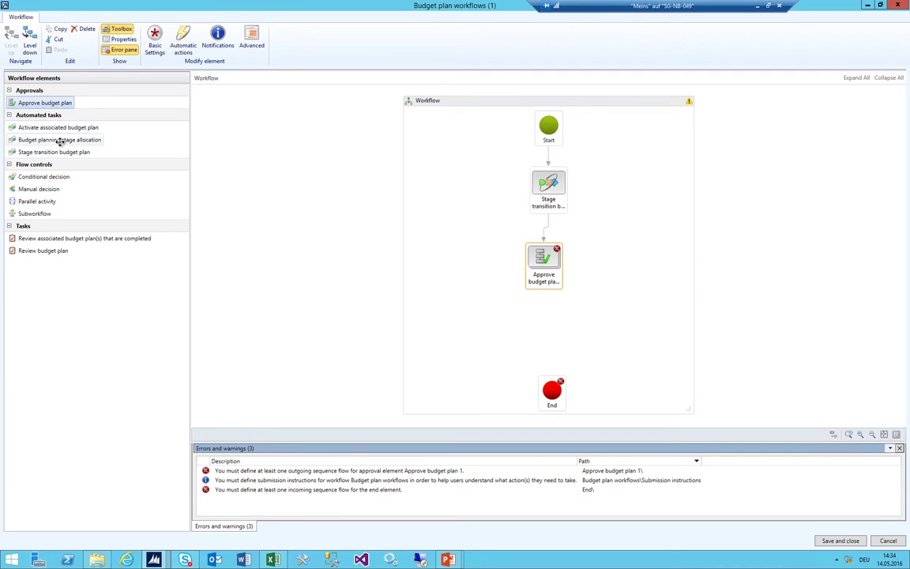
Step: Place a budget planning stage allocation step and connect the approval step to it
left_click(61, 141)
left_click_drag(60, 145, 548, 228)
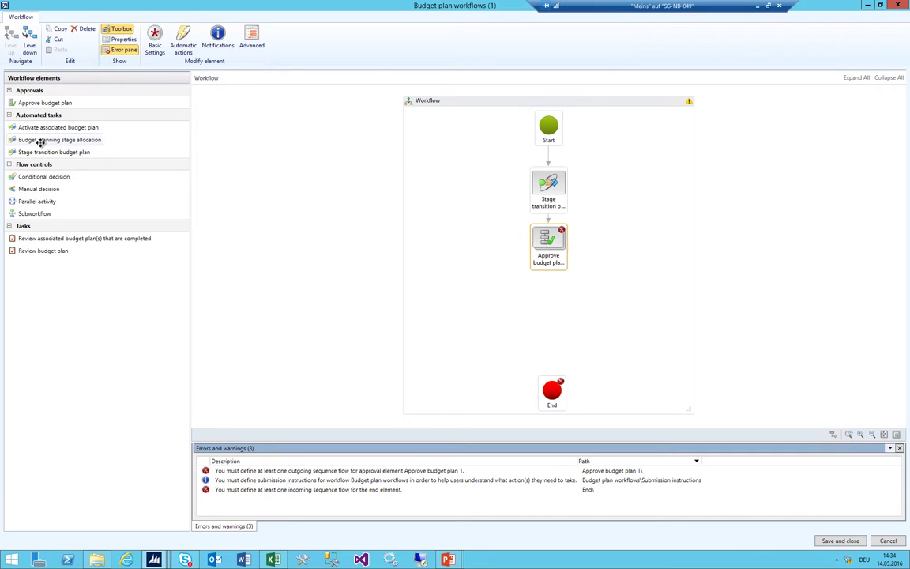
left_click_drag(40, 143, 484, 284)
mouse_move(531, 250)
left_mouse_down()
mouse_move(468, 228)
mouse_move(439, 251)
mouse_move(478, 269)
mouse_move(481, 302)
left_mouse_up()
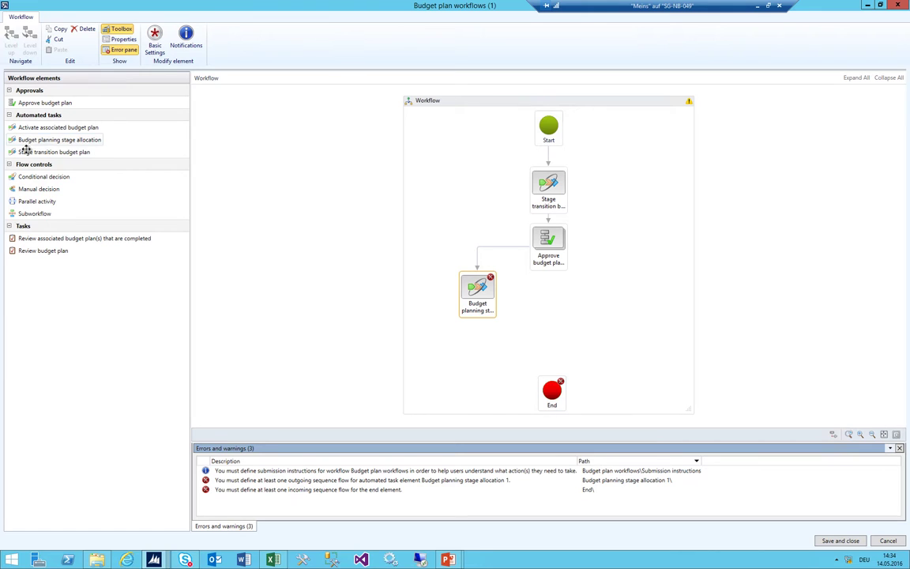
Step: Add a second stage transition step after the allocation and select its current name in Properties
key("alt+Tab")
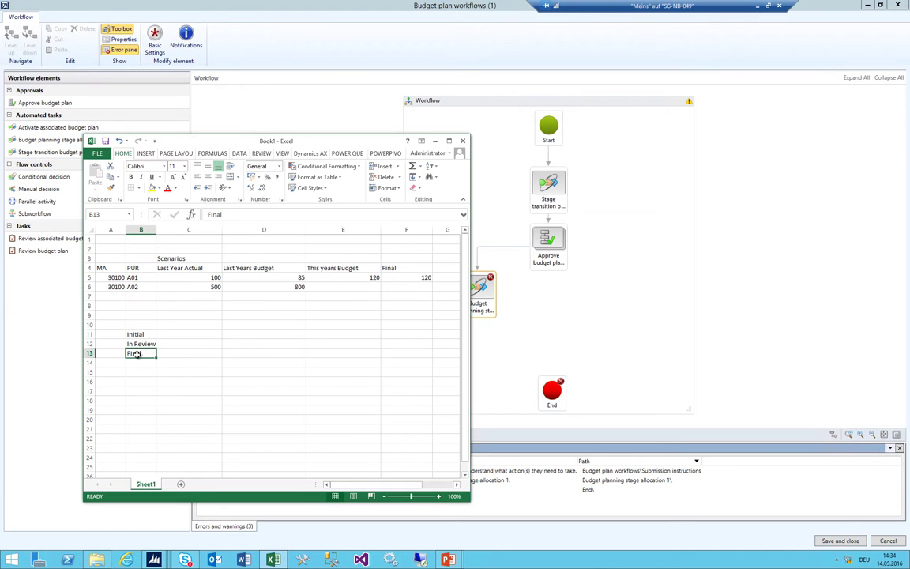
left_click(139, 345)
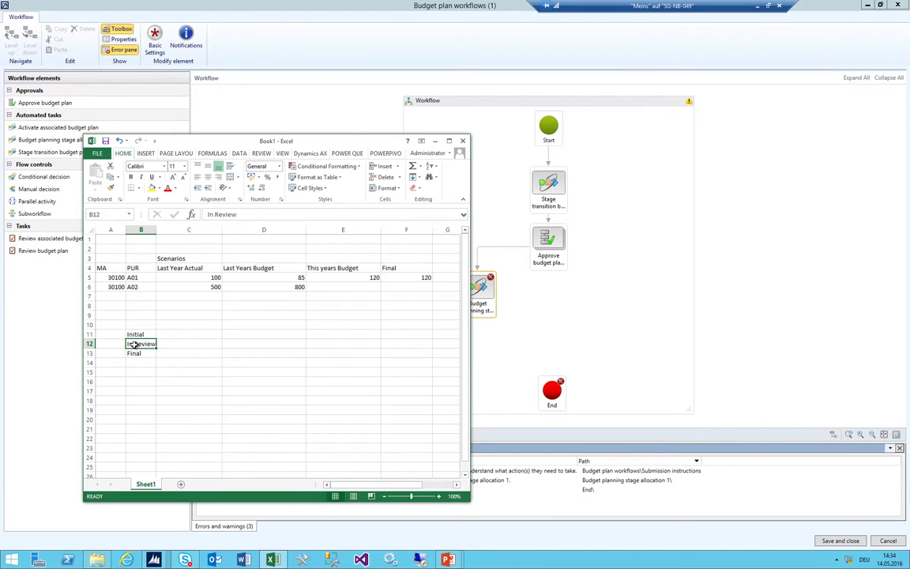
left_click(40, 156)
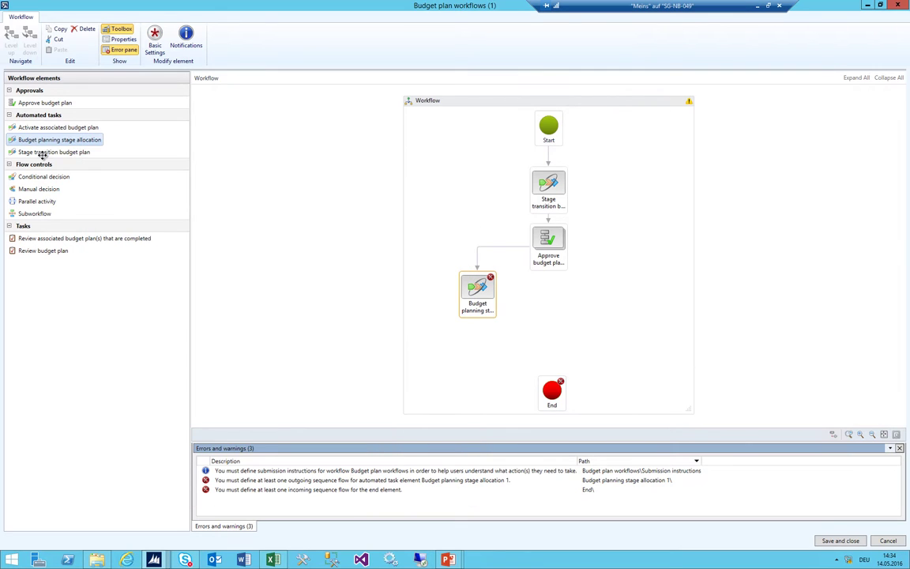
left_click_drag(507, 275, 552, 391)
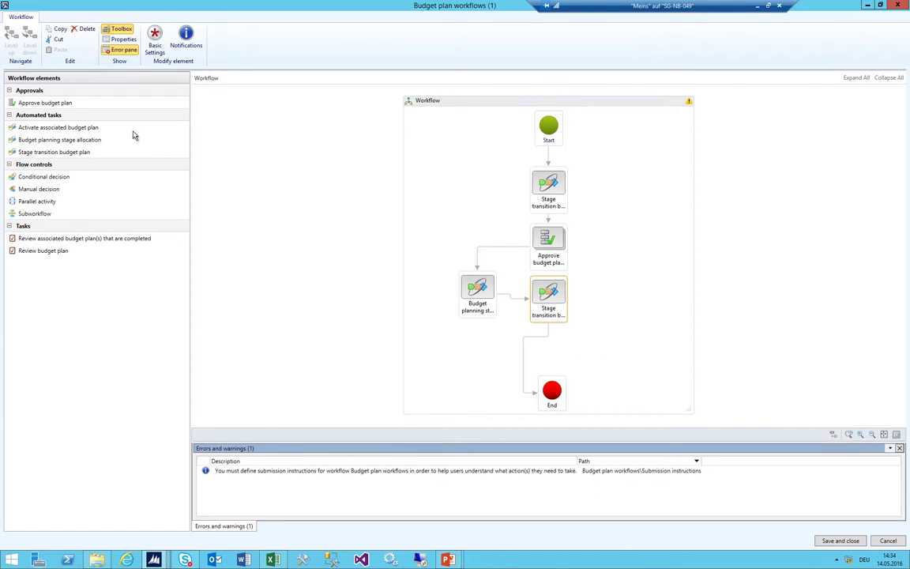
left_click(123, 38)
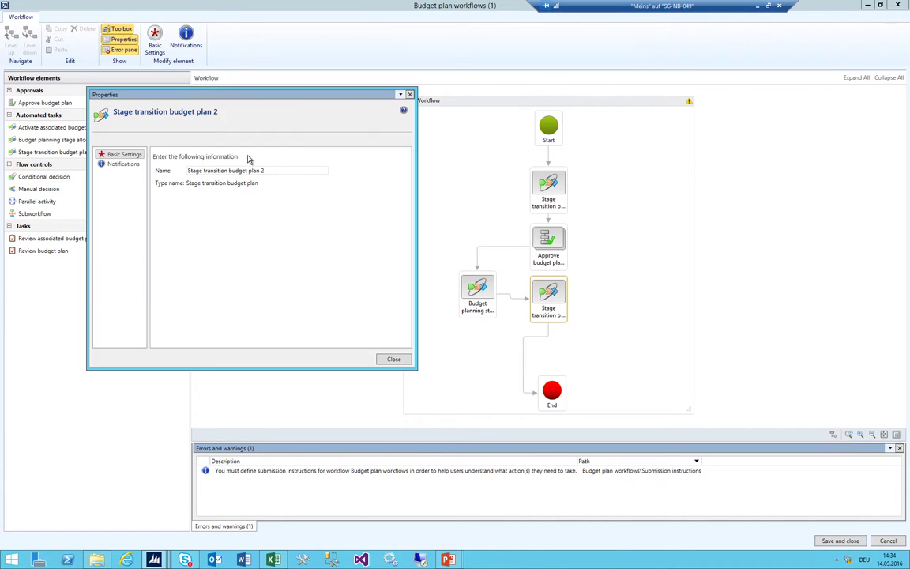
left_click_drag(280, 173, 16, 170)
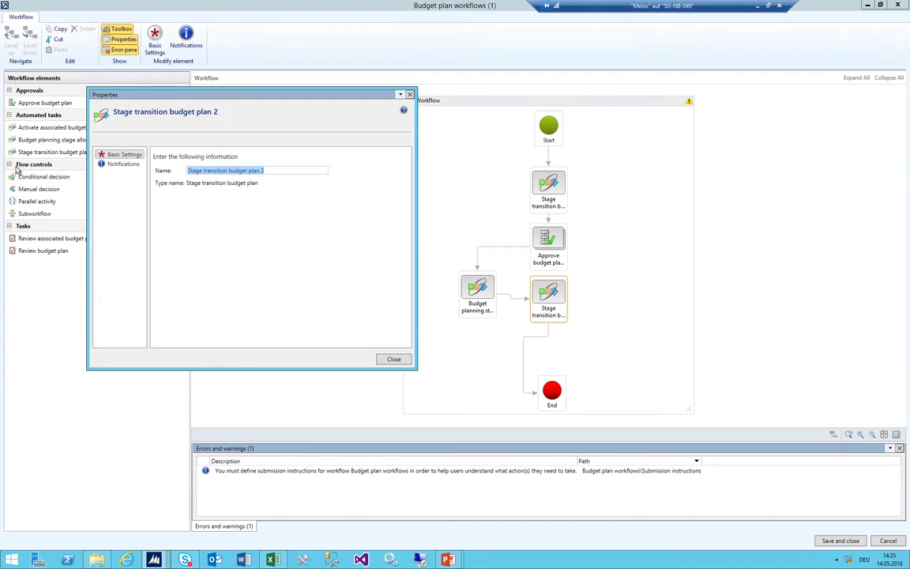
Step: Name the second stage transition step 'Sales Budget Workflow'
type("MY Sale")
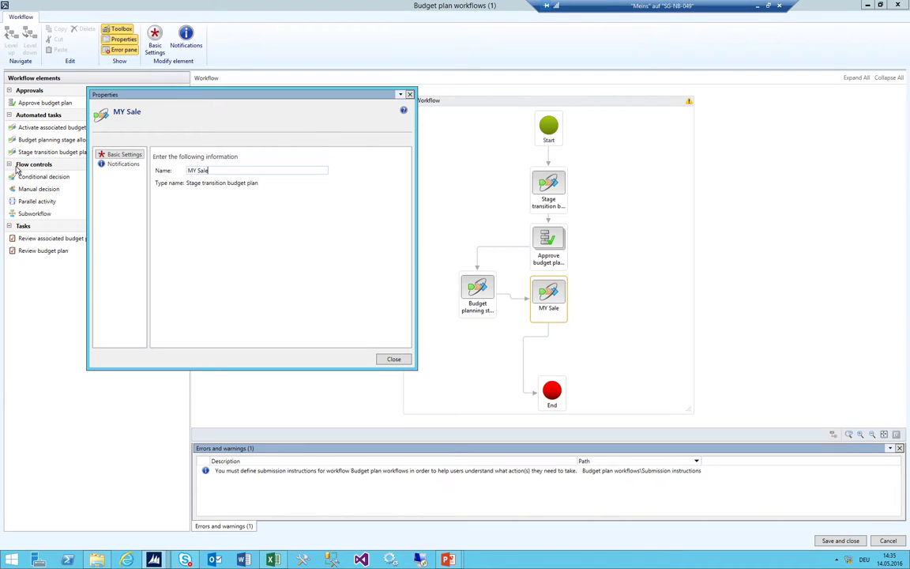
key("BackSpace")
key("BackSpace")
key("BackSpace")
key("BackSpace")
key("BackSpace")
key("BackSpace")
key("BackSpace")
type("Sales BUdg")
key("BackSpace")
key("BackSpace")
key("BackSpace")
type("udge")
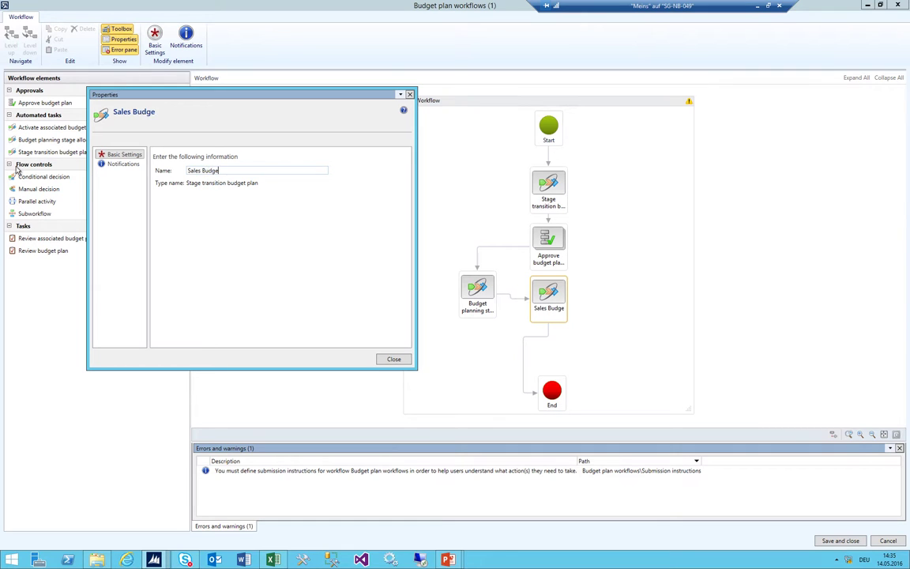
type("t Workflow")
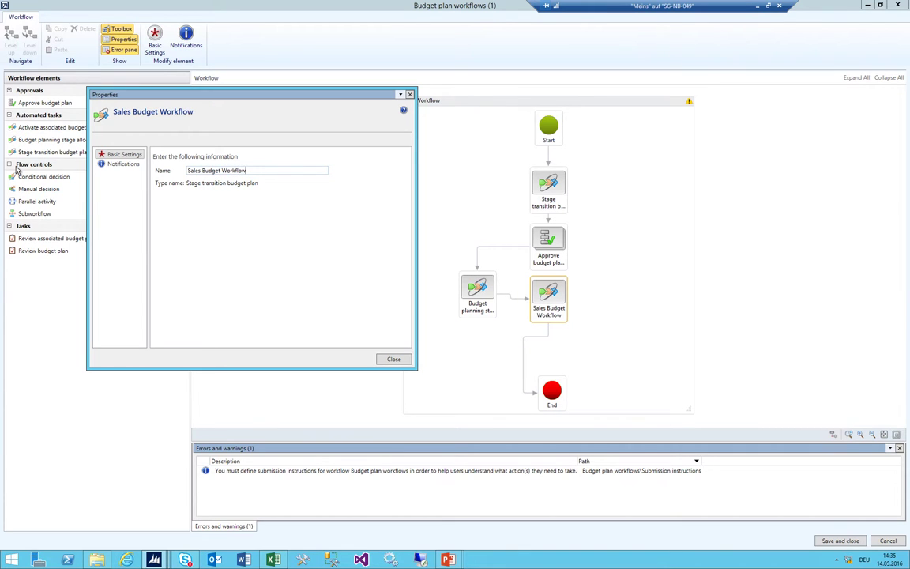
left_click(395, 360)
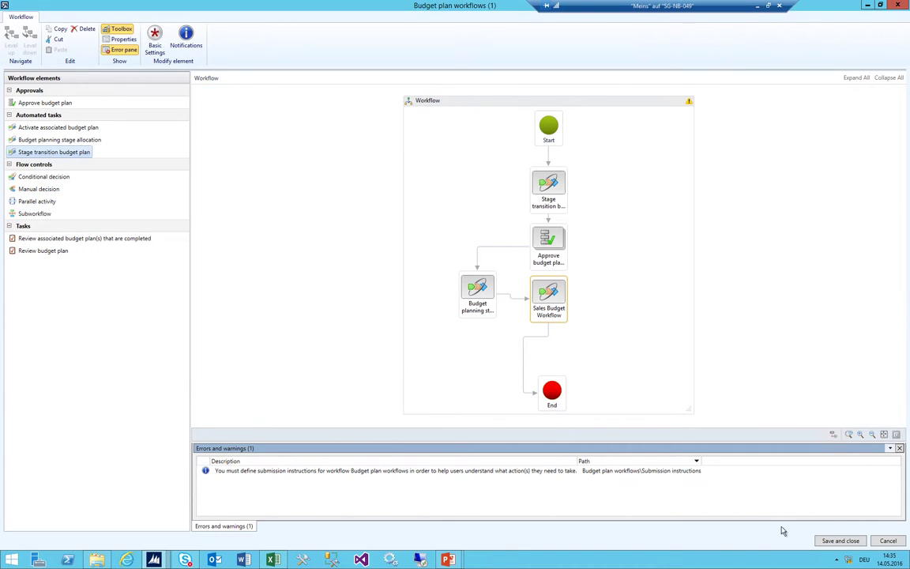
Step: Save and close the workflow, choosing not to activate the new version
left_click(840, 541)
left_click(491, 336)
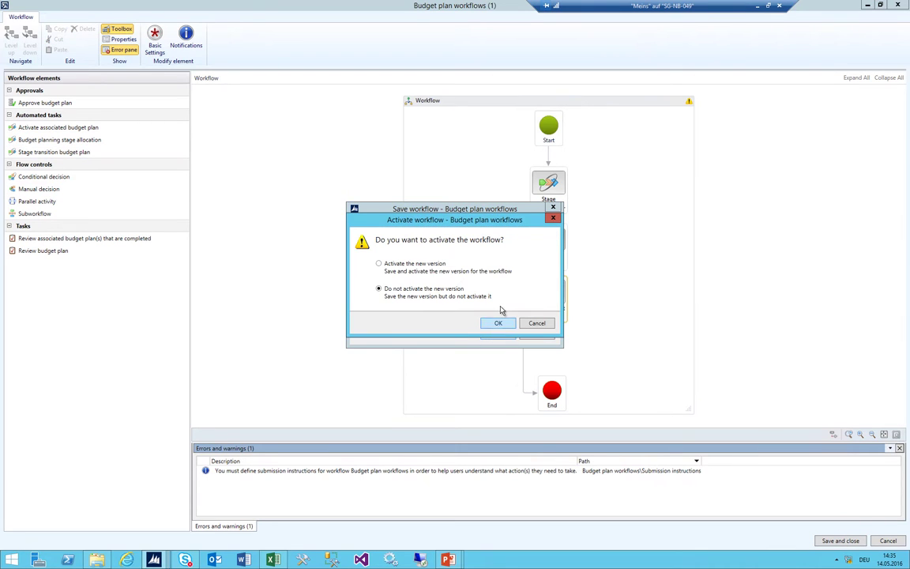
left_click(499, 324)
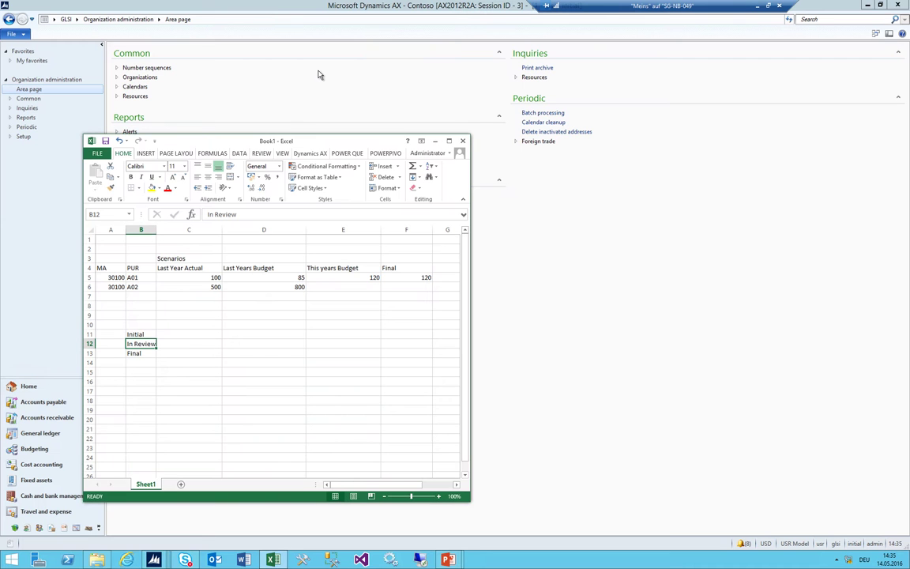
Step: Bring up the Budget planning configuration window and show its Workflows list, including 01_Total Budget
left_click(221, 353)
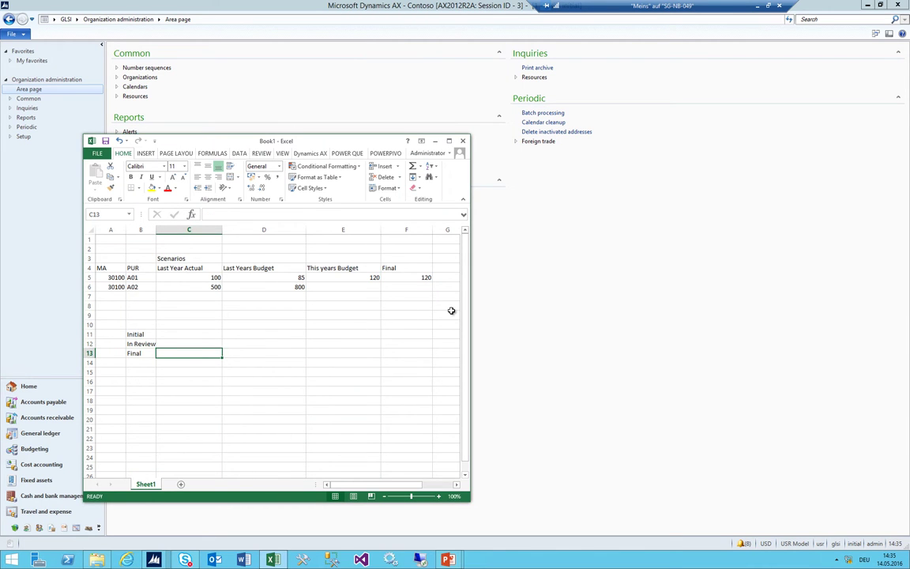
left_click(524, 311)
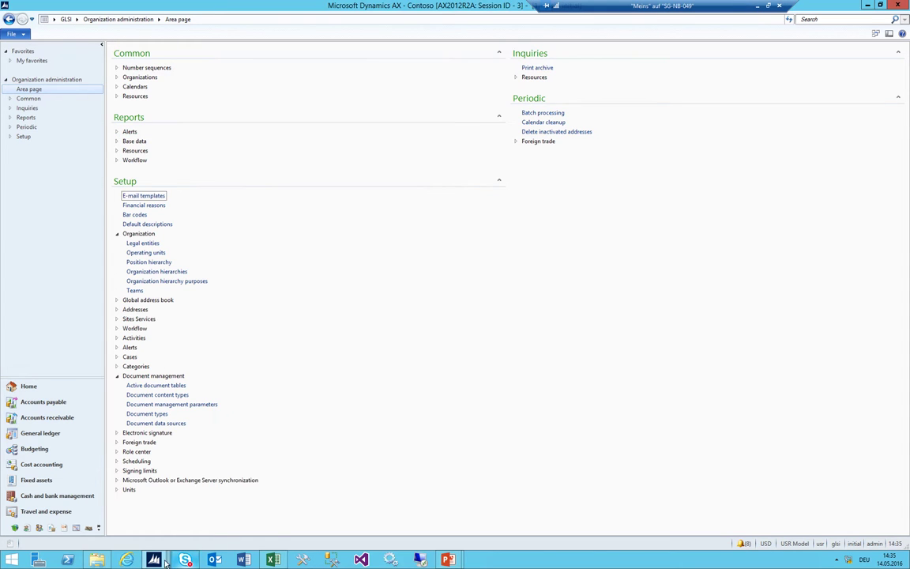
mouse_move(154, 560)
left_click(287, 487)
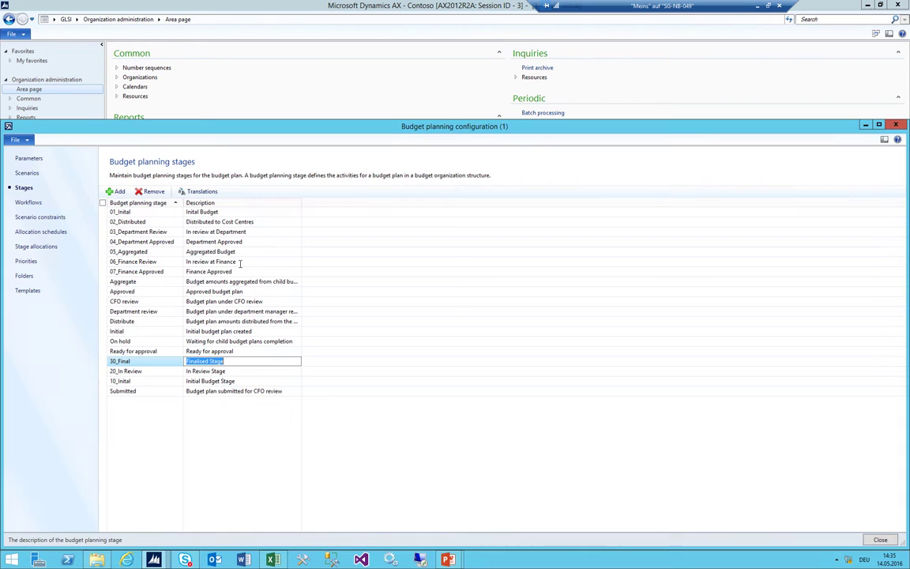
left_click(32, 204)
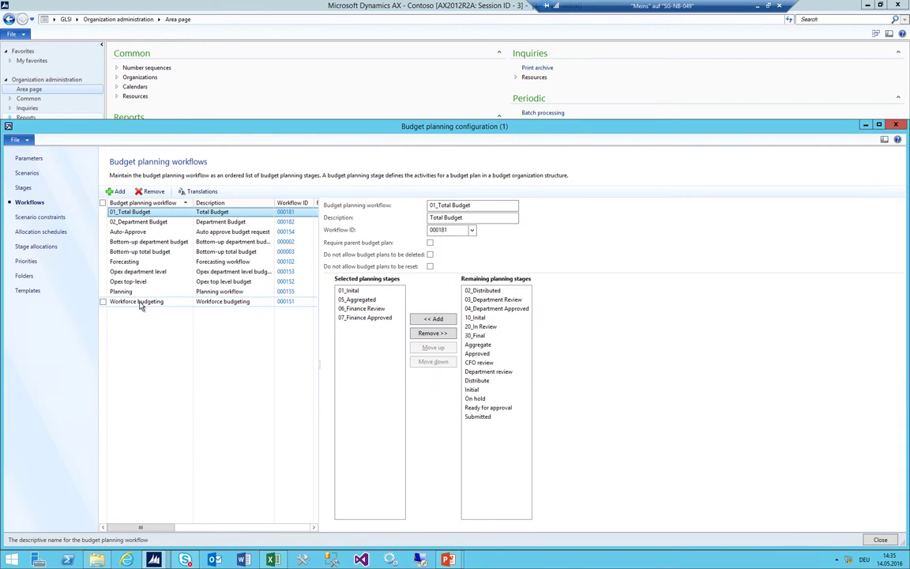
Step: Add a new budget planning workflow named 10_Sales Budget with description 'Sales Budget Workflow'
left_click(139, 303)
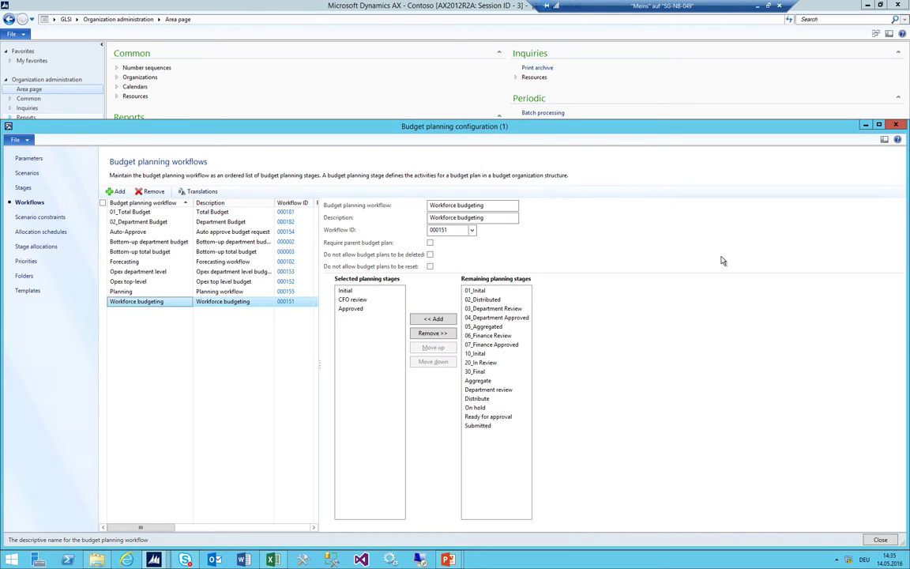
key("ctrl+n")
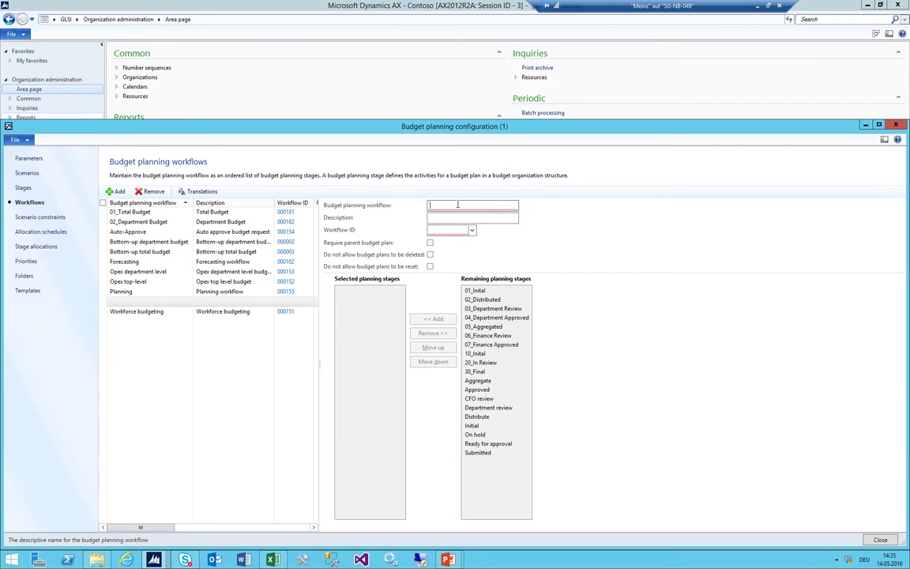
type("Sales Budget")
key("Tab")
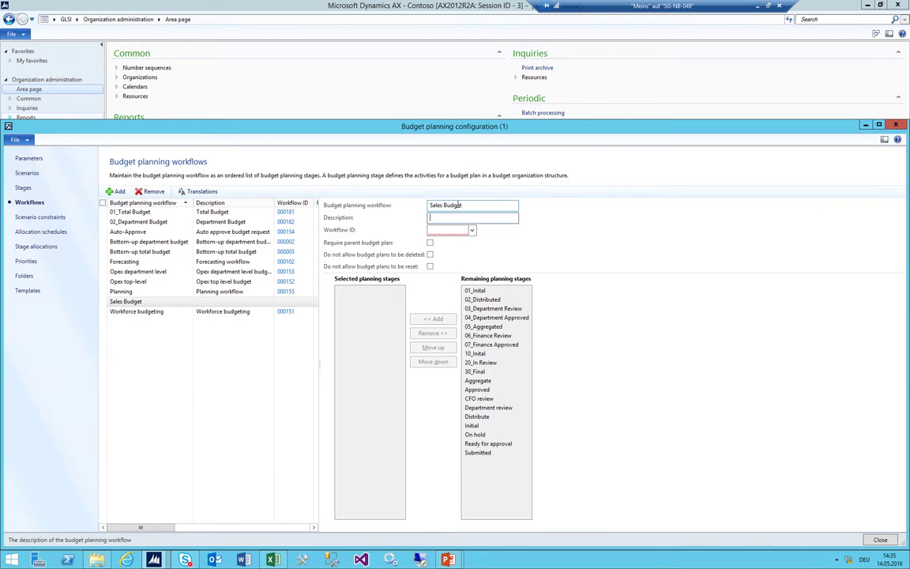
left_click(459, 205)
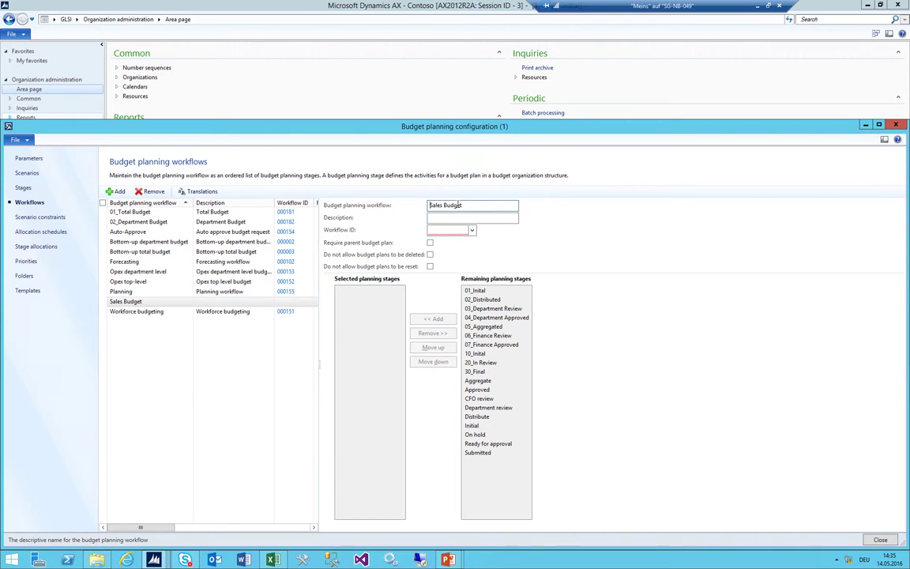
type("10_")
key("Tab")
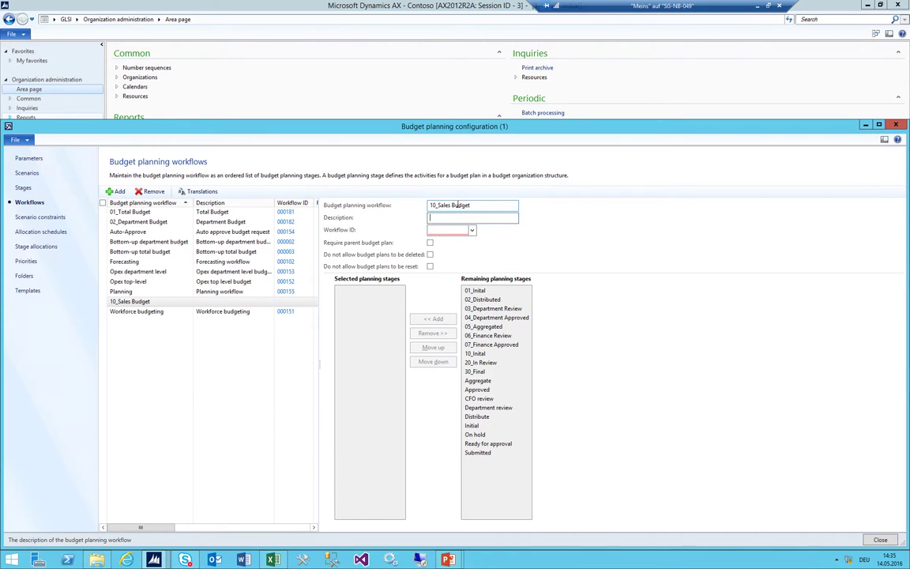
type("Sales Budget Workflow")
key("Tab")
Step: Assign workflow ID 000183 to the 10_Sales Budget workflow
key("alt+Down")
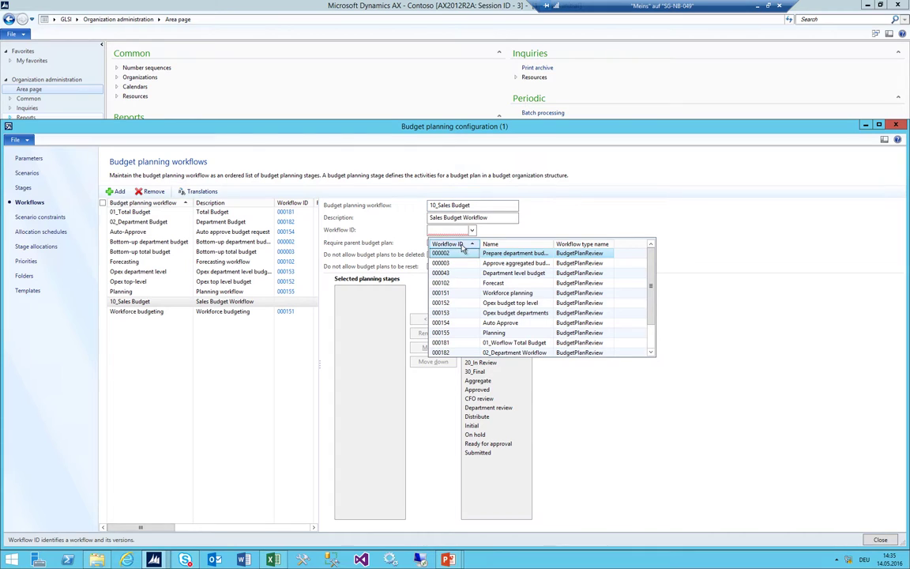
left_click(459, 246)
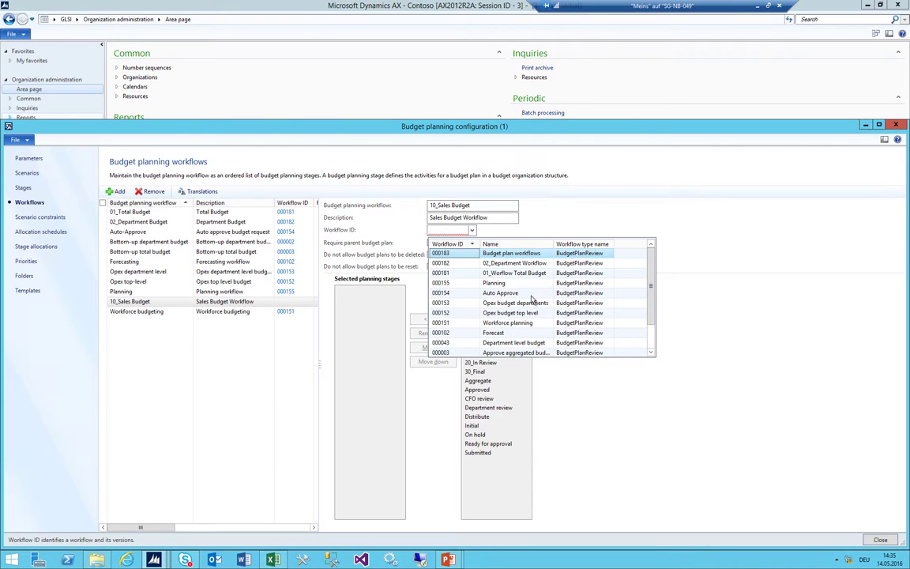
scroll(559, 313, "down", 1)
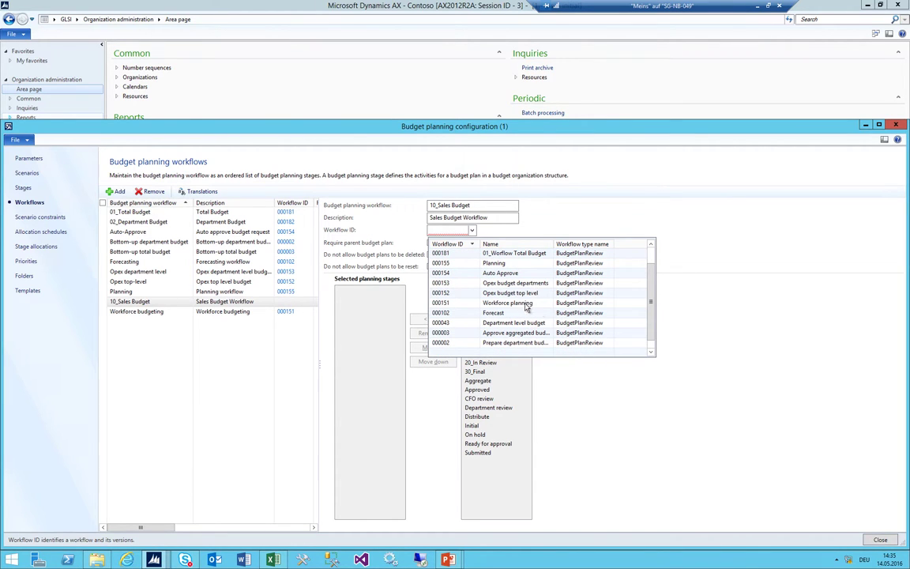
scroll(514, 273, "up", 1)
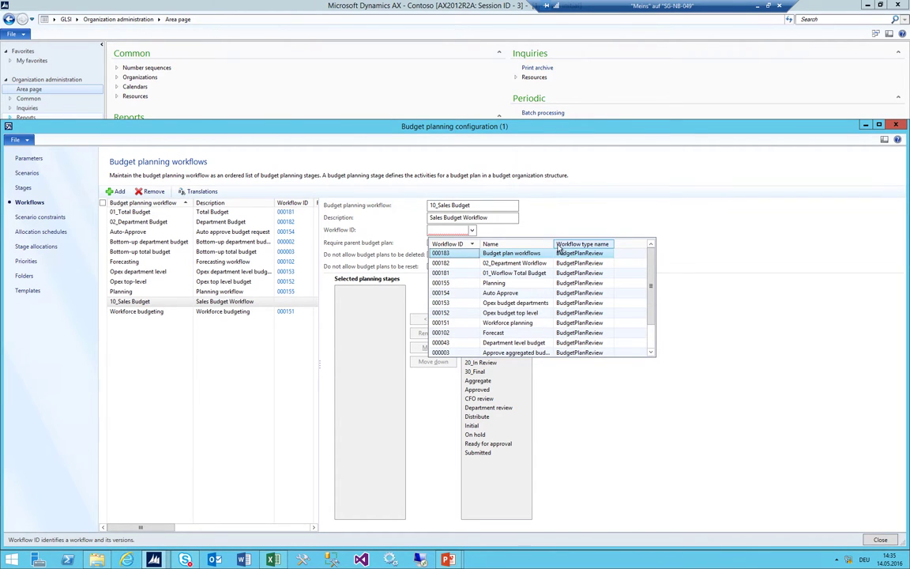
left_click_drag(555, 243, 573, 244)
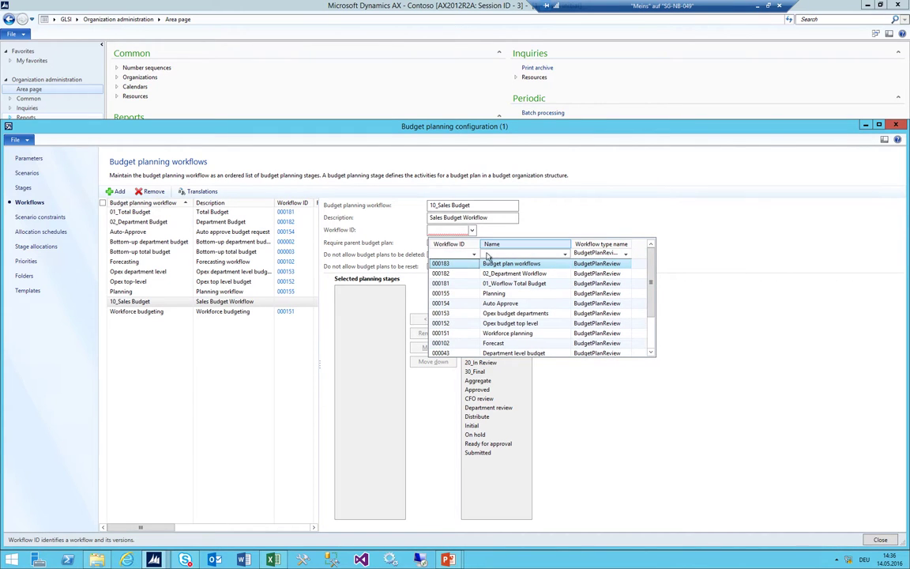
left_click(455, 230)
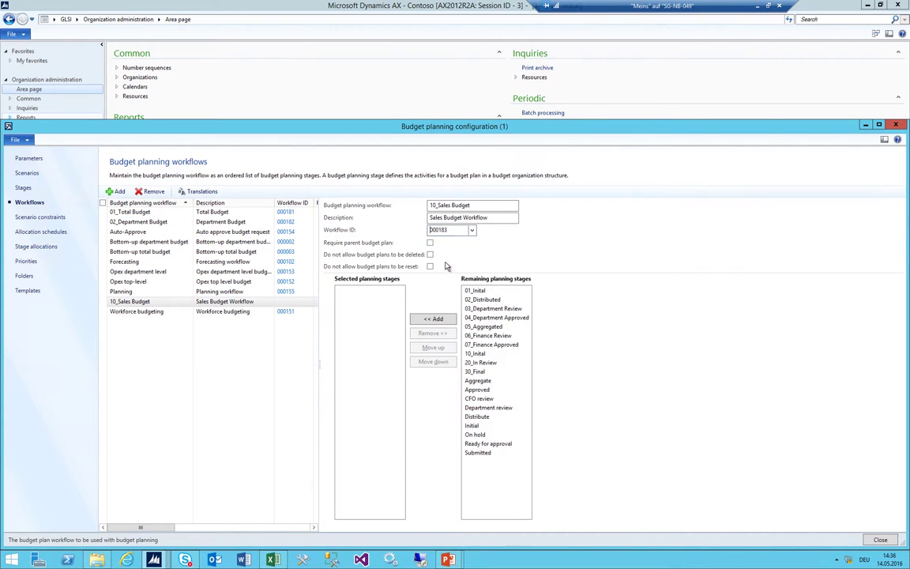
left_click(489, 217)
key("Tab")
key("Tab")
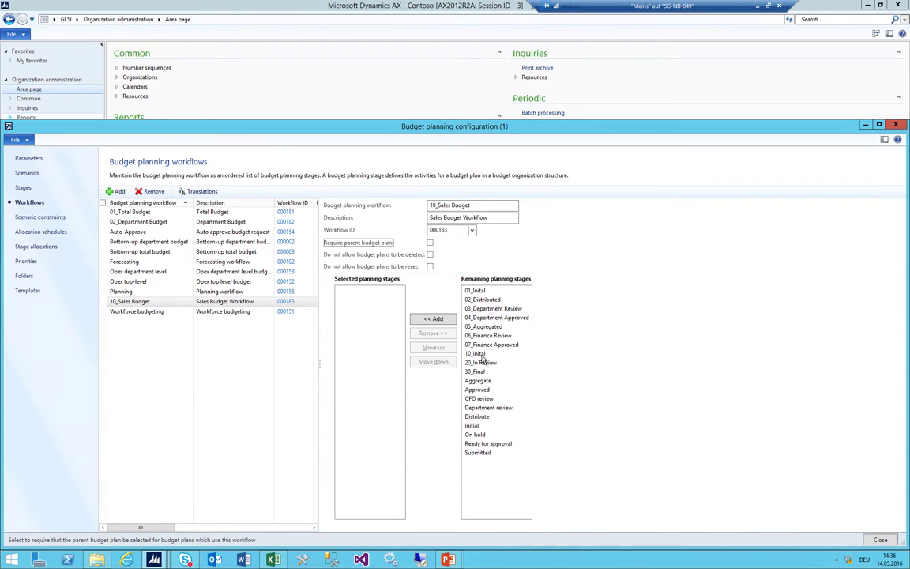
Step: Add stages 10_Inital, 20_In Review and 30_Final to the 10_Sales Budget workflow
double_click(484, 355)
double_click(484, 355)
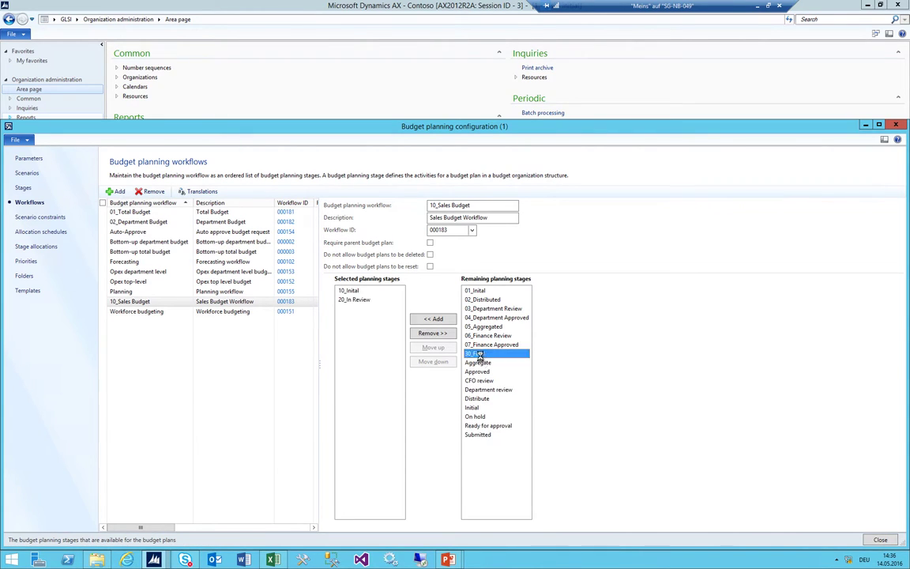
double_click(483, 354)
left_click(143, 291)
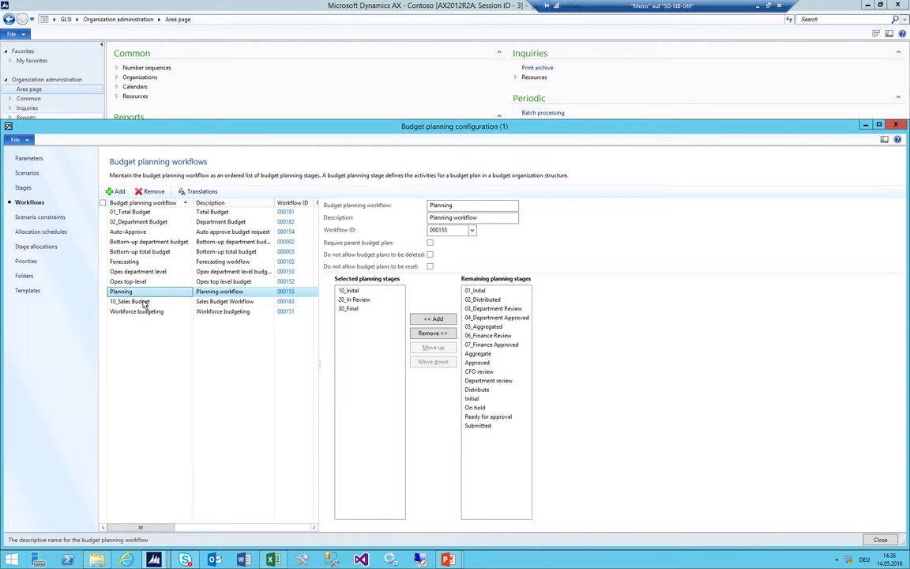
left_click(146, 301)
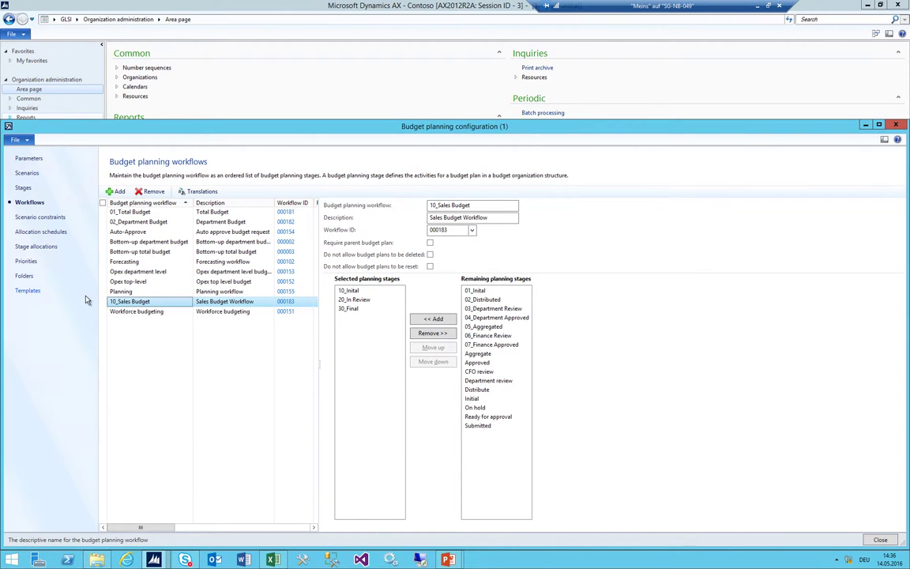
Step: Open the budget planning scenario constraints page with the configuration window maximized
left_click(36, 218)
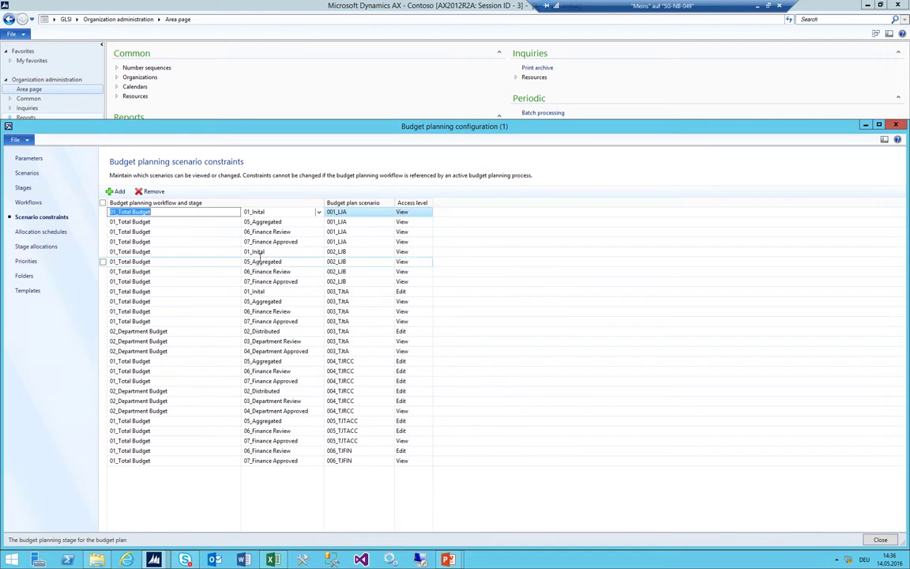
double_click(373, 126)
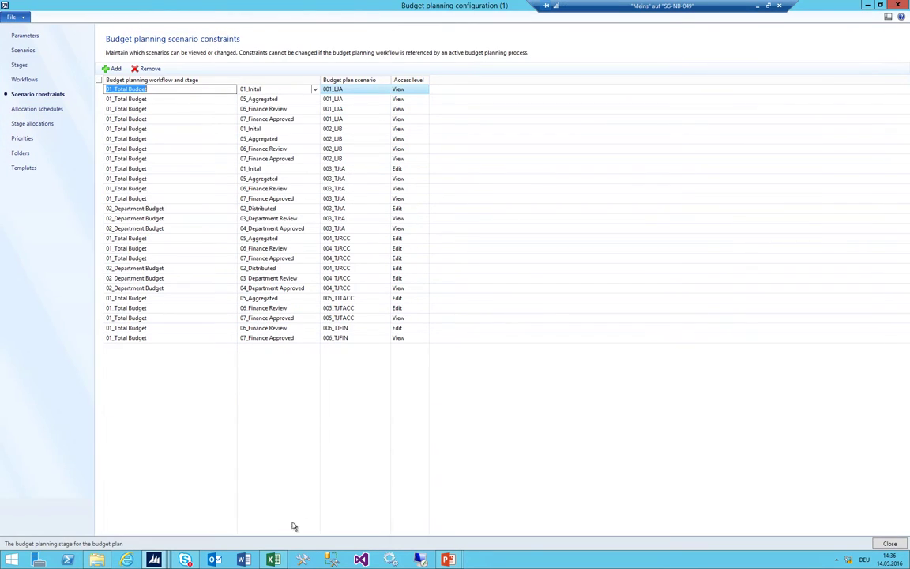
left_click(301, 524)
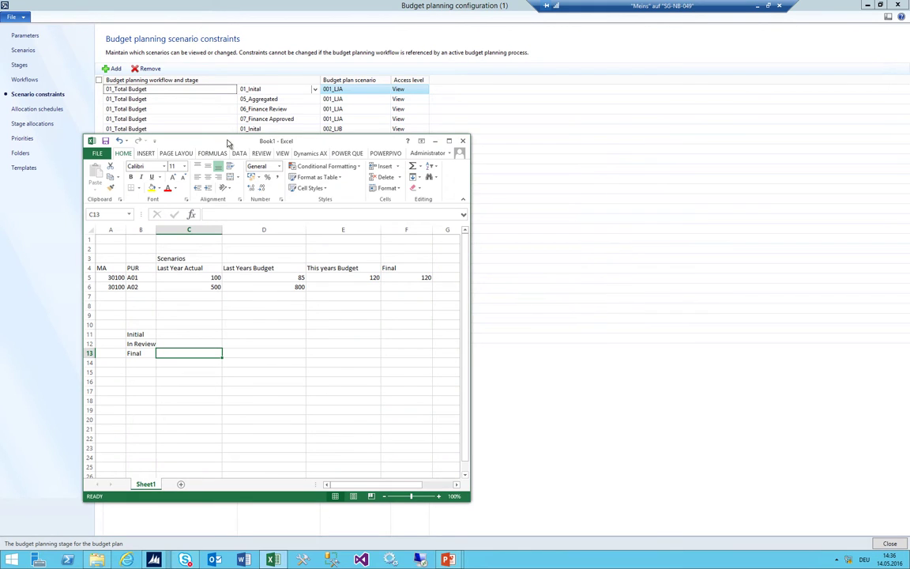
left_click_drag(228, 143, 585, 205)
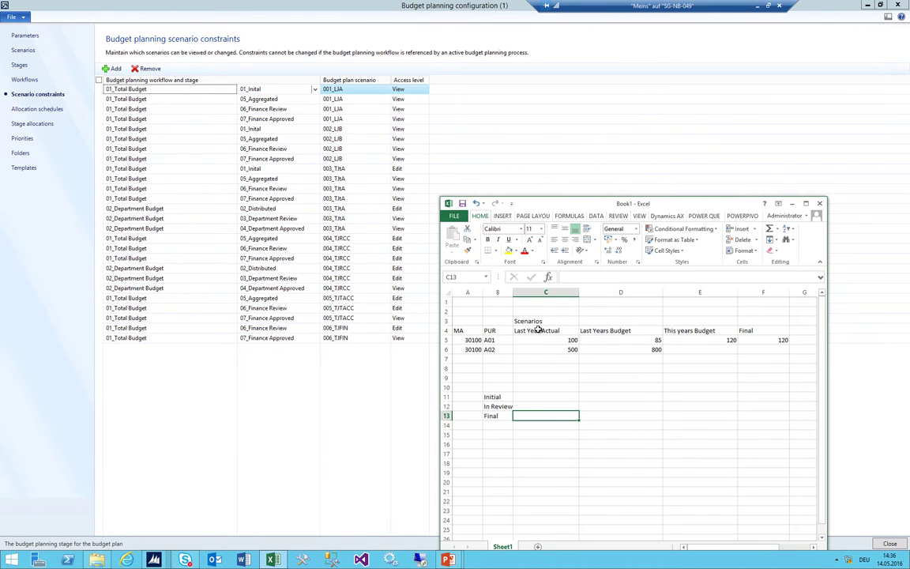
left_click_drag(537, 330, 537, 349)
left_click_drag(601, 330, 638, 349)
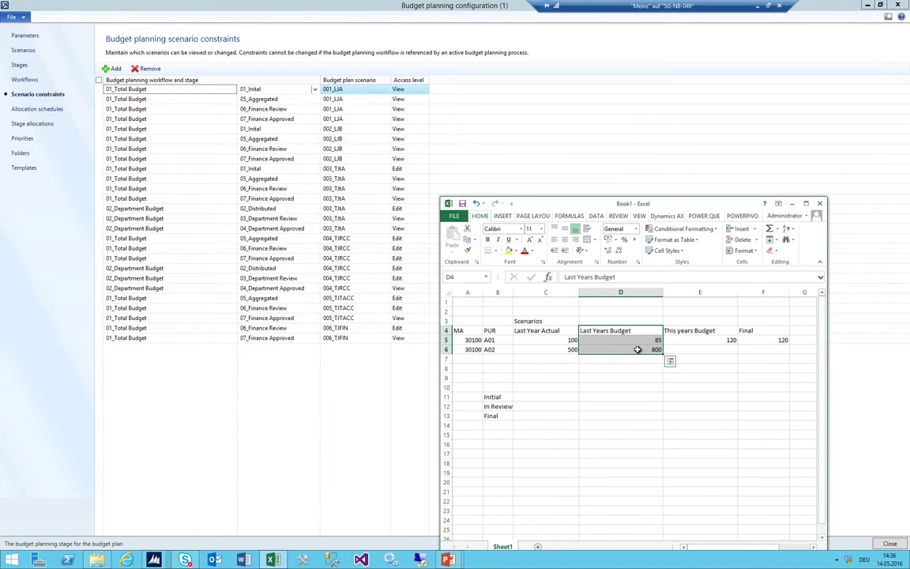
left_click_drag(684, 330, 684, 349)
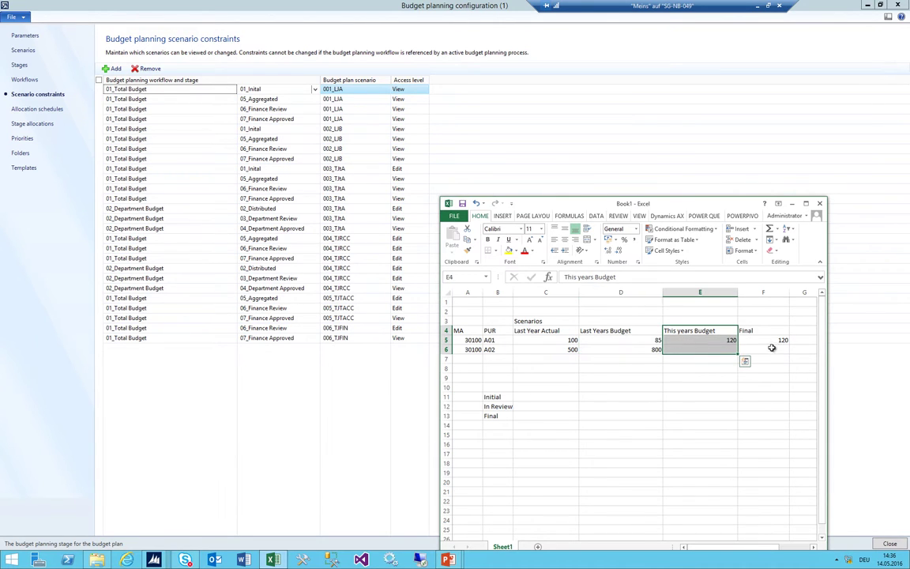
left_click_drag(749, 332, 762, 352)
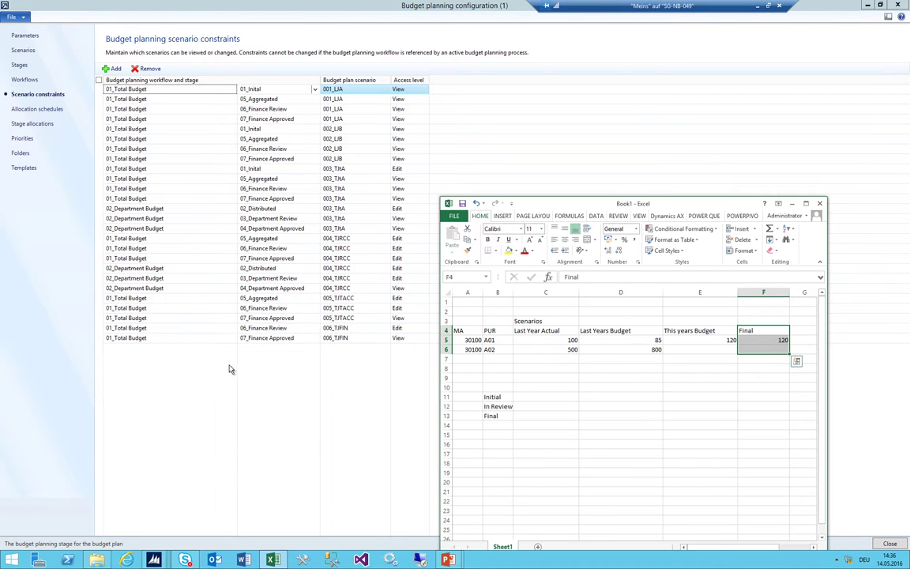
Step: Give the 10_Sales Budget / 10_Inital constraint row scenario 001_LIA
left_click(187, 337)
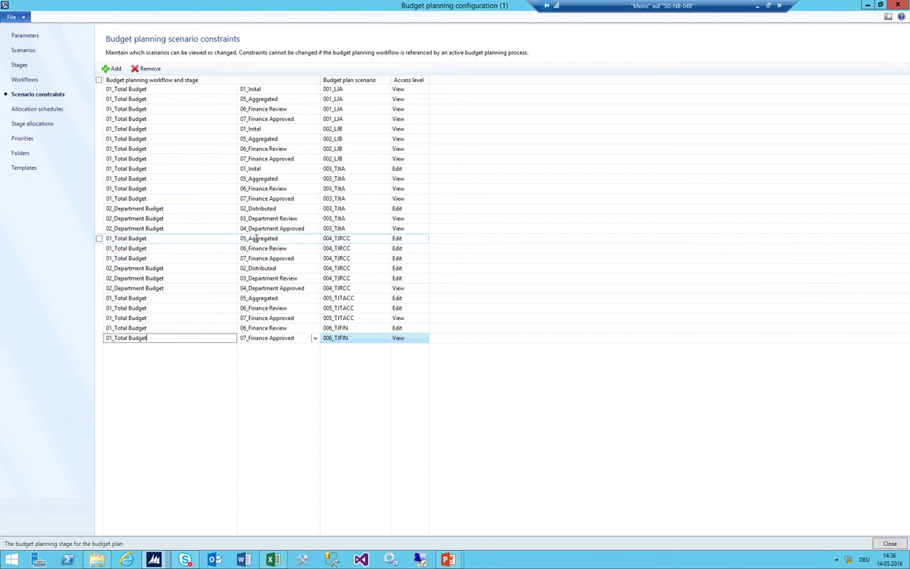
key("Escape")
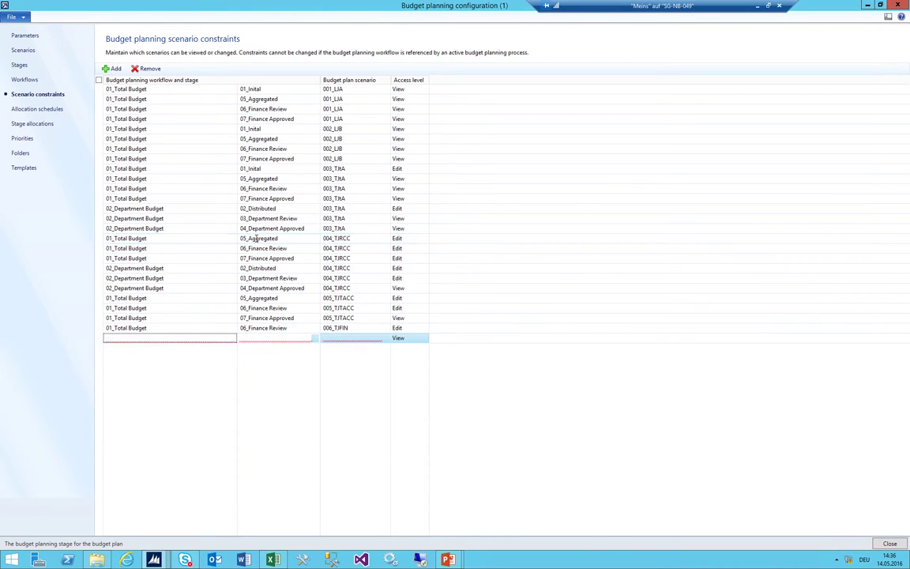
key("alt+Down")
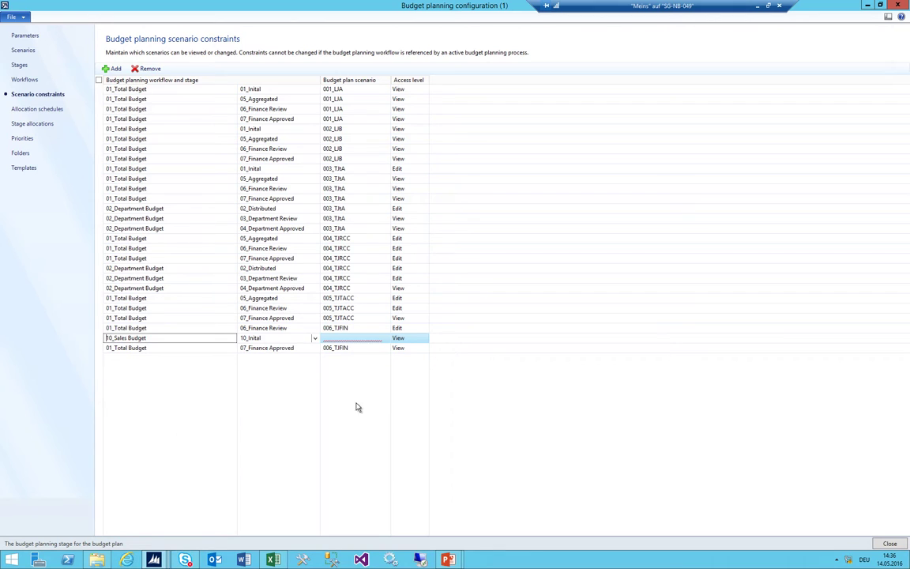
left_click(356, 339)
left_click(385, 338)
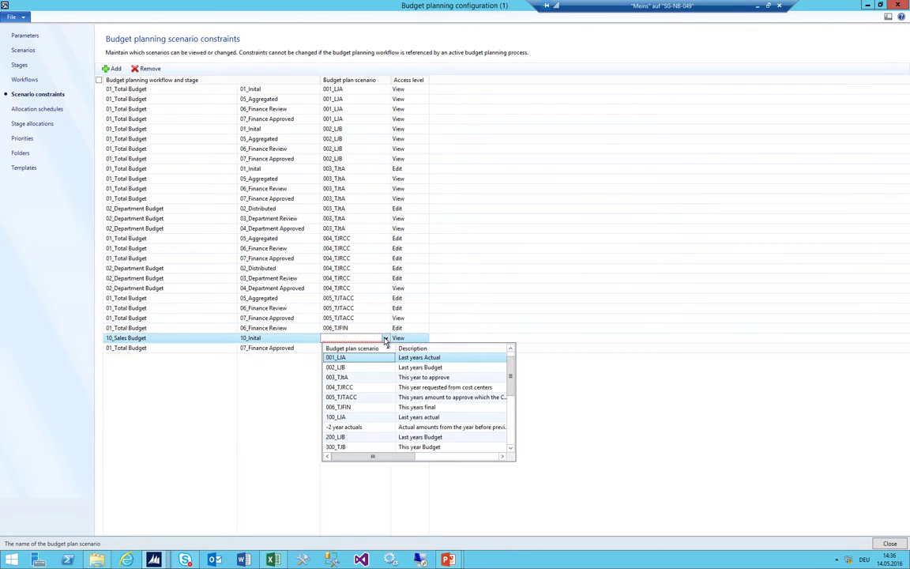
left_click(350, 360)
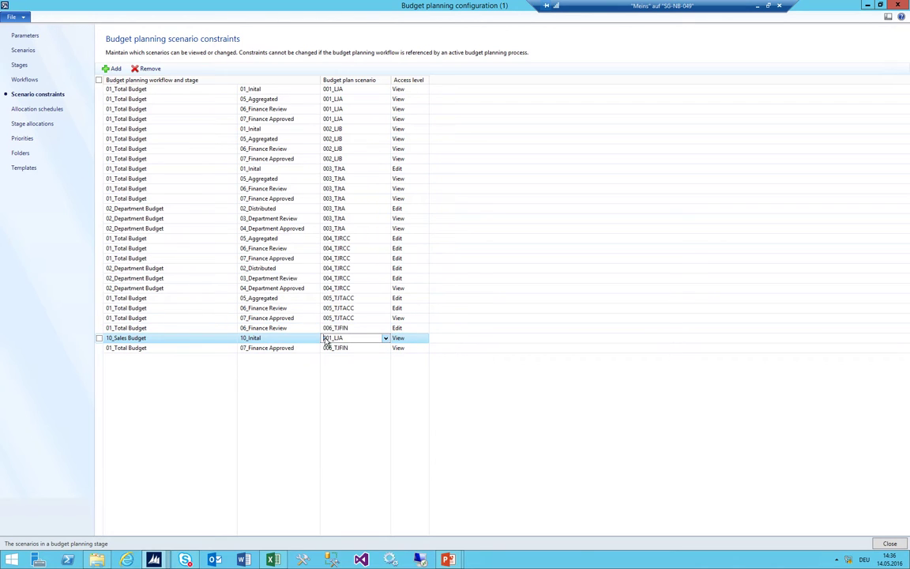
left_click(264, 338)
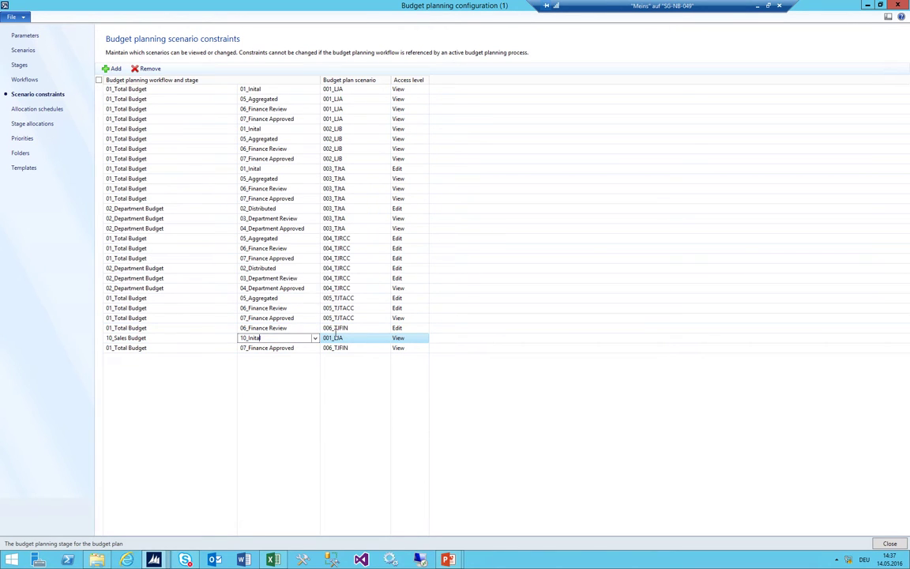
Step: Add a second 10_Sales Budget / 10_Inital constraint row with scenario 002_LIB
key("ctrl+n")
key("alt+Down")
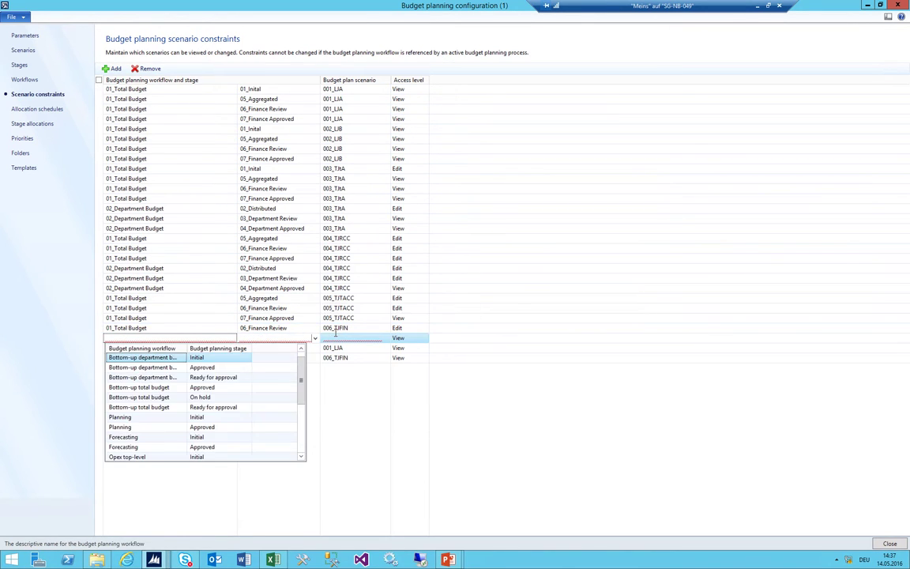
key("Down")
key("Down")
key("Down")
key("Down")
key("Down")
key("Down")
key("Down")
key("Down")
key("Down")
key("Down")
key("Down")
key("Down")
key("Down")
key("Down")
key("Down")
key("Down")
key("Down")
key("Down")
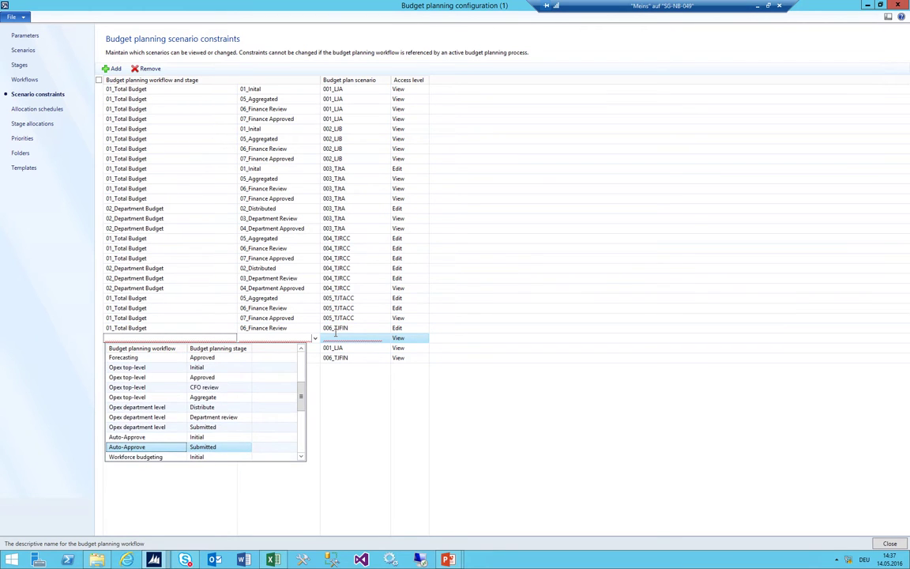
key("Down")
key("Down")
key("Down")
key("Down")
key("Down")
key("Down")
key("Down")
key("Down")
key("Down")
key("Down")
key("Down")
key("Down")
key("Up")
key("Up")
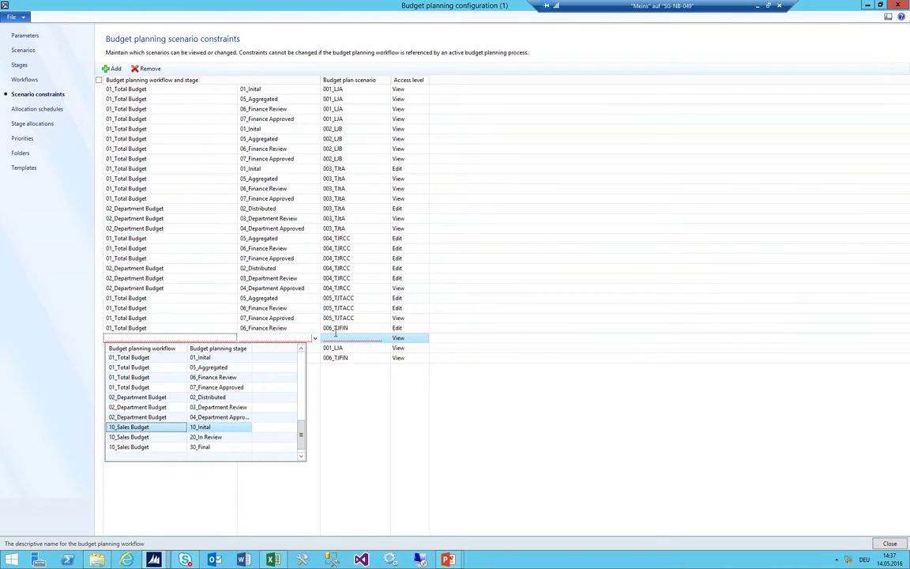
key("Return")
key("Tab")
key("alt+Down")
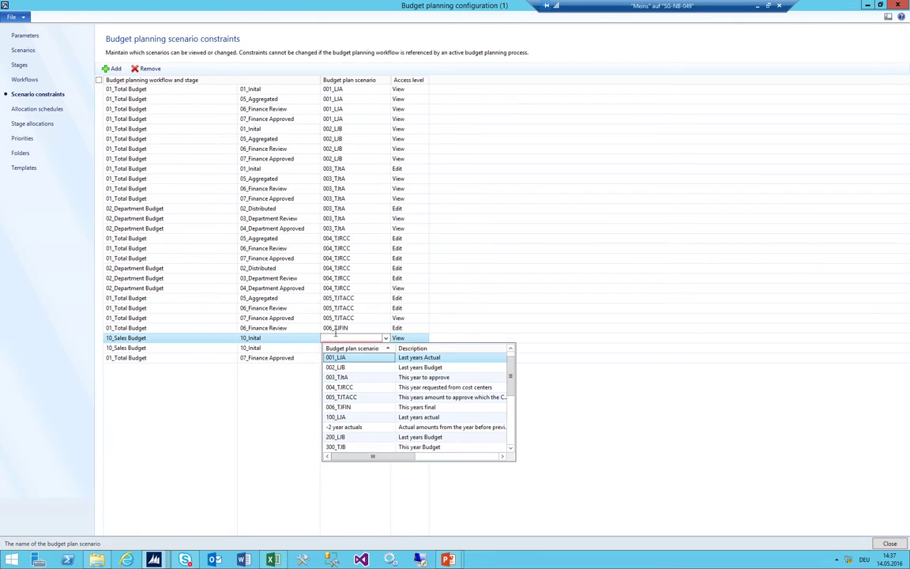
key("Down")
key("Return")
key("Tab")
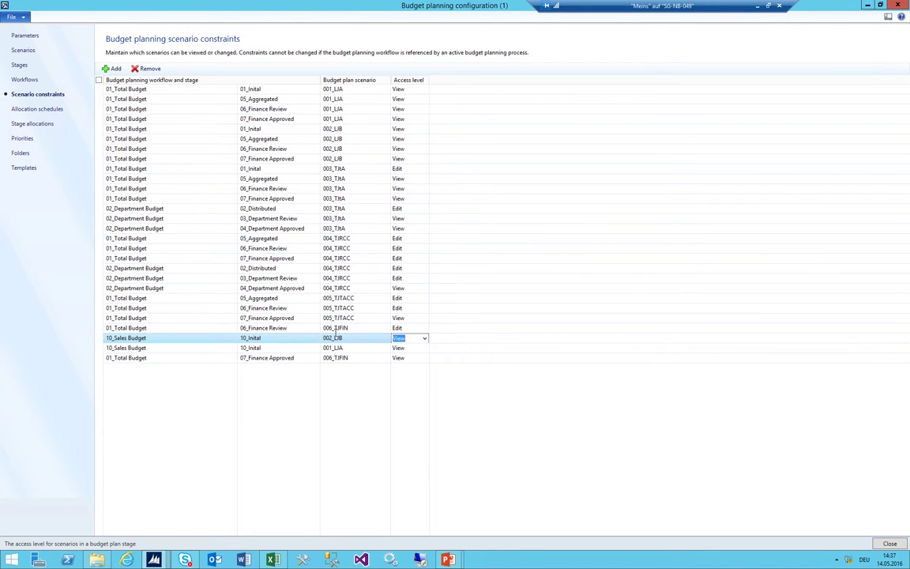
Step: Add a third 10_Sales Budget / 10_Initial row, save, and dismiss the missing-scenario warning
key("ctrl+n")
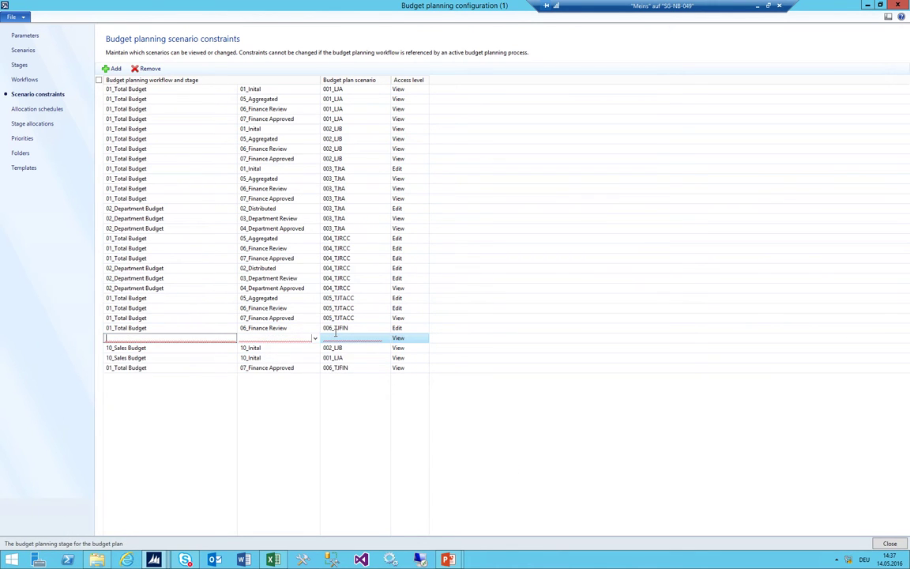
key("alt+Down")
key("Down")
key("Down")
key("Down")
key("Down")
key("Down")
key("Down")
key("Down")
key("Down")
key("Down")
key("Down")
key("Down")
key("Down")
key("Down")
key("Down")
key("Down")
key("Down")
key("Down")
key("Down")
key("Down")
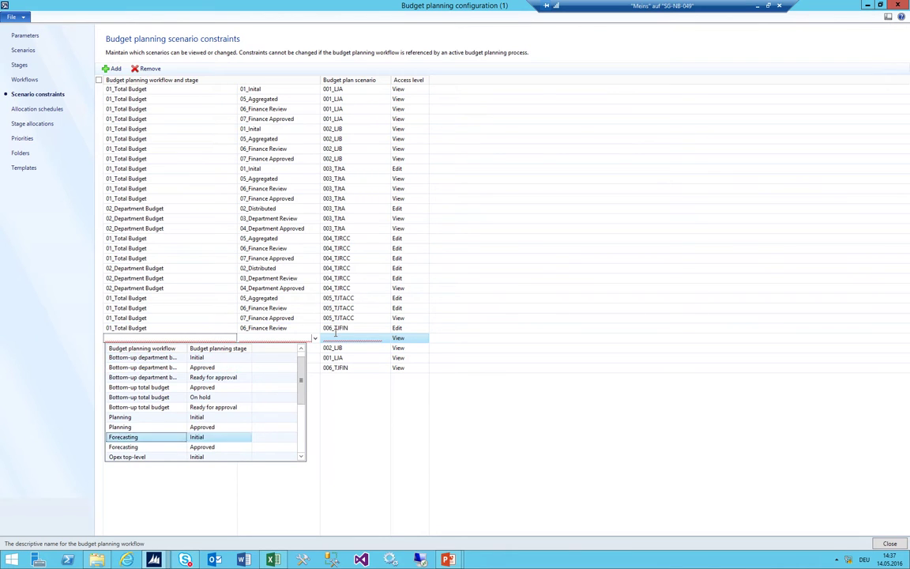
key("Down")
key("Down")
key("Down")
key("Up")
key("Up")
key("Up")
key("Up")
key("Up")
key("Up")
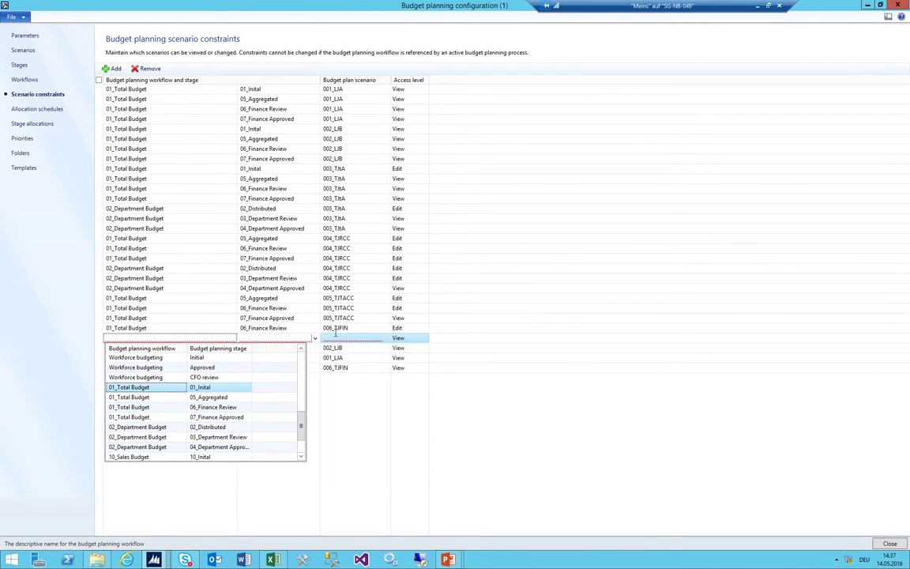
key("Down")
key("Down")
key("Down")
key("Down")
key("Down")
key("Down")
key("Down")
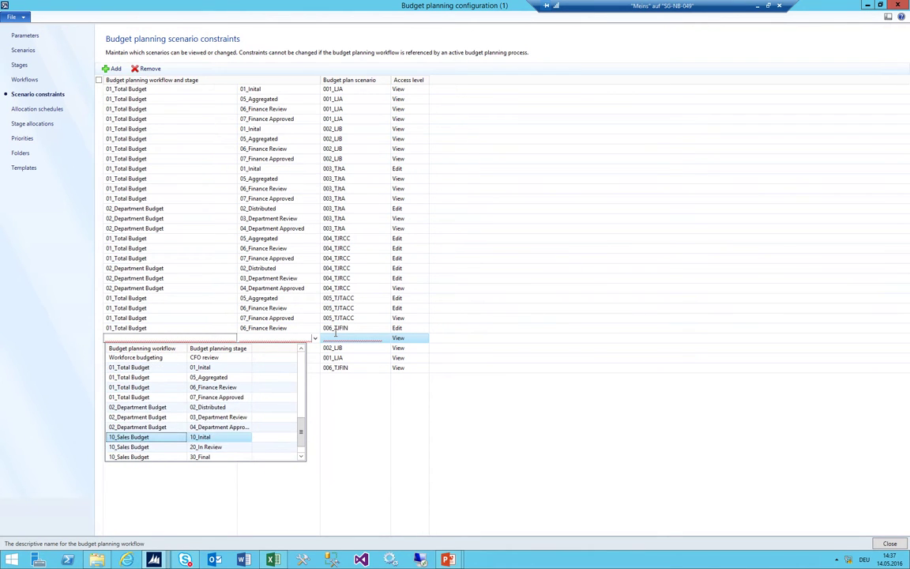
key("Return")
key("Tab")
key("alt+Down")
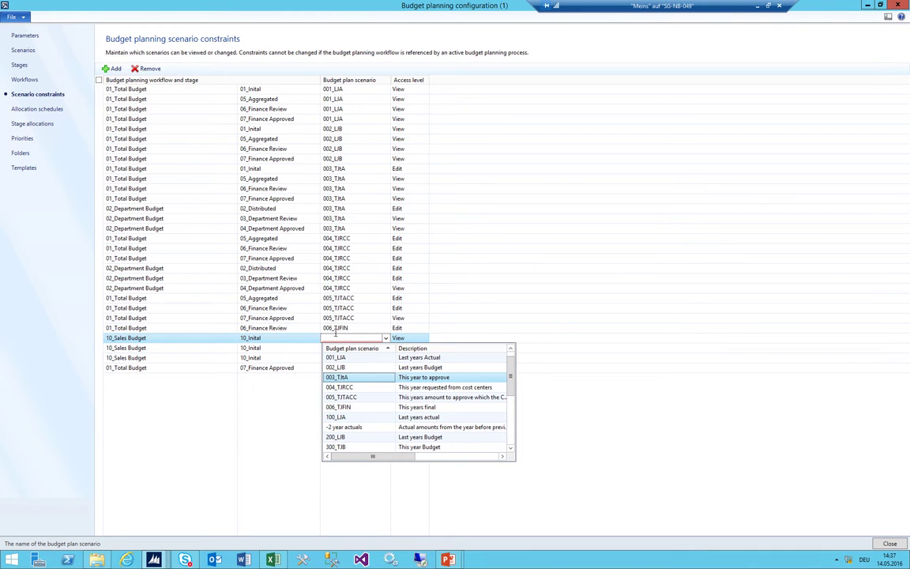
key("Down")
key("Down")
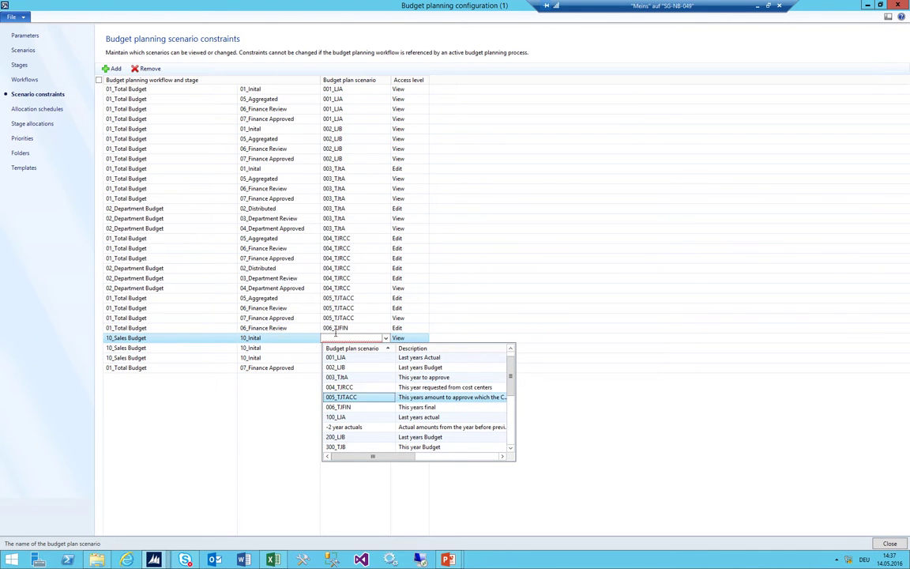
key("Down")
key("Down")
key("Down")
key("ctrl+s")
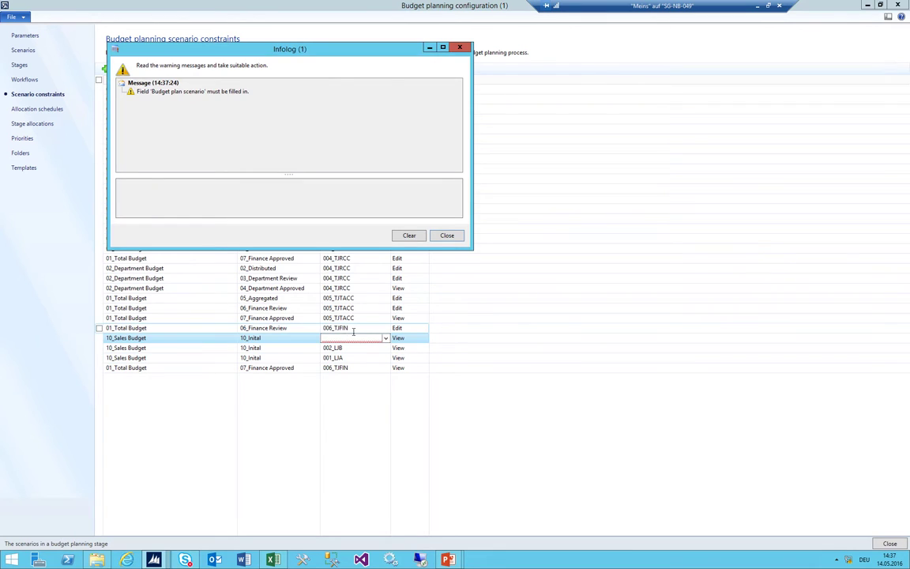
left_click(353, 331)
Step: Set the third constraint row to scenario 300_TJB with Edit access
left_click(385, 338)
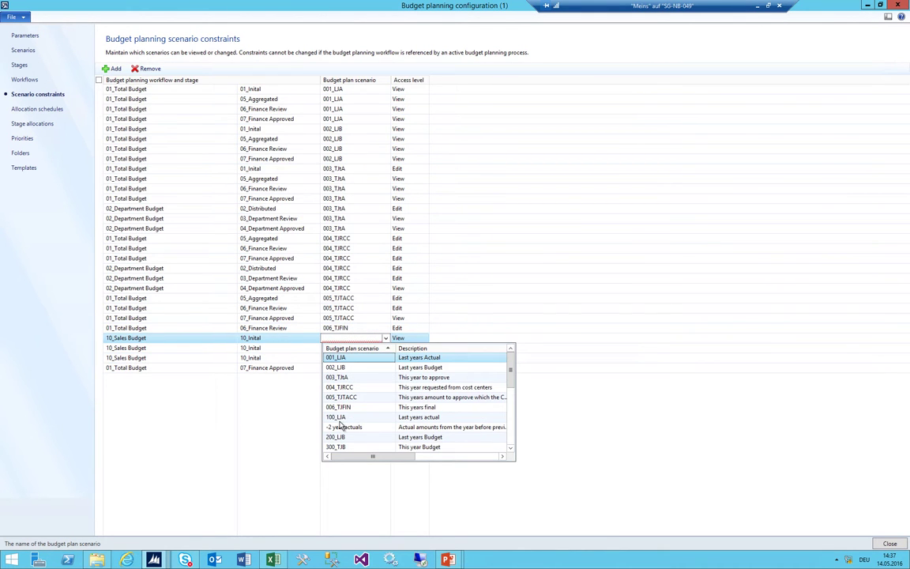
scroll(371, 419, "down", 1)
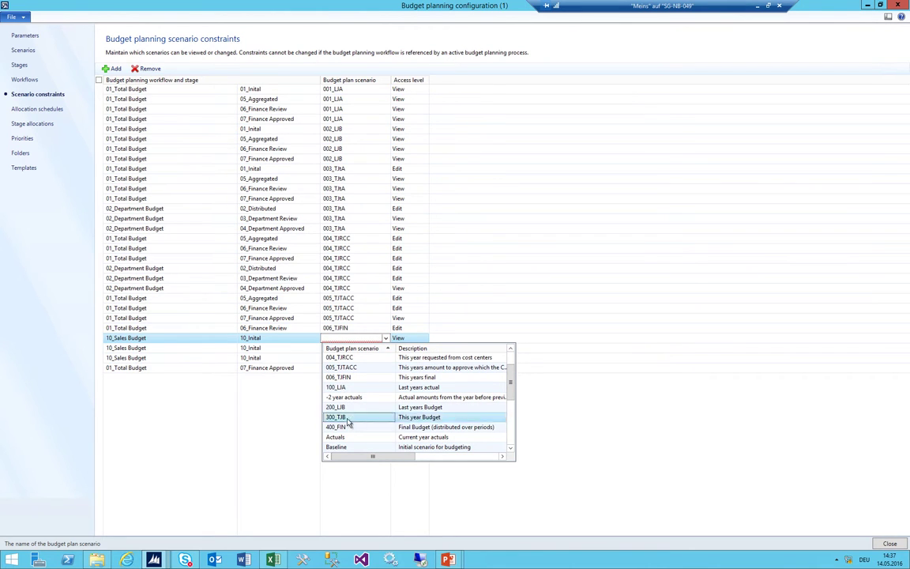
left_click(345, 417)
left_click(417, 337)
left_click(417, 337)
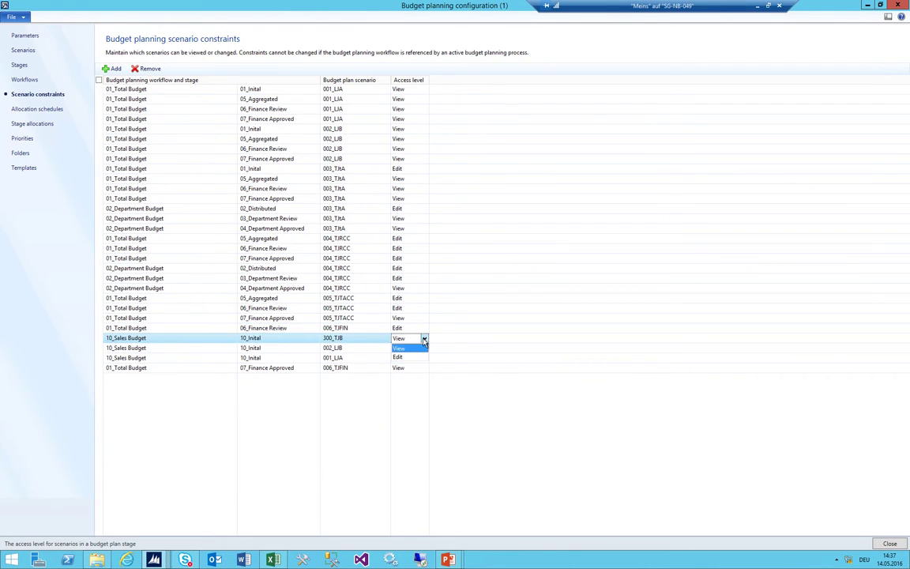
left_click(418, 359)
Step: Rename the View scenarios 002_LIB to 200_LIB and 001_LIA to 100_LIA
left_click(345, 348)
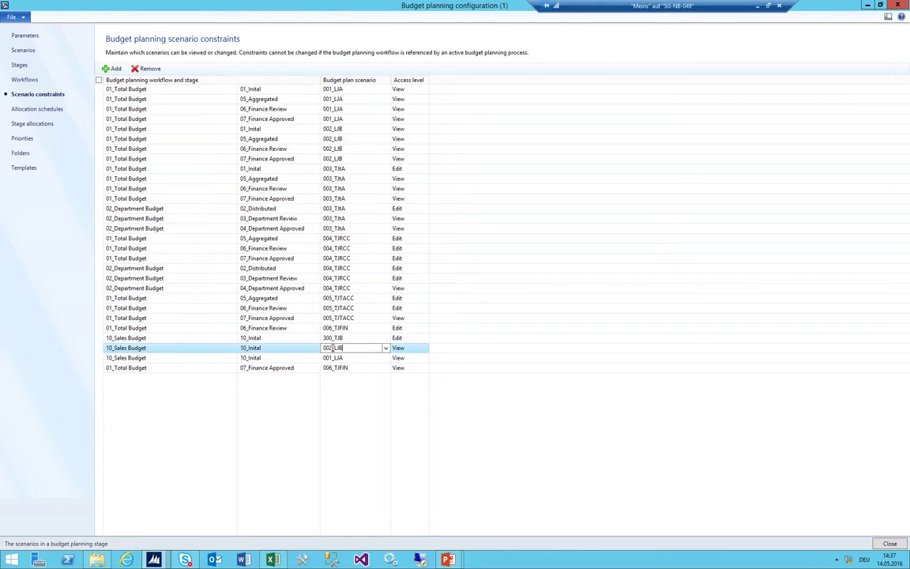
left_click_drag(333, 348, 261, 343)
type("200")
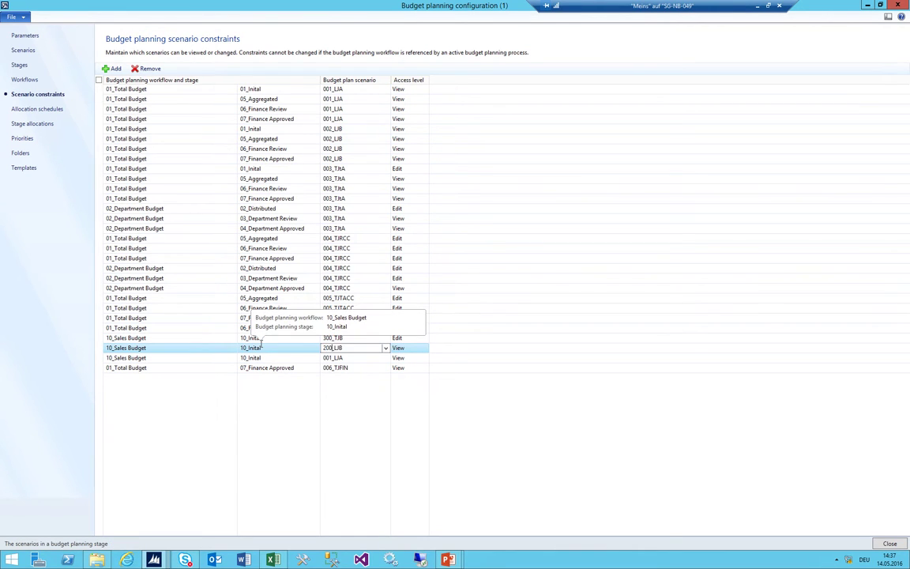
key("Down")
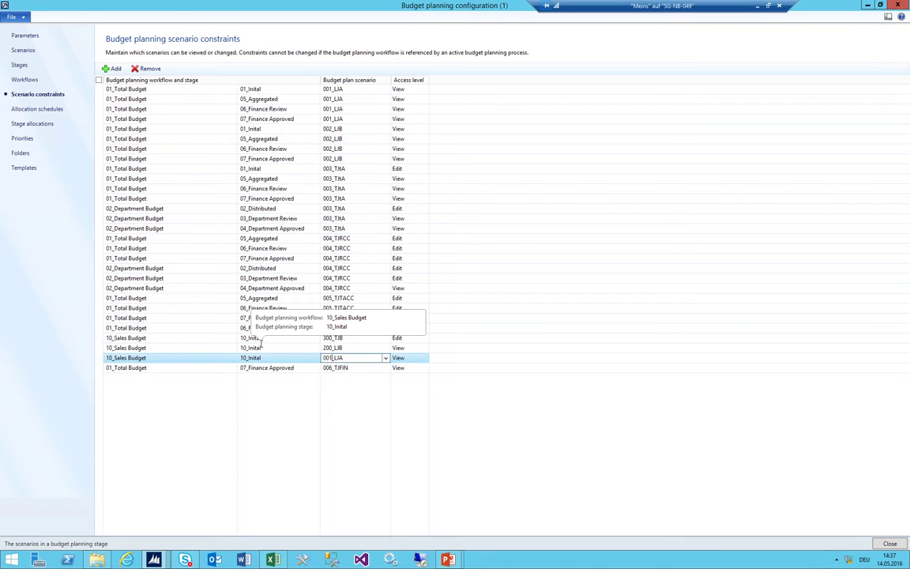
key("Up")
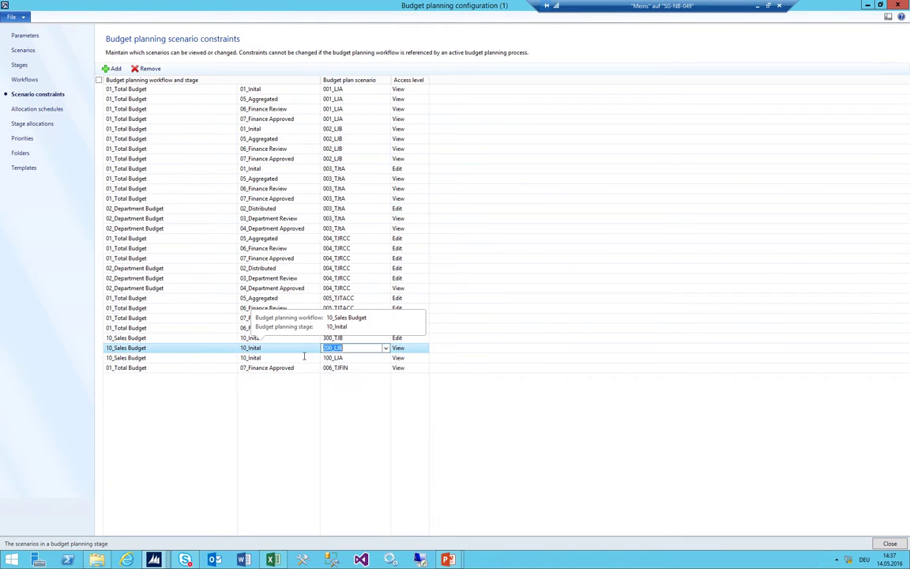
key("Down")
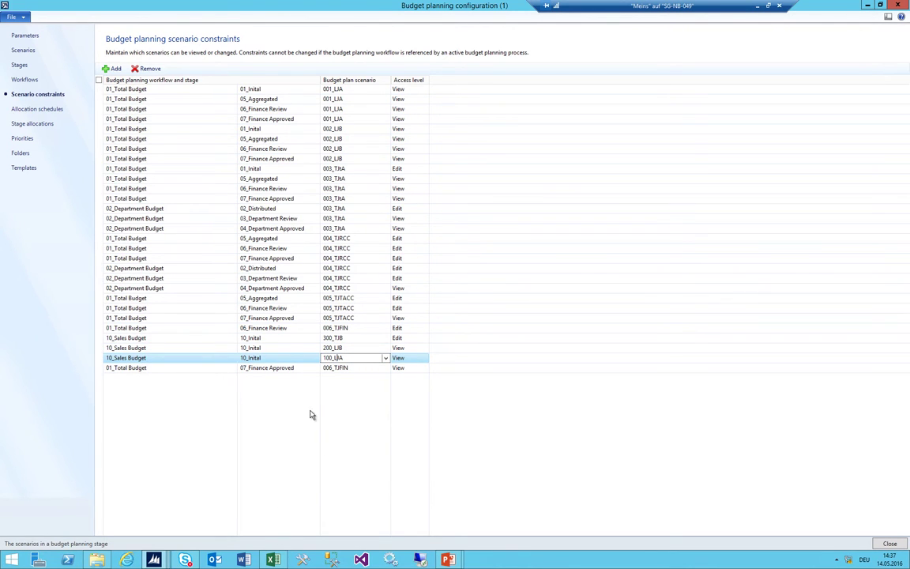
left_click(350, 346)
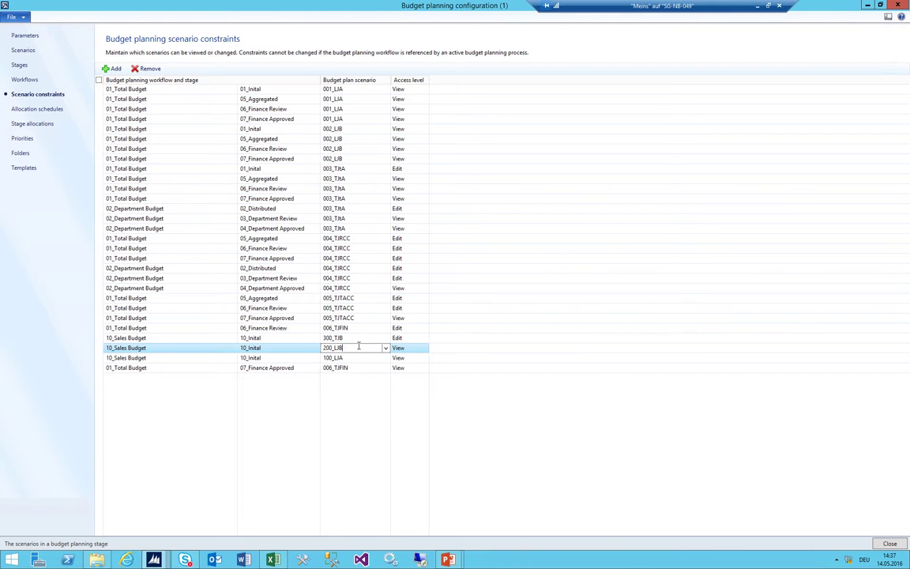
key("Up")
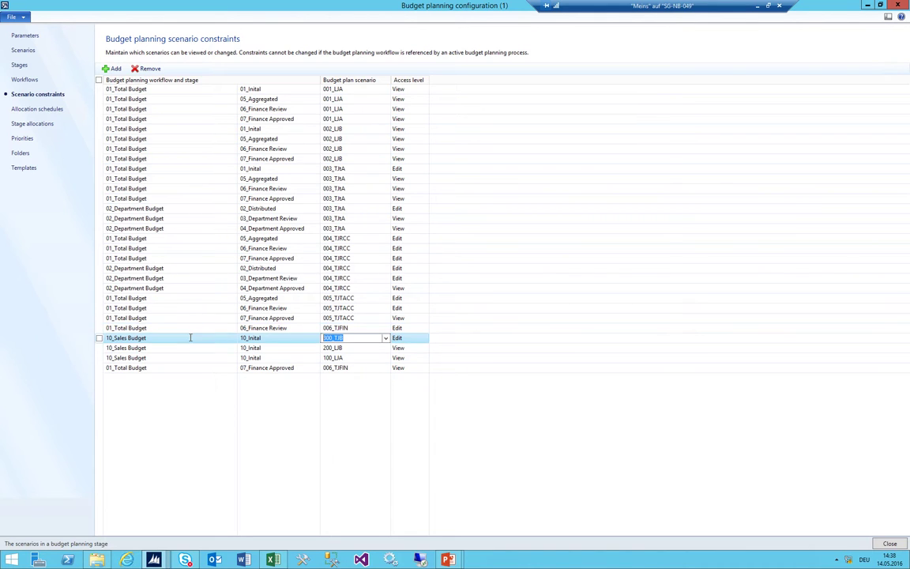
key("shift+Tab")
key("shift+Tab")
Step: Add a 10_Sales Budget 20_In Review constraint for scenario 100_LIA with View access
key("ctrl+n")
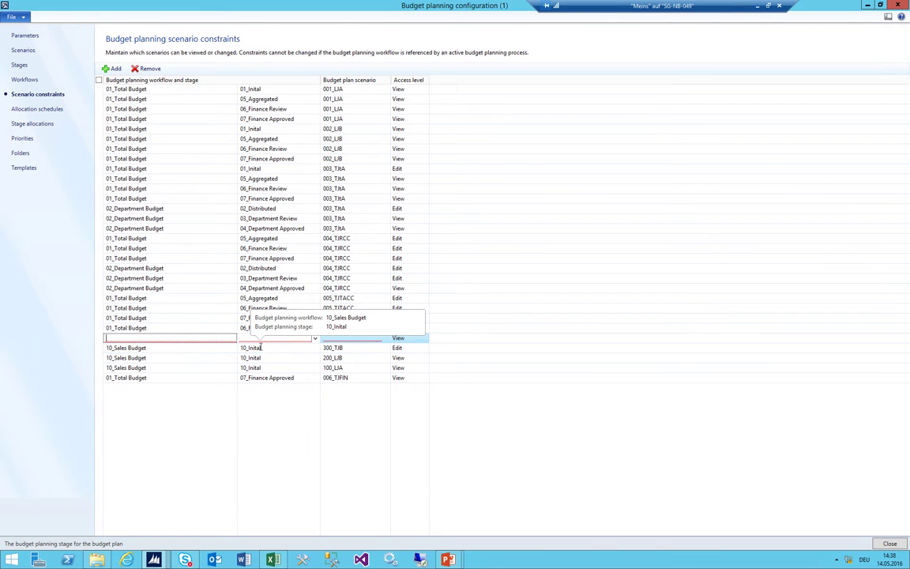
key("alt+Down")
scroll(213, 431, "down", 4)
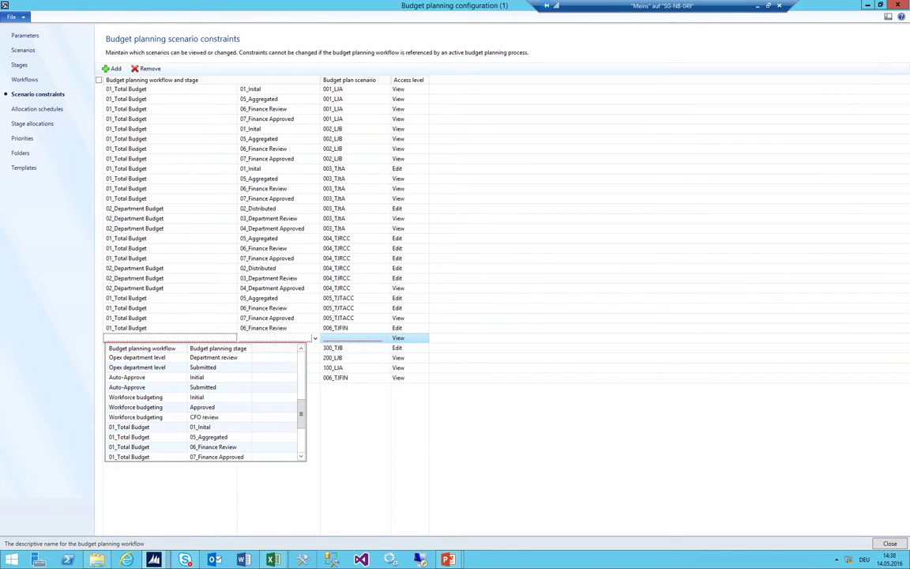
scroll(189, 433, "down", 3)
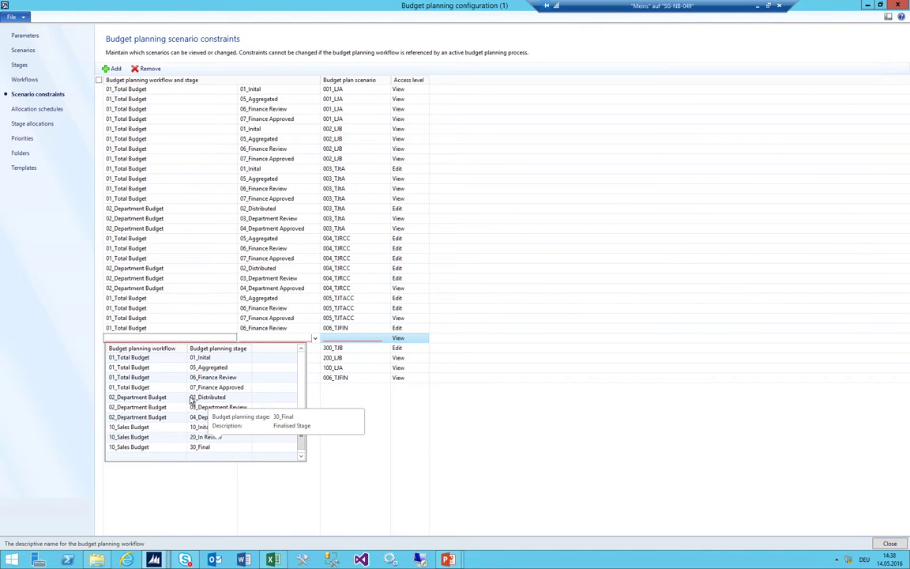
scroll(192, 400, "up", 1)
scroll(218, 401, "down", 1)
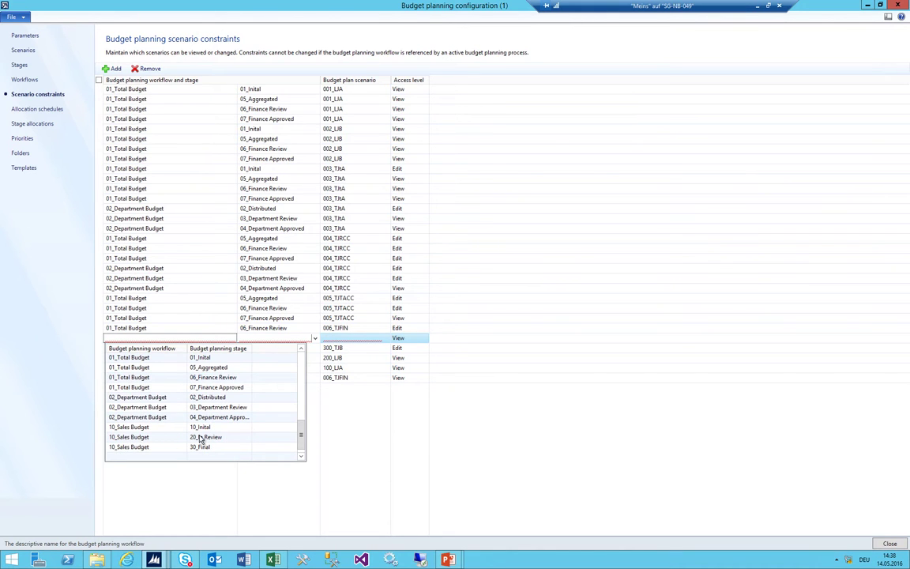
left_click(197, 437)
key("Tab")
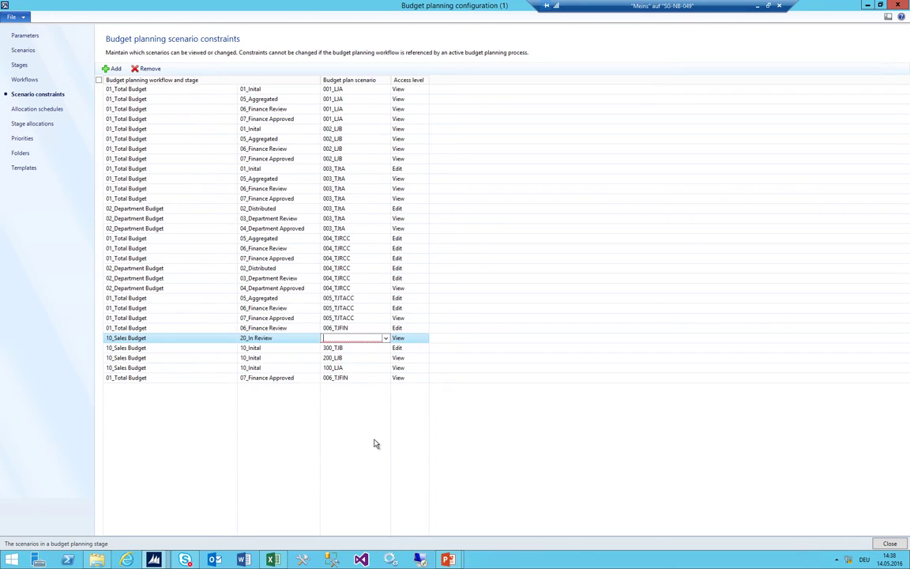
key("alt+Down")
key("Return")
key("Tab")
key("alt+Down")
key("Escape")
Step: Add a second 20_In Review constraint for scenario 200_LIB
key("ctrl+n")
key("alt+Down")
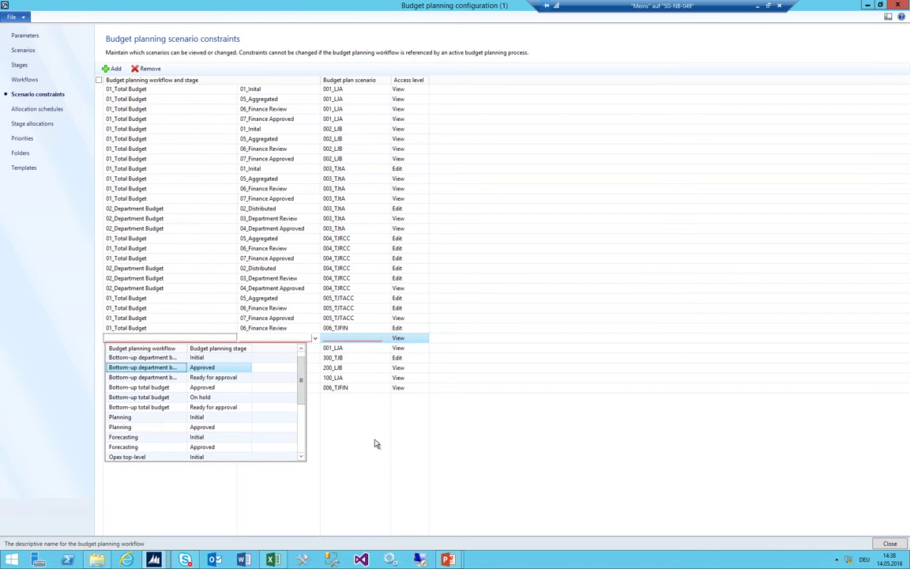
scroll(174, 427, "down", 5)
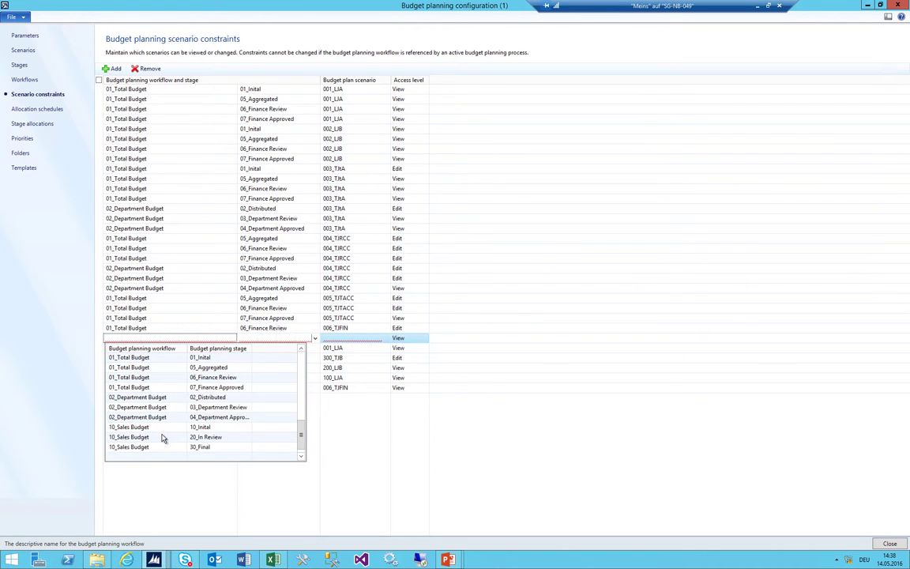
left_click(162, 437)
key("Tab")
key("alt+Down")
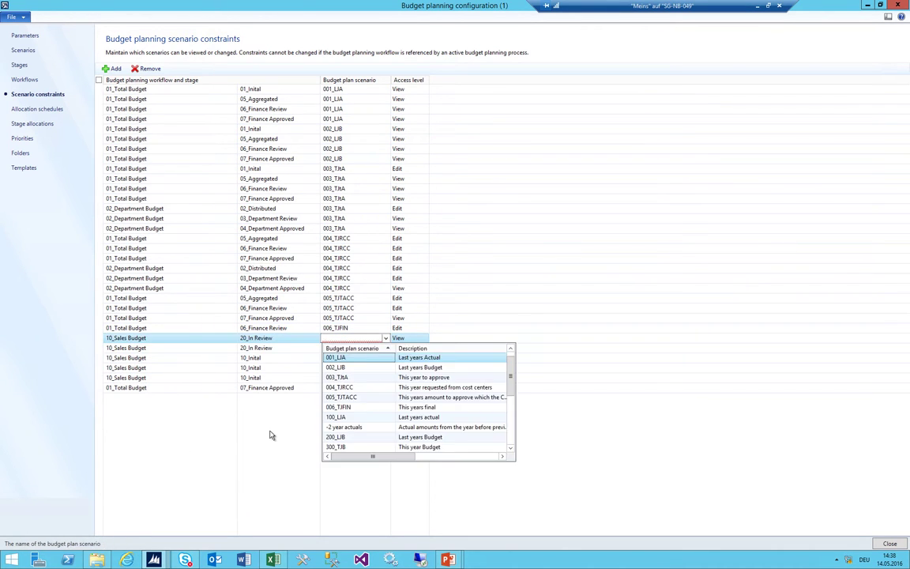
left_click(347, 367)
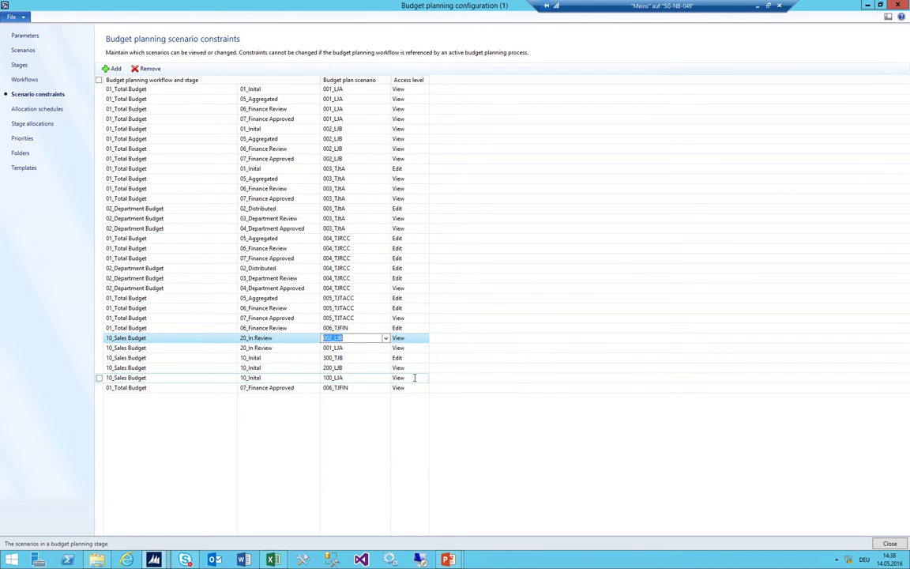
Step: Add a 20_In Review constraint for scenario 300_TJB with Edit access
key("ctrl+n")
key("alt+Down")
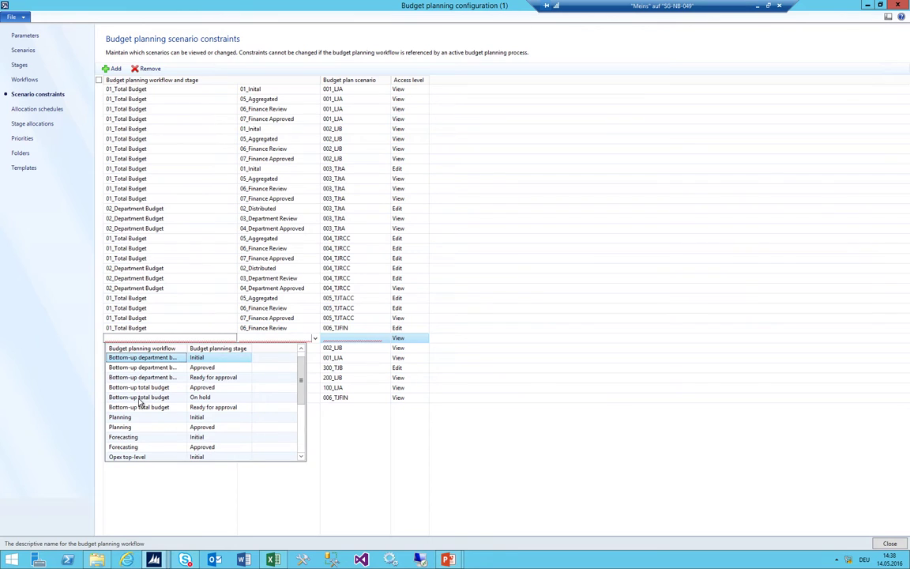
scroll(158, 403, "down", 5)
left_click(155, 439)
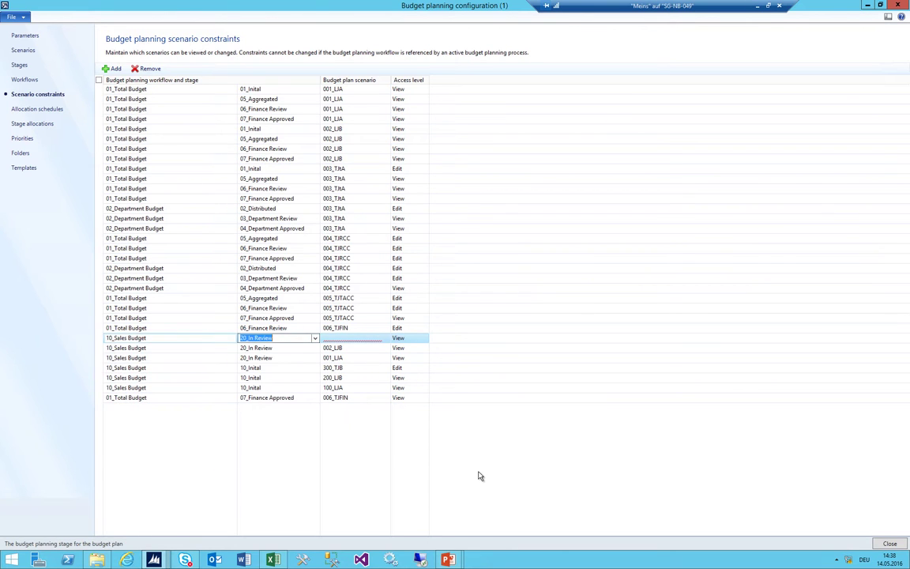
key("Tab")
key("alt+Down")
scroll(431, 426, "down", 4)
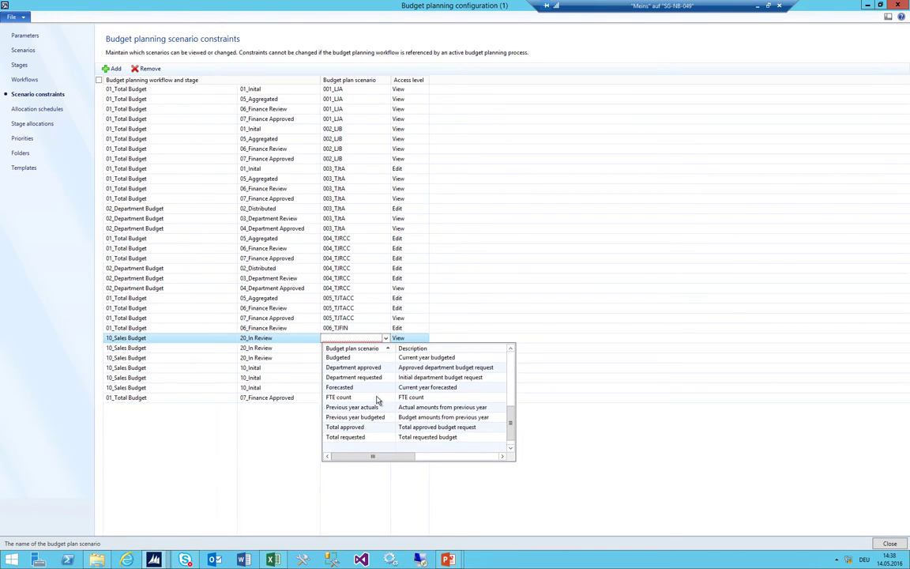
scroll(360, 410, "up", 3)
left_click(347, 408)
key("Tab")
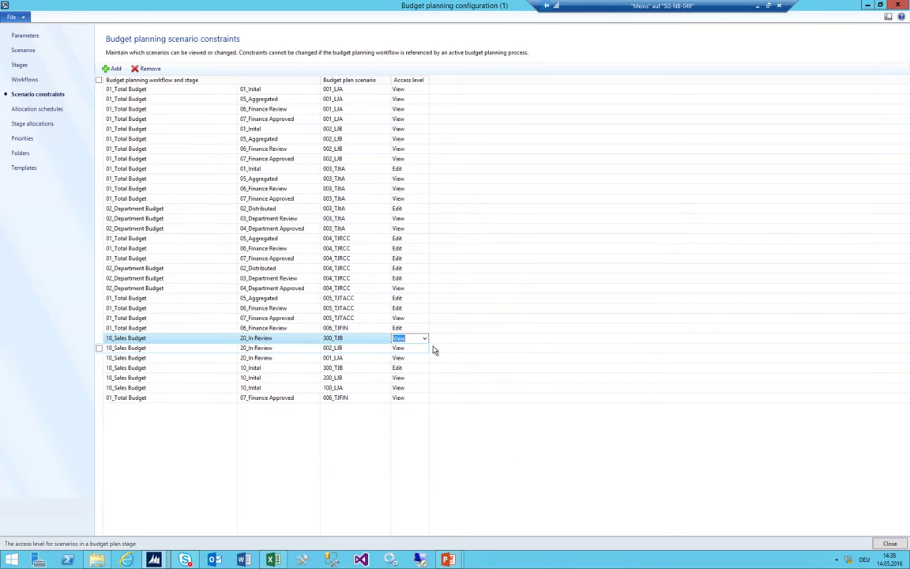
key("alt+Down")
key("Down")
key("Return")
Step: Step through the 20_In Review constraint rows and return to the 300_TJB row
key("shift+Tab")
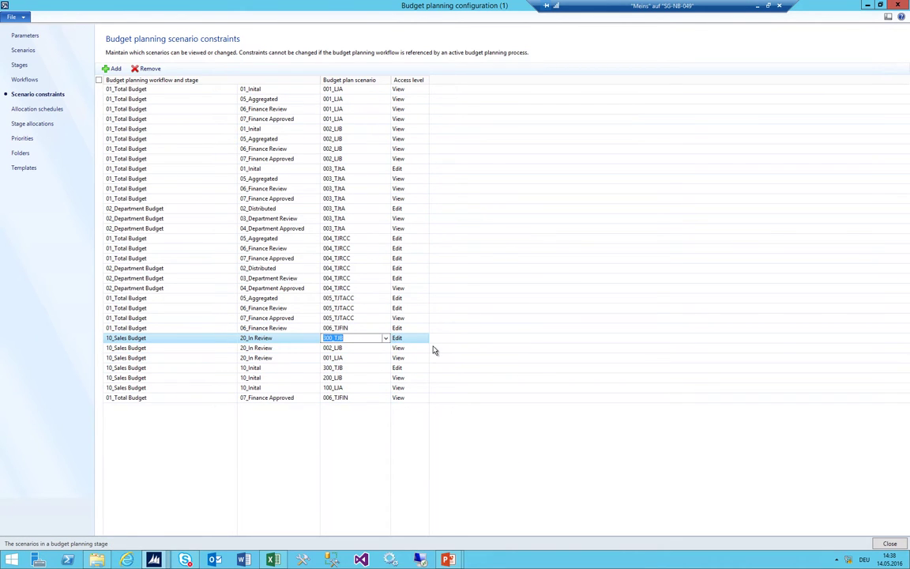
key("Down")
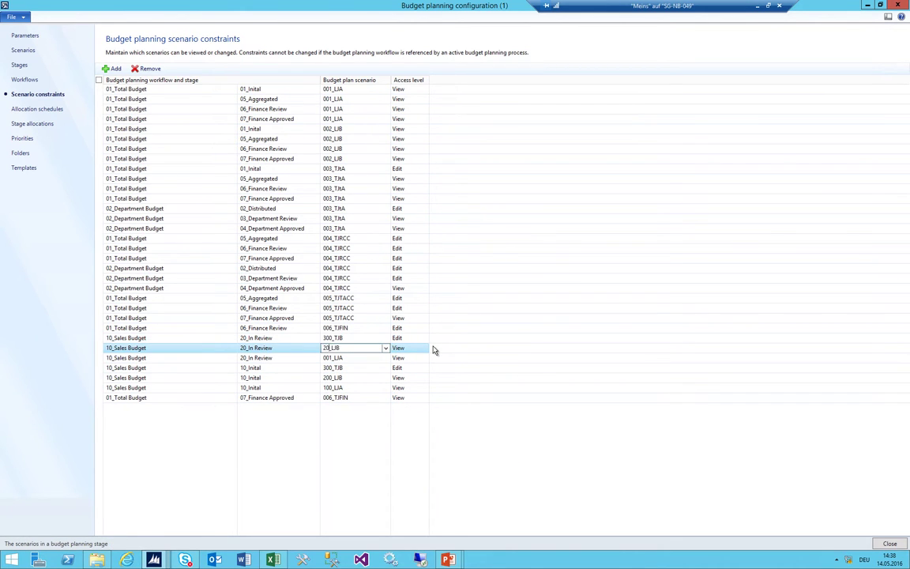
key("Down")
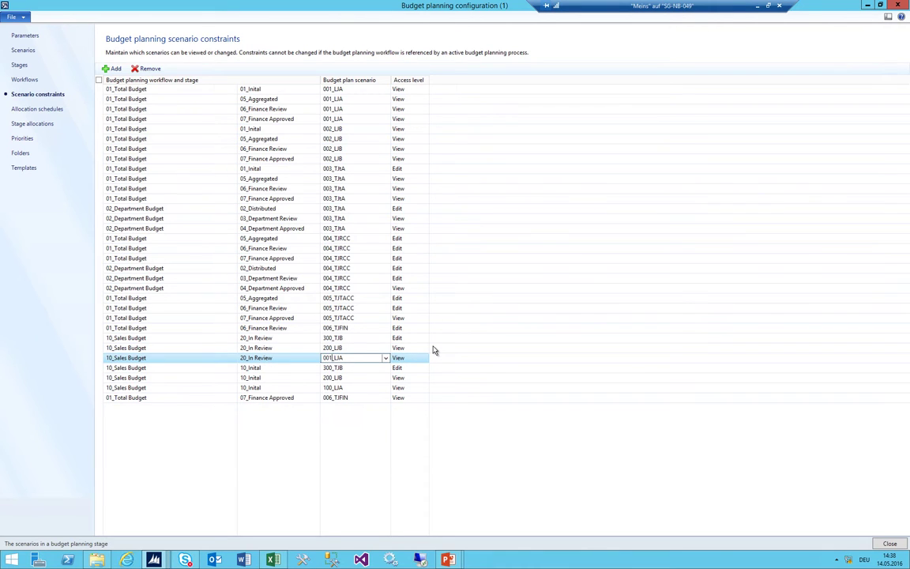
key("ctrl+a")
key("Up")
key("Up")
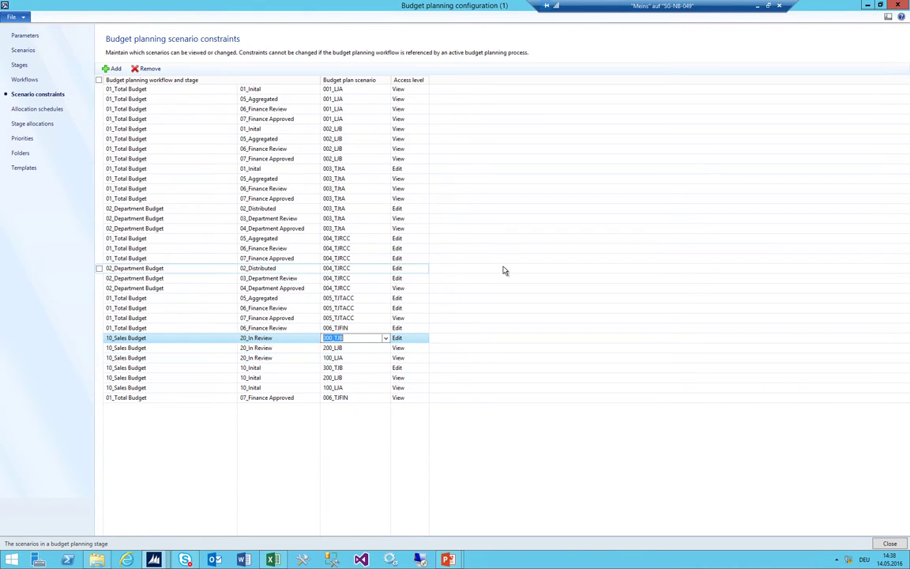
Step: Add a 10_Sales Budget 30_Final constraint row for scenario 100_LIA, discarding an extra empty row
key("ctrl+n")
key("alt+Down")
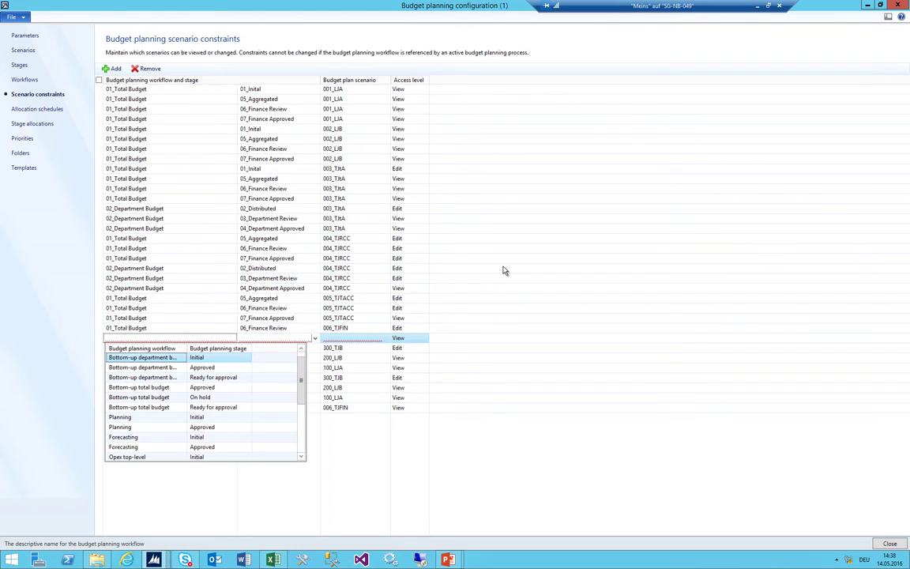
left_click(150, 447)
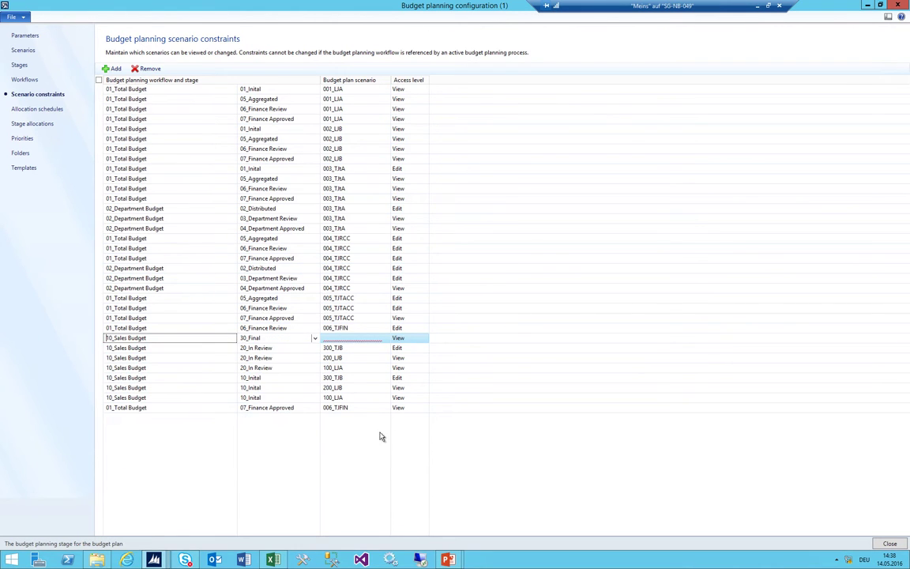
key("Tab")
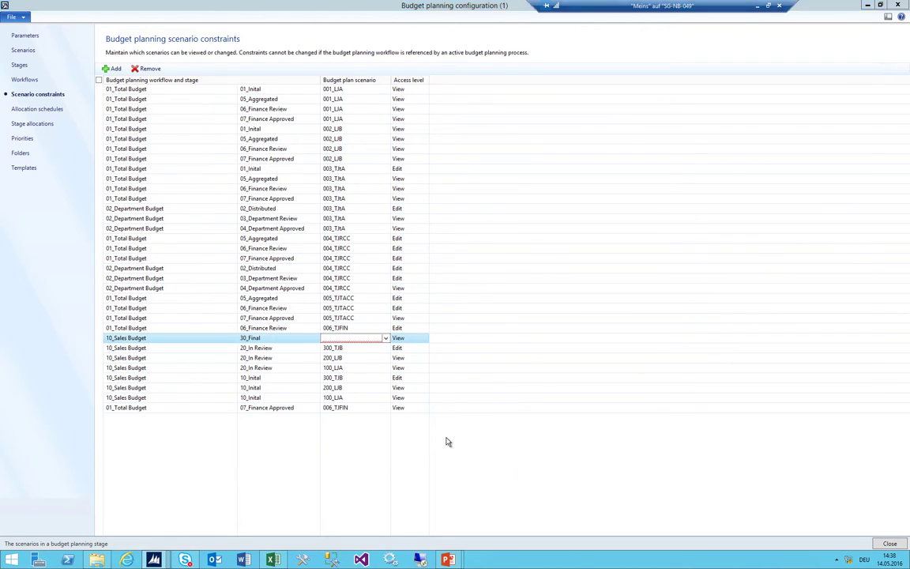
key("alt+Down")
scroll(380, 400, "down", 3)
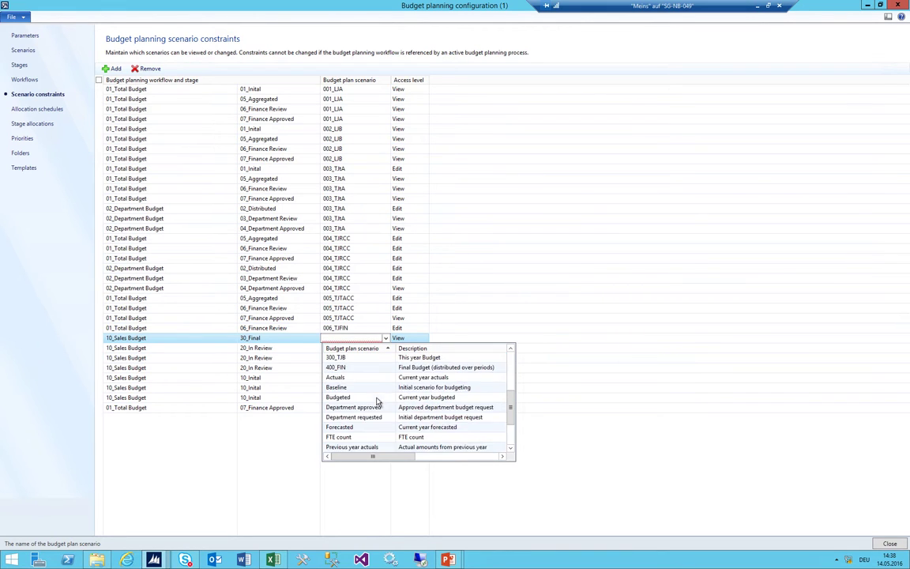
left_click(335, 357)
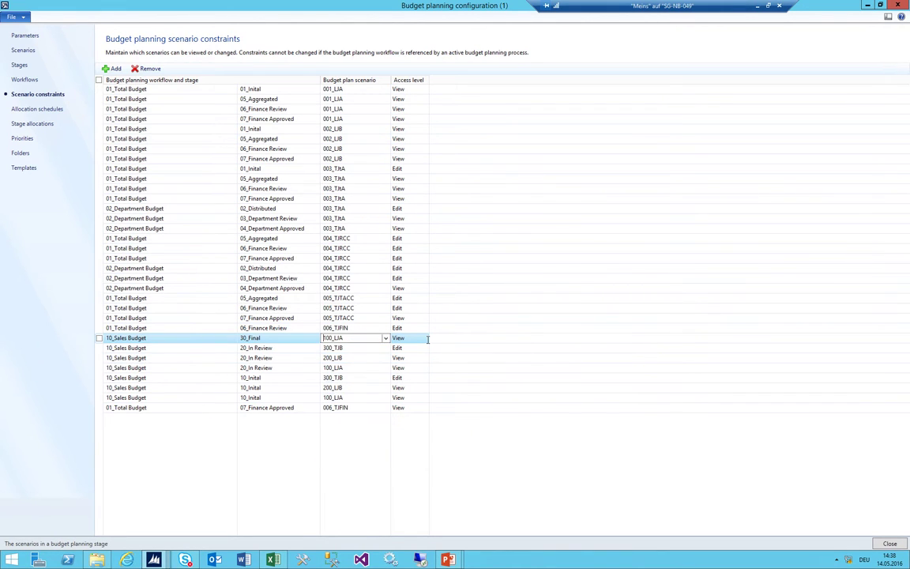
key("ctrl+n")
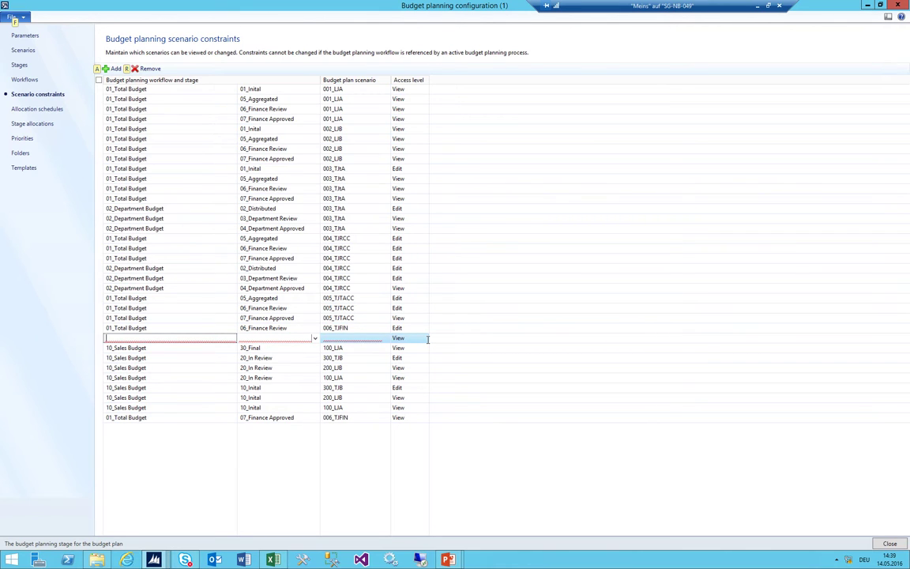
key("Escape")
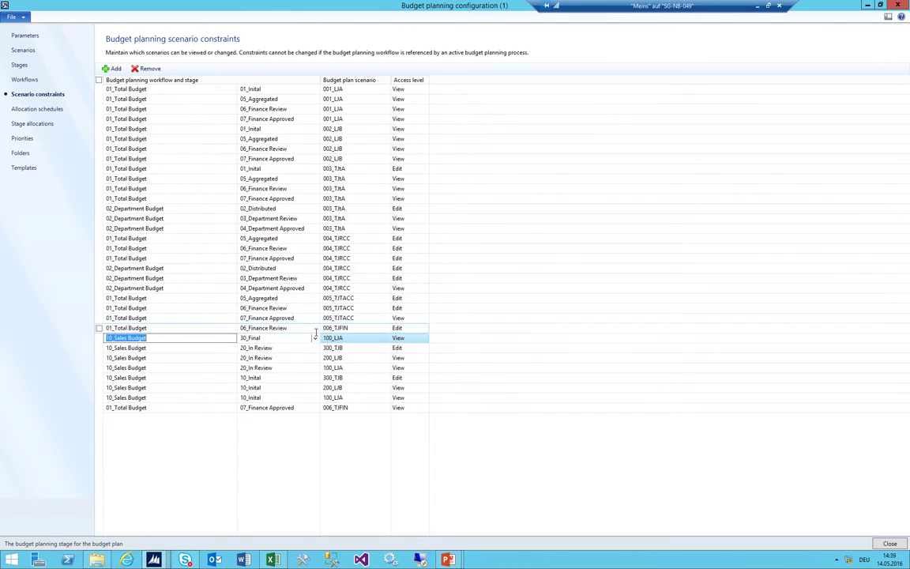
Step: Change the new row's stage to 10_Sales Budget 20_In Review
left_click(314, 338)
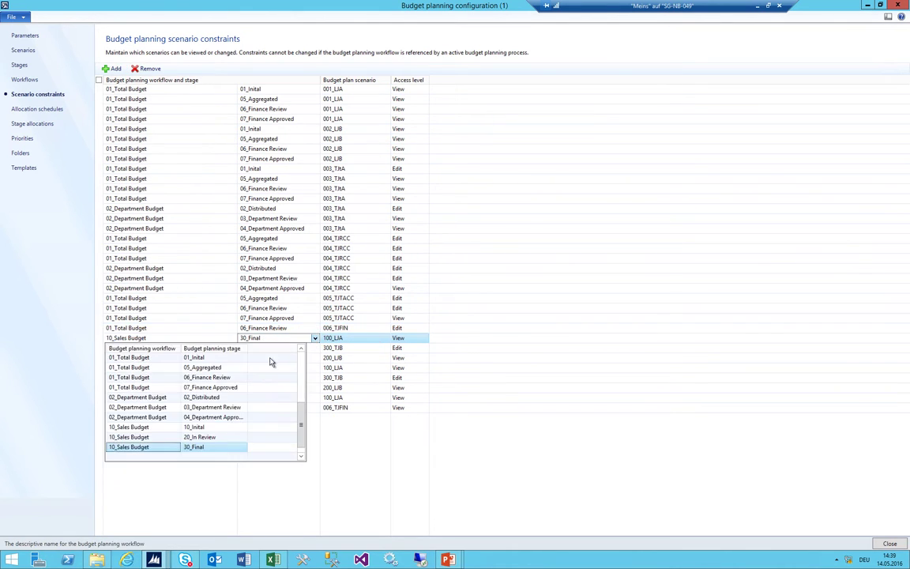
left_click(140, 437)
left_click(344, 335)
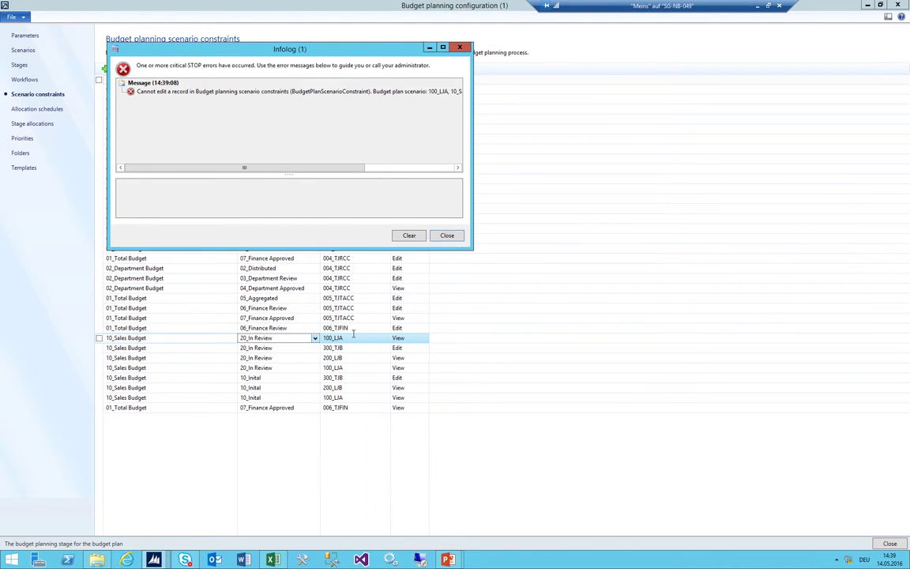
Step: Set the row's scenario to 400_FIN with Edit access
left_click(343, 338)
left_click(384, 339)
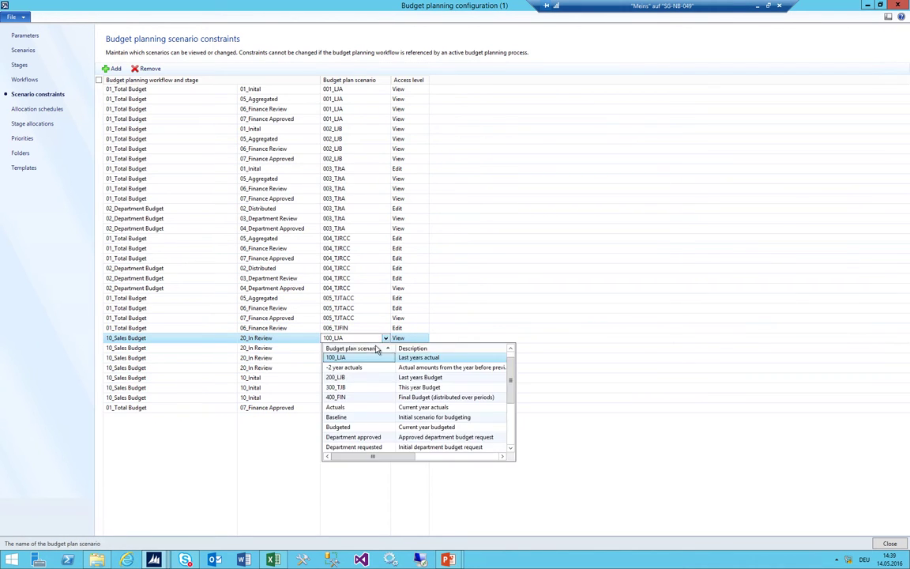
scroll(359, 440, "down", 2)
scroll(358, 433, "up", 3)
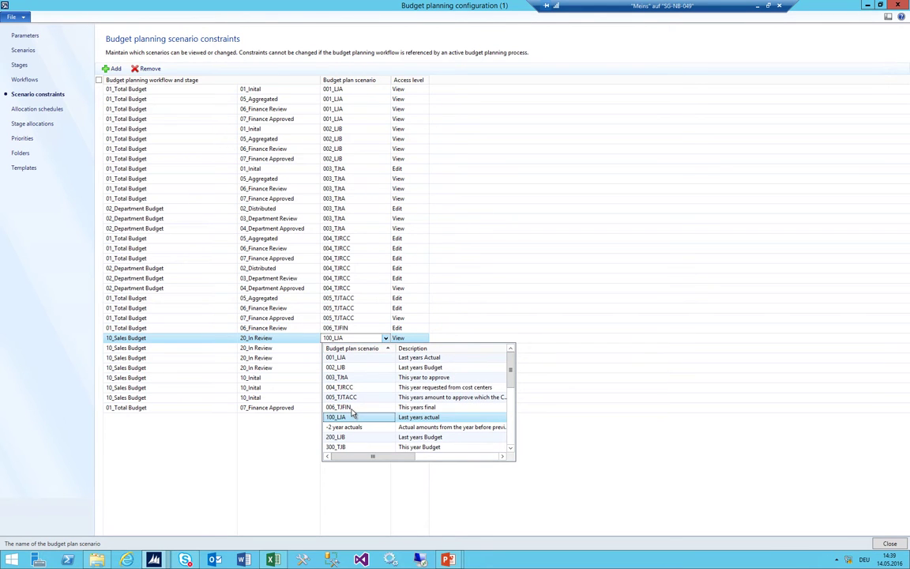
scroll(356, 419, "down", 2)
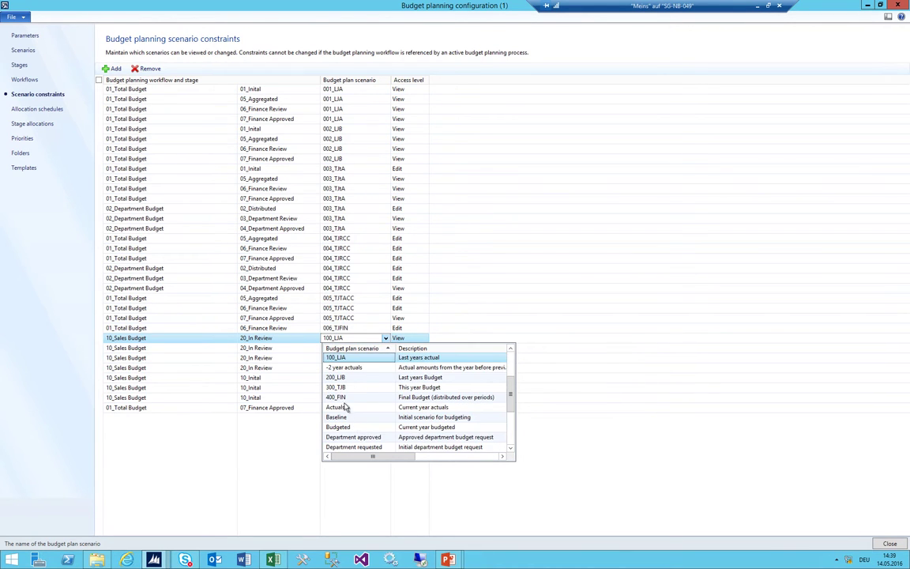
left_click(336, 400)
left_click(424, 338)
left_click(425, 339)
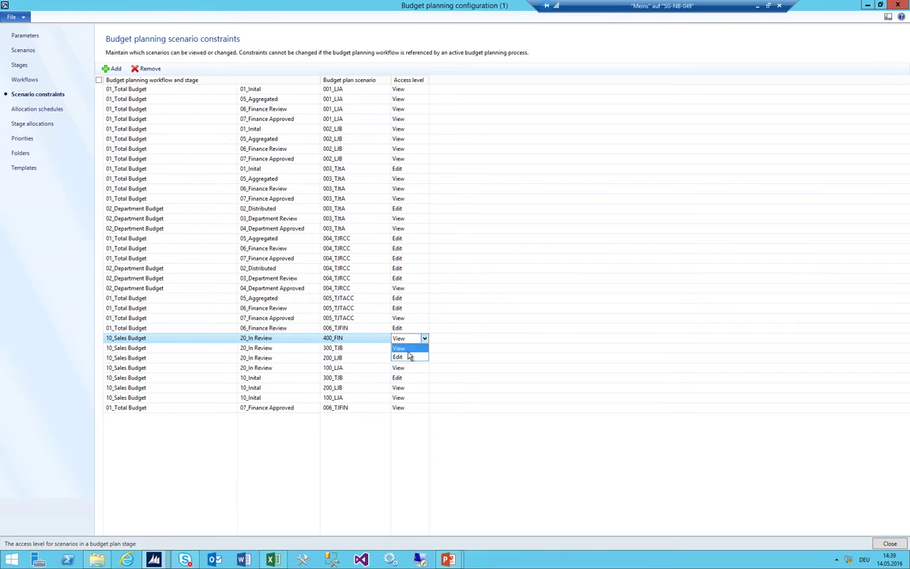
left_click(403, 356)
key("Tab")
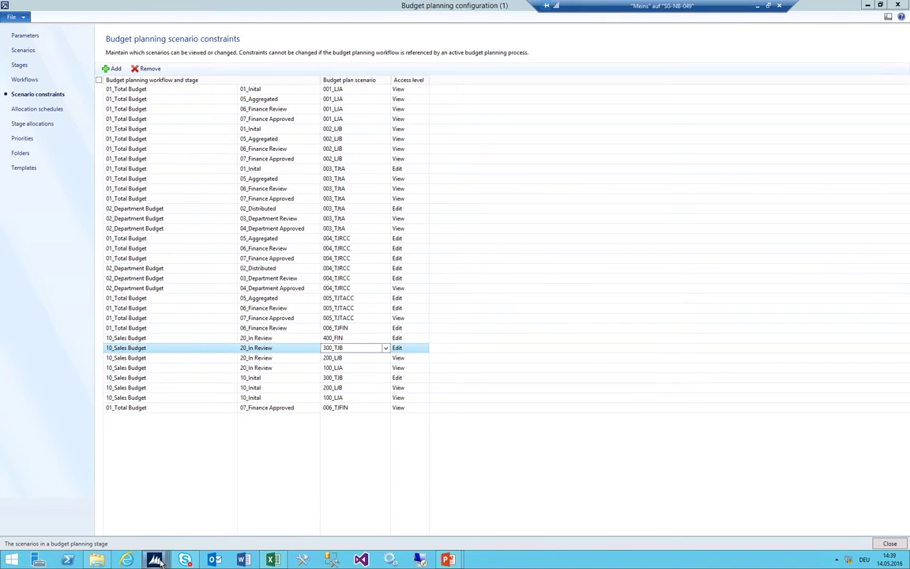
Step: Close the error message window and return to the main Dynamics AX window
mouse_move(153, 559)
left_click(365, 506)
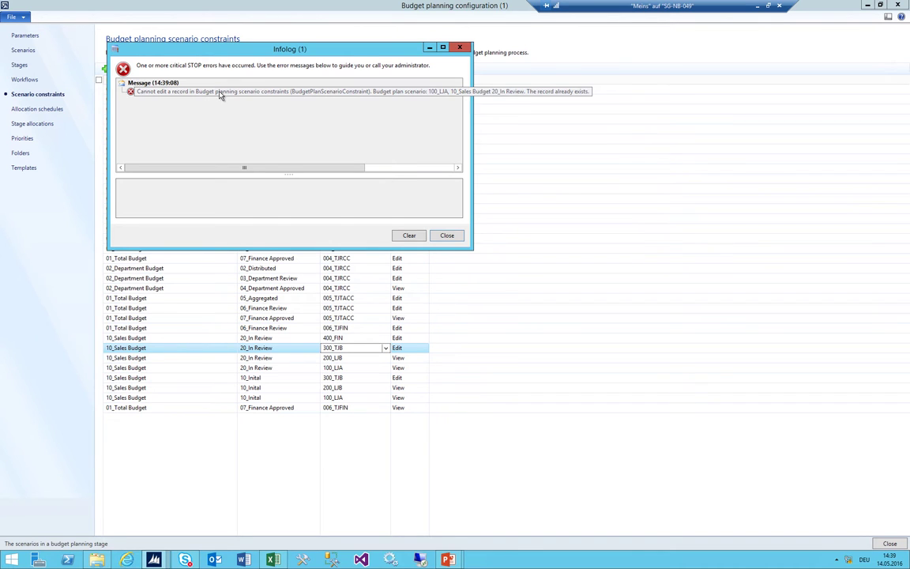
key("Escape")
mouse_move(154, 560)
left_click(79, 506)
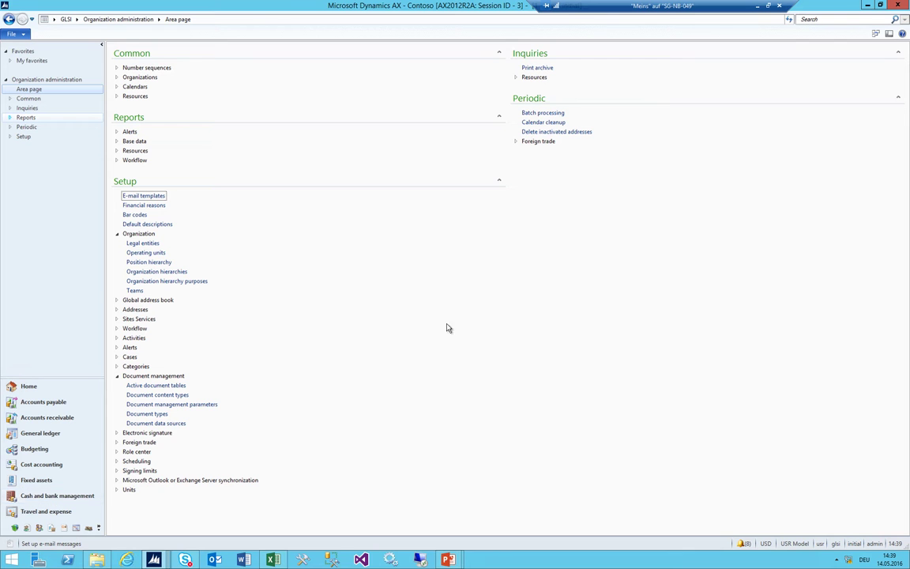
Step: Go to Budgeting > Budgeting workflows and edit the Budget plan workflows workflow
left_click(77, 19)
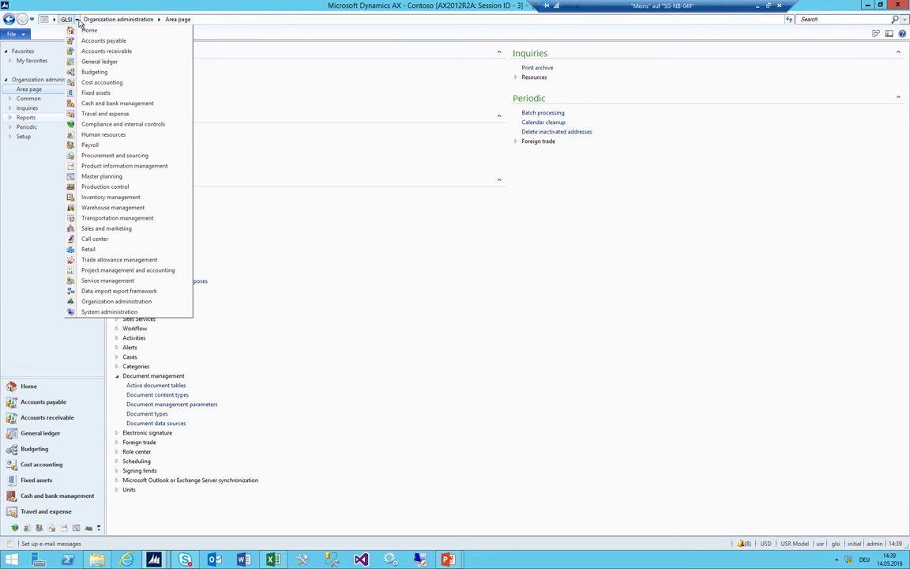
left_click(358, 116)
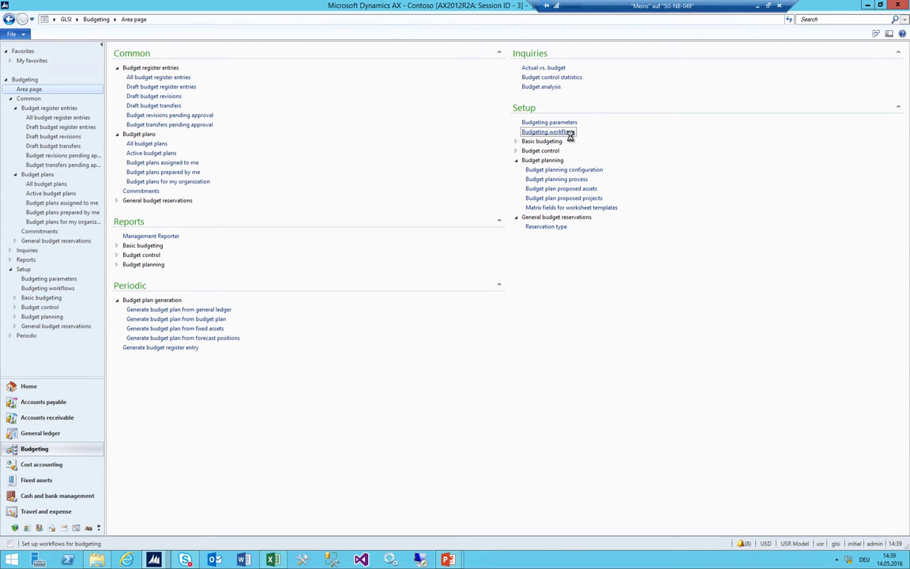
left_click(567, 133)
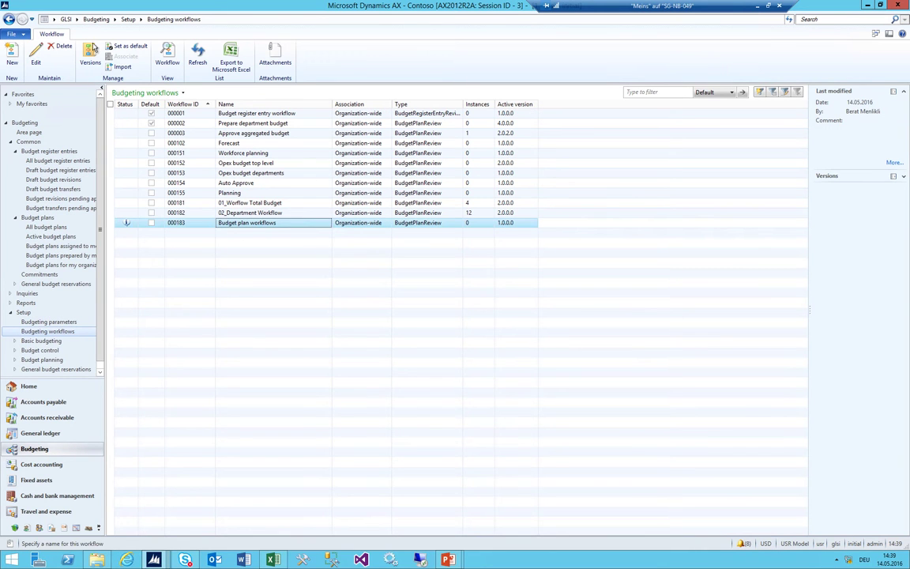
left_click(36, 57)
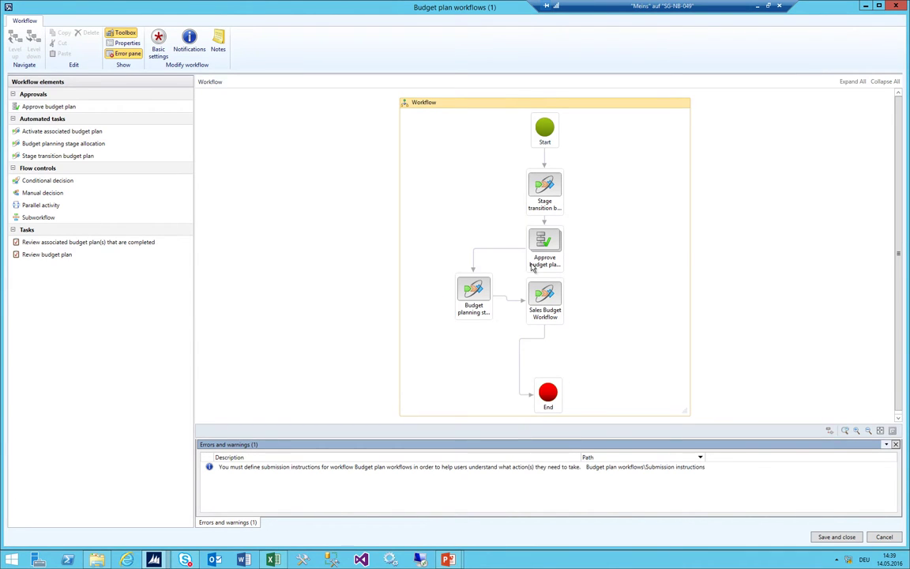
Step: Select the designer steps and nudge the Sales Budget Workflow step slightly lower
left_click(487, 304)
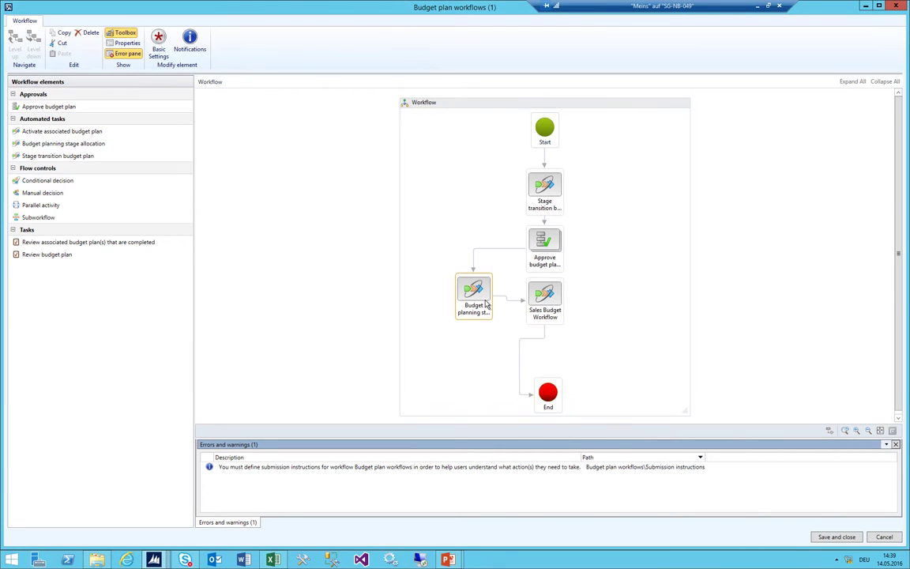
left_click(542, 299)
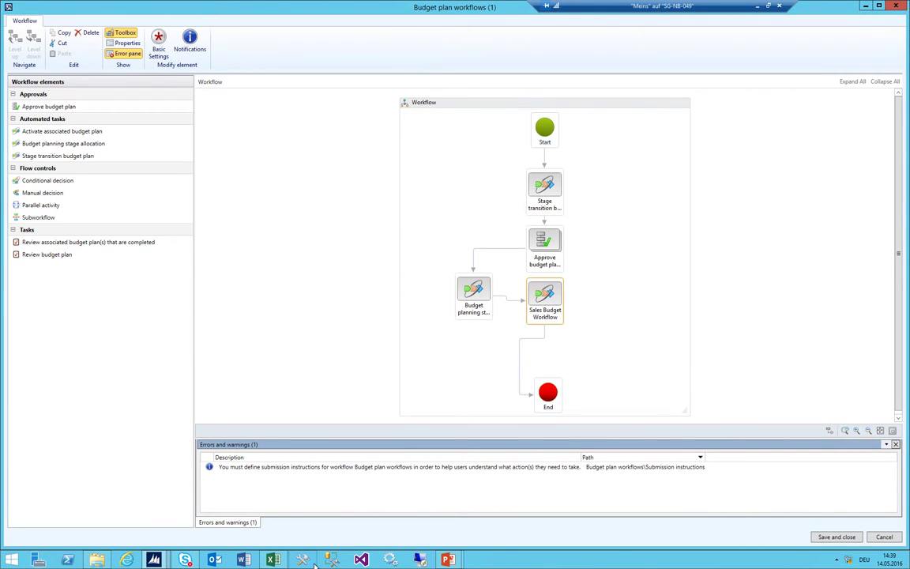
left_click(465, 298)
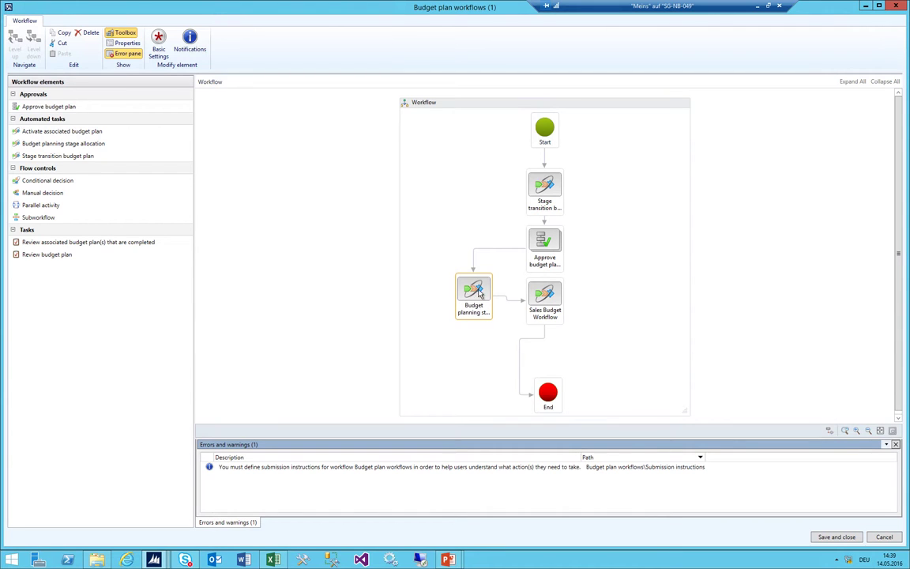
left_click(558, 294)
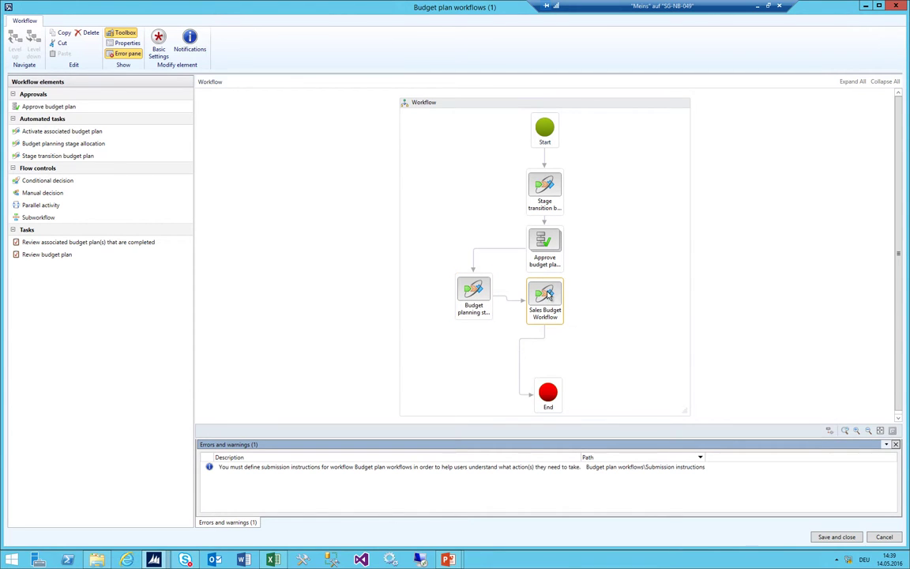
left_click_drag(560, 291, 557, 303)
Step: Rename the transition step to 'Stage Transition Budget Plan'
left_click(159, 46)
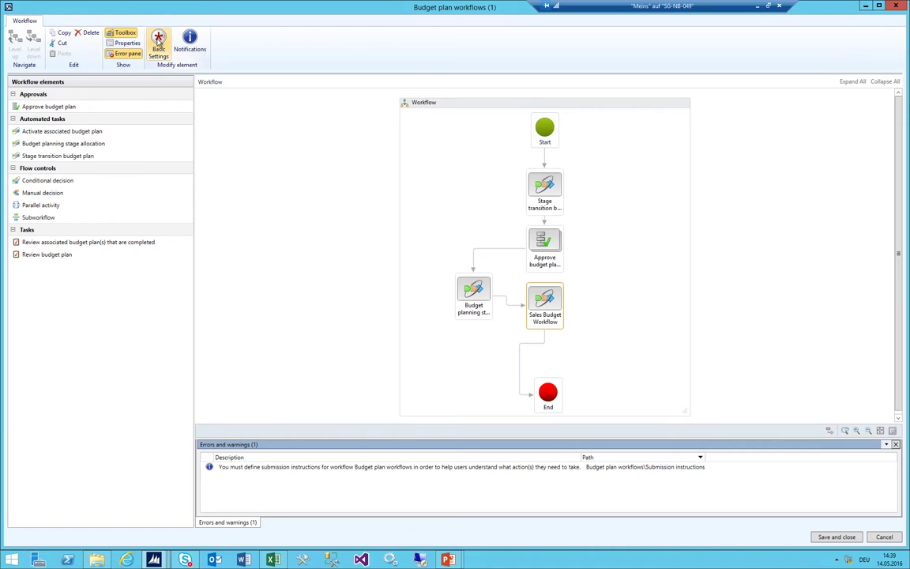
left_click_drag(257, 172, 40, 146)
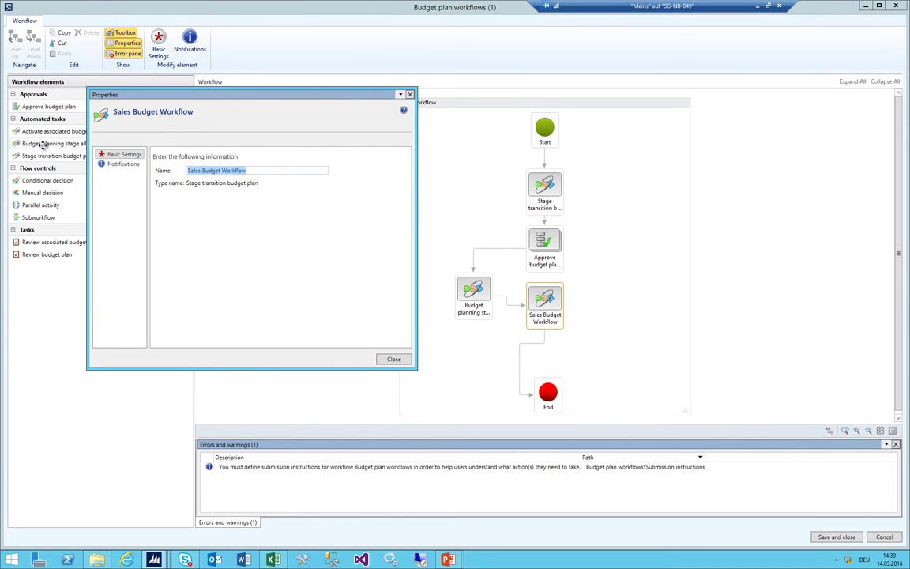
type("Stage Transa")
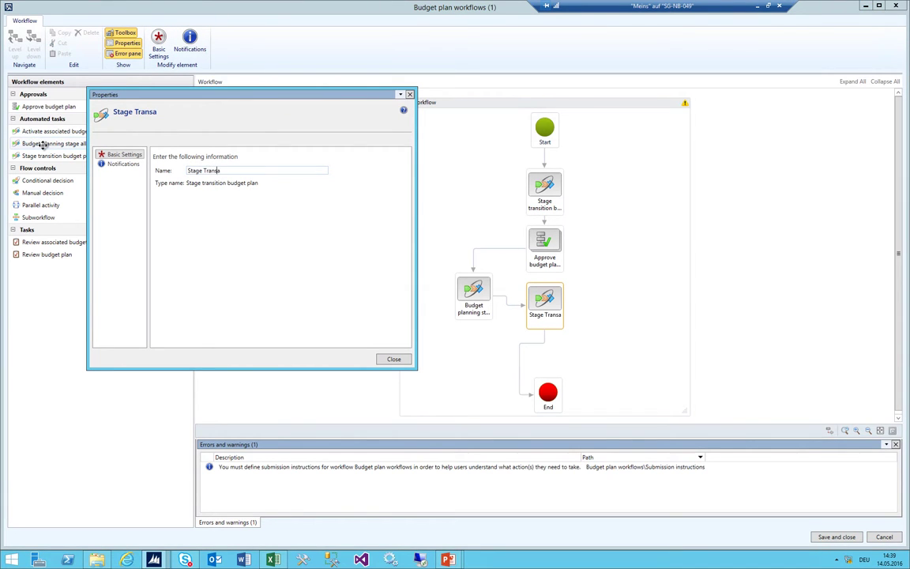
key("BackSpace")
type("ition BUd")
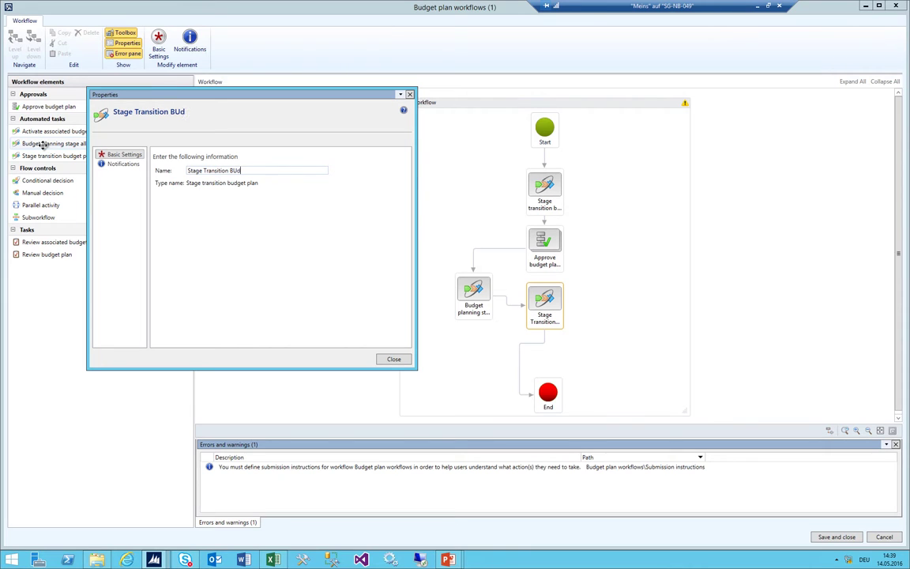
key("BackSpace")
key("BackSpace")
left_click(394, 359)
Step: Rename the whole workflow to 'Sales Budget' in its basic settings
left_click(427, 131)
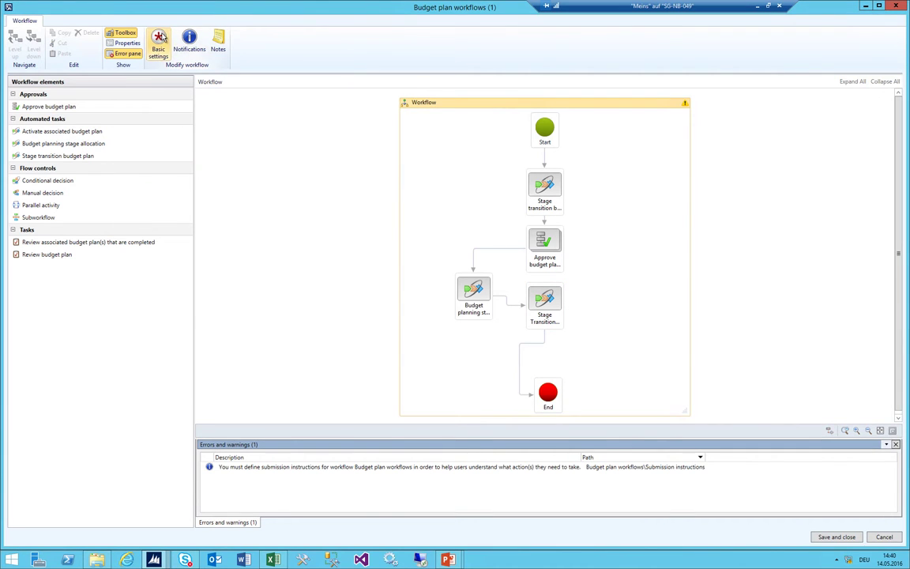
left_click(159, 41)
left_click(122, 174)
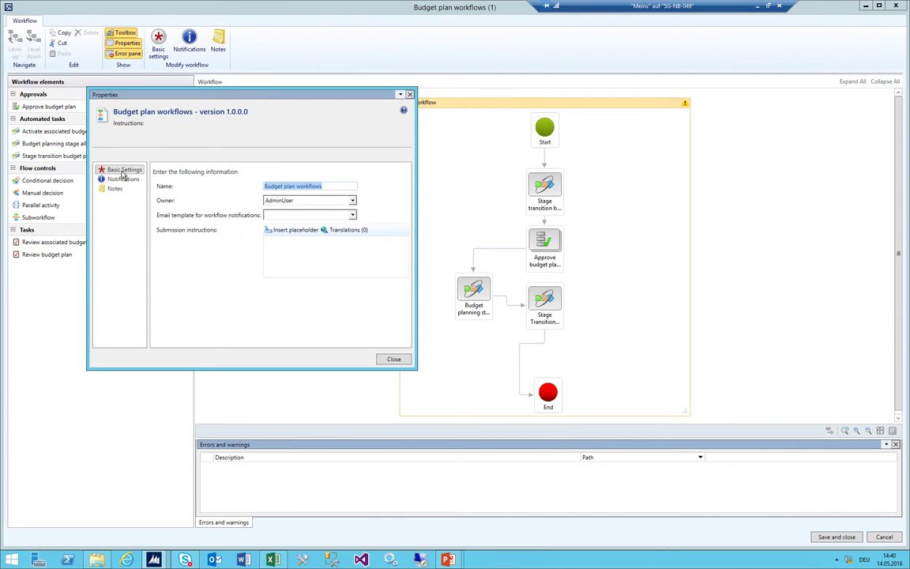
type("Sales Budget")
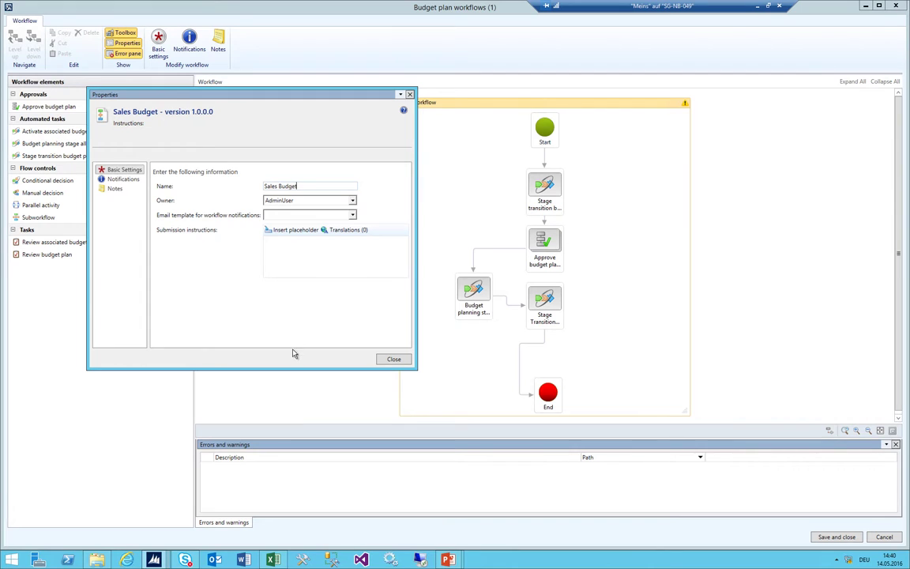
left_click(391, 359)
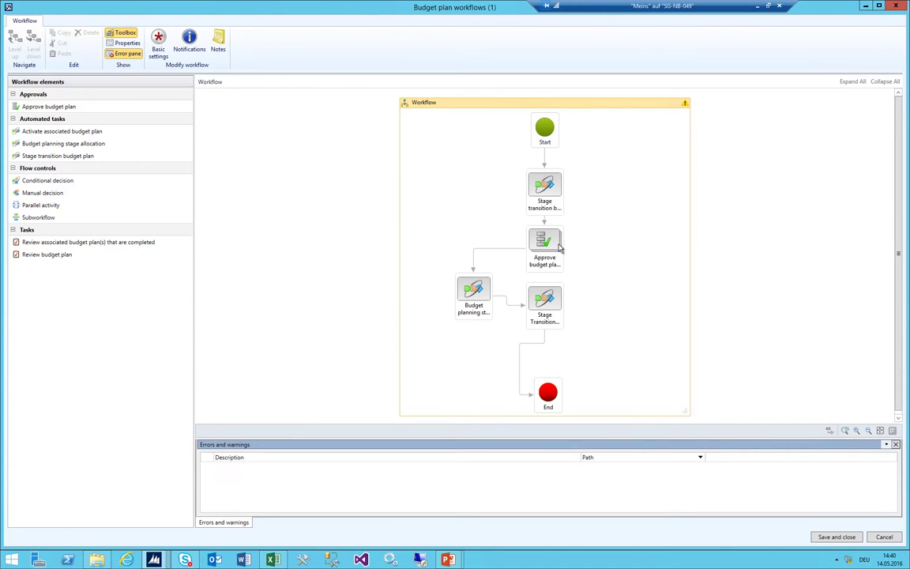
Step: Move the Excel workbook to the right and select the In Review and Final cells B12:B13
key("alt+Tab")
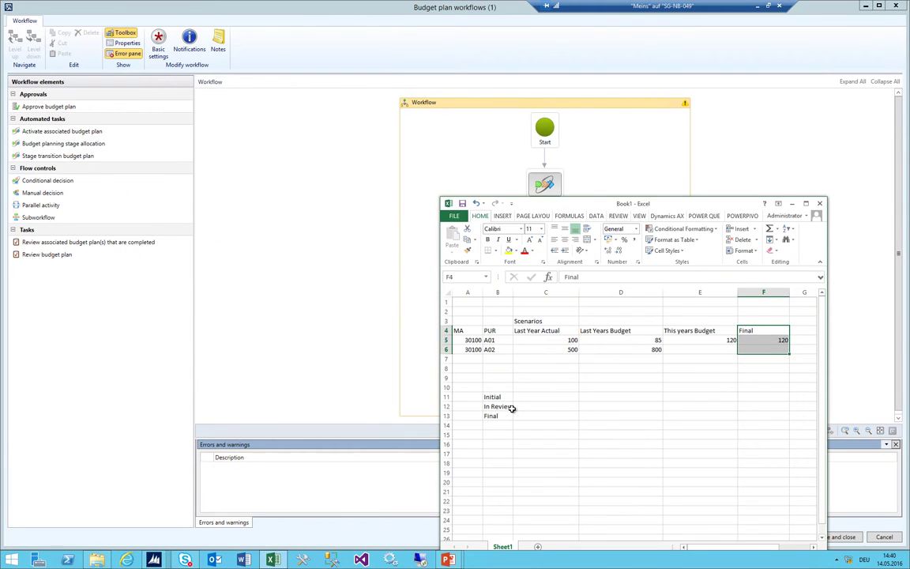
left_click(512, 408)
left_click_drag(546, 203, 802, 173)
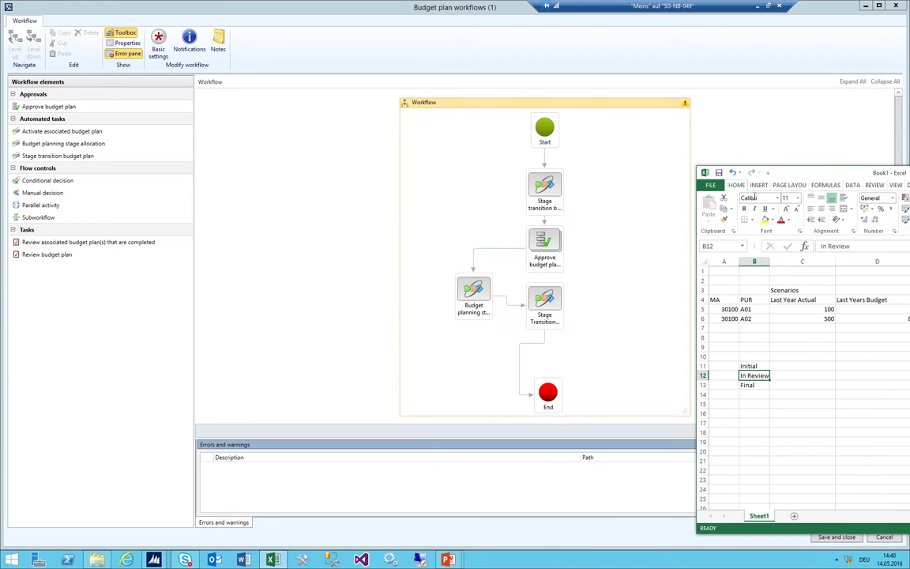
left_click(474, 297)
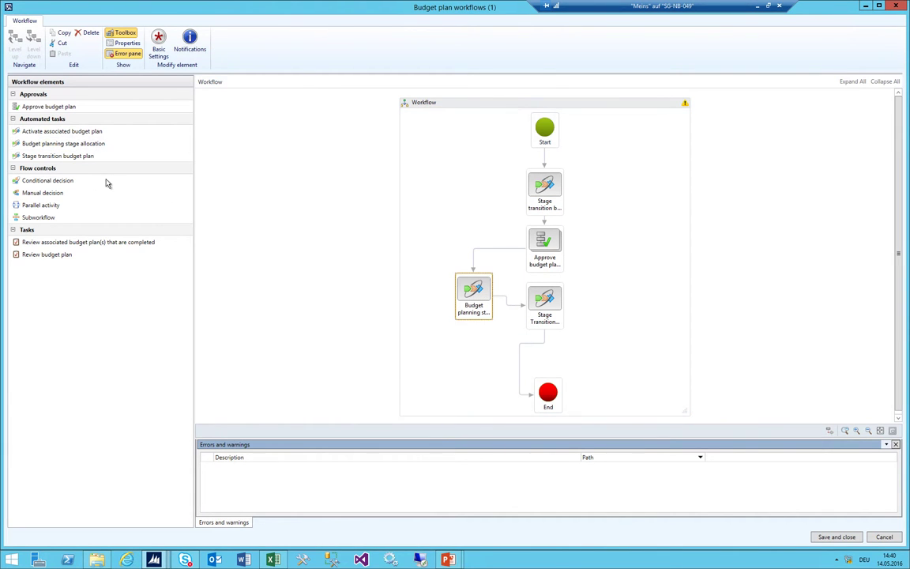
key("alt+Tab")
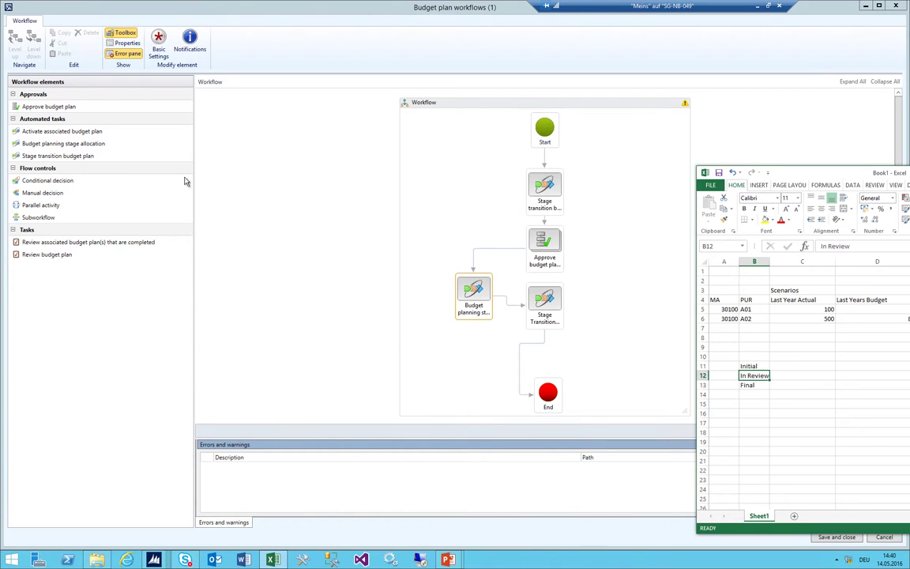
key("alt+Tab")
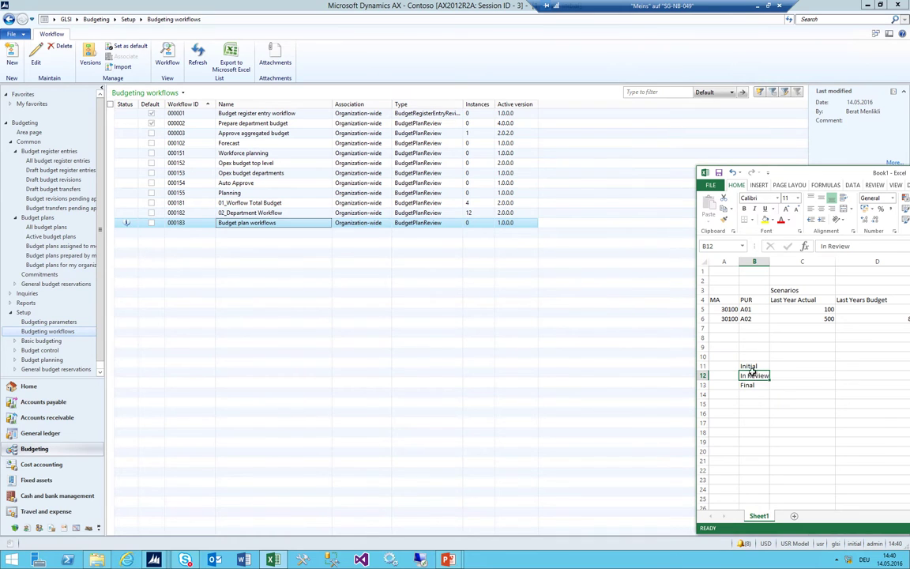
key("alt+Tab")
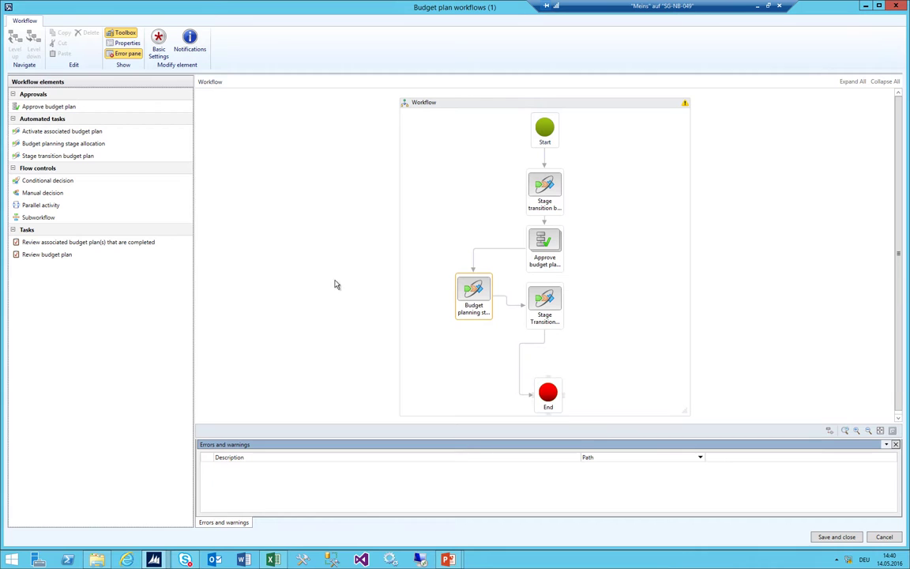
left_click(554, 306)
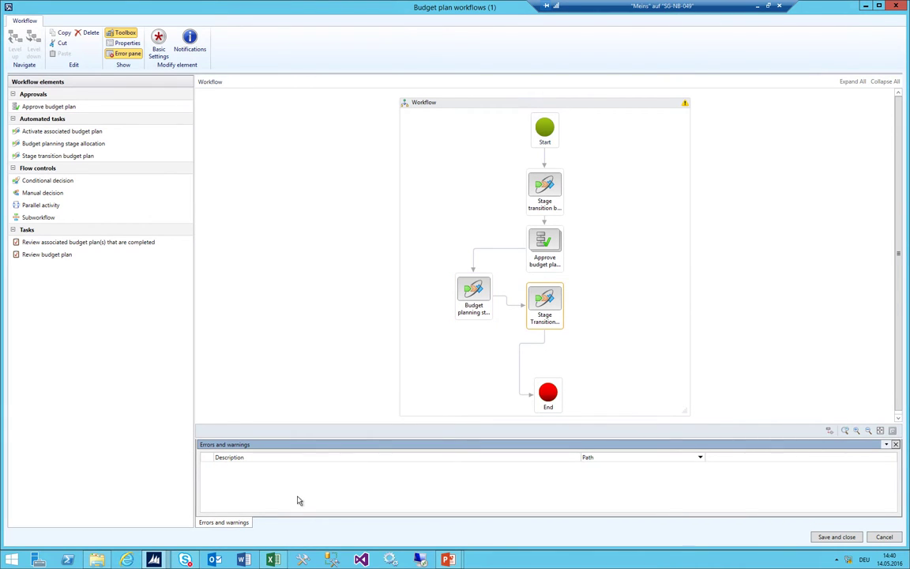
key("alt+Tab")
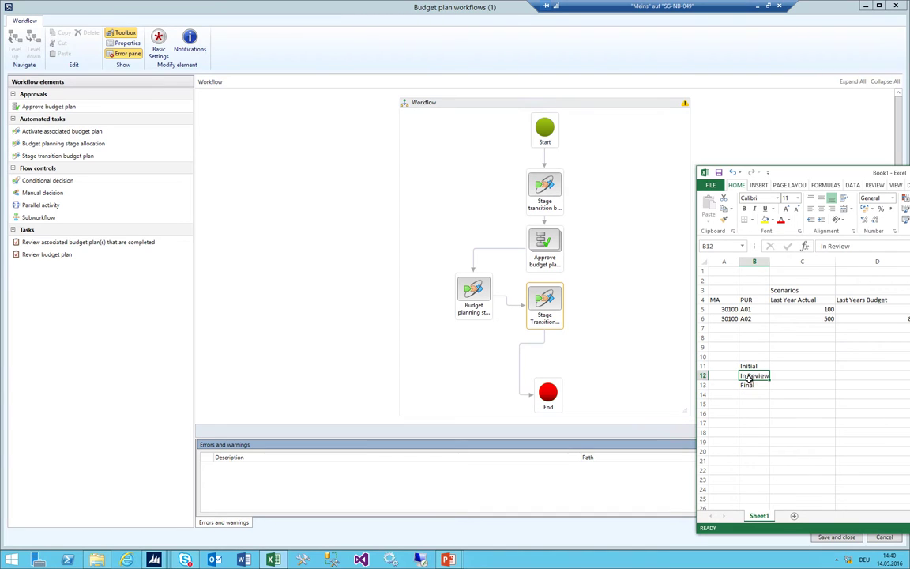
left_click_drag(750, 378, 749, 386)
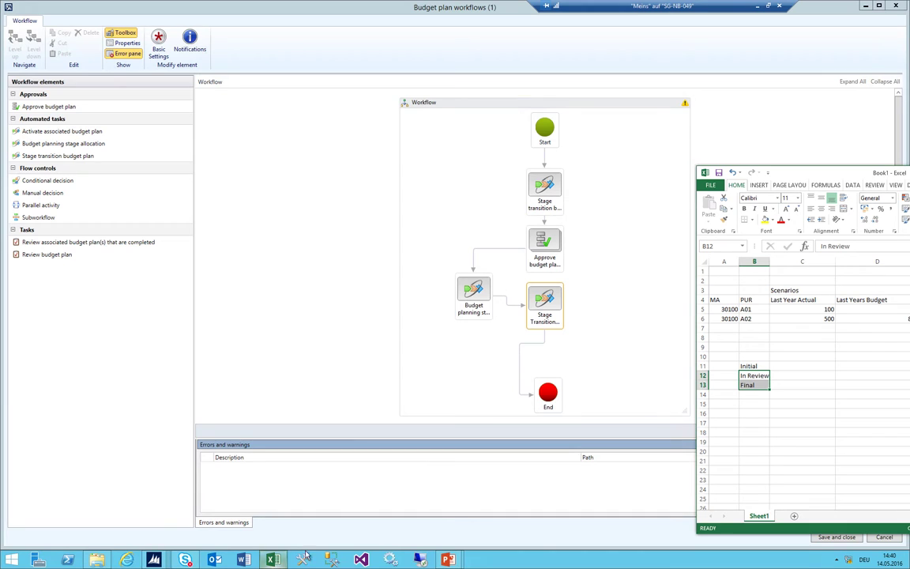
Step: Save and close the Sales Budget workflow as a new version
left_click(153, 560)
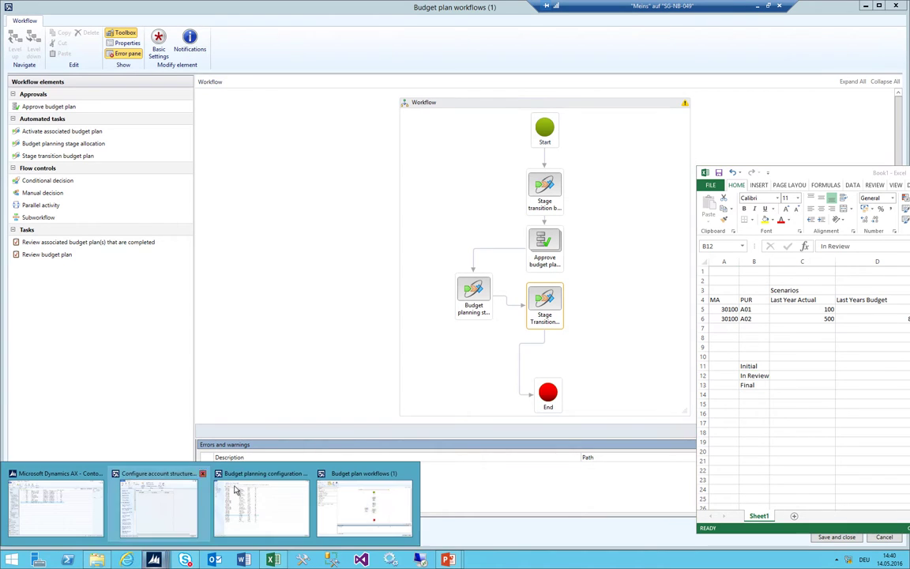
left_click(349, 505)
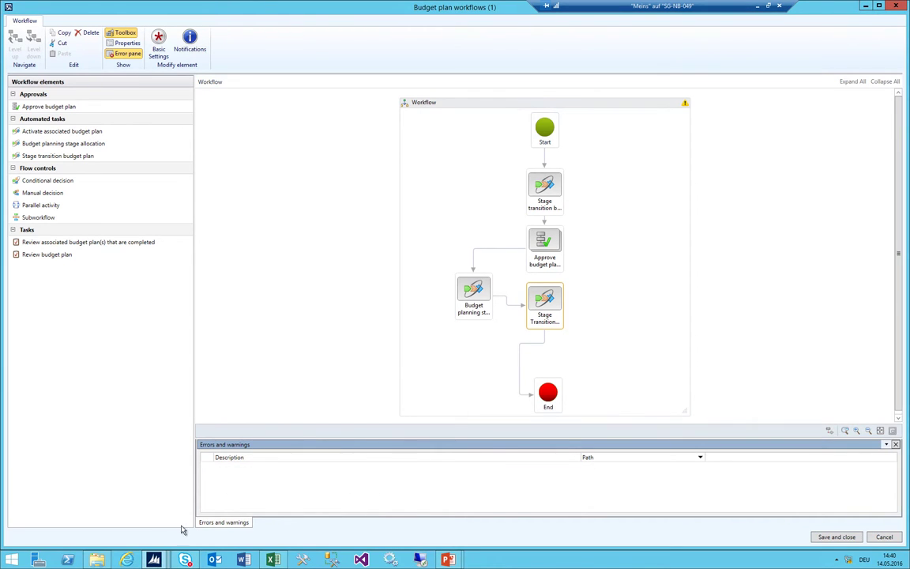
left_click(829, 538)
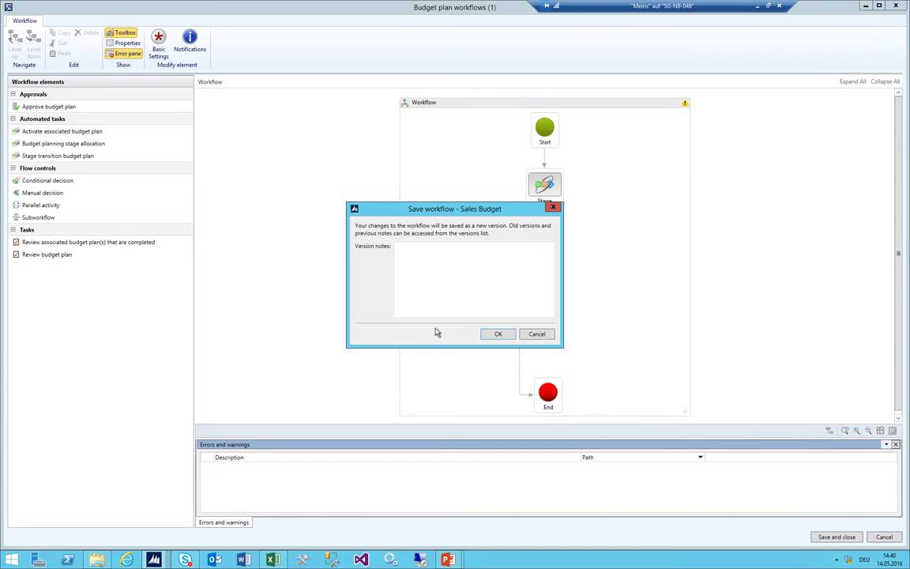
left_click(492, 335)
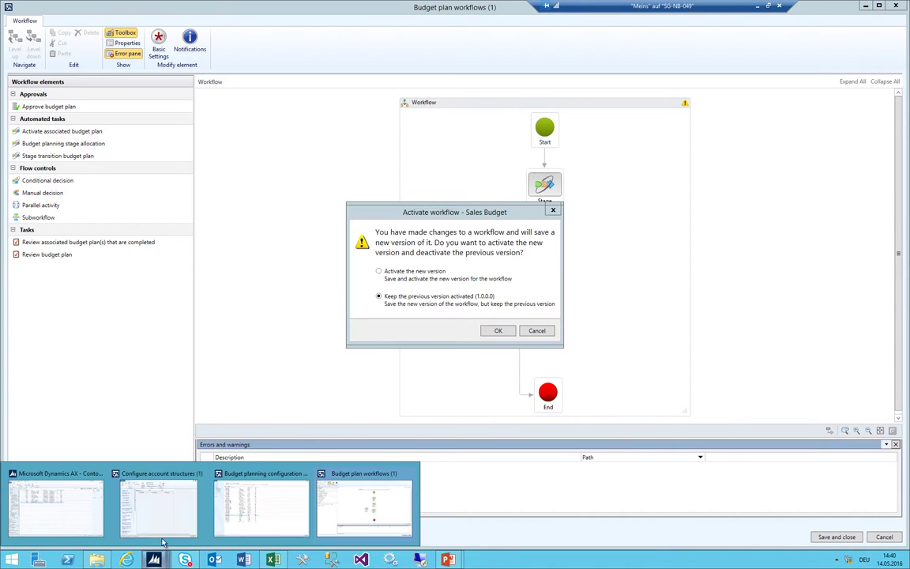
Step: Finish saving version 1.0.1.0 keeping 1.0.0.0 active, then reopen Scenario constraints from Budgeting
left_click(499, 330)
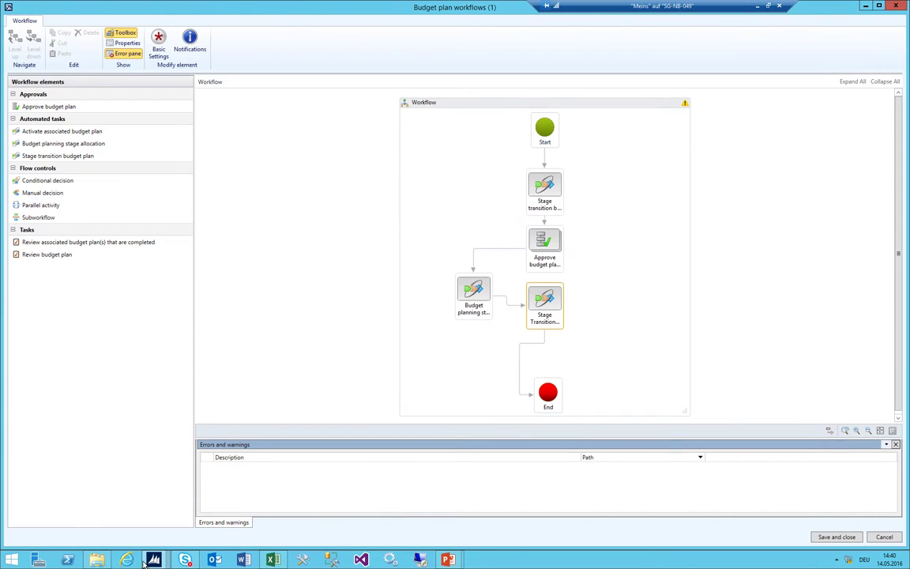
mouse_move(151, 559)
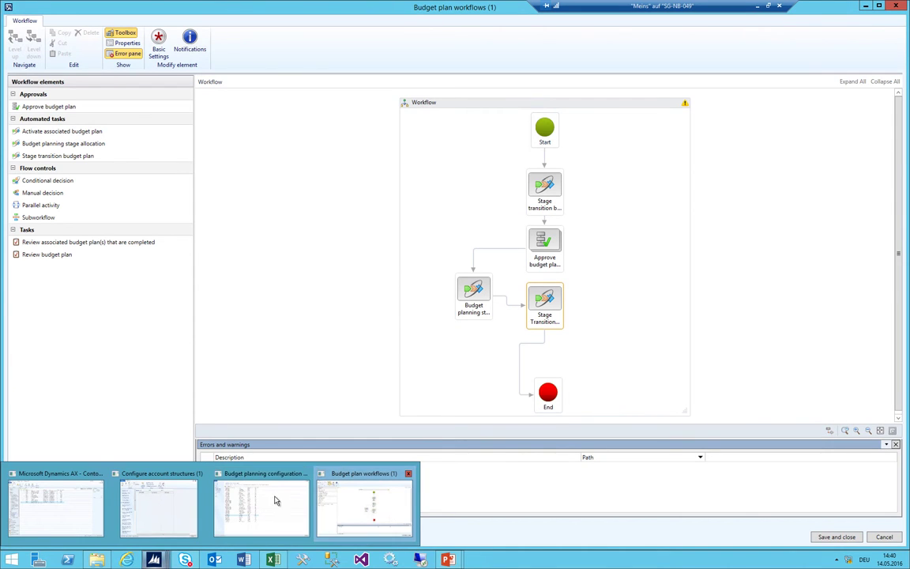
left_click(276, 500)
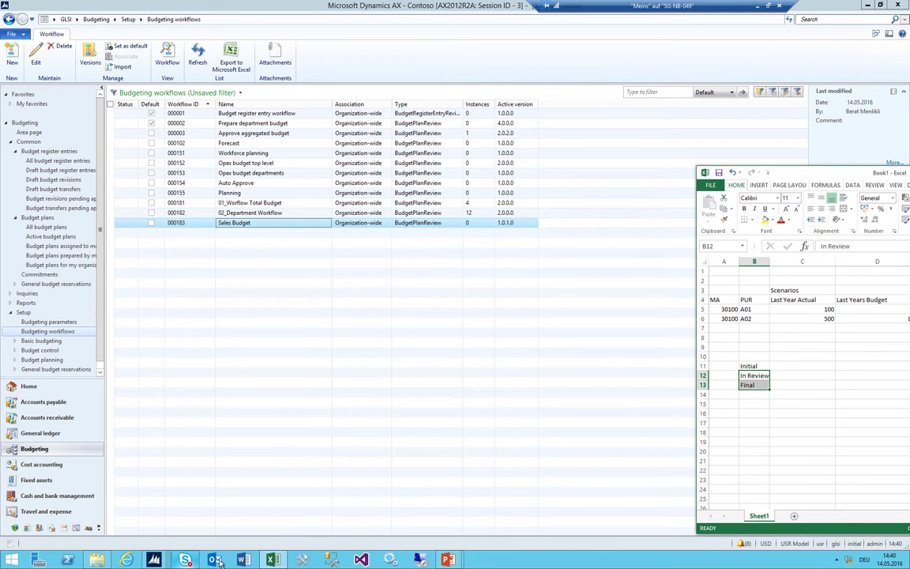
left_click(154, 558)
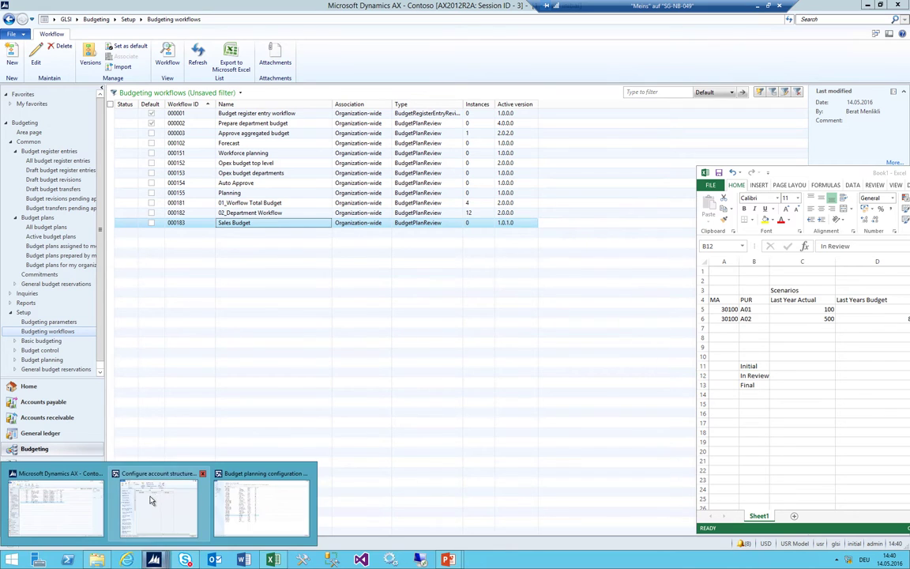
left_click(152, 500)
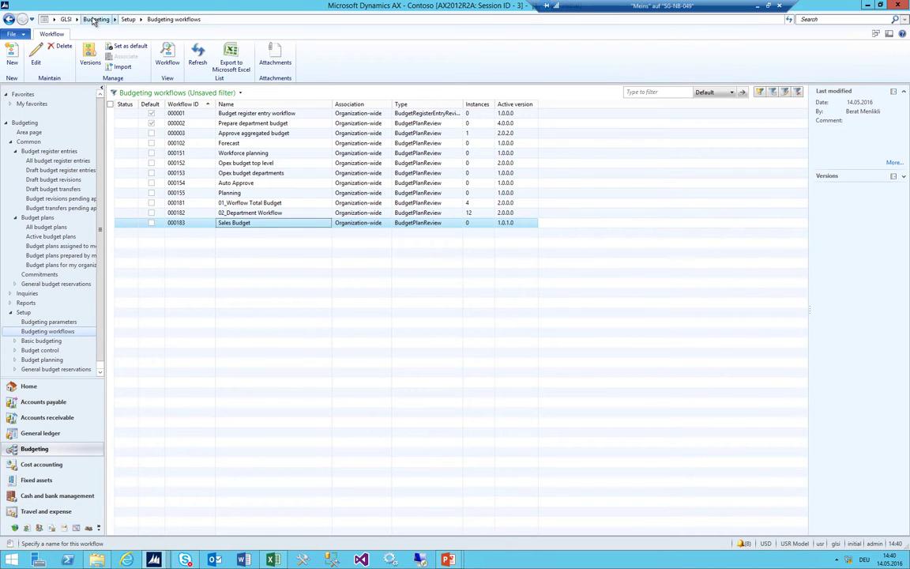
left_click(95, 19)
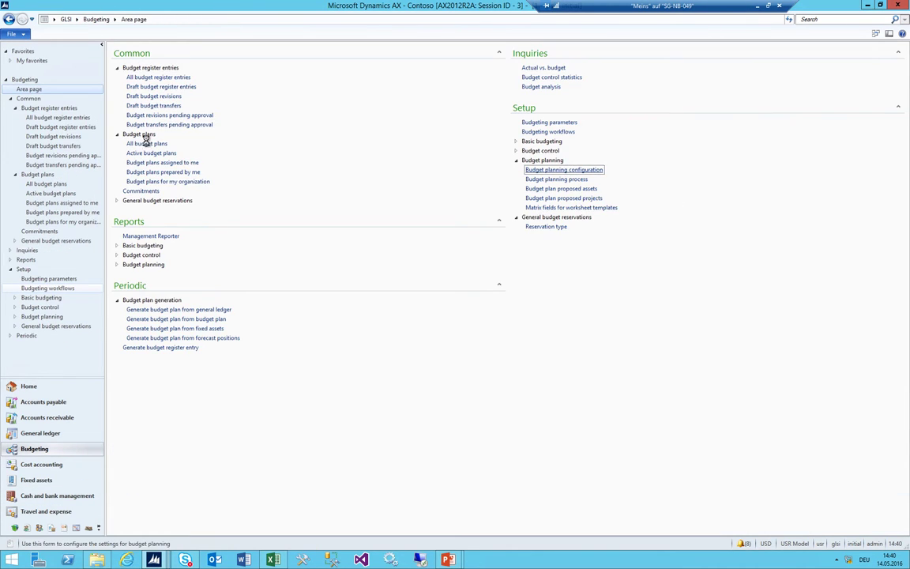
left_click(31, 98)
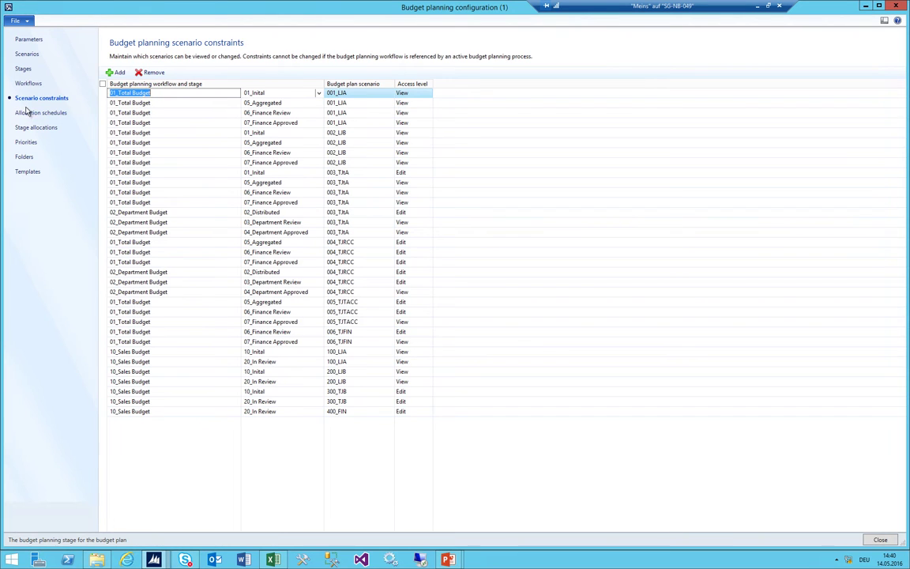
Step: Add a 10_Sales Budget 30_Final constraint row below the existing Sales Budget rows
left_click(197, 412)
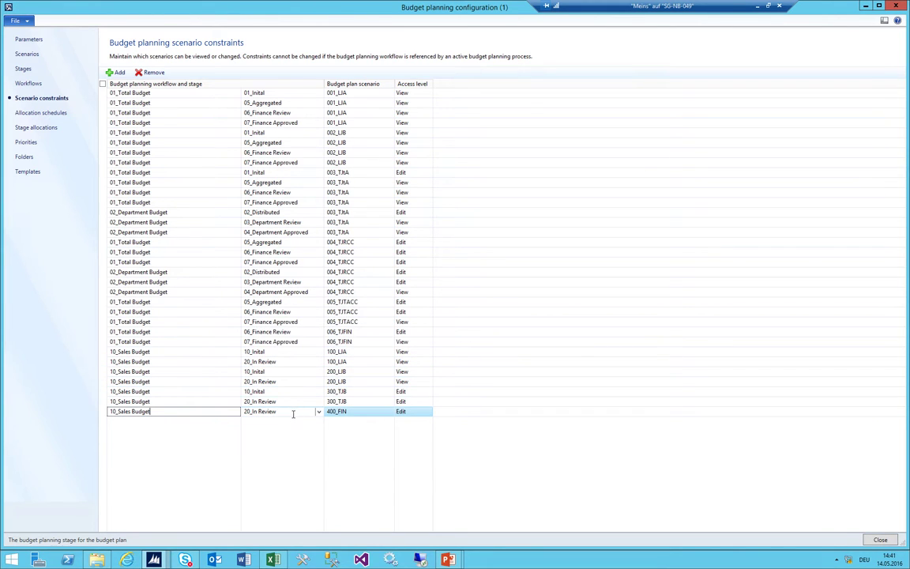
left_click(293, 412)
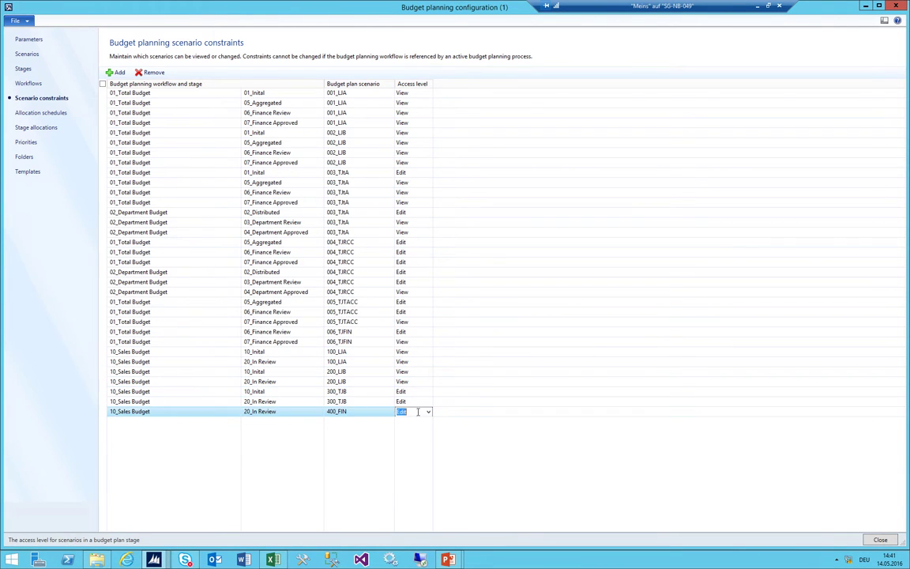
key("shift+Tab")
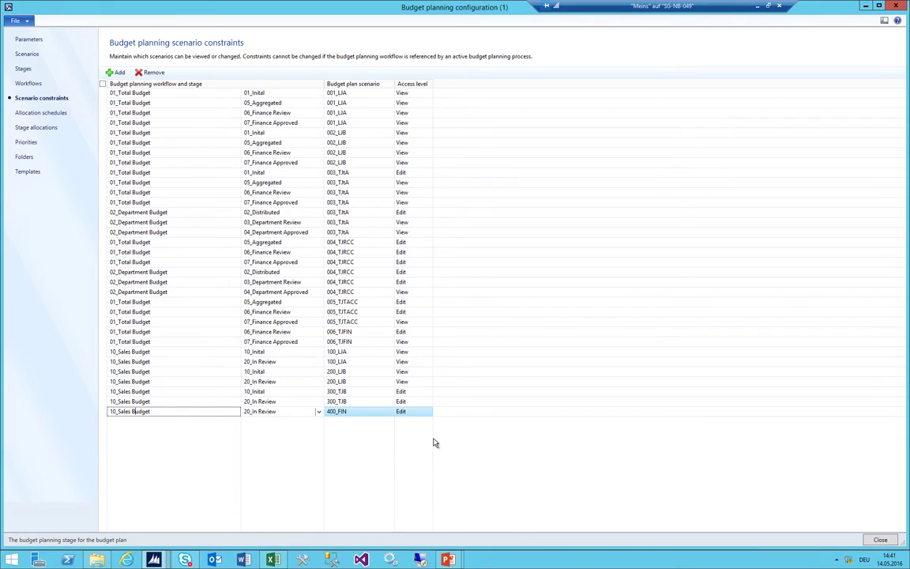
key("ctrl+n")
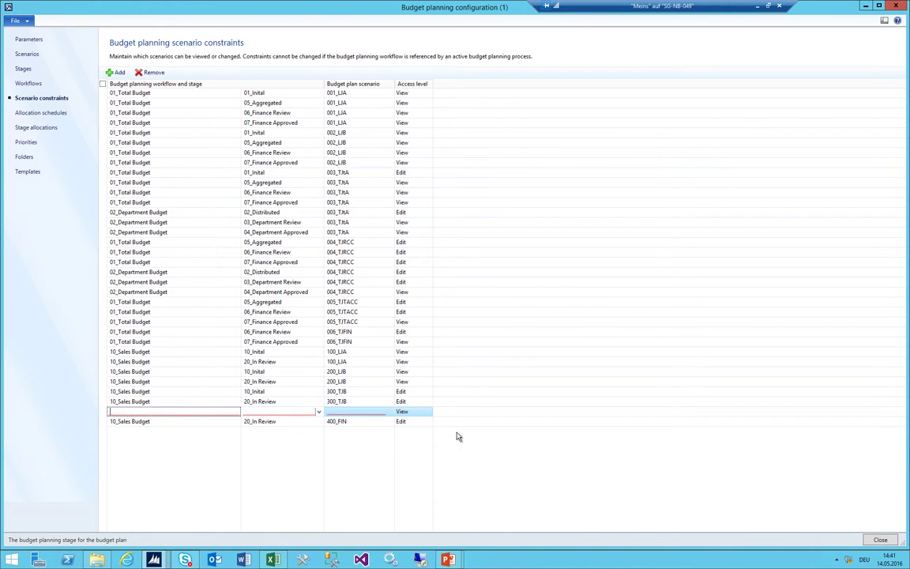
key("alt+Down")
scroll(190, 434, "down", 5)
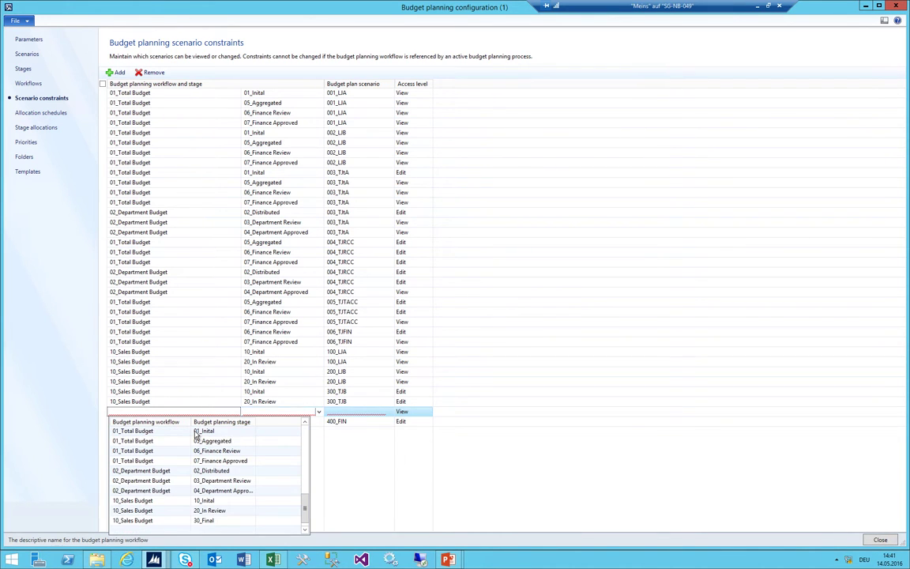
left_click(155, 521)
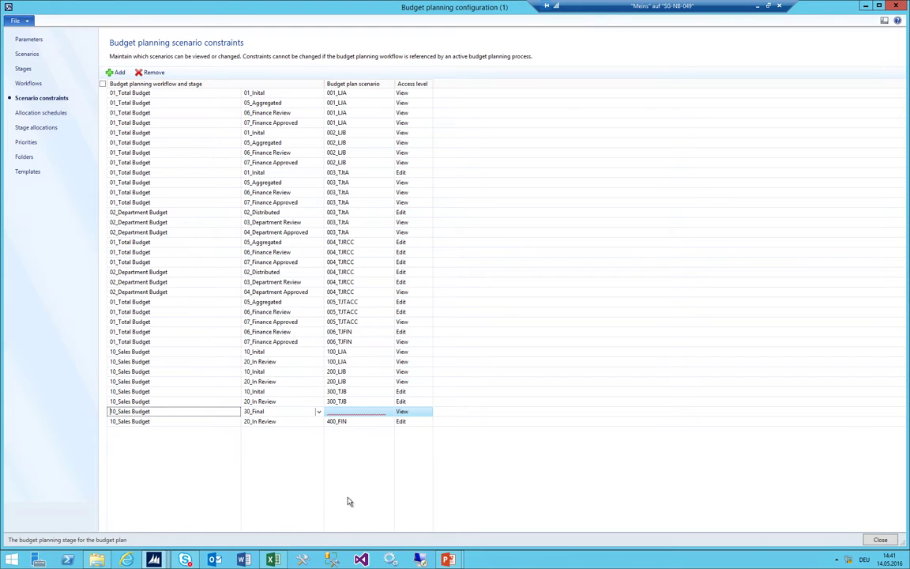
key("Tab")
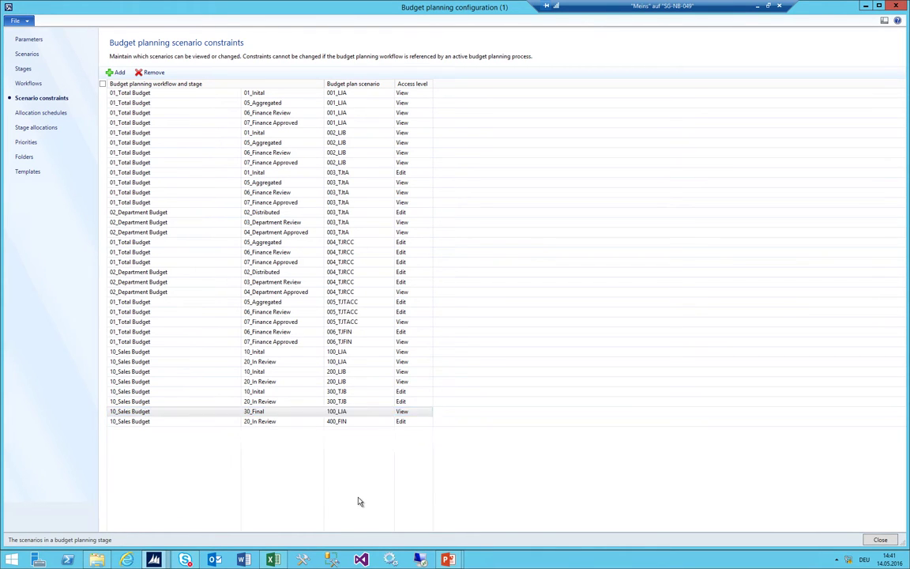
Step: Add another 10_Sales Budget 30_Final constraint with scenario 200_LIB
key("ctrl+n")
key("alt+Down")
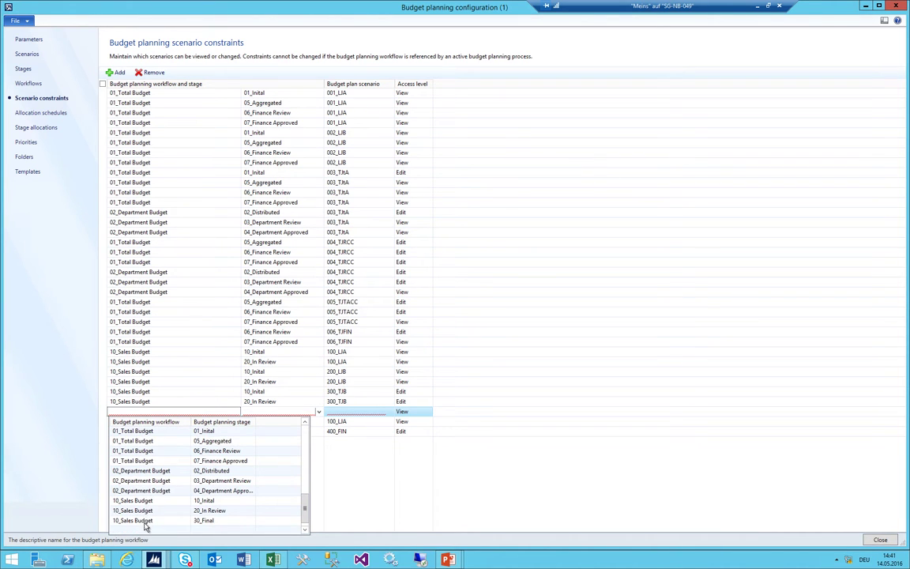
left_click(145, 521)
key("Tab")
key("alt+Down")
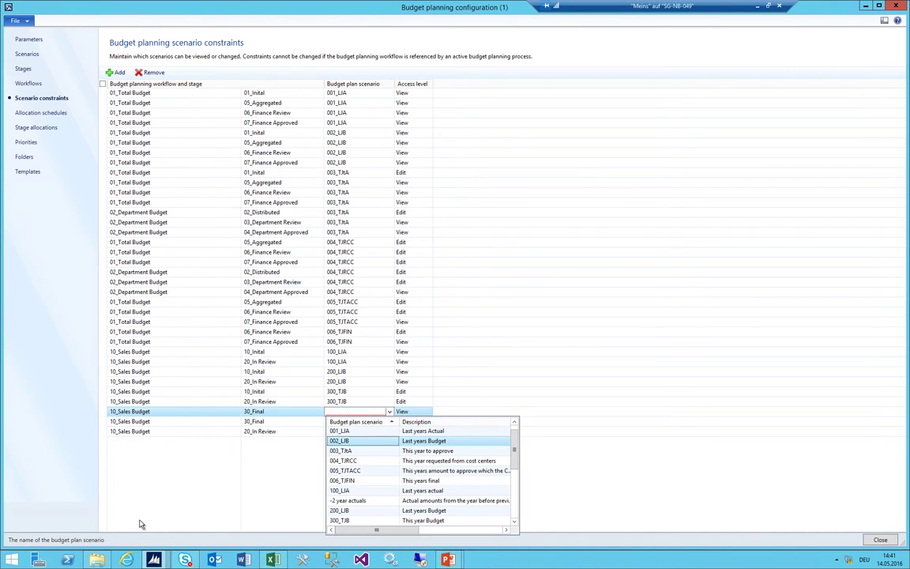
left_click(348, 510)
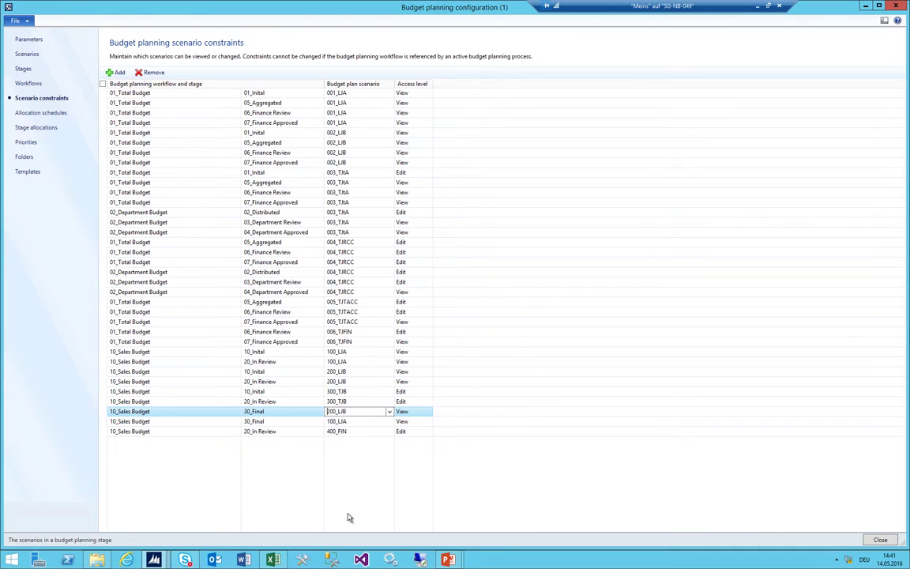
Step: Add two more 10_Sales Budget 30_Final constraint rows
key("ctrl+n")
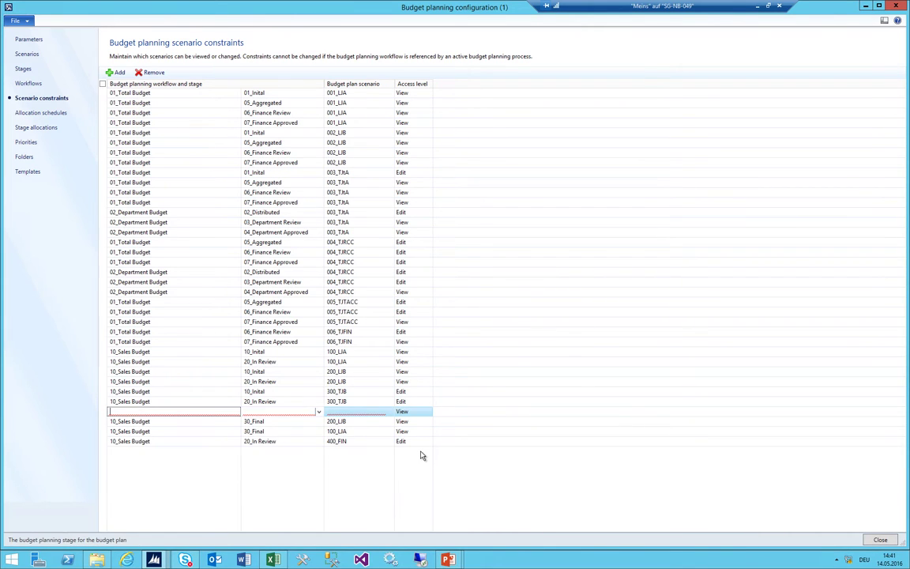
key("alt+Down")
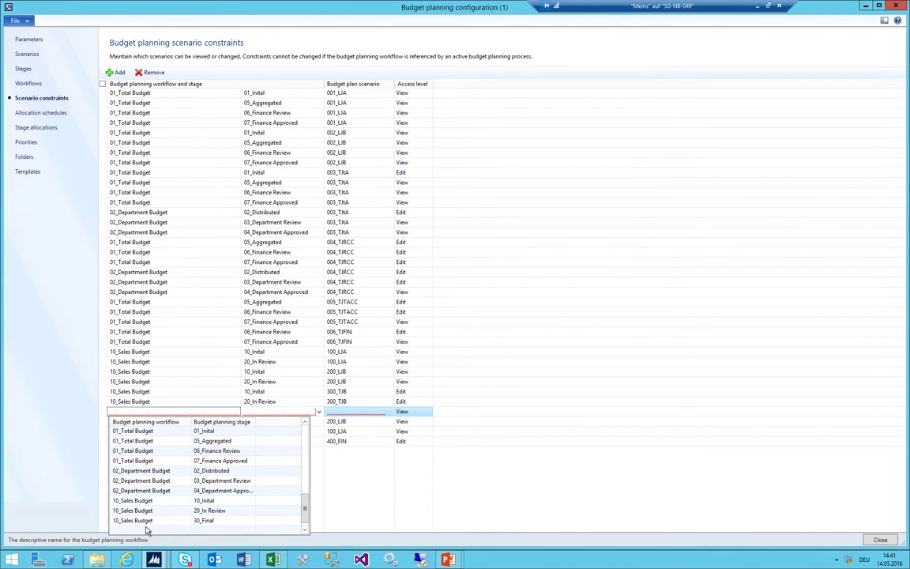
left_click(146, 521)
key("Tab")
key("Tab")
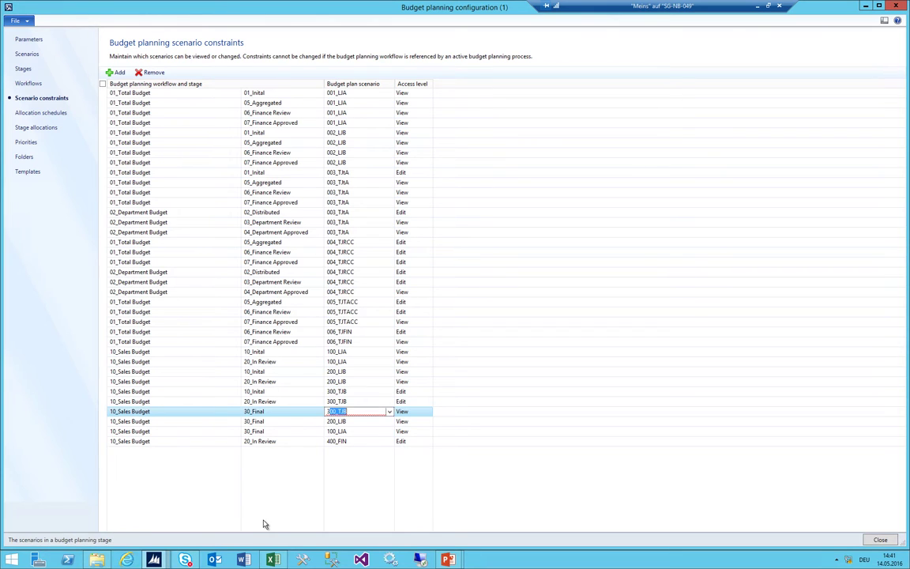
key("ctrl+n")
key("alt+Down")
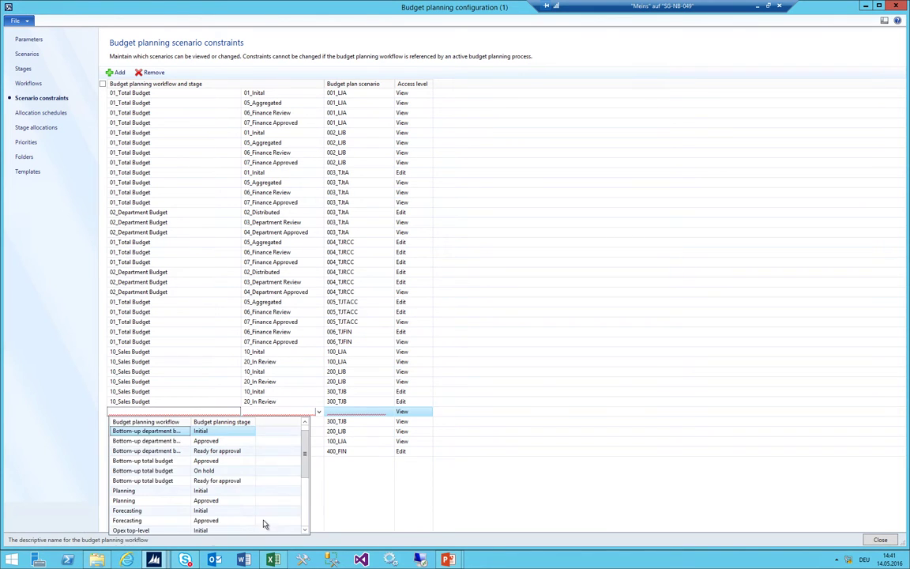
scroll(220, 486, "down", 10)
left_click(166, 521)
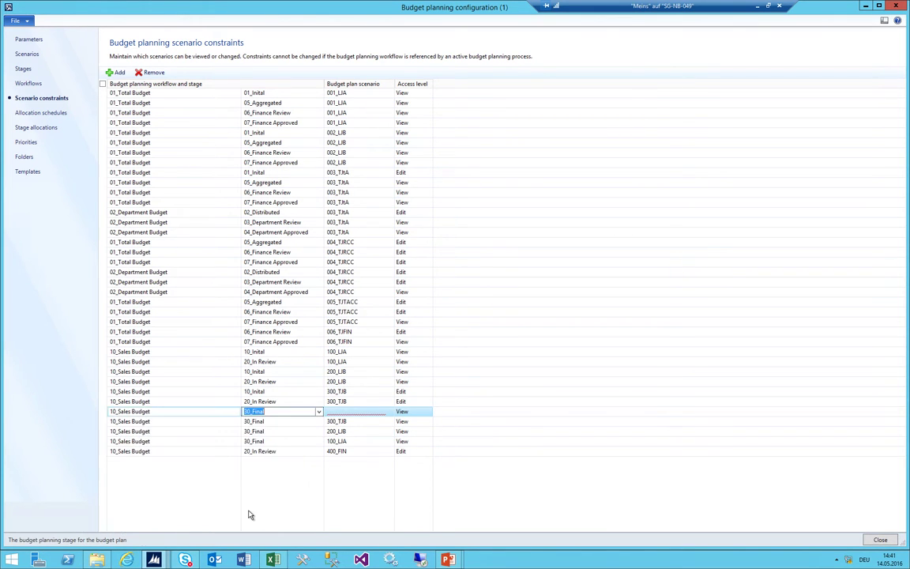
key("Tab")
key("shift+Tab")
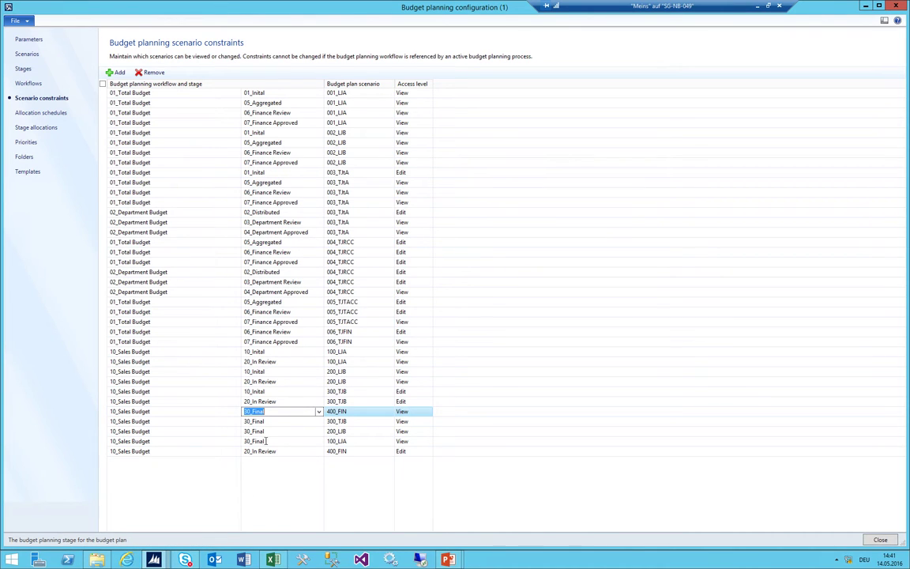
Step: Add a SalesBudget_Allocation allocation schedule, keeping Allocate across periods as the method
left_click(61, 114)
left_click(120, 134)
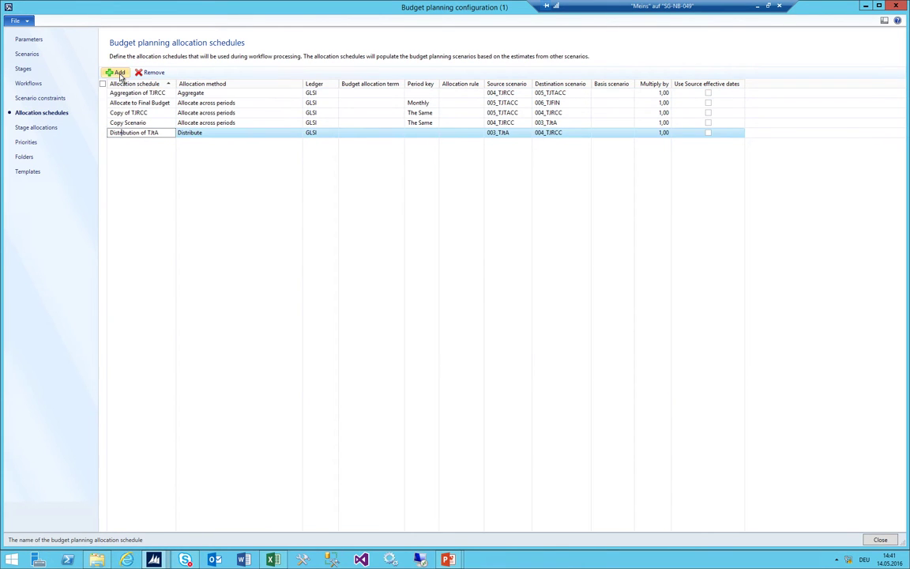
left_click(116, 72)
type("S")
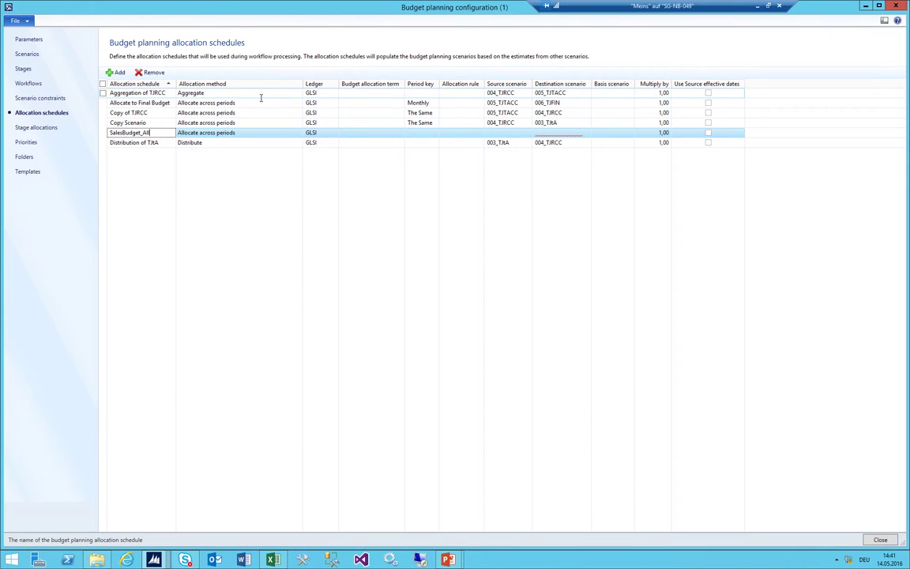
type("alesBudget_Allocation")
key("Tab")
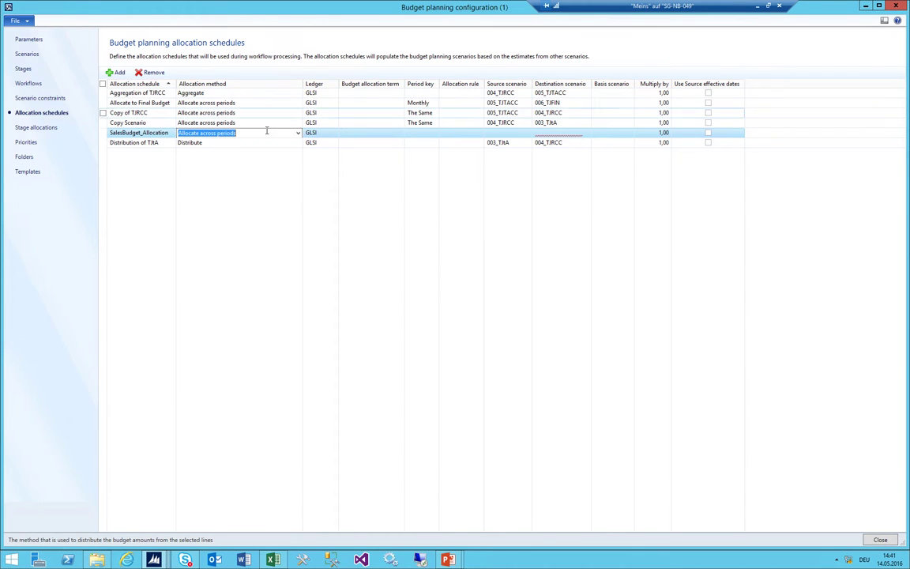
left_click(298, 133)
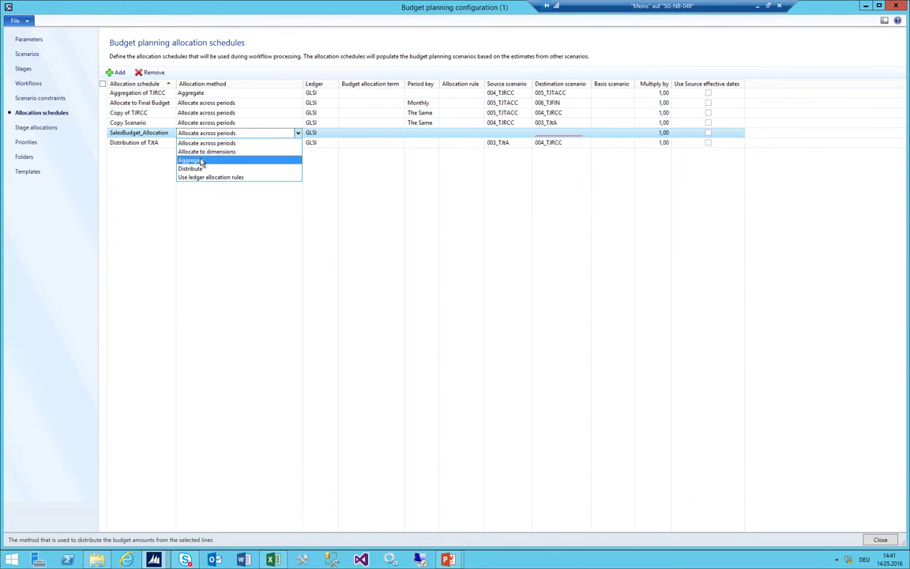
left_click(237, 143)
Step: View the existing period allocation keys from the schedule's Period key field
key("Tab")
key("Tab")
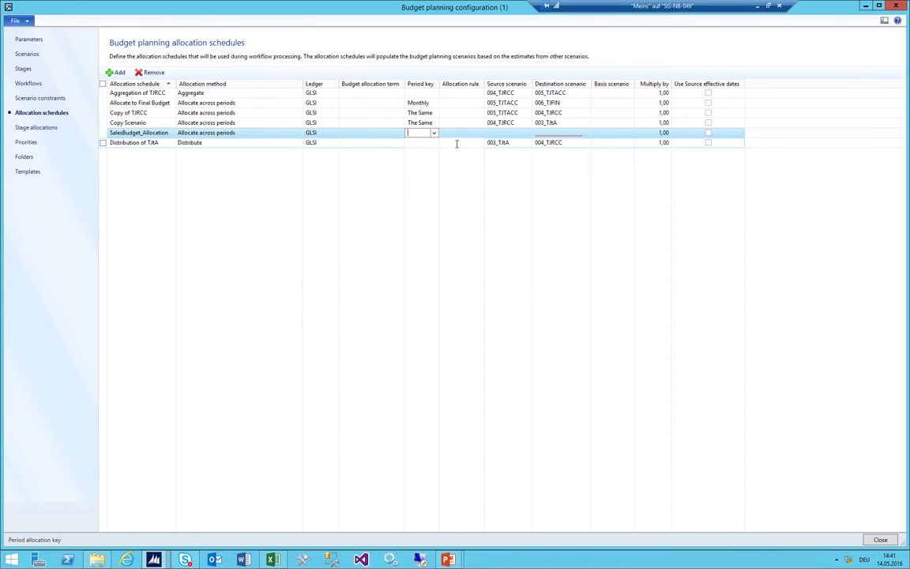
key("Tab")
left_click(423, 132)
right_click(418, 132)
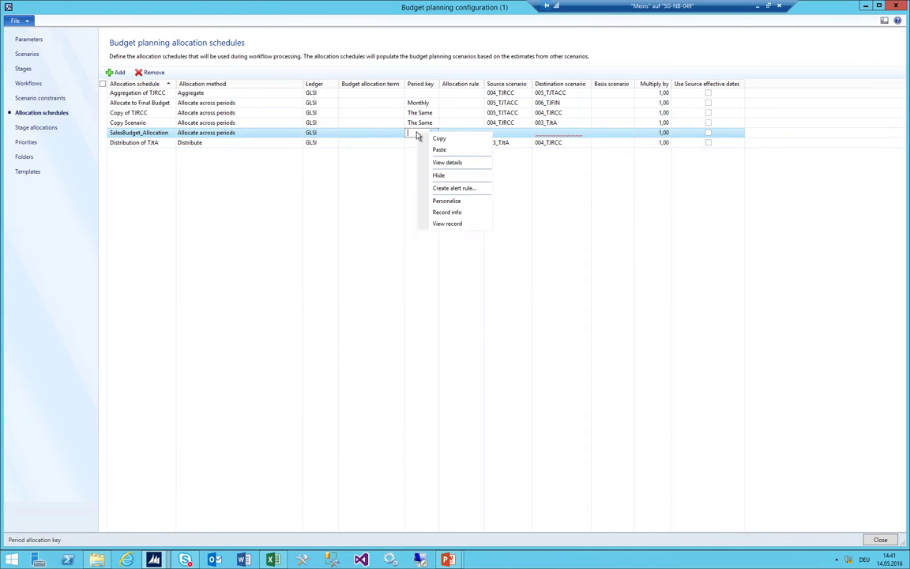
left_click(463, 166)
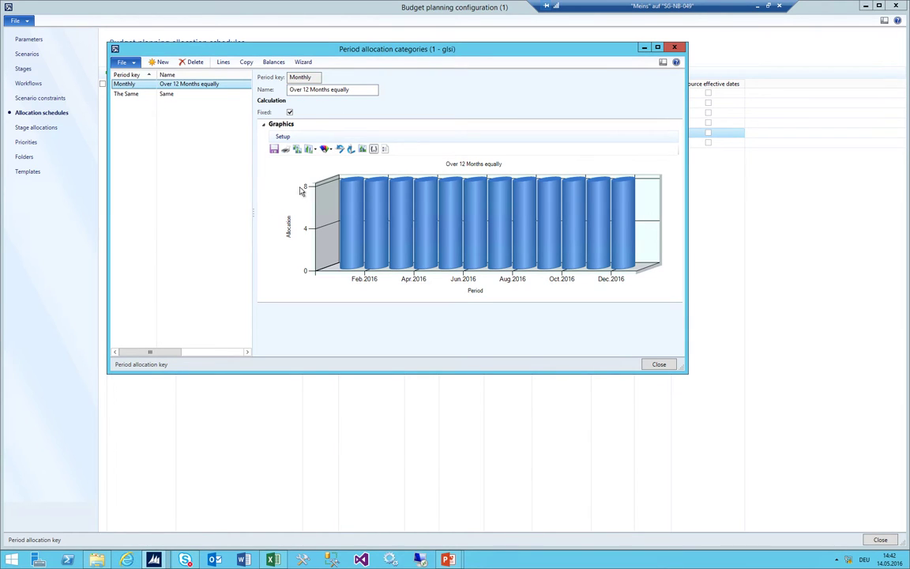
Step: Start a new period allocation key in the wizard with Months as the unit
left_click(303, 62)
left_click(339, 271)
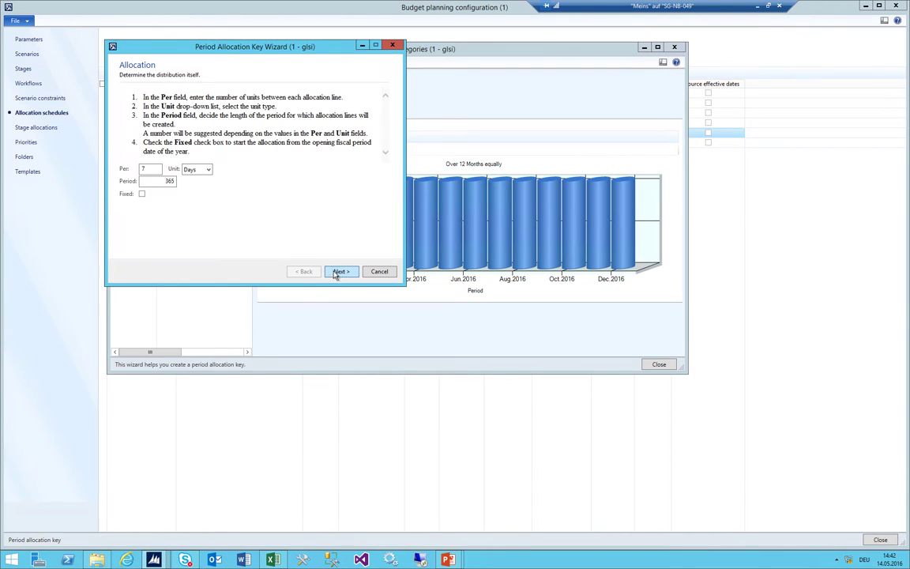
left_click(158, 168)
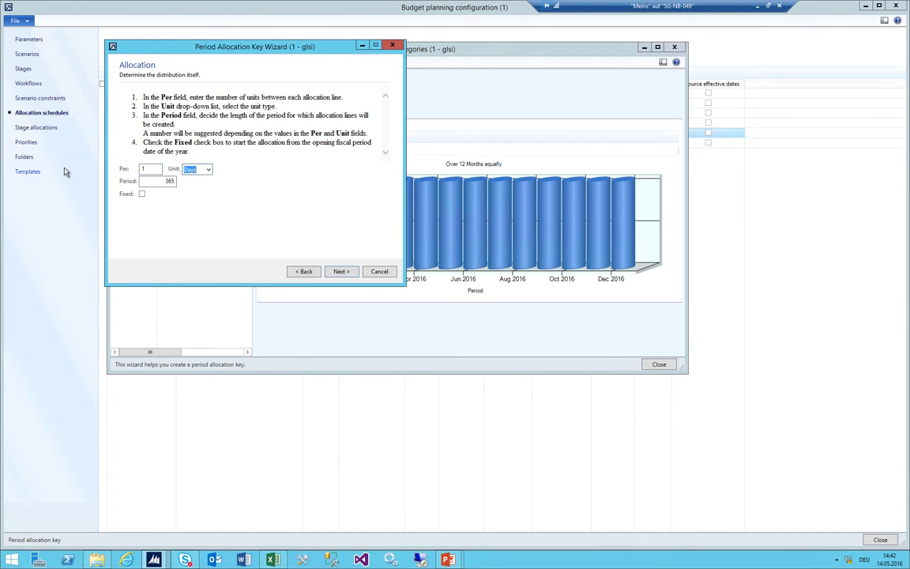
key("alt+Down")
key("Down")
key("Return")
key("Tab")
left_click(352, 270)
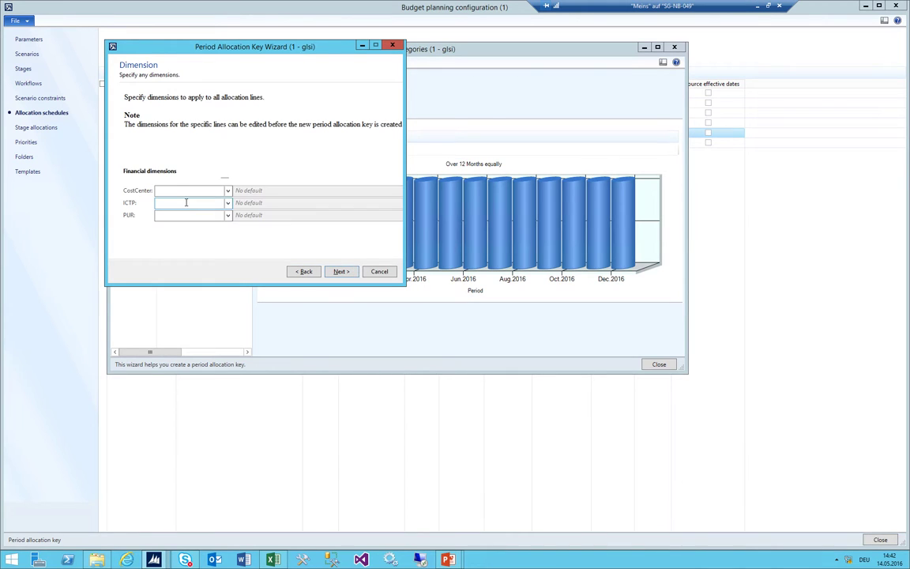
left_click(340, 272)
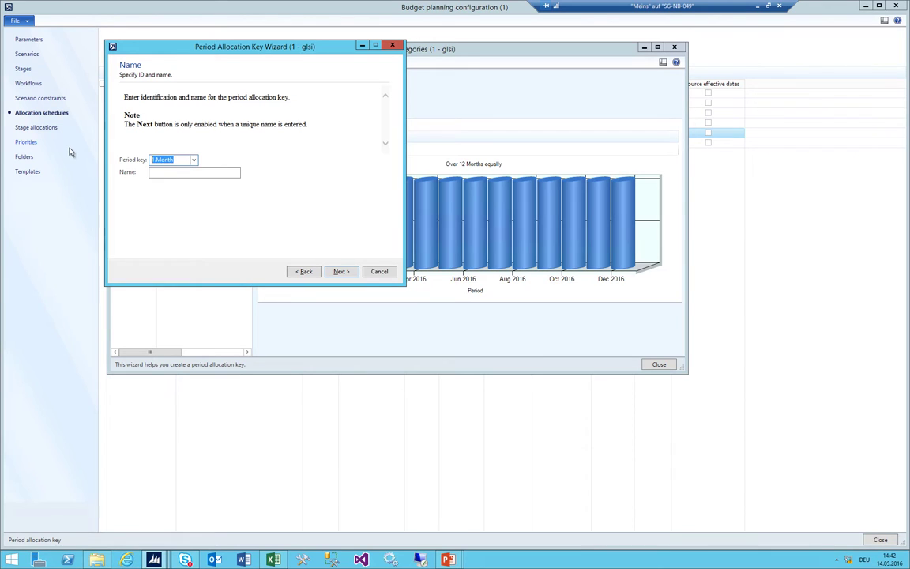
Step: Name the key EqualM, 'Equal over months', and finish the wizard
type("EqualM")
left_click(200, 173)
type("Equals")
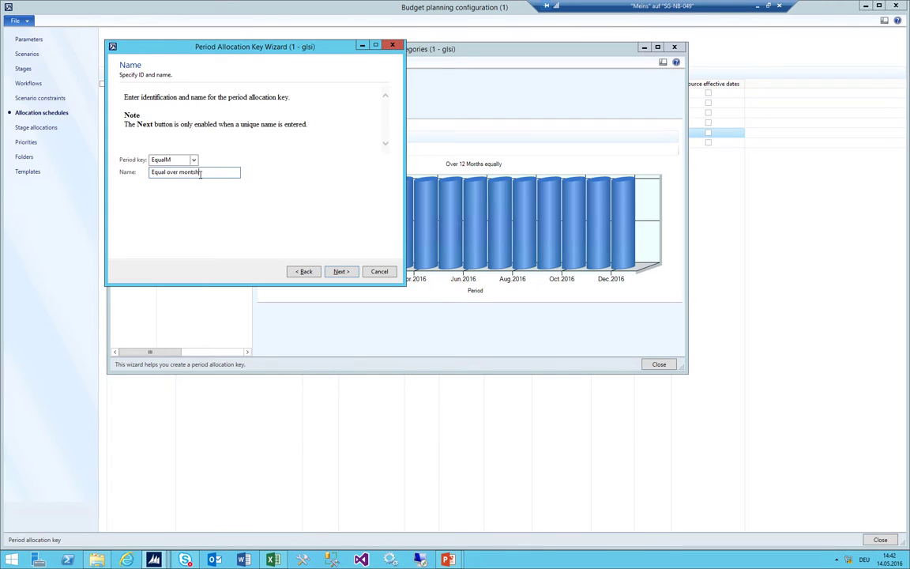
key("BackSpace")
left_click(350, 274)
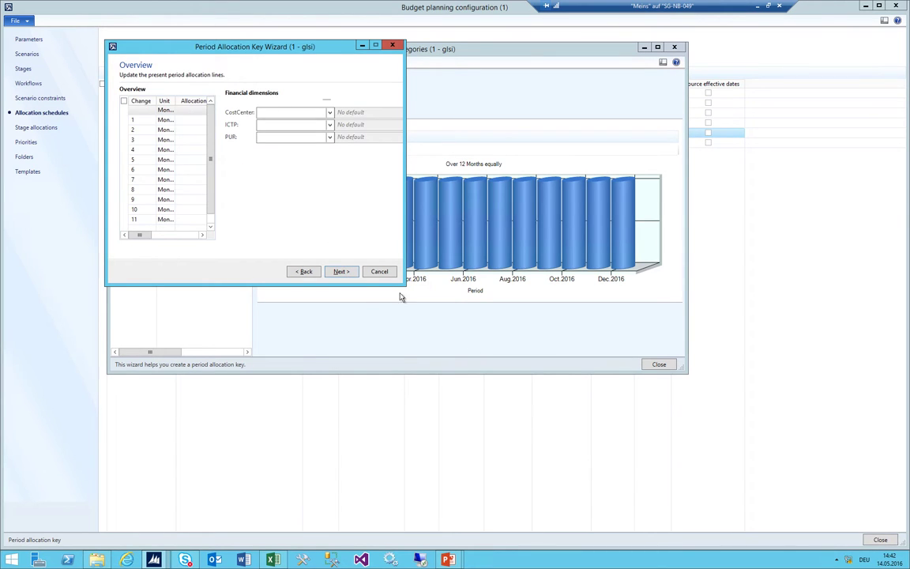
left_click_drag(144, 235, 169, 234)
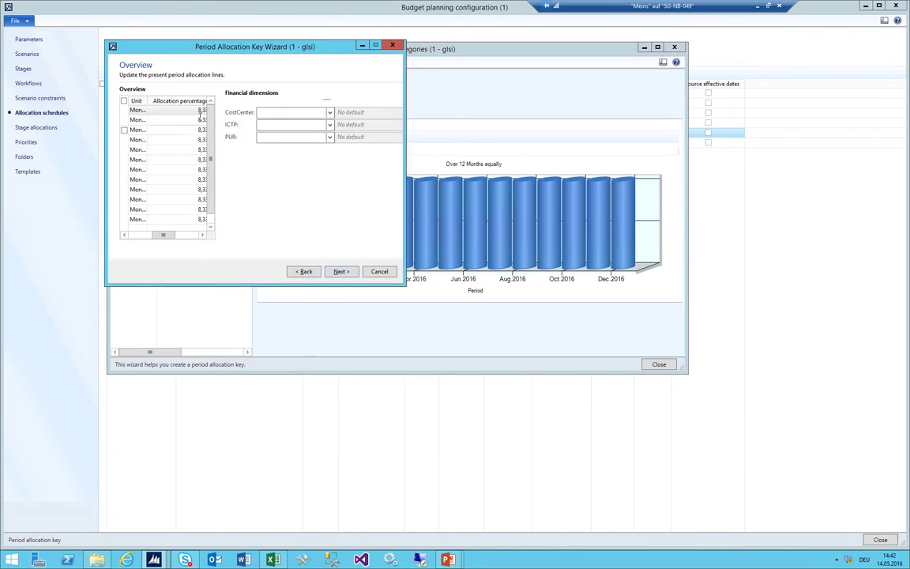
left_click(341, 271)
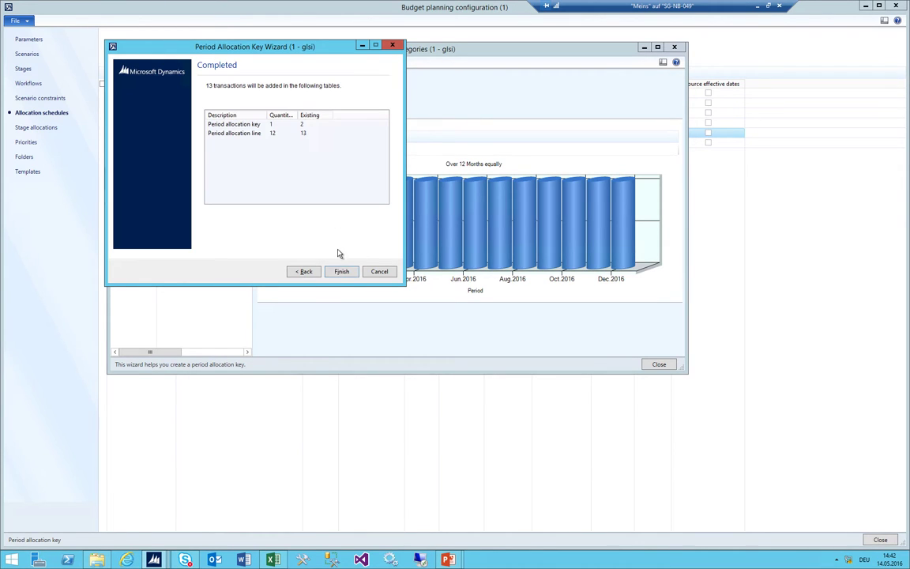
left_click(340, 272)
Step: Review the new EqualM key, then set it as SalesBudget_Allocation's period key
left_click(149, 86)
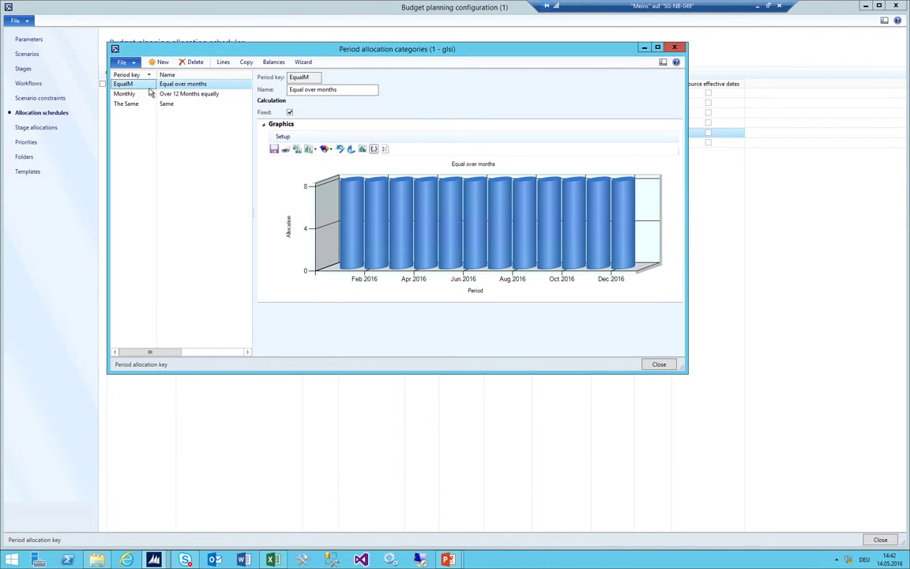
key("Escape")
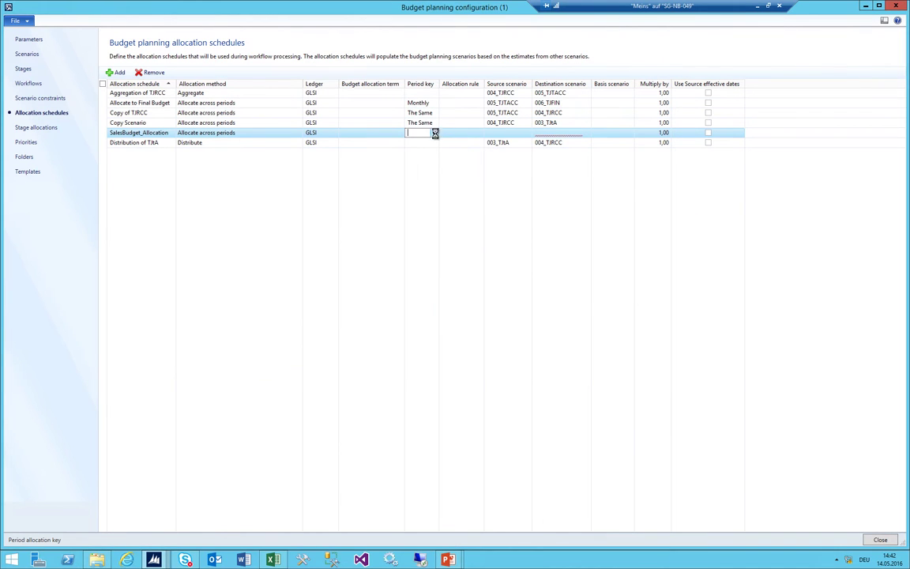
left_click(434, 133)
left_click(425, 152)
key("Tab")
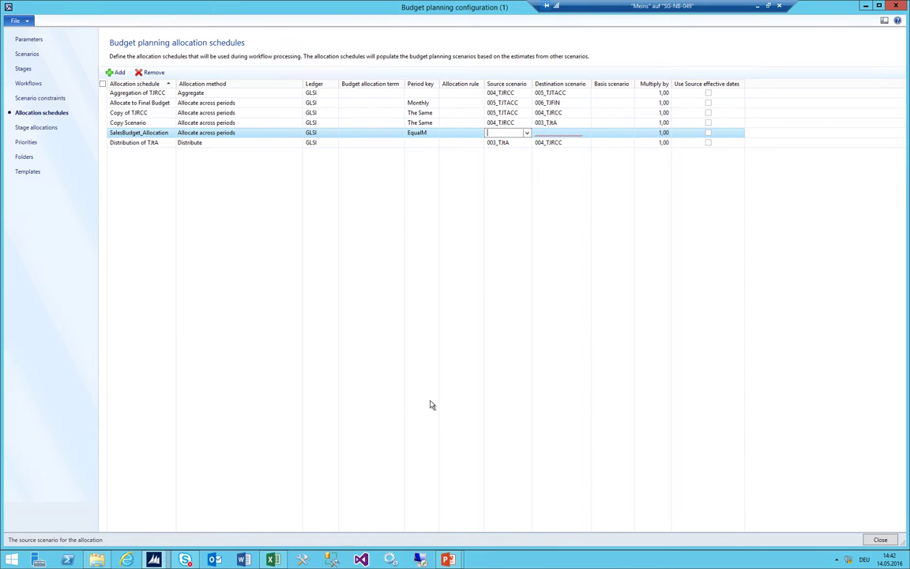
Step: Set the SalesBudget_Allocation destination scenario to 400_FIN, replacing the first pick 006_TJFIN
left_click(579, 132)
left_click(586, 132)
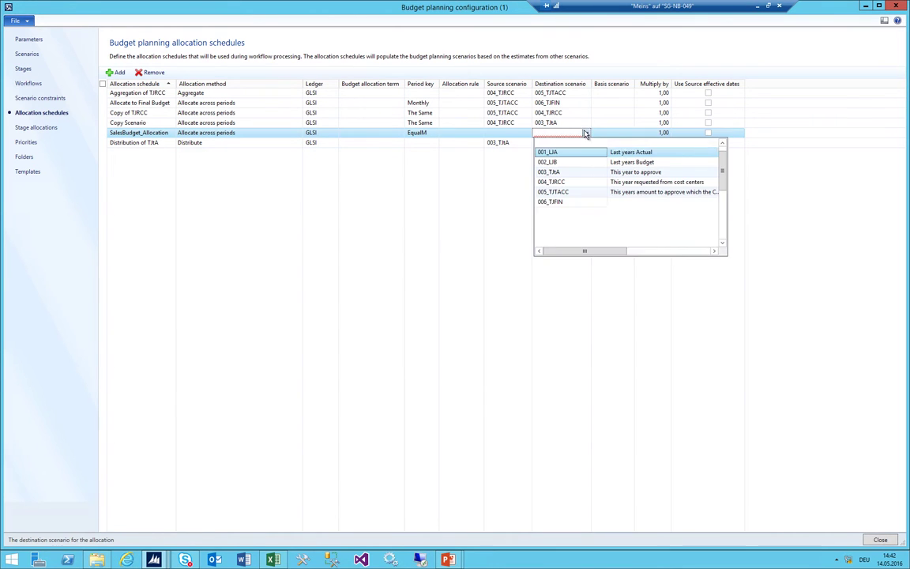
scroll(564, 198, "down", 4)
scroll(566, 207, "up", 3)
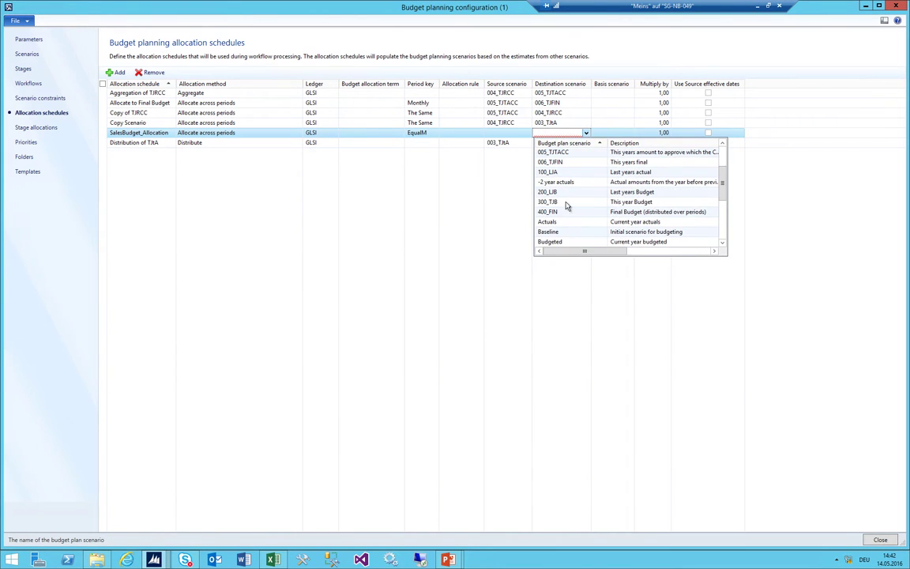
scroll(566, 205, "up", 2)
left_click(565, 196)
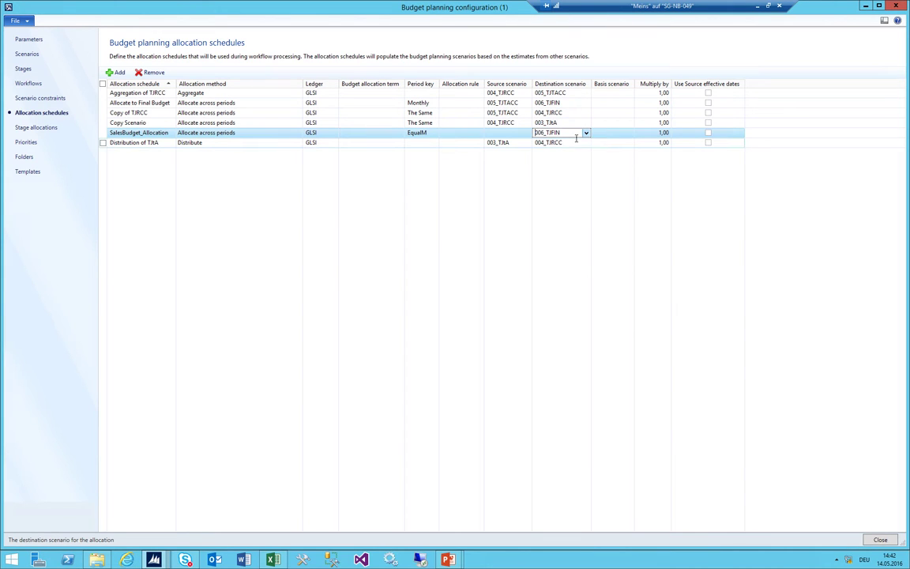
left_click(495, 132)
left_click(570, 133)
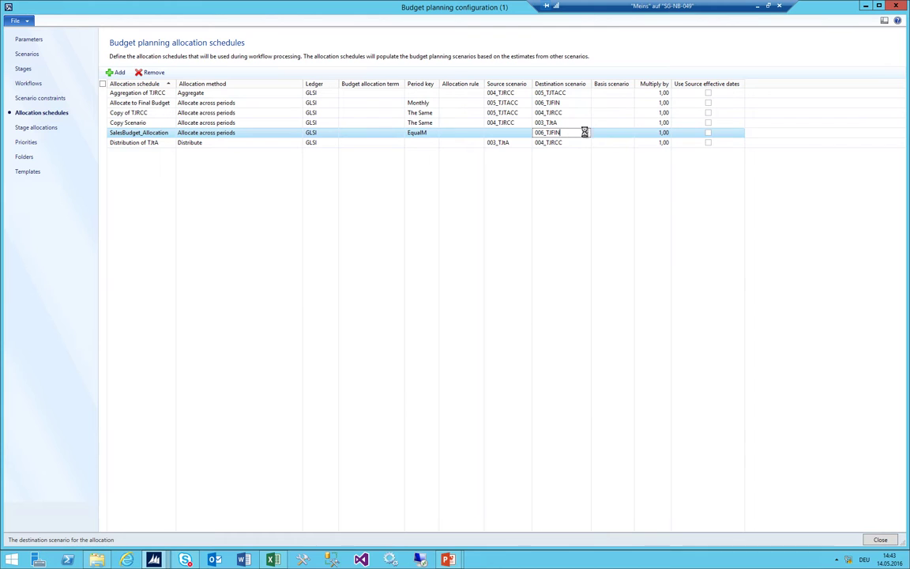
left_click(585, 132)
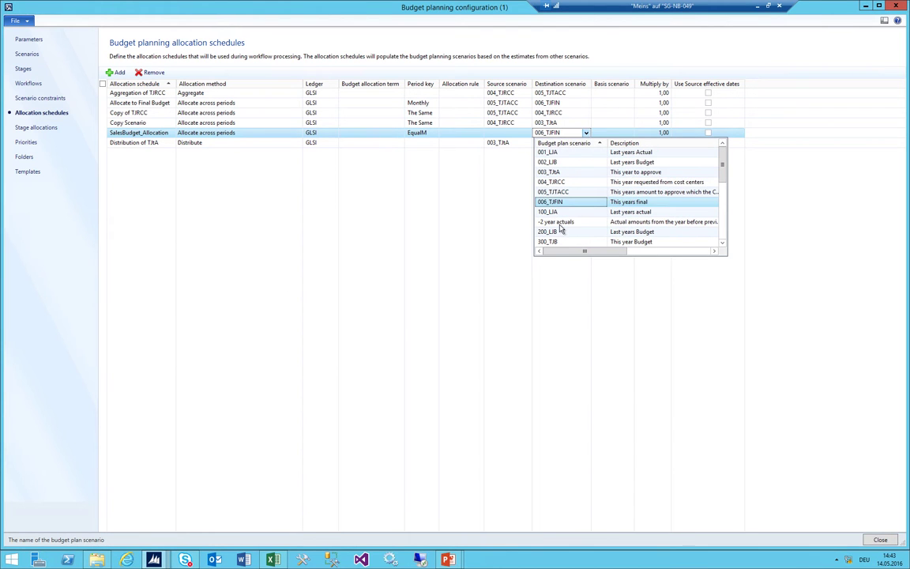
scroll(559, 230, "down", 1)
left_click(551, 209)
Step: Choose 300_TJB as the source scenario and check the scenario values
left_click(526, 134)
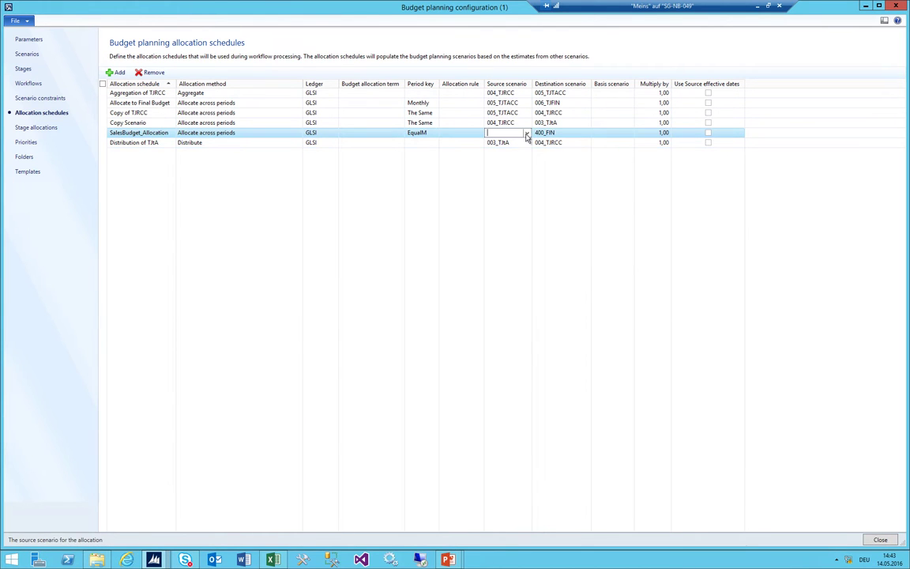
left_click(527, 134)
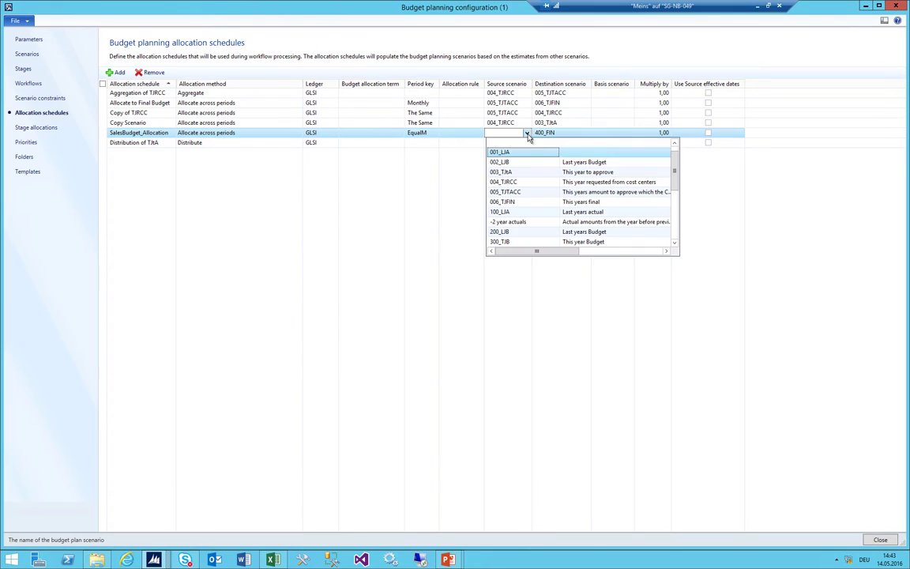
left_click(523, 243)
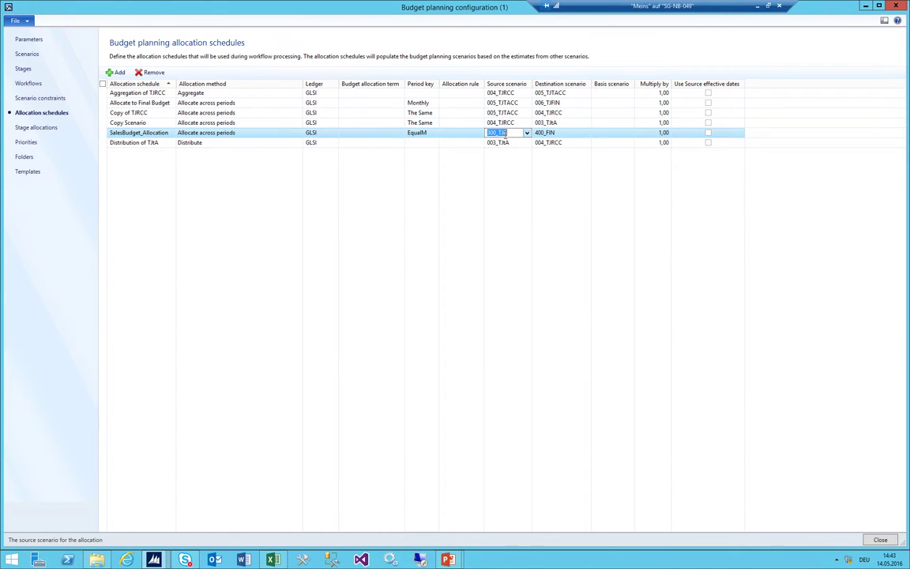
left_click(509, 134)
left_click_drag(509, 133, 472, 134)
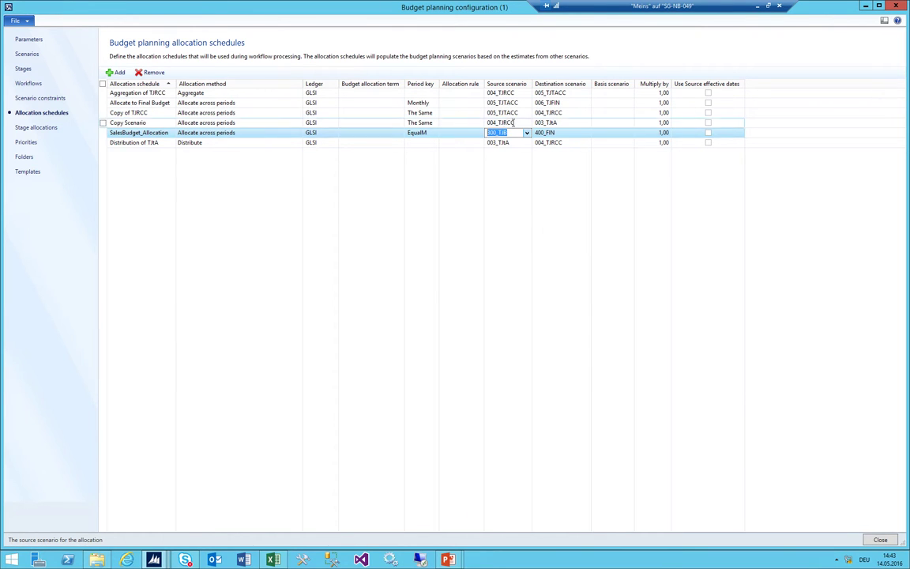
left_click(560, 133)
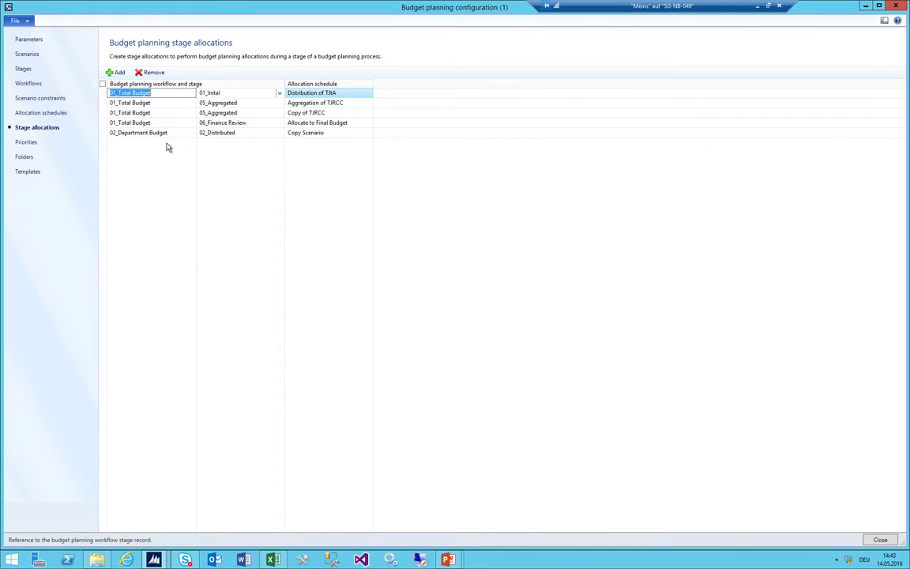
Step: Add a new stage allocation for the 10_Sales Budget 20_In Review workflow stage
left_click(175, 133)
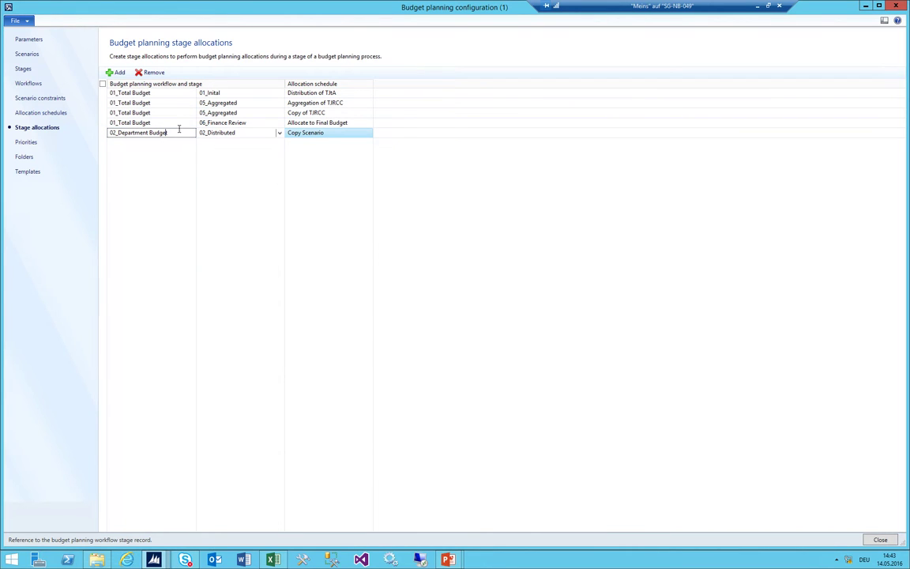
key("ctrl+n")
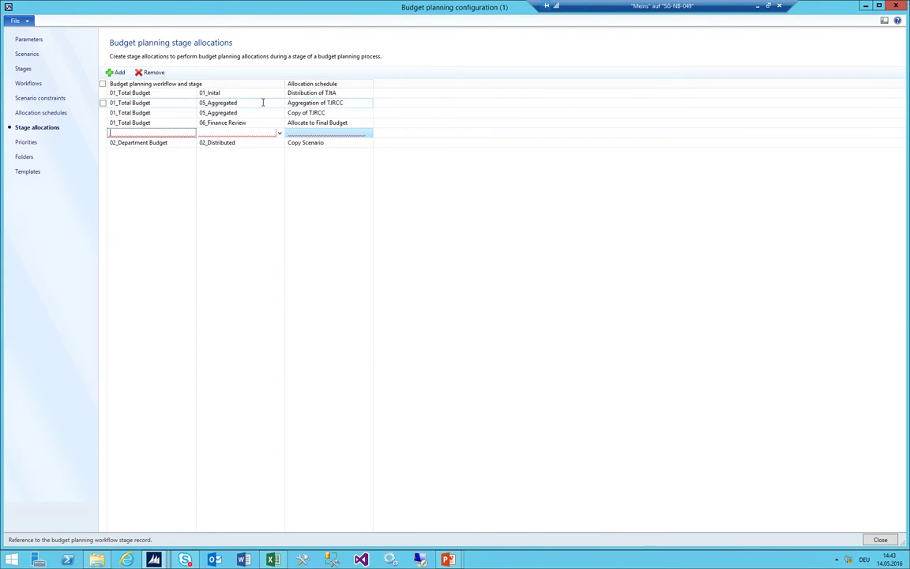
left_click(279, 133)
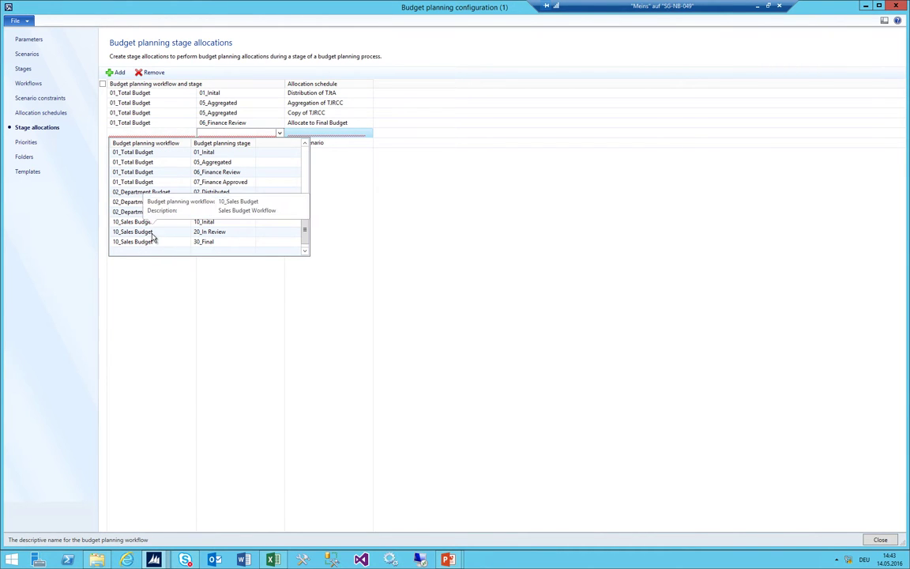
left_click(153, 232)
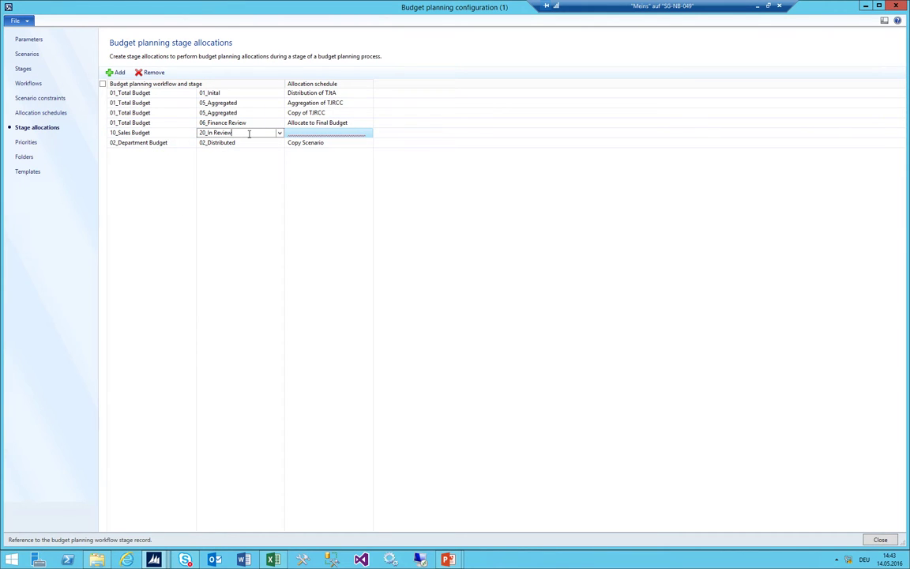
left_click(279, 133)
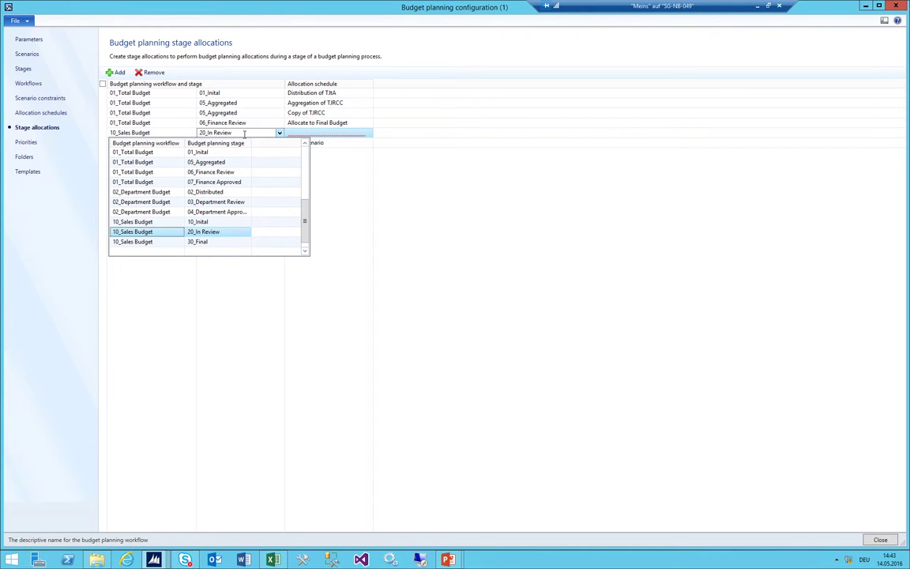
left_click(245, 132)
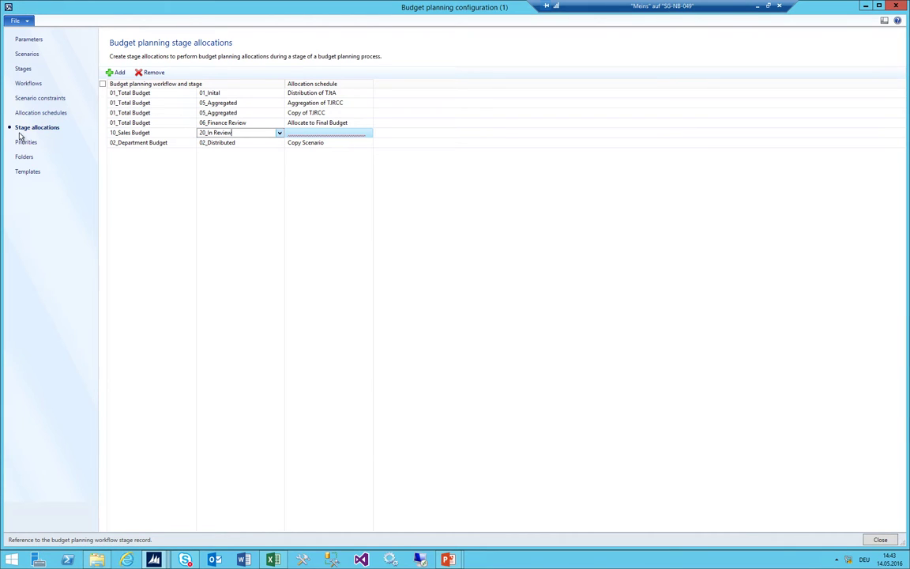
Step: Assign SalesBudget_Allocation as its allocation schedule, then go to budget plan Priorities
left_click(304, 133)
left_click(368, 133)
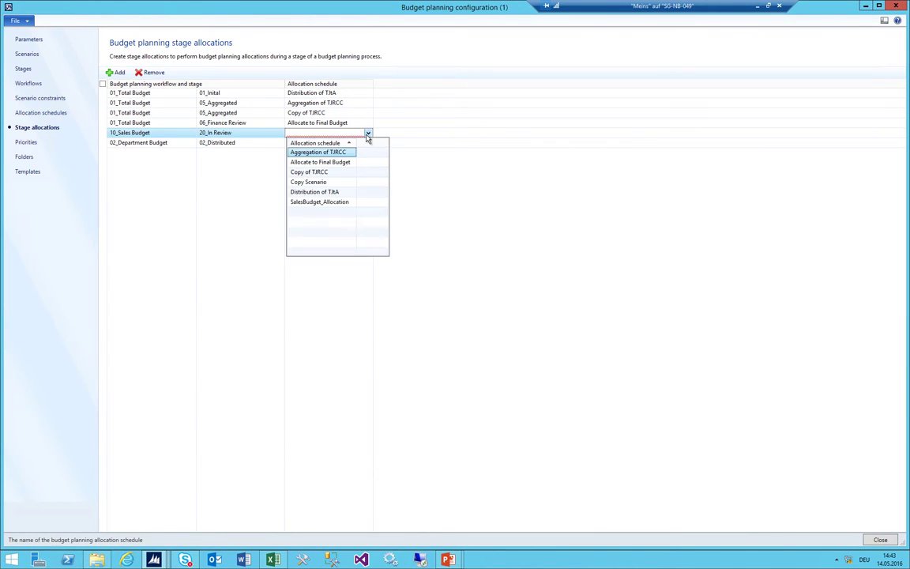
left_click(319, 201)
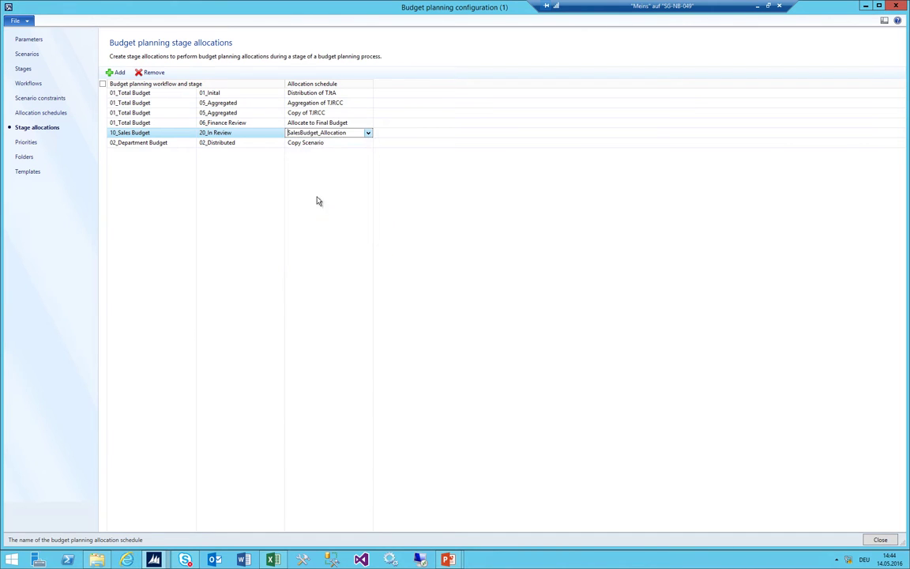
left_click(25, 142)
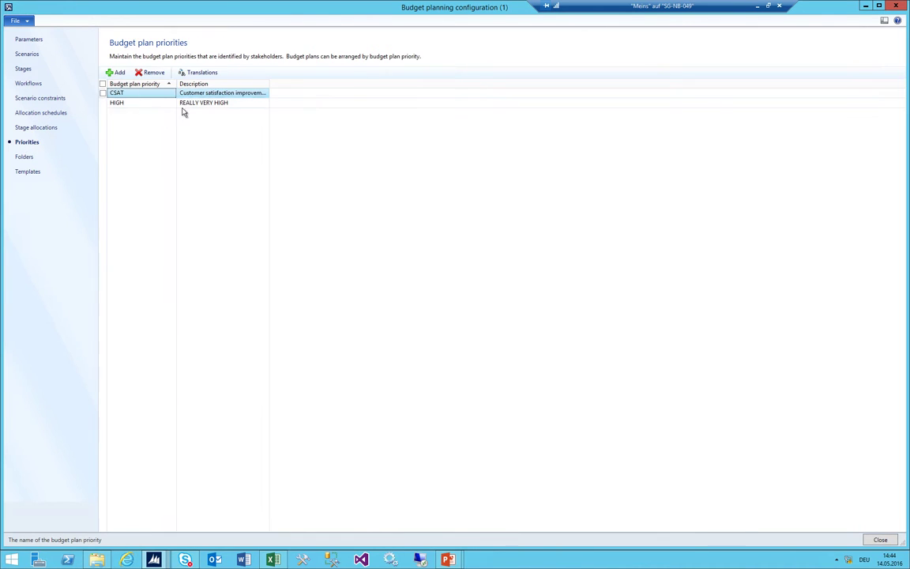
Step: On Budget plan folders, add a new entry and close the folder browser without choosing a folder
left_click(168, 103)
left_click(19, 157)
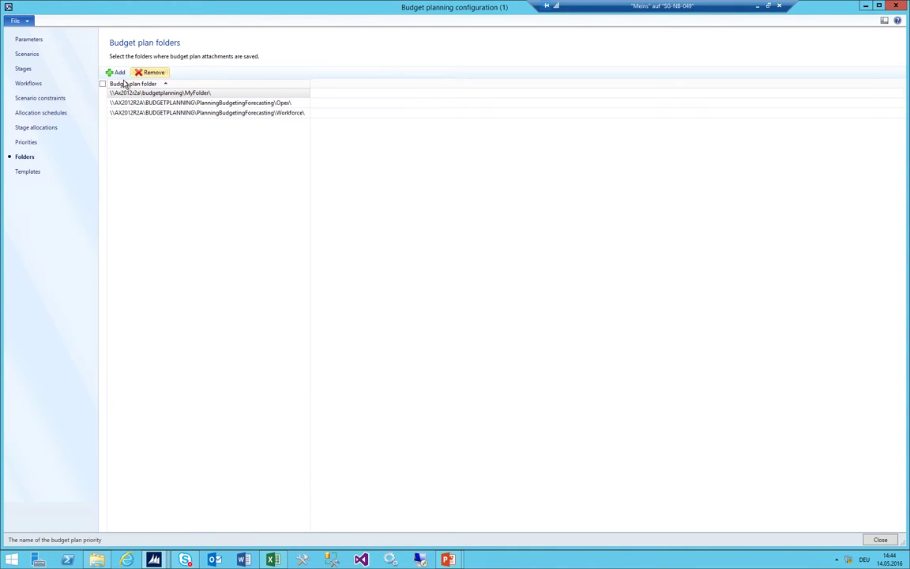
left_click(116, 72)
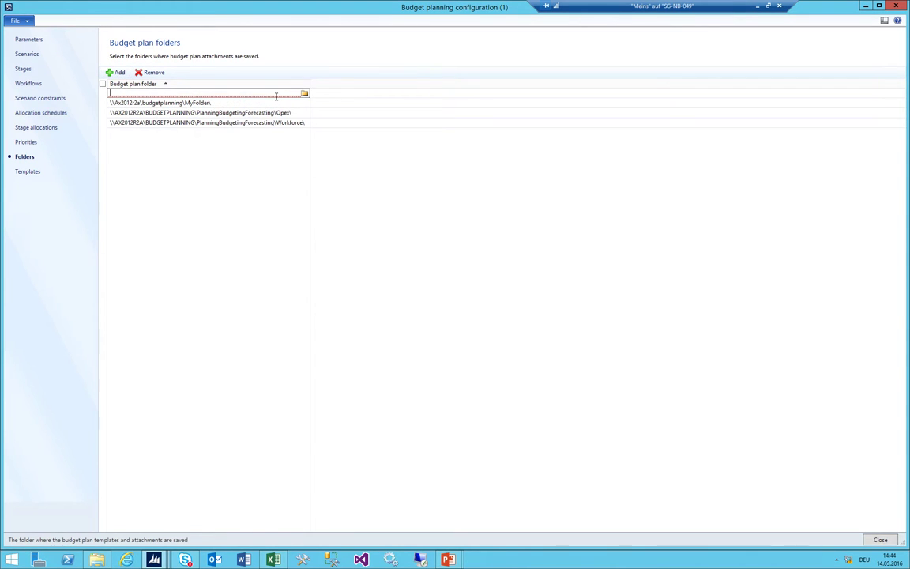
left_click(304, 93)
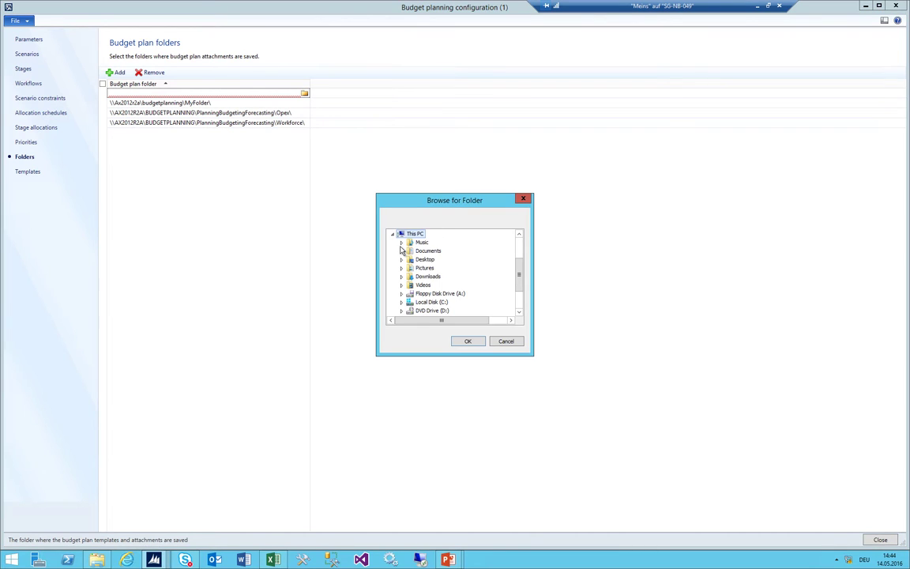
scroll(437, 263, "down", 2)
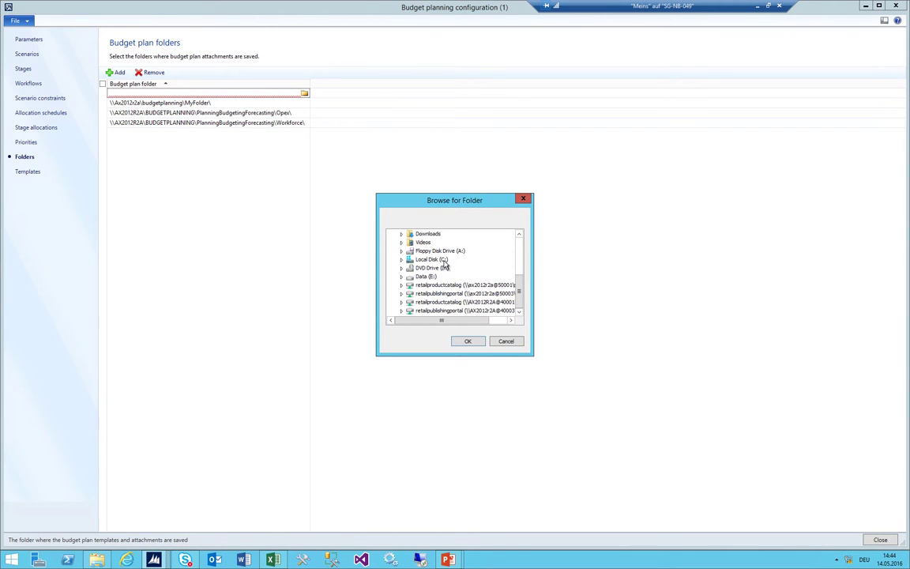
scroll(431, 261, "up", 2)
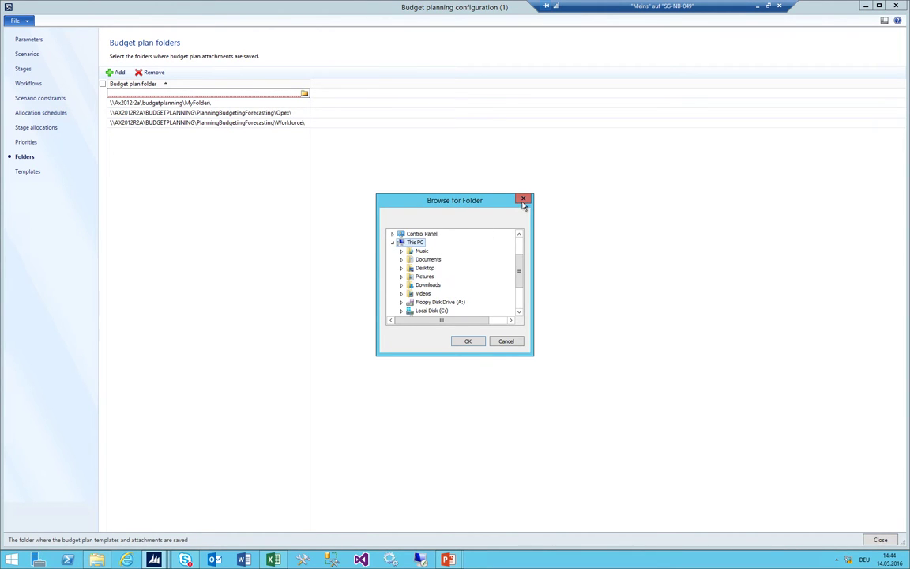
left_click(523, 199)
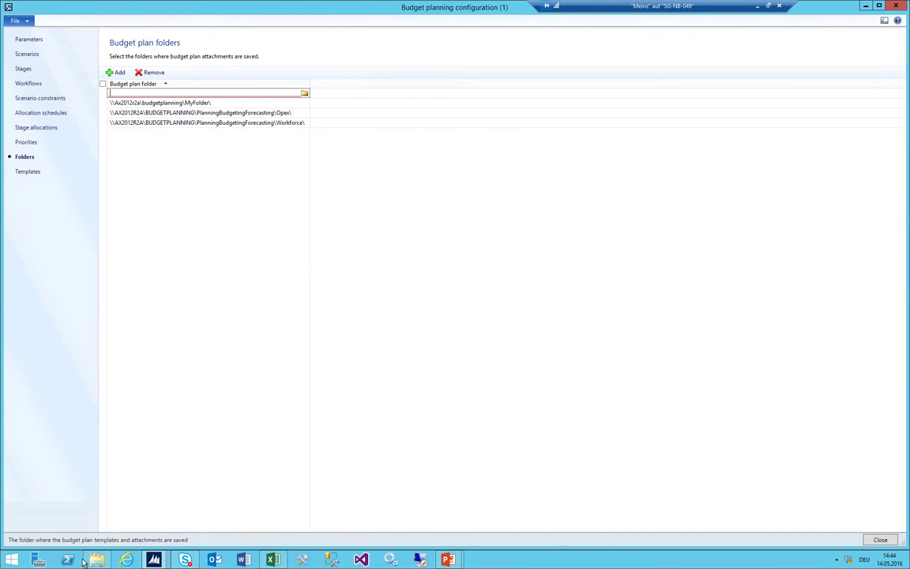
Step: Open the server's network shares in File Explorer using the server part of the MyFolder path
mouse_move(102, 559)
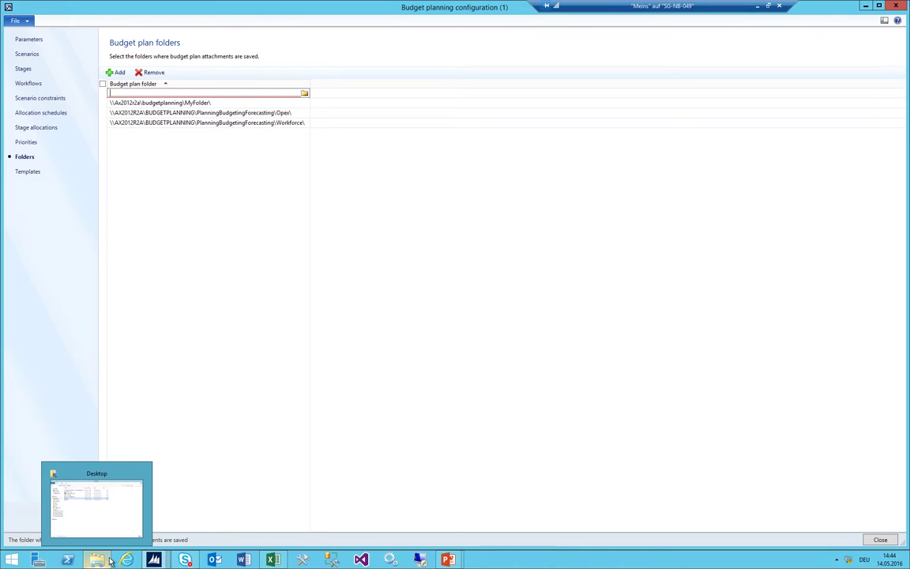
left_click(111, 535)
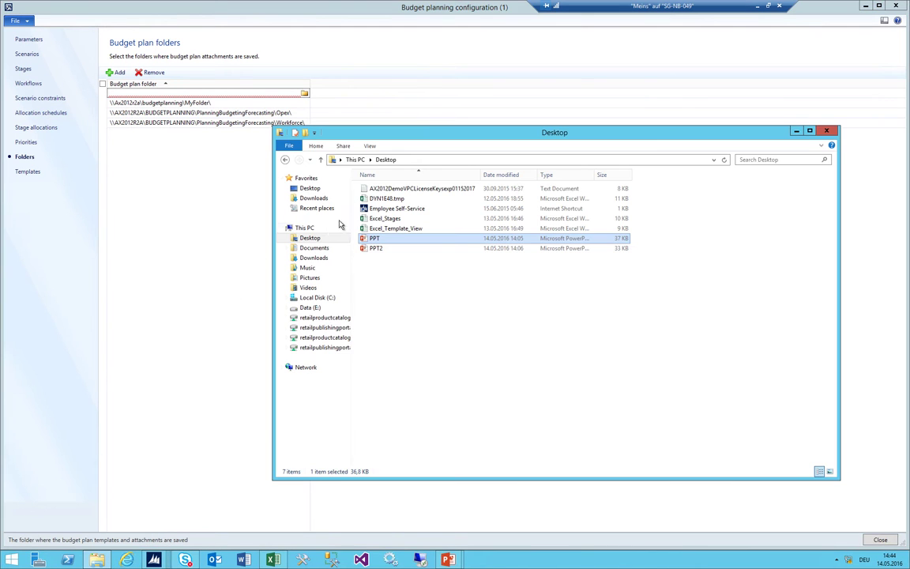
left_click(411, 159)
key("alt+Tab")
key("ctrl+shift+Right")
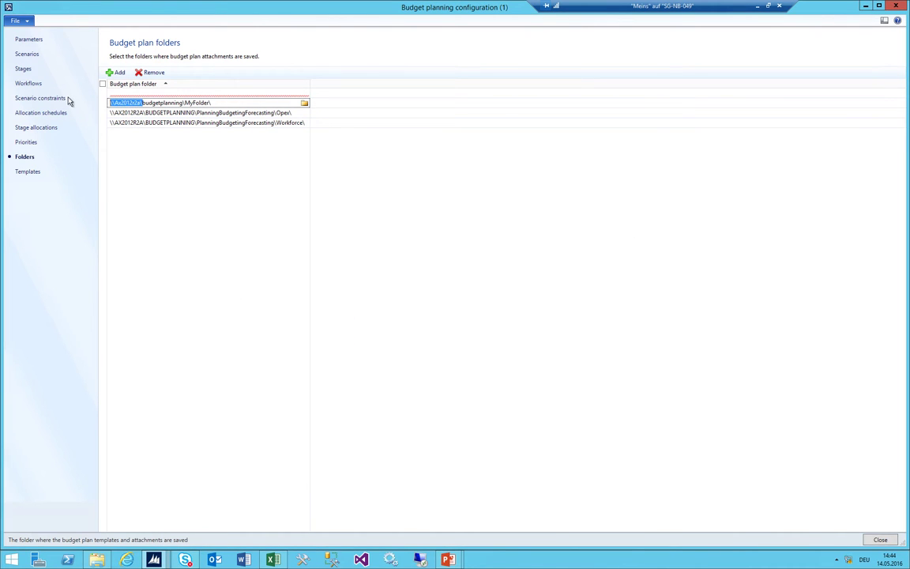
key("ctrl+c")
key("alt+Tab")
left_click(430, 161)
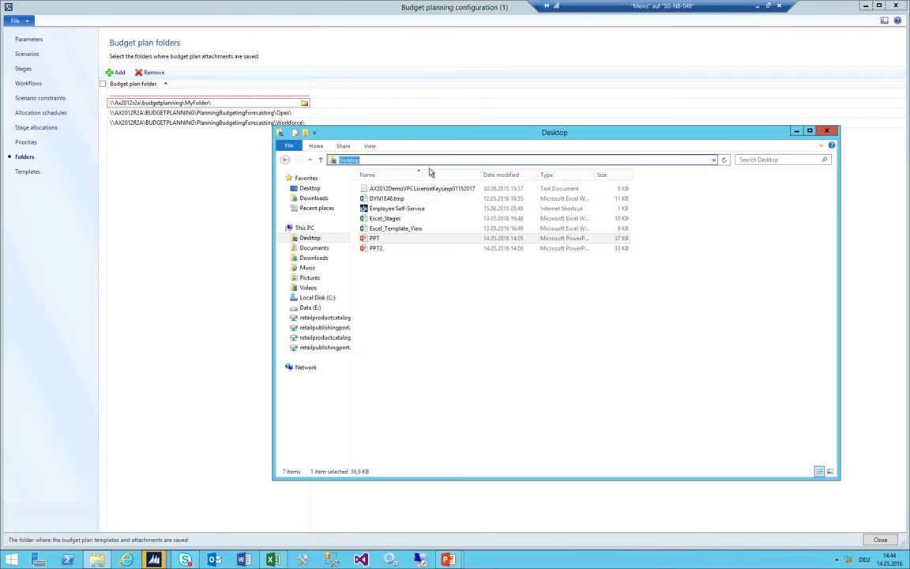
key("ctrl+v")
key("Return")
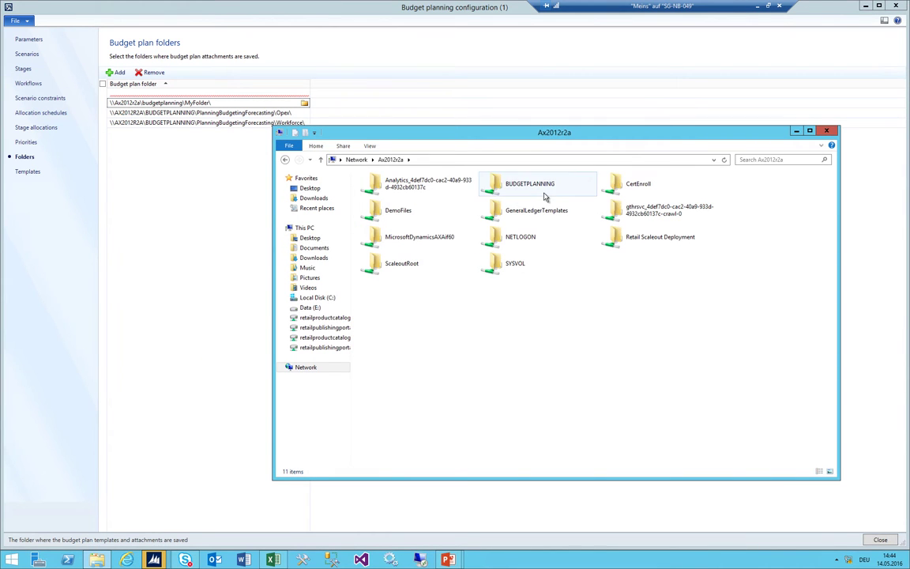
Step: Create a new folder named SalesBudget inside BUDGETPLANNING and open it
double_click(544, 195)
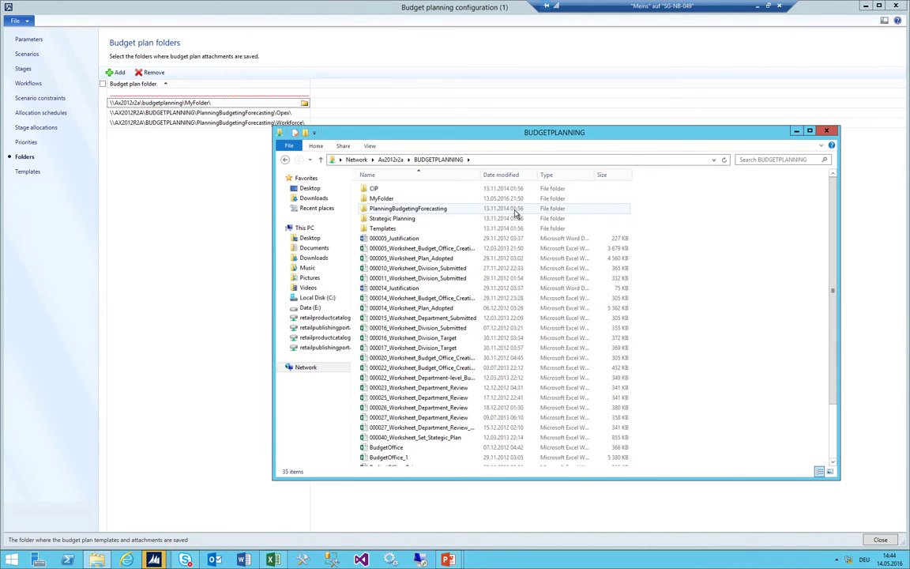
right_click(633, 208)
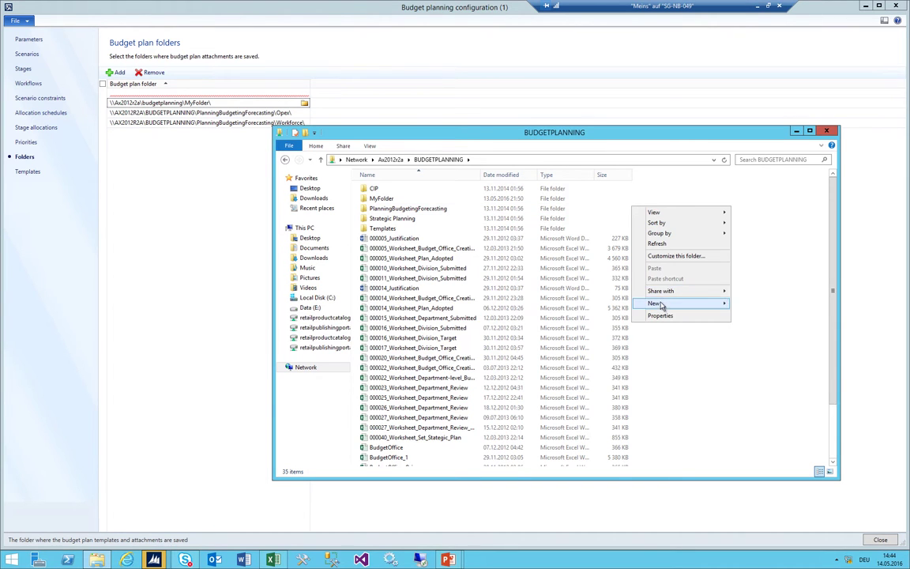
mouse_move(663, 304)
left_click(751, 304)
type("SalesBUdge")
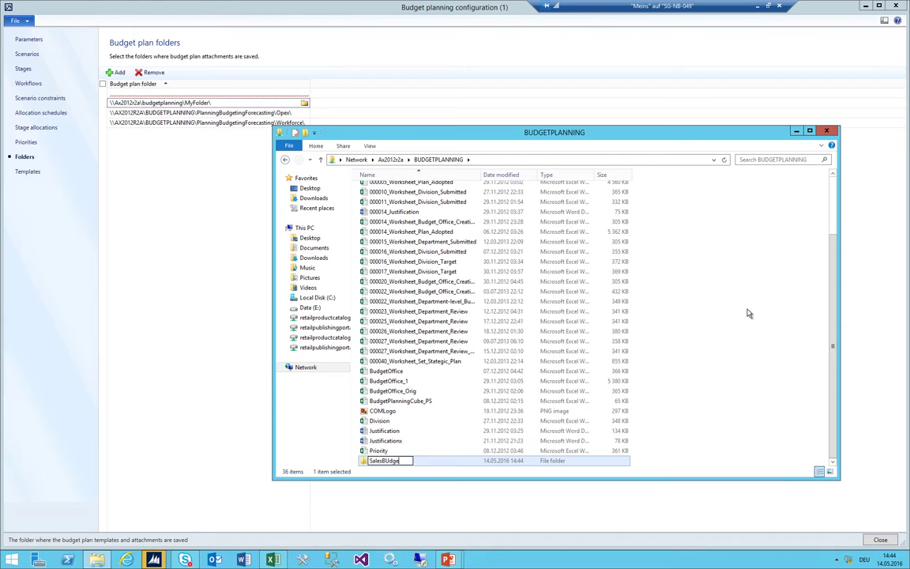
type("t")
key("Return")
key("Return")
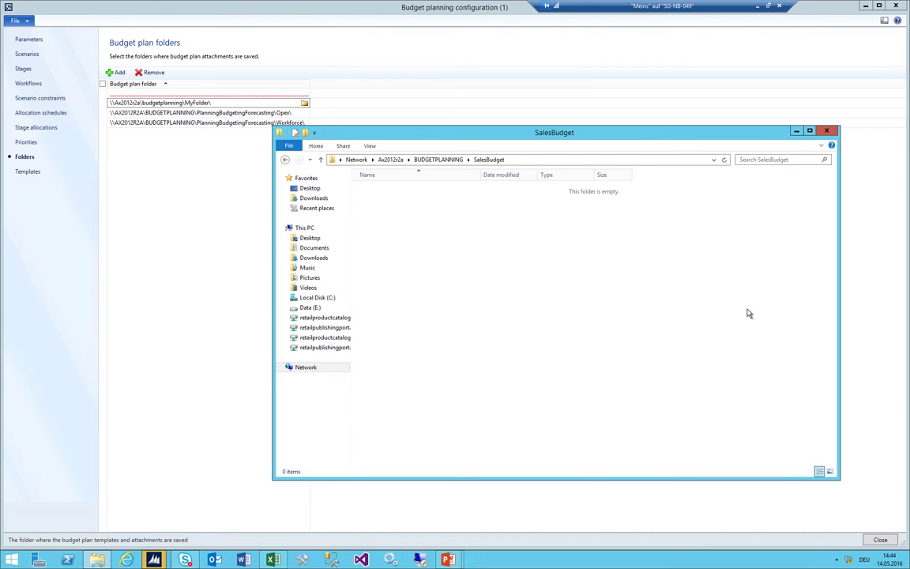
Step: Paste the SalesBudget folder path into the new budget plan folder entry
left_click(545, 159)
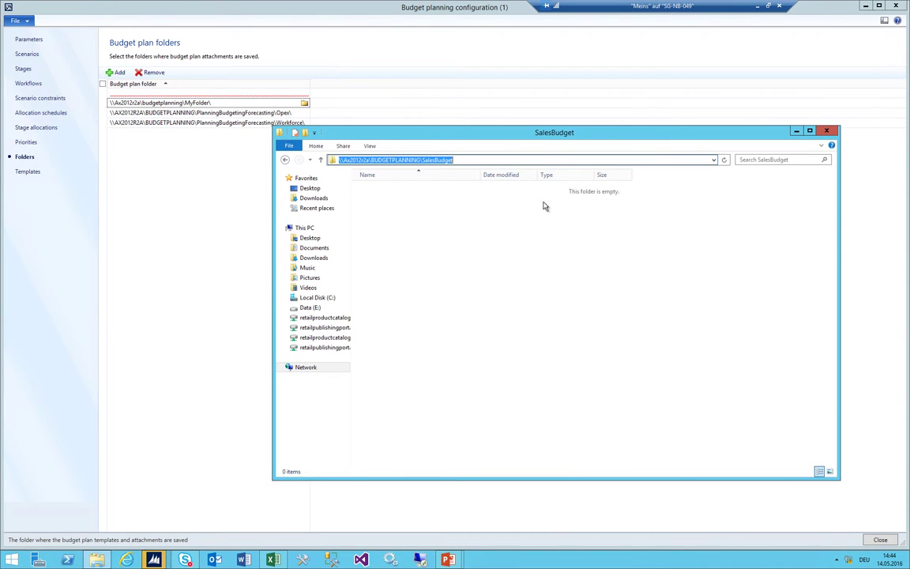
left_click(160, 96)
key("ctrl+v")
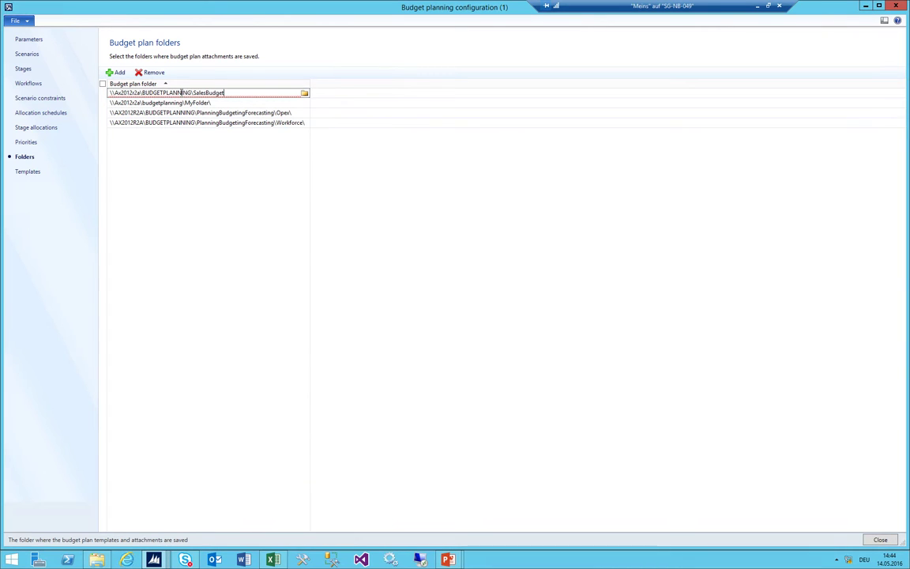
Step: Finish the path as \\Ax2012r2a\BUDGETPLANNING\SalesBudget\ with a trailing backslash, then go to Templates
left_click(234, 102)
left_click(137, 102)
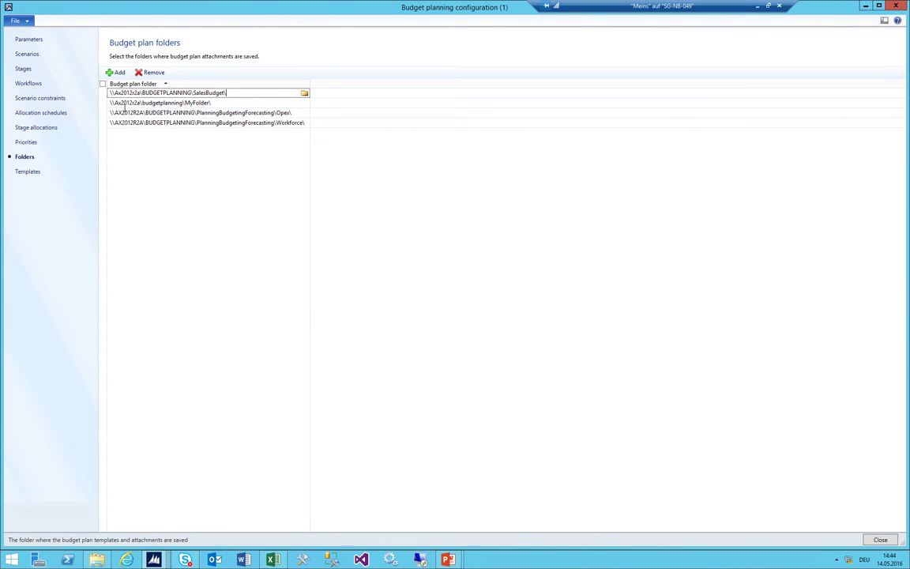
left_click(146, 92)
left_click(27, 173)
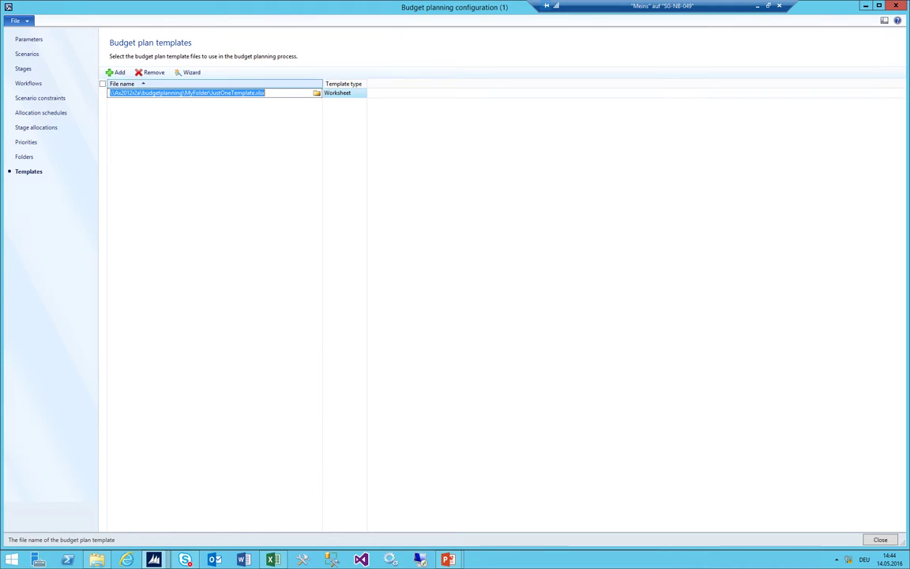
left_click(22, 157)
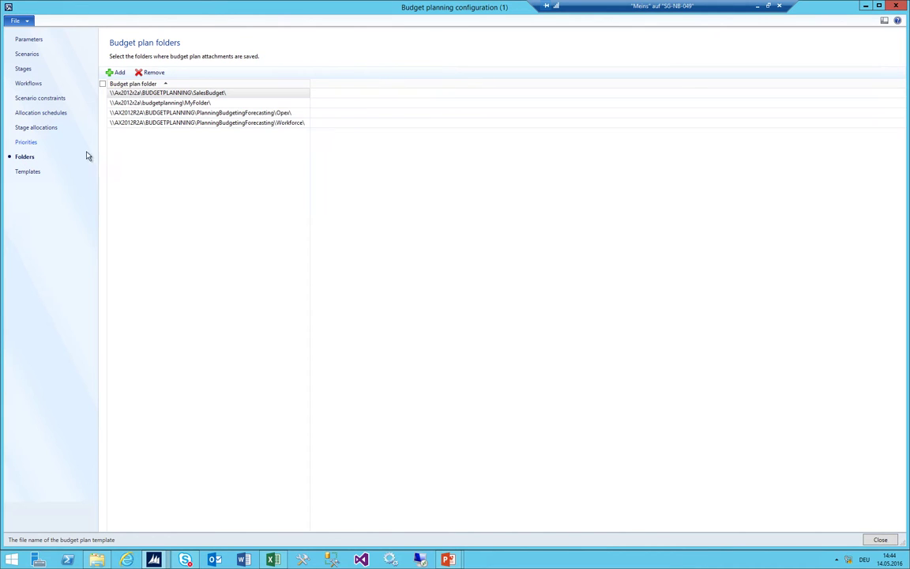
left_click(206, 103)
left_click(196, 93)
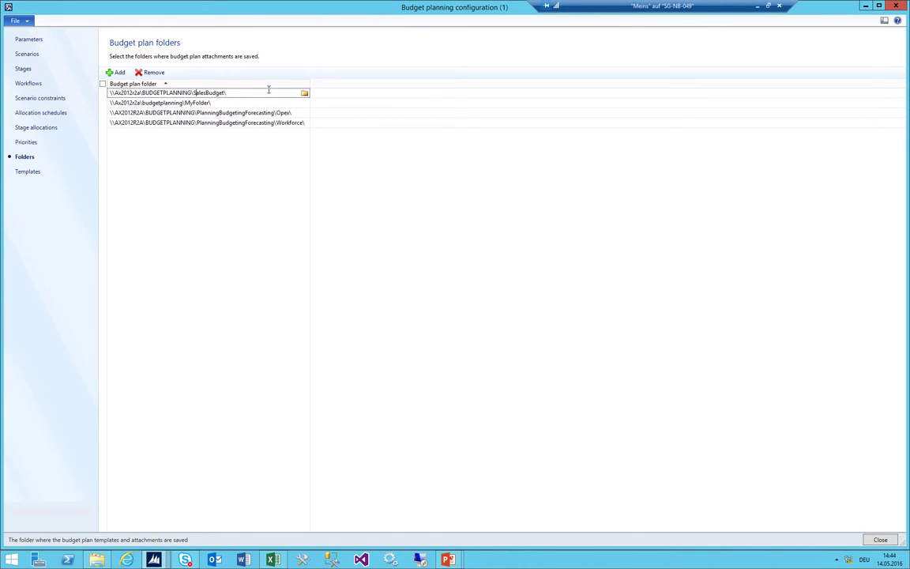
left_click(36, 173)
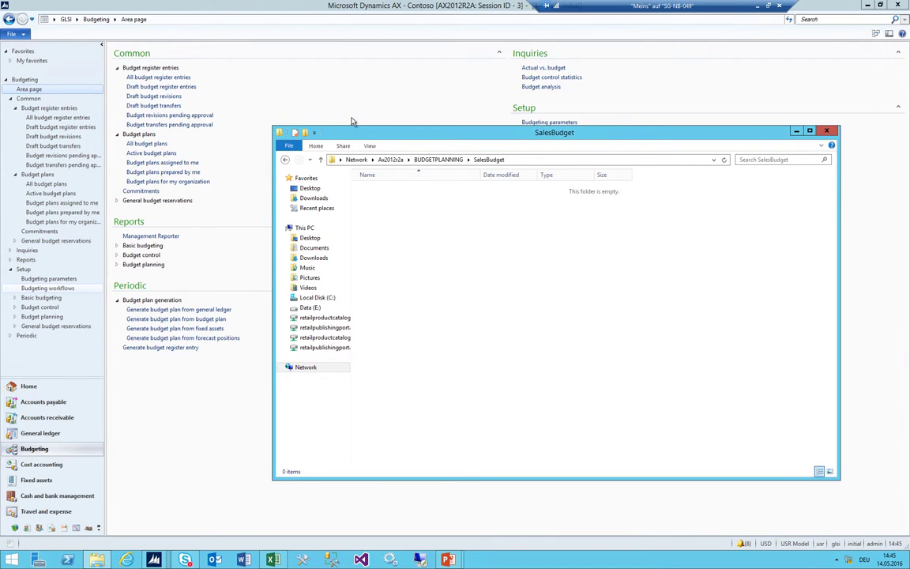
Step: Review the Last years actual and Last years Budget worksheet matrix fields, then close them
left_click_drag(357, 135, 322, 139)
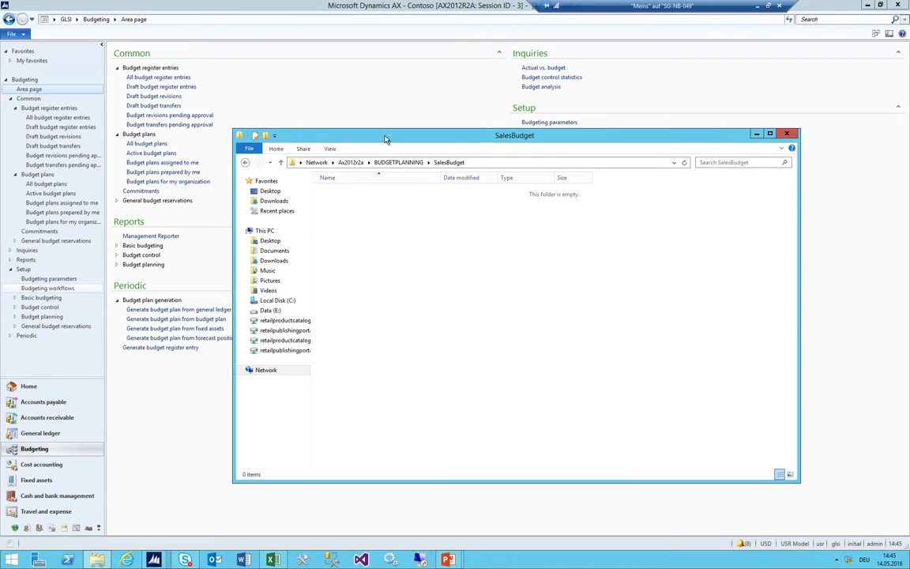
left_click(403, 15)
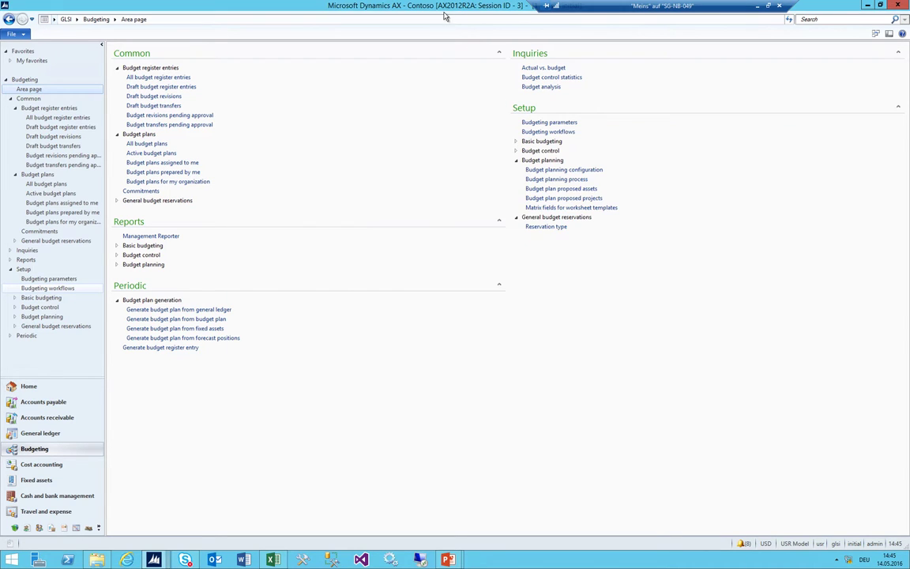
left_click(566, 207)
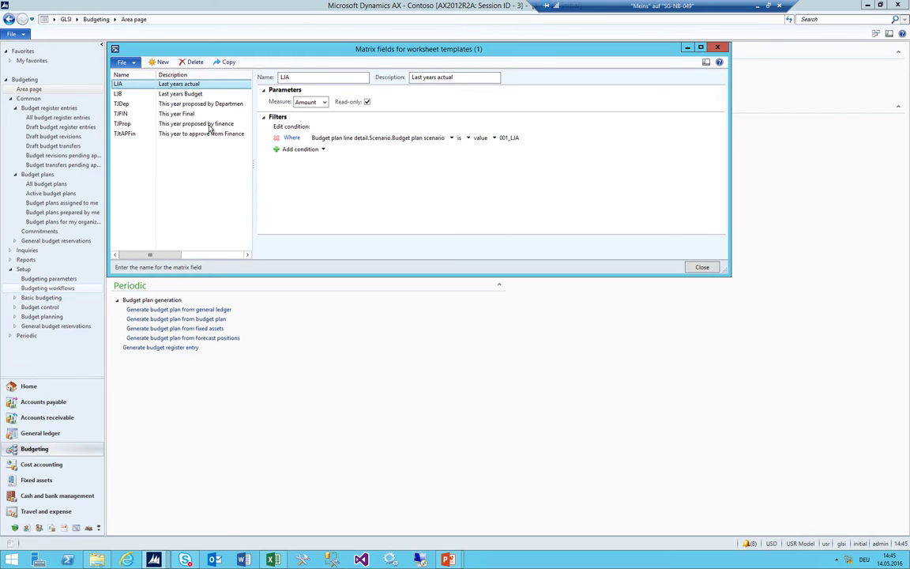
left_click(129, 93)
key("Escape")
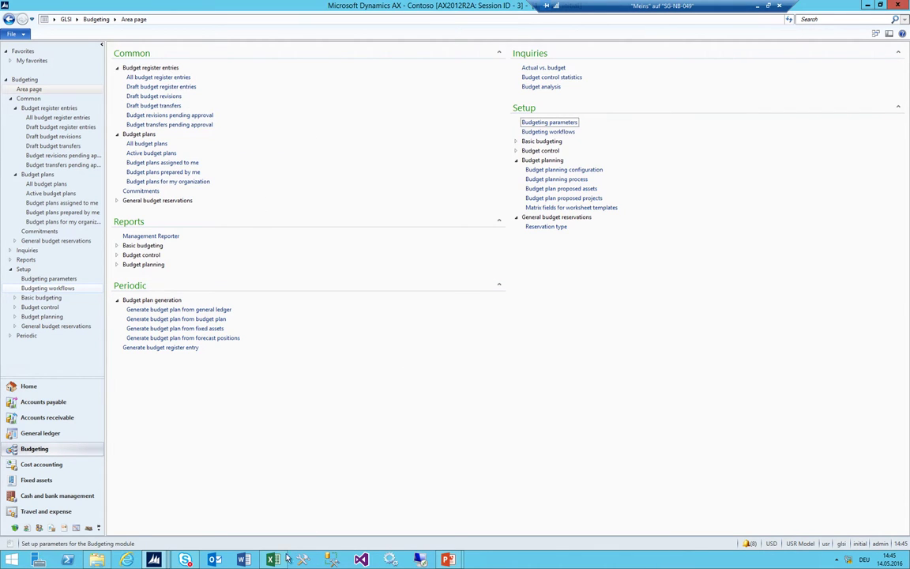
Step: Launch Excel 2013 from the taskbar
right_click(272, 559)
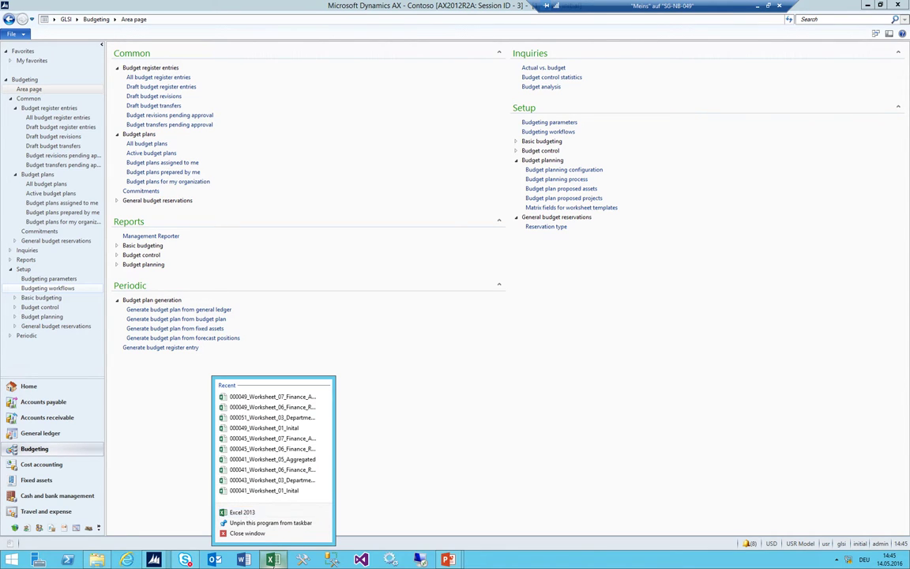
left_click(512, 228)
right_click(241, 562)
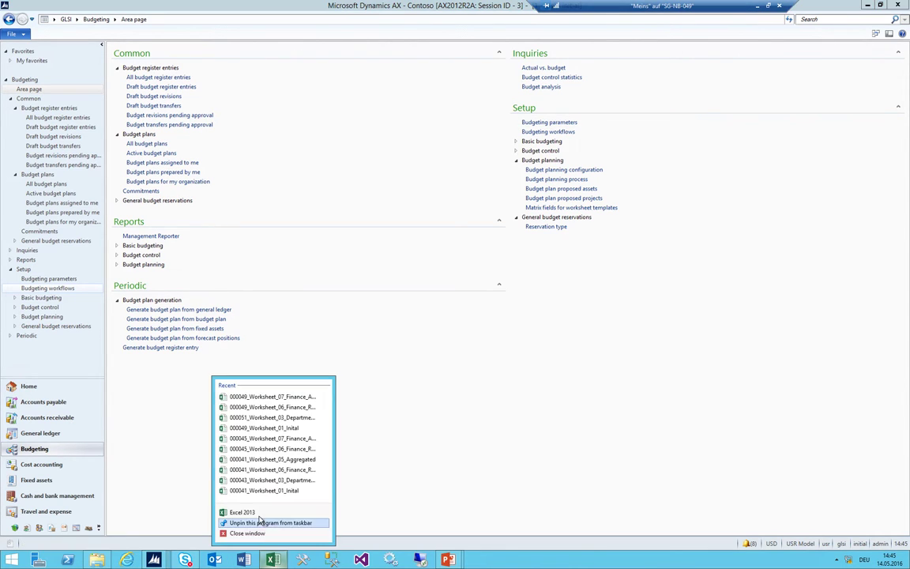
left_click(290, 437)
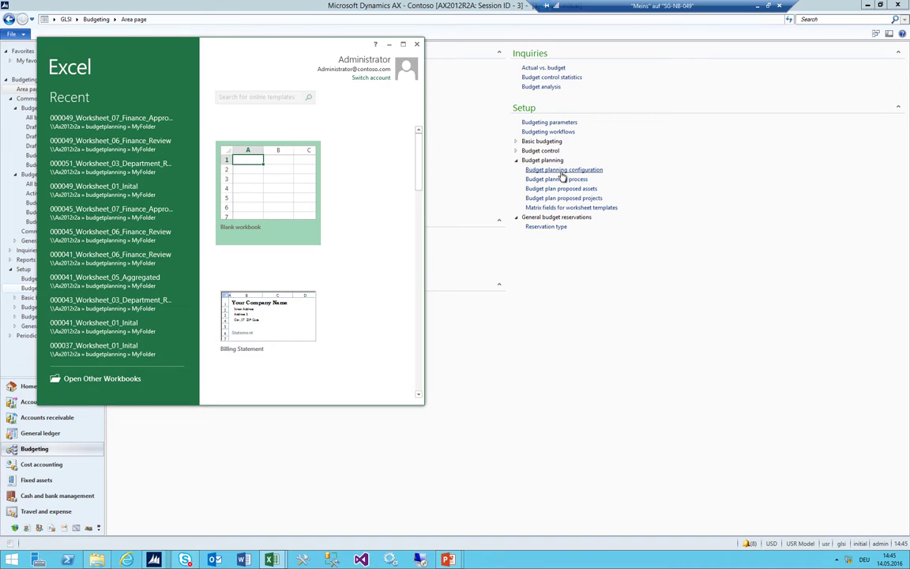
Step: Create a maximized blank workbook and bring up the Dynamics AX add-in connection options
left_click(265, 170)
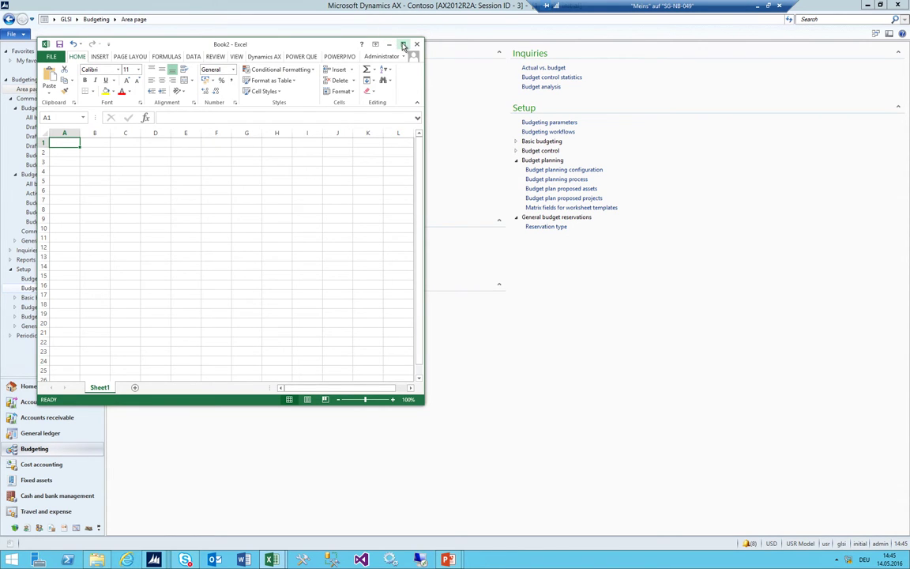
left_click(403, 45)
left_click(303, 21)
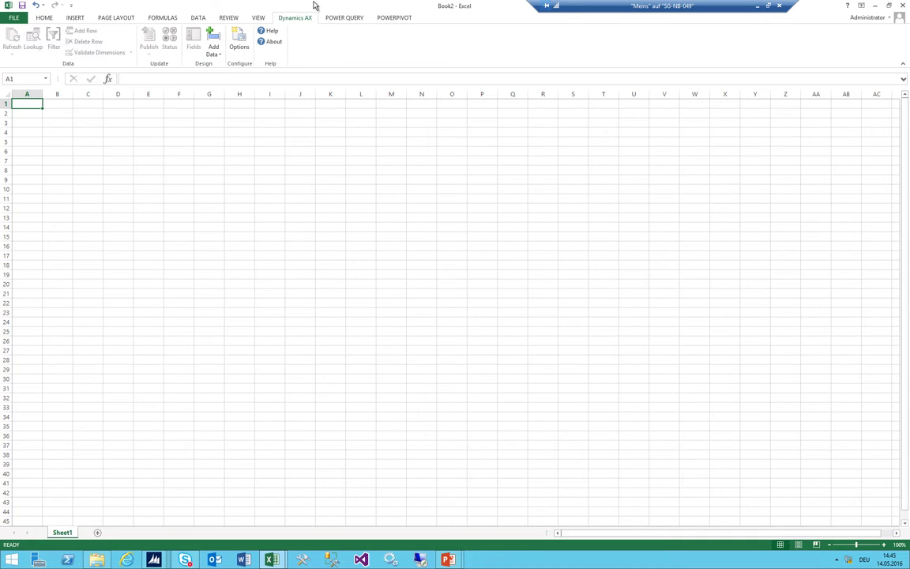
left_click_drag(329, 7, 537, 303)
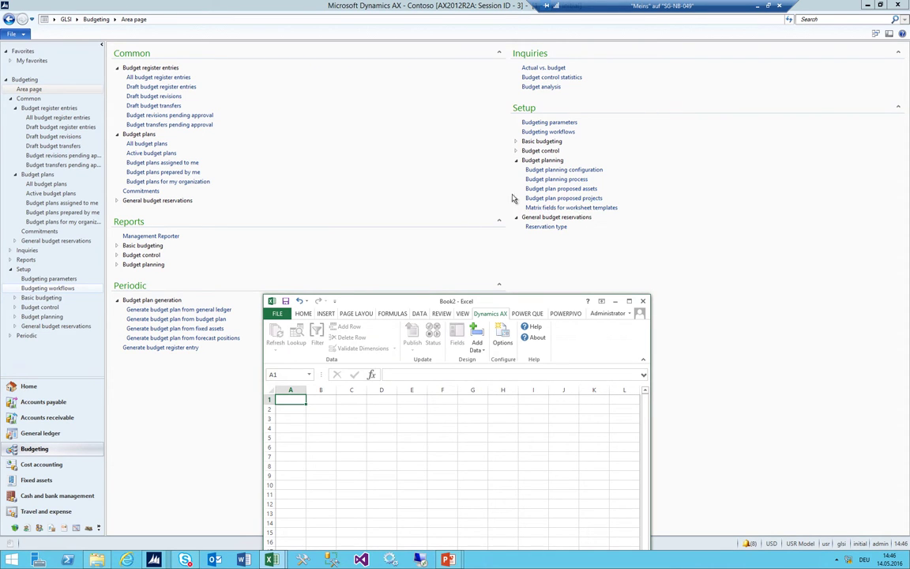
double_click(411, 301)
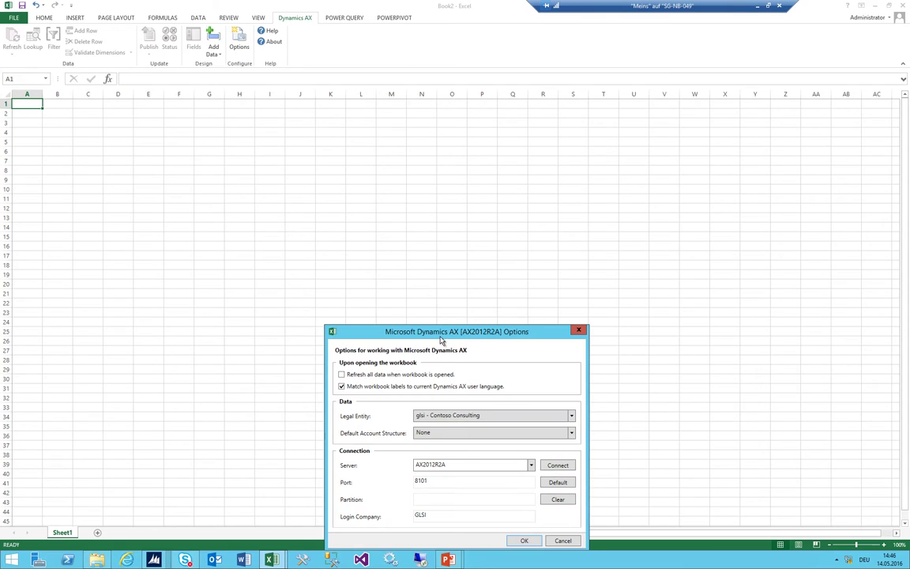
left_click_drag(441, 338, 389, 116)
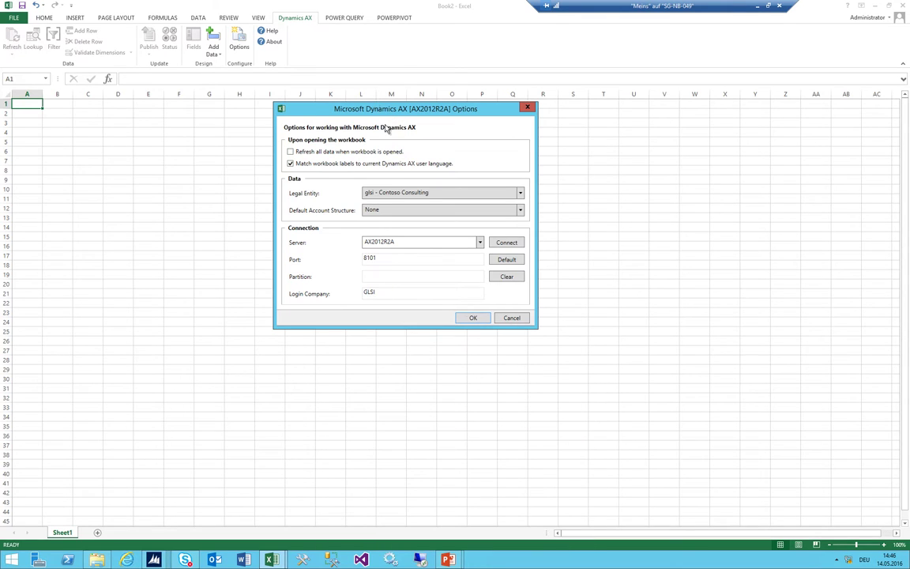
Step: Check the server AX2012R2A and port 8101 settings, then return to Dynamics AX
double_click(425, 243)
left_click(406, 258)
double_click(396, 257)
double_click(412, 242)
left_click(388, 259)
mouse_move(154, 560)
left_click(74, 524)
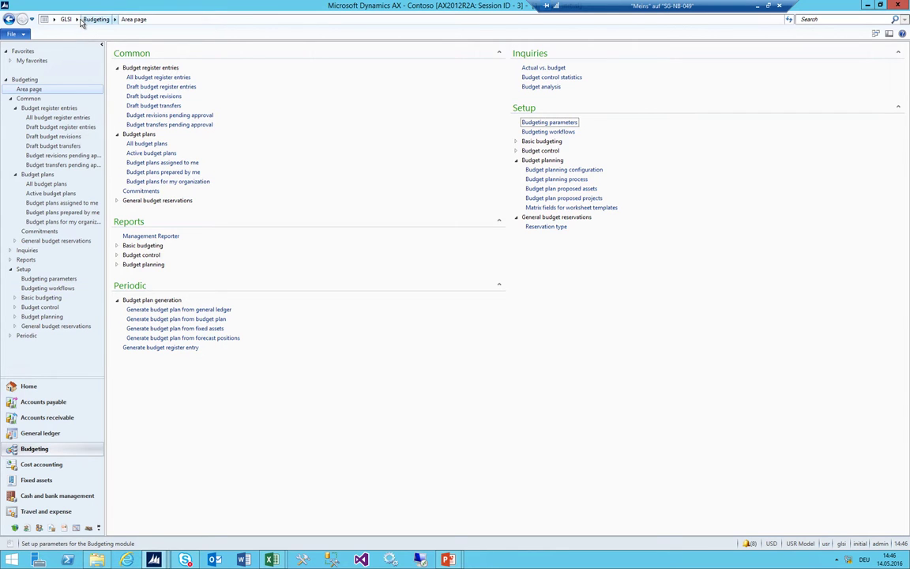
Step: Switch to System administration and glance at the server configuration
left_click(80, 19)
left_click(147, 306)
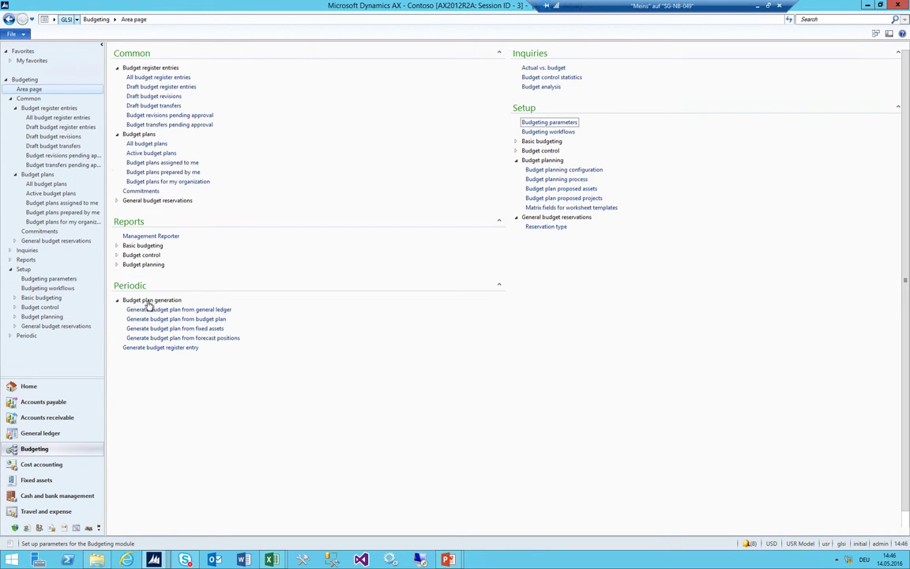
scroll(237, 302, "down", 1)
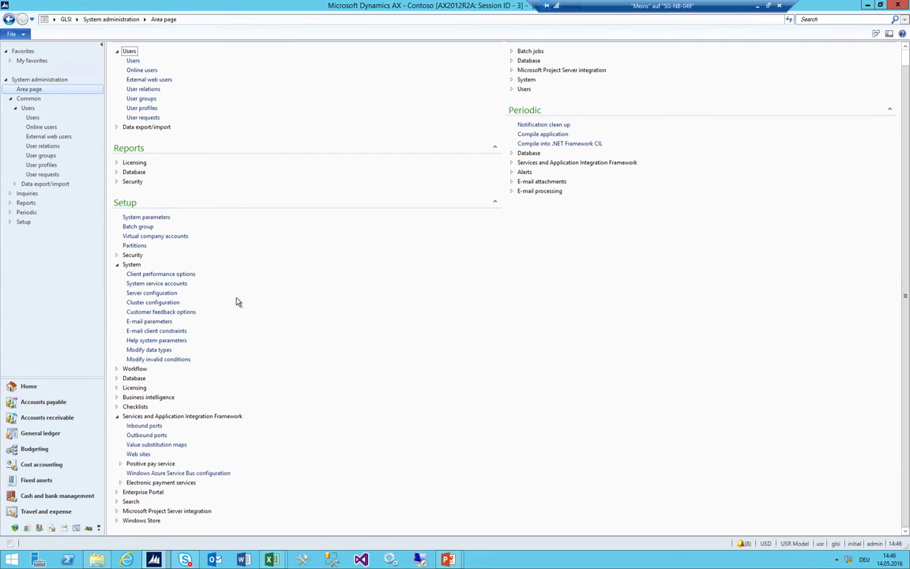
left_click(154, 294)
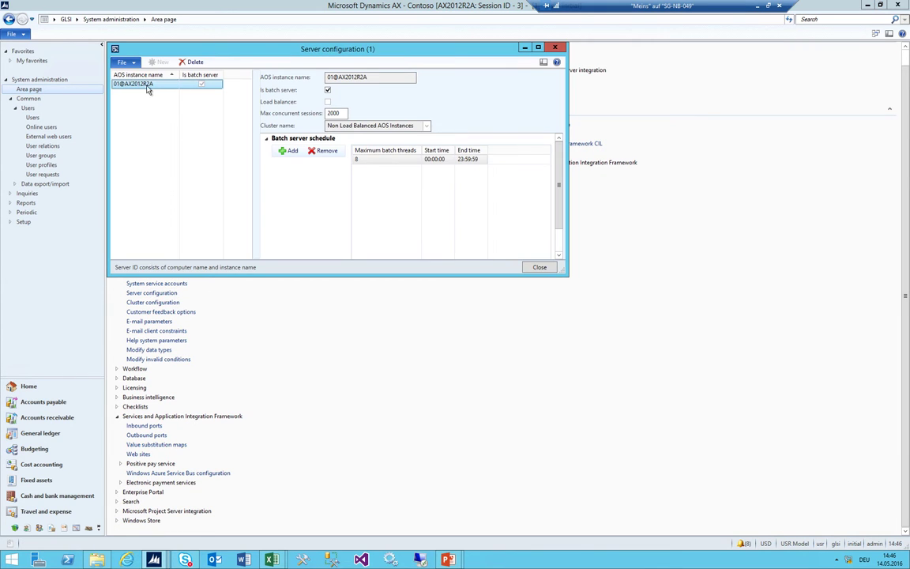
key("Escape")
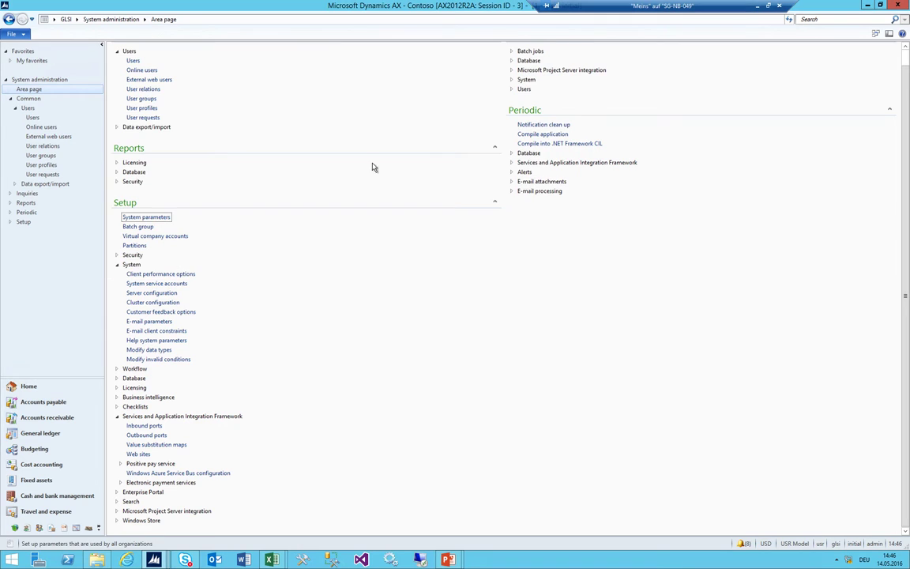
Step: Confirm server AX2012R2A and port 8101 in the AifContract WSDL URI, then close Inbound ports
left_click(145, 426)
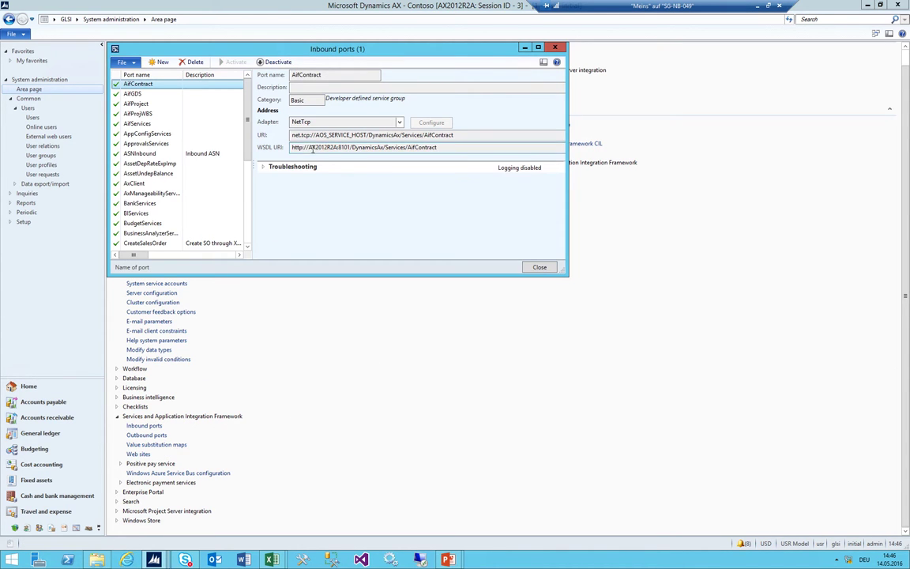
left_click(312, 148)
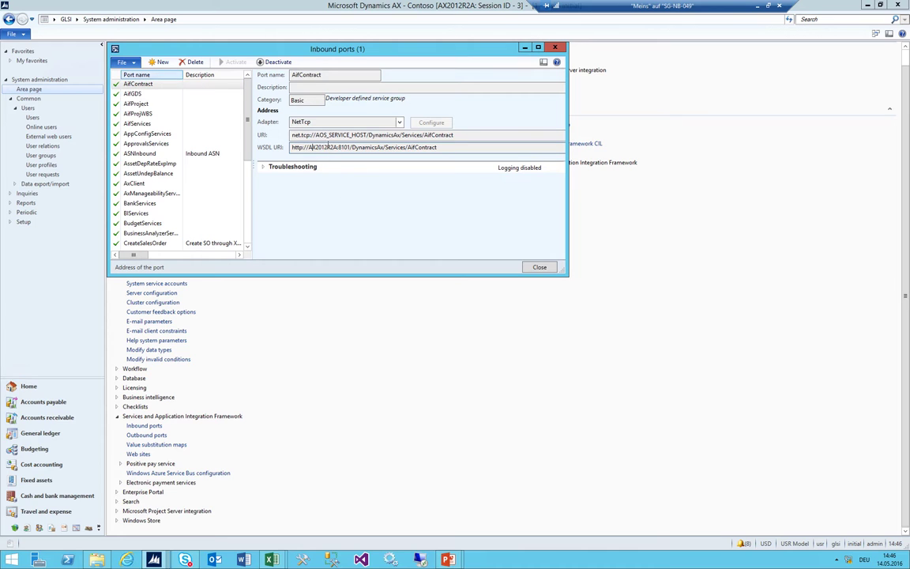
left_click_drag(311, 150, 335, 152)
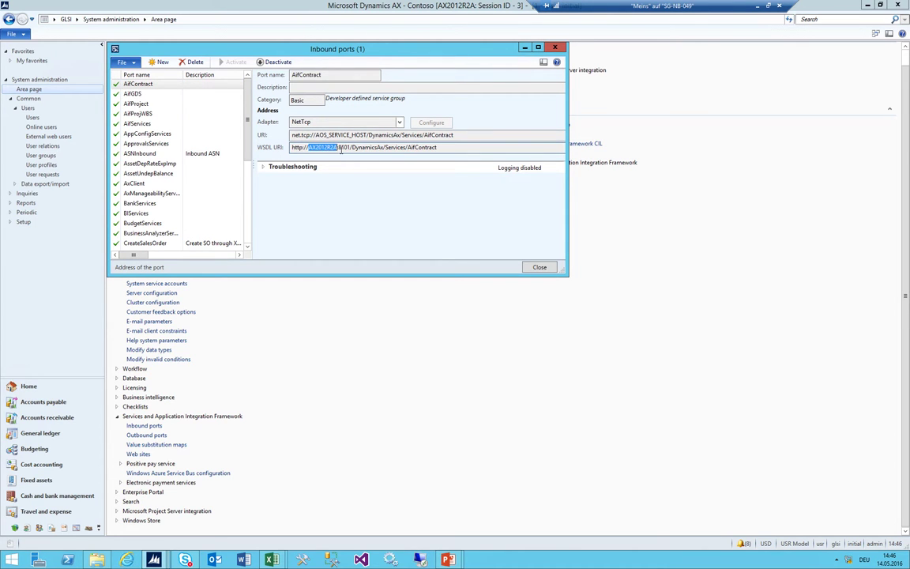
double_click(344, 150)
key("Escape")
Step: Set the Dynamics AX default account structure in Book2 to GLSI_CM
mouse_move(286, 563)
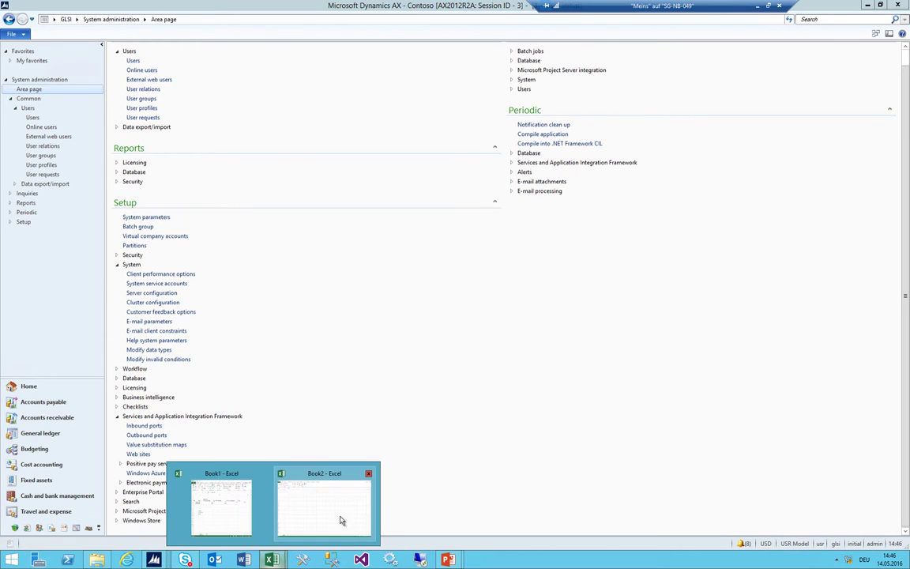
left_click(325, 496)
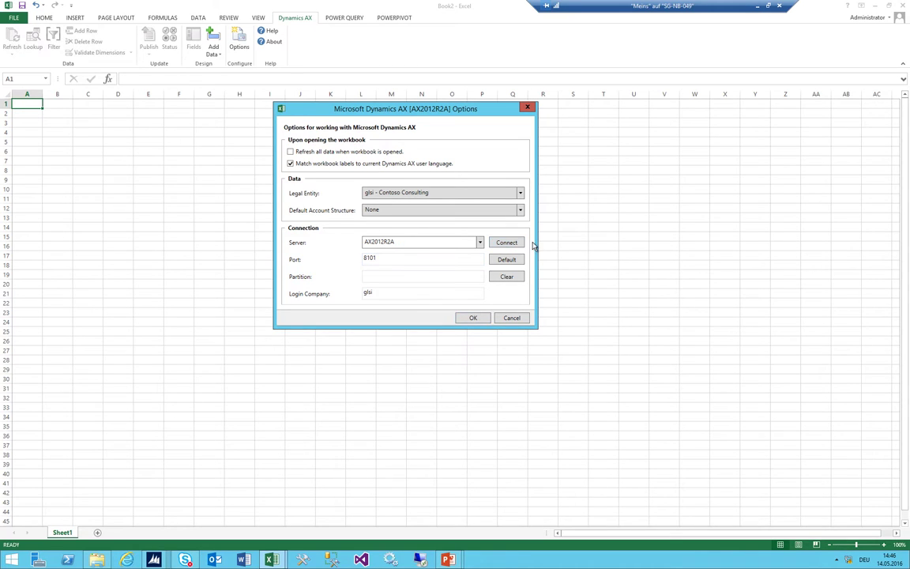
left_click(520, 209)
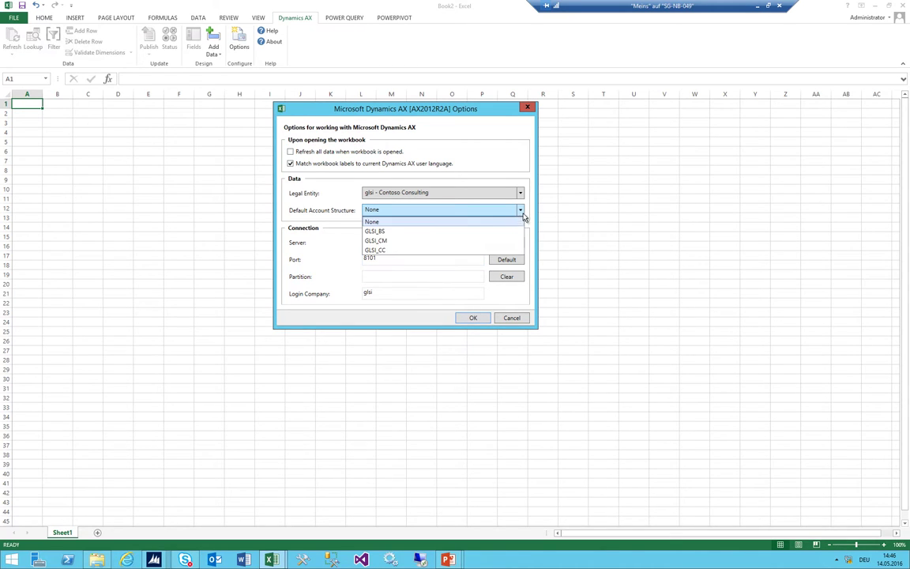
left_click(378, 240)
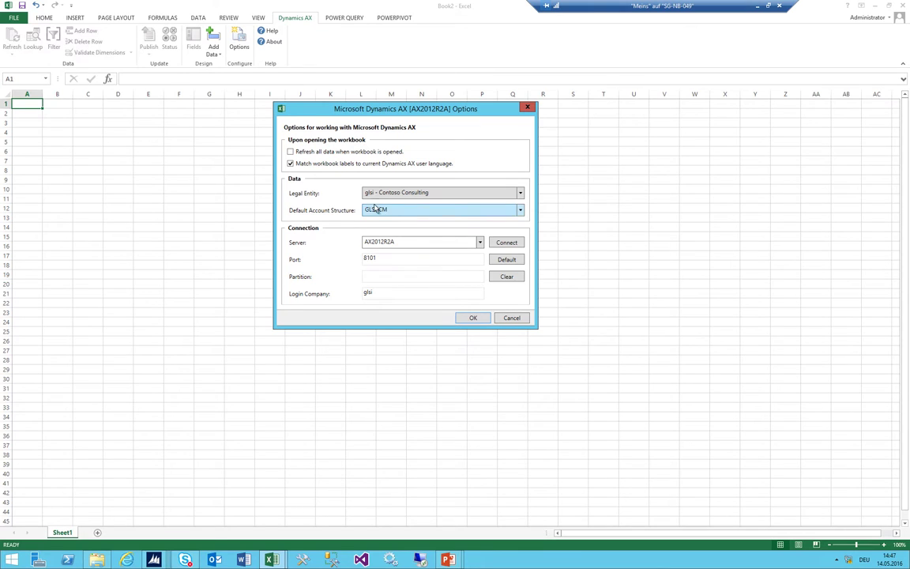
left_click(473, 318)
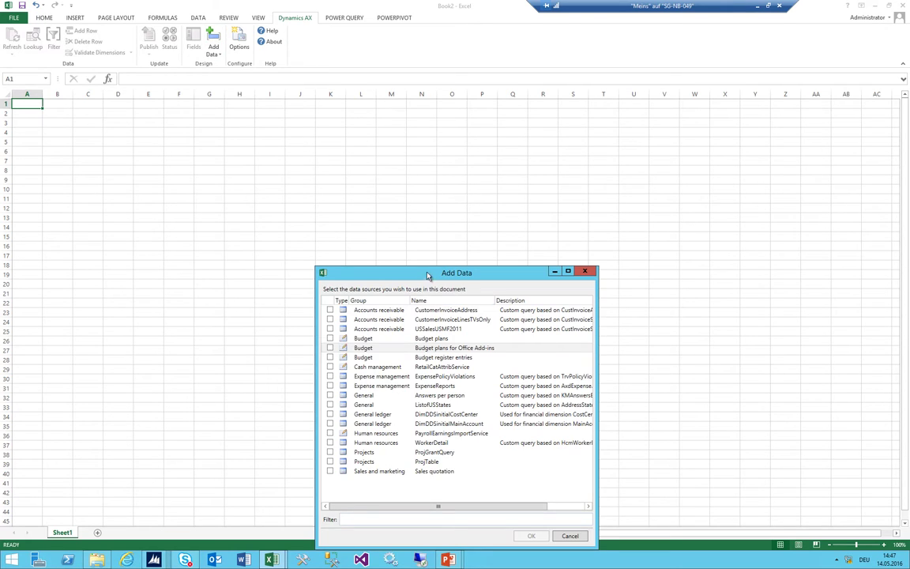
Step: Add Budget plans as the workbook's data source, then return to Dynamics AX
left_click_drag(422, 280, 408, 134)
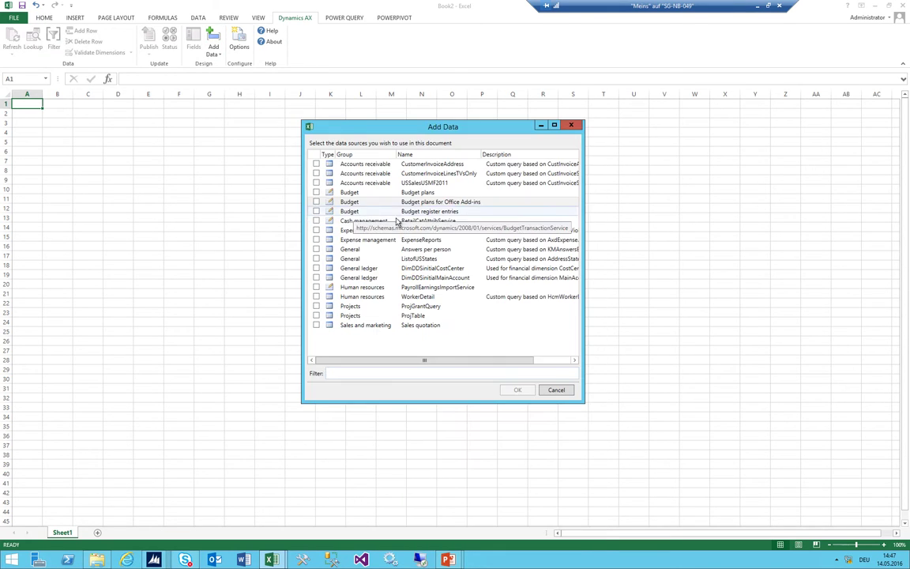
left_click(429, 193)
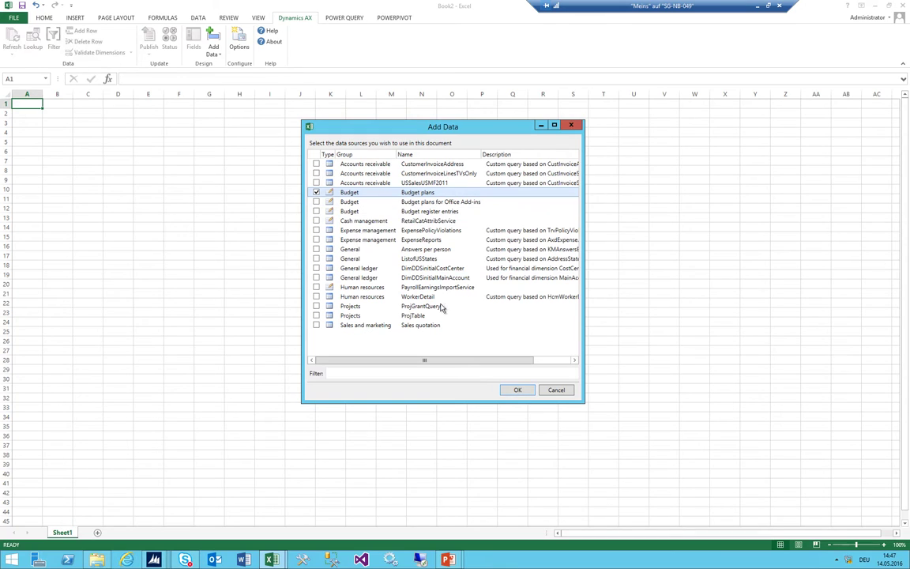
left_click(517, 390)
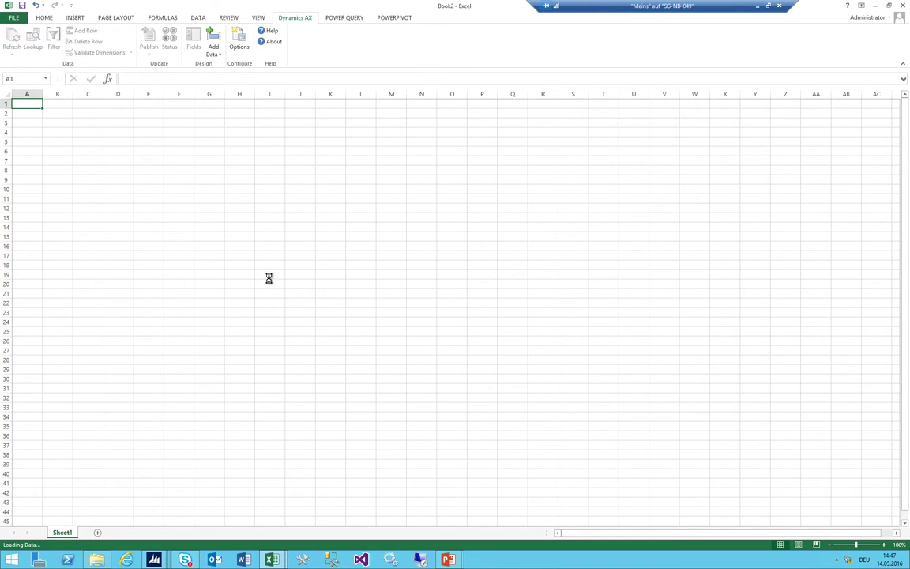
mouse_move(153, 559)
left_click(89, 515)
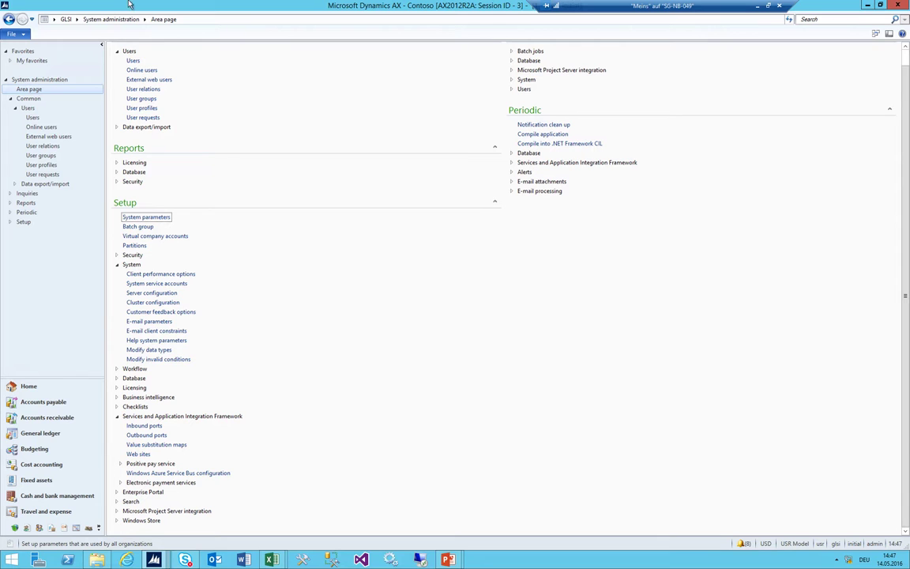
left_click(76, 19)
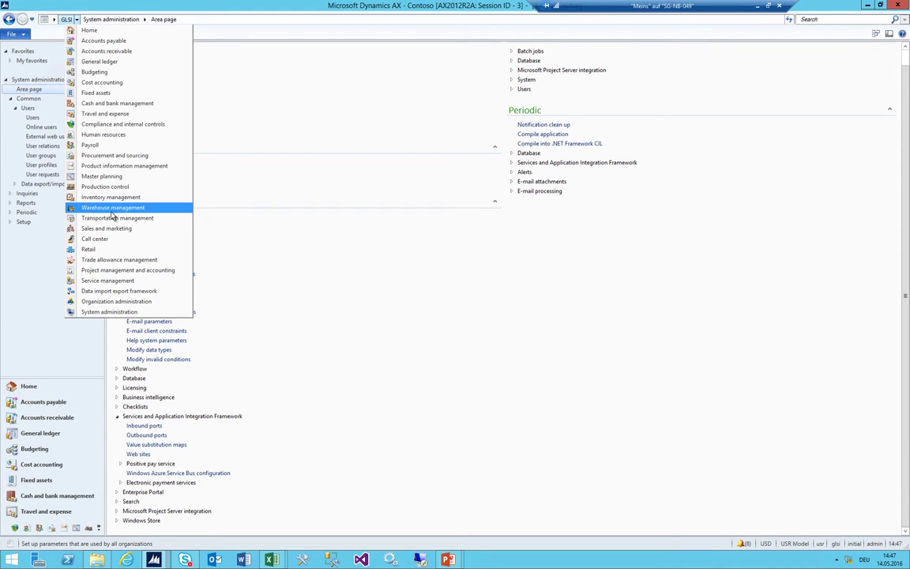
left_click(109, 301)
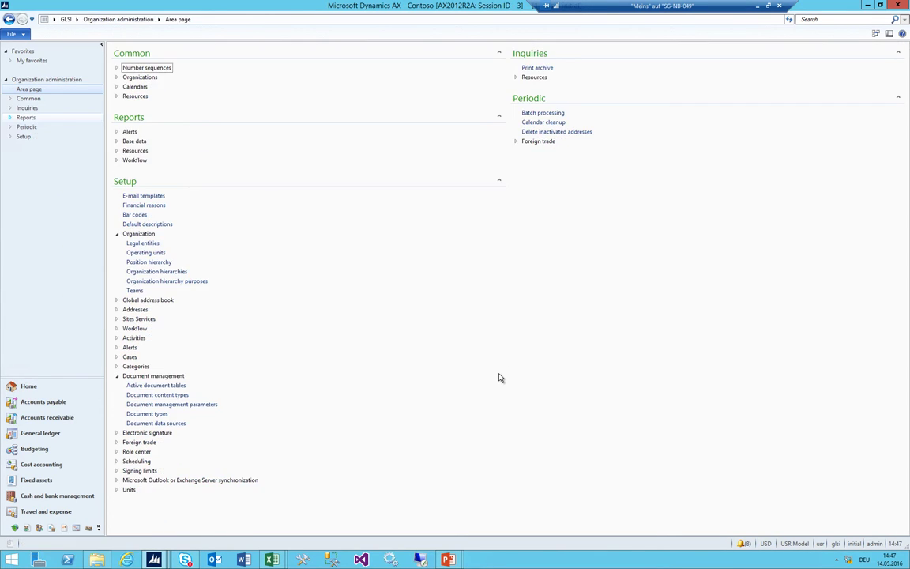
left_click(153, 423)
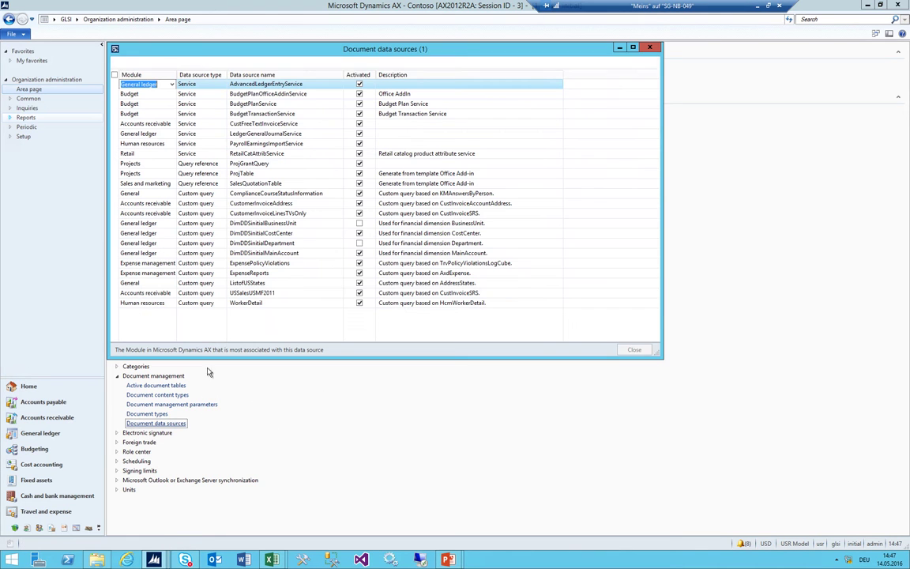
left_click(196, 114)
left_click(320, 104)
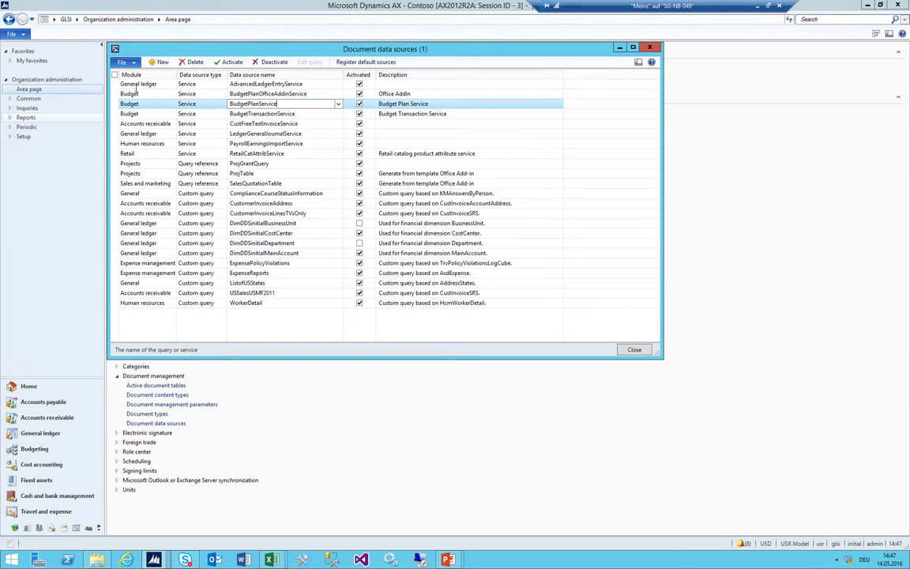
left_click_drag(269, 103, 223, 106)
left_click(253, 104)
left_click_drag(282, 104, 144, 92)
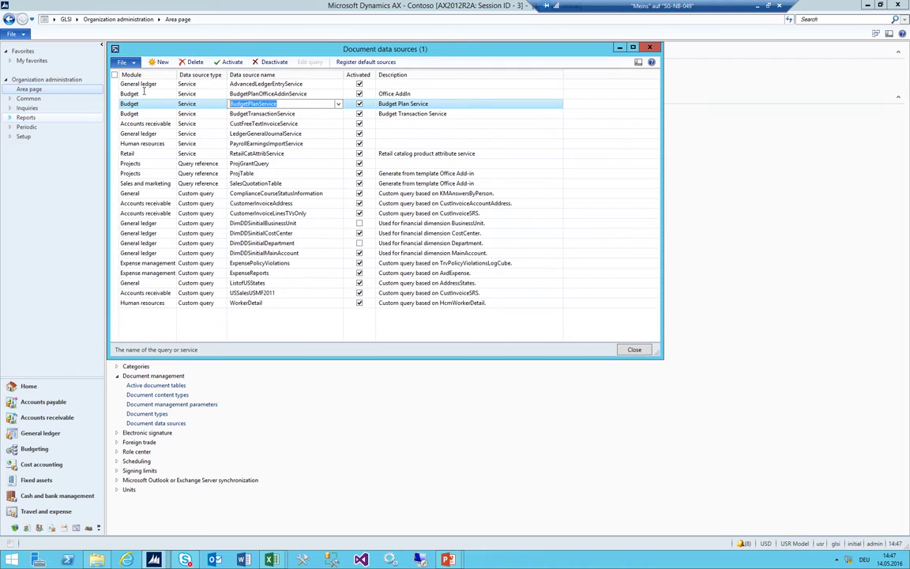
left_click(654, 48)
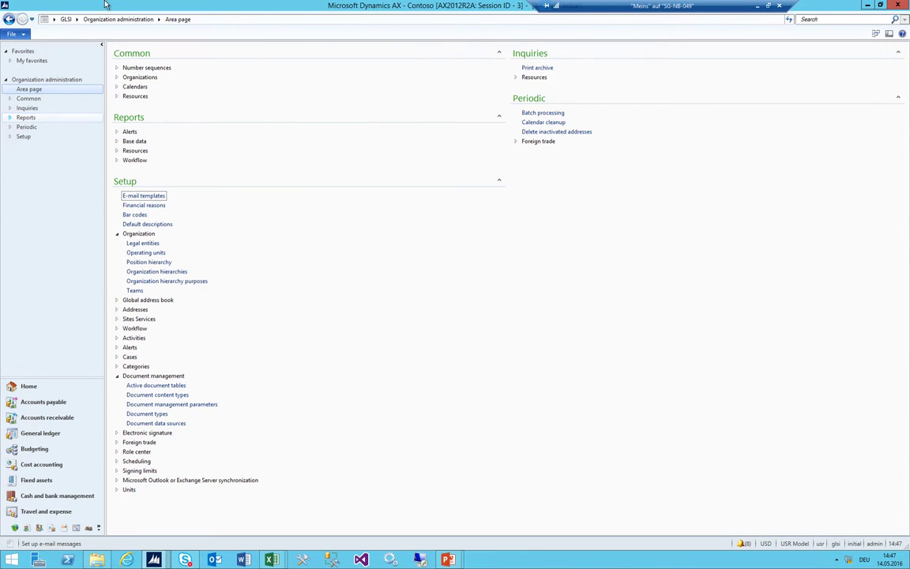
left_click(76, 19)
left_click(109, 312)
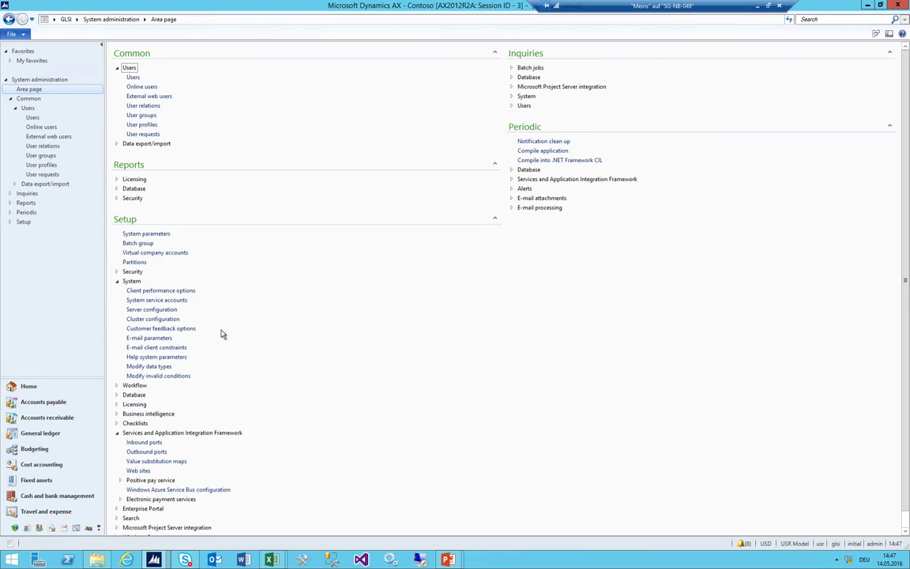
Step: Look over the BudgetServices entry in the Inbound ports list
scroll(222, 445, "down", 1)
left_click(146, 426)
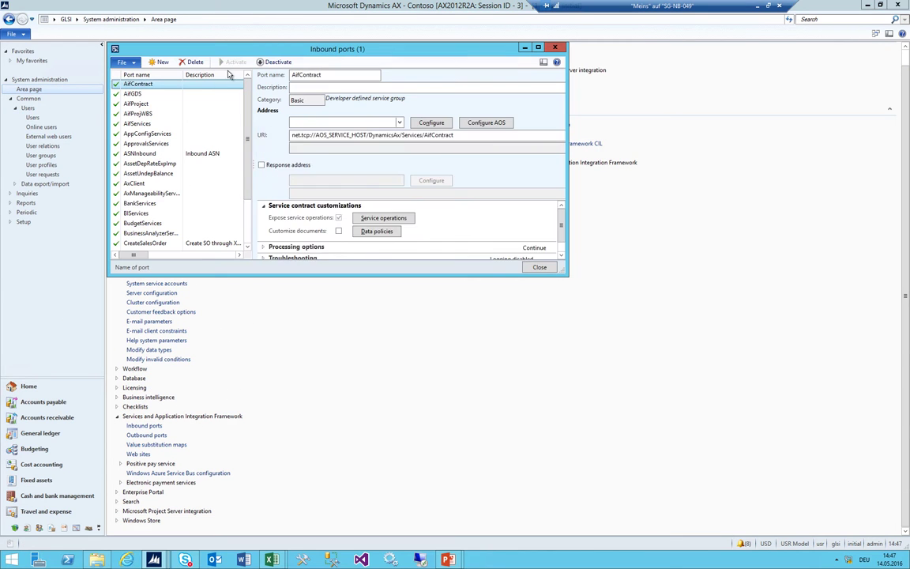
left_click(150, 194)
scroll(160, 197, "down", 2)
left_click(152, 163)
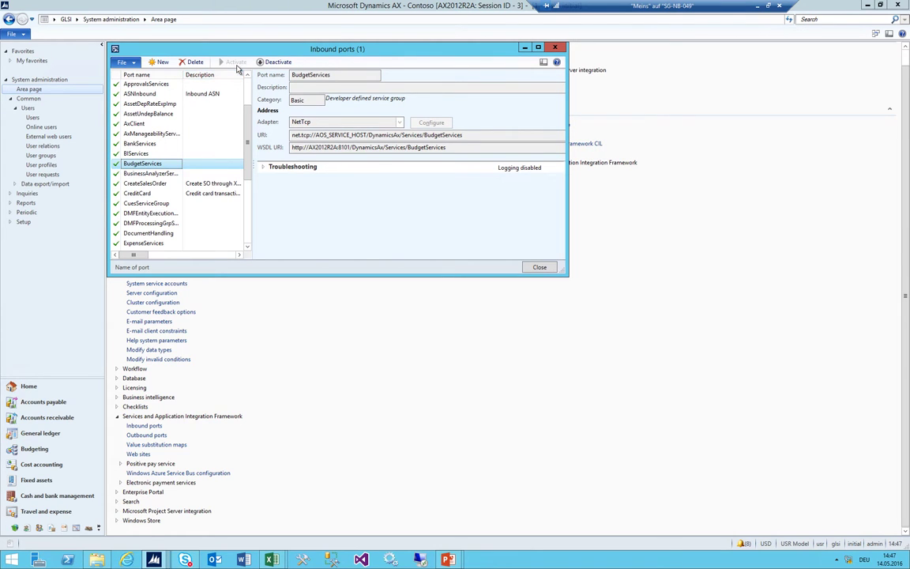
key("Escape")
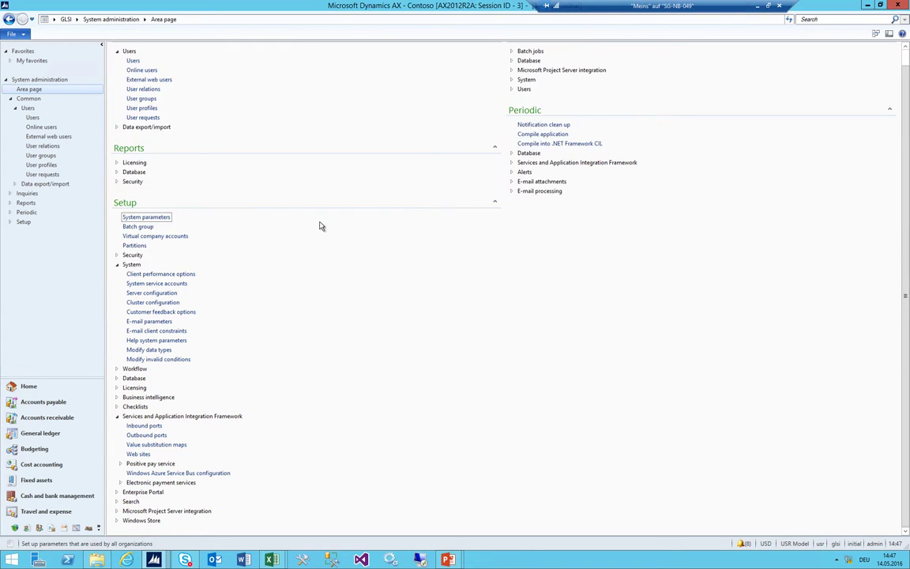
Step: Deploy the BudgetServices service group from the AOT and close the development workspace
key("ctrl+d")
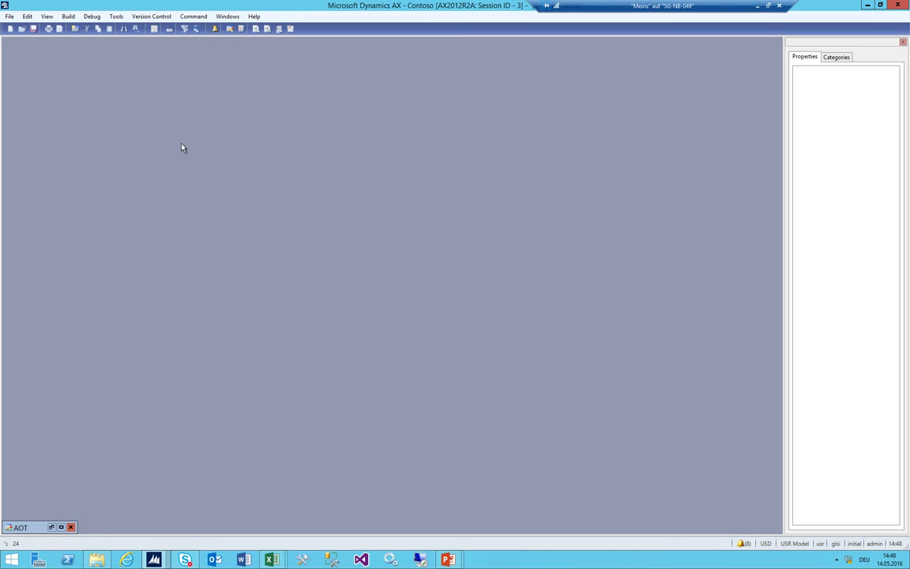
left_click(51, 527)
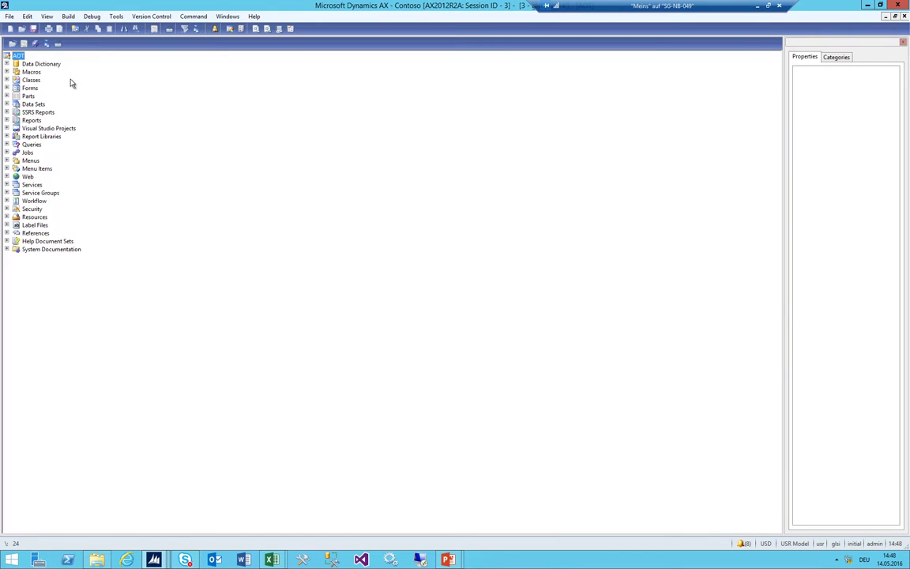
double_click(14, 193)
left_click(50, 218)
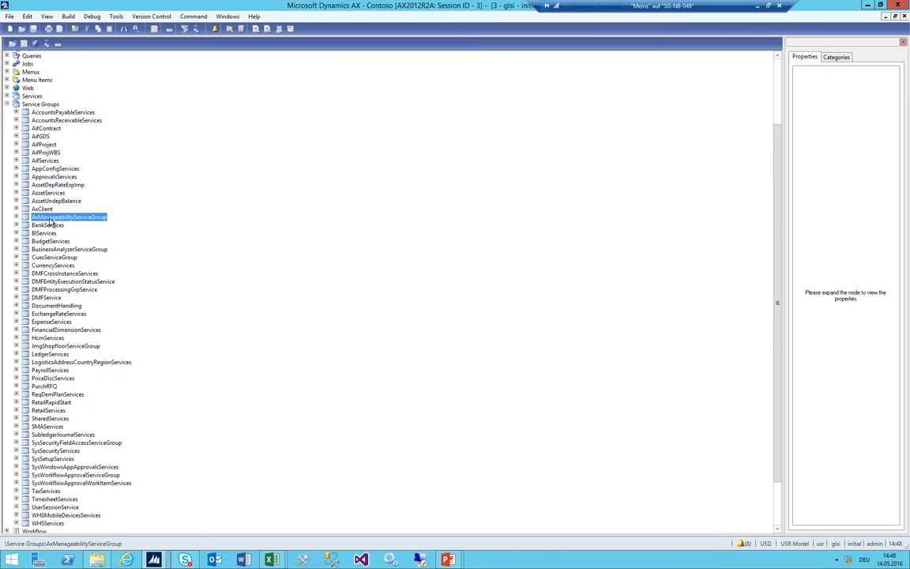
type("budget")
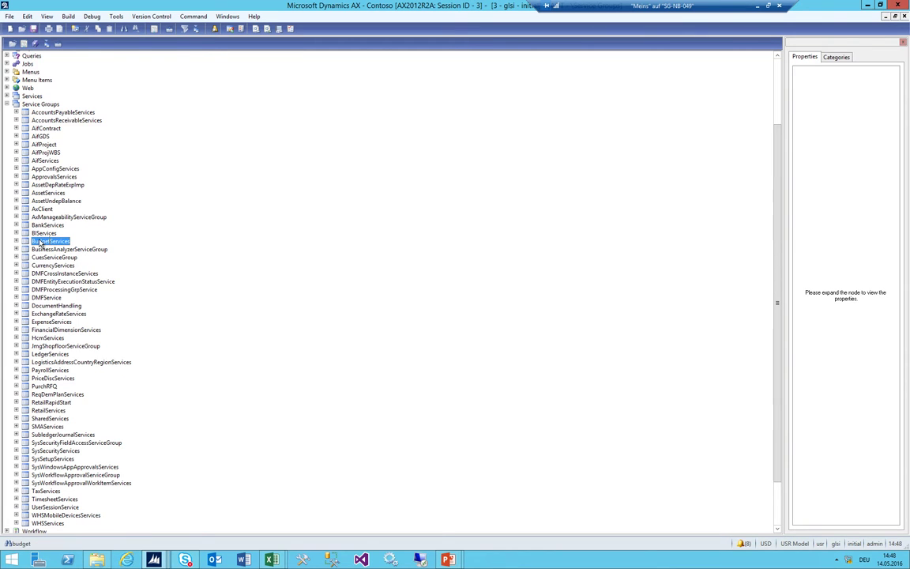
right_click(46, 243)
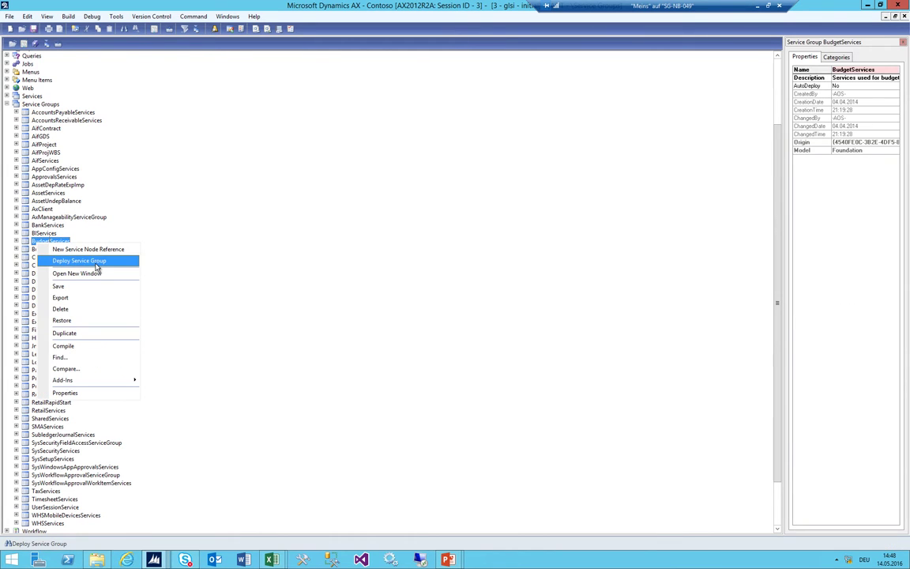
left_click(95, 264)
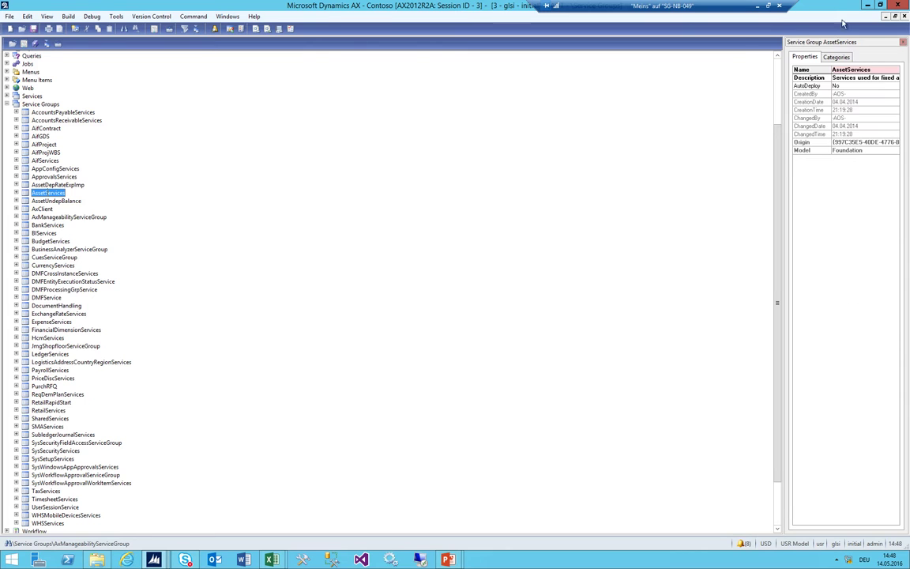
left_click(898, 5)
Step: Go to Organization administration, then bring the Book2 workbook back up in Excel
left_click(77, 21)
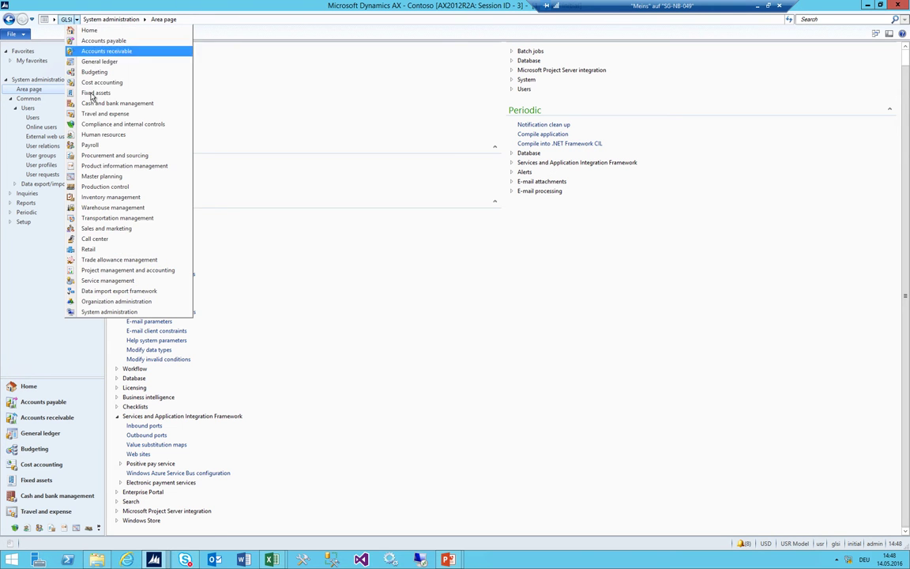
left_click(89, 277)
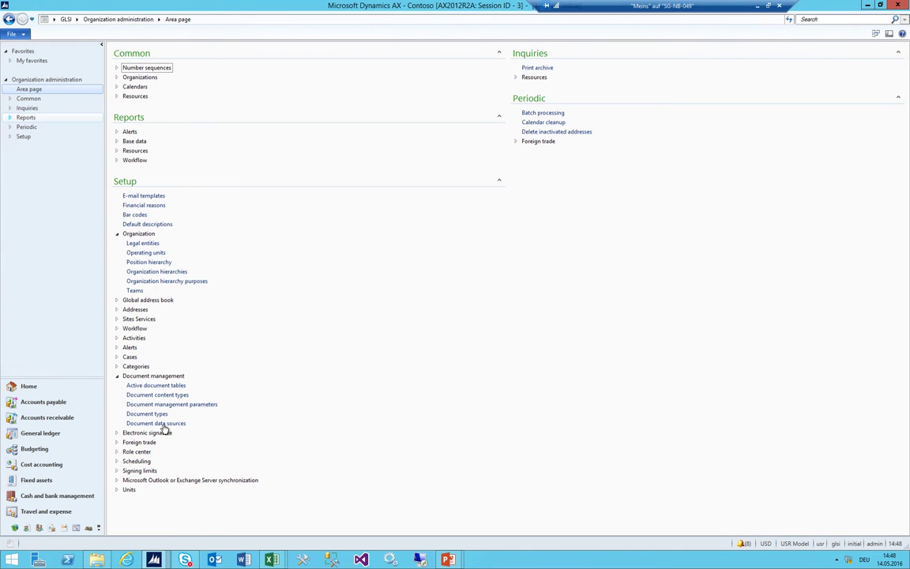
mouse_move(271, 560)
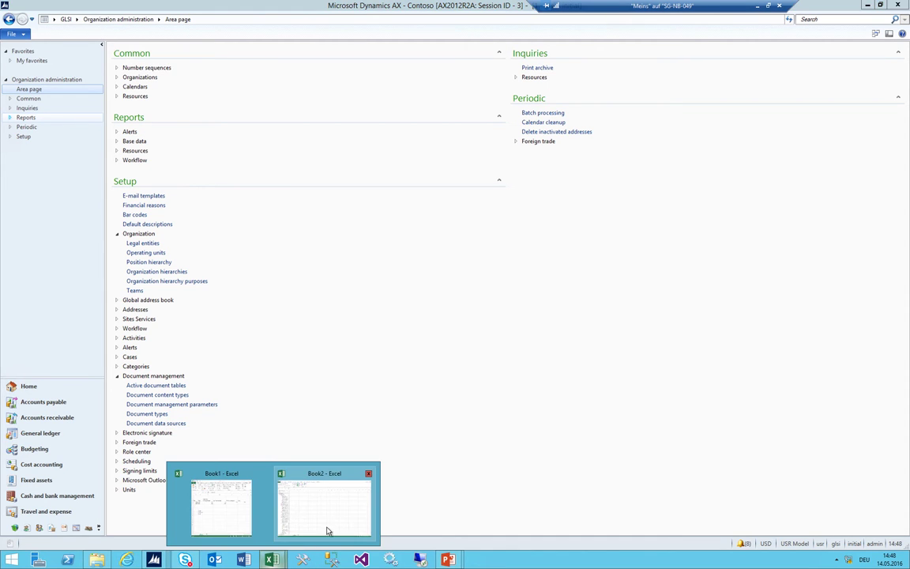
left_click(329, 528)
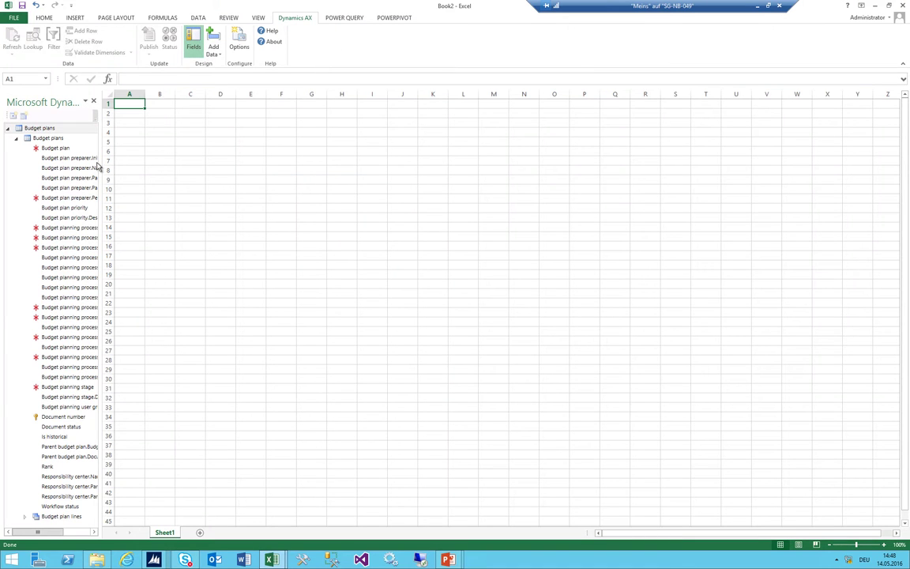
Step: Add two worksheets, rename Sheet2 to 'Backing Sheet' and Sheet1 to 'Data', then show Backing Sheet
left_click_drag(101, 156, 170, 157)
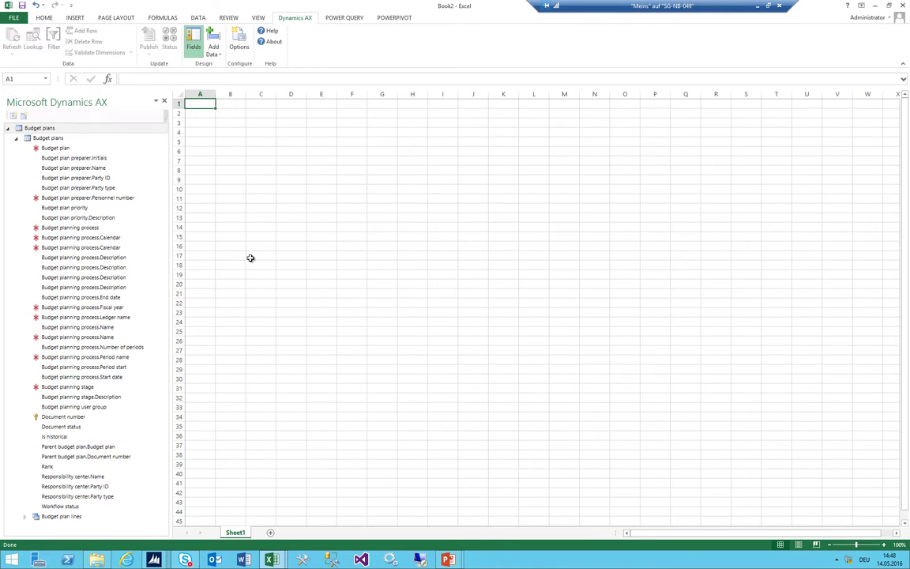
left_click(272, 532)
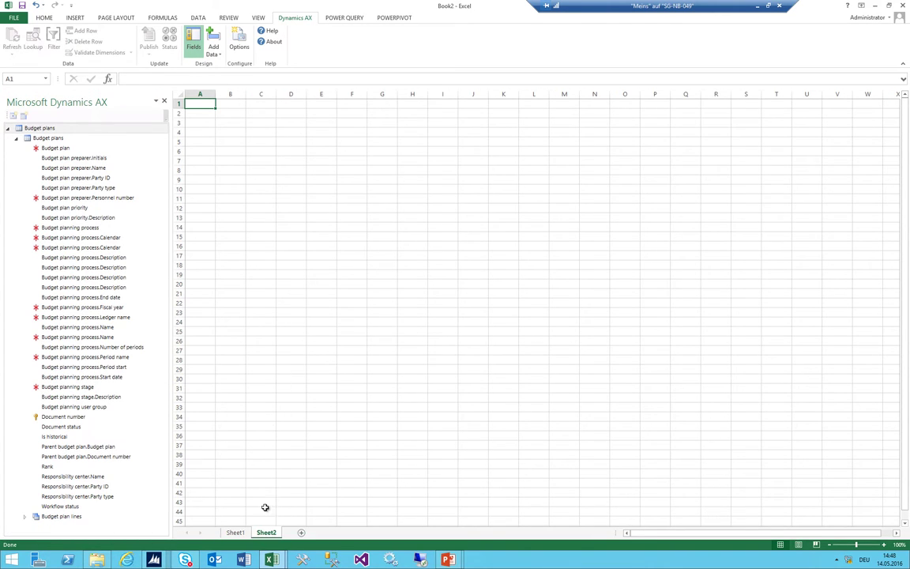
left_click(301, 533)
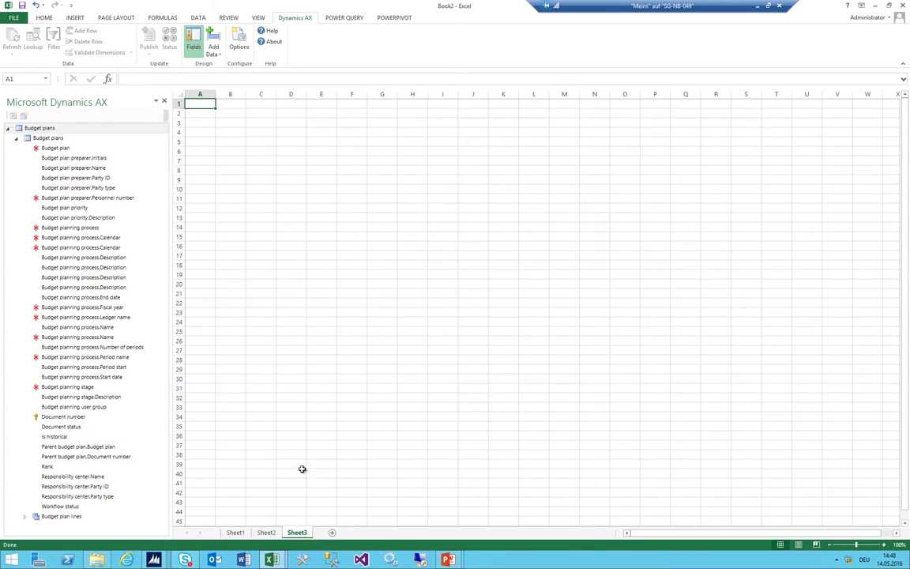
left_click(267, 534)
type("Backing Sheet")
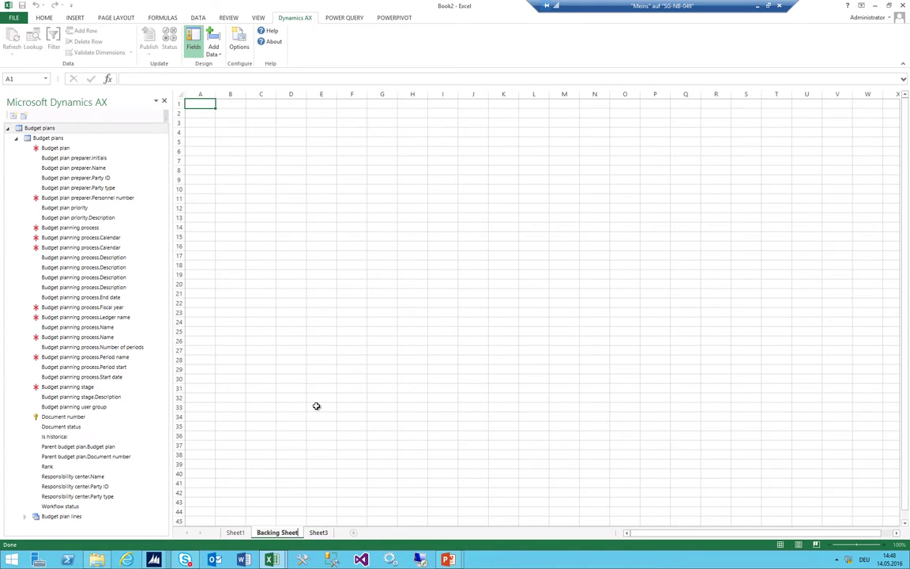
left_click(316, 405)
double_click(235, 534)
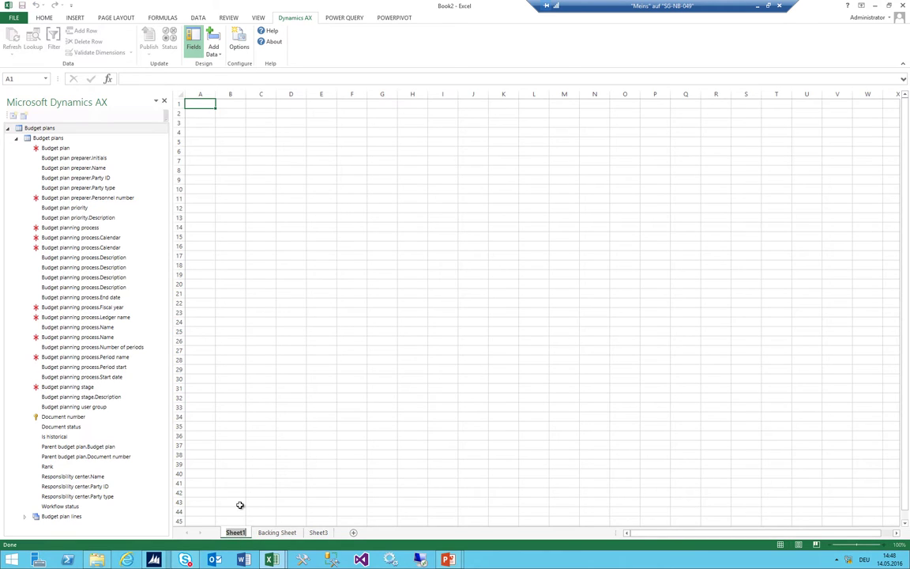
type("Data")
left_click(240, 505)
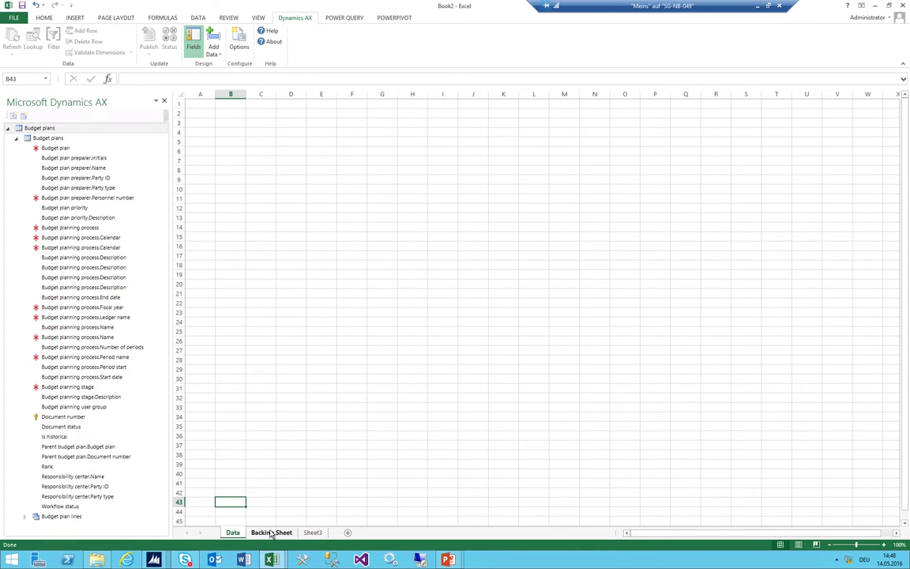
left_click(271, 532)
Step: Start the table at B5 with Budget plan, preparer (Initials, Name, Party ID, Party type, Personnel number) and priority columns
left_click(220, 125)
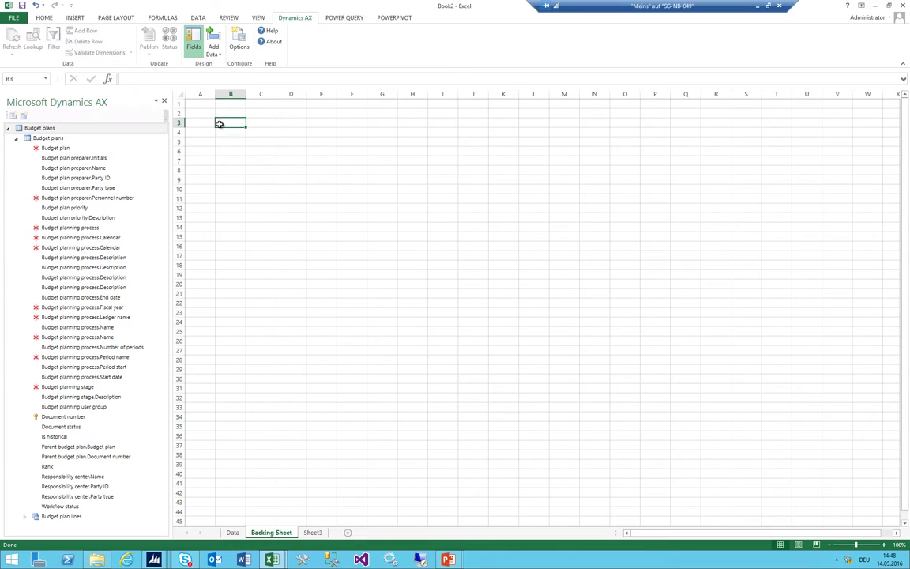
left_click(230, 140)
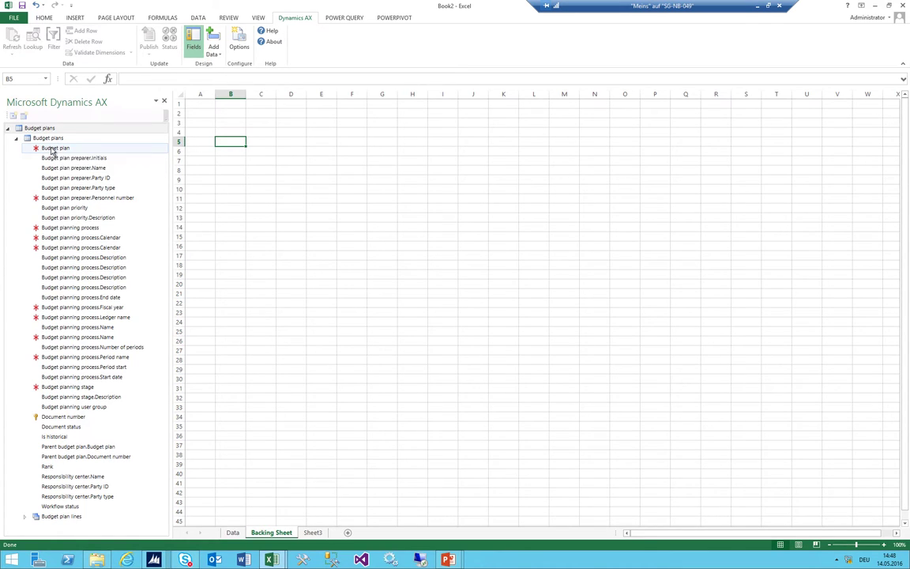
double_click(52, 149)
double_click(54, 159)
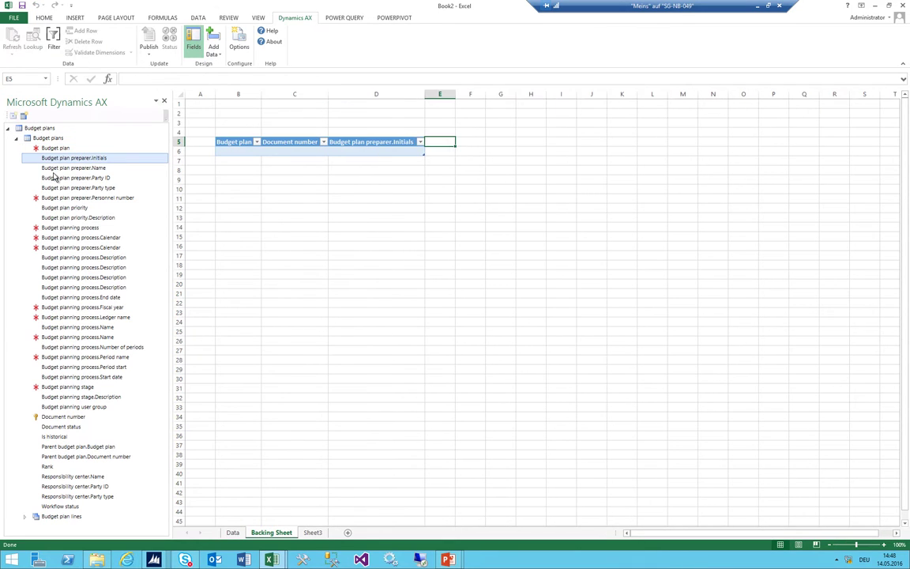
left_click(55, 168)
double_click(56, 177)
double_click(54, 187)
double_click(54, 198)
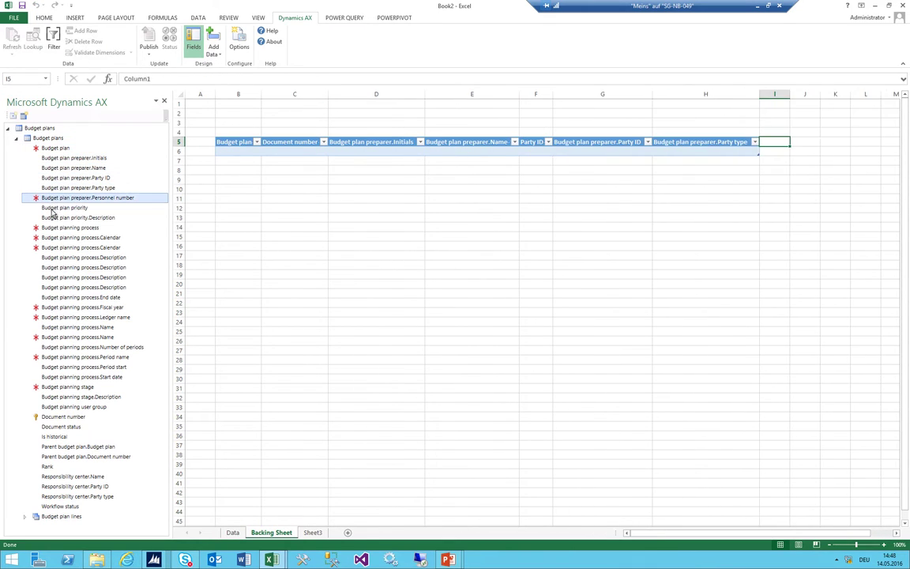
left_click(52, 207)
double_click(52, 217)
double_click(54, 228)
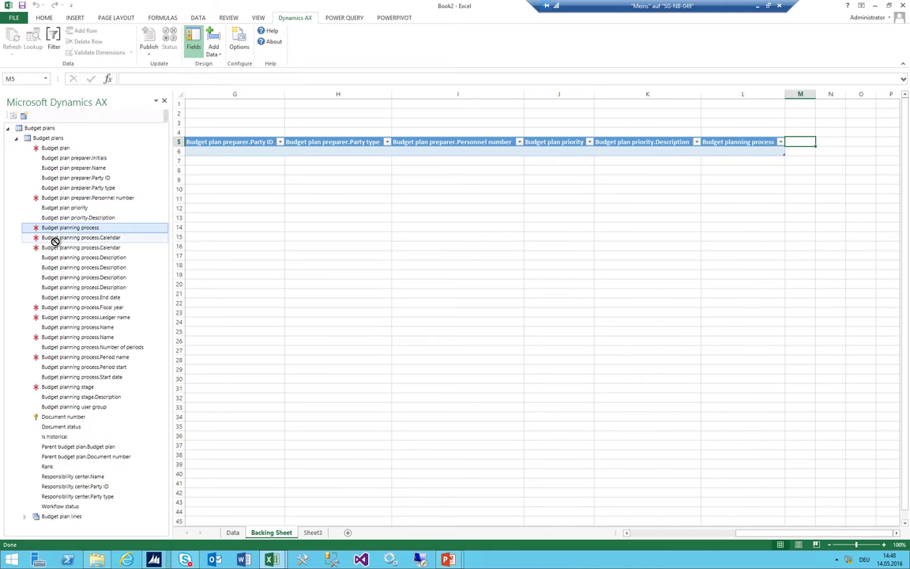
Step: Add the Budget planning process columns: Calendar, Descriptions, End date, Fiscal year, Ledger name, Name, periods, Start date
double_click(56, 237)
double_click(56, 248)
double_click(55, 257)
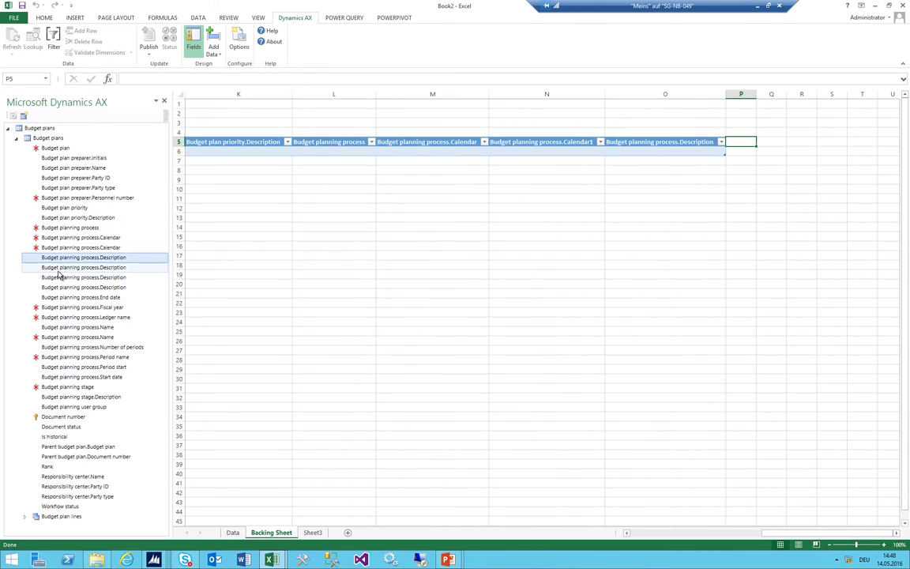
double_click(55, 267)
double_click(57, 277)
double_click(57, 287)
double_click(57, 297)
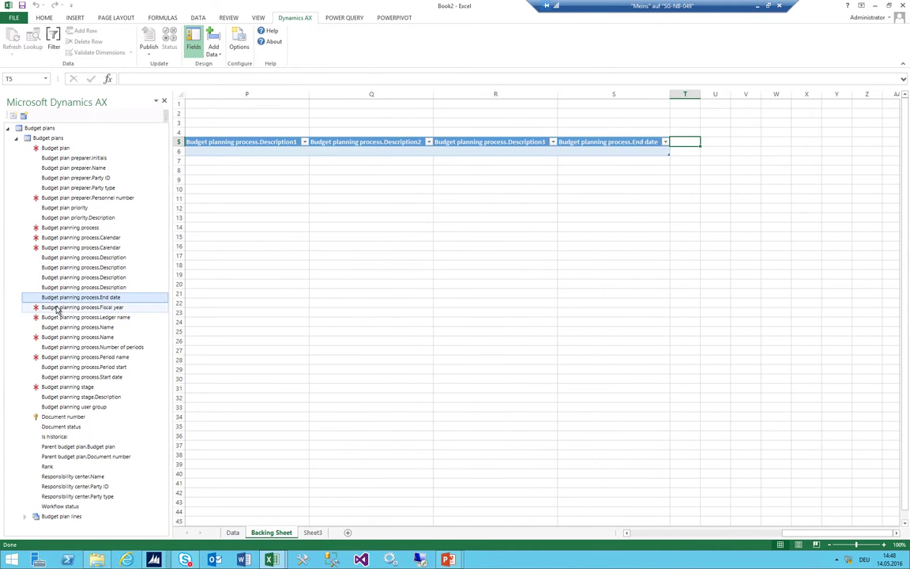
double_click(57, 306)
left_click(57, 315)
double_click(57, 317)
double_click(57, 328)
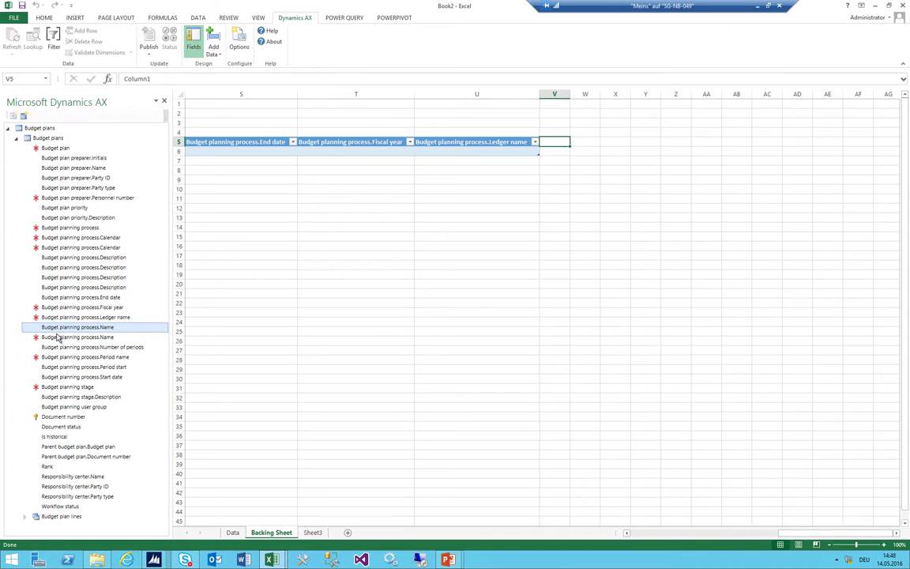
left_click(54, 337)
double_click(55, 338)
double_click(54, 347)
double_click(53, 357)
double_click(53, 366)
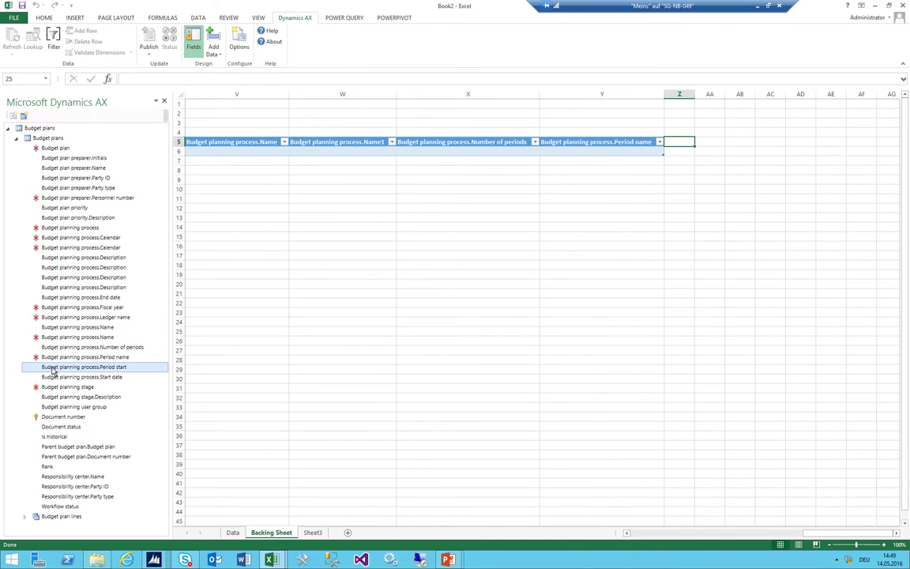
double_click(49, 379)
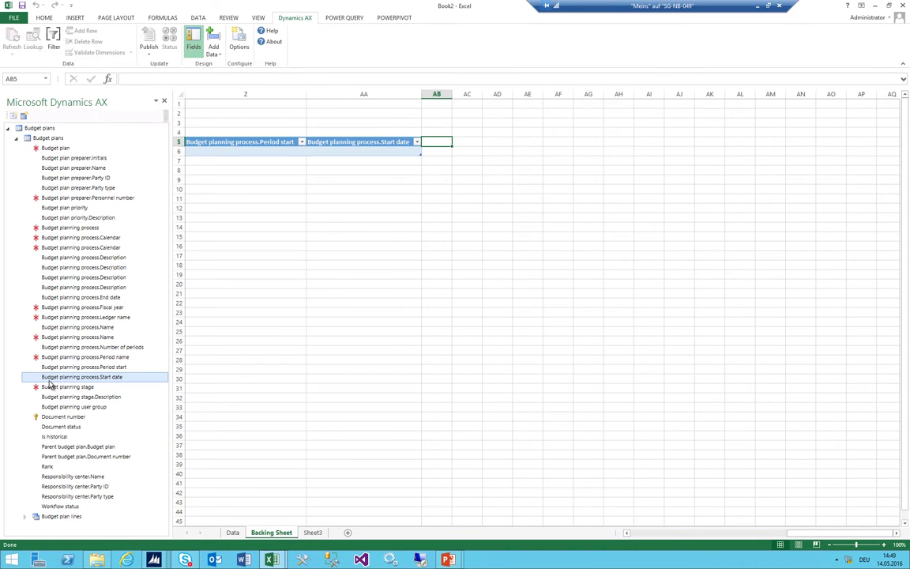
Step: Add planning stage, user group, Document number/status, Is historical, Parent plan, Rank, Responsibility center and Workflow status columns
double_click(50, 386)
double_click(51, 397)
double_click(51, 406)
double_click(53, 416)
double_click(53, 427)
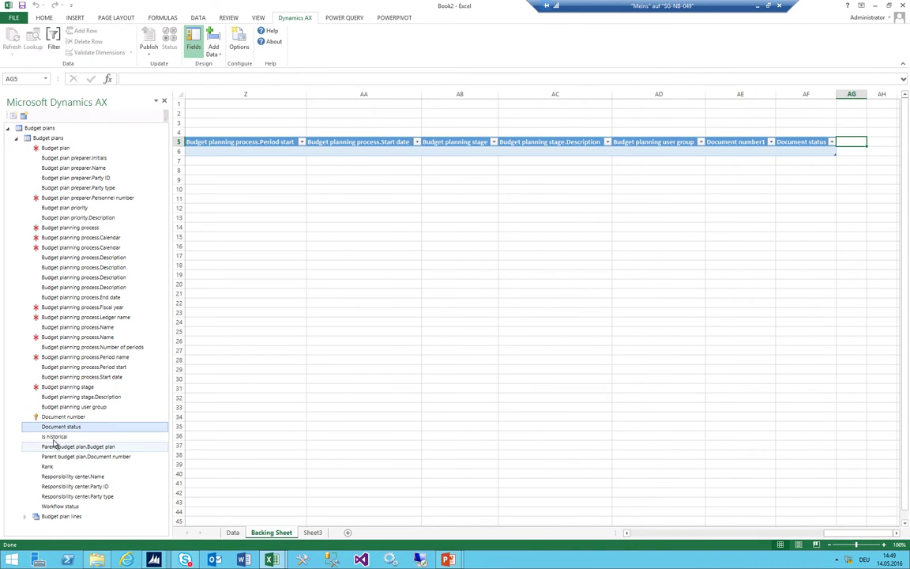
double_click(52, 437)
double_click(51, 446)
double_click(51, 456)
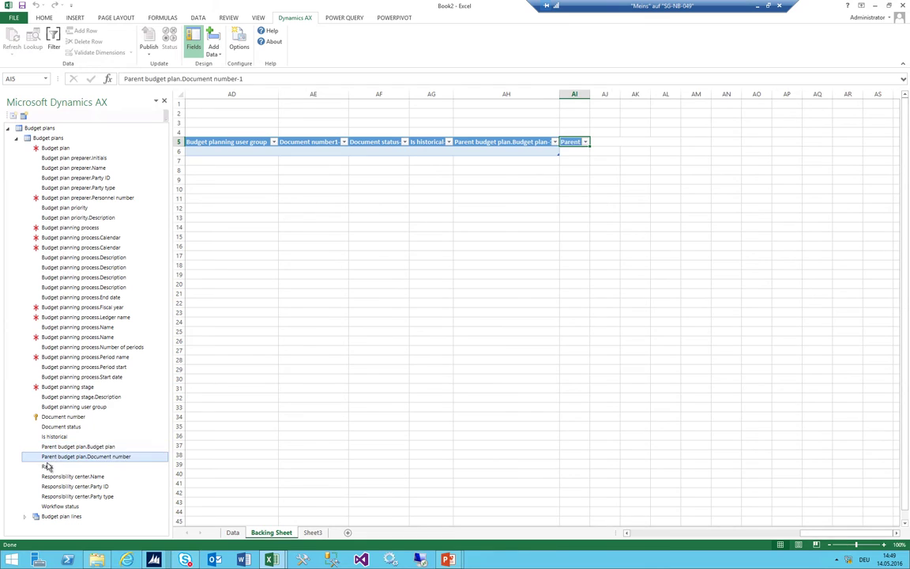
double_click(47, 466)
double_click(58, 476)
double_click(63, 486)
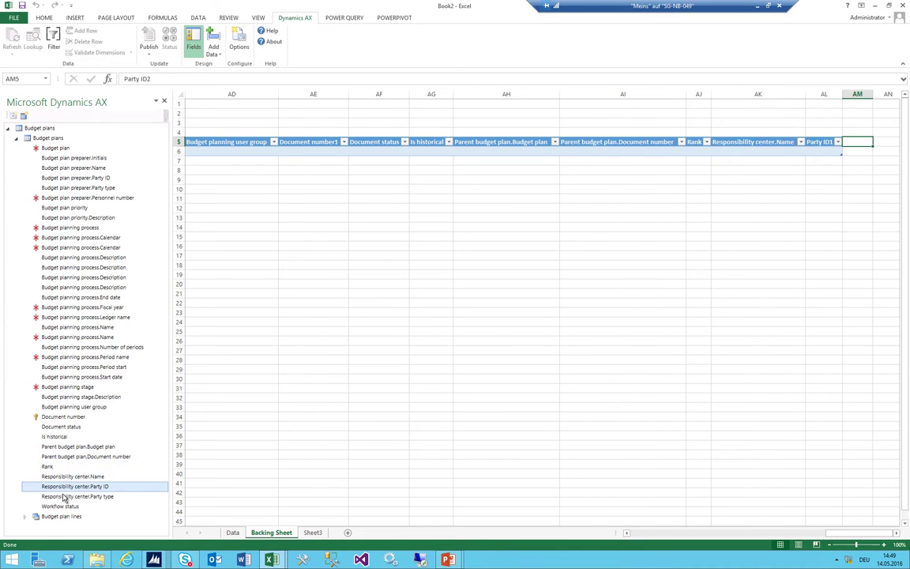
double_click(63, 496)
double_click(63, 506)
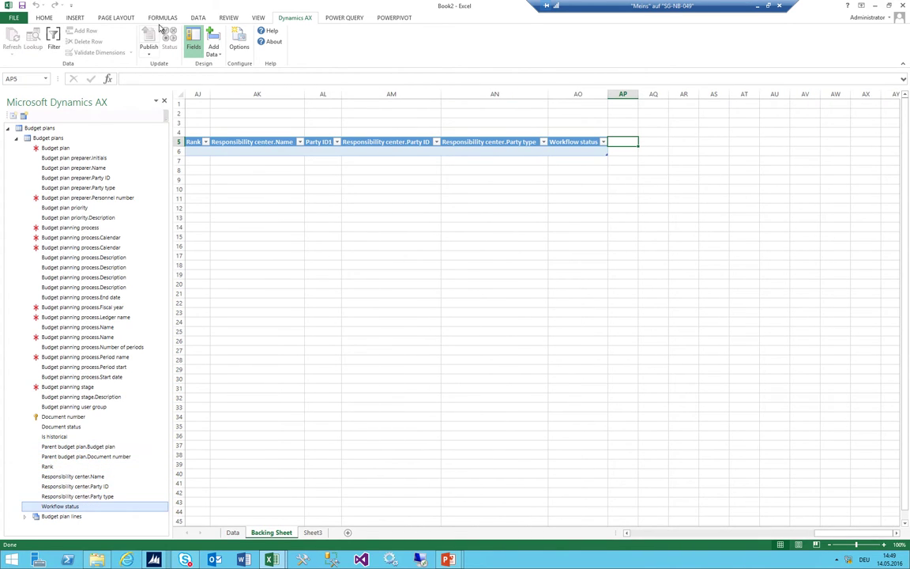
left_click(24, 516)
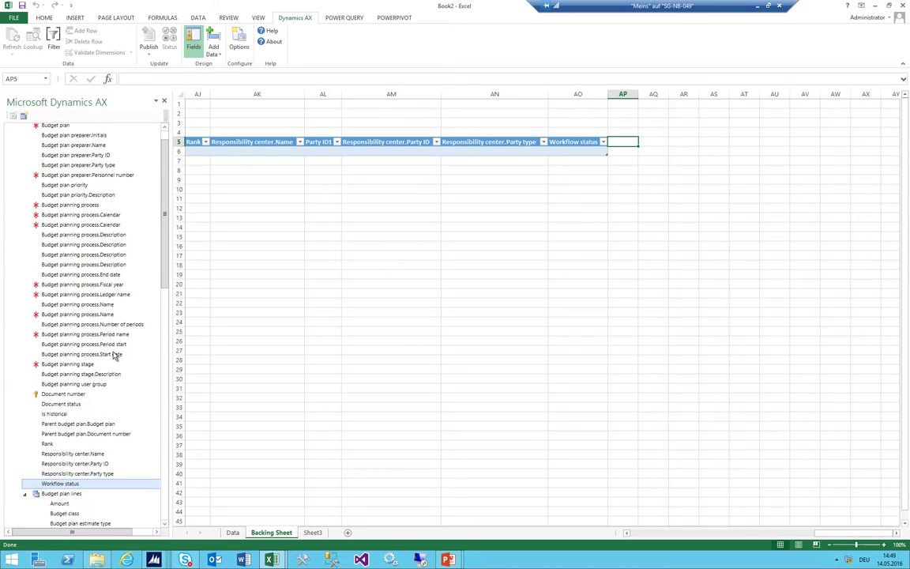
Step: Add line columns Amount, Budget class, estimate type, Comment, Currency, Effective date, Is recurring, MainAccount and PUR
scroll(118, 332, "down", 8)
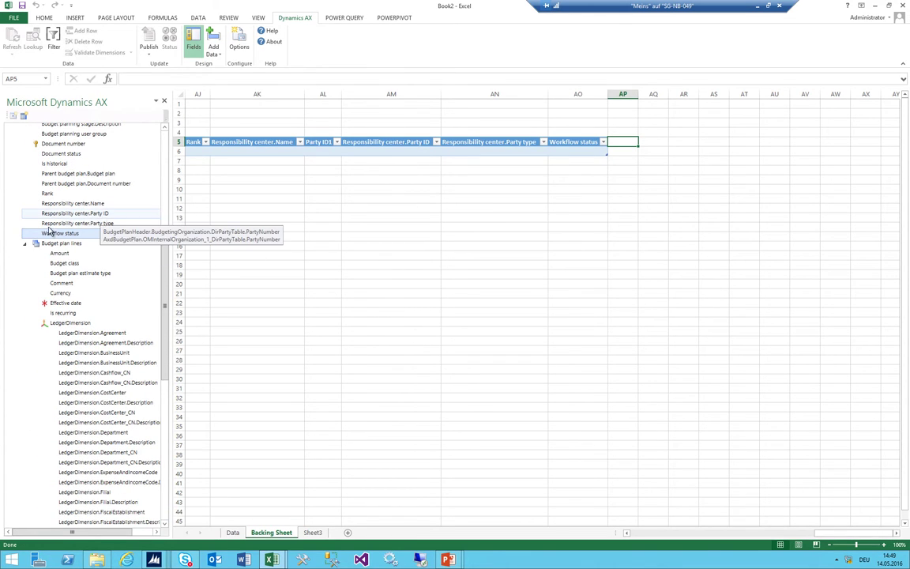
double_click(60, 253)
double_click(64, 263)
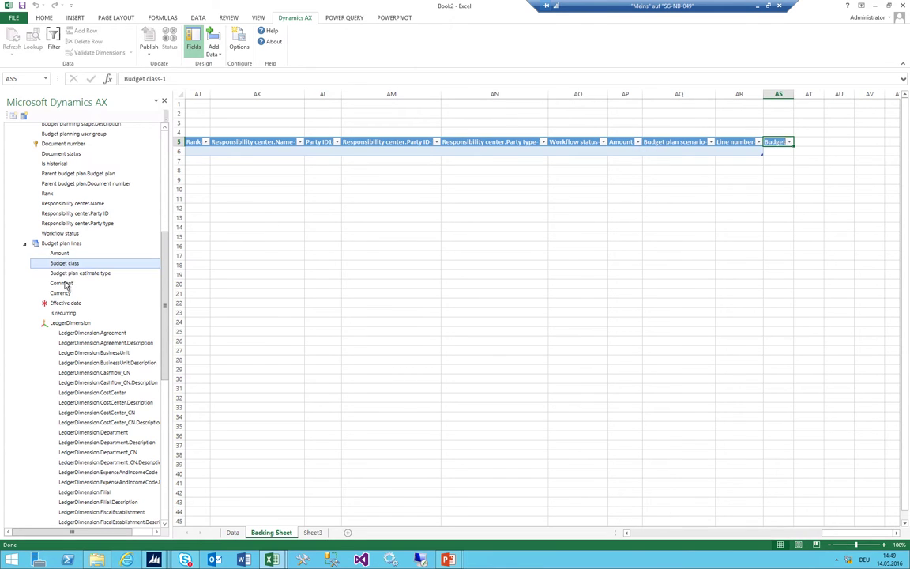
double_click(67, 273)
double_click(63, 283)
double_click(62, 293)
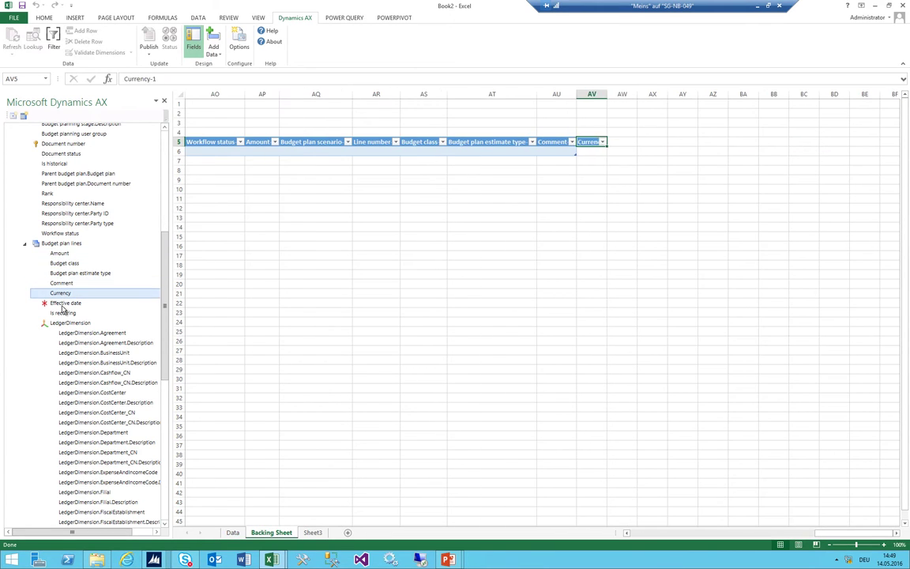
double_click(65, 303)
double_click(63, 313)
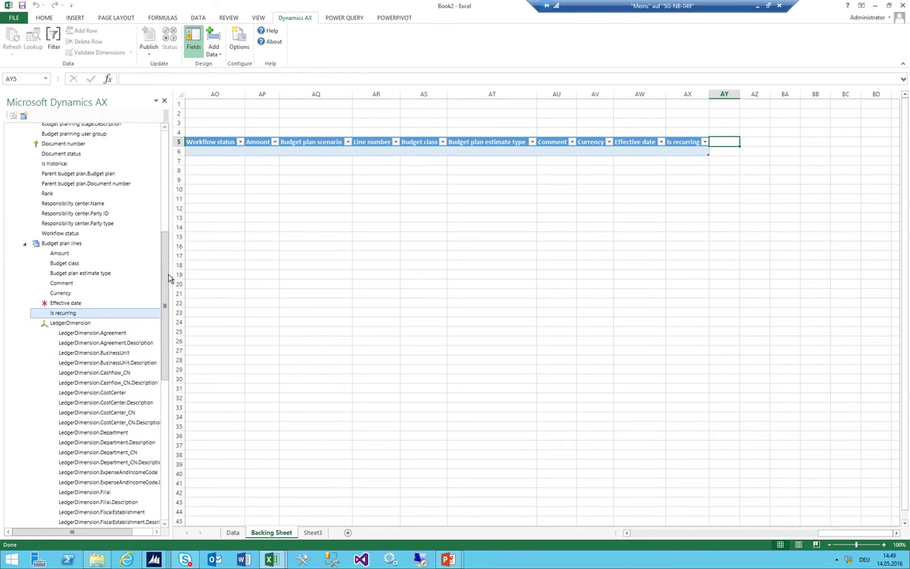
left_click_drag(168, 266, 260, 276)
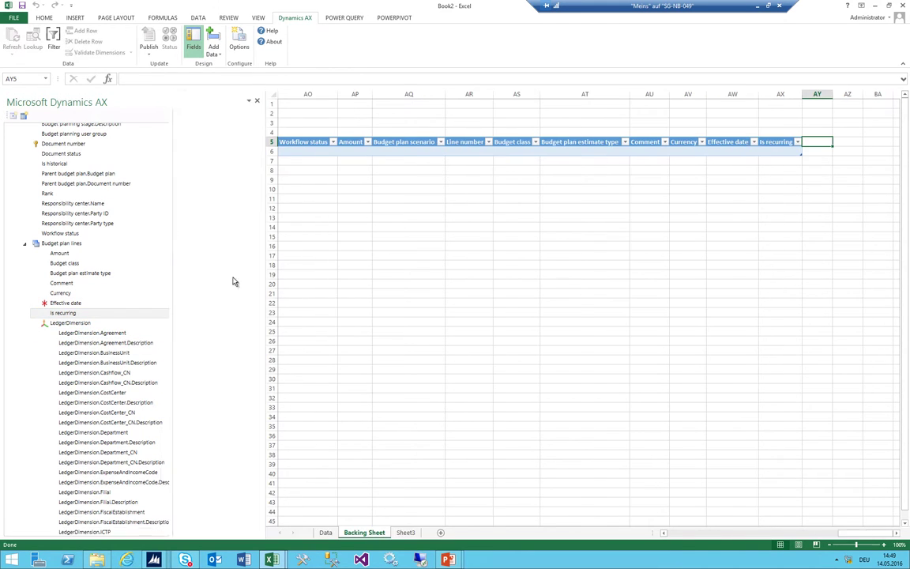
scroll(253, 335, "down", 8)
scroll(253, 336, "up", 3)
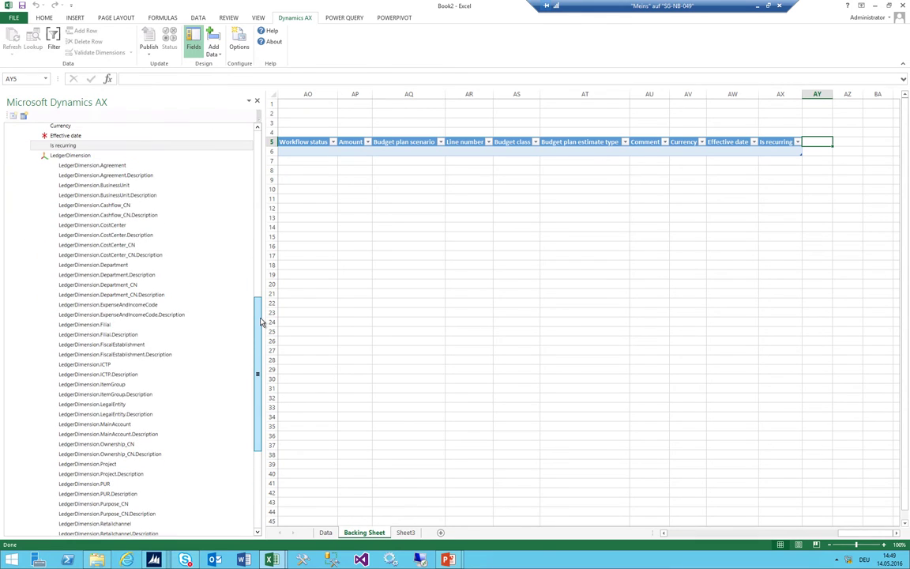
scroll(245, 336, "down", 3)
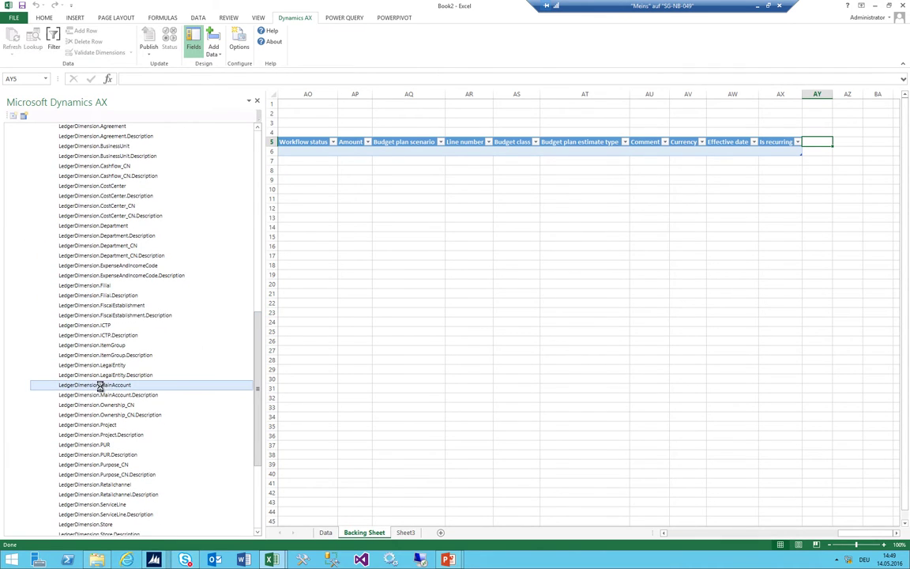
double_click(101, 385)
double_click(101, 396)
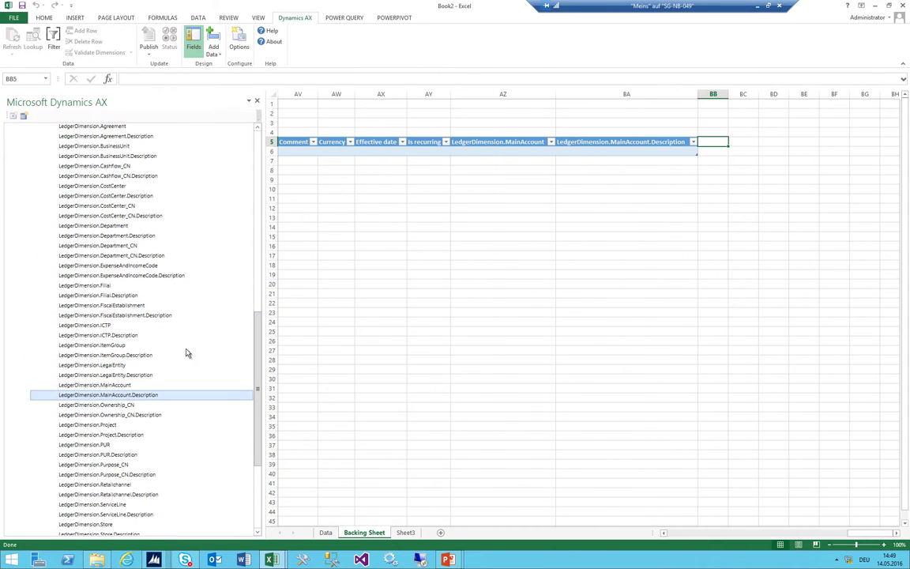
scroll(257, 338, "down", 3)
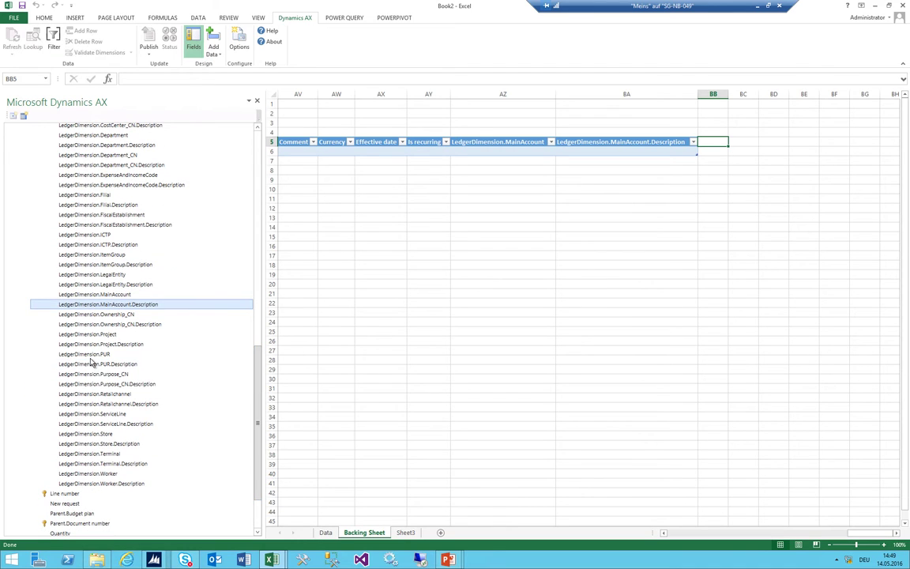
double_click(88, 355)
double_click(91, 365)
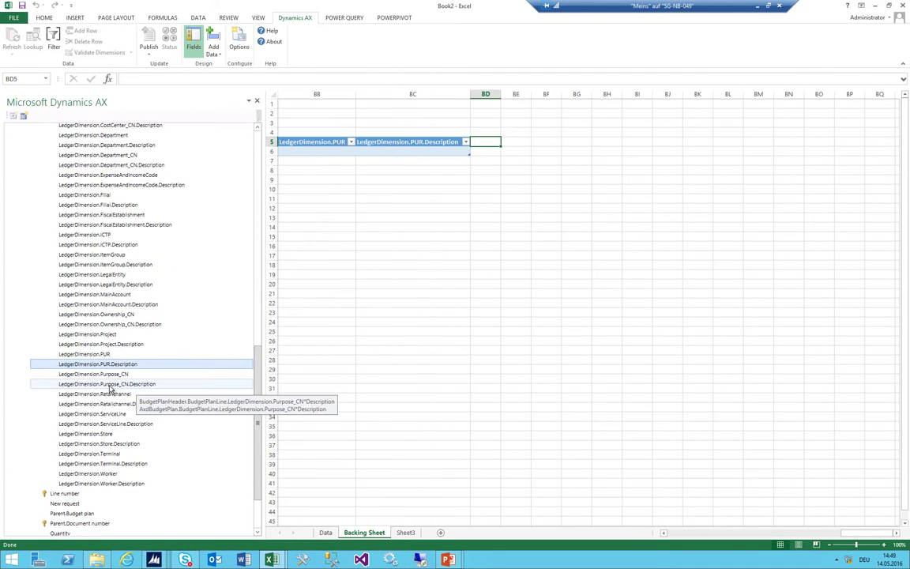
Step: Add Line number, New request, Parent, Quantity, Scenario, Unit of measure and Unit price columns
scroll(76, 427, "down", 2)
double_click(69, 422)
double_click(70, 430)
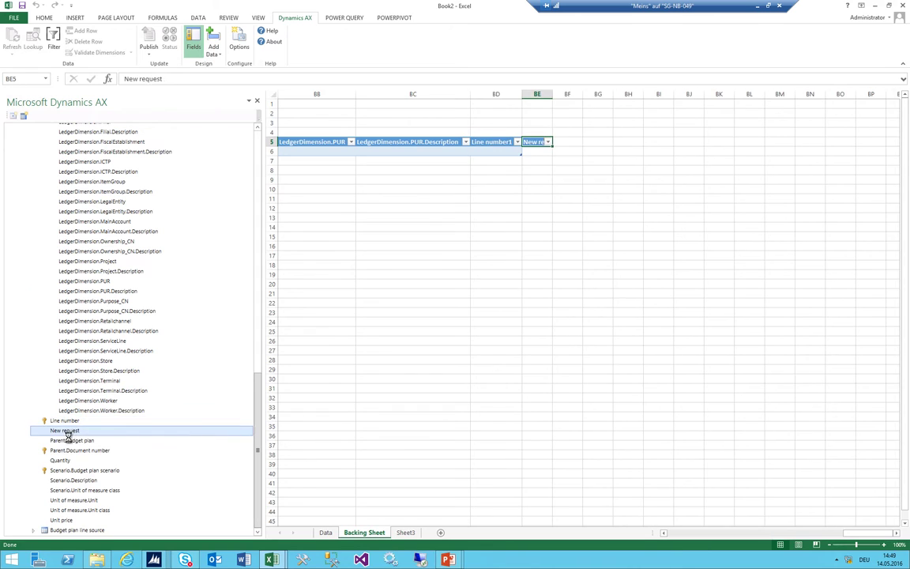
left_click(68, 441)
double_click(65, 451)
double_click(61, 460)
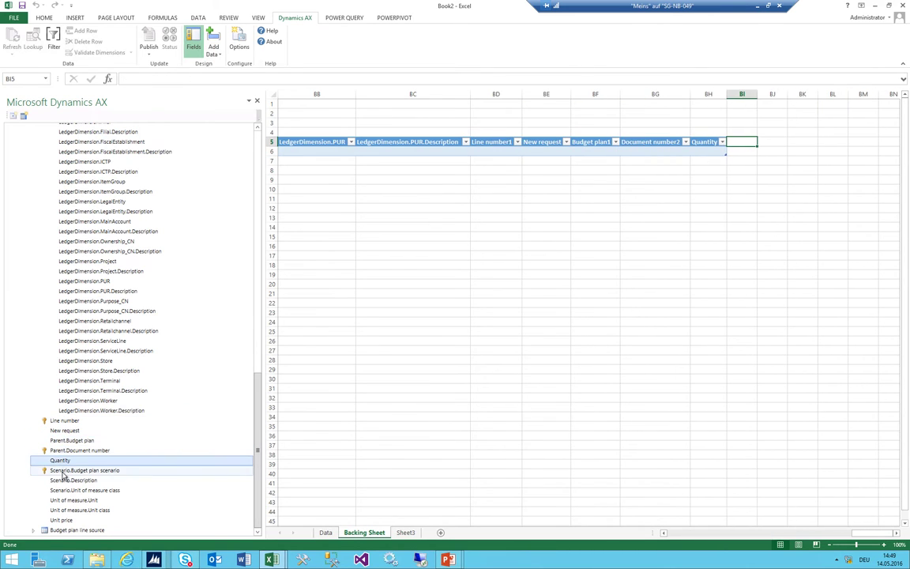
double_click(64, 471)
double_click(63, 480)
double_click(63, 490)
double_click(64, 500)
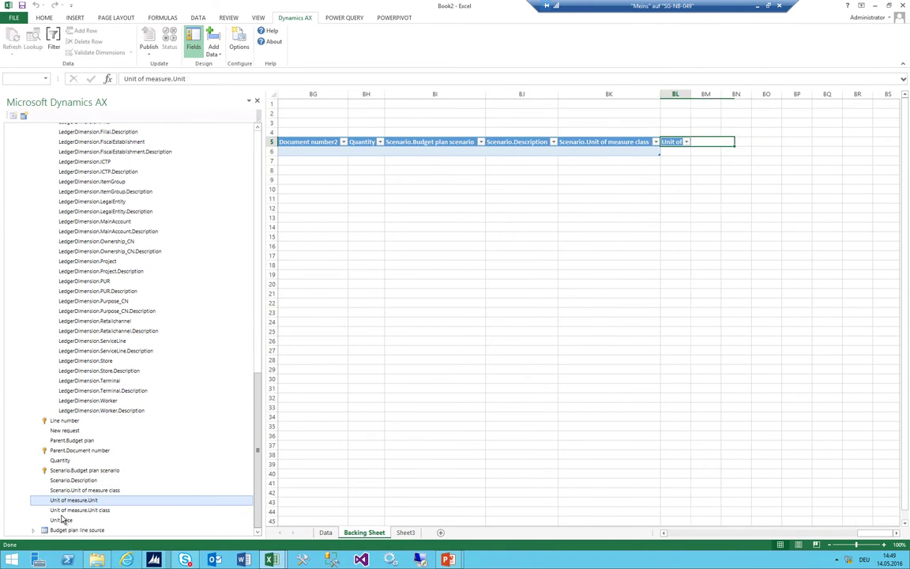
double_click(63, 510)
double_click(62, 520)
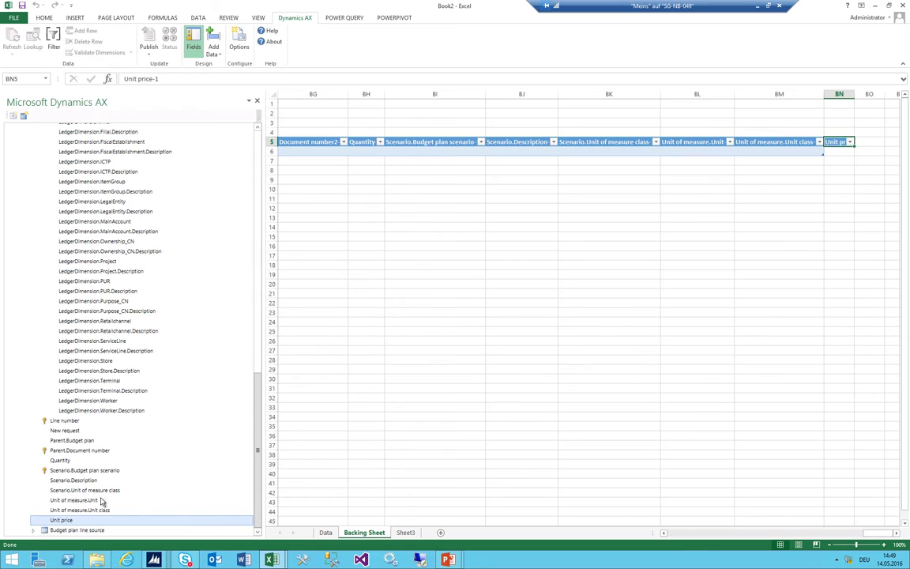
Step: Add the Budget plan line source columns from Asset through Proposed project.Description
left_click(34, 531)
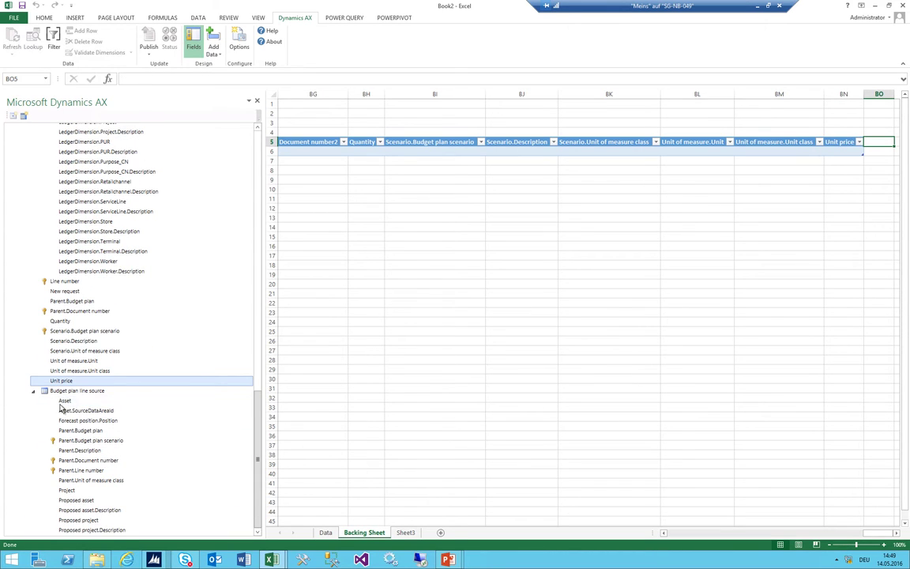
double_click(64, 400)
double_click(64, 410)
double_click(67, 420)
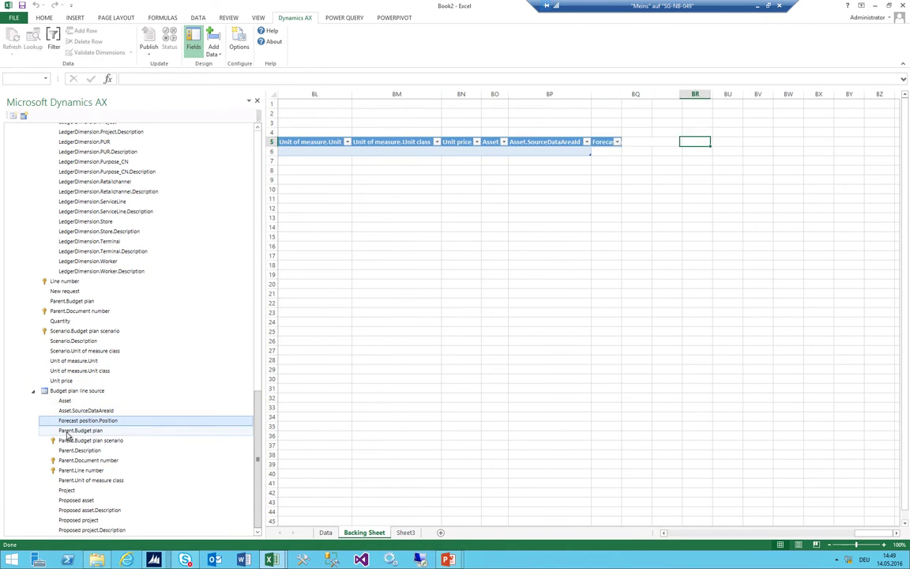
double_click(68, 431)
double_click(68, 441)
double_click(69, 451)
double_click(69, 460)
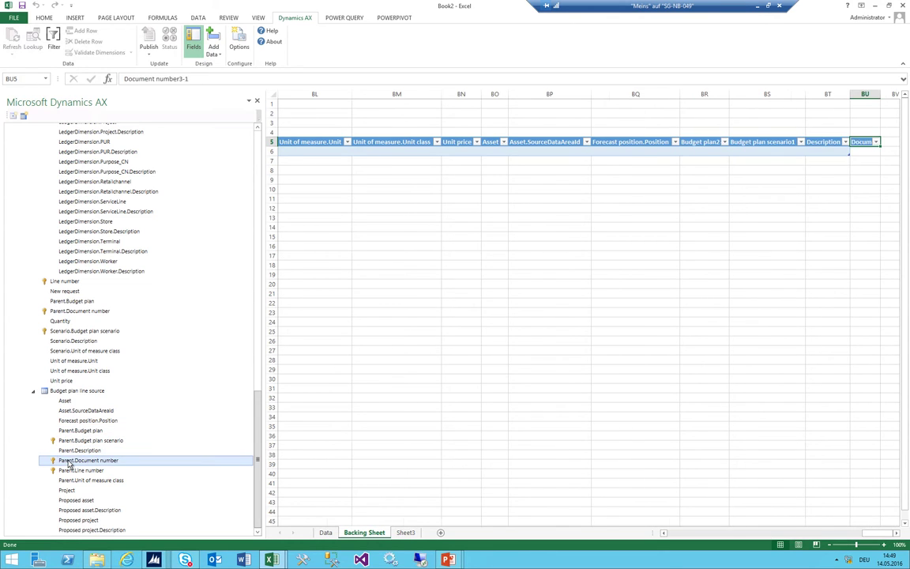
double_click(68, 470)
double_click(67, 480)
double_click(67, 490)
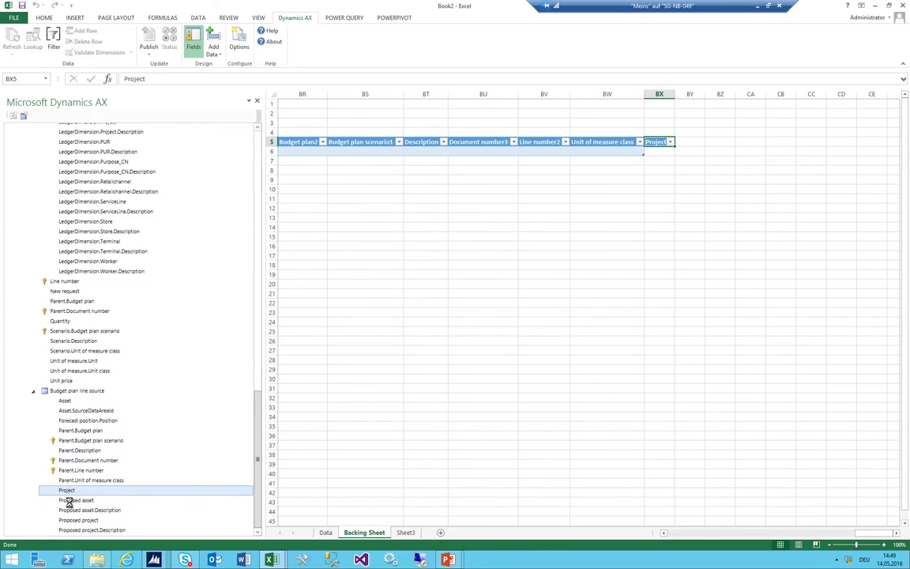
double_click(68, 500)
double_click(68, 510)
double_click(68, 520)
double_click(68, 530)
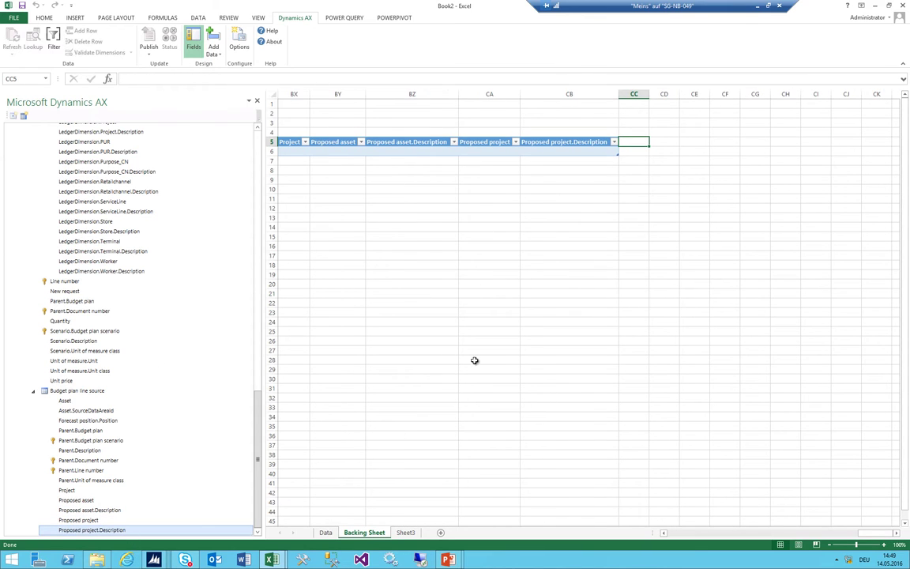
Step: Hide the Backing Sheet so only the Data and Sheet3 tabs remain visible
left_click(695, 533)
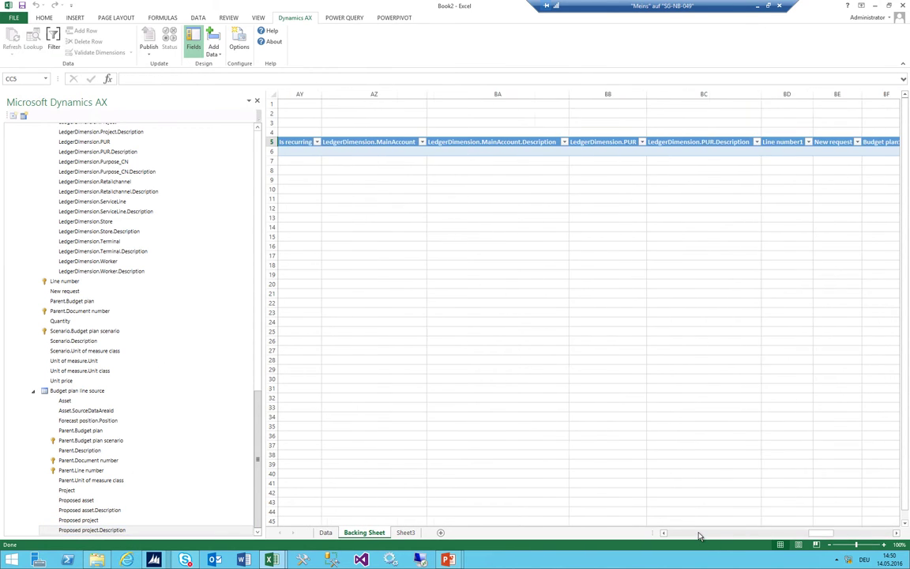
left_click(698, 534)
left_click(677, 534)
left_click(696, 534)
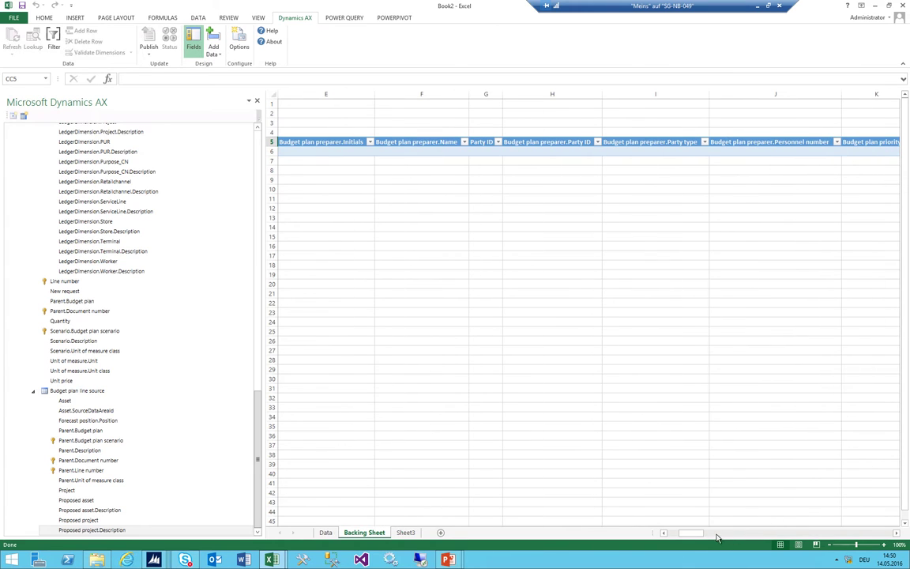
left_click(684, 534)
right_click(364, 531)
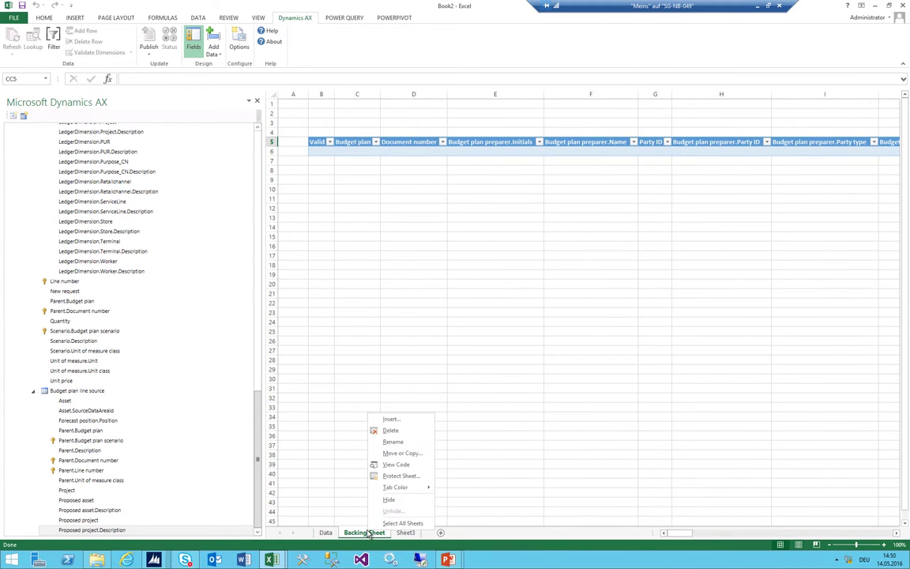
left_click(383, 500)
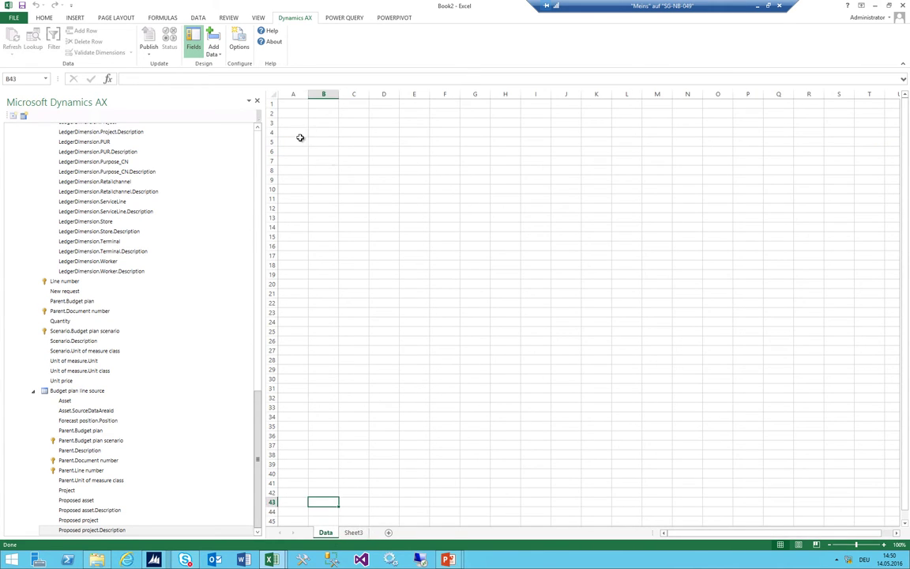
left_click_drag(257, 427, 263, 117)
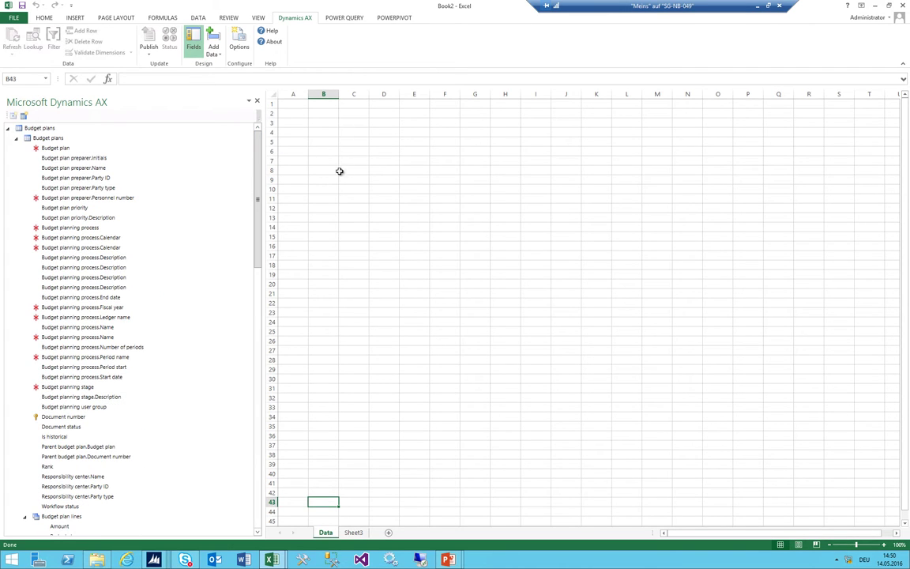
left_click(306, 131)
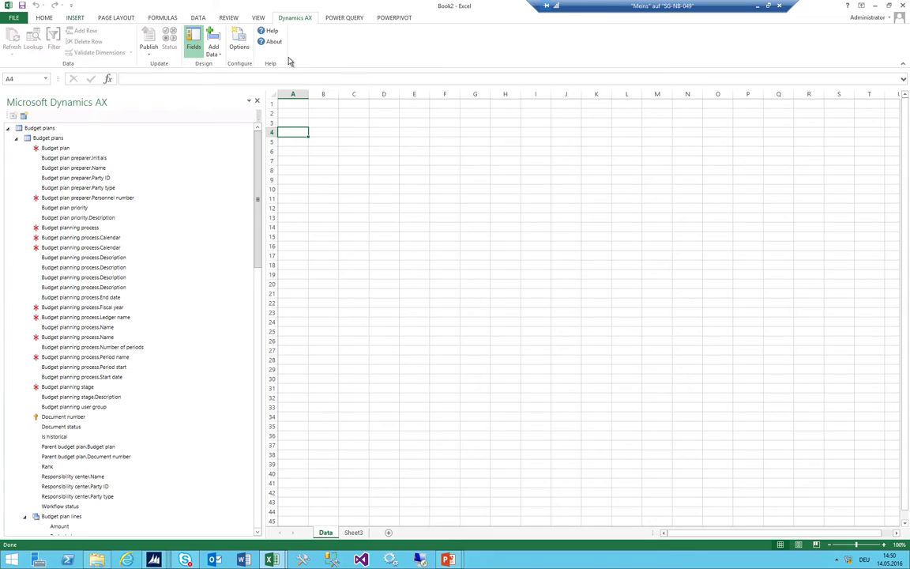
Step: Insert the snapchat-logo image at A4 on the Data sheet
left_click(75, 18)
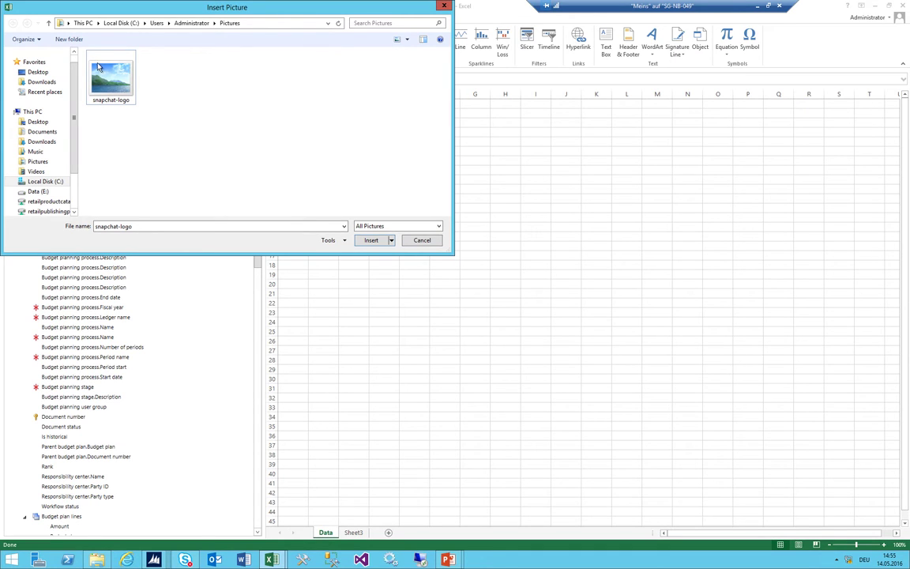
double_click(99, 69)
scroll(666, 346, "down", 3)
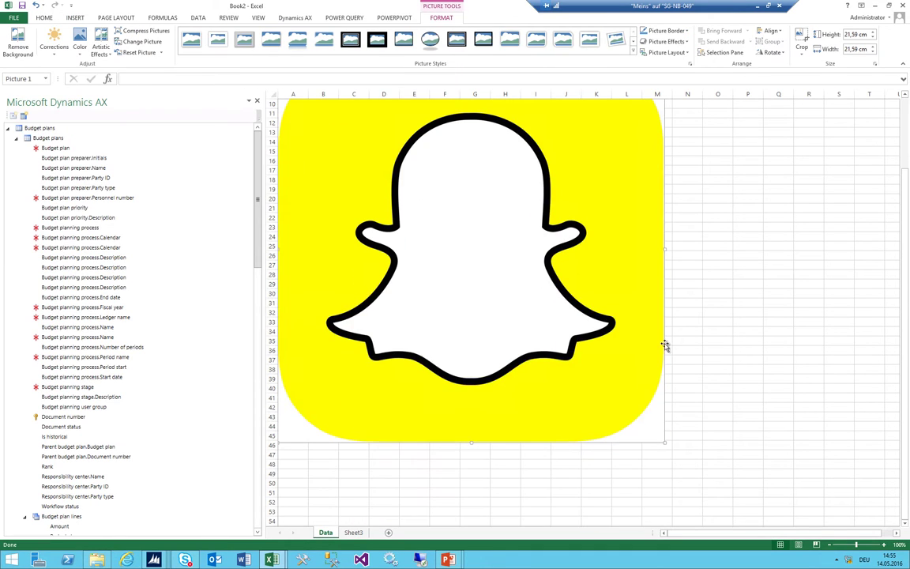
Step: Shrink the logo to about 4.39 cm square and move it to the sheet's top-left
left_click_drag(665, 441, 409, 187)
scroll(409, 188, "up", 3)
left_click_drag(325, 166, 326, 122)
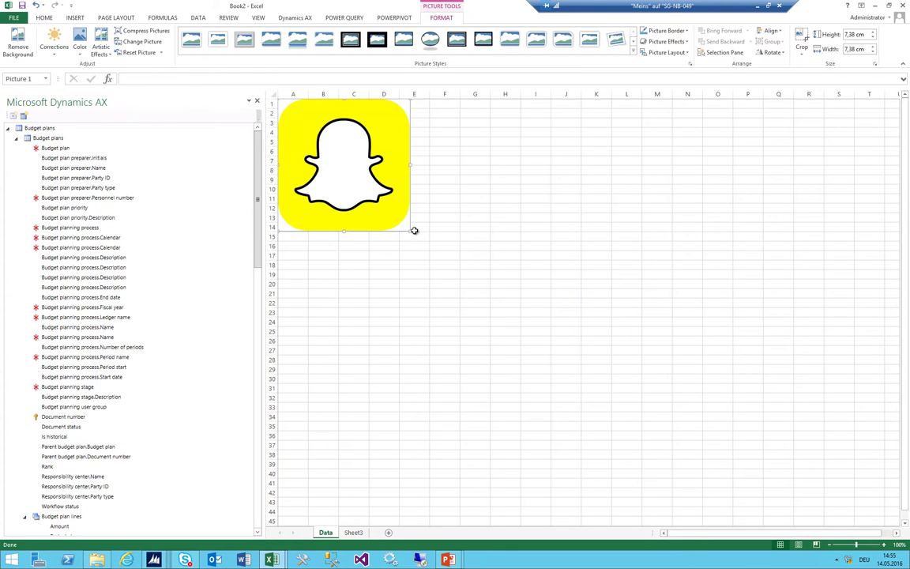
left_click_drag(409, 230, 356, 175)
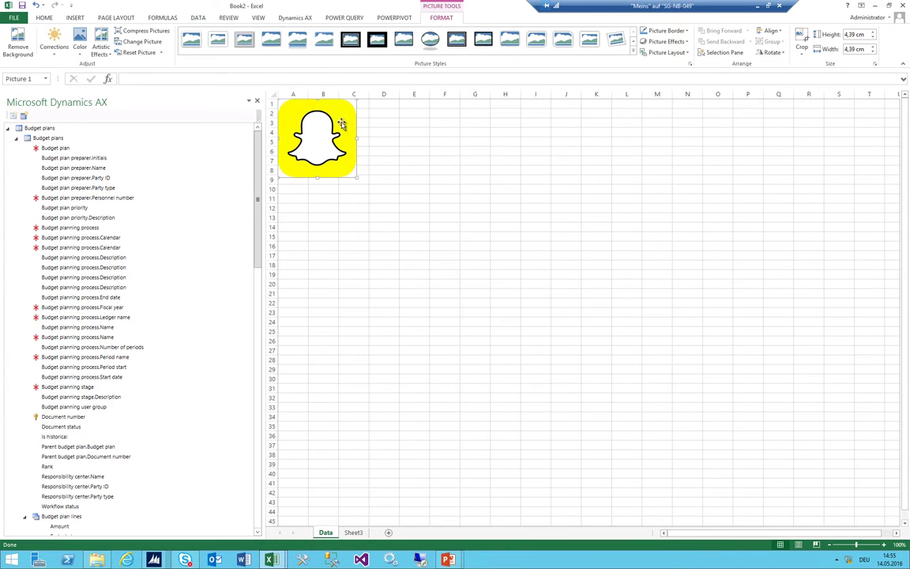
Step: Turn off the sheet's gridlines and type the title 'Sales Budget' in D2
left_click(199, 18)
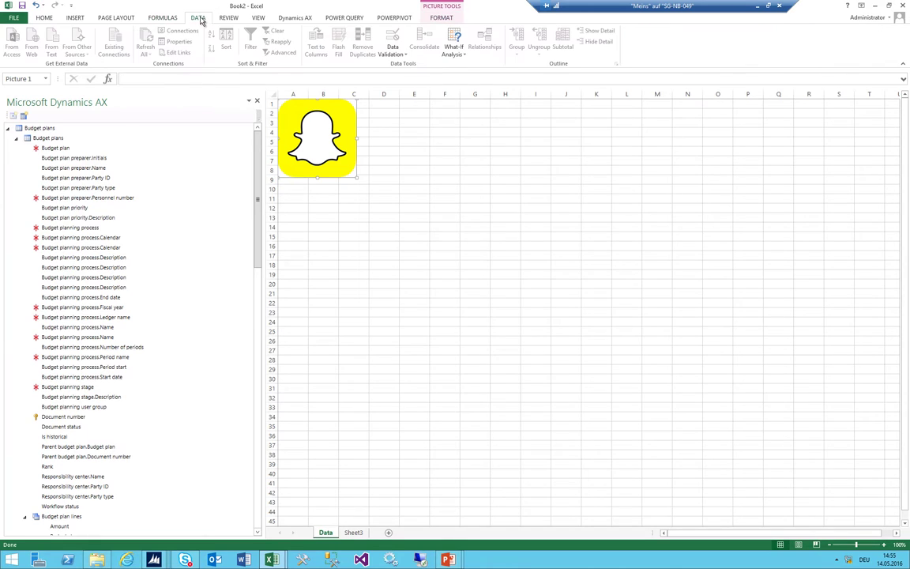
left_click(76, 18)
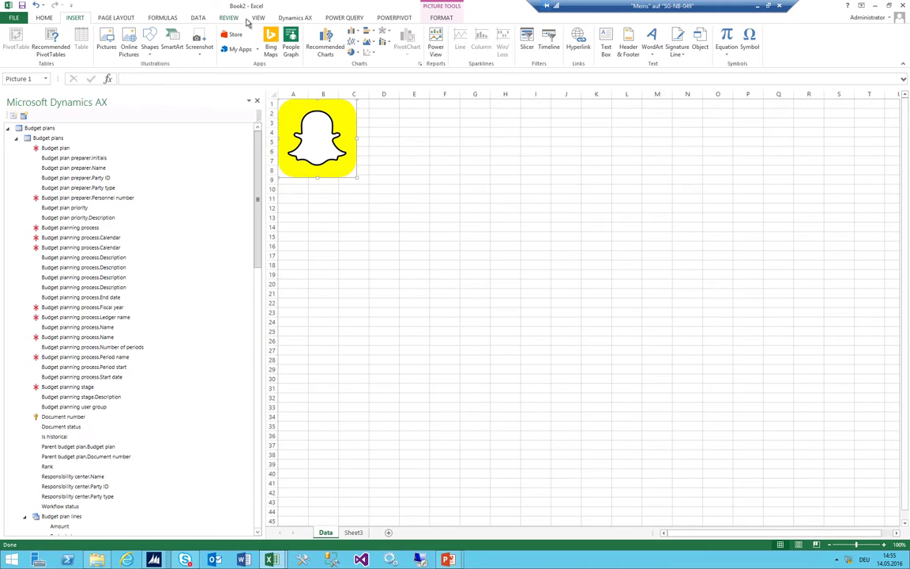
left_click(257, 18)
left_click(104, 49)
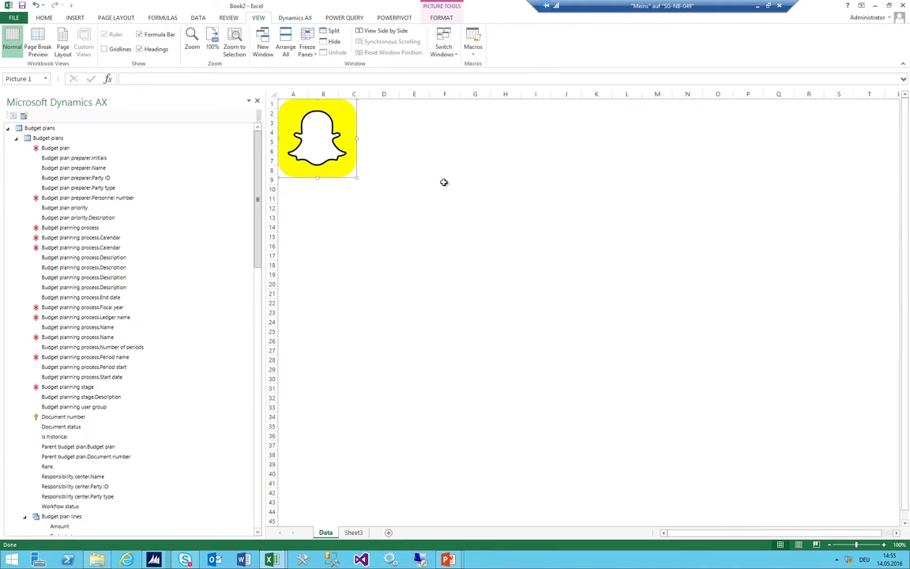
left_click(384, 114)
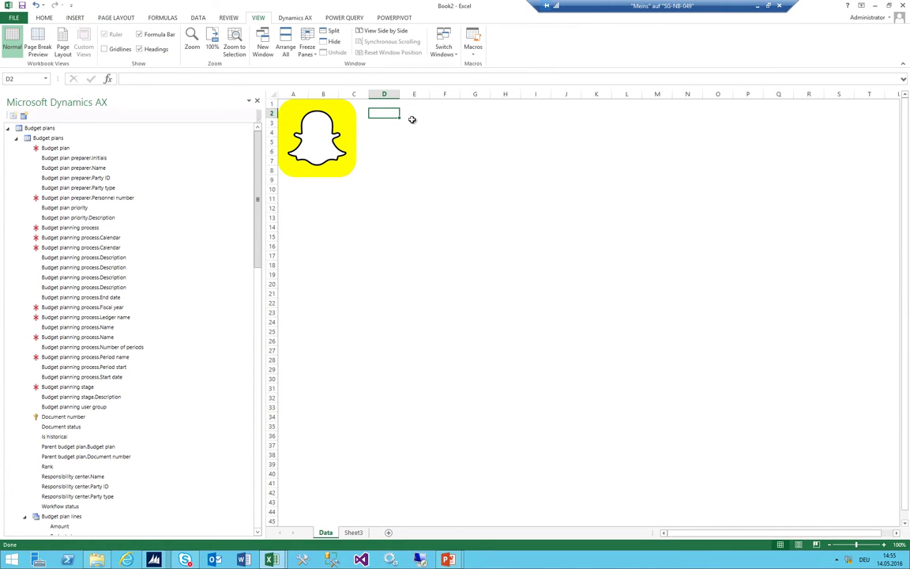
type("Sales B")
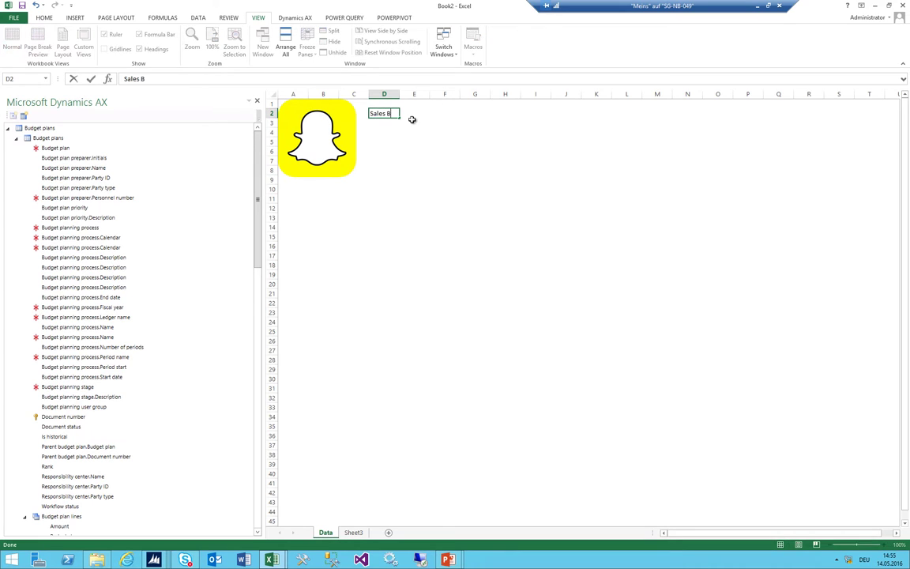
type("udget")
Step: Make the 'Sales Budget' title bold at 16 pt
key("ctrl+Return")
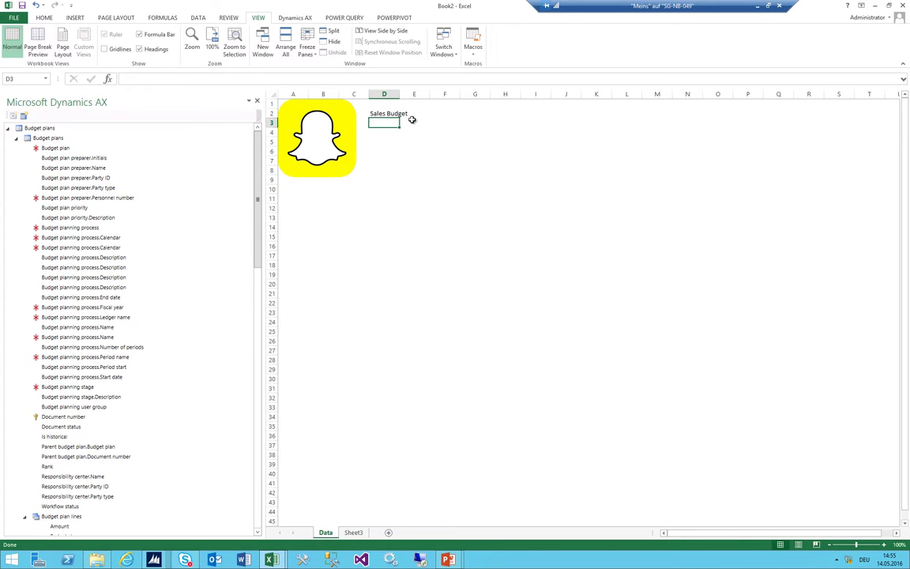
left_click(44, 17)
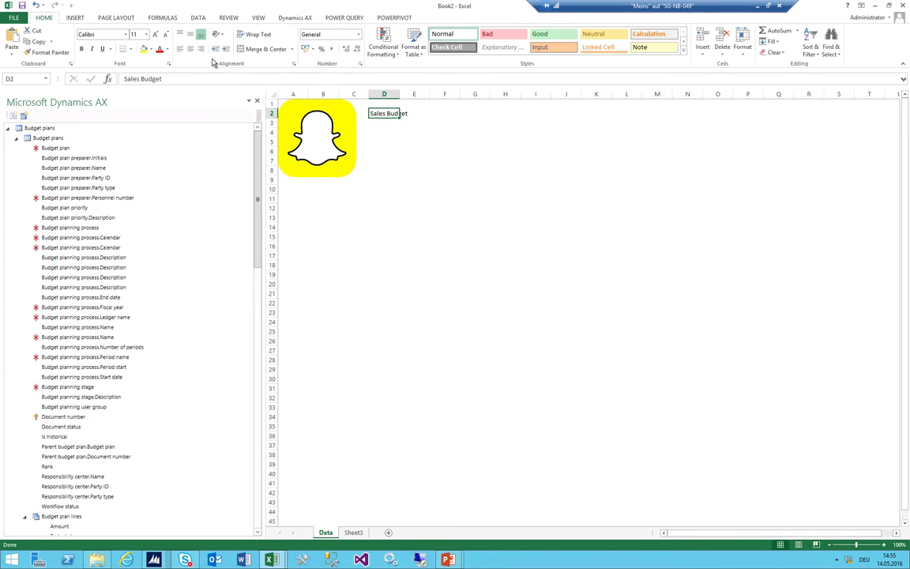
left_click(81, 49)
left_click(134, 34)
type("16")
key("Return")
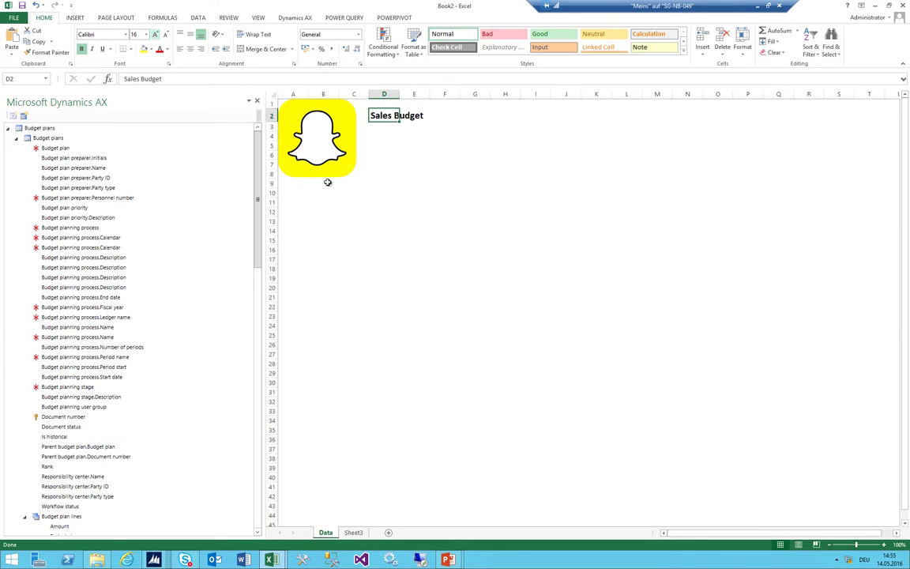
Step: Enter the label 'Budget Plan' in cell C11
left_click(353, 200)
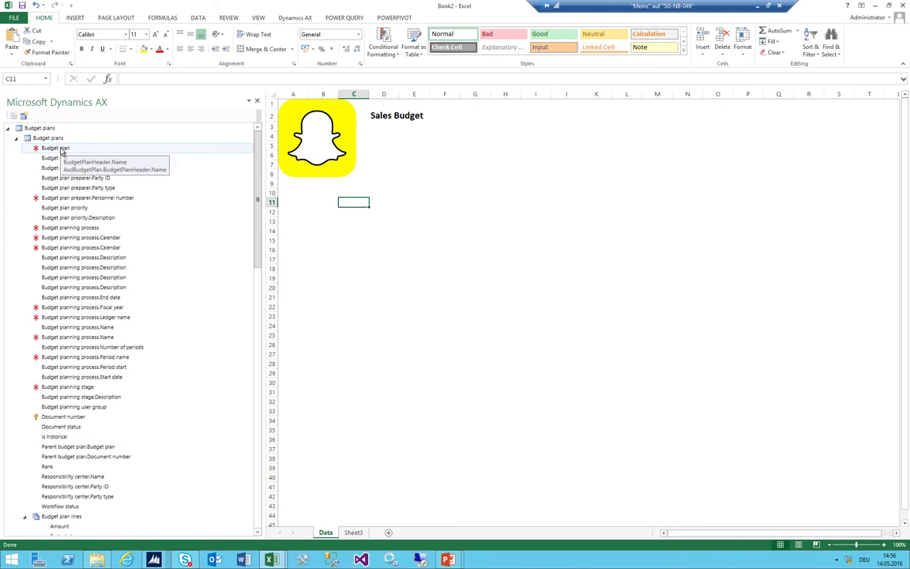
left_click_drag(61, 152, 392, 204)
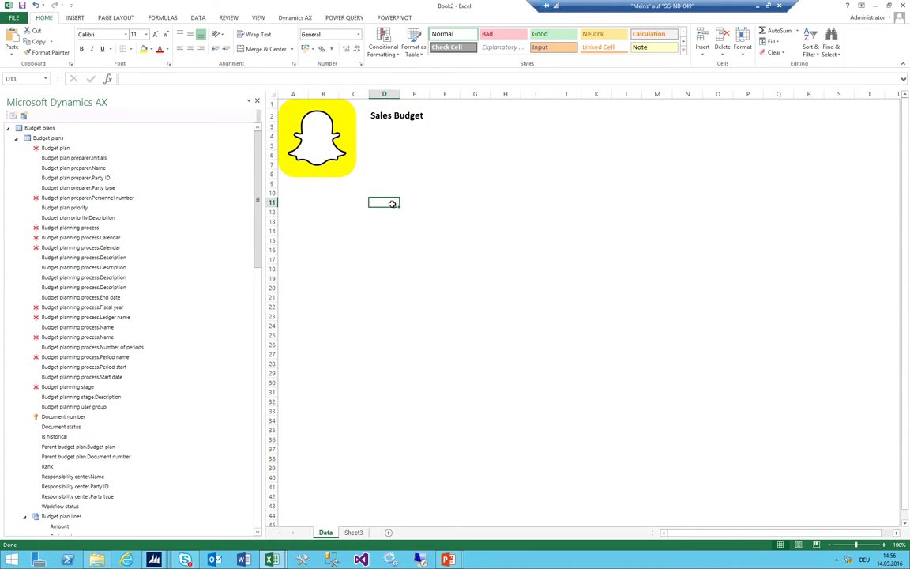
left_click(356, 203)
type("BUdge")
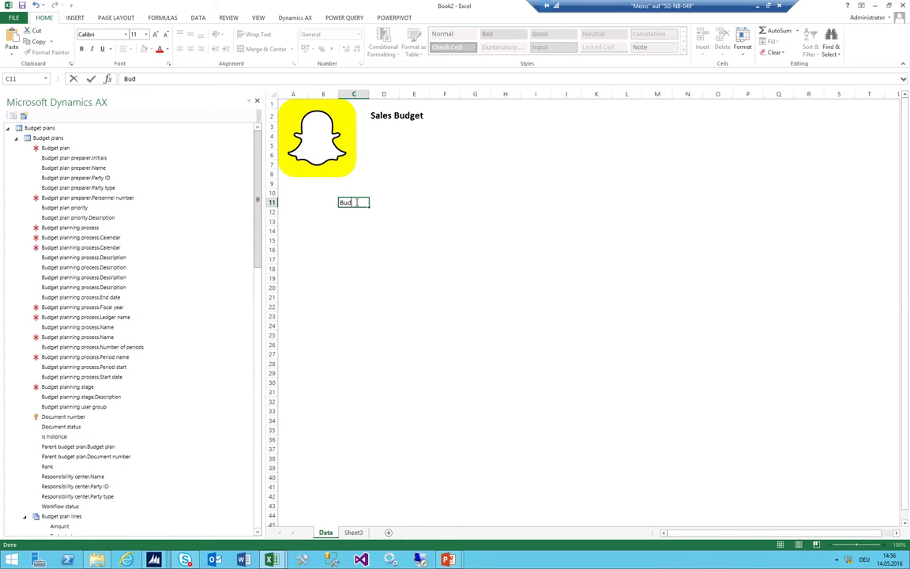
type("get Plan")
key("Tab")
key("Tab")
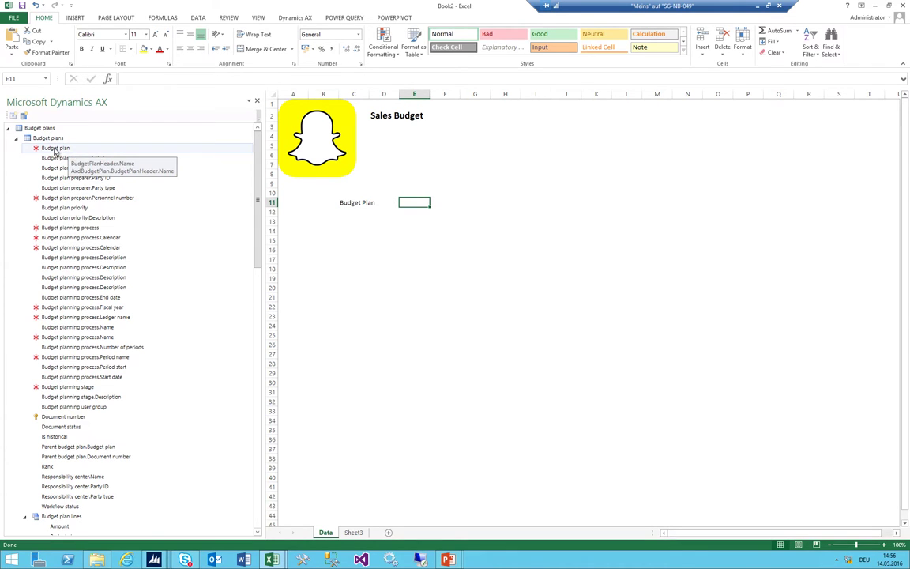
Step: Bind cell E11 to the Dynamics AX Budget plan field
left_click_drag(69, 152, 411, 202)
type("=")
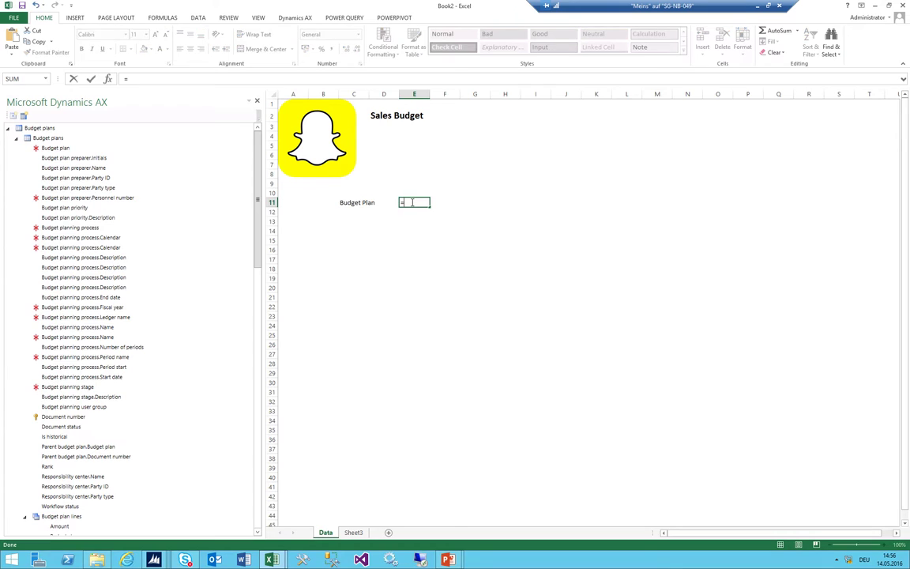
type("Budge")
key("BackSpace")
key("BackSpace")
key("BackSpace")
key("BackSpace")
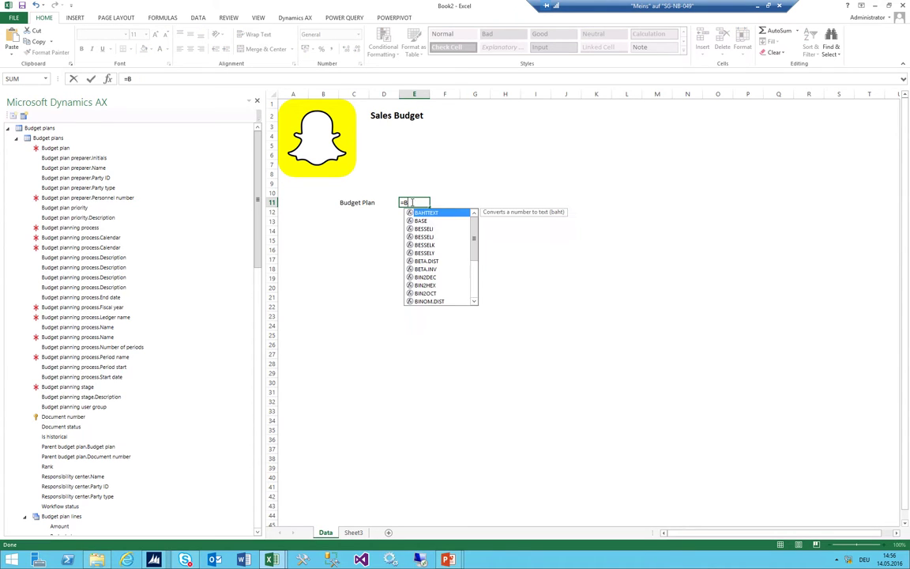
type("udgetp")
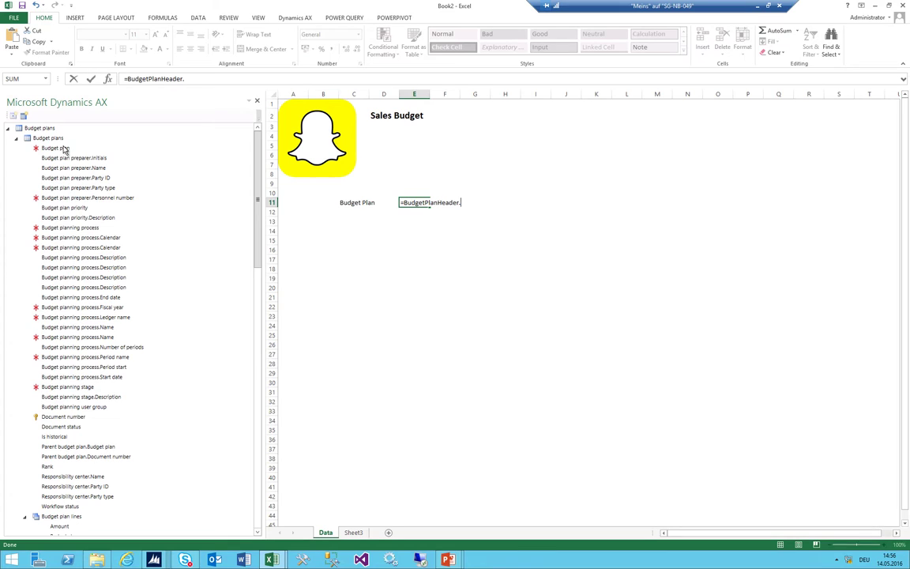
left_click(414, 212)
left_click_drag(472, 203, 399, 202)
key("BackSpace")
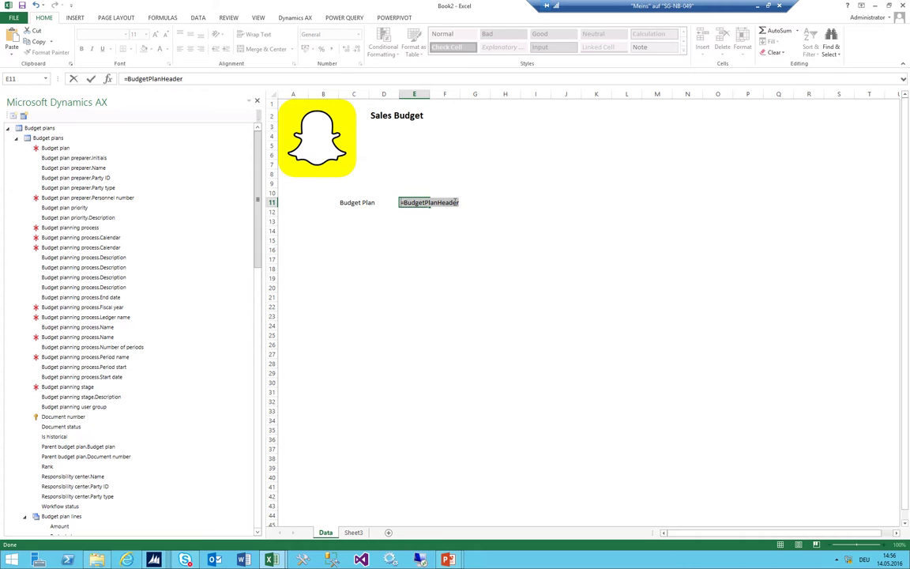
key("BackSpace")
left_click(414, 239)
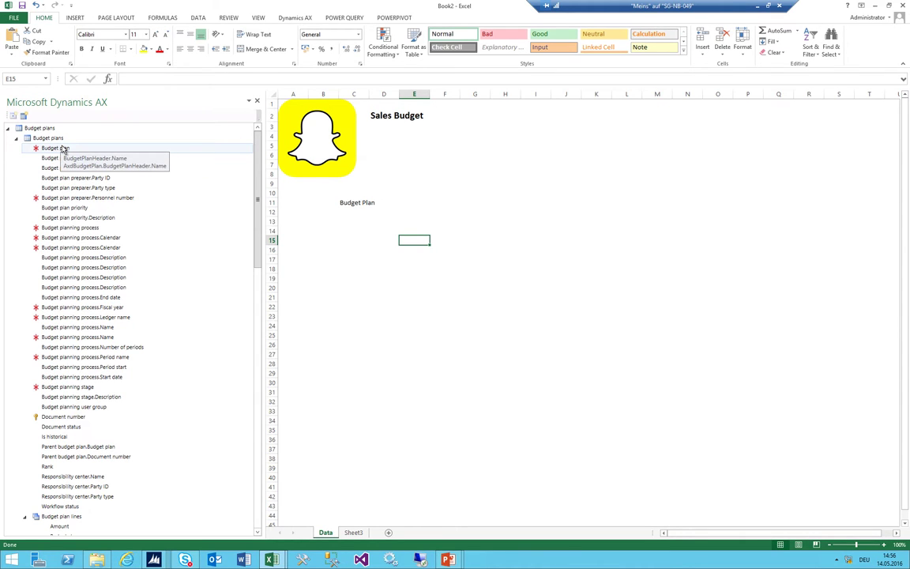
left_click_drag(64, 149, 411, 203)
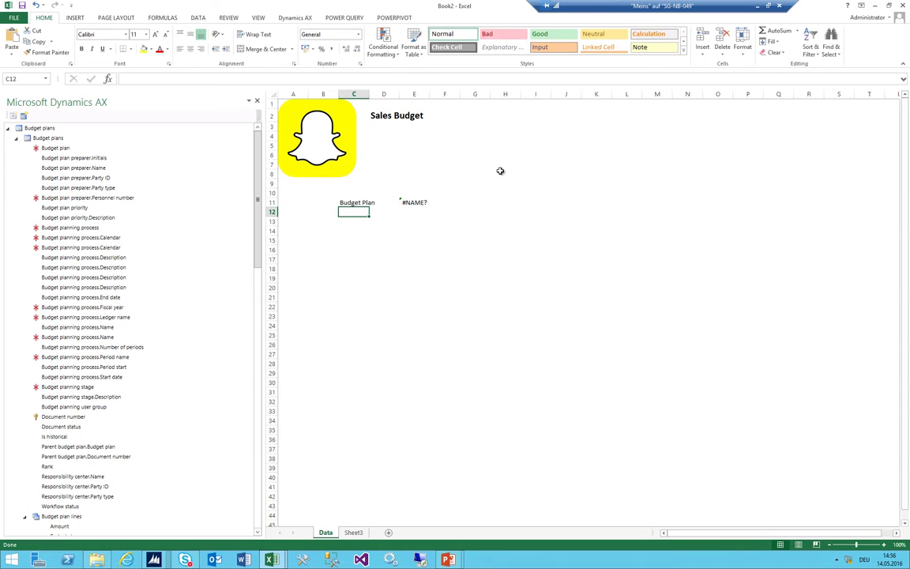
Step: Label C12 'Document Number' and bind E12 to the budget plan's DocumentNumber field
type("Document N")
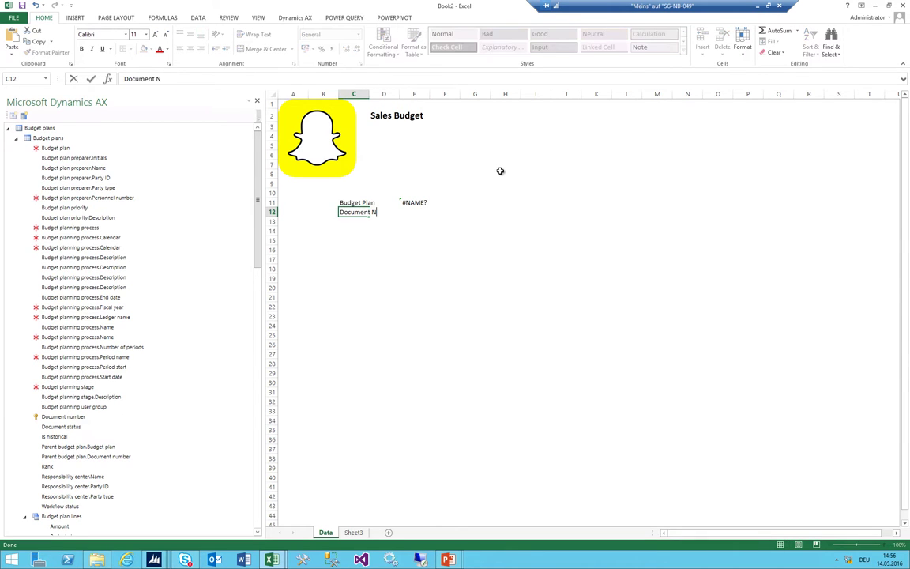
type("Umbe")
key("BackSpace")
key("BackSpace")
key("BackSpace")
type("umber")
key("Tab")
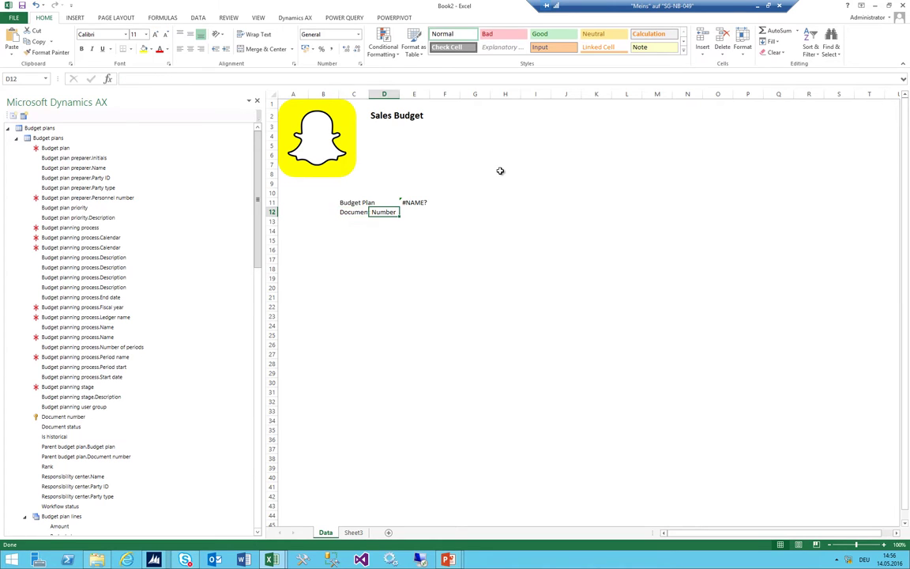
key("Tab")
left_click(64, 417)
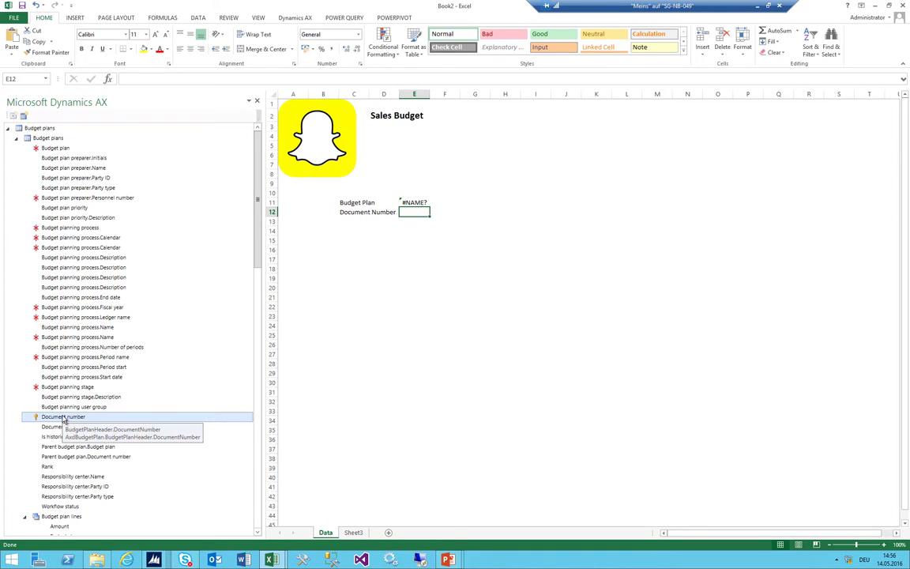
left_click_drag(64, 419, 415, 210)
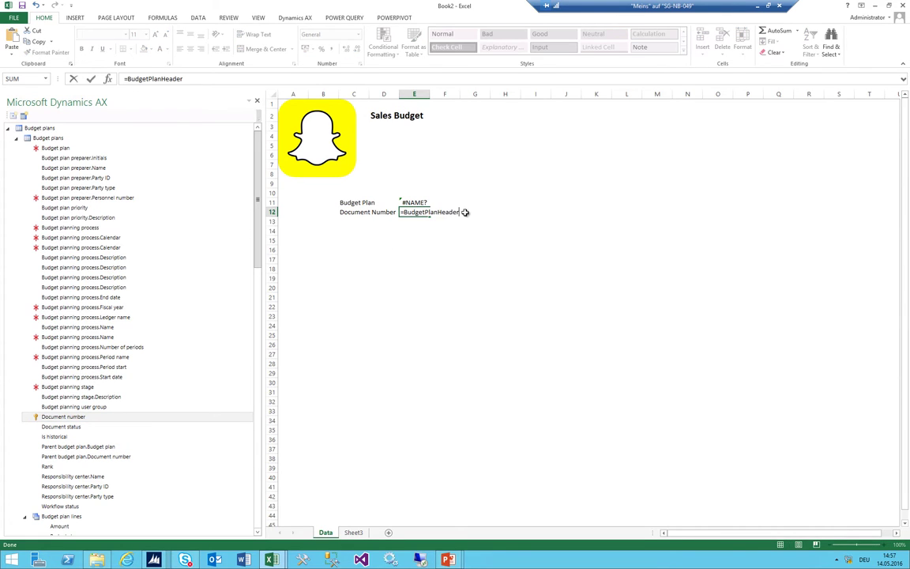
type(".DocumentNumber")
key("Return")
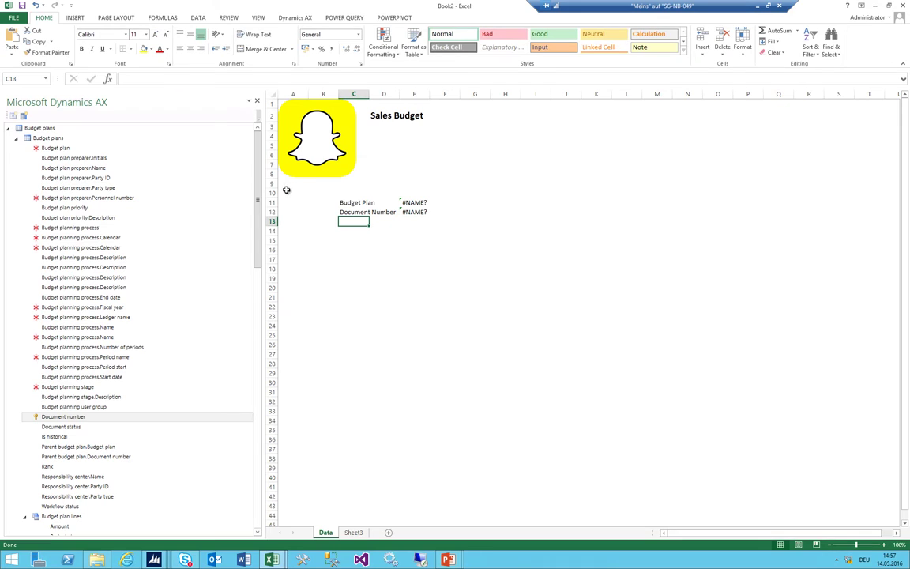
Step: Bold the Budget Plan and Document Number labels and widen column D
left_click_drag(348, 198, 348, 212)
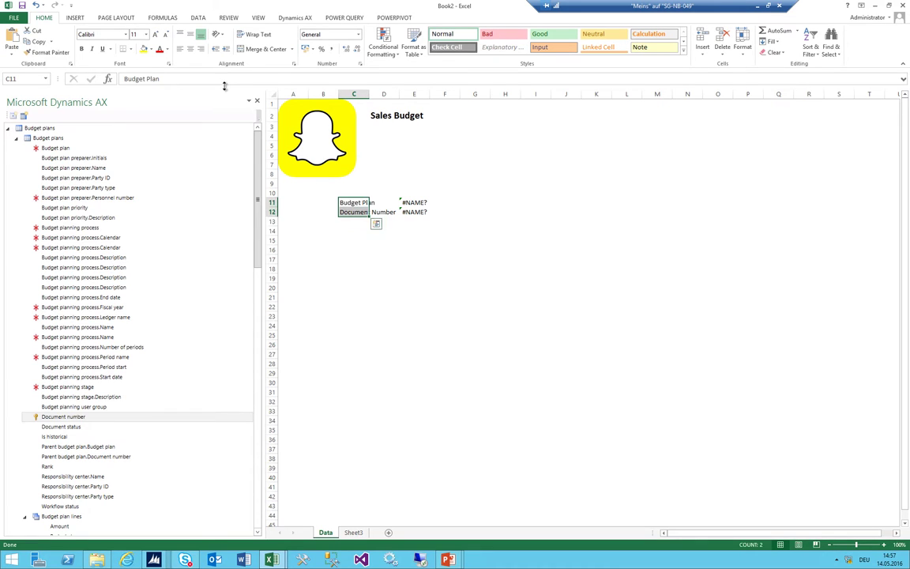
left_click(83, 50)
left_click(356, 240)
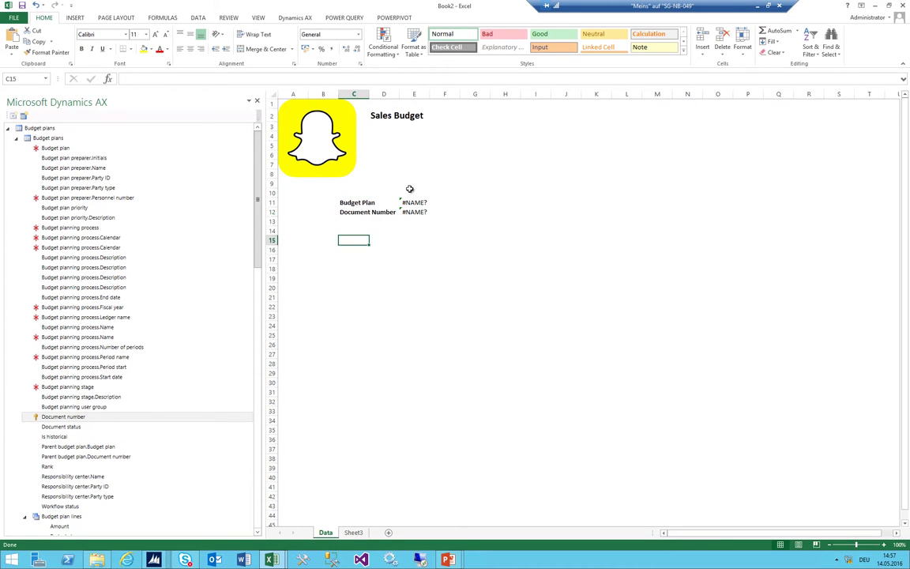
left_click(414, 203)
left_click_drag(400, 94, 416, 102)
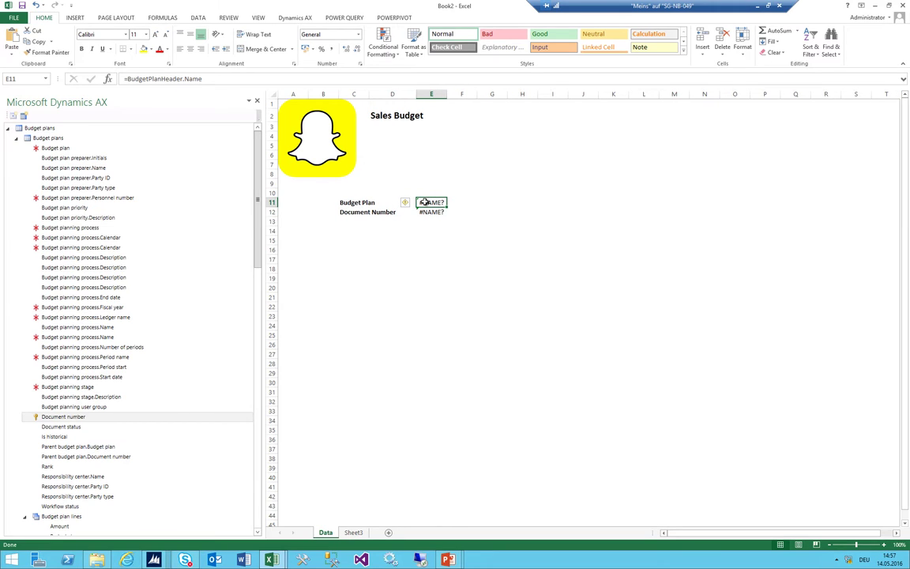
left_click_drag(426, 208, 427, 212)
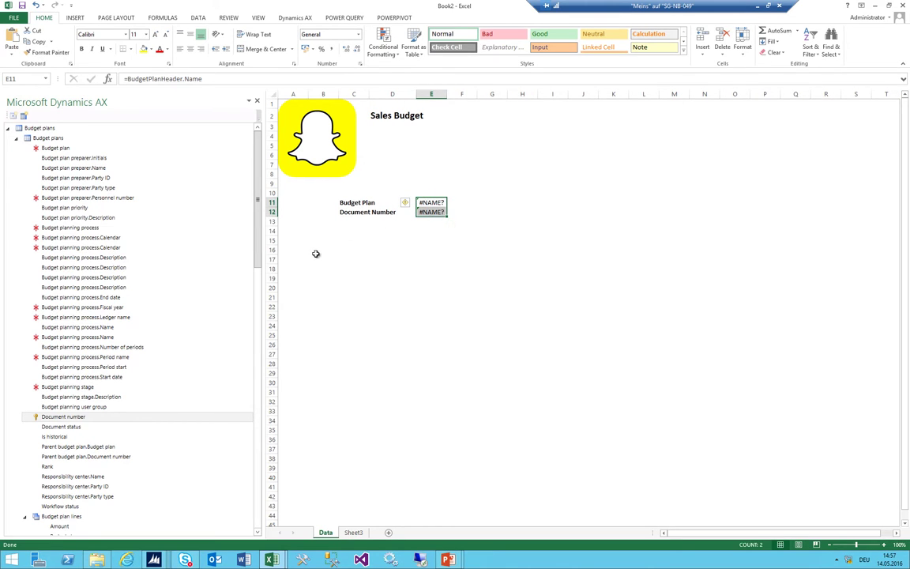
left_click(290, 238)
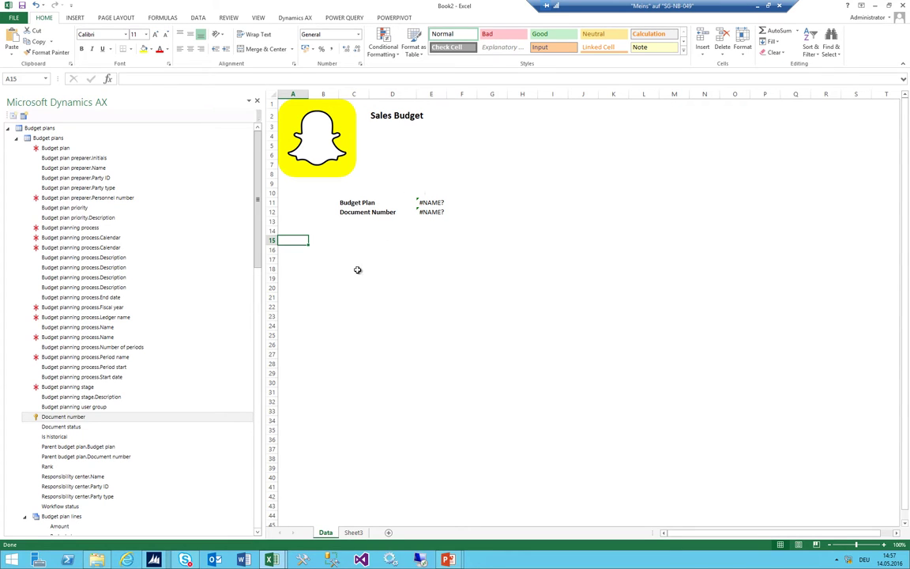
Step: Build the lines table at C15 from MainAccount.Description, PUR and PUR.Description fields
left_click(15, 139)
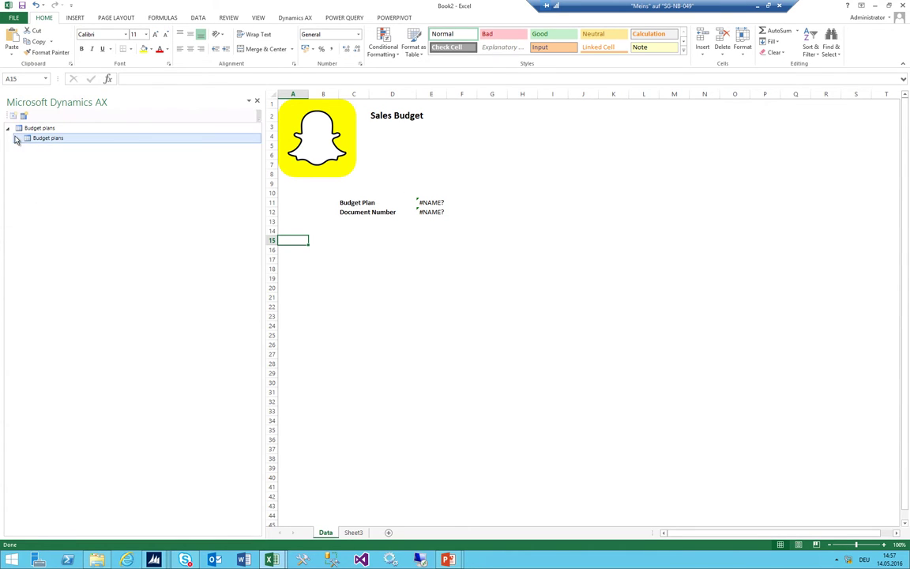
left_click(16, 139)
left_click(355, 239)
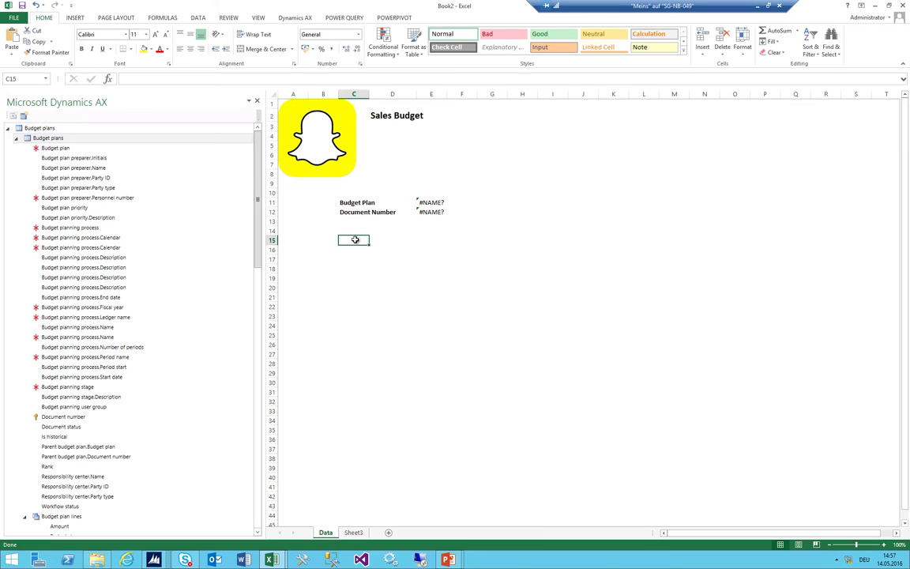
left_click_drag(257, 176, 255, 279)
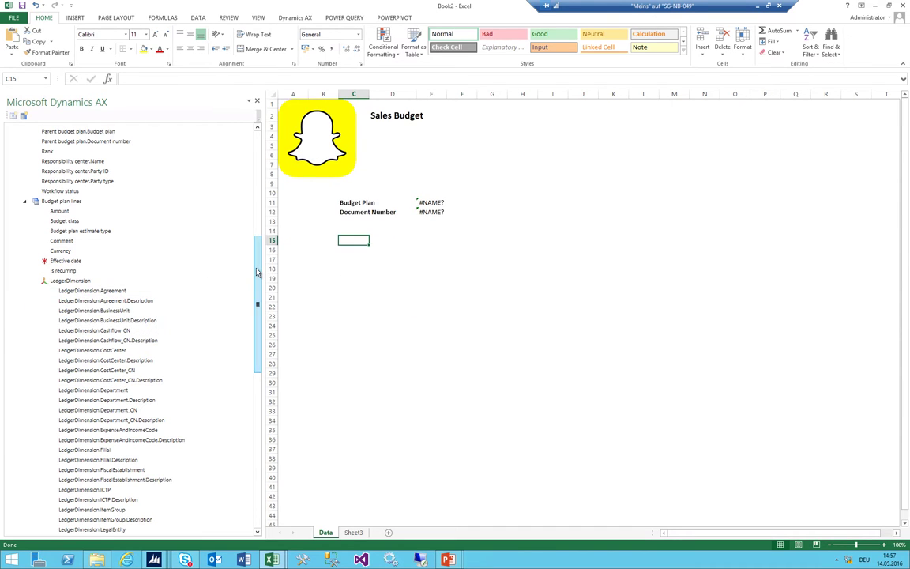
left_click_drag(257, 272, 256, 324)
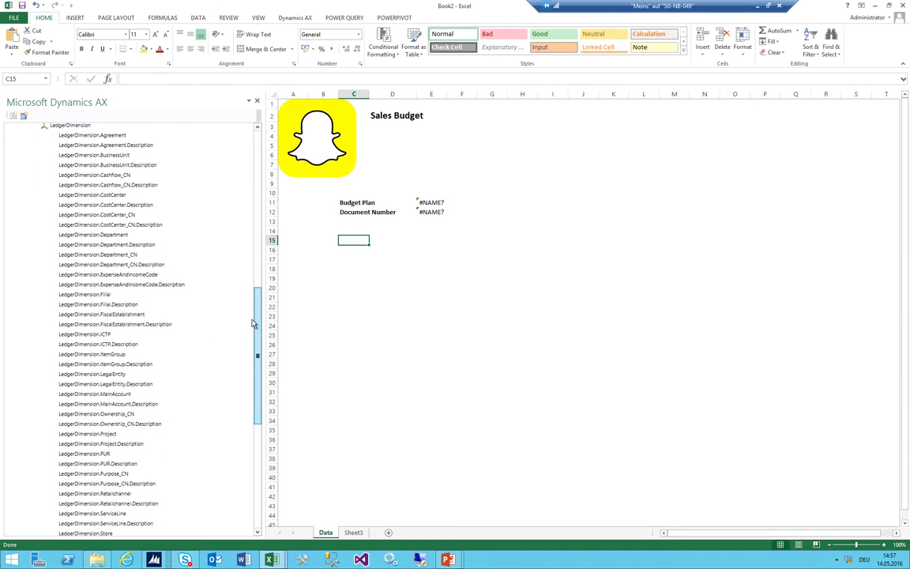
double_click(111, 404)
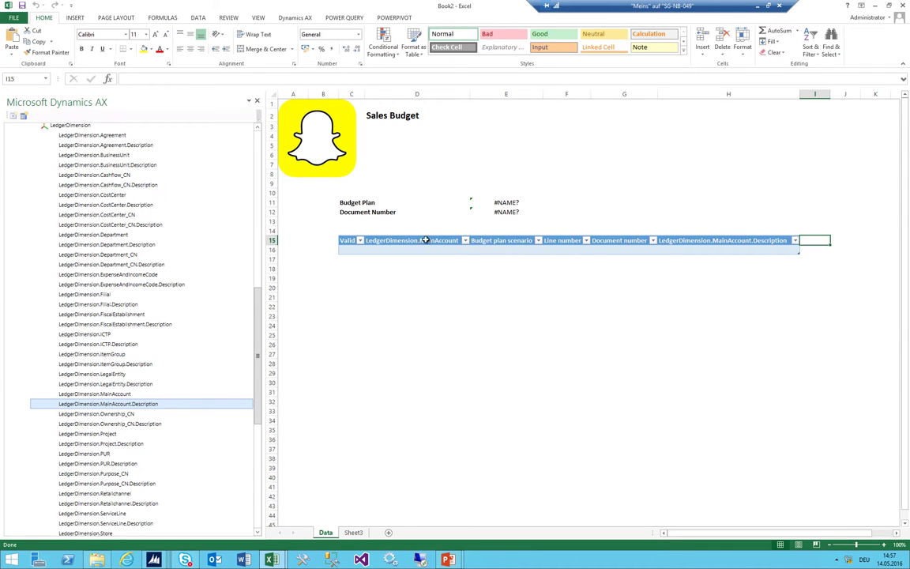
left_click(108, 286)
scroll(106, 352, "down", 2)
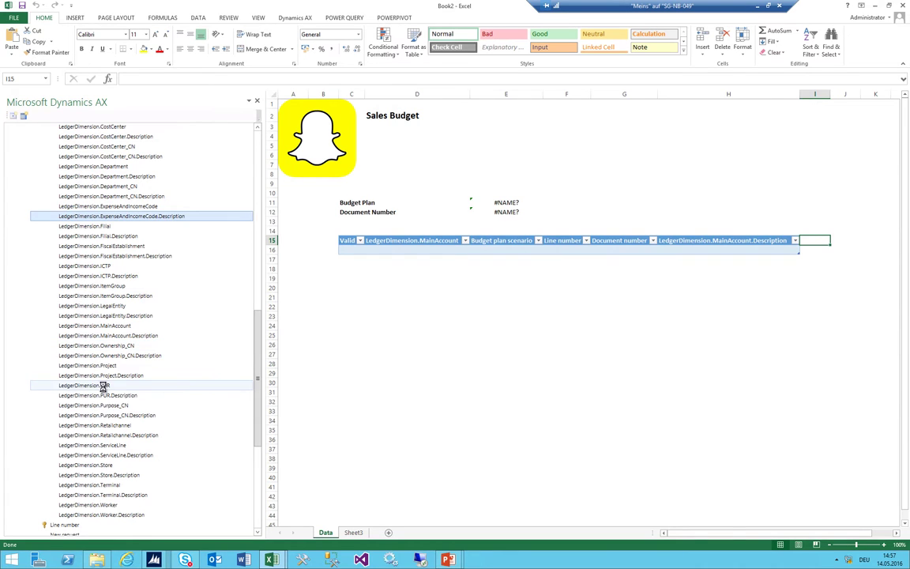
double_click(99, 396)
scroll(117, 376, "down", 4)
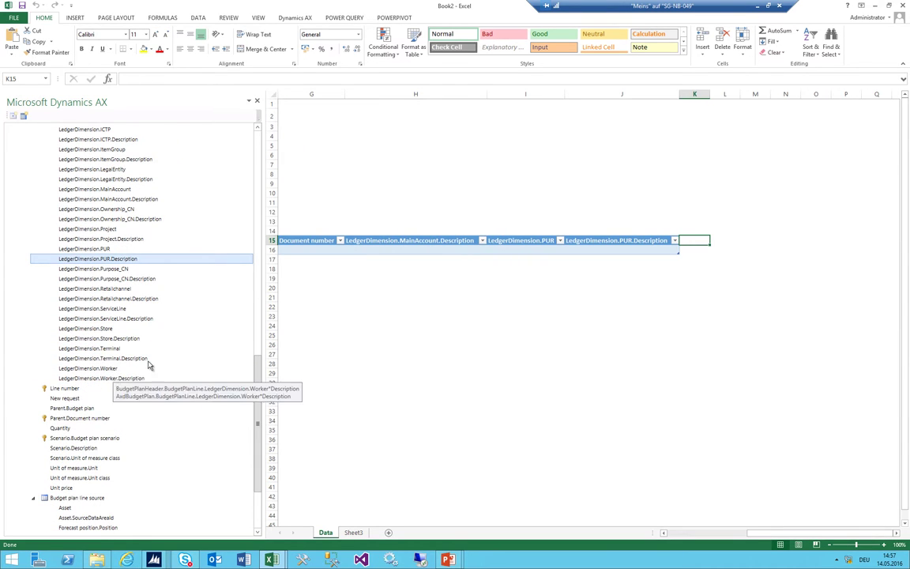
scroll(135, 383, "up", 2)
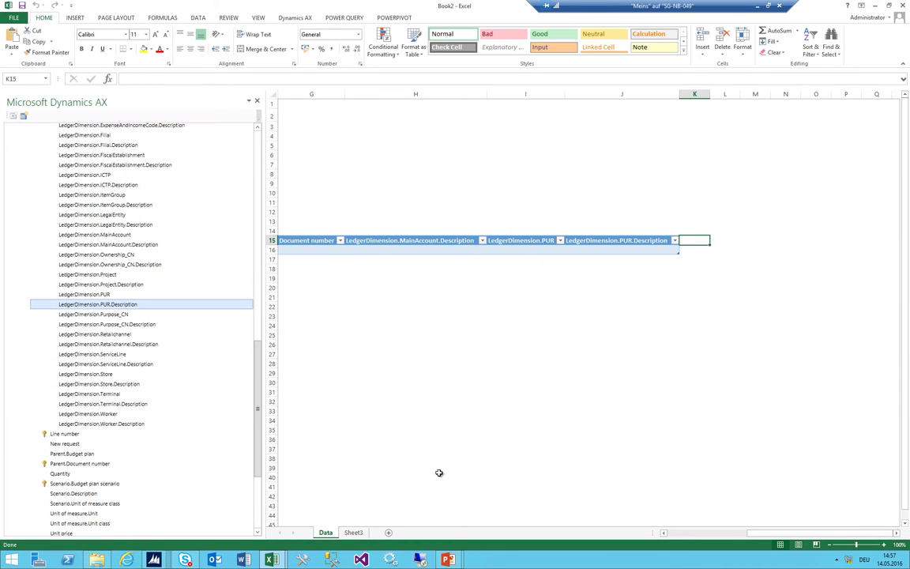
left_click(721, 534)
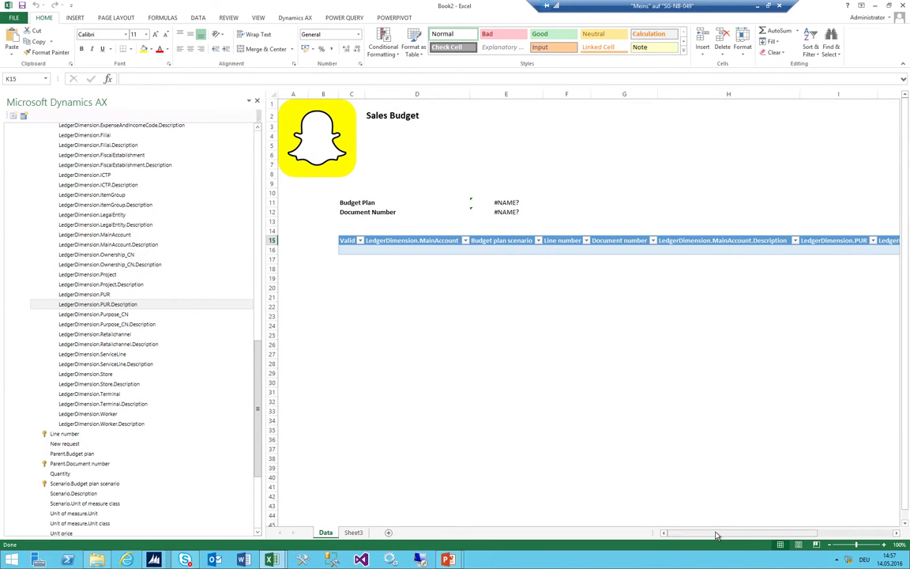
Step: Check the budget cells F4:F6 in the Book1 sample, then return to the Book2 template
mouse_move(271, 560)
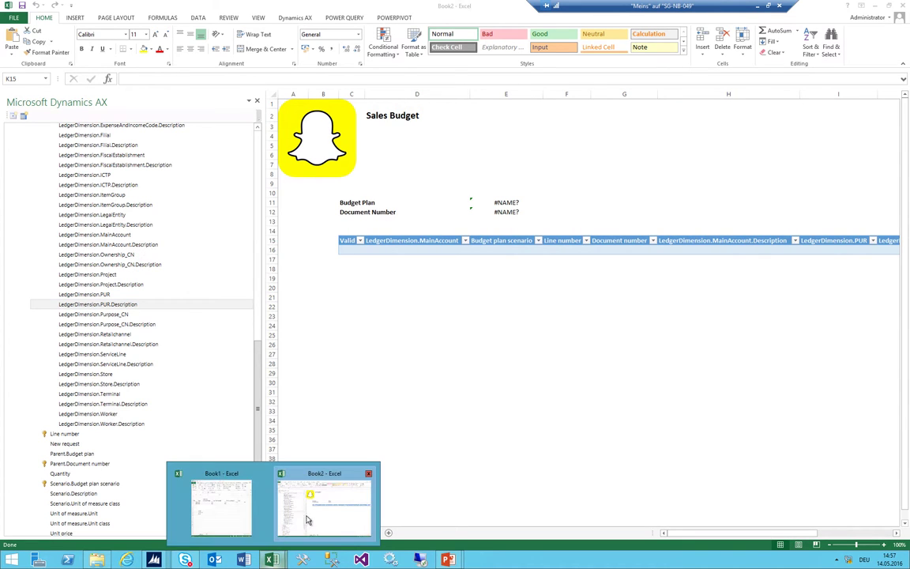
left_click(222, 506)
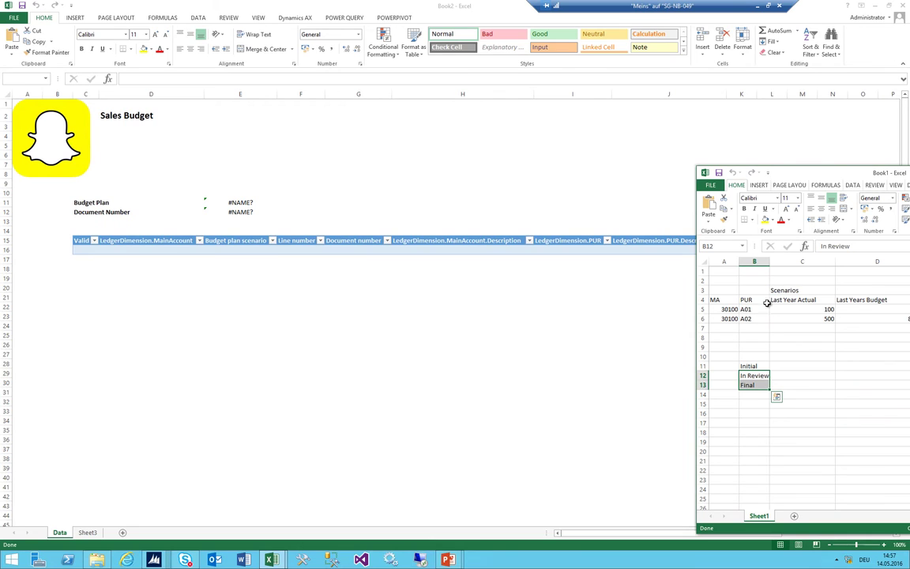
left_click_drag(814, 173, 396, 168)
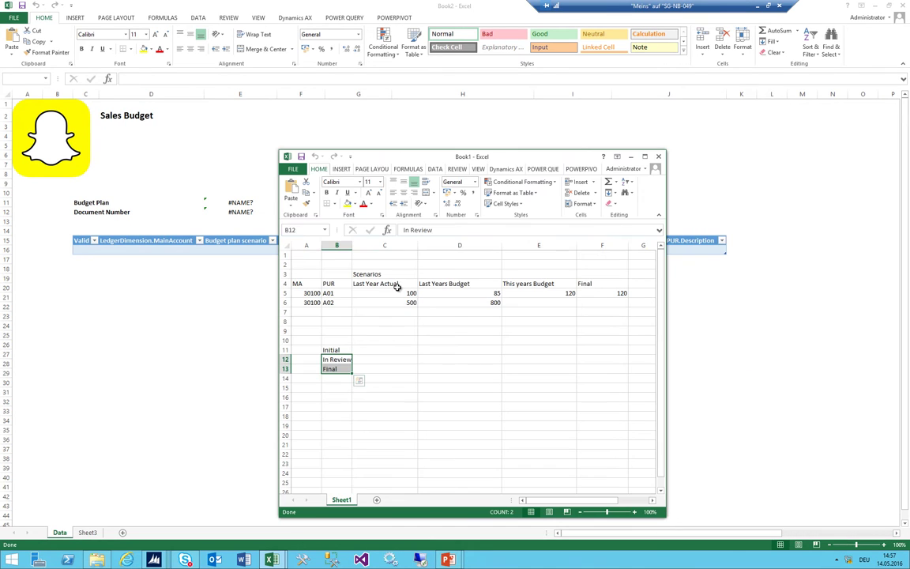
mouse_move(396, 286)
left_mouse_down()
mouse_move(510, 297)
mouse_move(506, 289)
mouse_move(534, 282)
mouse_move(601, 282)
mouse_move(523, 281)
mouse_move(527, 311)
mouse_move(532, 301)
mouse_move(415, 297)
mouse_move(388, 310)
mouse_move(393, 303)
left_mouse_up()
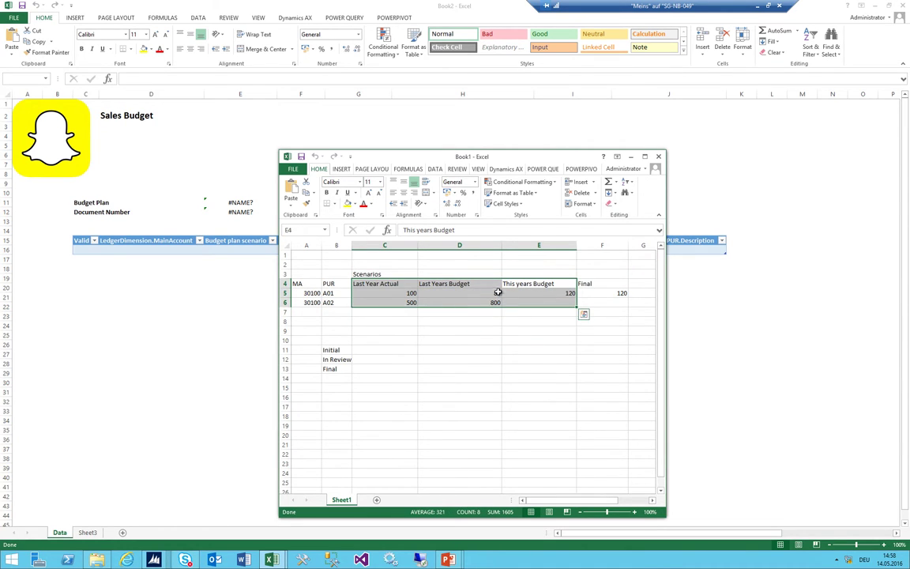
left_click_drag(589, 283, 591, 305)
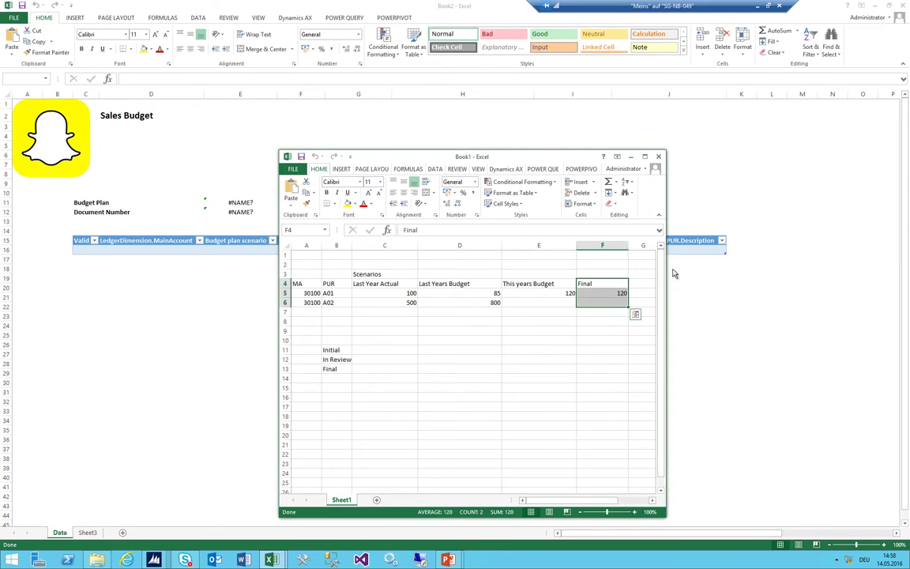
key("alt+Tab")
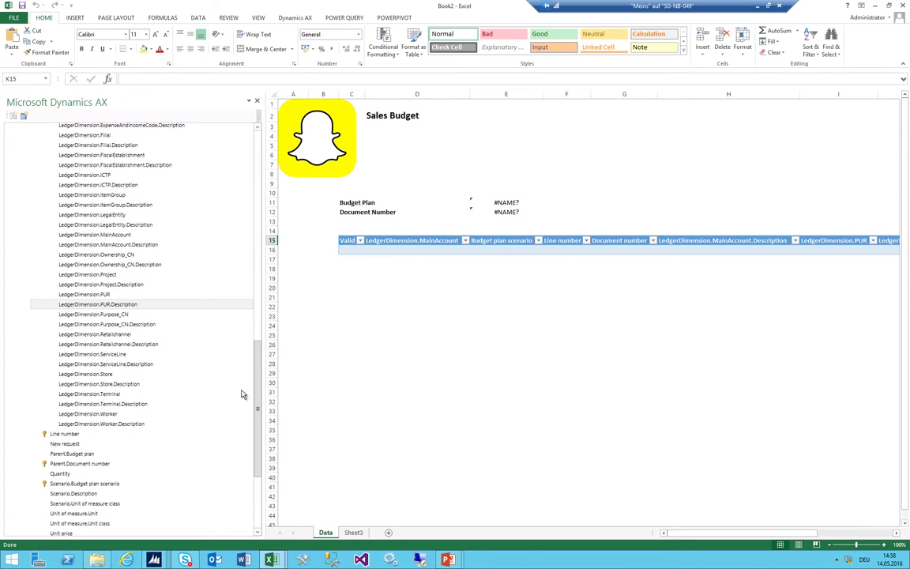
left_click_drag(257, 404, 259, 245)
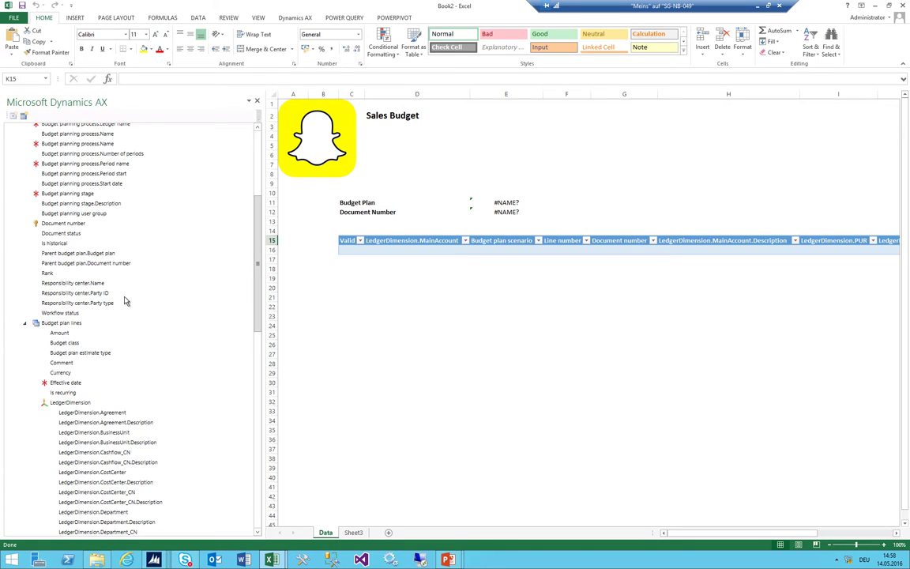
Step: Name the new matrix field LIA, make it read-only, and add a Budget plan scenario condition
left_click_drag(344, 388, 268, 380)
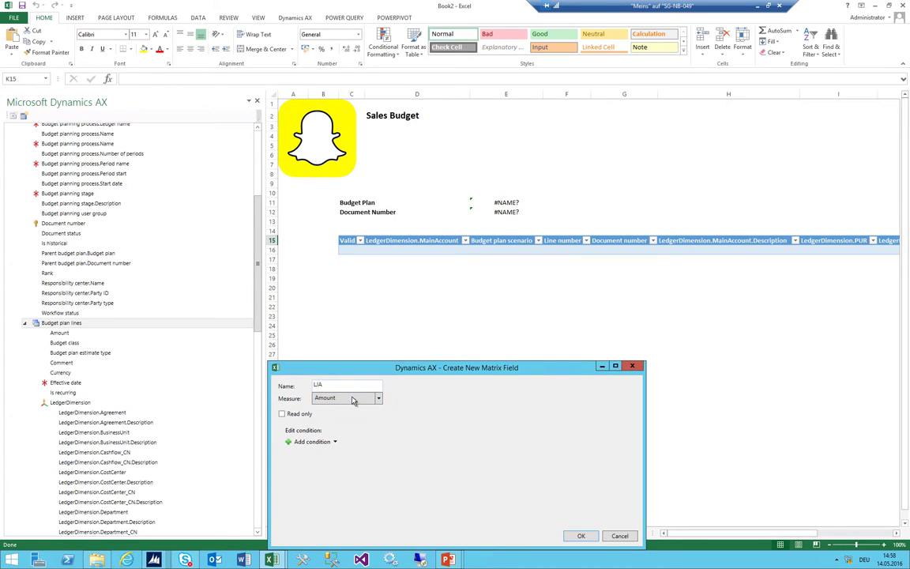
left_click(282, 415)
left_click(336, 444)
left_click(353, 452)
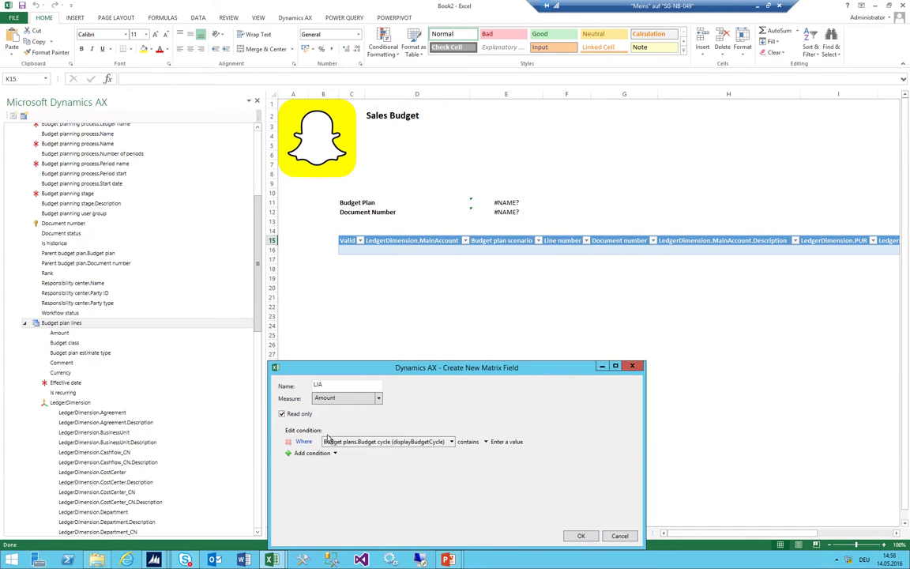
left_click(451, 442)
mouse_move(387, 464)
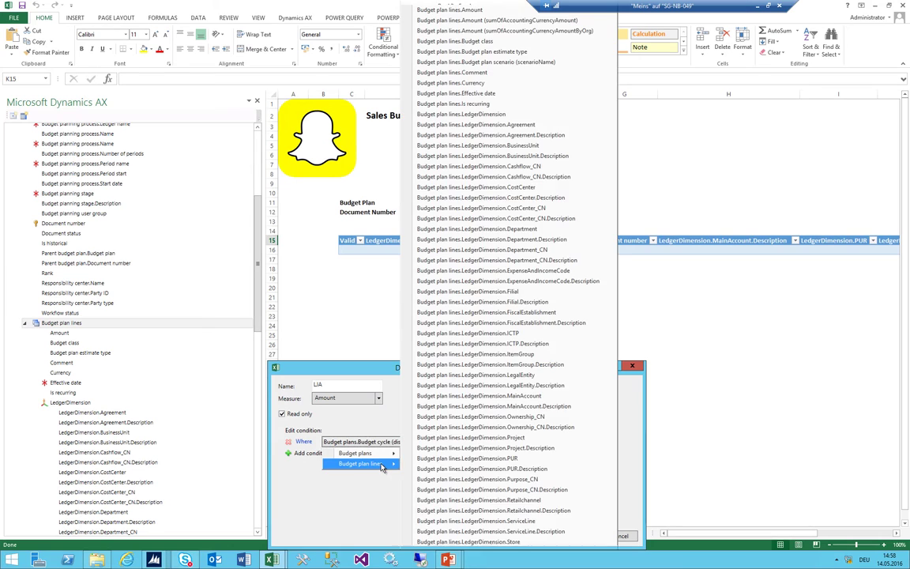
scroll(476, 466, "down", 6)
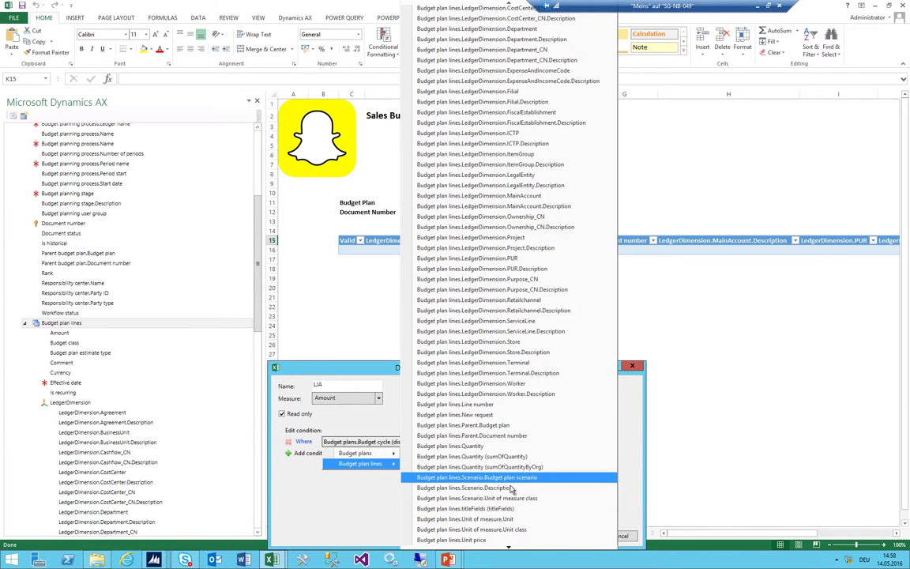
left_click(506, 477)
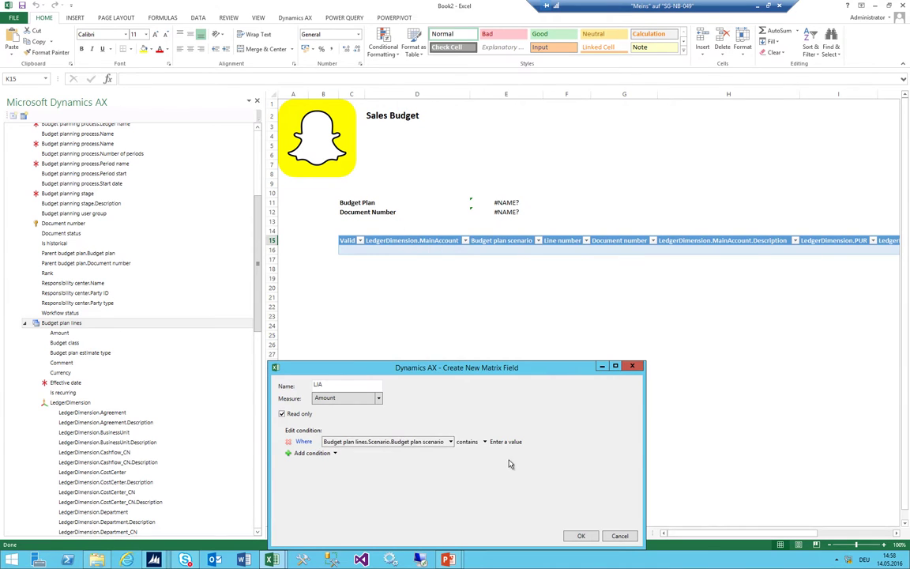
Step: Set the condition to an exact match on scenario 100_LIA
left_click(479, 442)
left_click(476, 474)
left_click(506, 442)
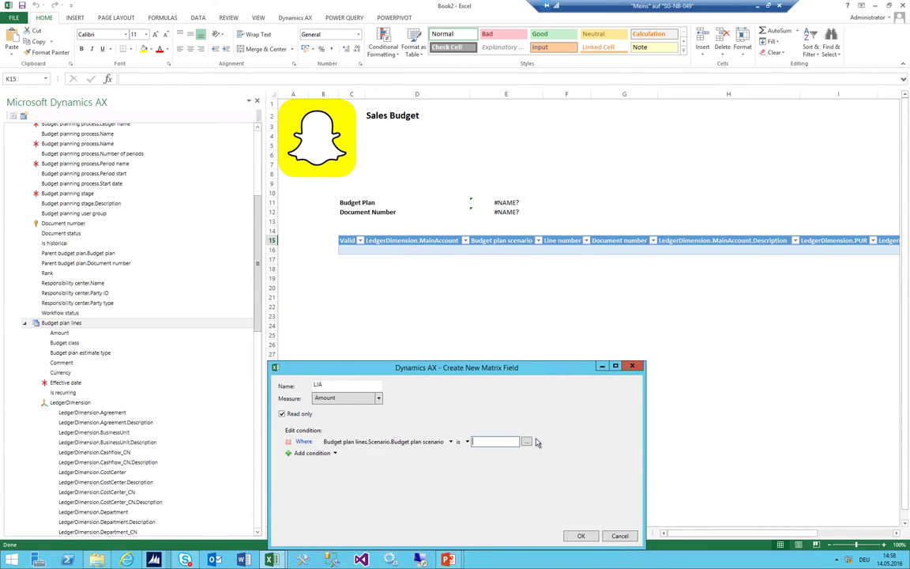
left_click(532, 442)
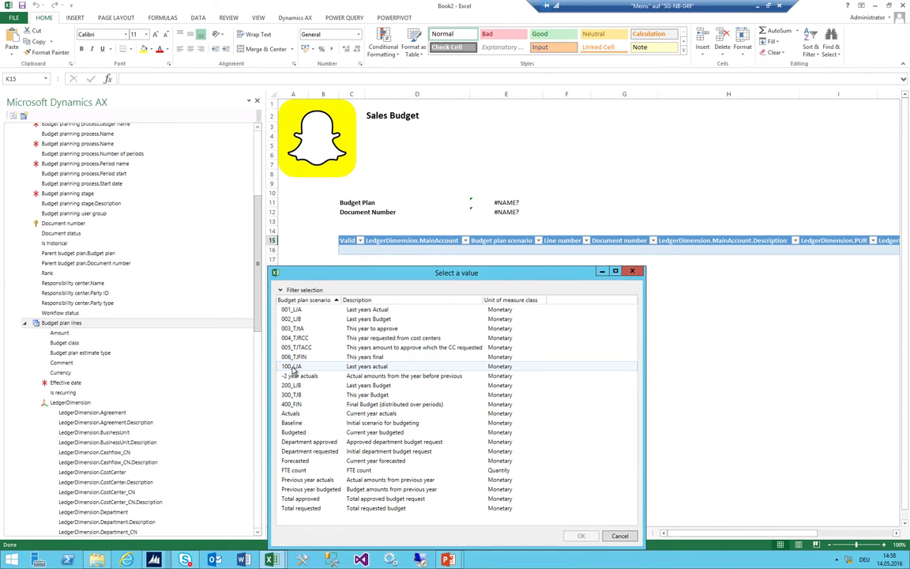
left_click(293, 366)
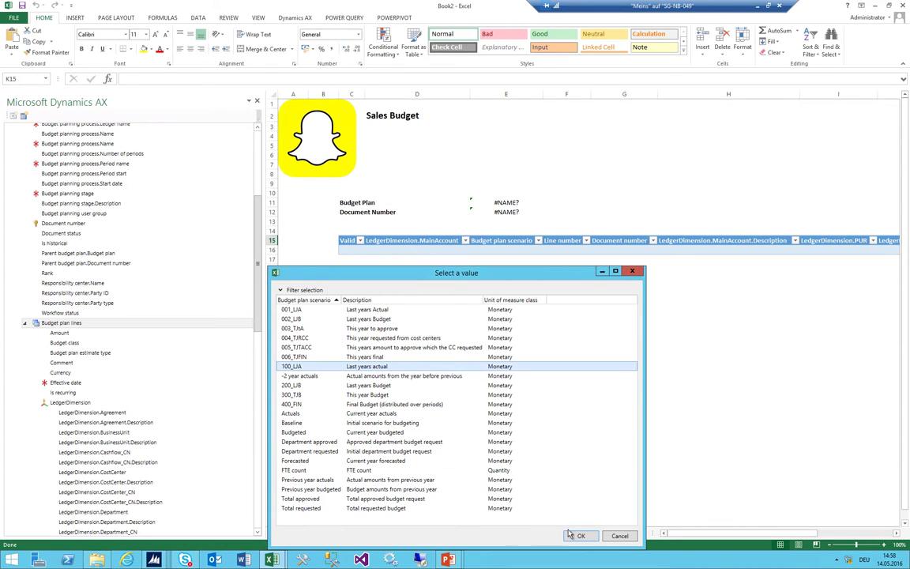
left_click(571, 536)
Step: Save the LIA matrix field and start a new matrix field named LIB
left_click(570, 537)
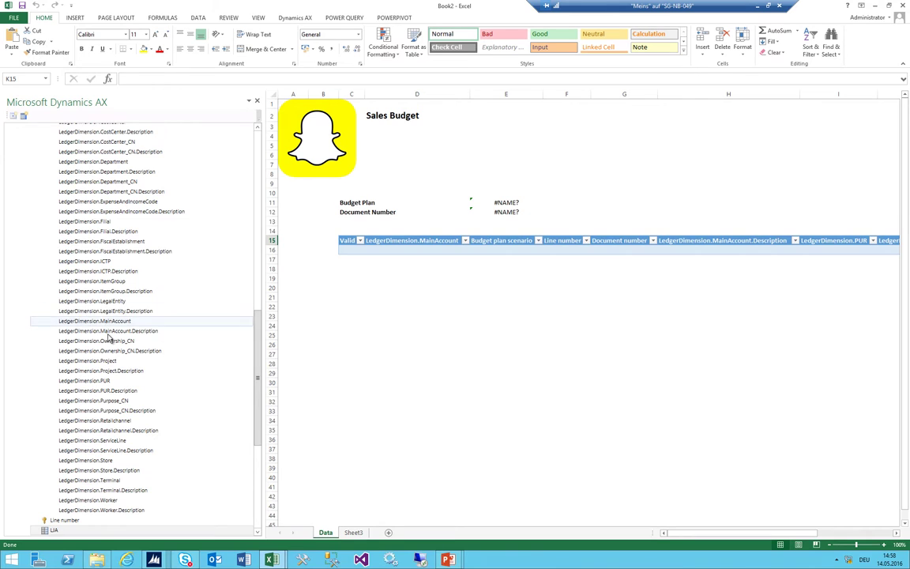
scroll(112, 330, "up", 6)
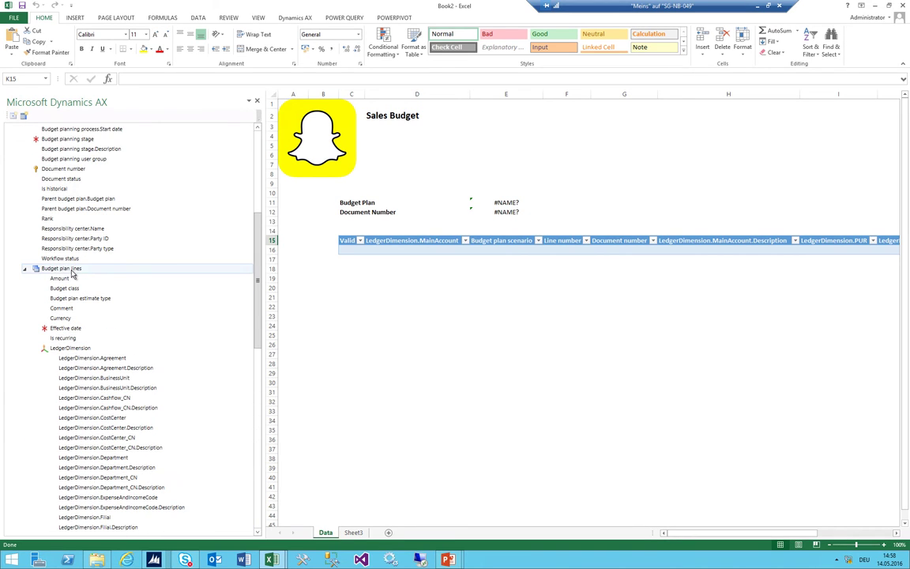
right_click(82, 270)
left_click(113, 276)
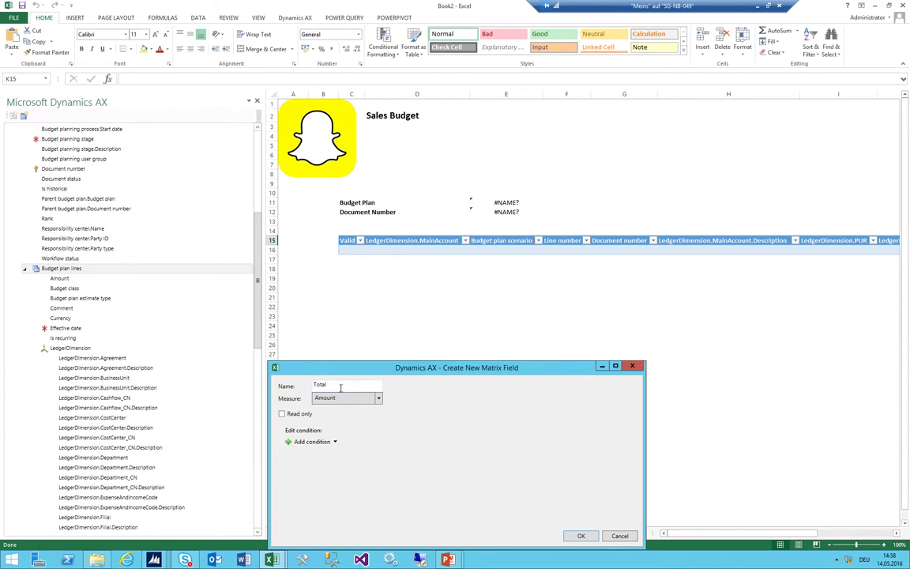
left_click_drag(341, 386, 282, 385)
Step: Restrict LIB to an exact Budget plan scenario match of 200_LIB and save it
left_click(316, 442)
left_click(377, 441)
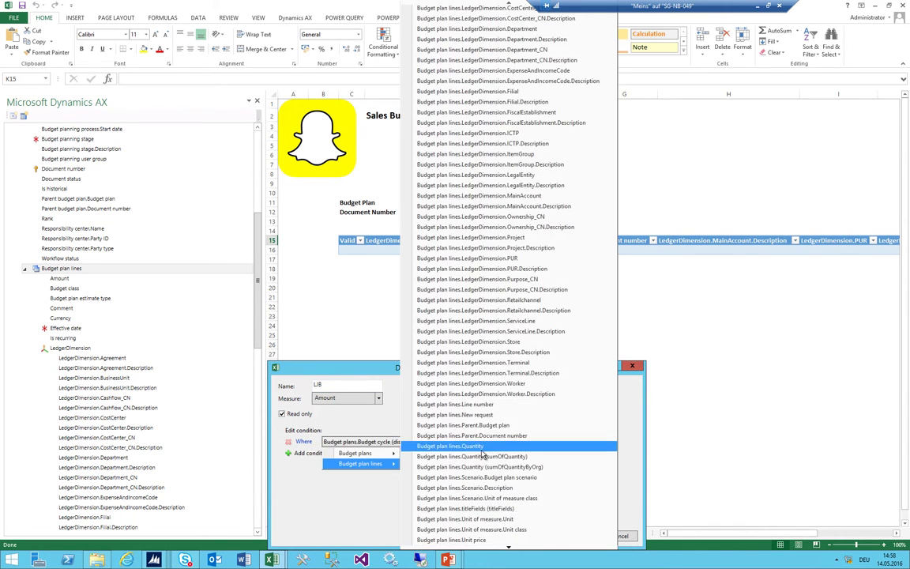
left_click(490, 477)
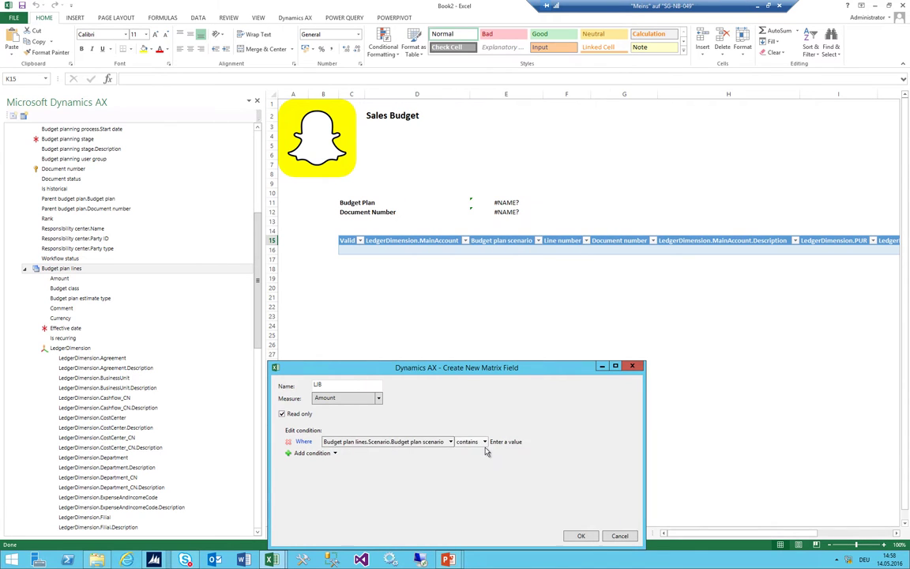
left_click(484, 442)
left_click(479, 475)
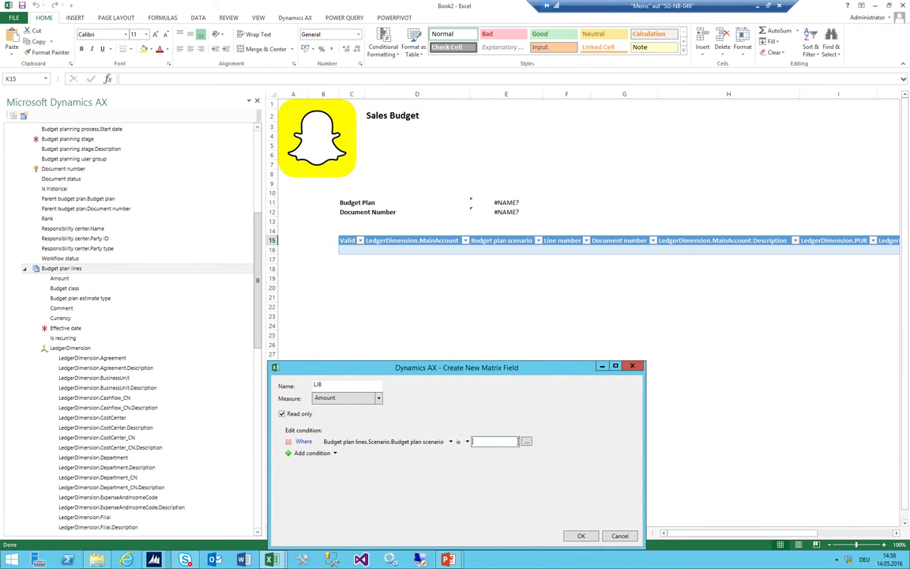
left_click(525, 441)
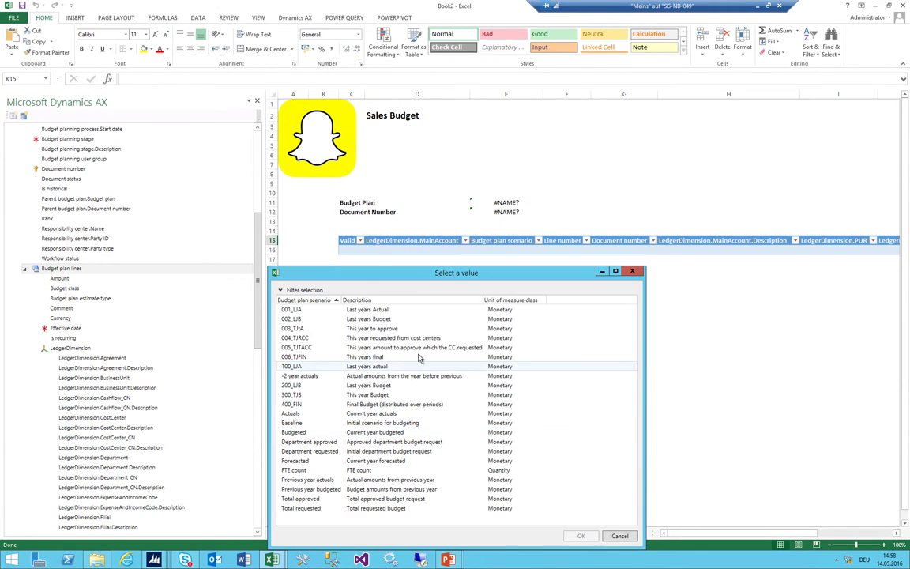
double_click(308, 385)
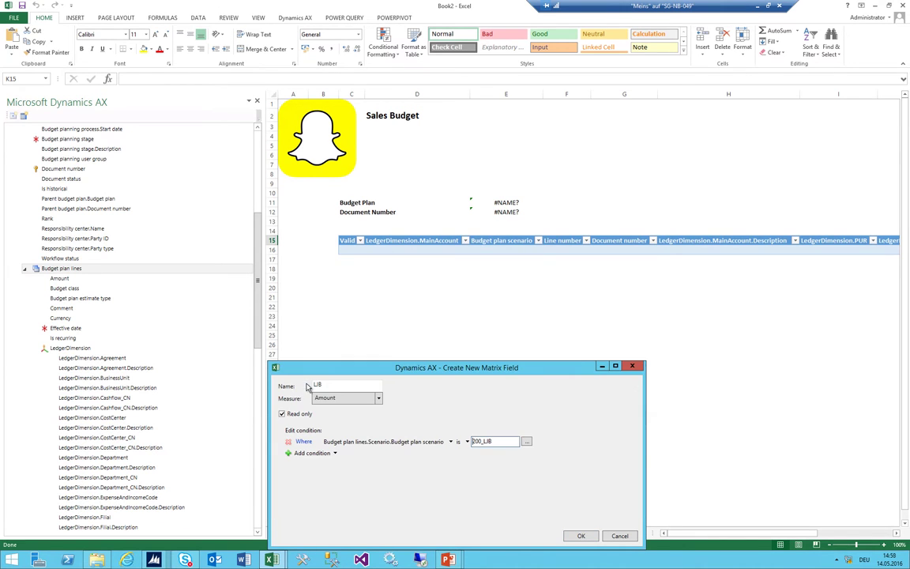
left_click(580, 537)
scroll(93, 300, "up", 10)
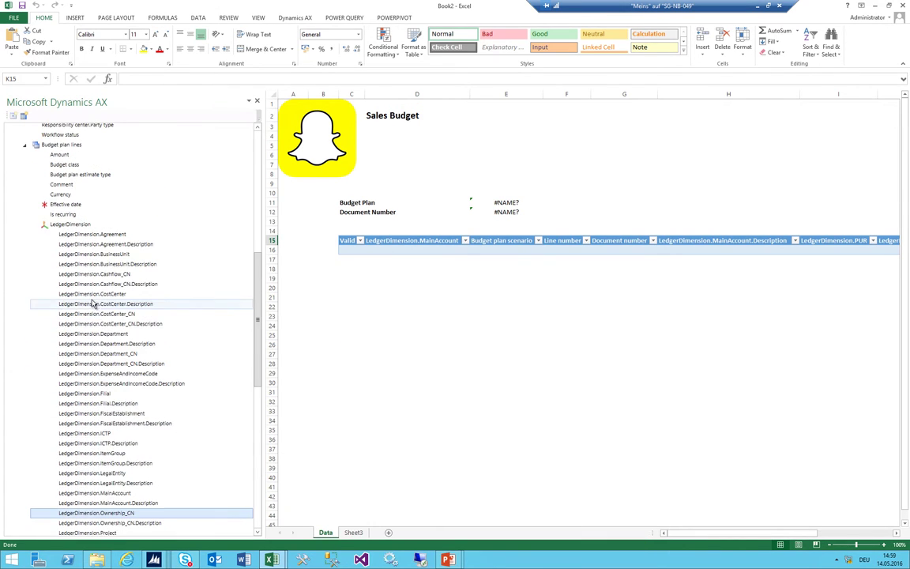
Step: Create the TJB matrix field, conditioned on Budget plan scenario exactly 300_TJB, and save it
right_click(79, 191)
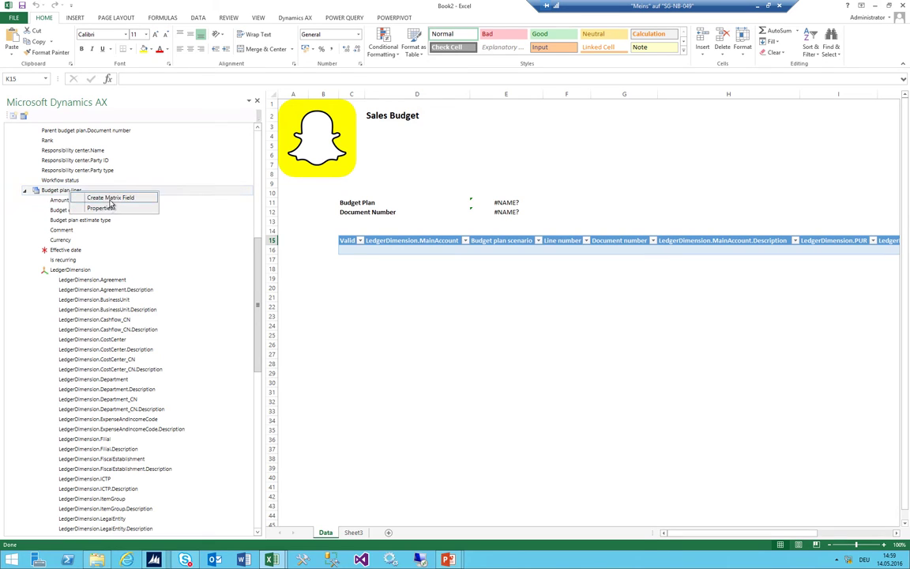
left_click(111, 197)
double_click(333, 386)
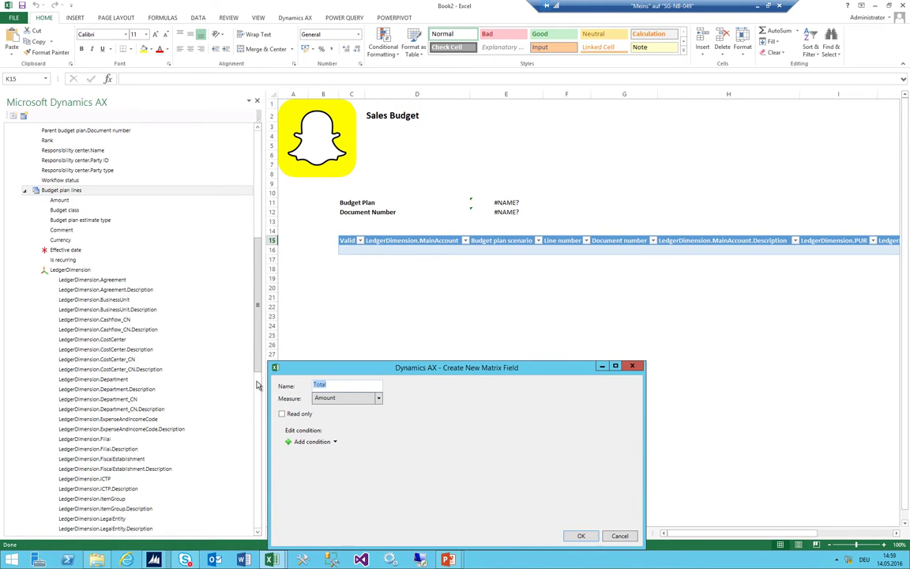
left_click(316, 442)
left_click(341, 442)
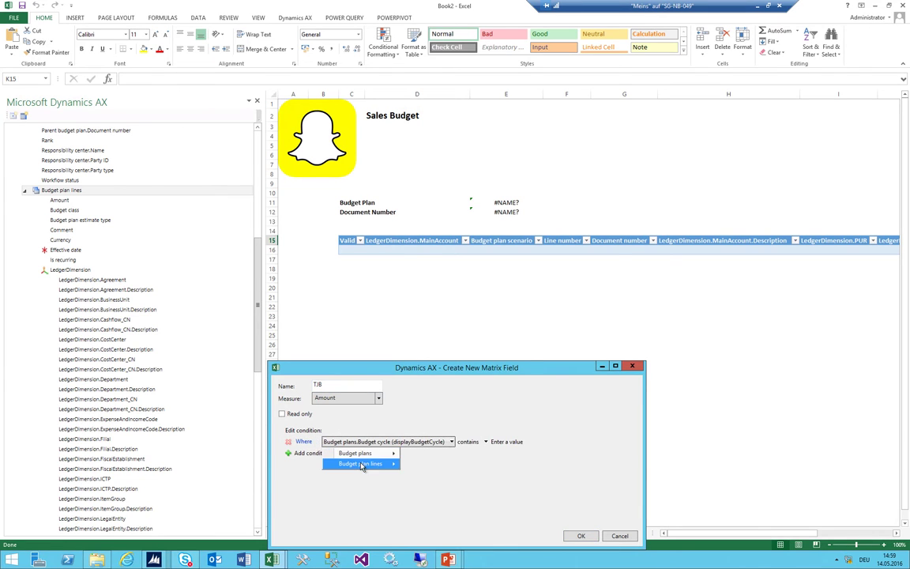
mouse_move(360, 463)
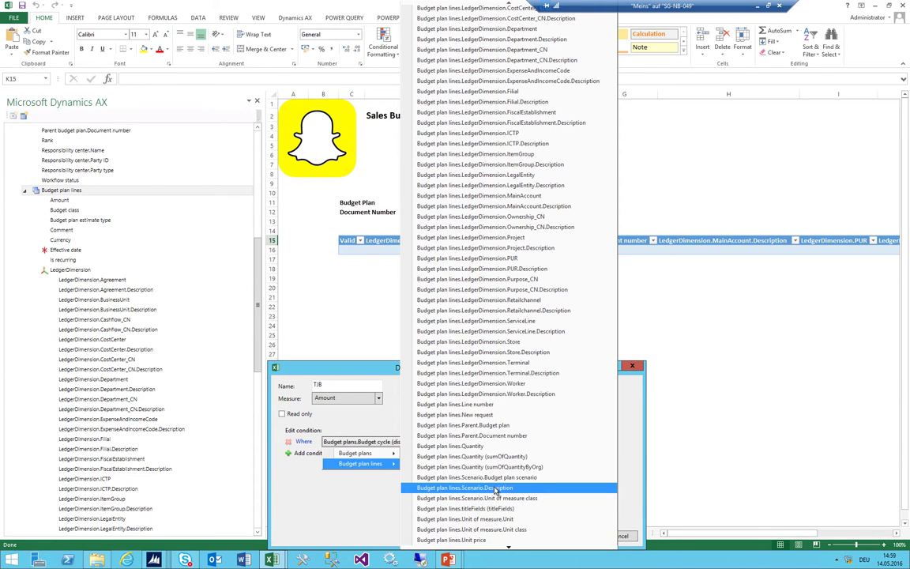
left_click(499, 477)
left_click(469, 444)
left_click(477, 451)
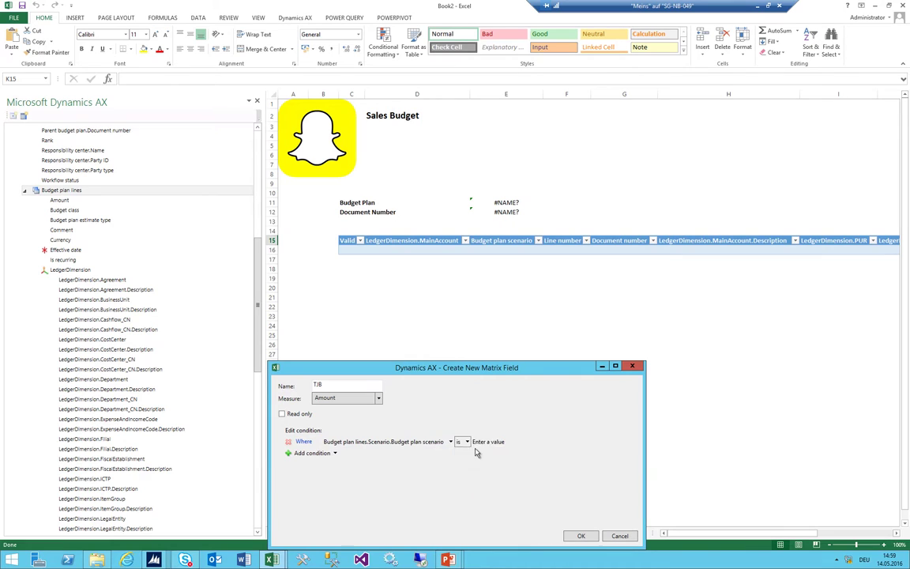
left_click(527, 443)
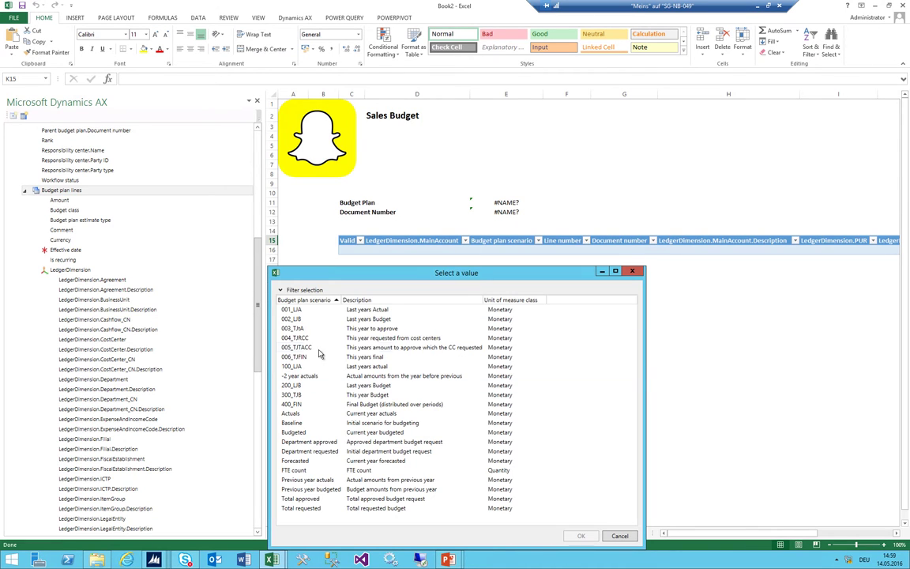
double_click(298, 396)
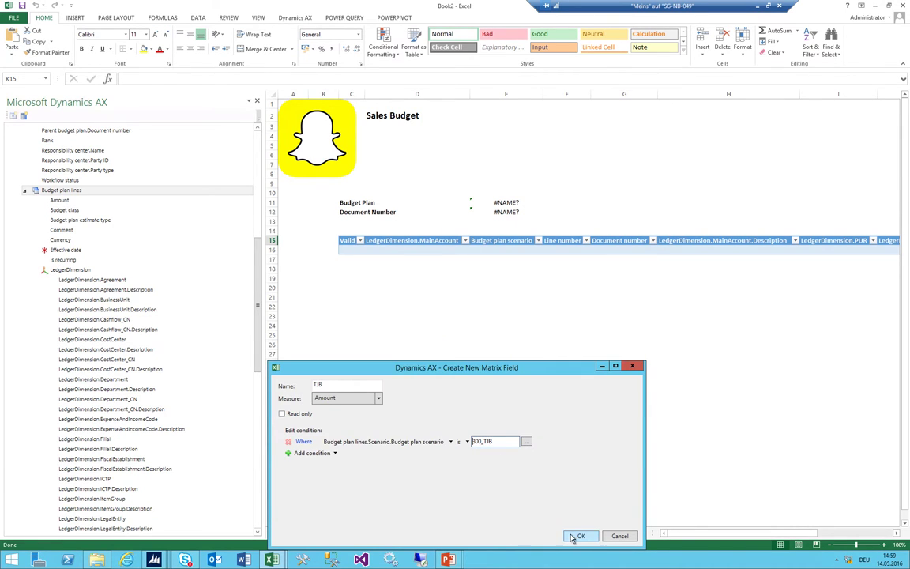
left_click(579, 536)
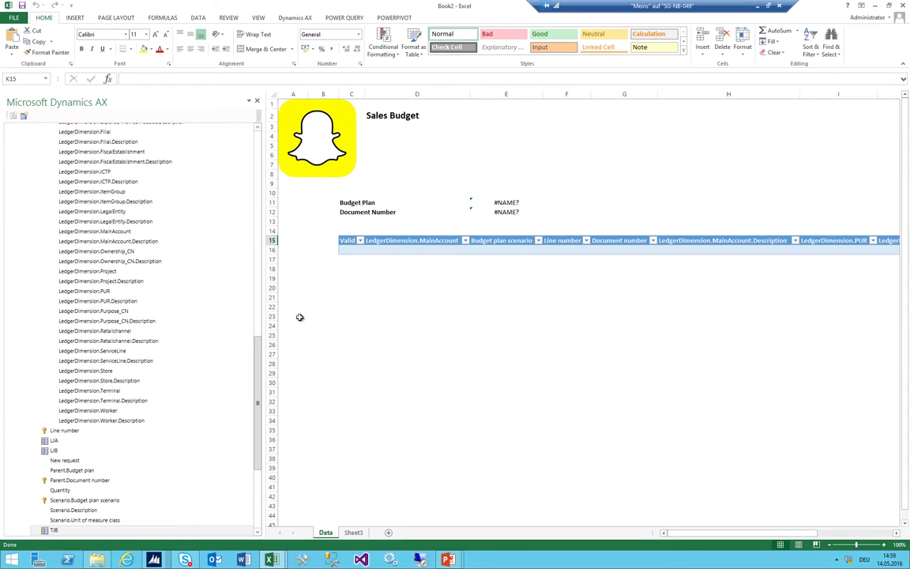
Step: Add the LIA, LIB and TJB fields as columns of the lines table
left_click_drag(717, 533, 815, 533)
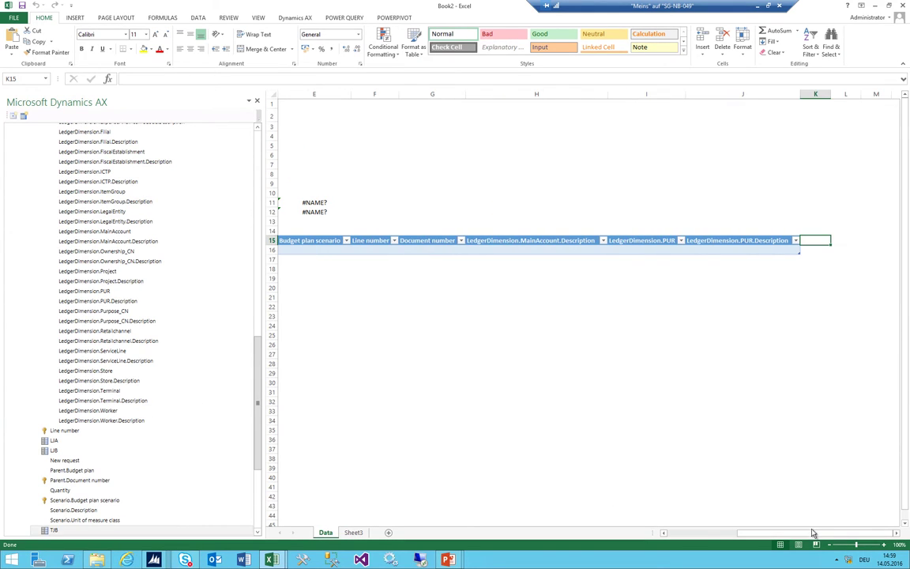
double_click(53, 441)
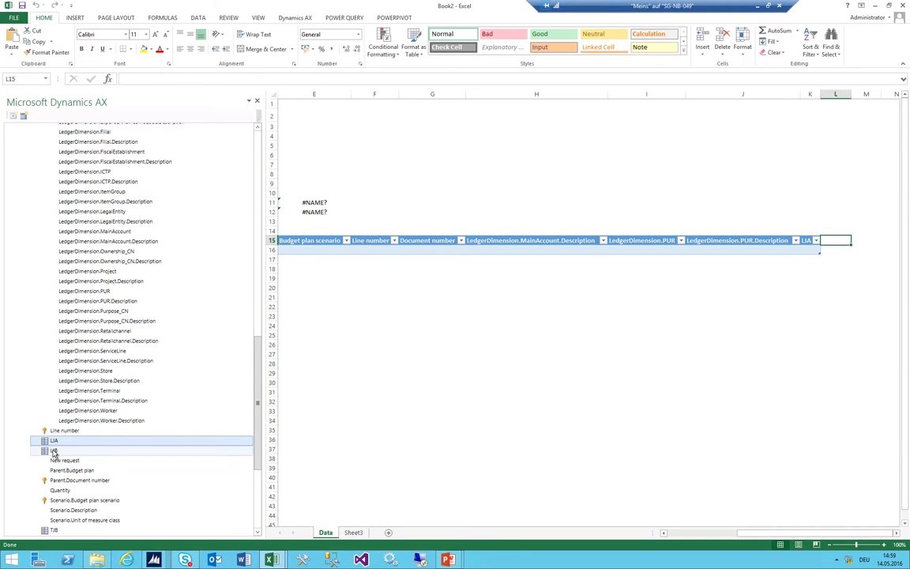
double_click(54, 450)
double_click(54, 530)
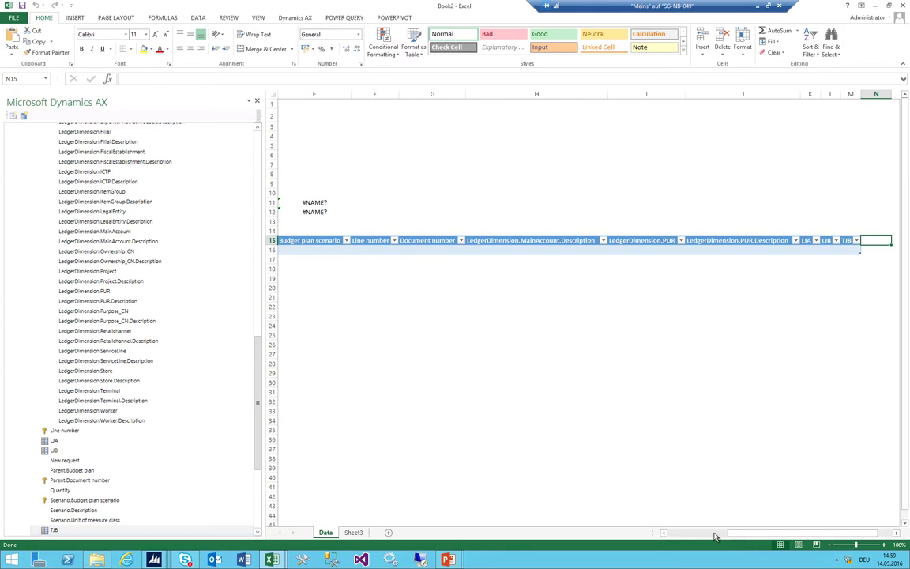
Step: Rename the MainAccount header to 'Main Account' and select the Budget plan scenario column
left_click(409, 245)
left_click(409, 242)
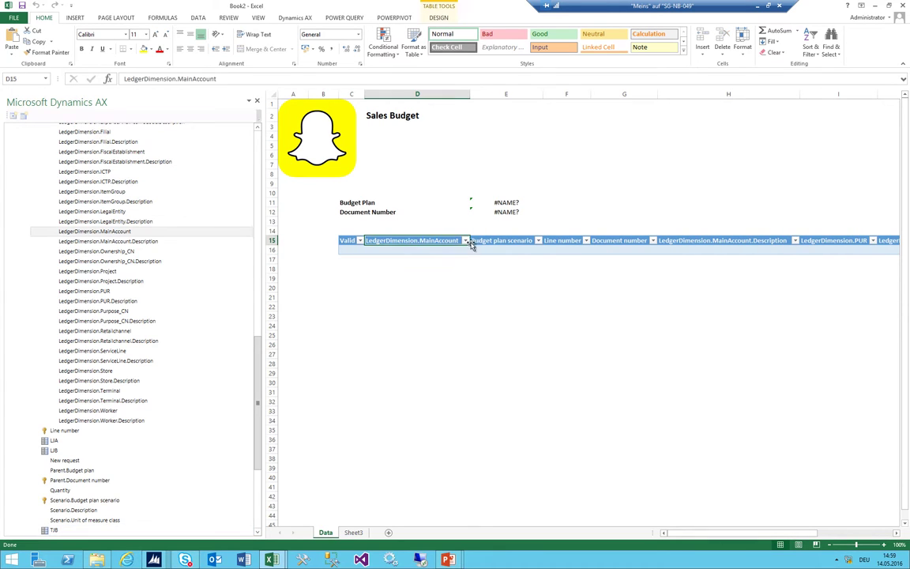
type("Main Accoun")
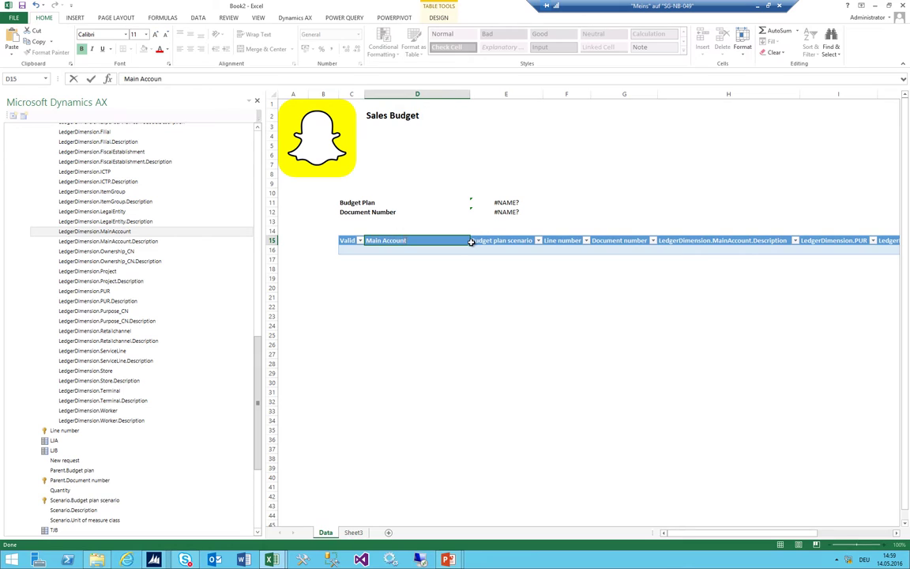
left_click(471, 242)
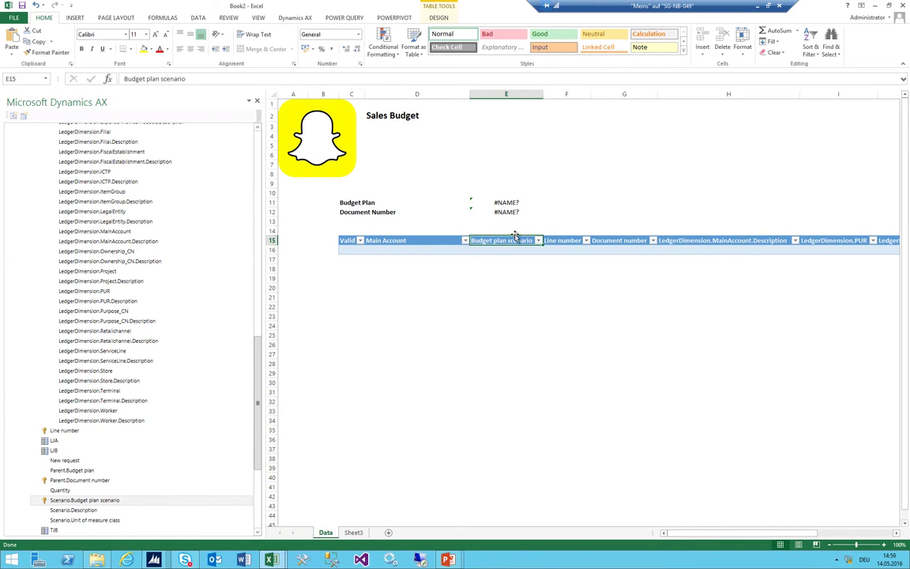
left_click(350, 240)
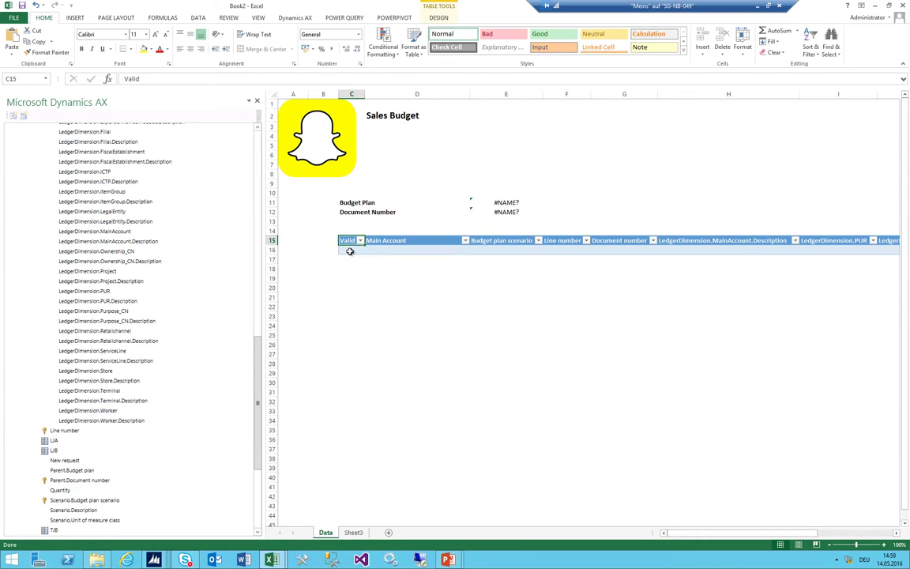
left_click(347, 250, "shift")
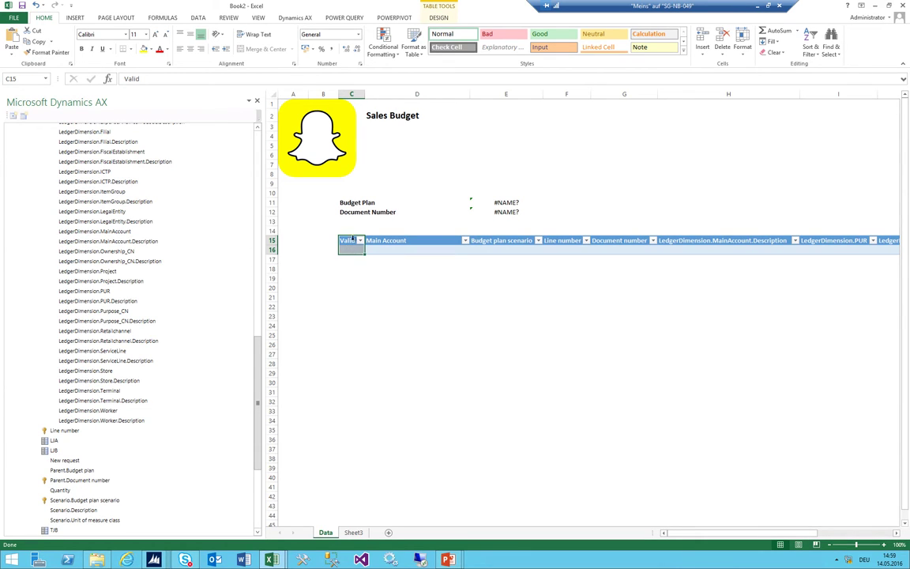
left_click_drag(395, 241, 499, 247)
Step: Delete the Budget plan scenario, Line number and Document number table columns
right_click(499, 246)
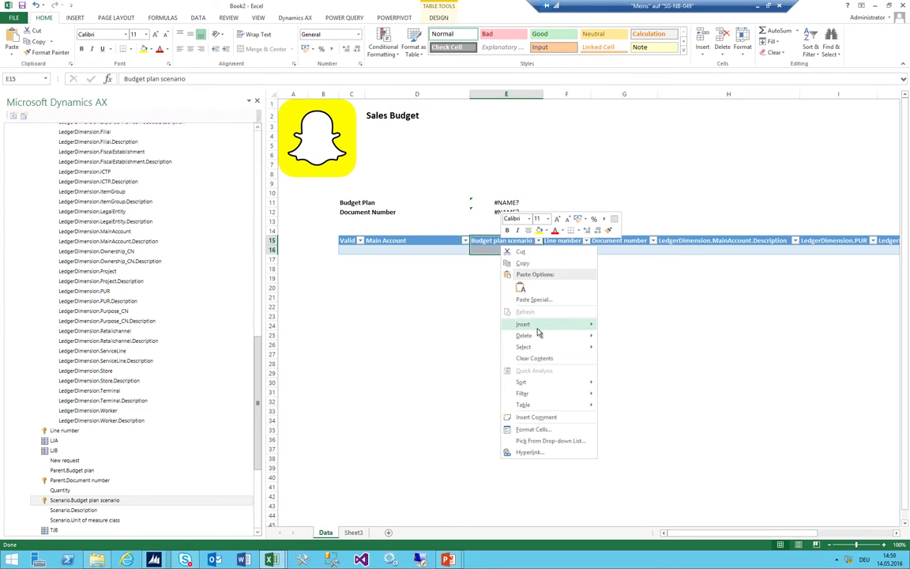
mouse_move(541, 338)
left_click(624, 337)
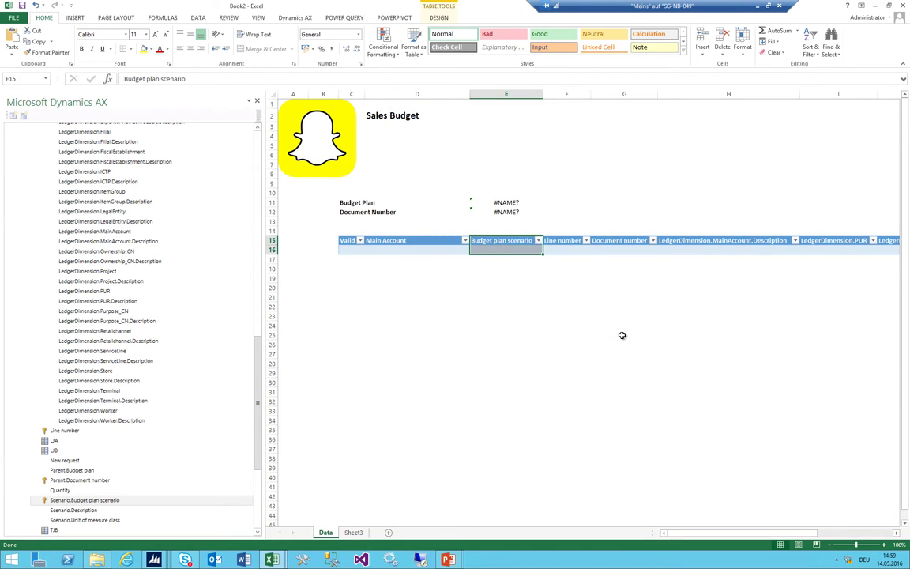
right_click(499, 246)
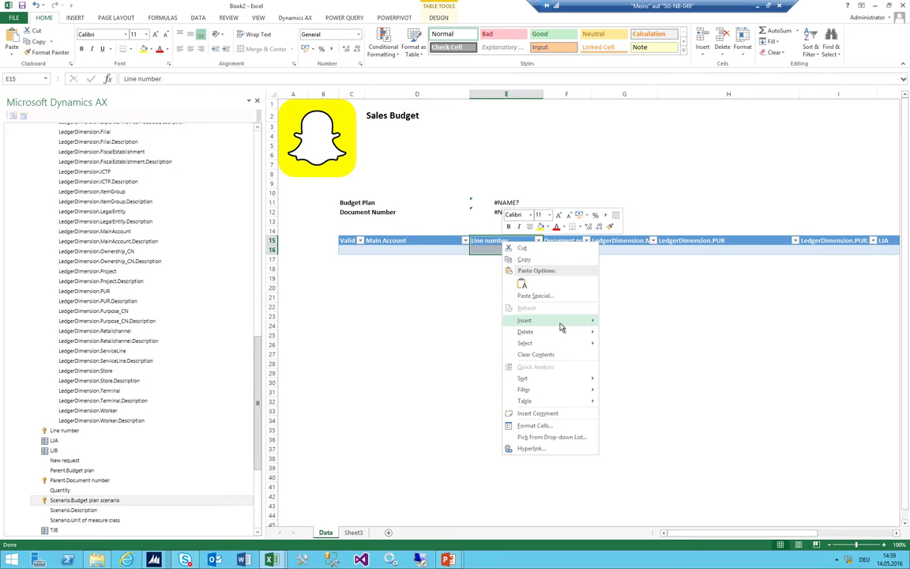
mouse_move(575, 331)
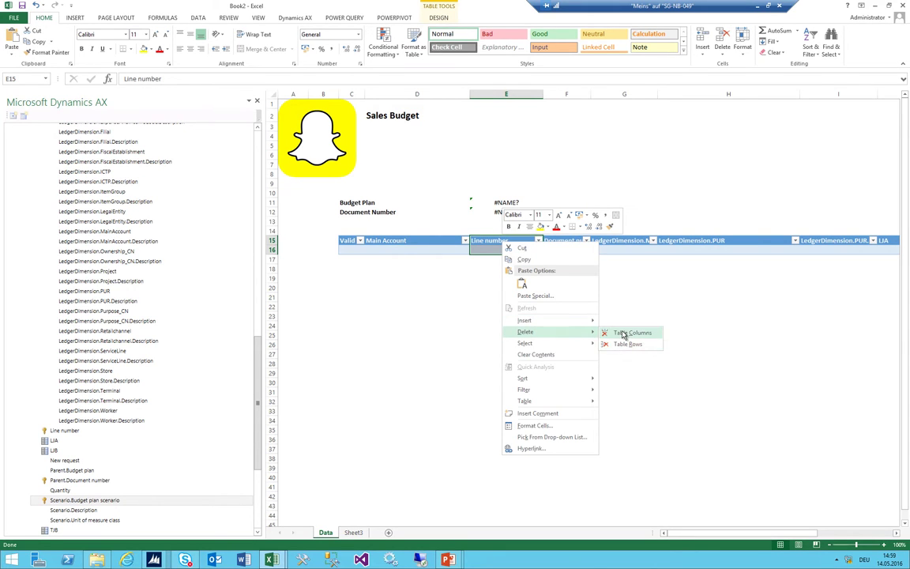
left_click(625, 333)
right_click(520, 248)
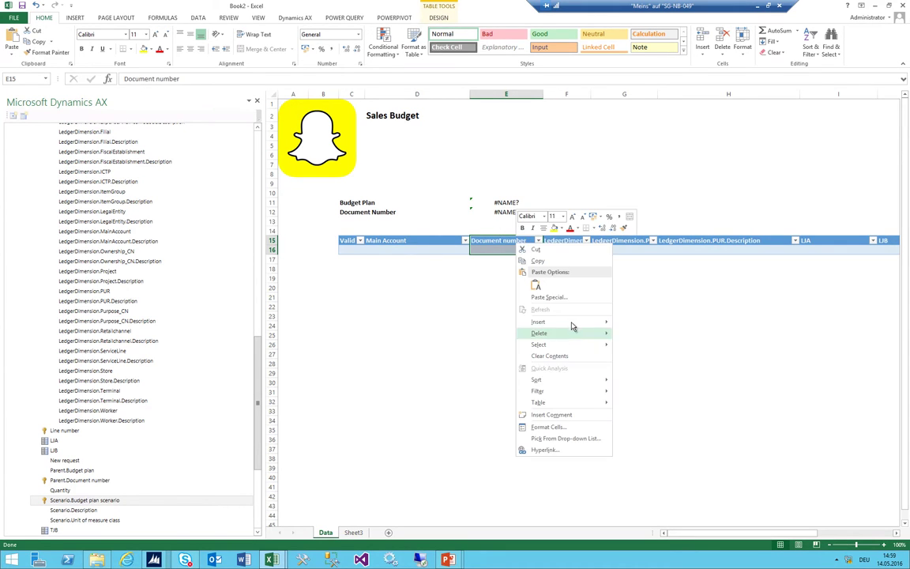
mouse_move(576, 334)
left_click(628, 333)
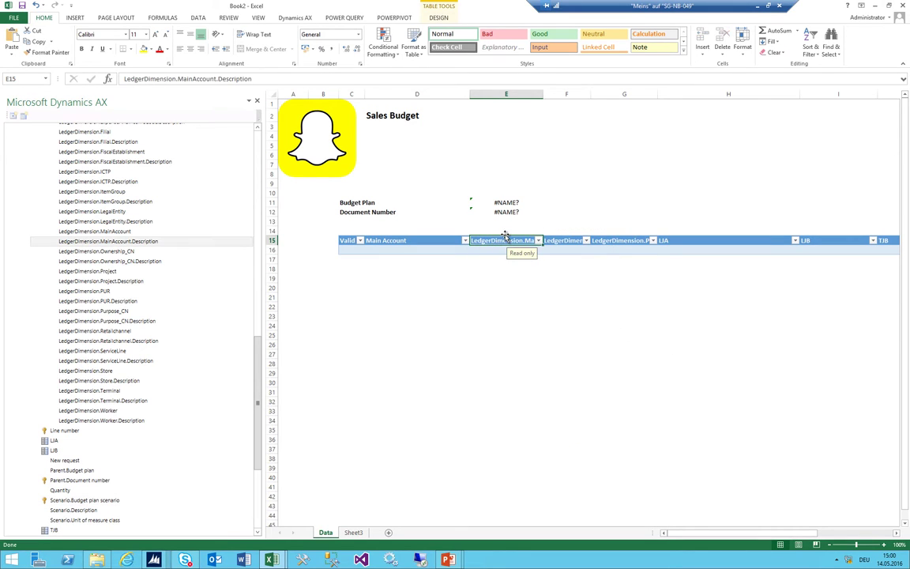
Step: Enter headers 'Main Account Name', 'PUR' and 'Pur Name', and narrow column D
type("Main Account Na")
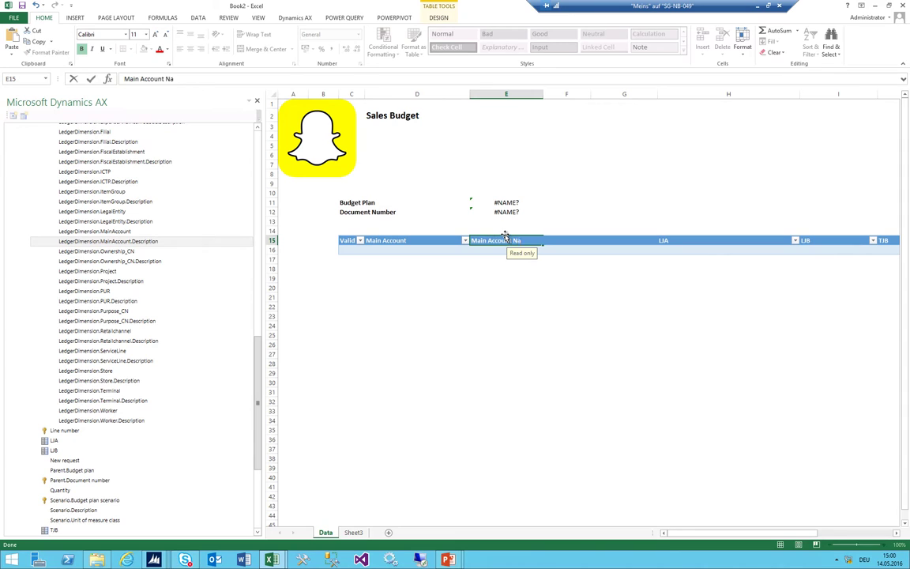
type("me")
key("Tab")
type("PUR")
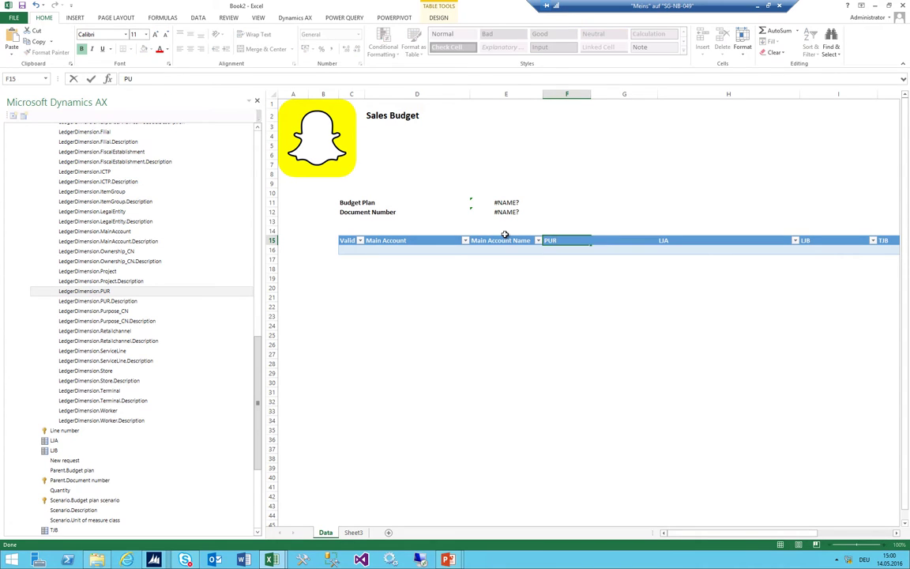
key("Tab")
type("Pu")
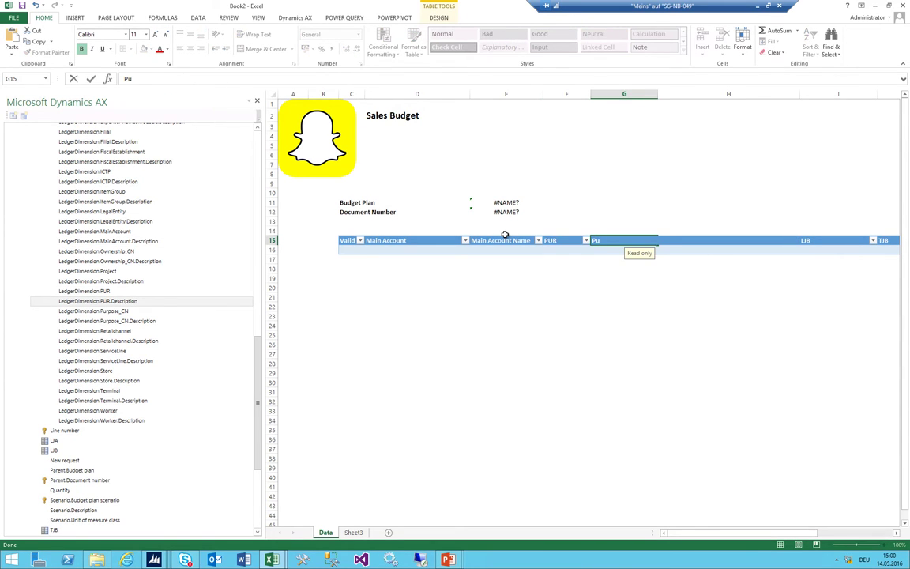
type("r Name")
key("Tab")
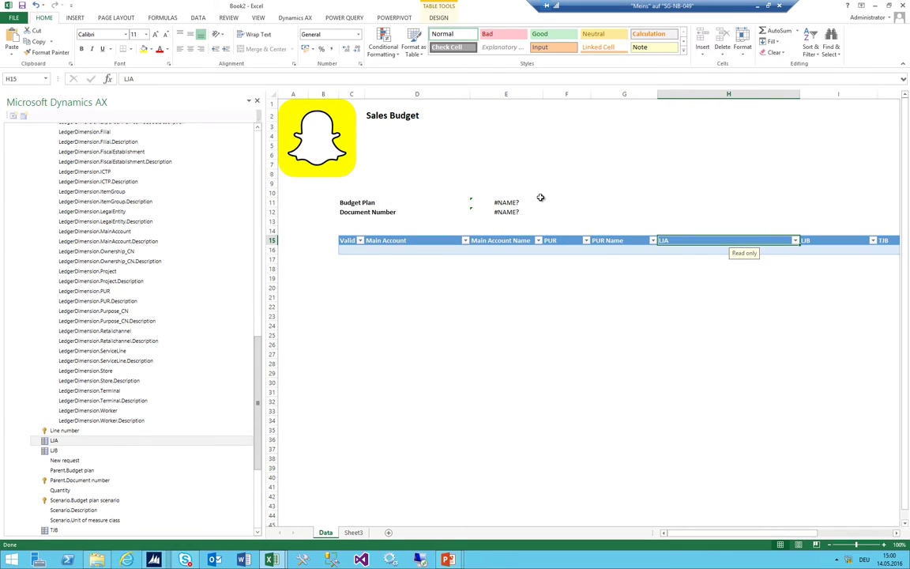
left_click_drag(470, 91, 433, 91)
Step: Enter headers 'Last Years Actual', 'Last Years Budget' and 'This Years Budget'
type("Last Years A")
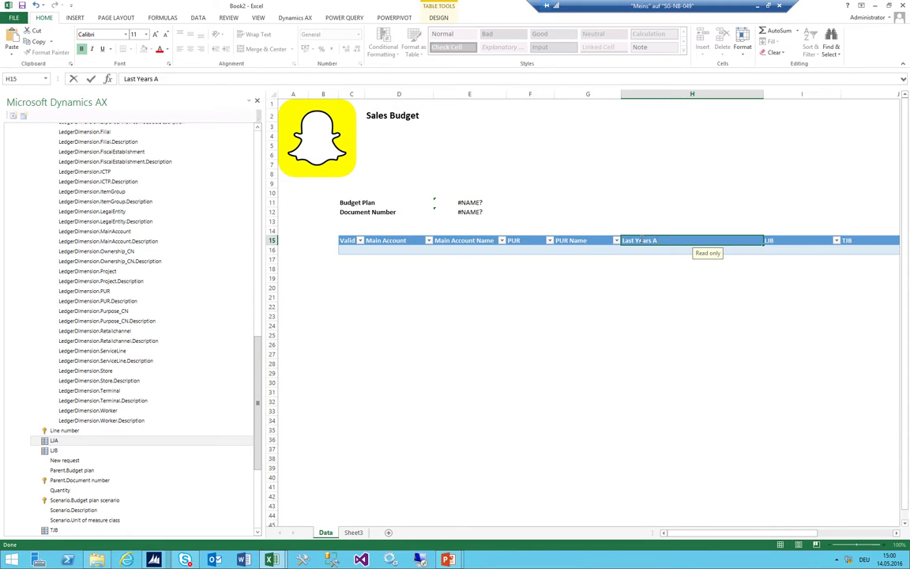
type("ctual")
key("Tab")
type("La")
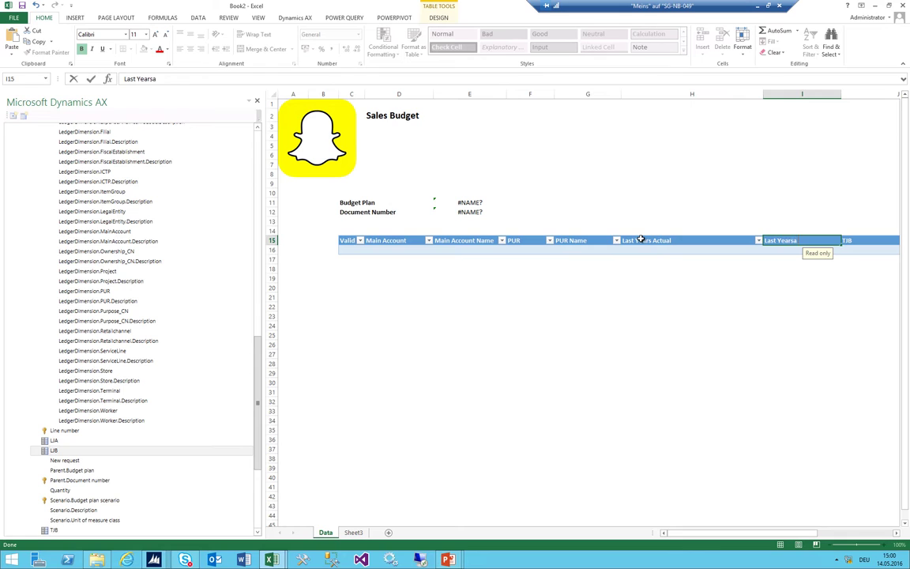
type("st Years Budget")
key("Tab")
type("This")
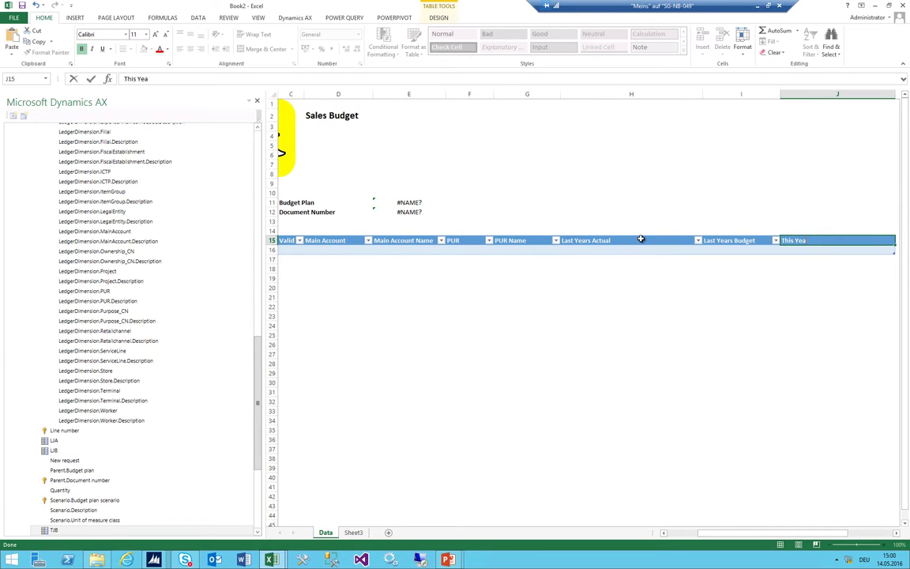
type(" Years Budget")
key("Return")
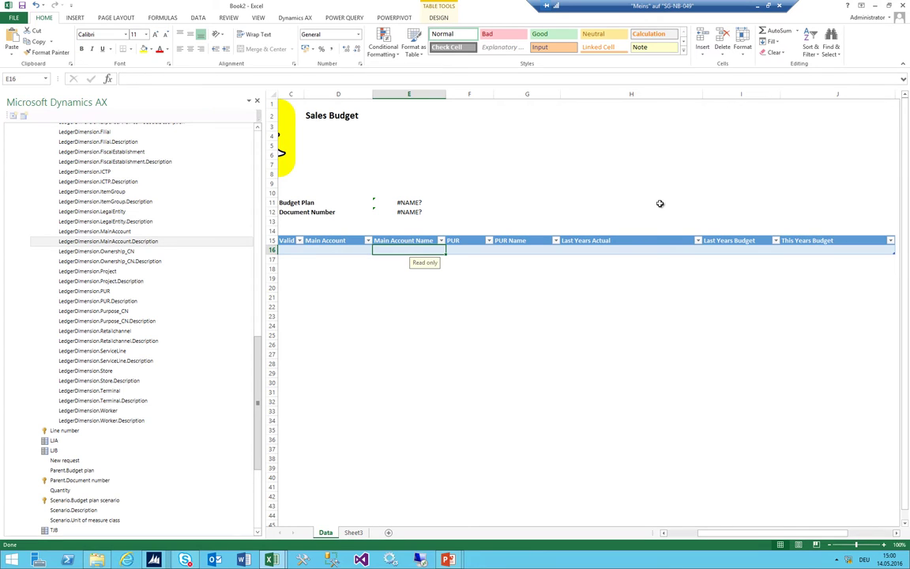
Step: Narrow the Last Years Actual, Last Years Budget and This Years Budget columns
left_click_drag(705, 94, 636, 95)
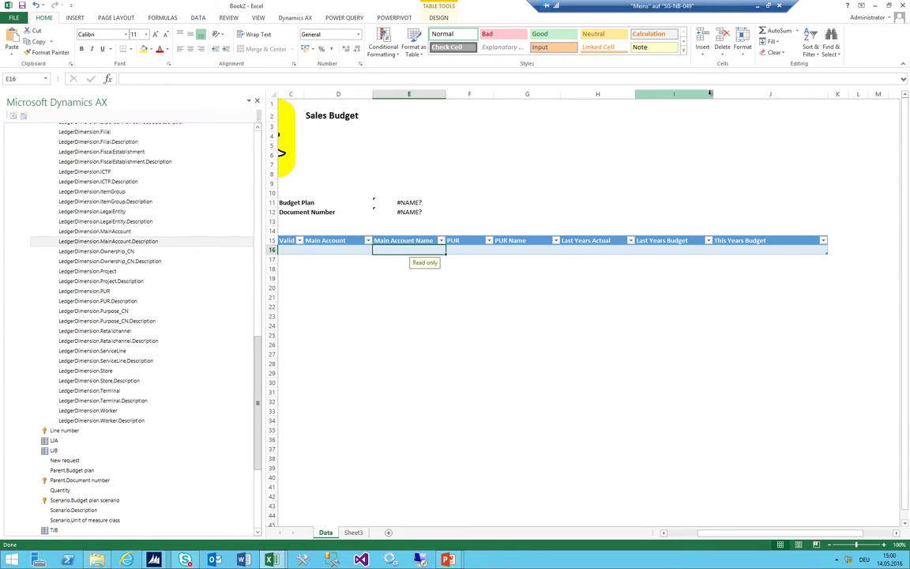
left_click_drag(709, 94, 704, 94)
left_click_drag(825, 95, 795, 95)
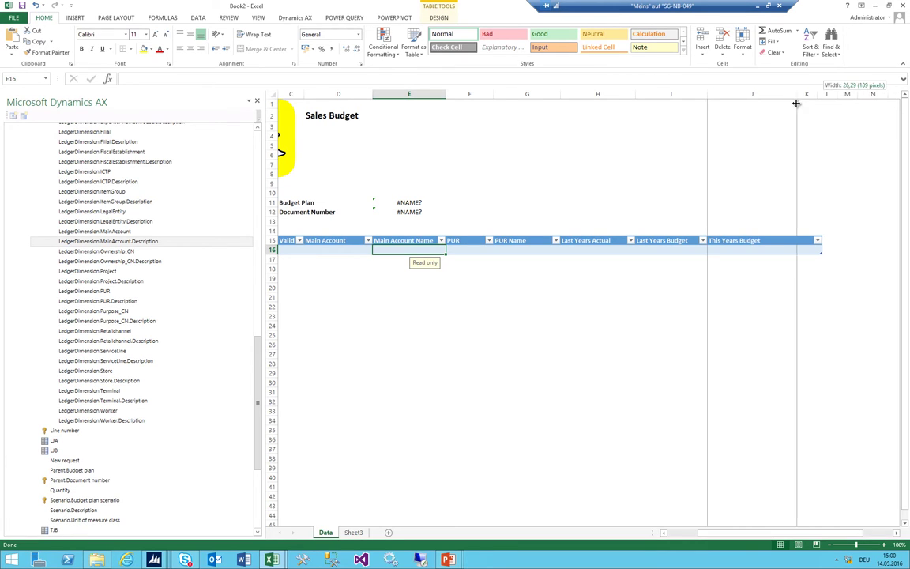
left_click(496, 117)
left_click_drag(499, 127, 791, 155)
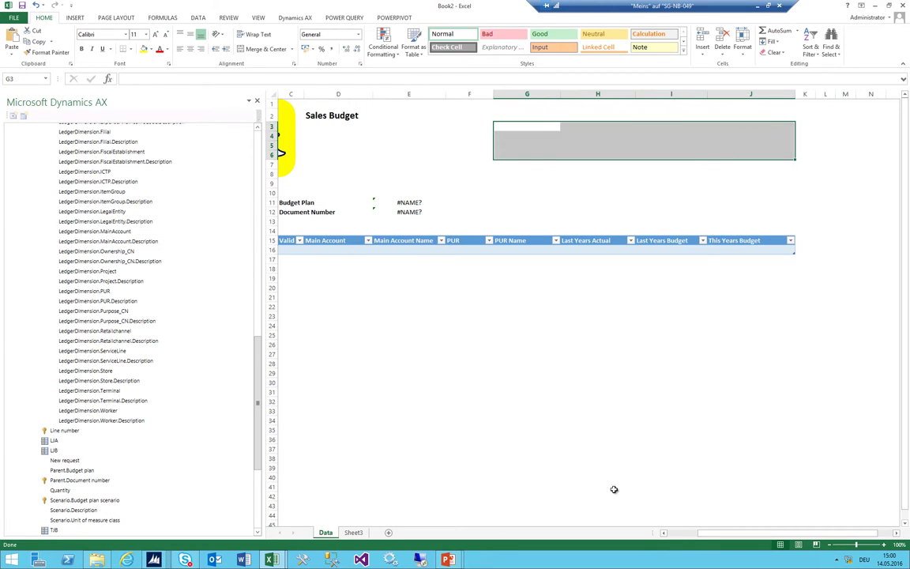
left_click_drag(776, 536, 687, 537)
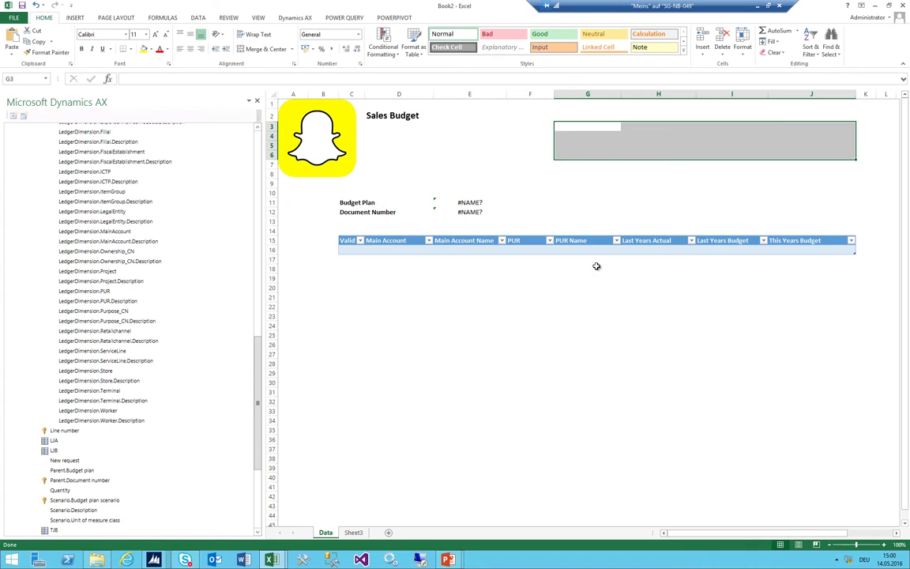
Step: Hide the Dynamics AX Fields pane so the Sales Budget sheet stands alone
left_click(395, 250)
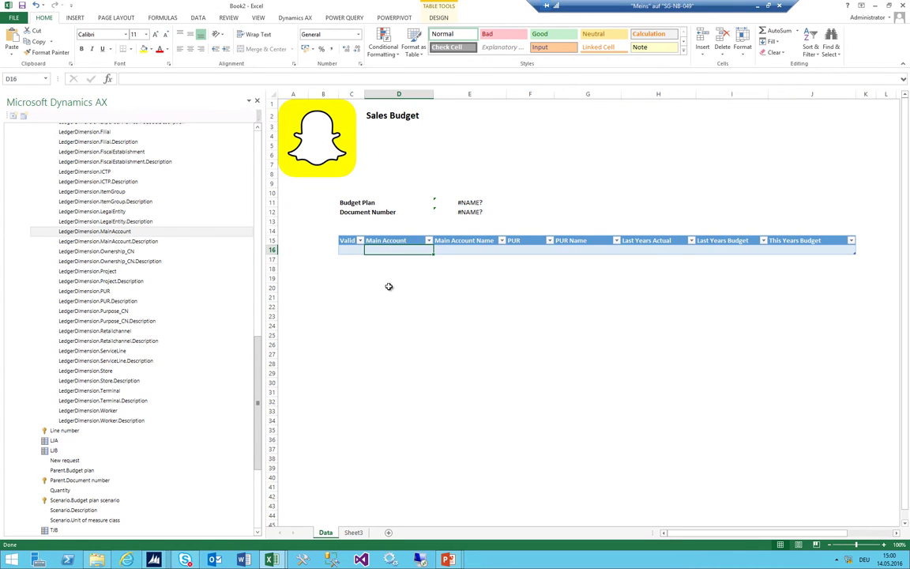
left_click(294, 18)
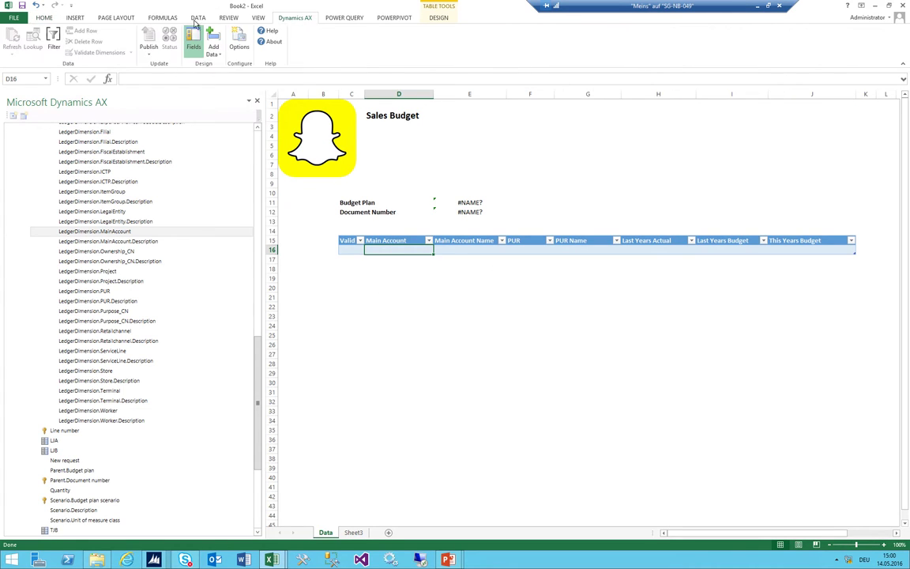
left_click(192, 39)
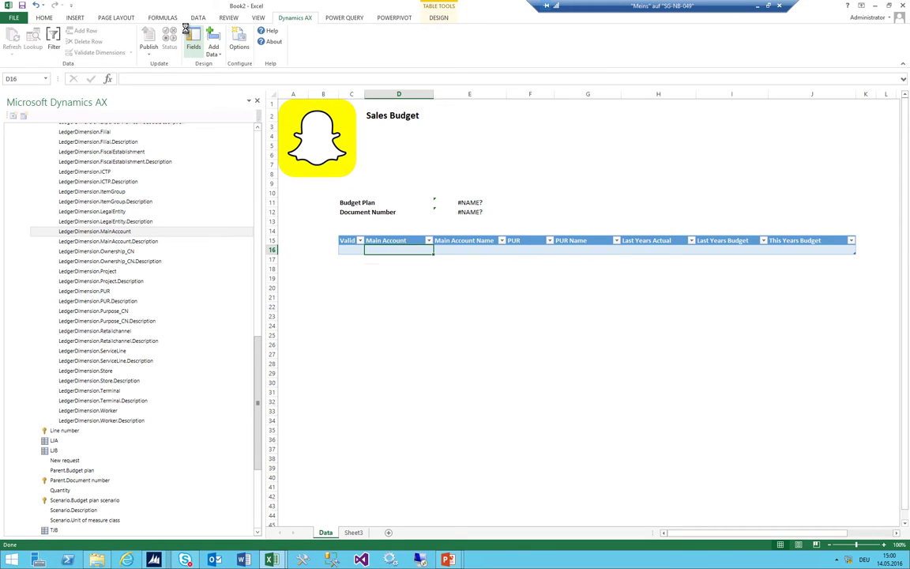
left_click(187, 288)
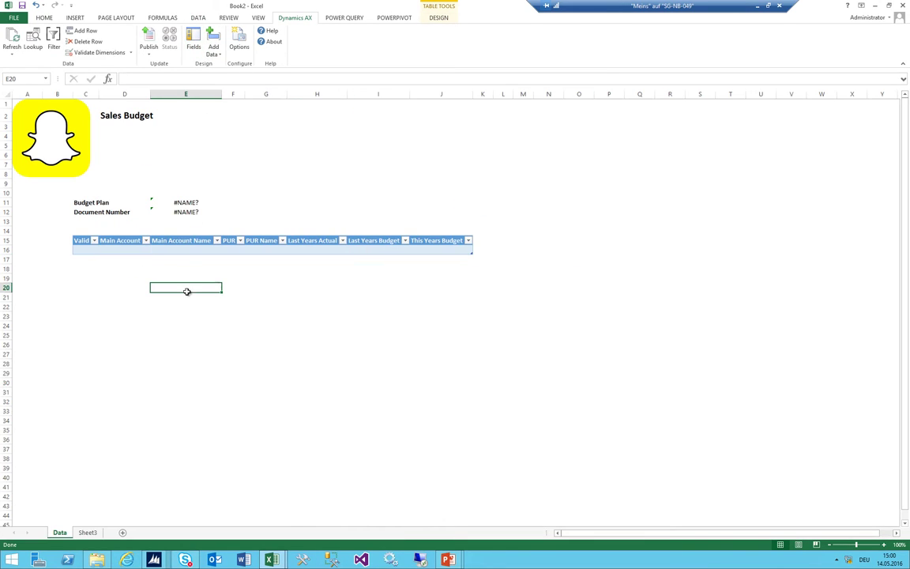
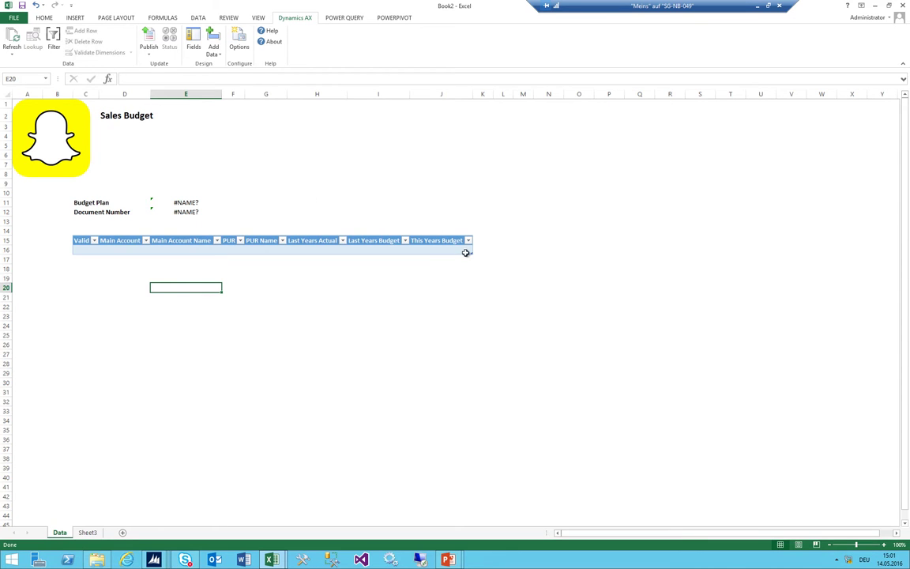
Step: Point Excel's Save As at the SalesBudget folder under budgetplanning, then switch to Dynamics AX
left_click(14, 17)
left_click(22, 114)
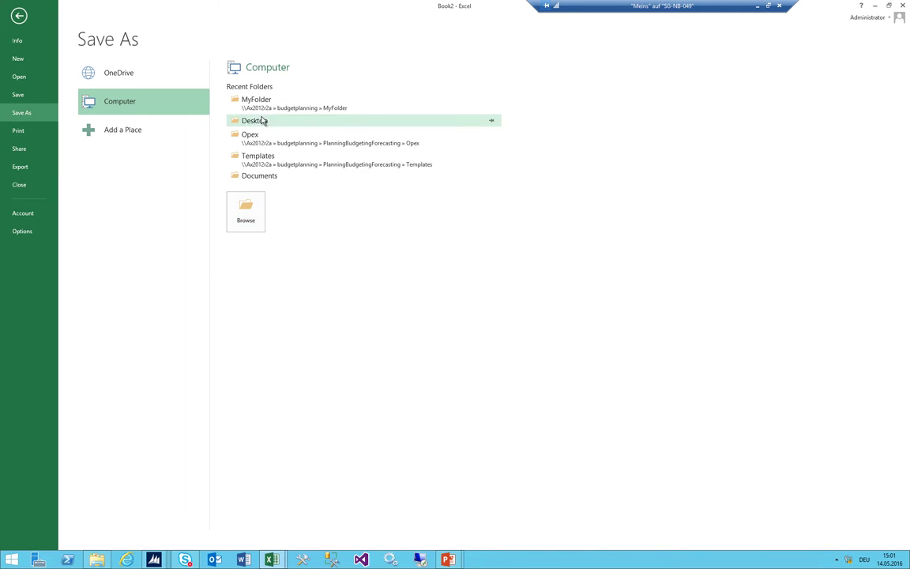
left_click(264, 106)
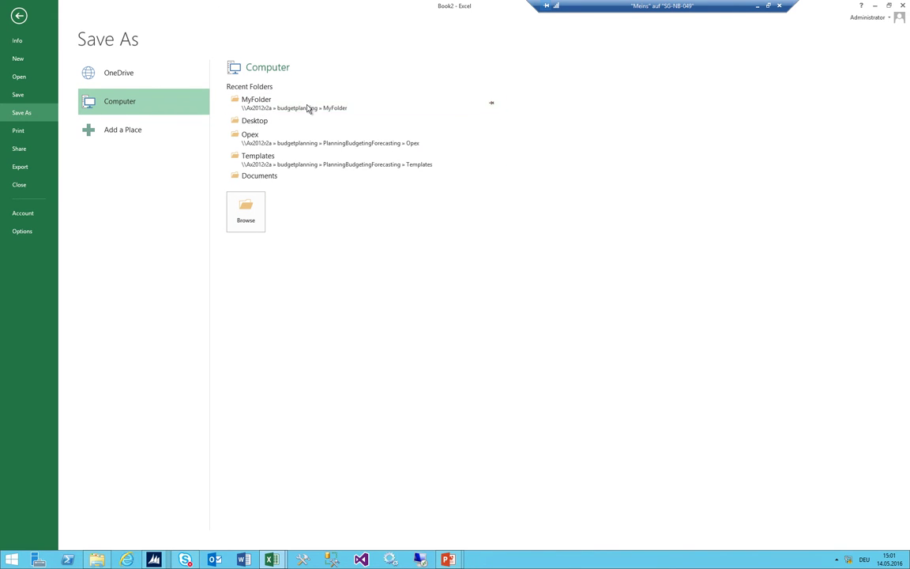
left_click(476, 135)
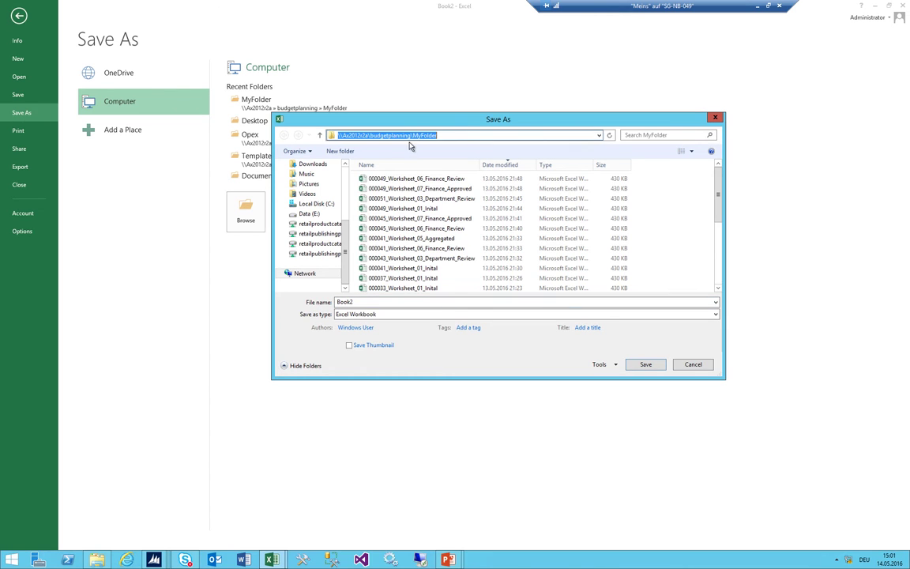
left_click(419, 188)
left_click(419, 137)
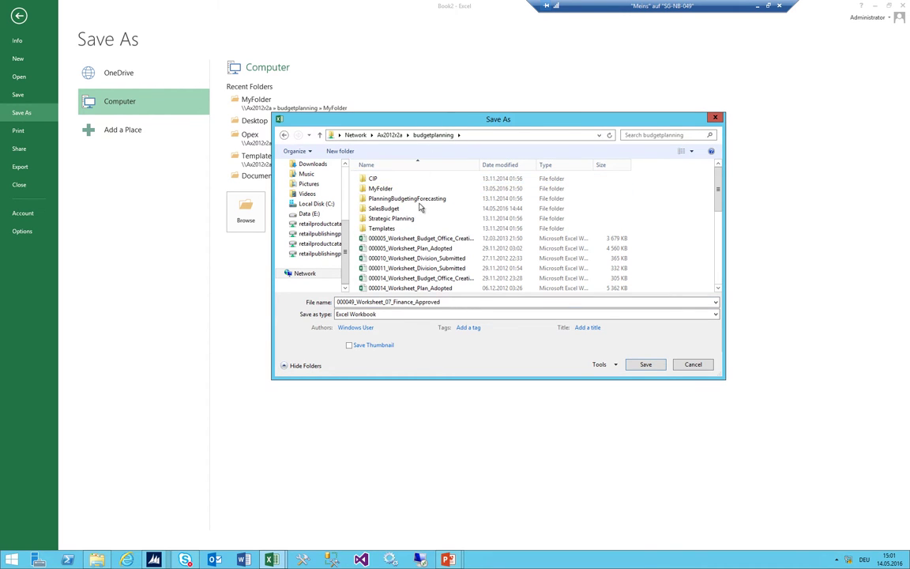
double_click(391, 209)
left_click(506, 141)
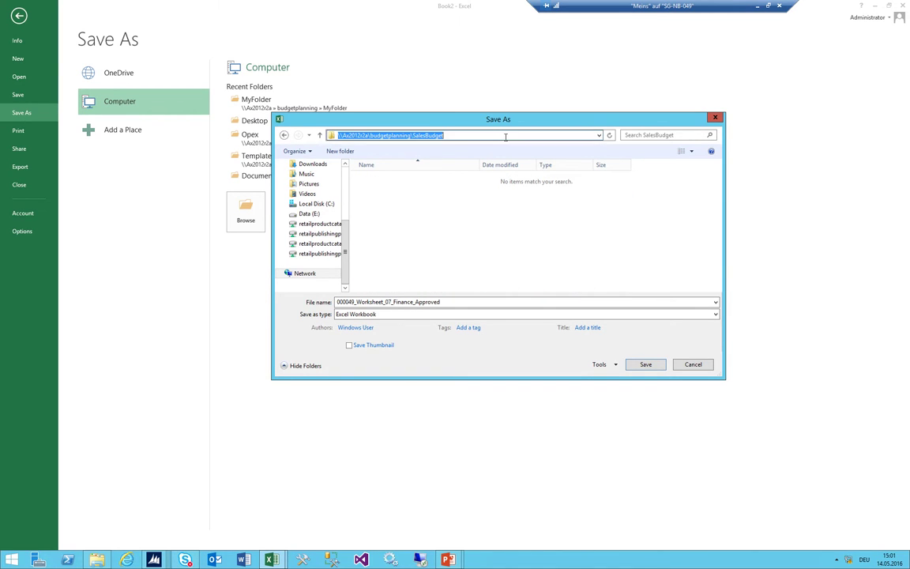
left_click(154, 560)
left_click(106, 498)
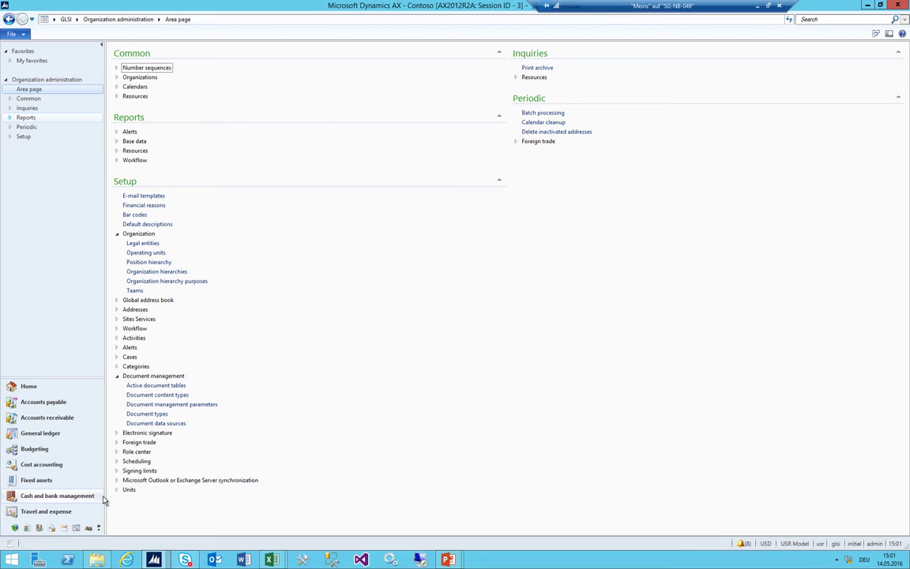
Step: Check the Folders list in Budgeting's budget planning configuration for SalesBudget
left_click(68, 19)
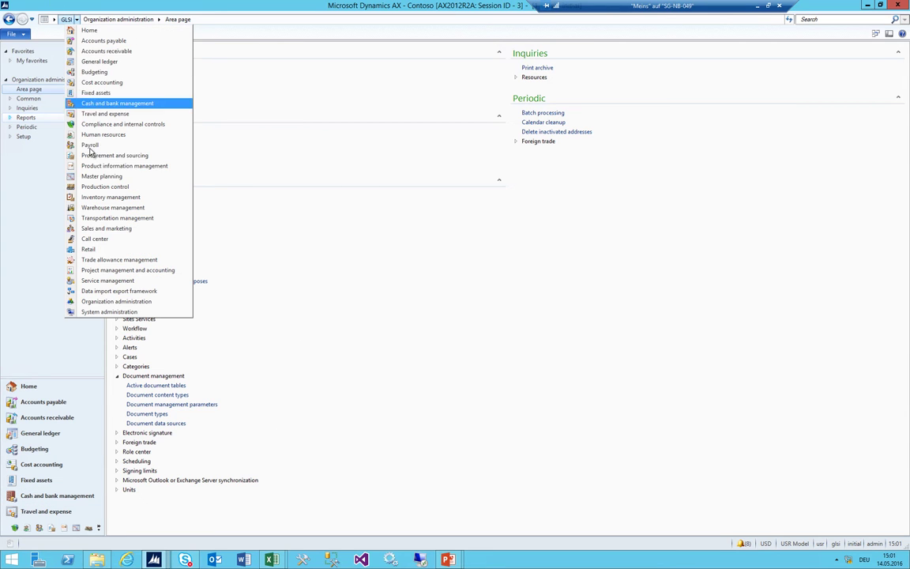
left_click(536, 154)
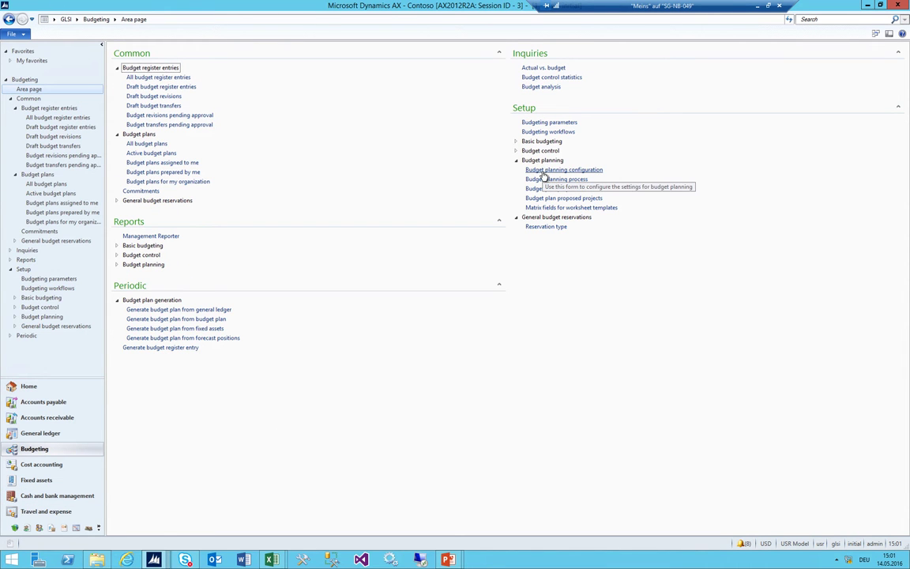
left_click(553, 170)
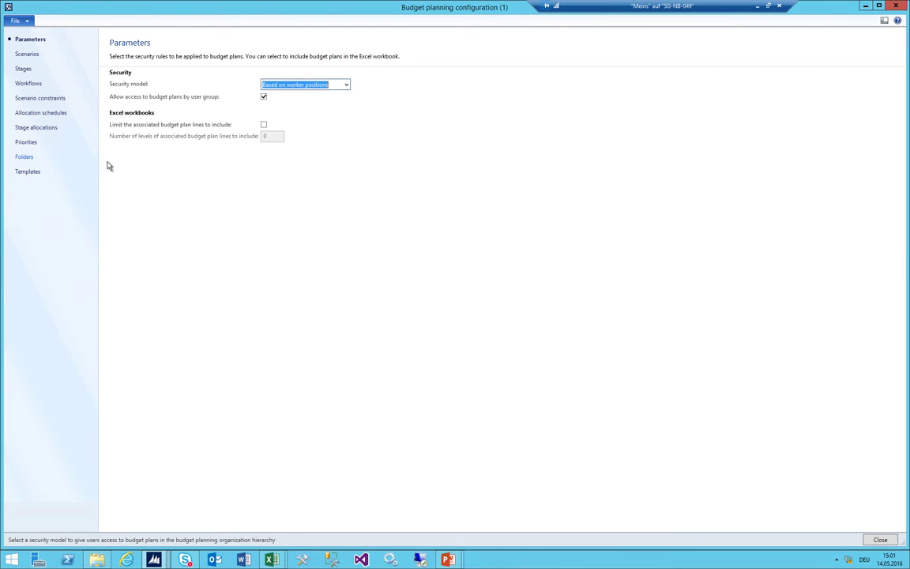
left_click(24, 157)
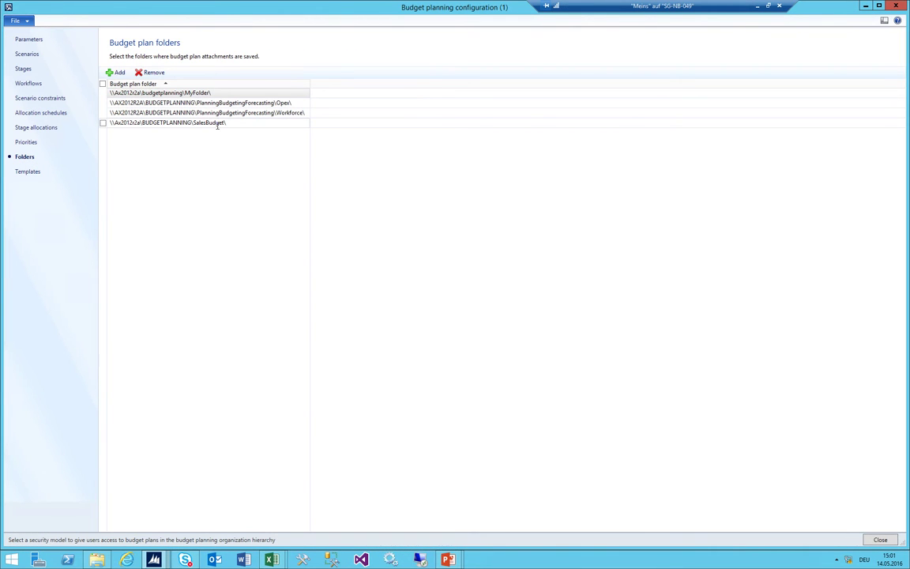
Step: Return to Excel's Save As dialog and select the existing file name
key("alt+Tab")
key("alt+Tab")
key("Tab")
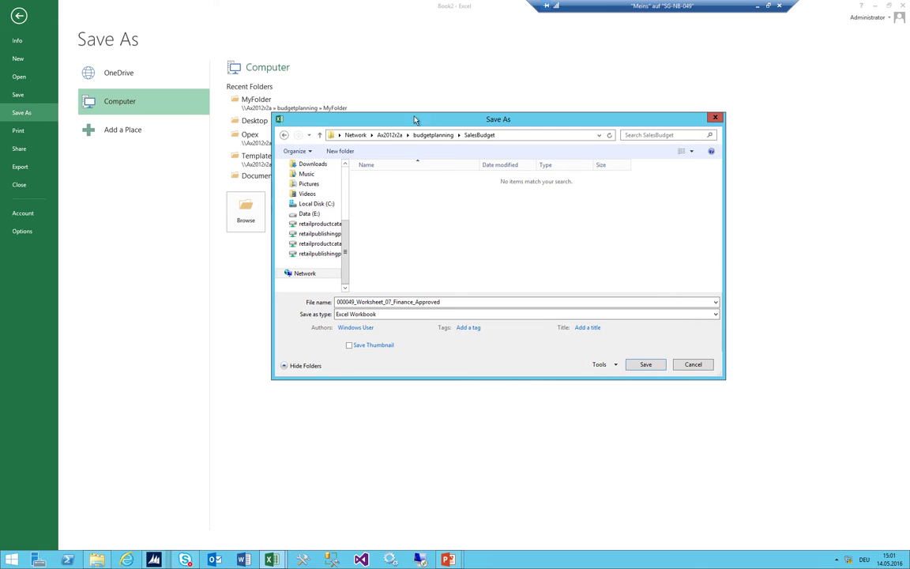
double_click(395, 302)
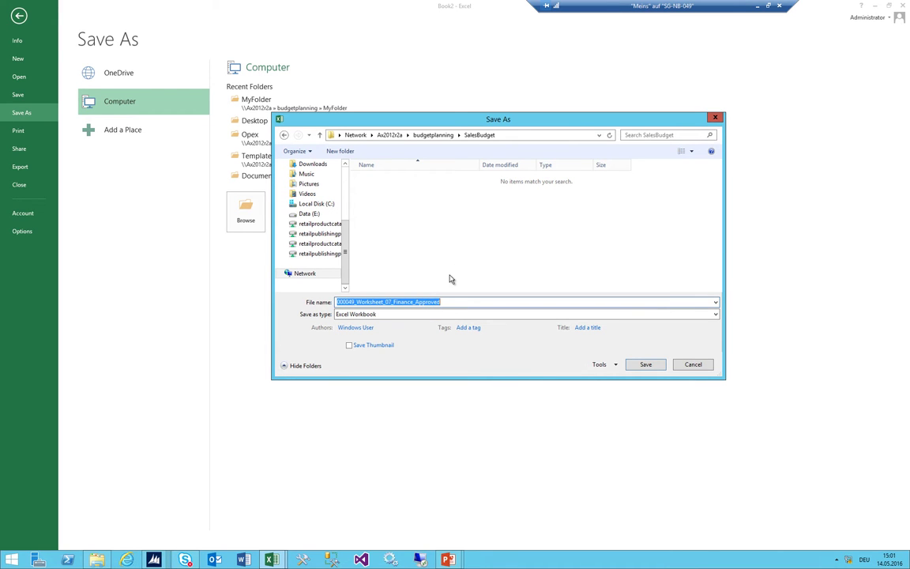
Step: Save the Sales Budget workbook as WorkTemplate in the SalesBudget folder and close Excel
type("Template")
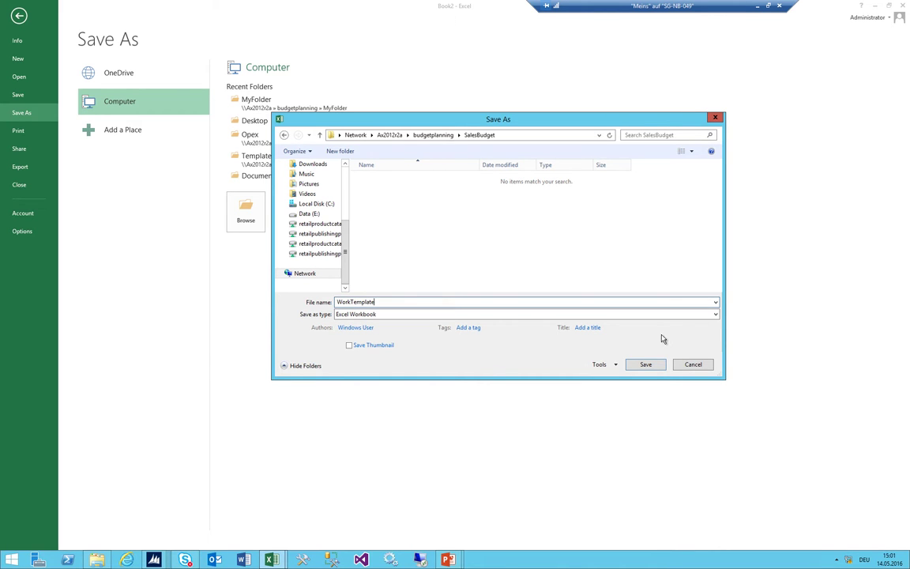
left_click(644, 365)
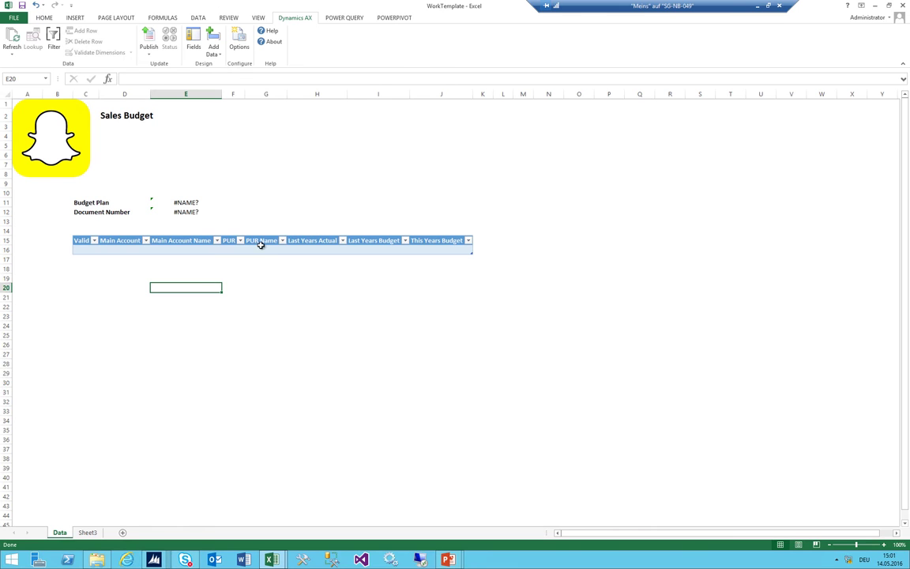
left_click(263, 279)
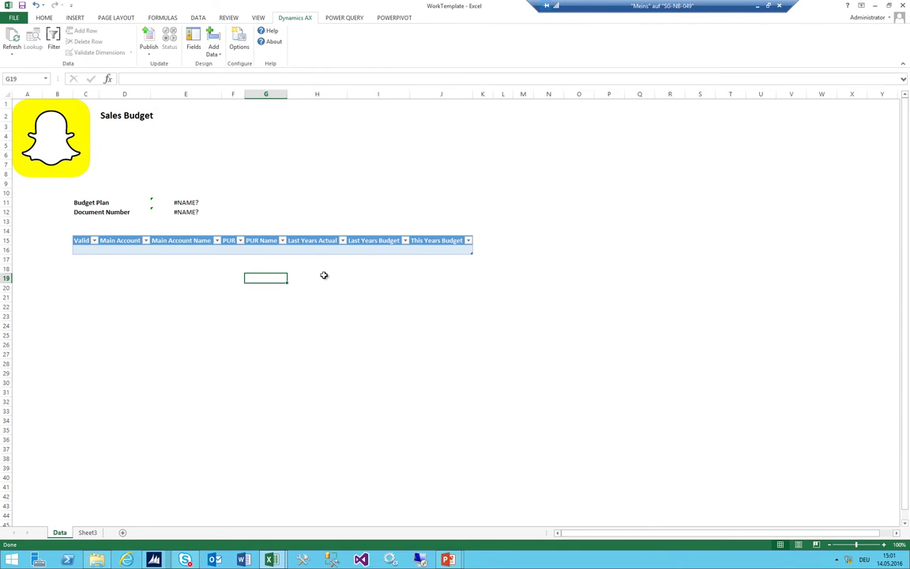
left_click(446, 278)
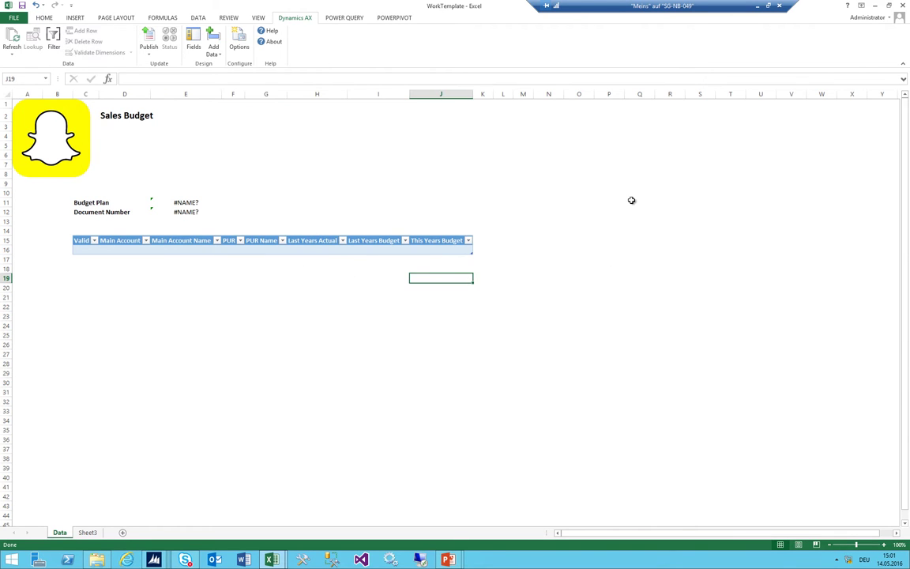
left_click(905, 6)
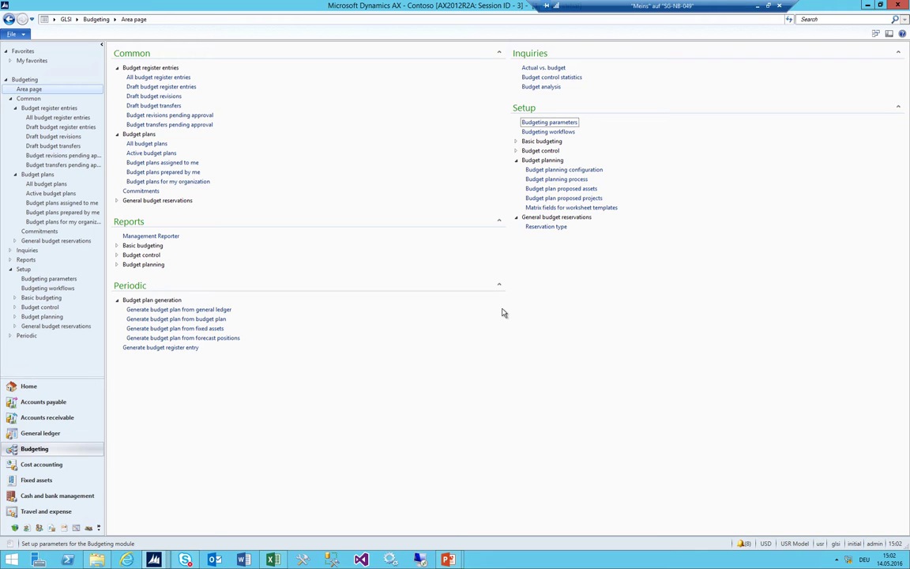
Step: Create a read-only worksheet template matrix field named LJA_T with a description
left_click(580, 209)
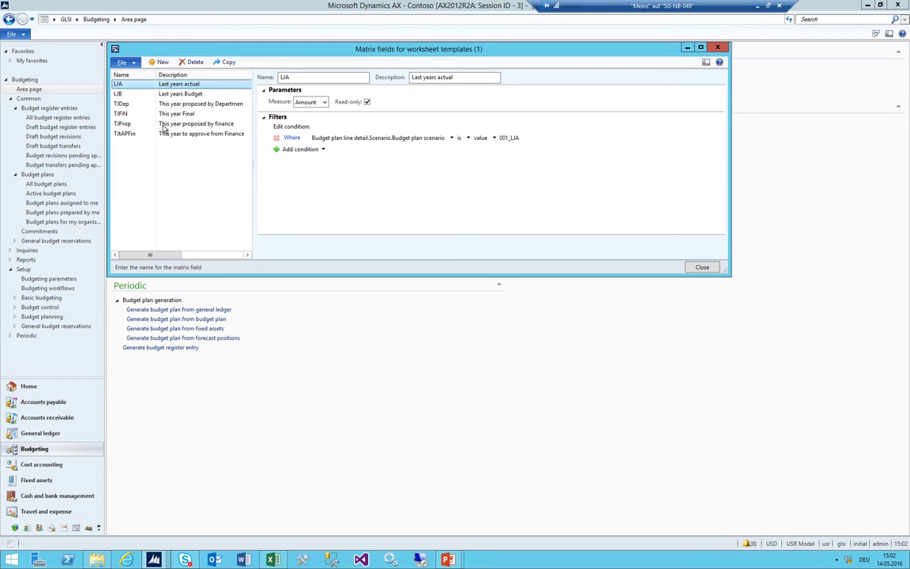
left_click(147, 135)
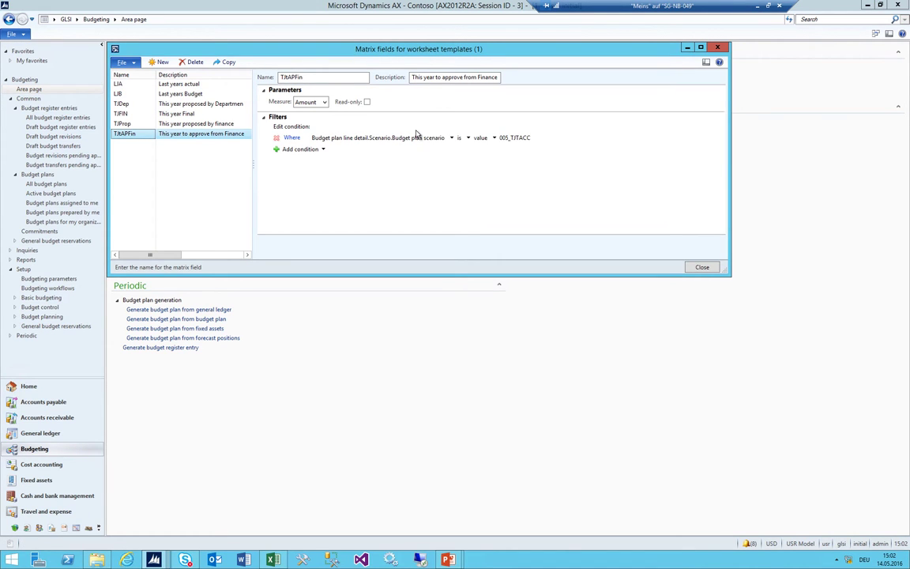
key("ctrl+n")
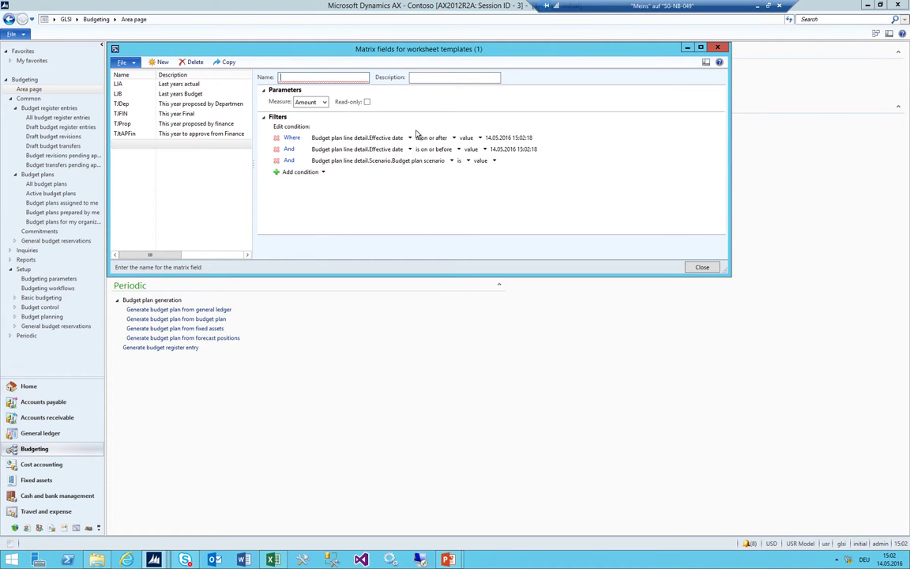
type("TJAS")
key("BackSpace")
key("BackSpace")
key("BackSpace")
type("L")
key("Tab")
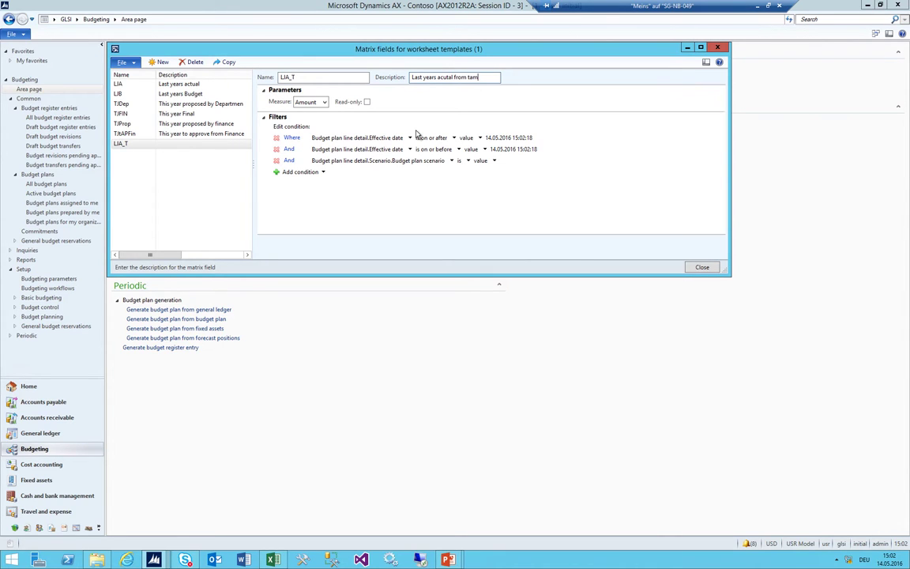
key("Tab")
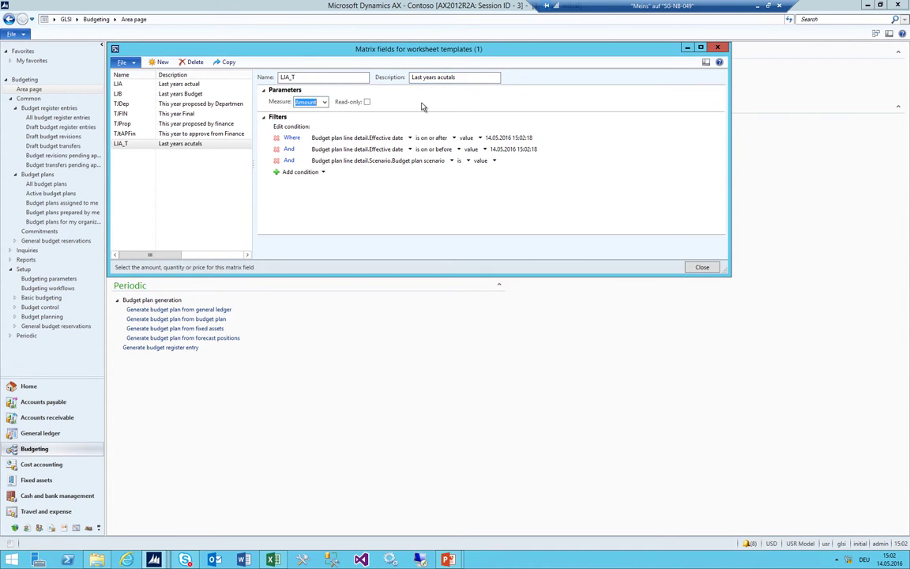
left_click(368, 102)
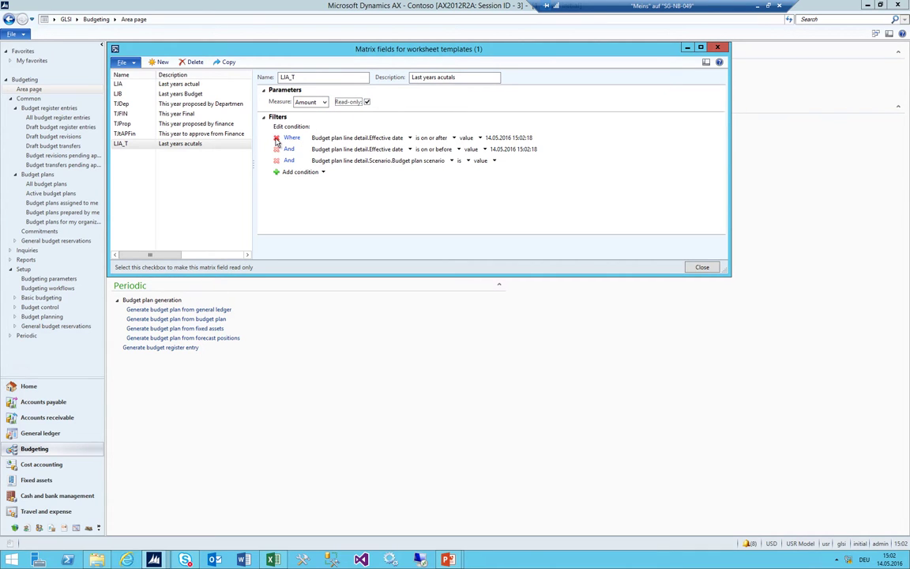
Step: Replace LJA_T's default filters with budget plan scenario is 100_LJA
left_click(277, 138)
left_click(277, 138)
left_click(277, 138)
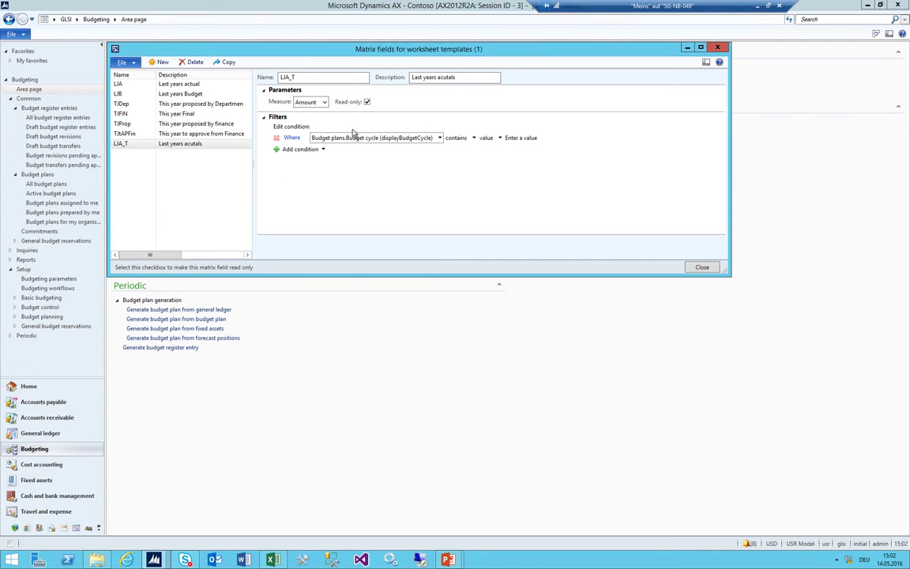
left_click(389, 139)
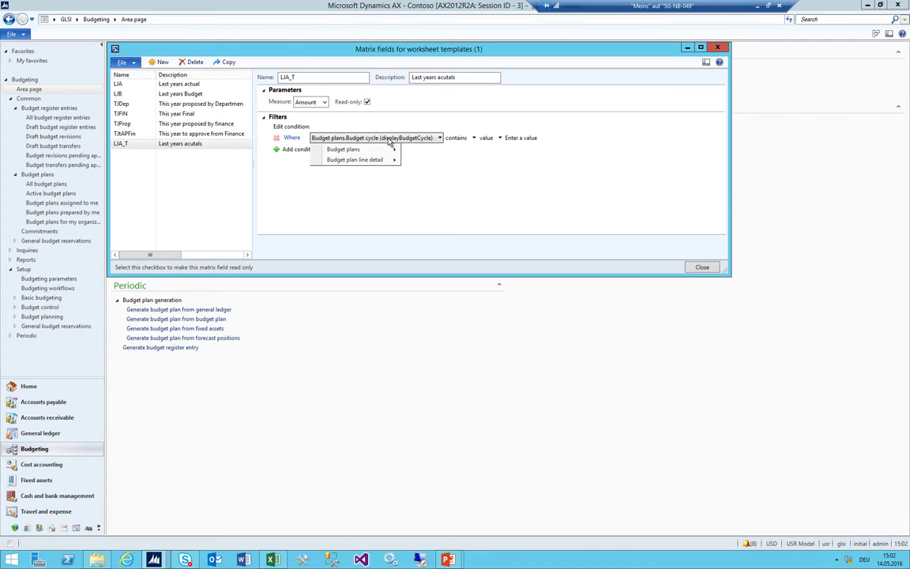
left_click(443, 156)
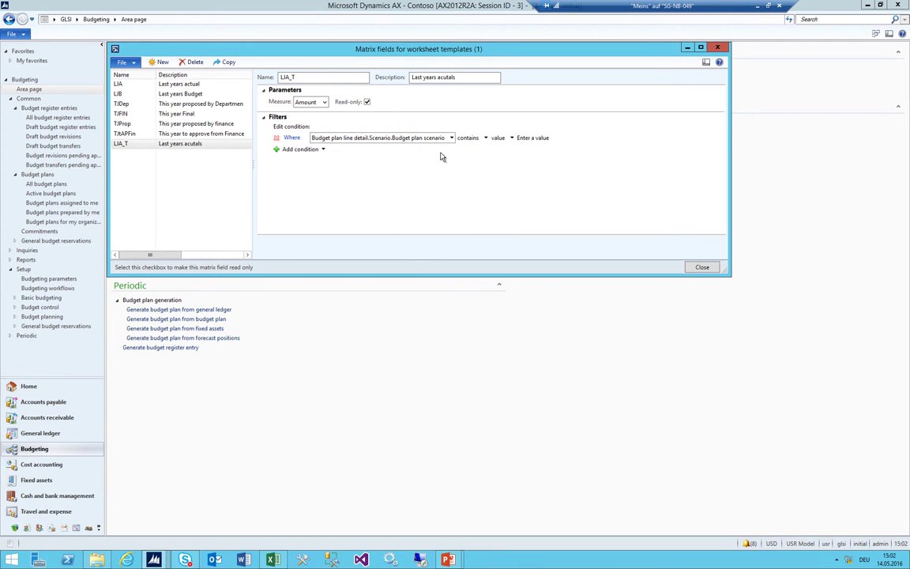
left_click(472, 139)
left_click(473, 172)
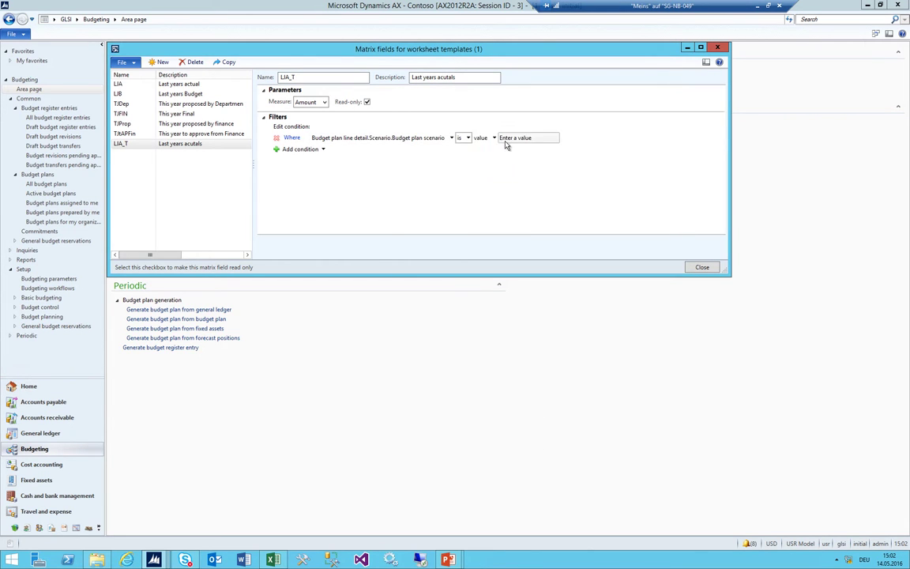
left_click(518, 138)
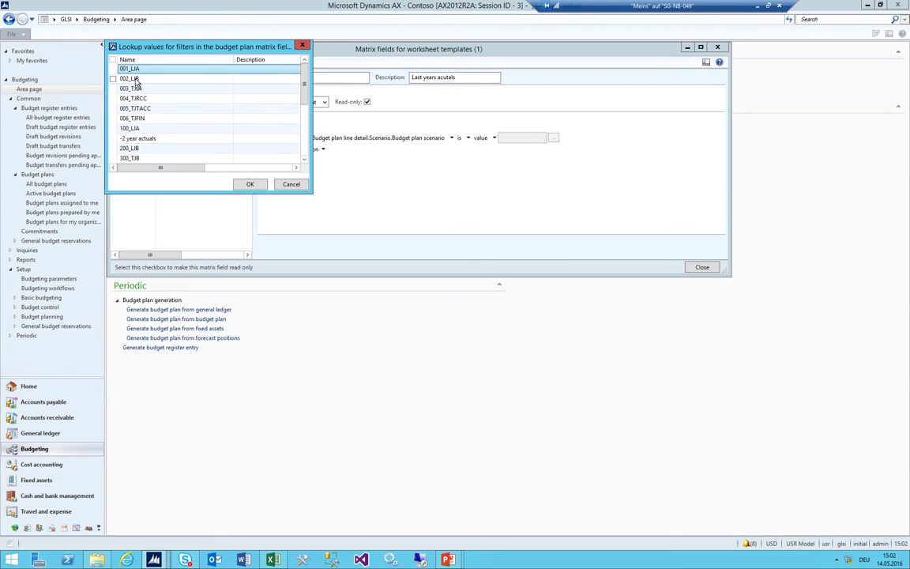
double_click(132, 128)
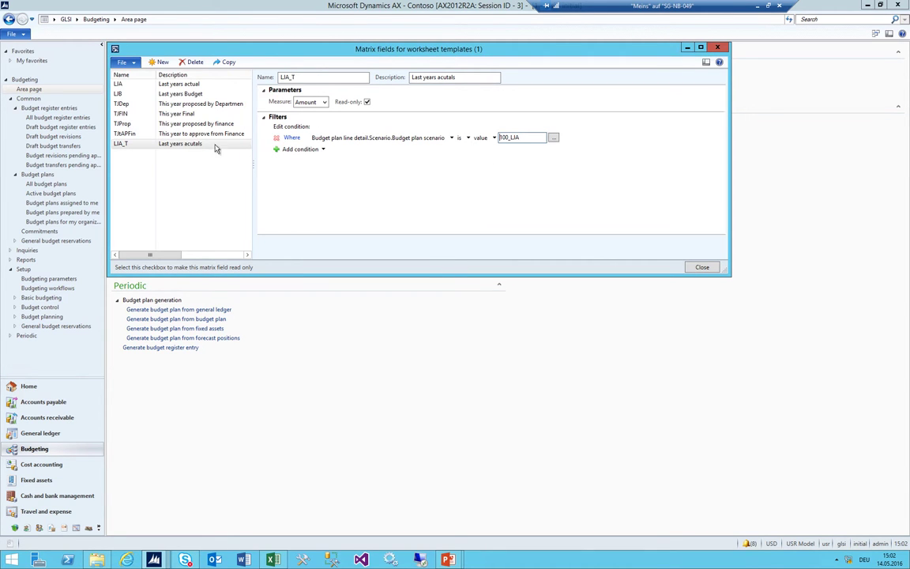
left_click(161, 62)
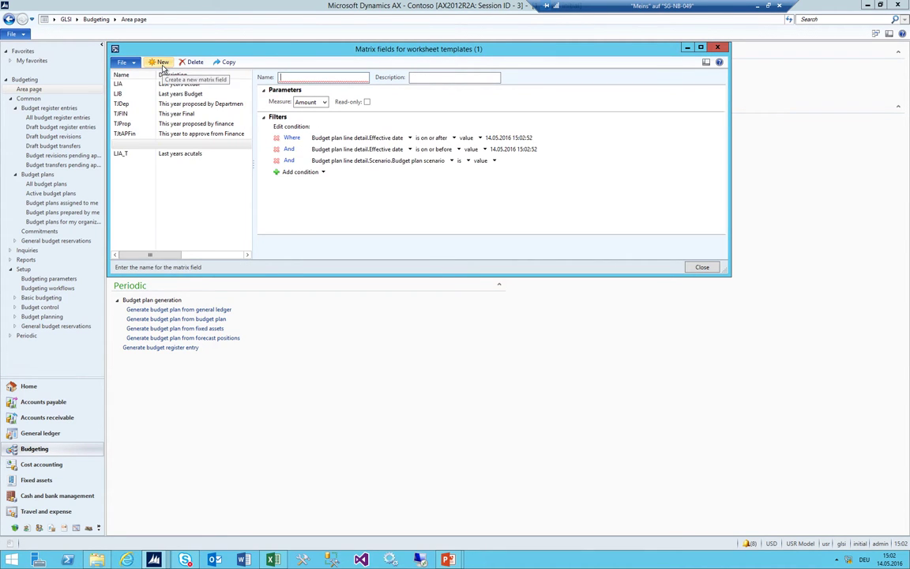
Step: Add a read-only matrix field LJB_T described as 'Last years Budget'
type("L")
type("JB_T")
key("Tab")
type("Last ye")
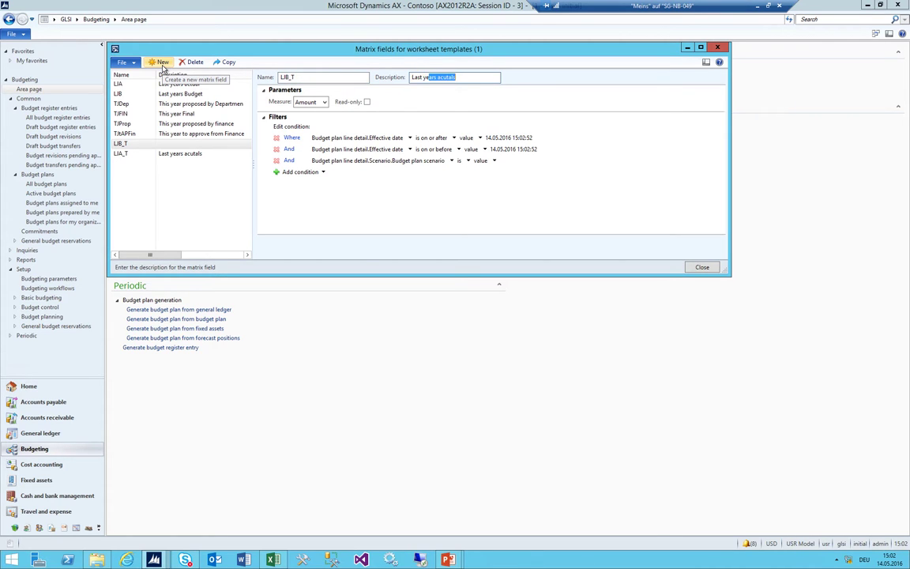
type("ars acu")
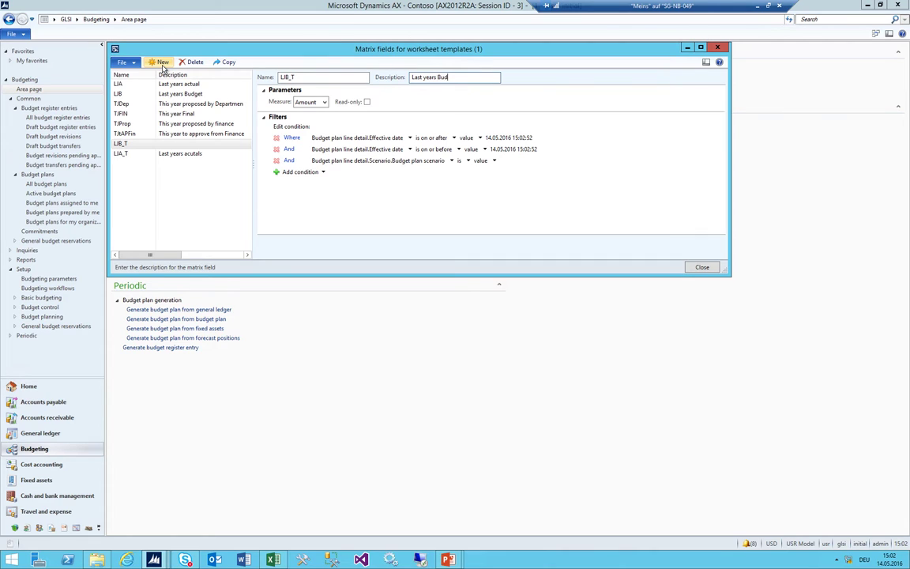
key("Tab")
key("Tab")
key("space")
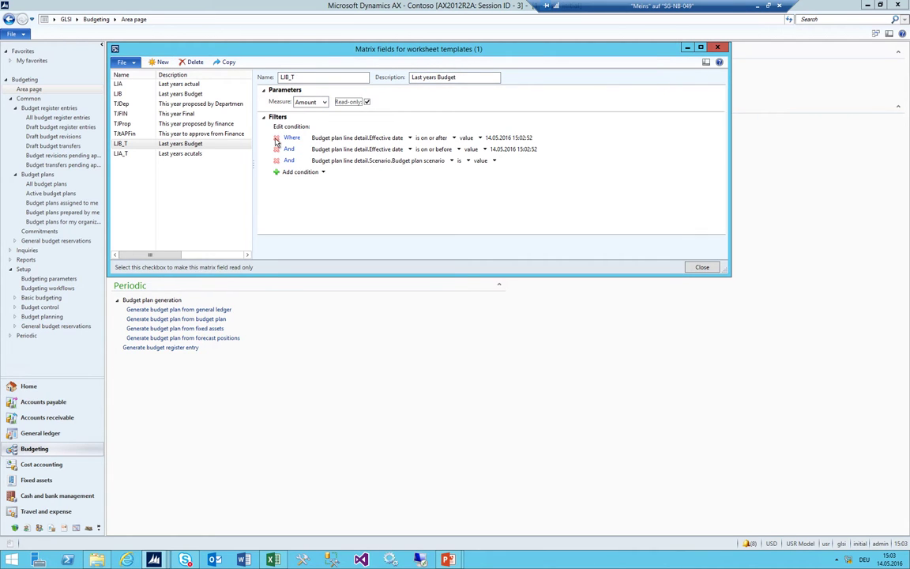
Step: Replace LJB_T's default filters with budget plan scenario is 200_LJB
left_click(278, 139)
left_click(278, 139)
left_click(278, 139)
left_click(283, 138)
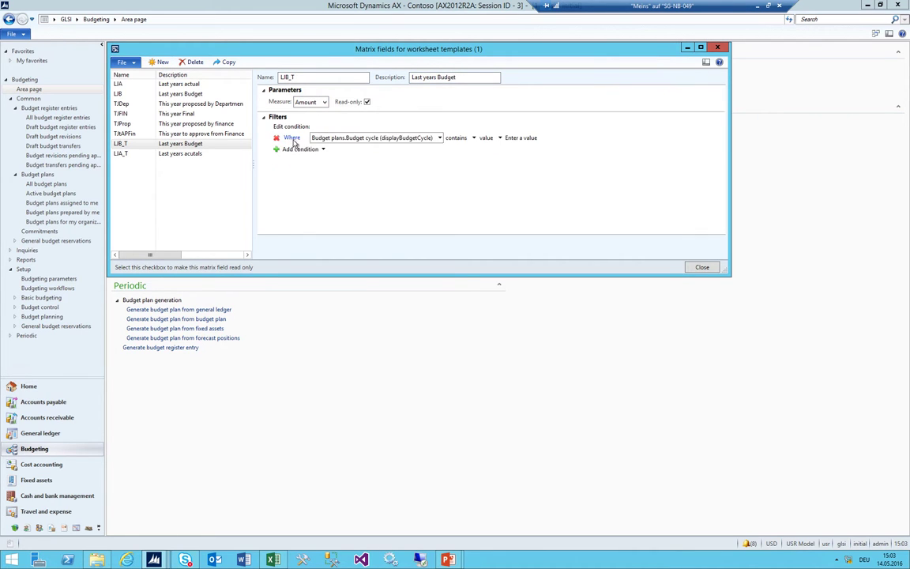
left_click(361, 139)
mouse_move(358, 160)
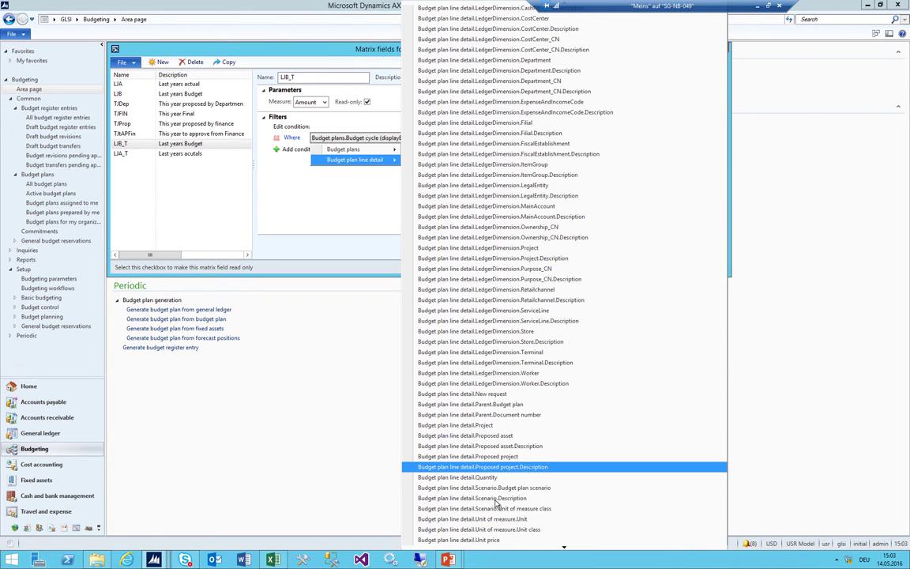
left_click(498, 487)
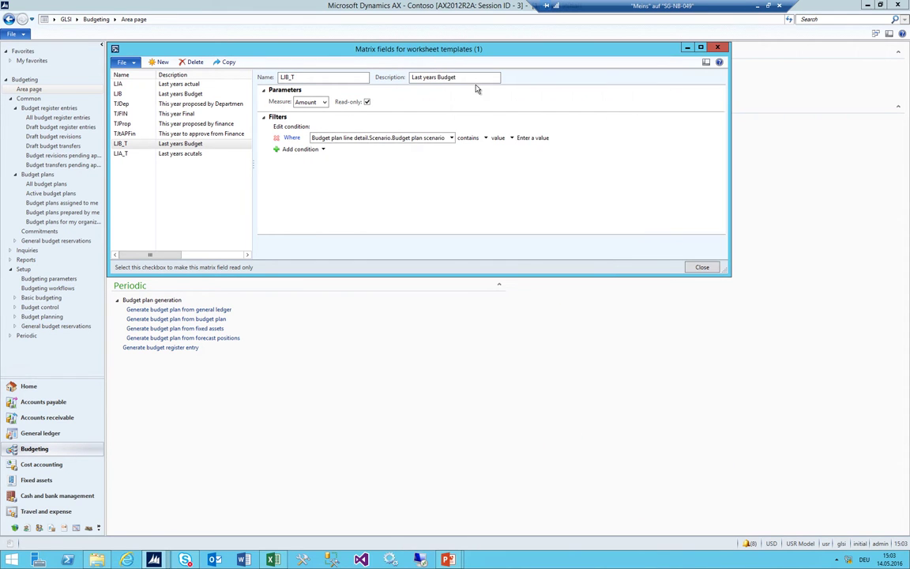
left_click(489, 140)
left_click(487, 138)
left_click(490, 160)
left_click(543, 139)
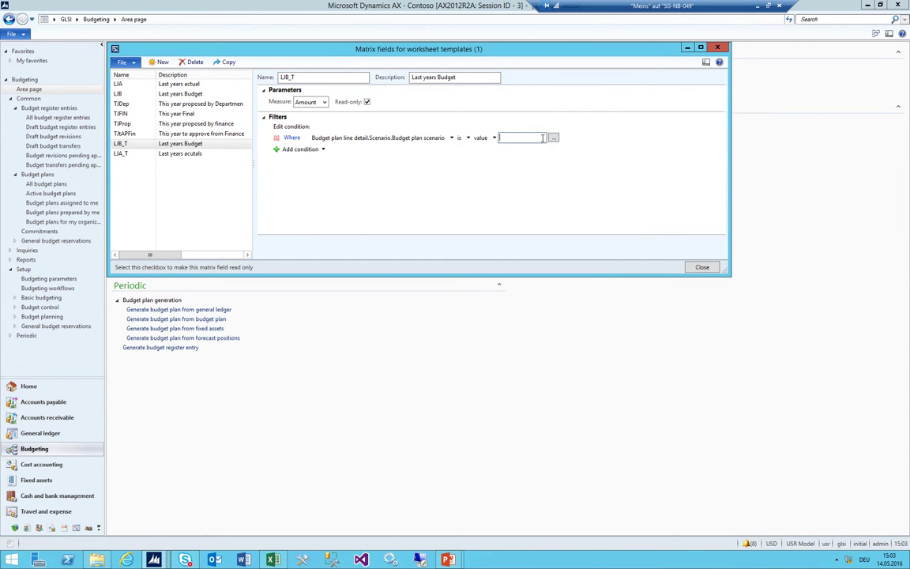
left_click(551, 137)
scroll(170, 134, "down", 3)
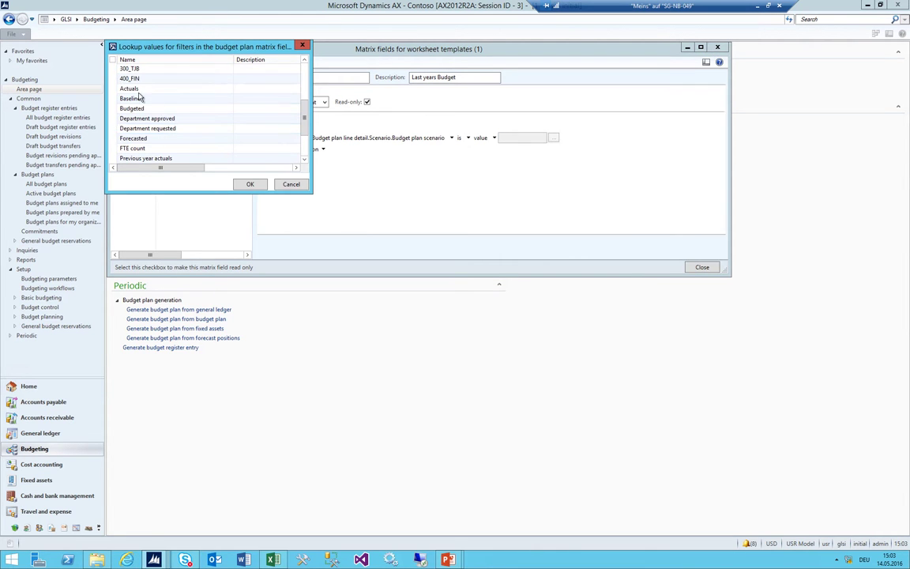
scroll(135, 79, "up", 2)
left_click(130, 118)
left_click(250, 184)
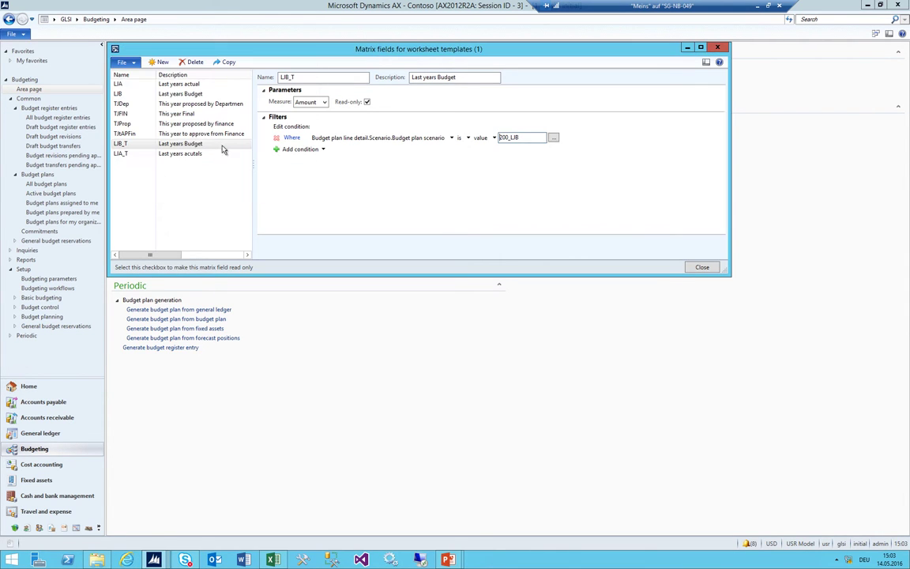
left_click(159, 62)
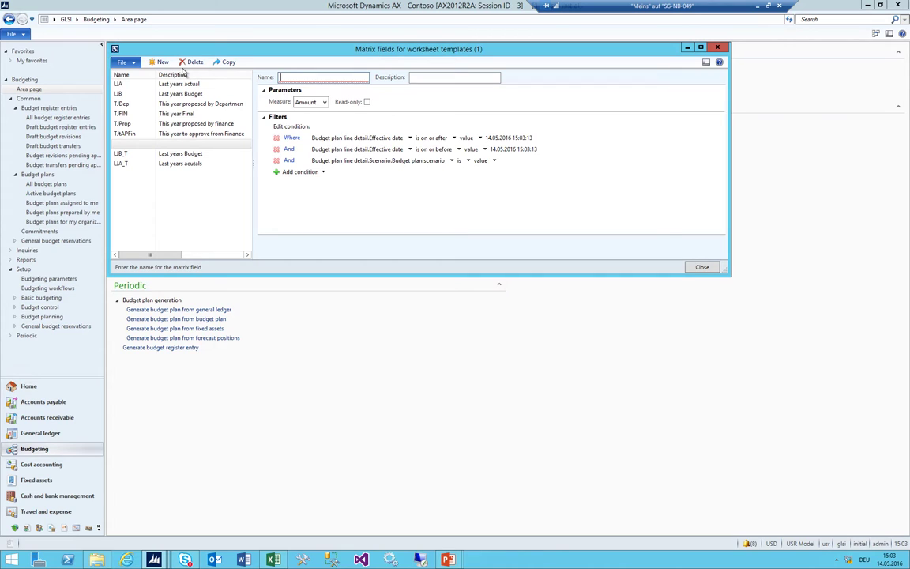
Step: Add matrix field TJB_T with the description 'This years Budget'
type("TJB_T")
key("Tab")
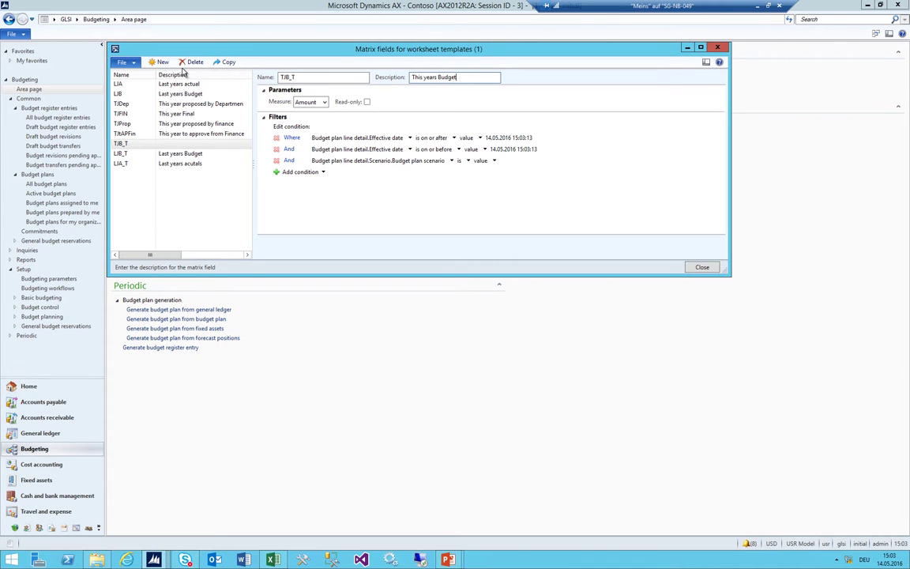
key("Tab")
Step: Replace TJB_T's default filters with a budget plan scenario 'begins with' condition
left_click(276, 137)
left_click(276, 137)
left_click(276, 137)
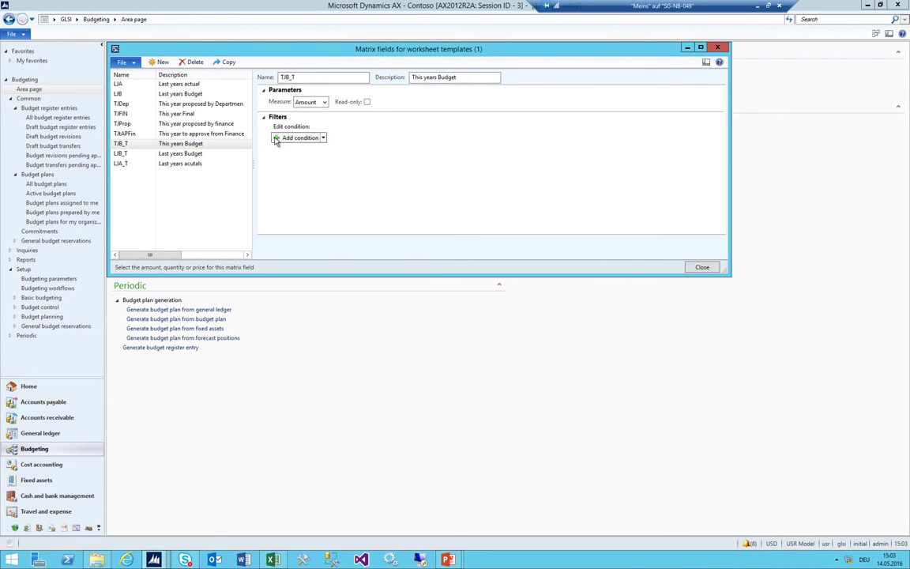
left_click(276, 140)
left_click(349, 139)
mouse_move(349, 150)
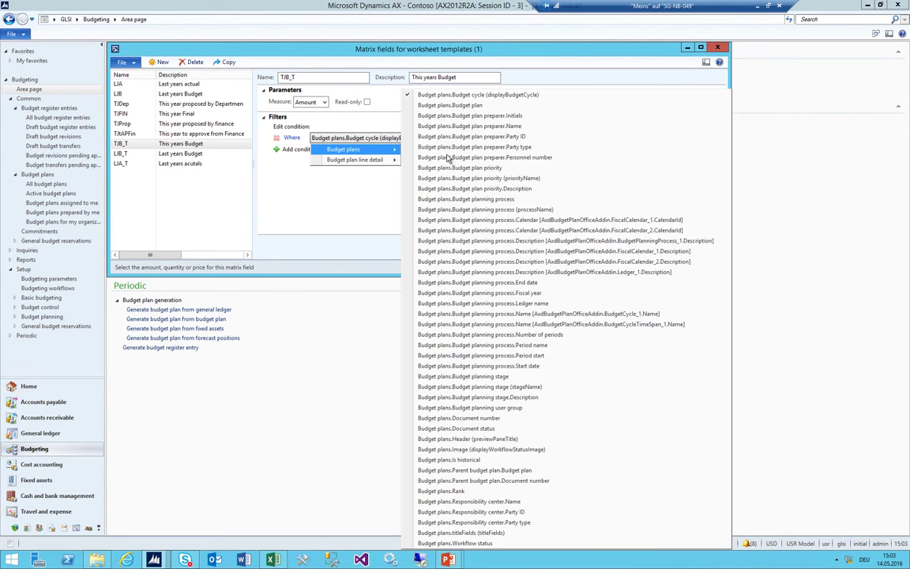
mouse_move(316, 159)
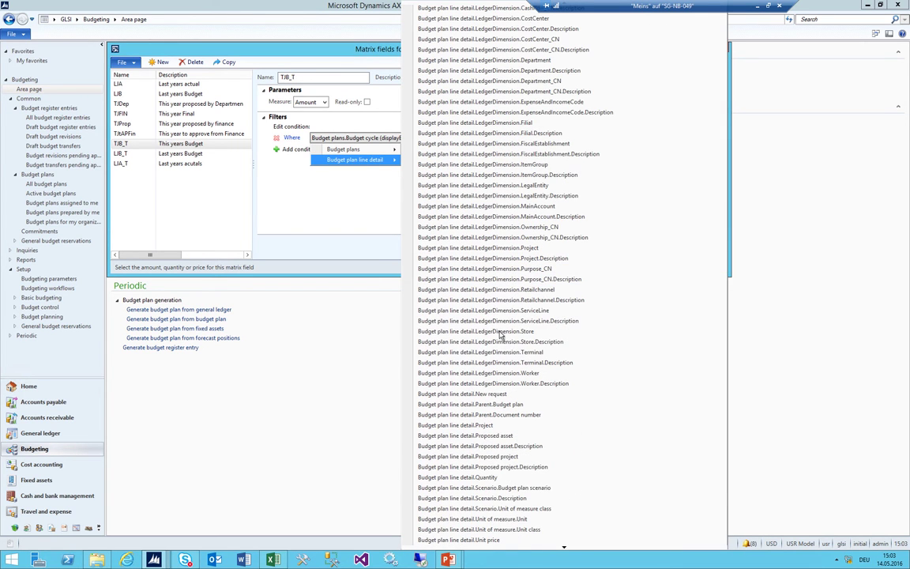
left_click(484, 488)
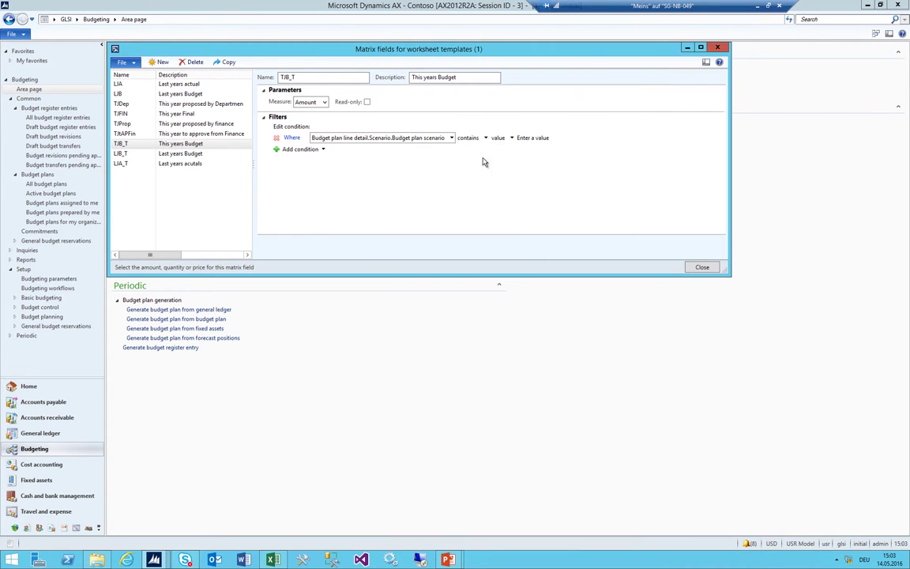
left_click(468, 137)
left_click(473, 155)
left_click(543, 138)
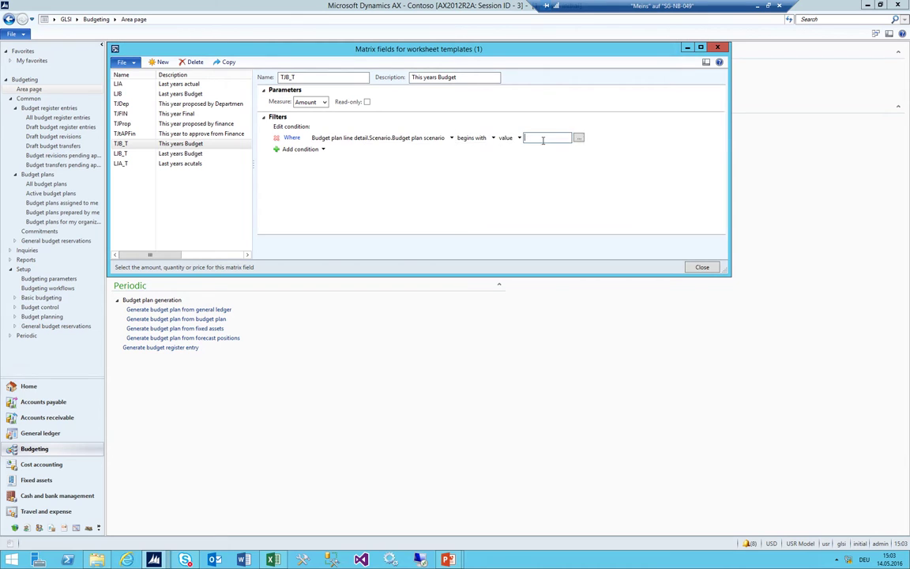
left_click(578, 138)
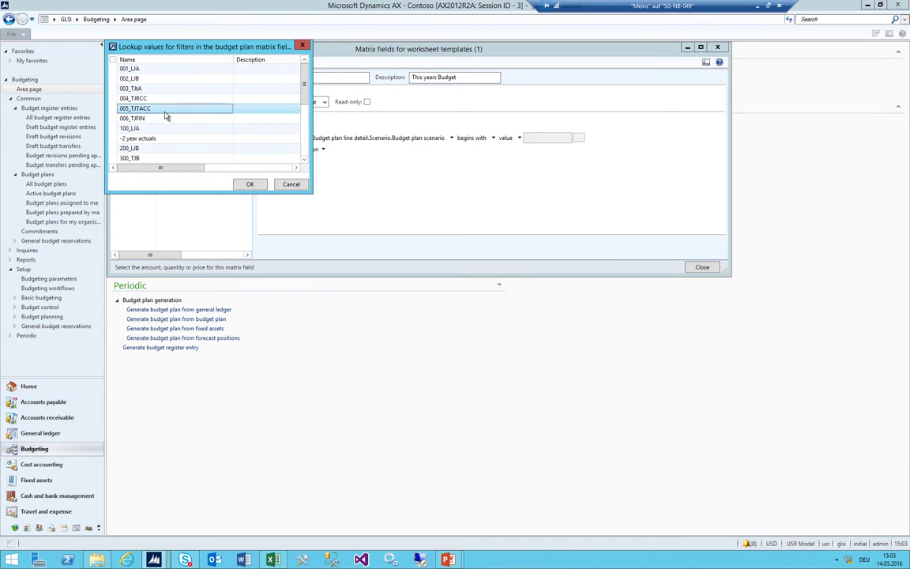
scroll(162, 123, "down", 1)
Step: Set TJB_T's scenario to 300_TJB, then add TJFIN_T described as 'This years Final'
double_click(142, 98)
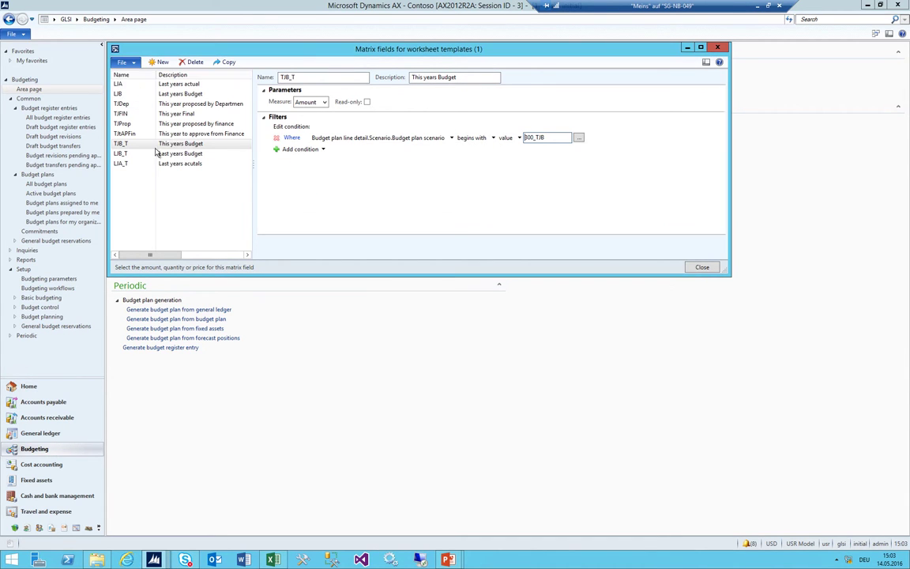
left_click(162, 62)
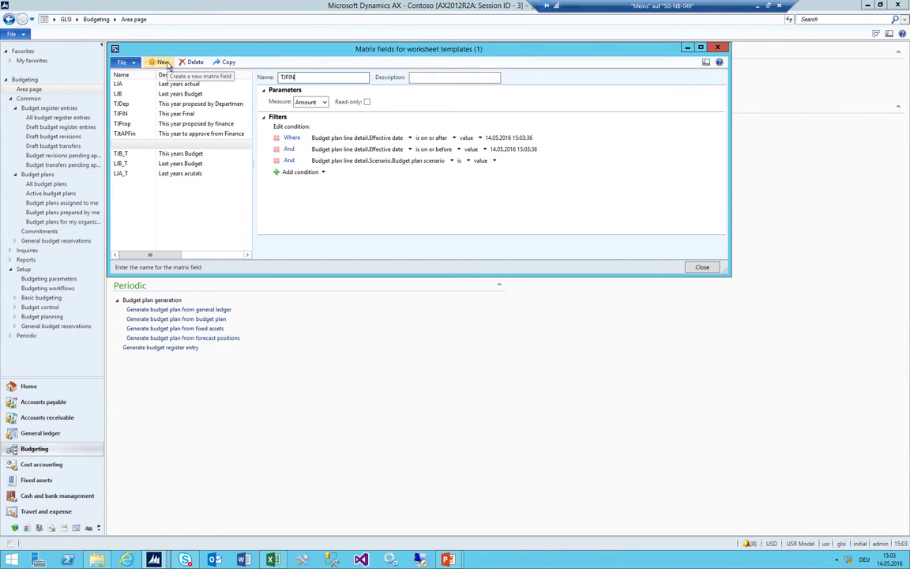
type("TJFIN_T")
key("Tab")
type("Th")
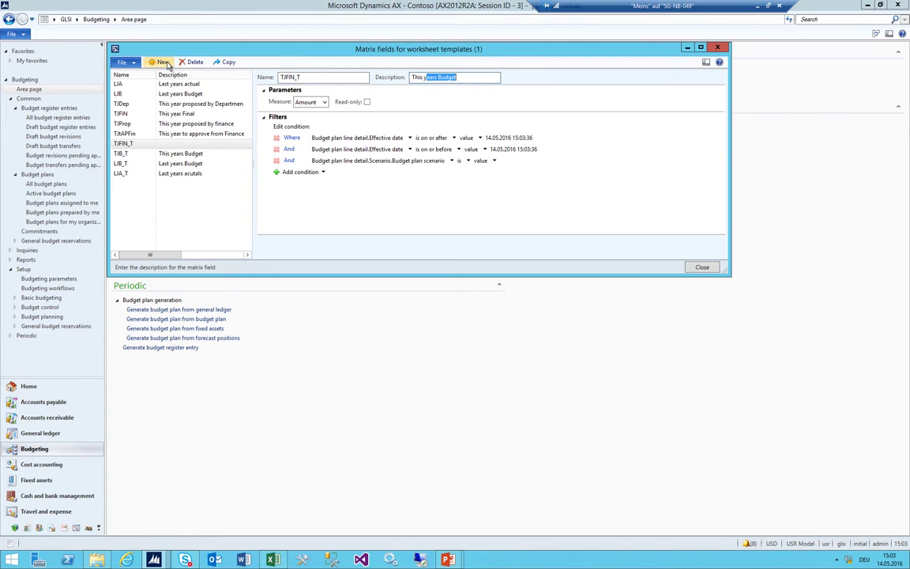
type("is years Final")
key("Tab")
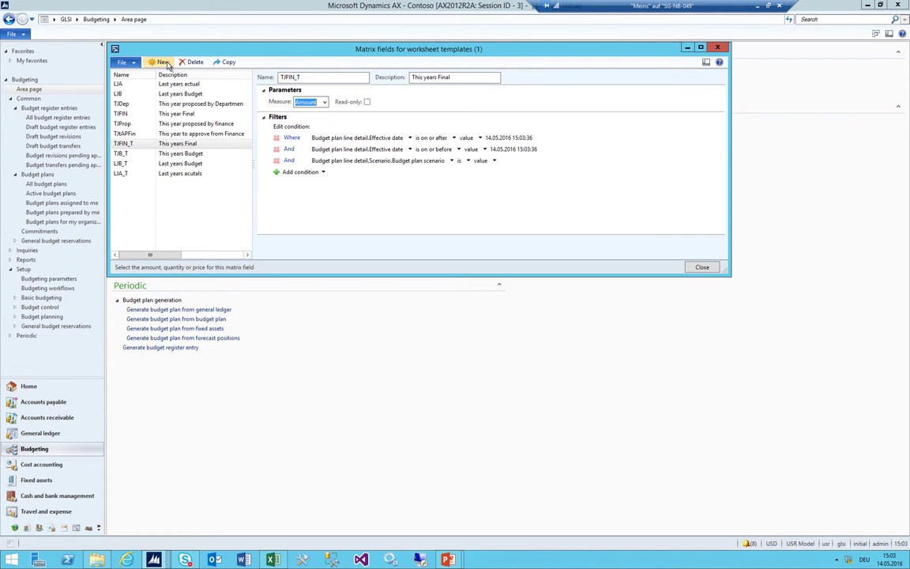
Step: Replace TJFIN_T's default filters with budget plan scenario is 400_FIN
left_click(276, 137)
left_click(276, 138)
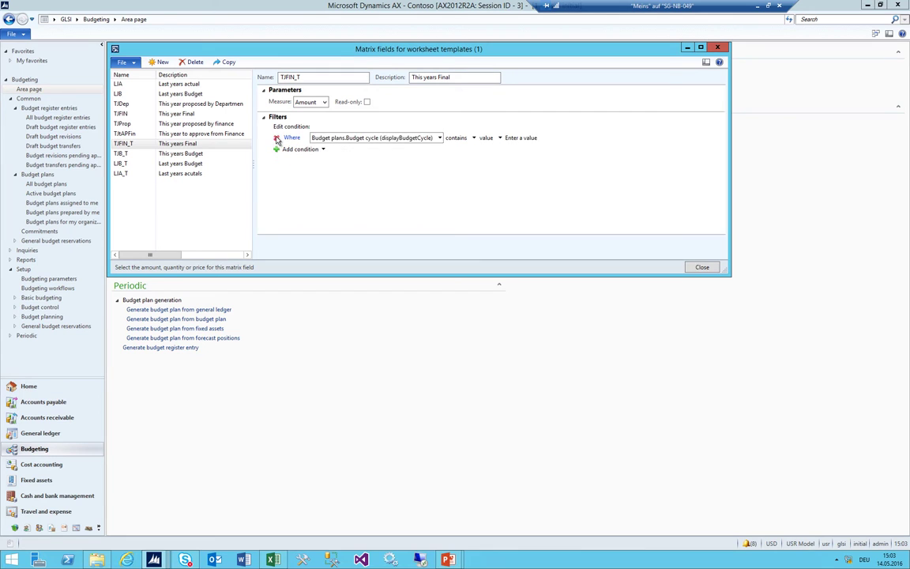
left_click(380, 138)
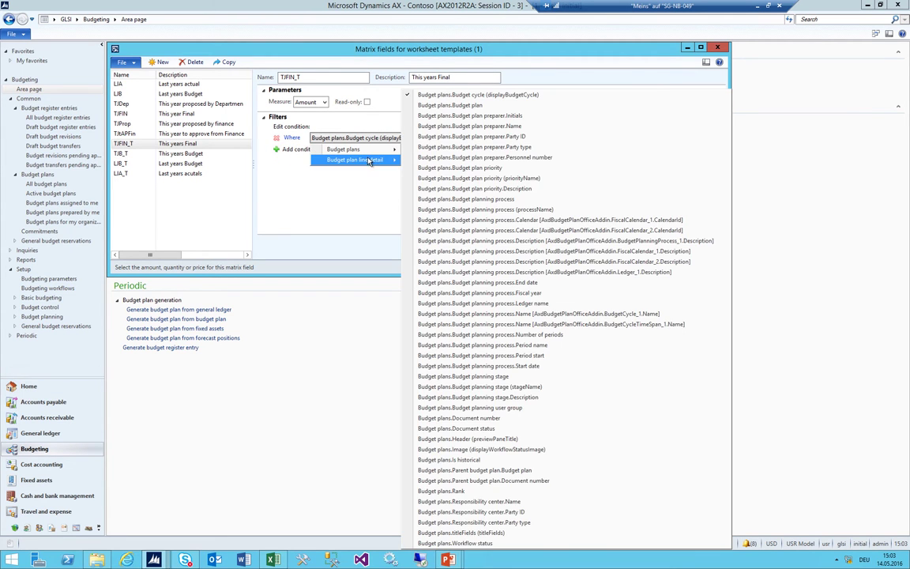
mouse_move(369, 160)
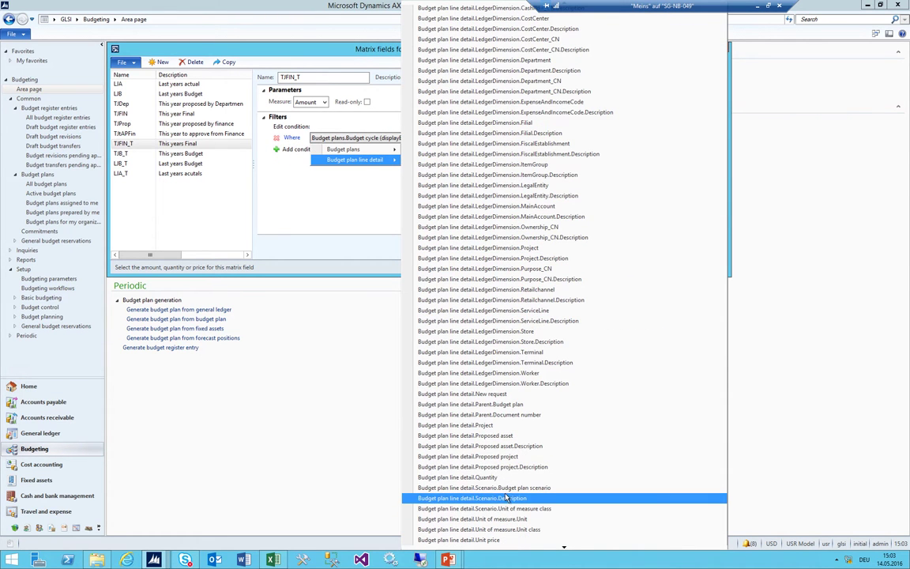
left_click(506, 487)
left_click(471, 137)
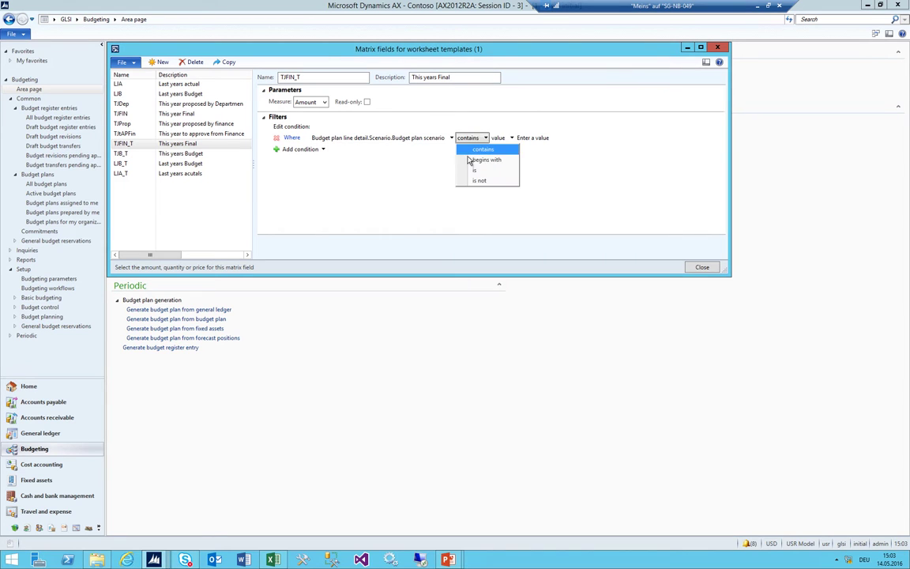
left_click(475, 170)
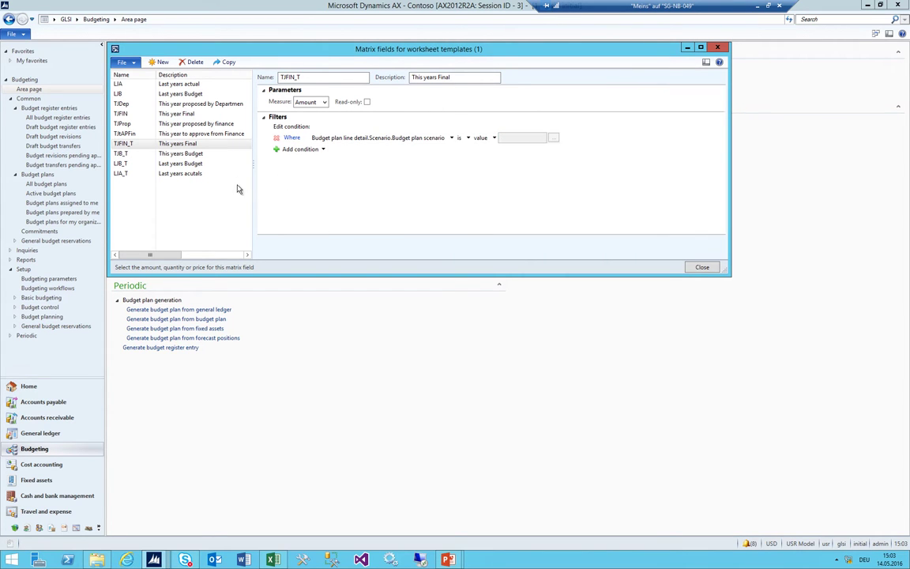
scroll(158, 111, "down", 1)
left_click(134, 139)
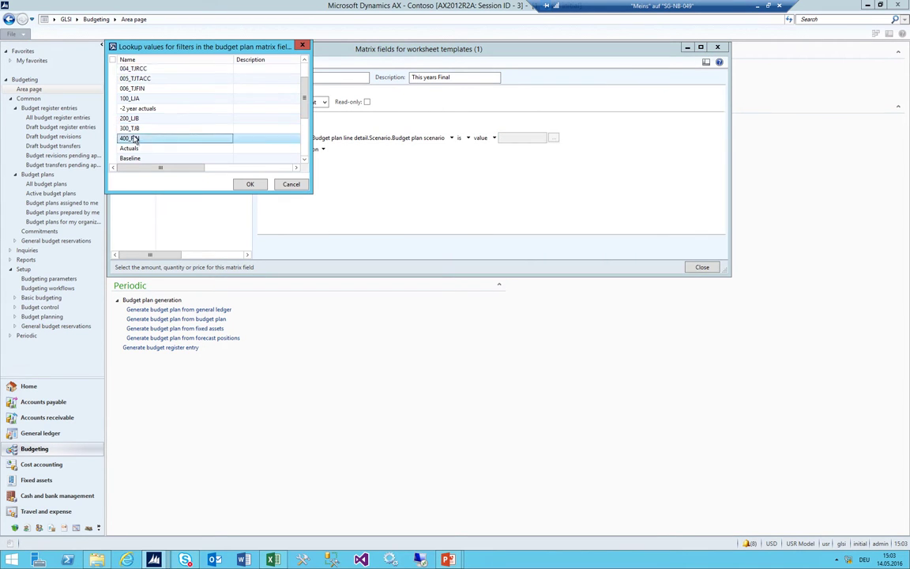
double_click(134, 139)
Step: Review the This year proposed by finance field, then close the matrix fields form
left_click(169, 125)
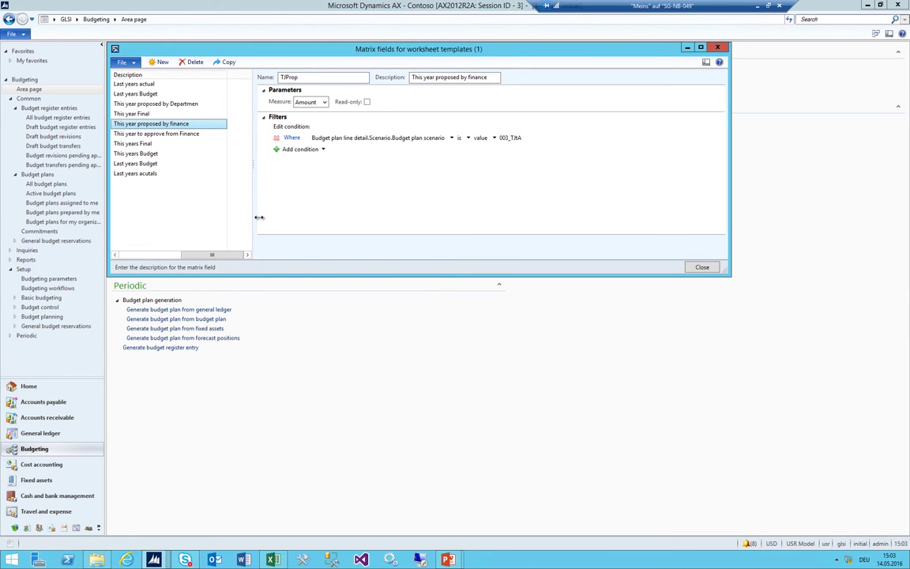
key("Escape")
left_click(577, 169)
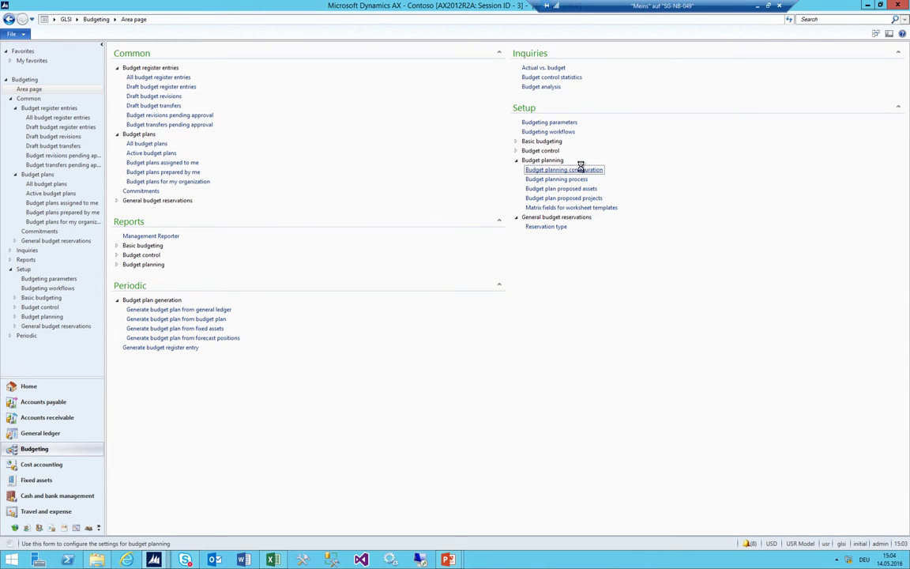
Step: Launch the worksheet template wizard and name the template Wizard_SalesBUdget
left_click(23, 174)
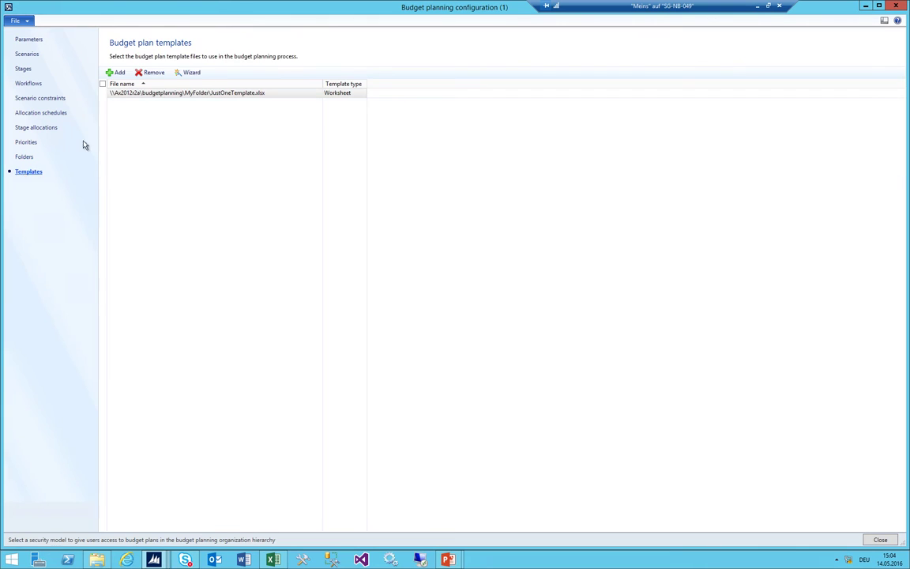
left_click(175, 70)
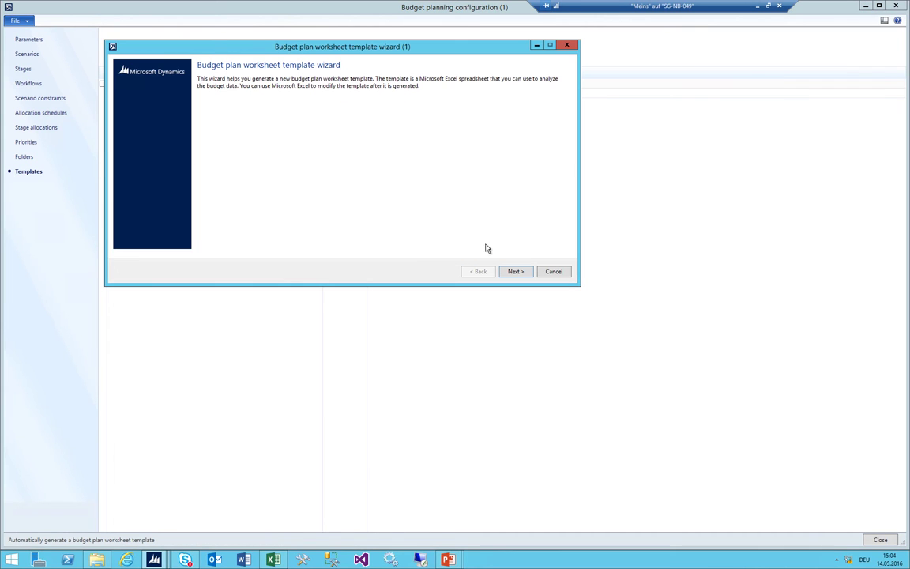
left_click(514, 271)
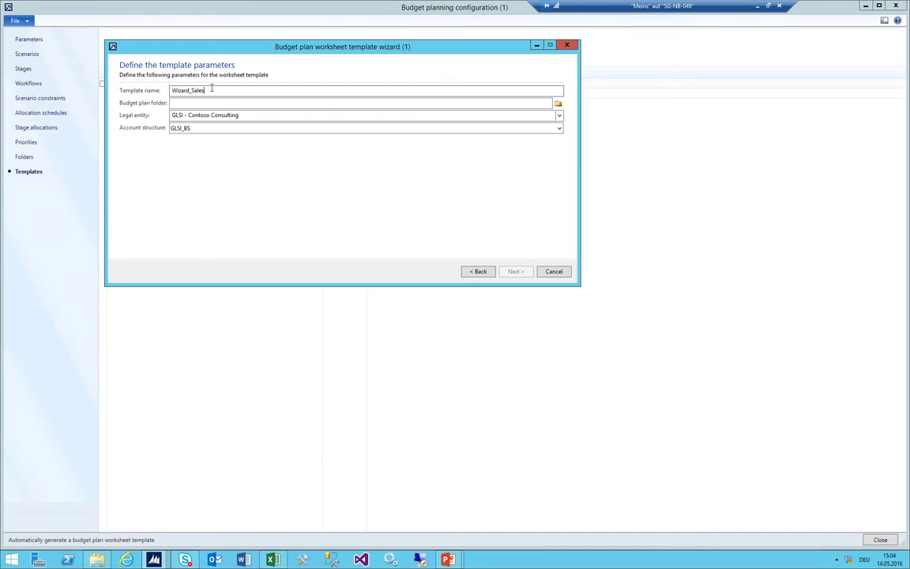
type("get")
key("Tab")
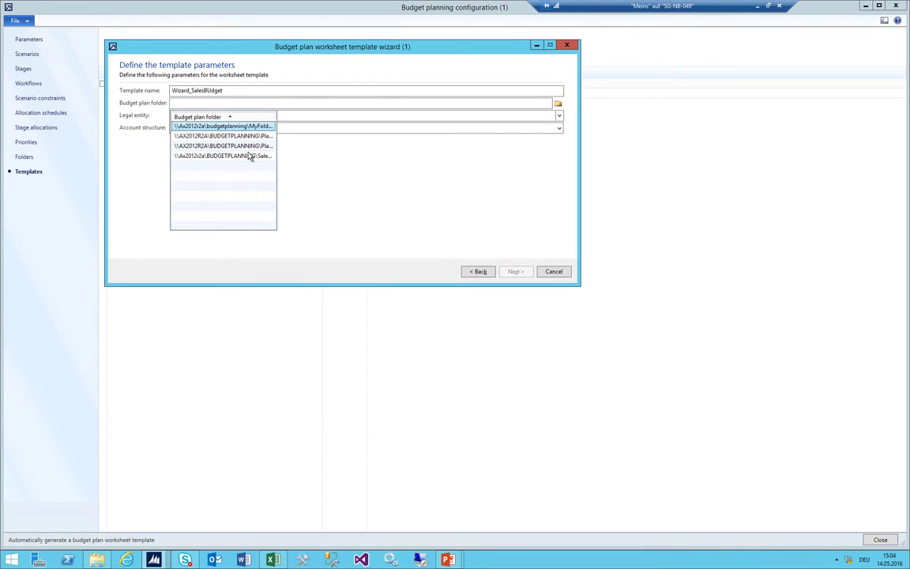
Step: Choose the SalesBudget folder and the GLSI_CM account structure for the template
left_click(250, 156)
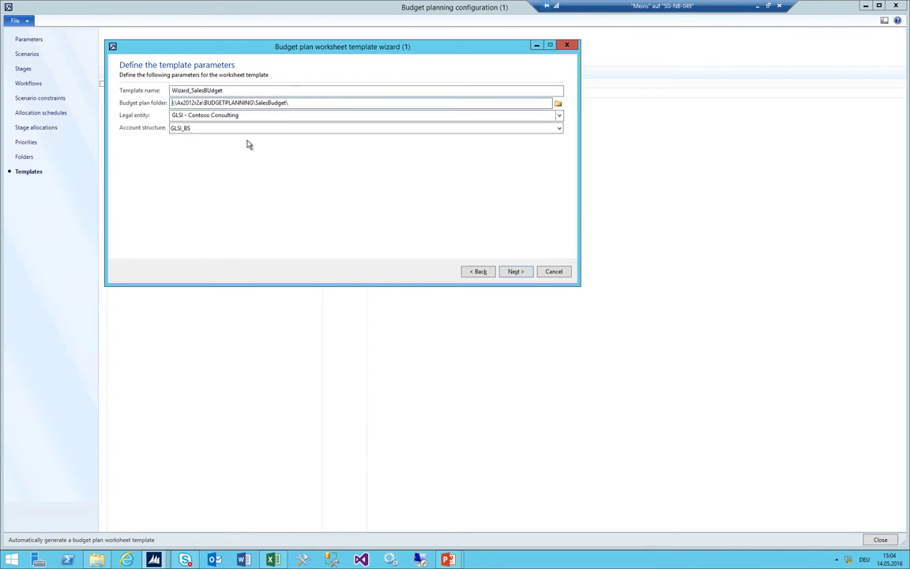
left_click(558, 103)
key("Escape")
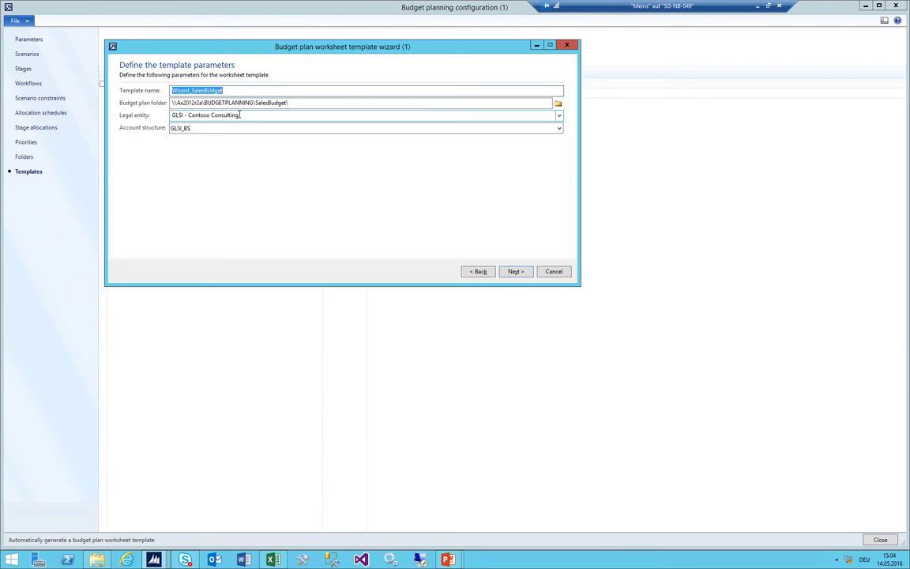
left_click(408, 116)
left_click(234, 128)
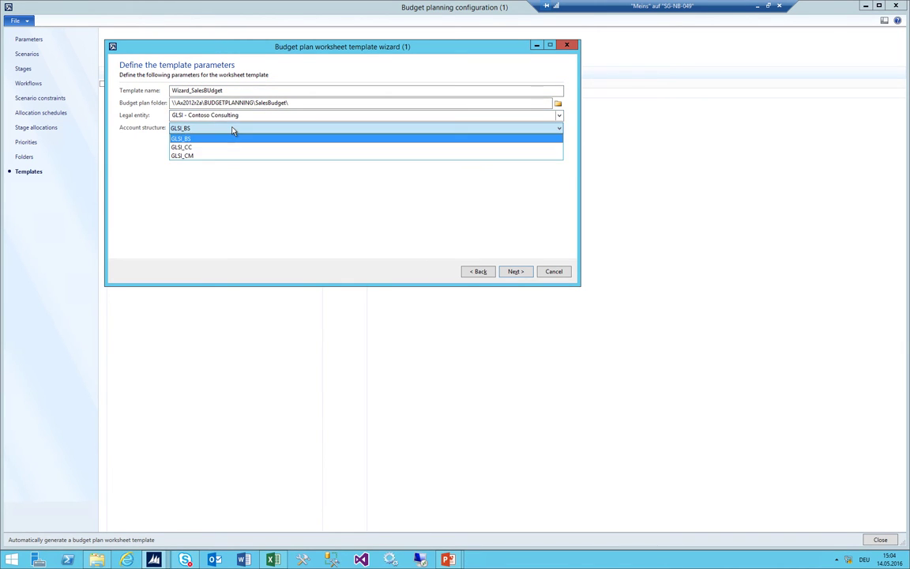
left_click(189, 156)
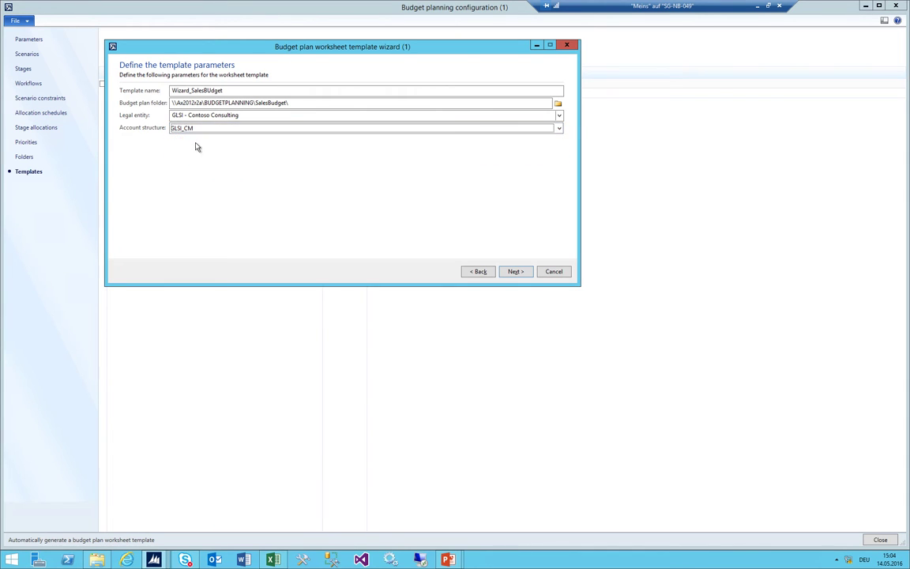
left_click(515, 271)
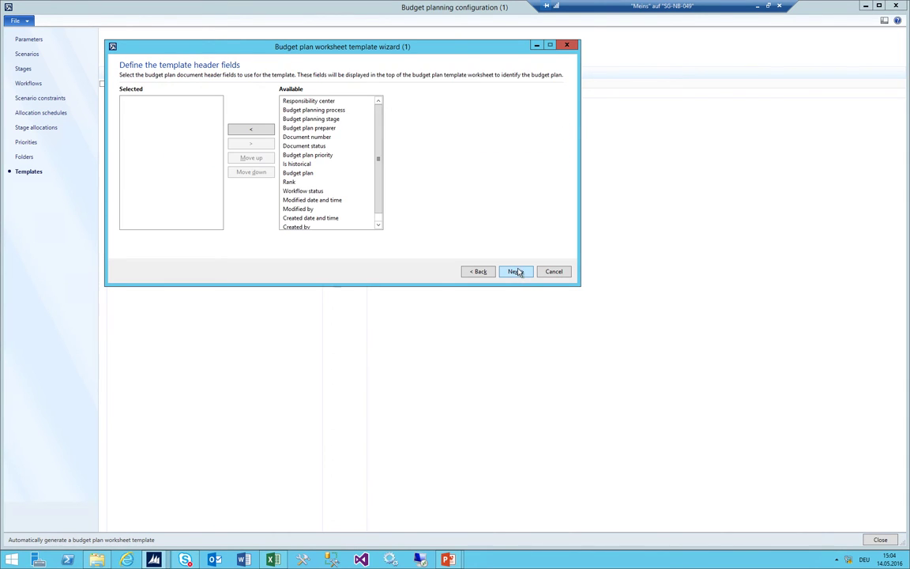
Step: Add Document number, Budget plan and Responsibility center as template header fields
double_click(305, 138)
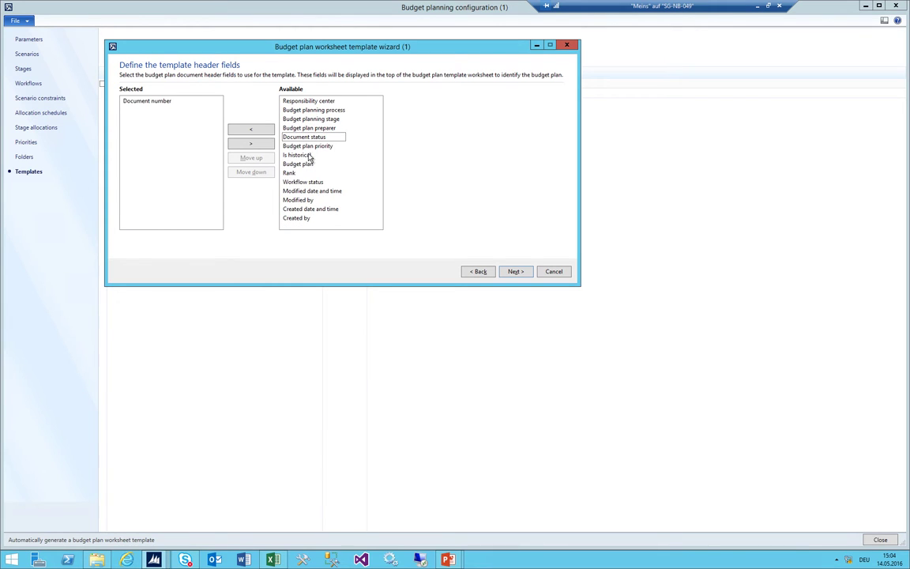
double_click(304, 164)
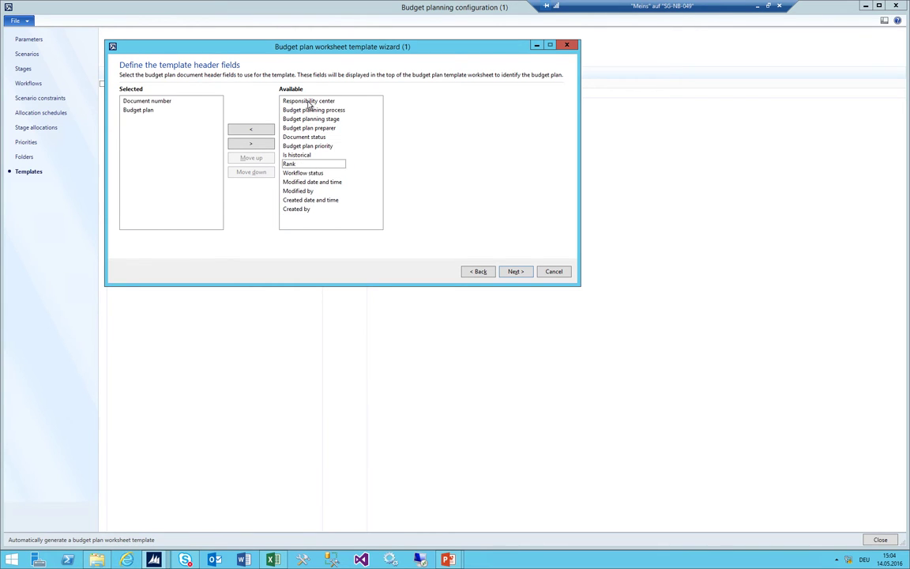
double_click(283, 101)
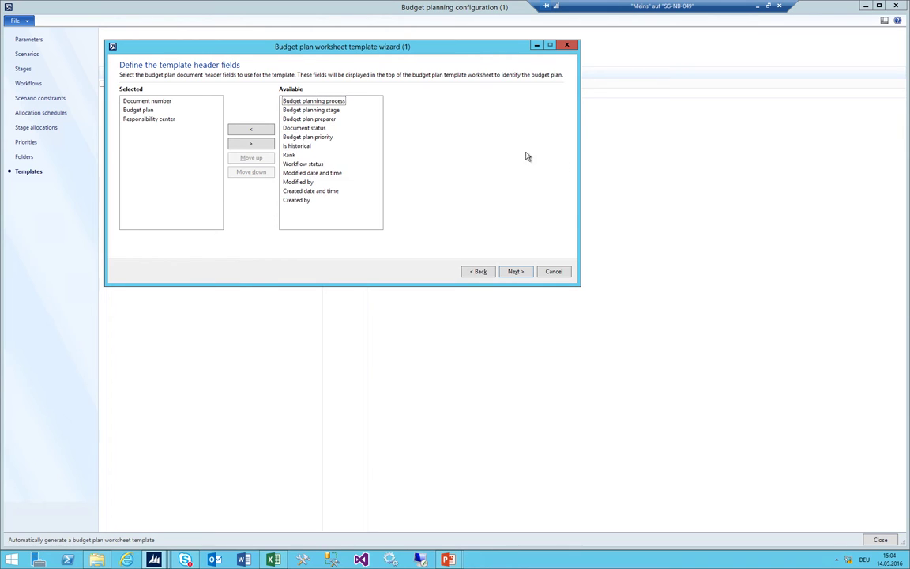
left_click(510, 271)
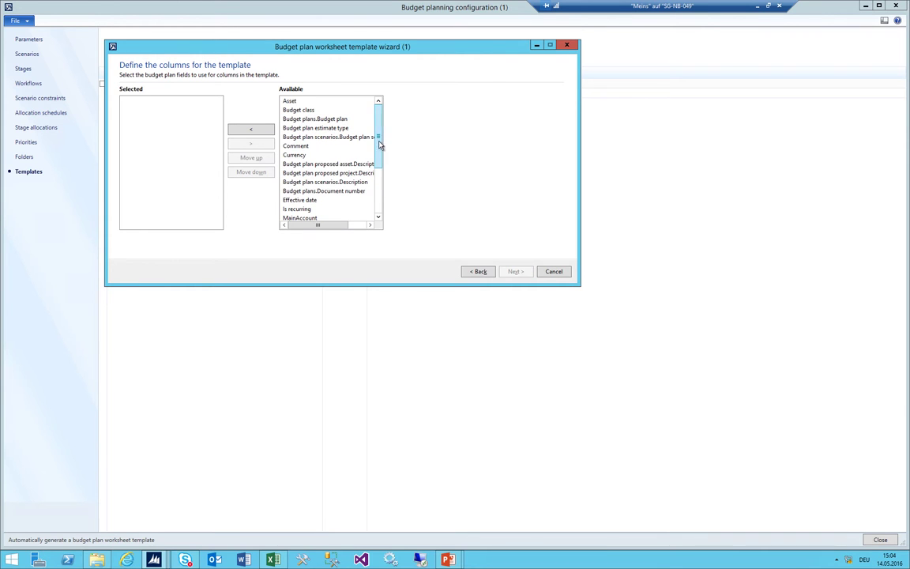
Step: Add MainAccount and MainAccount.Description columns, then cancel the wizard
left_click_drag(380, 143, 378, 171)
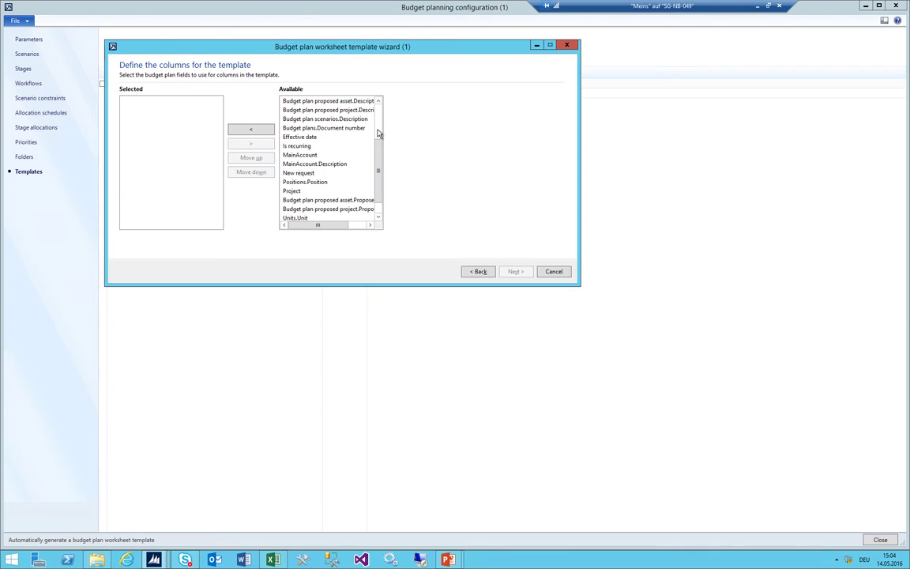
scroll(381, 126, "up", 2)
left_click_drag(380, 132, 378, 162)
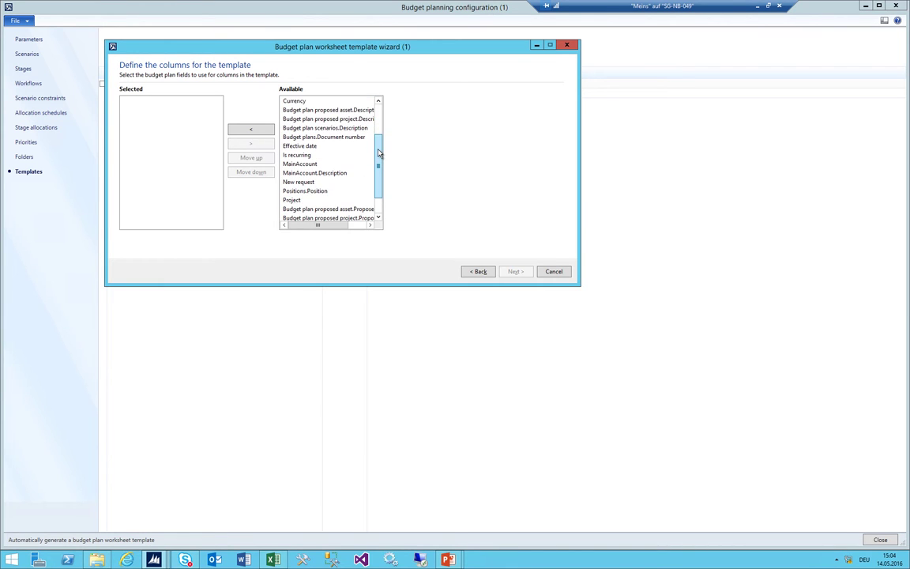
double_click(301, 163)
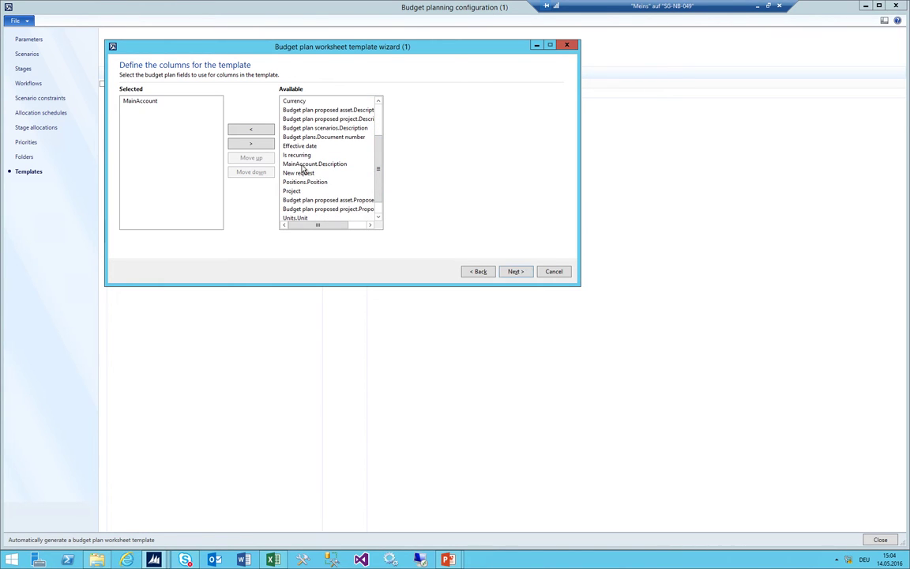
double_click(302, 164)
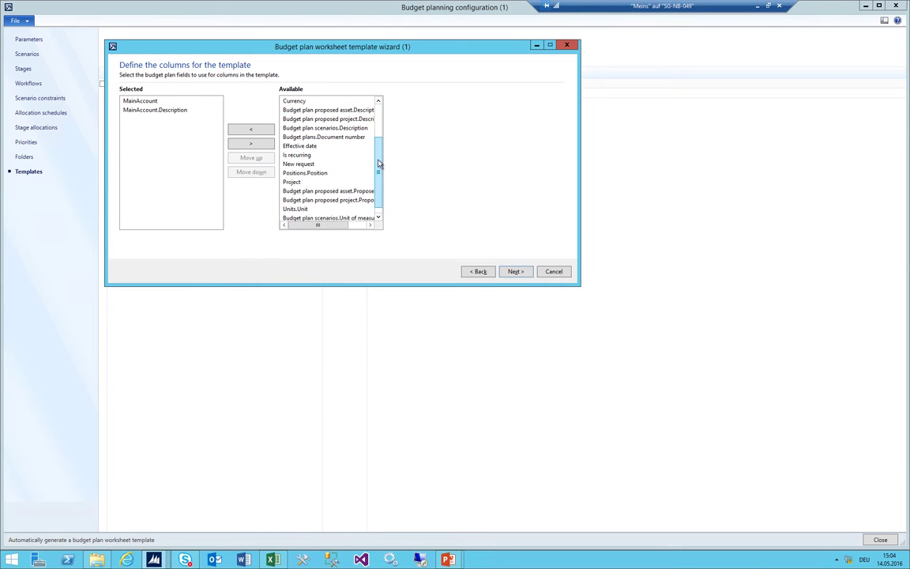
scroll(347, 185, "down", 1)
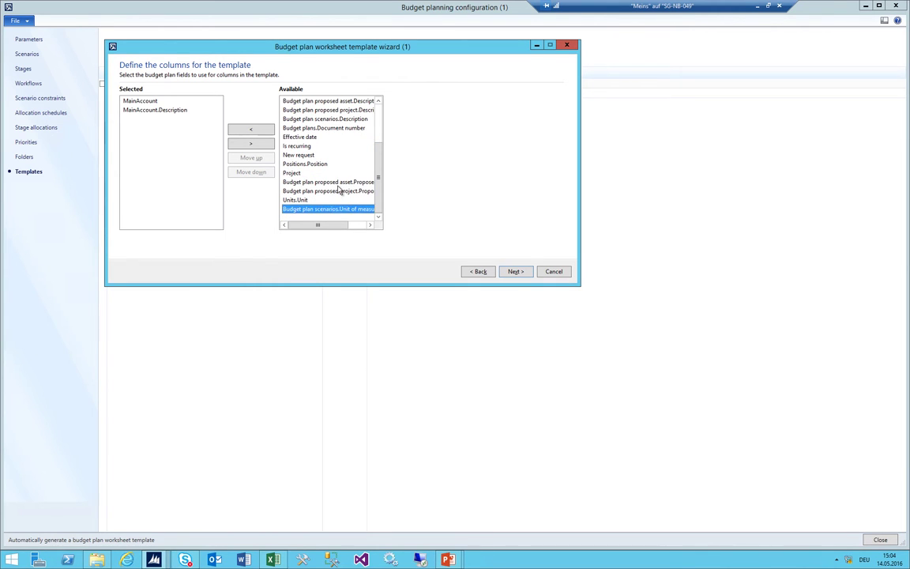
scroll(336, 183, "up", 2)
scroll(336, 182, "up", 1)
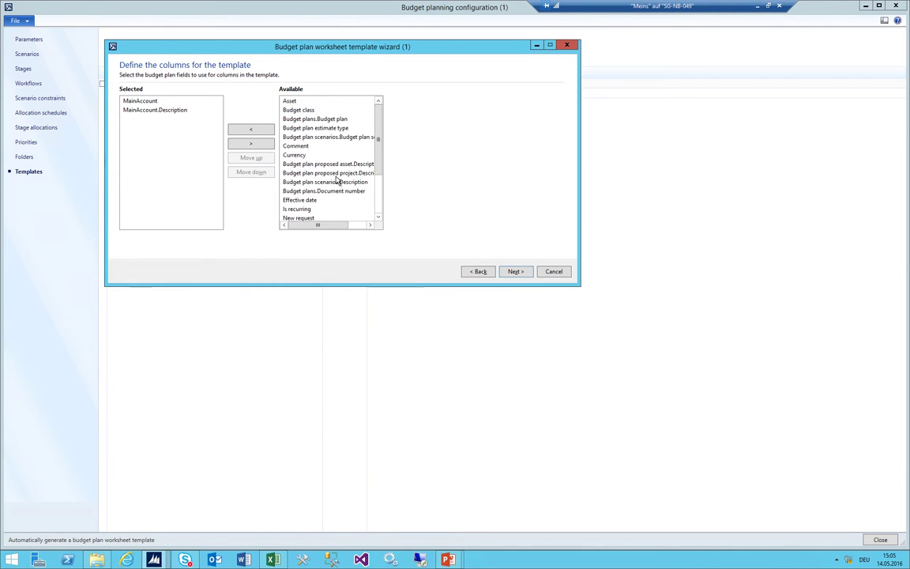
scroll(332, 136, "down", 1)
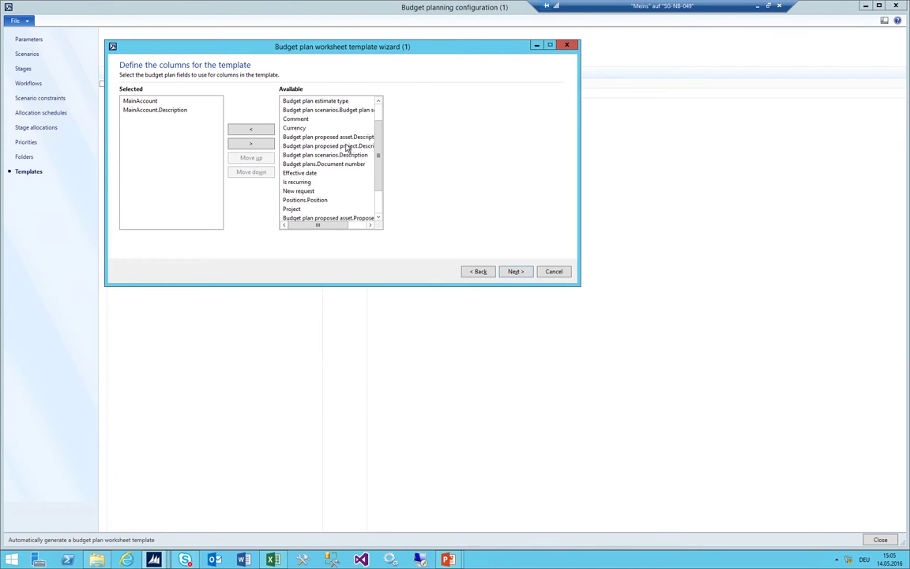
left_click(336, 154)
scroll(337, 176, "down", 1)
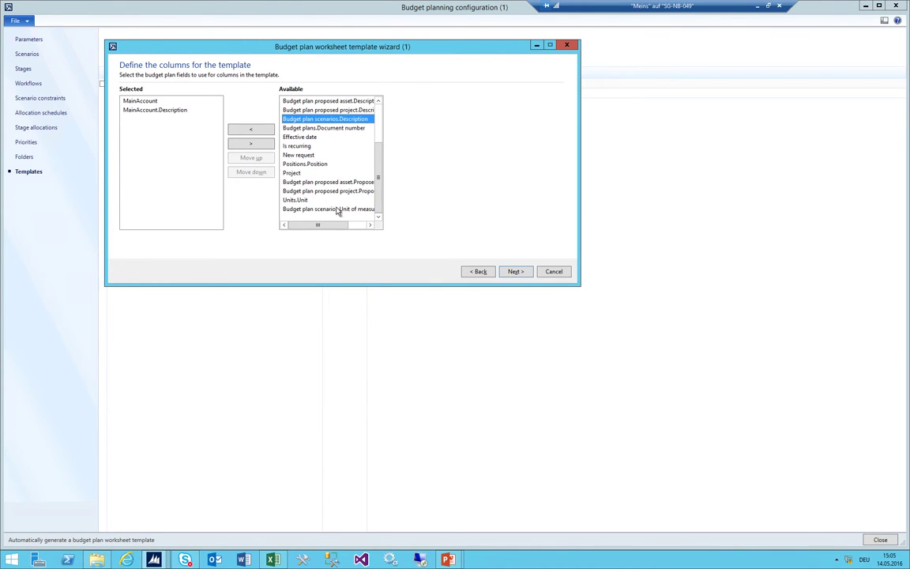
mouse_move(315, 226)
left_mouse_down()
mouse_move(349, 229)
mouse_move(317, 226)
left_mouse_up()
scroll(317, 150, "up", 2)
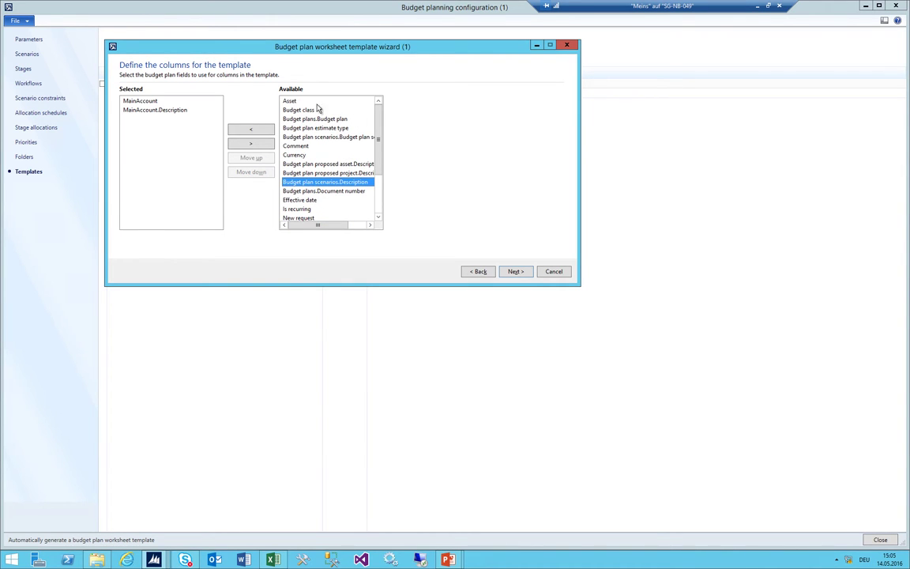
left_click(555, 274)
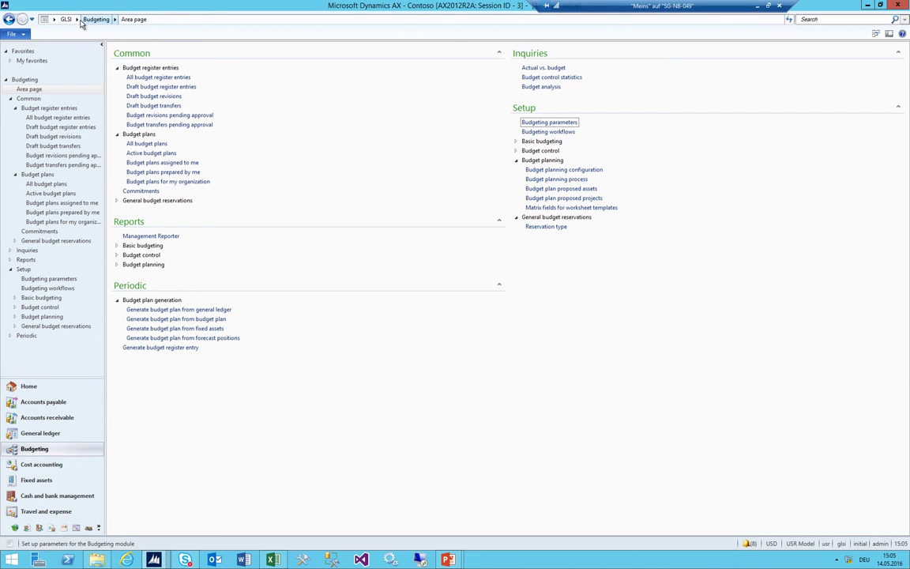
Step: Add PUR to the General ledger financial dimensions for integrating applications
left_click(77, 19)
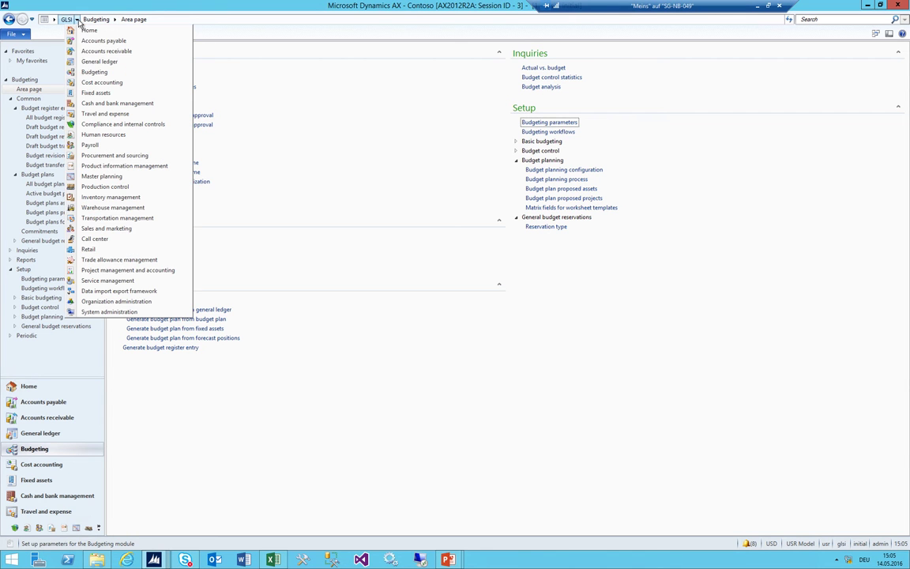
left_click(99, 61)
scroll(613, 341, "down", 5)
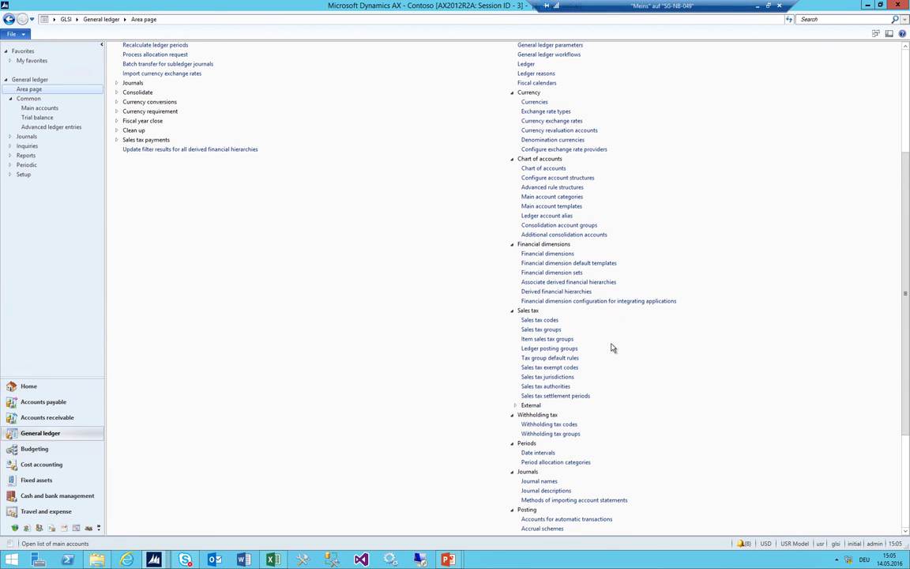
left_click(549, 301)
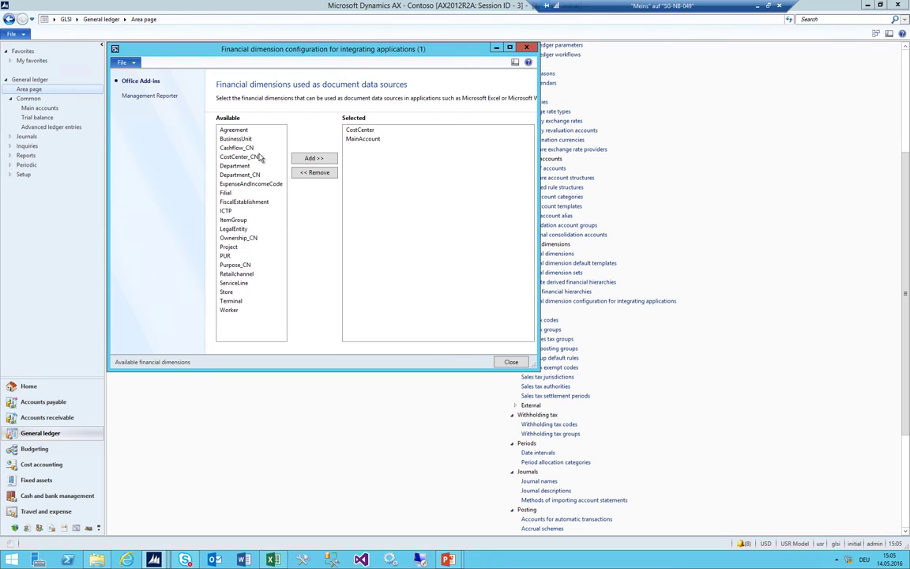
double_click(230, 258)
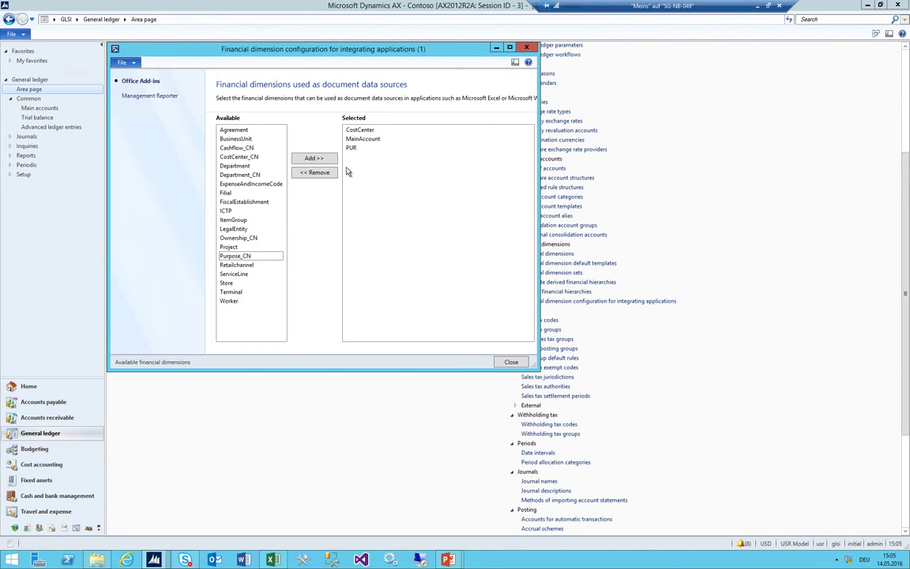
Step: Close the dimension configuration and return to the Budgeting area page
key("Escape")
left_click(76, 19)
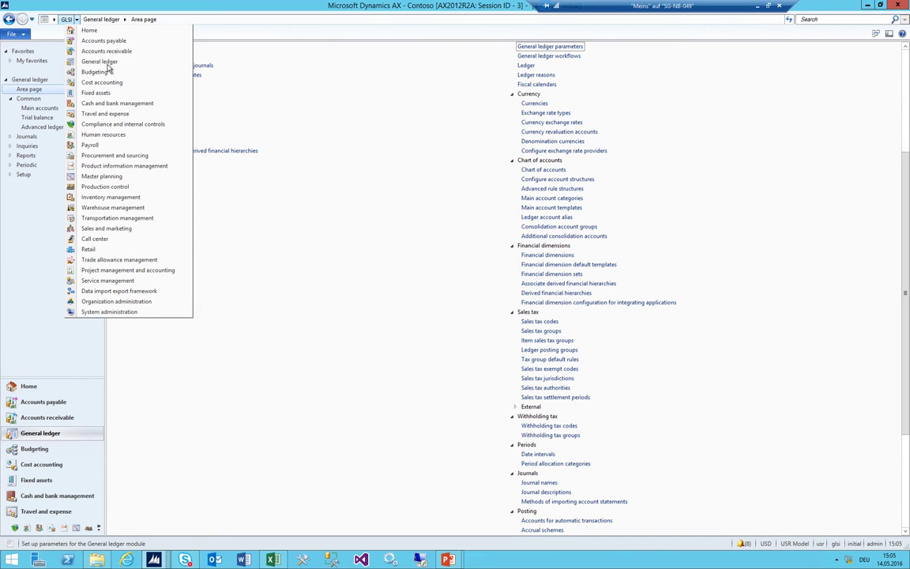
left_click(108, 71)
Step: Start a new worksheet template stored in the SalesBudget folder with the GLSI_CM account structure
left_click(528, 157)
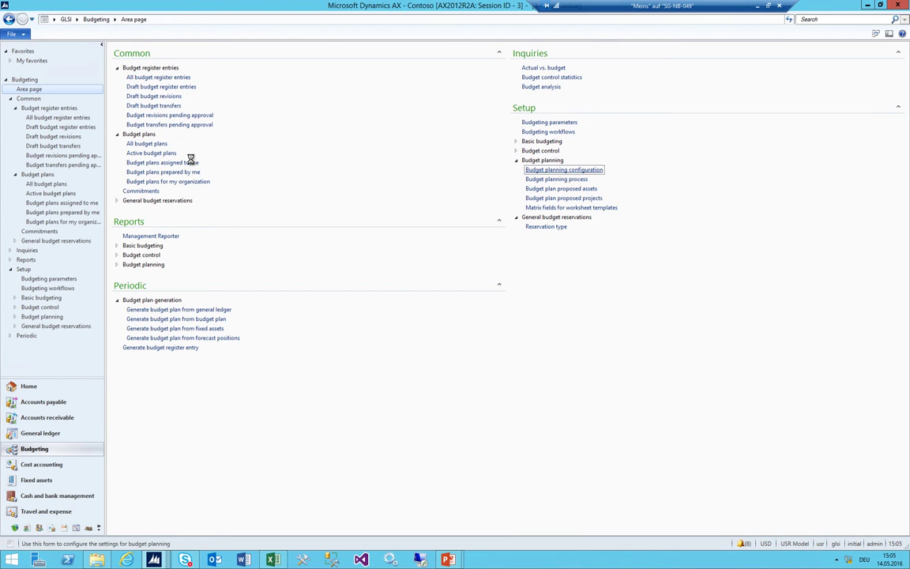
left_click(30, 171)
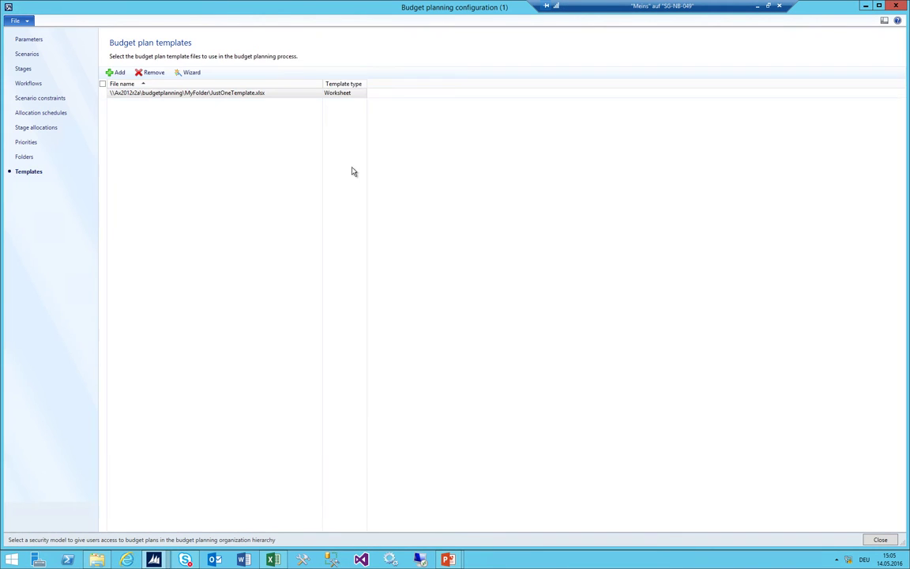
left_click(190, 72)
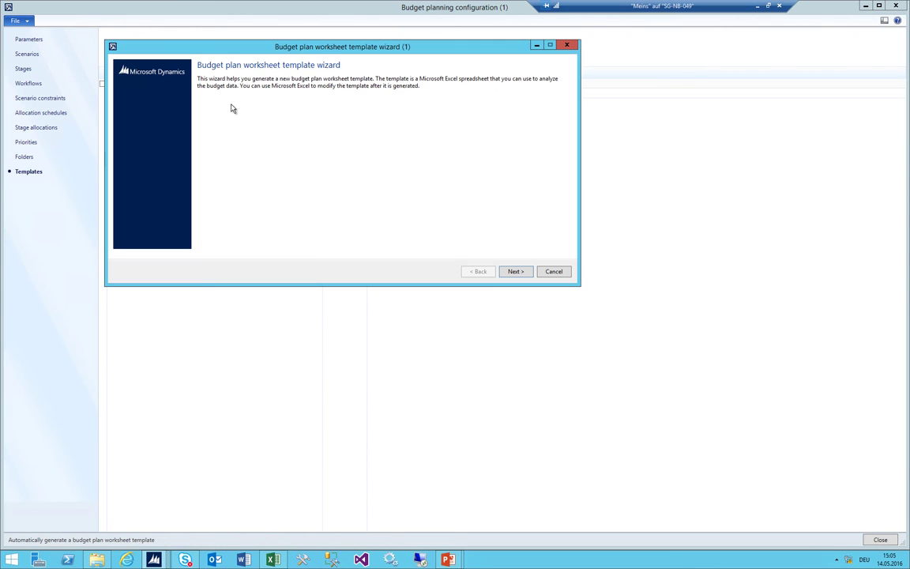
left_click(516, 272)
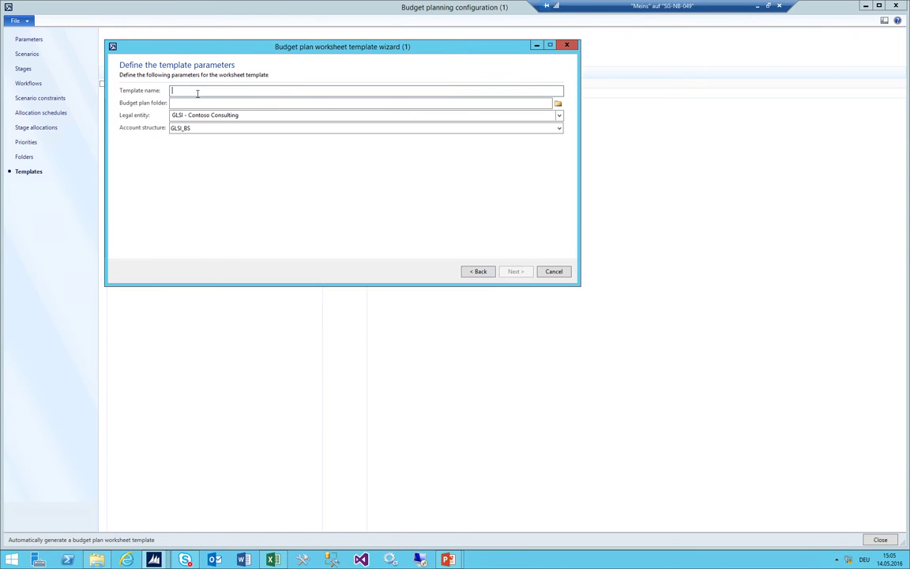
type("S")
key("ctrl+z")
key("Tab")
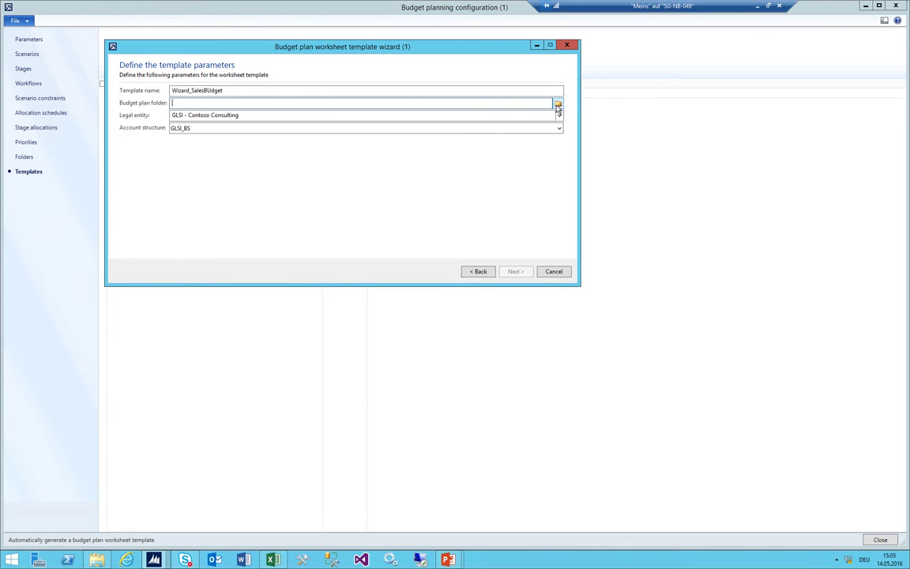
left_click(558, 103)
left_click(232, 141)
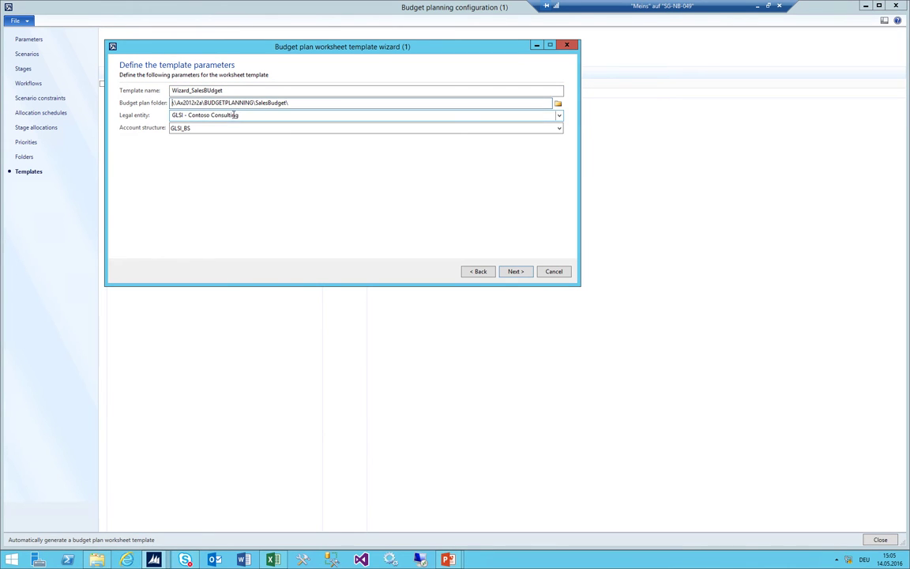
left_click(211, 129)
left_click(203, 157)
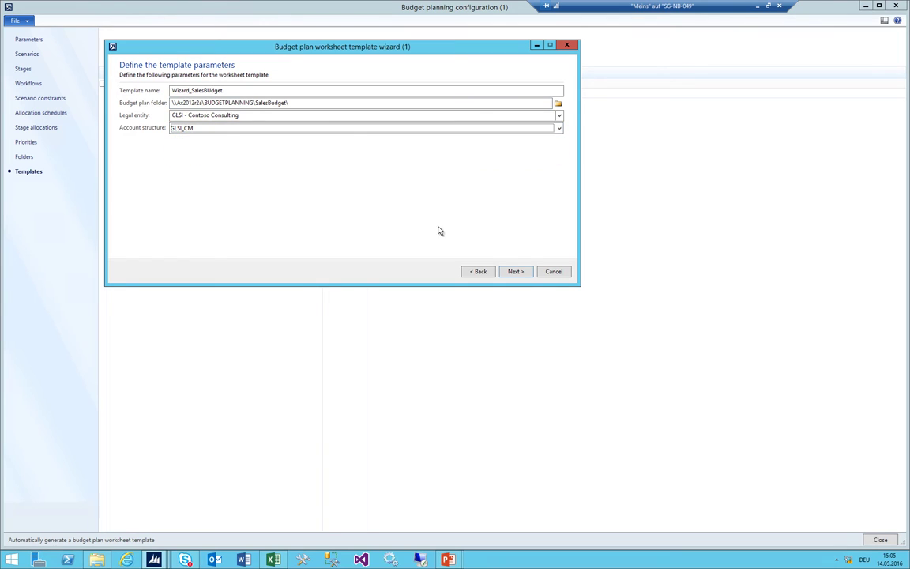
left_click(514, 271)
Step: Add Responsibility center, Document number and Created date and time as header fields
double_click(320, 101)
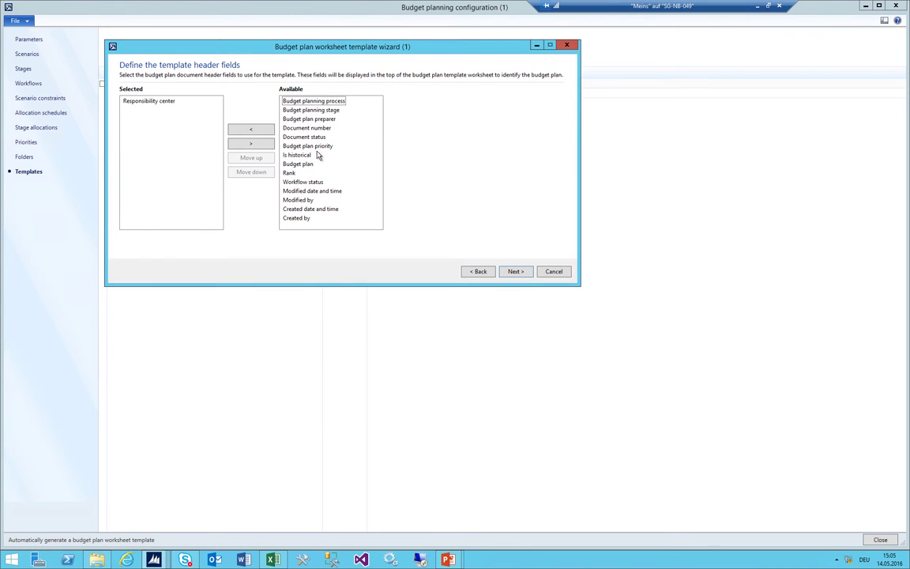
double_click(286, 127)
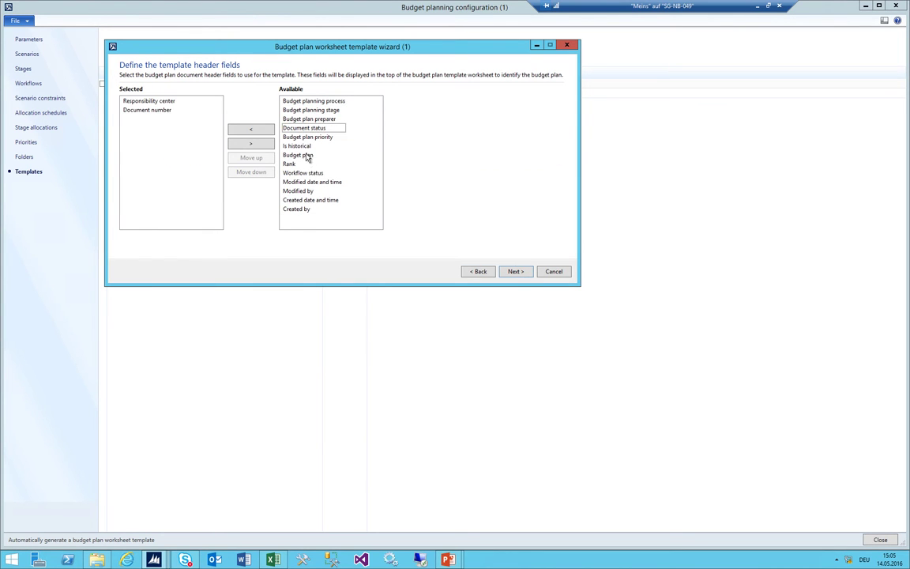
left_click(306, 156)
double_click(301, 200)
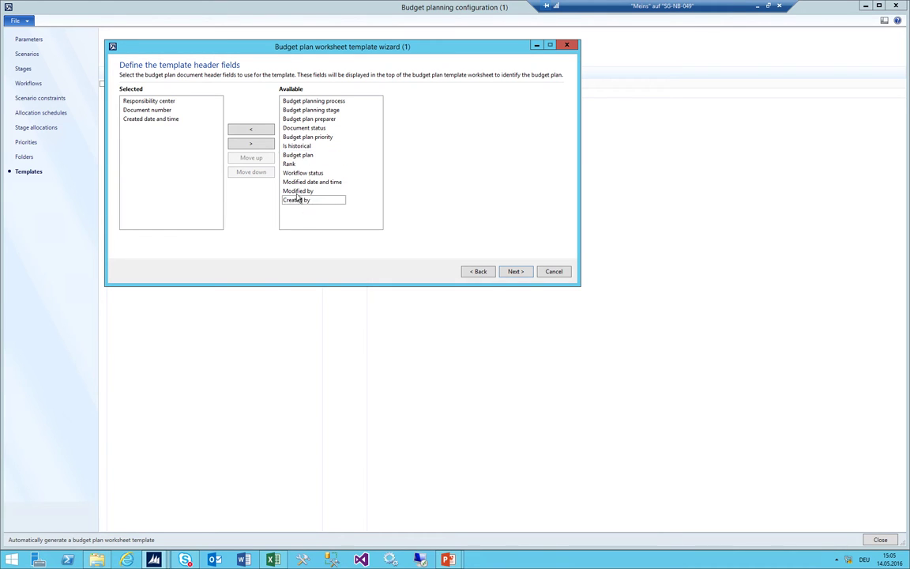
left_click(514, 271)
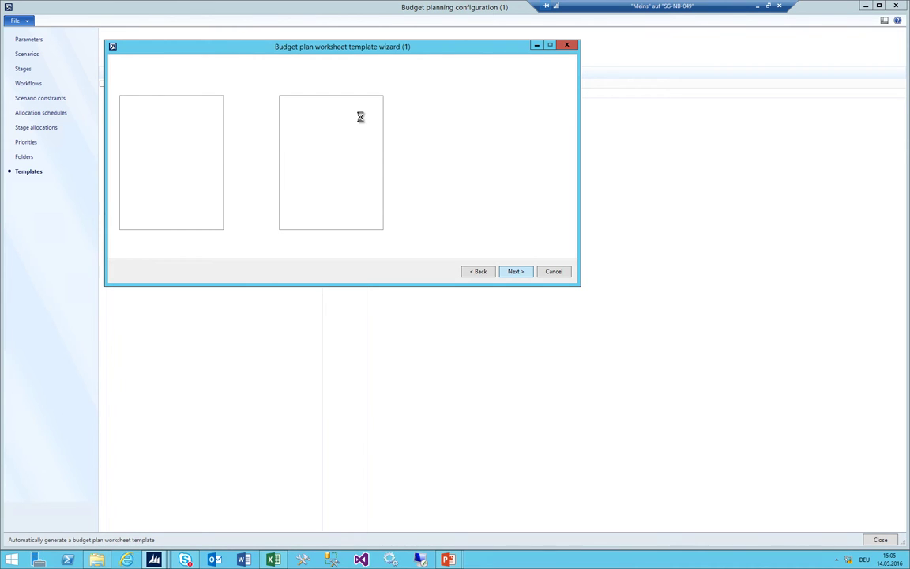
Step: Browse the available columns list to locate MainAccount and PUR
left_click_drag(382, 143, 379, 181)
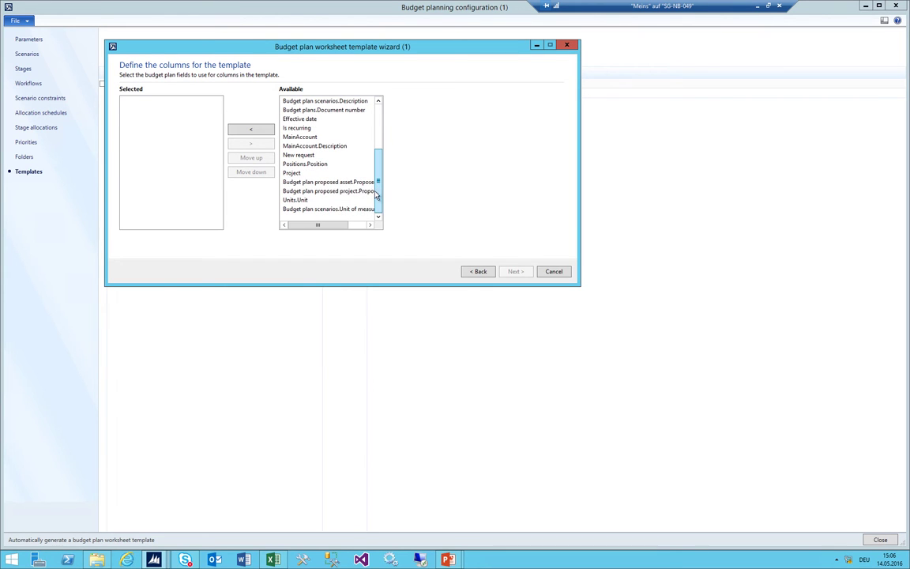
scroll(324, 172, "up", 3)
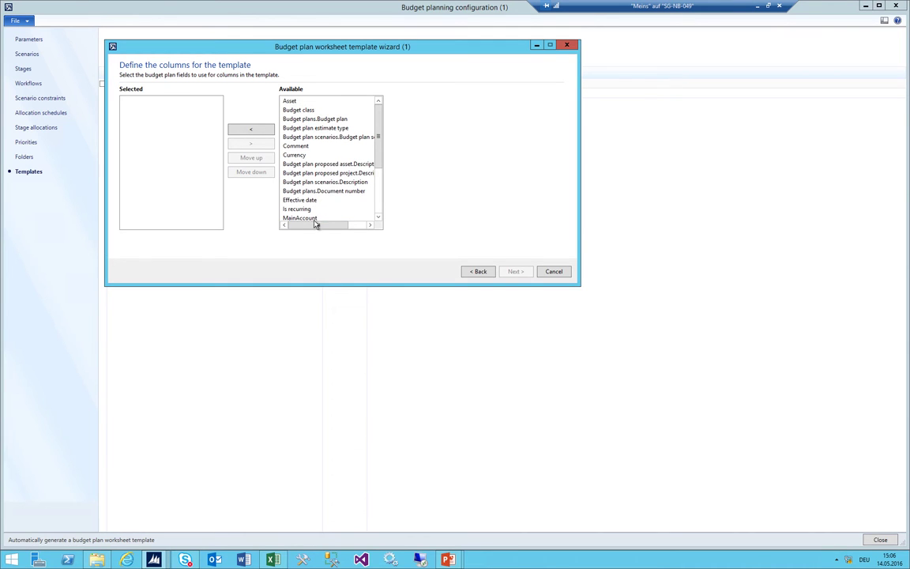
left_click_drag(317, 225, 287, 224)
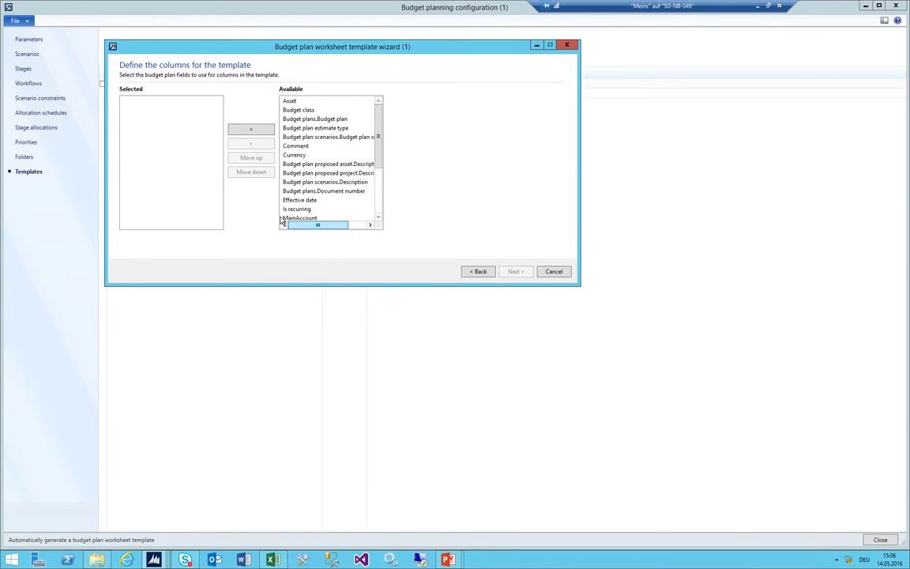
left_click(319, 139)
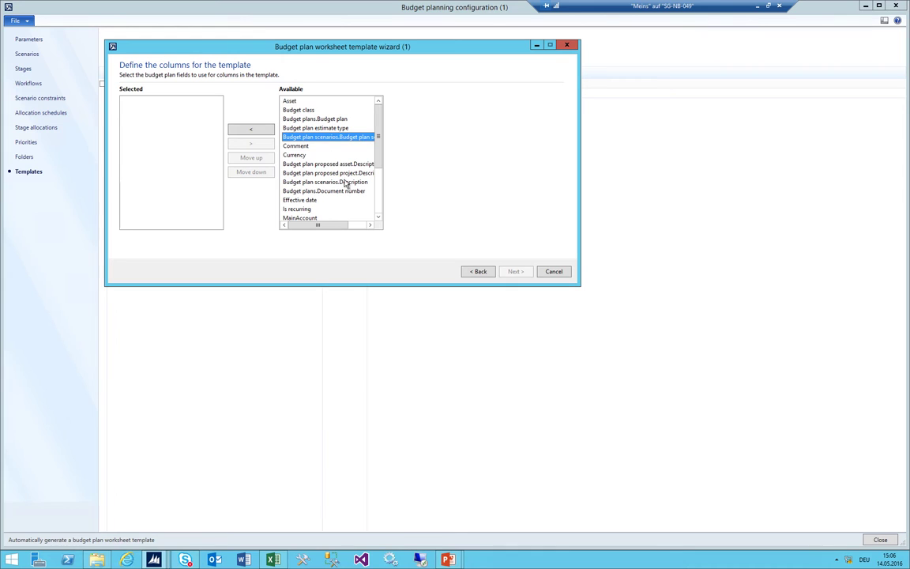
left_click_drag(319, 224, 326, 177)
left_click(327, 174)
scroll(328, 180, "down", 2)
left_click(318, 173)
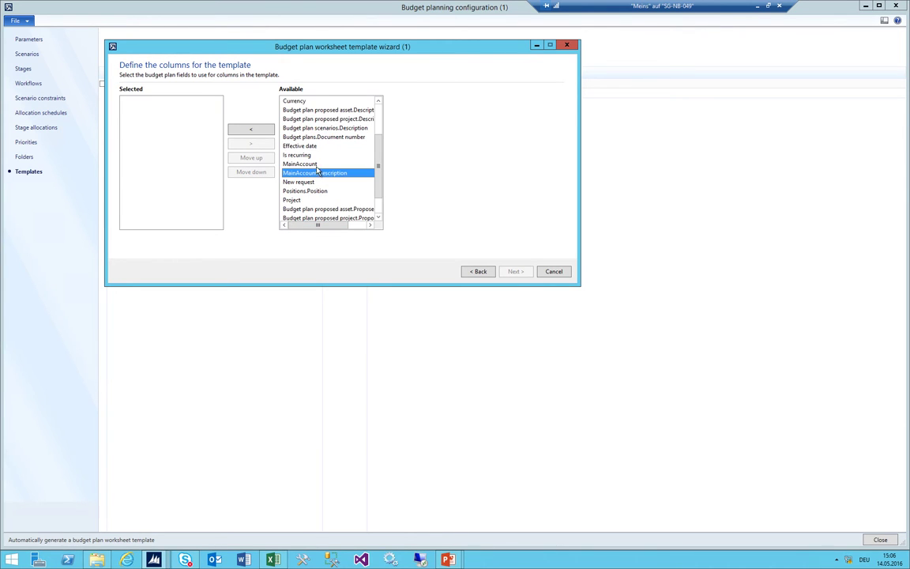
key("Up")
scroll(322, 201, "down", 1)
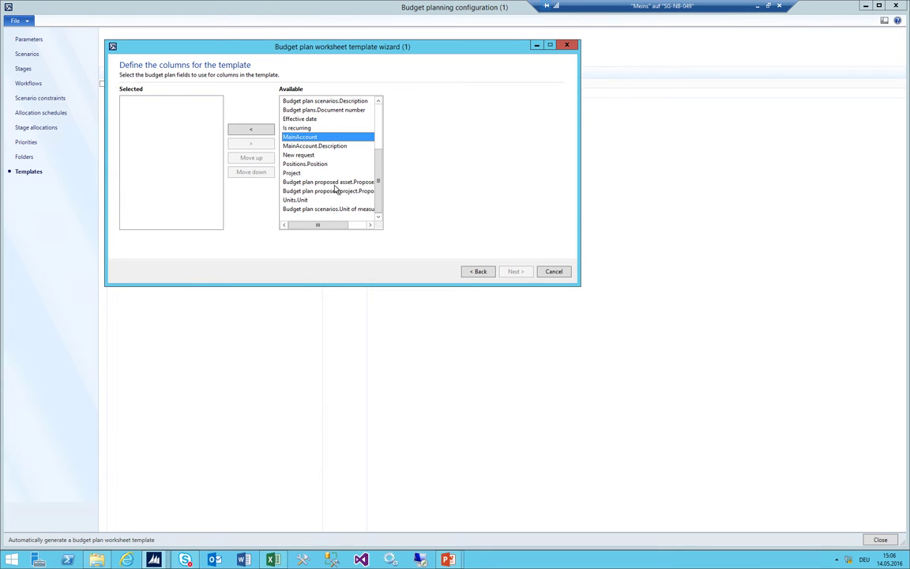
left_click(335, 184)
key("Down")
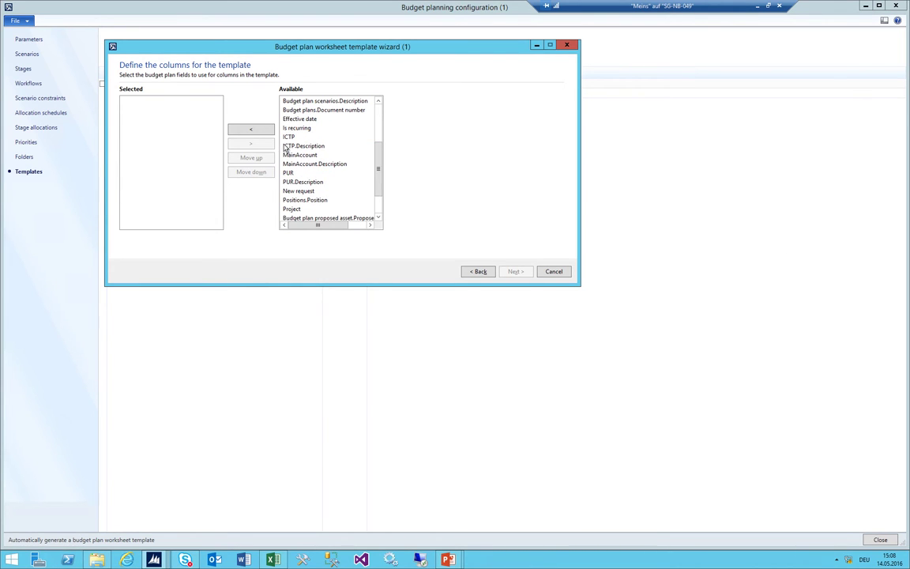
left_click(292, 137)
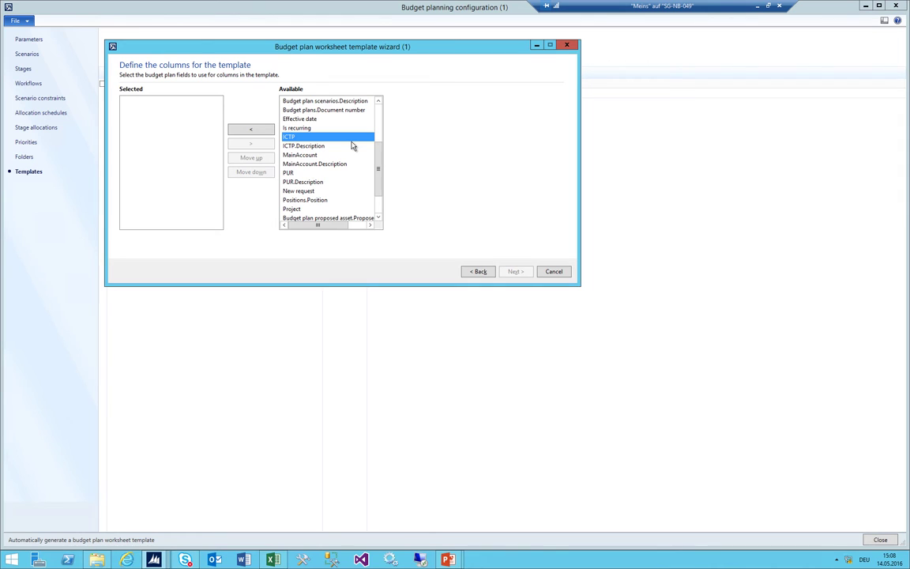
left_click(297, 144)
left_click(294, 137)
left_click(295, 143)
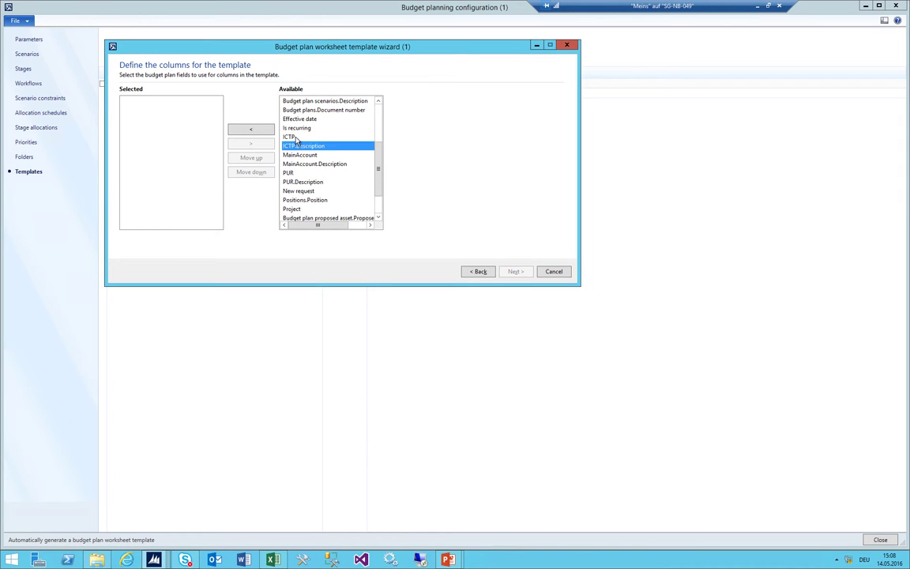
left_click(319, 174)
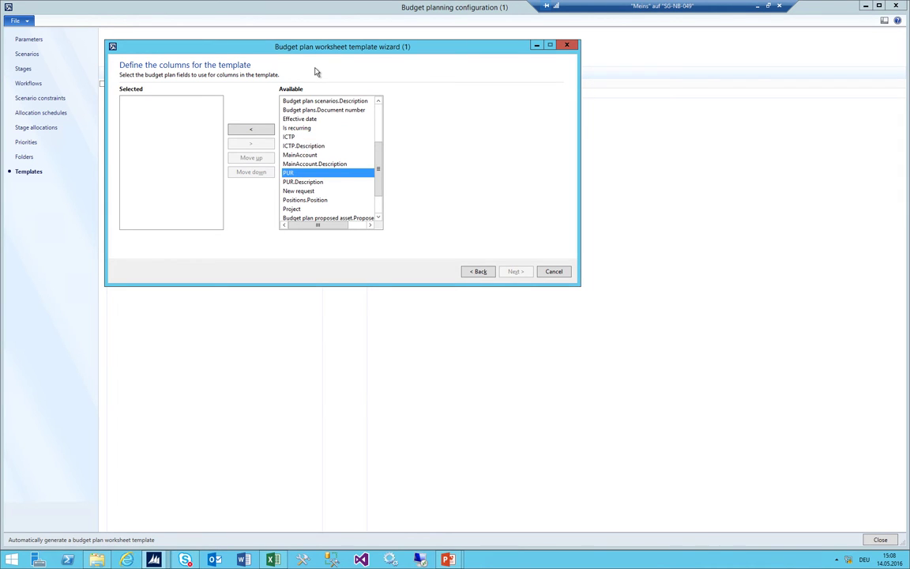
scroll(332, 154, "up", 3)
scroll(334, 151, "down", 3)
Step: Add MainAccount, MainAccount.Description, PUR and PUR.Description as template columns
double_click(304, 155)
left_click(305, 164)
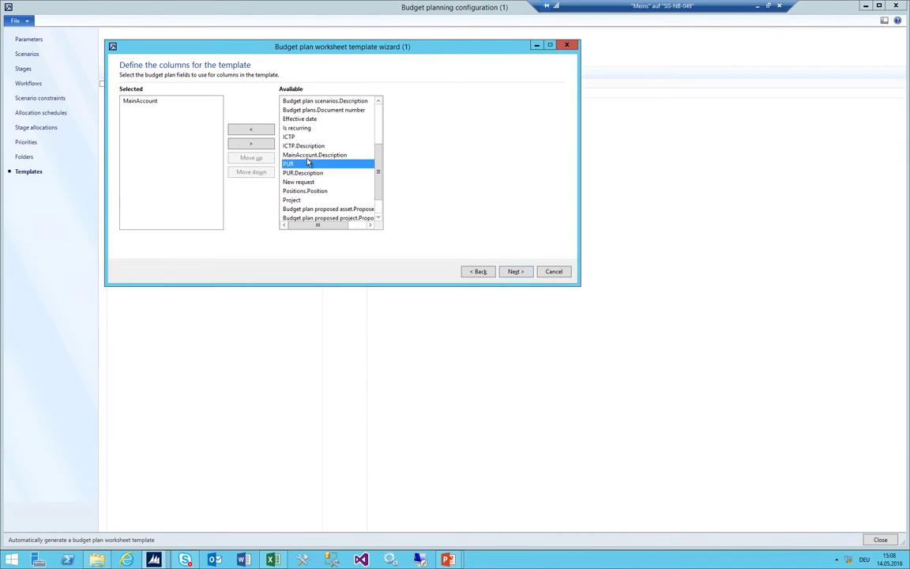
double_click(310, 154)
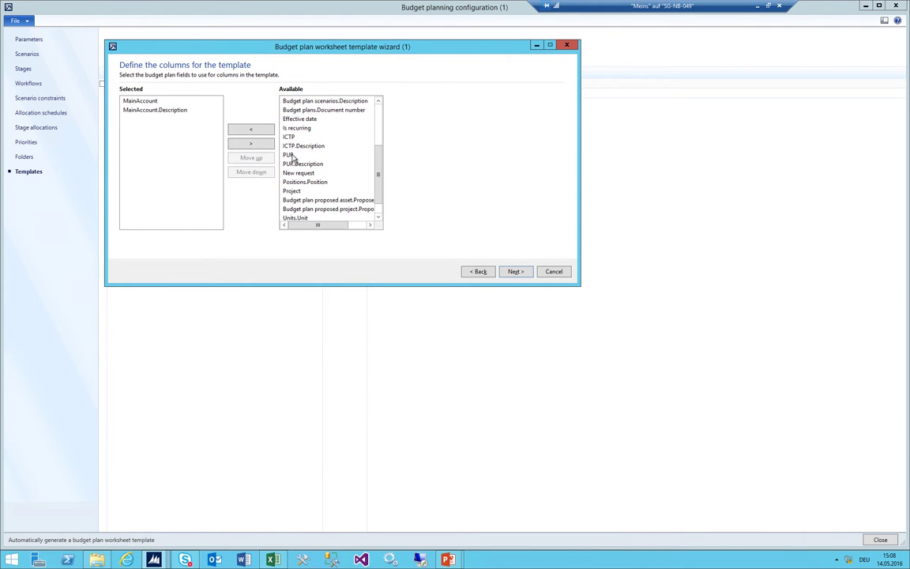
double_click(291, 155)
double_click(294, 155)
left_click(312, 182)
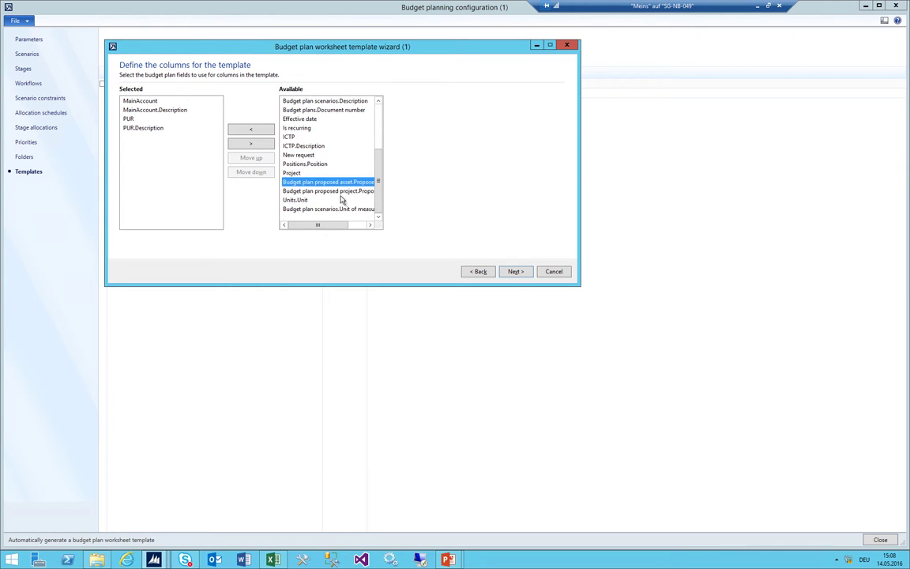
scroll(282, 167, "up", 3)
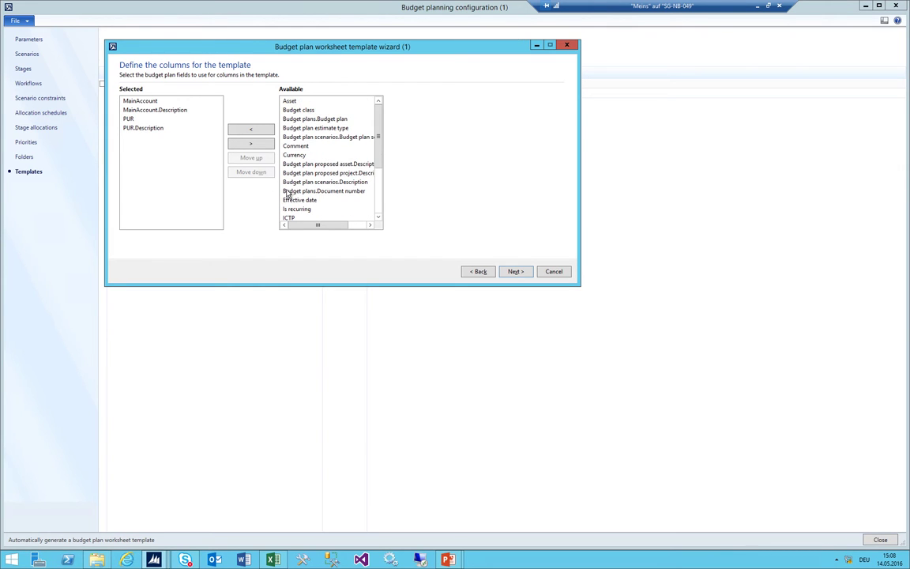
scroll(316, 179, "down", 3)
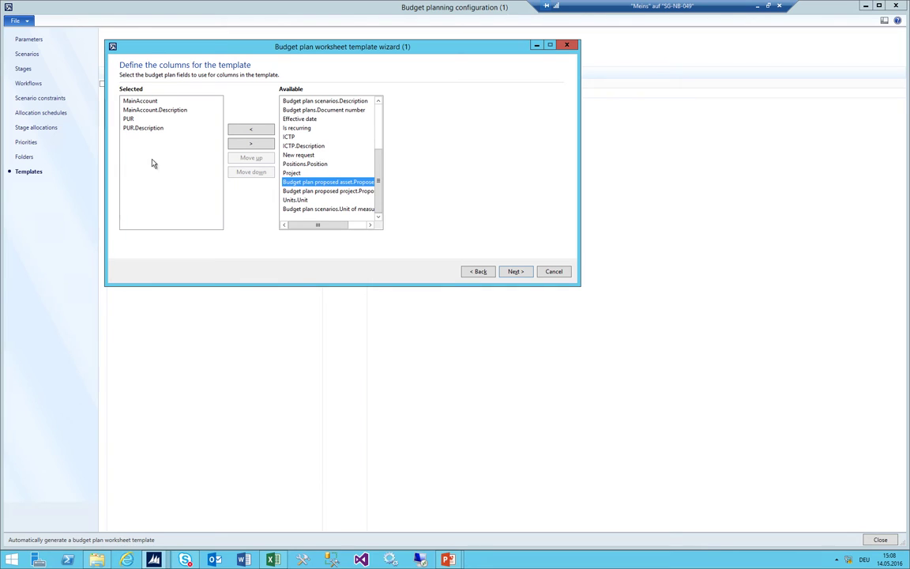
left_click(516, 271)
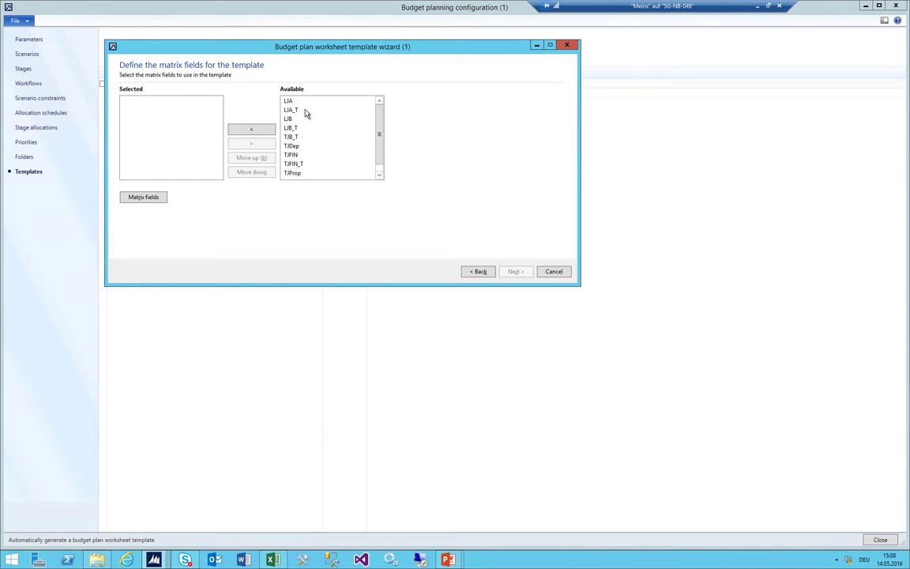
Step: Select LJA_T, LJB_T, TJB_T and TJFIN_T as matrix fields and continue to the preview page
double_click(292, 109)
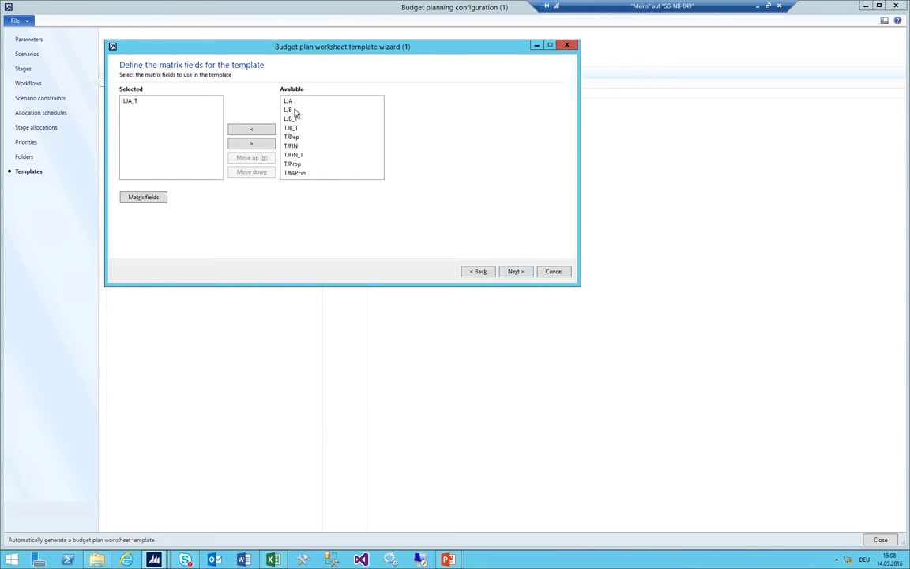
double_click(294, 120)
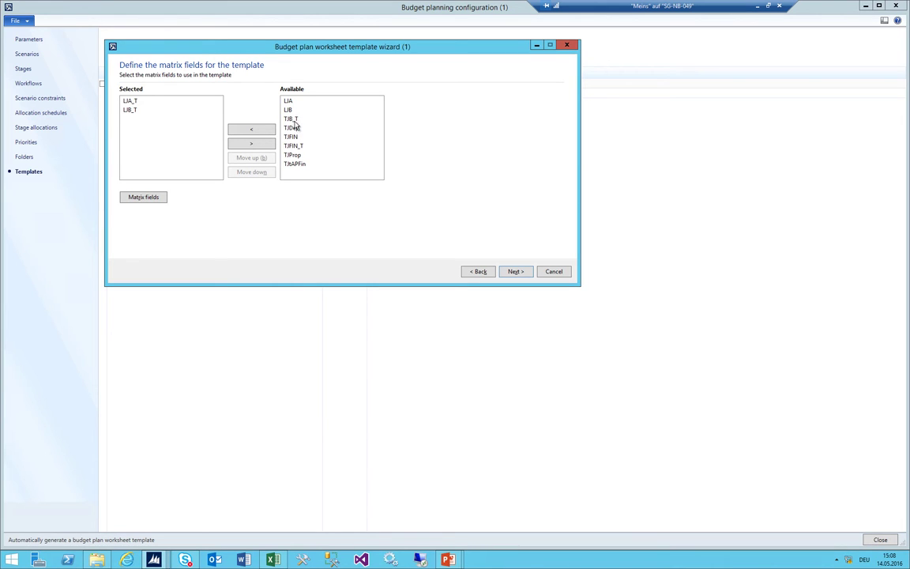
double_click(295, 120)
double_click(294, 138)
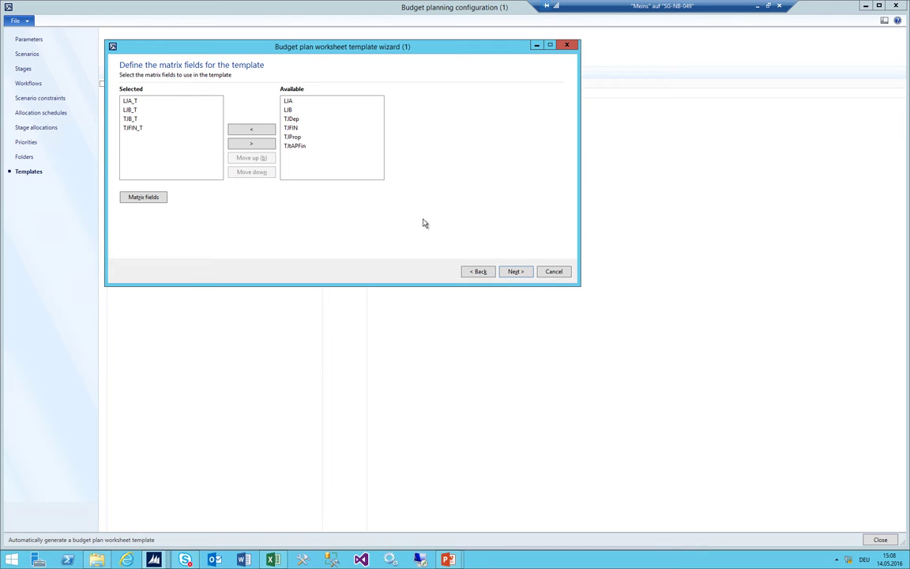
left_click(513, 272)
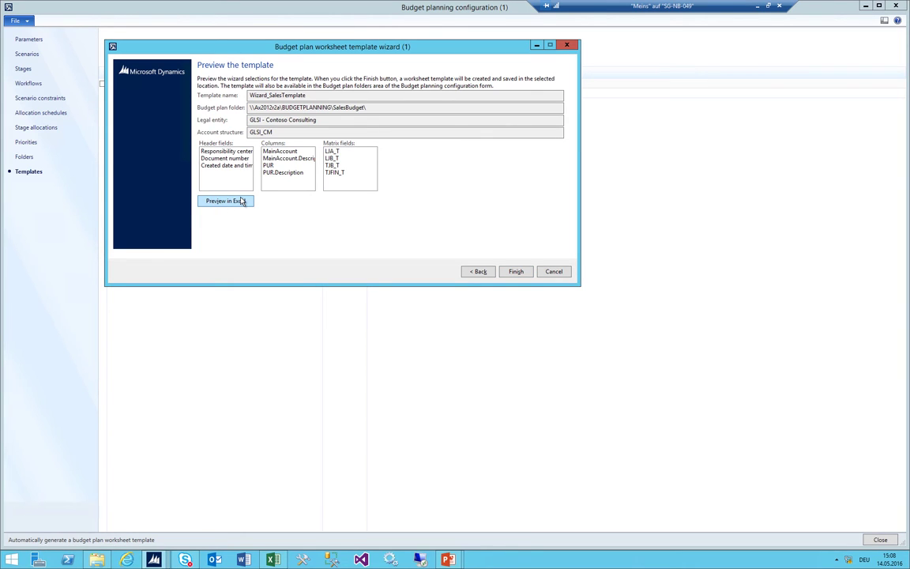
Step: Open the template preview in Excel, widen column B and inspect its header cells and ribbon tabs
left_click(242, 201)
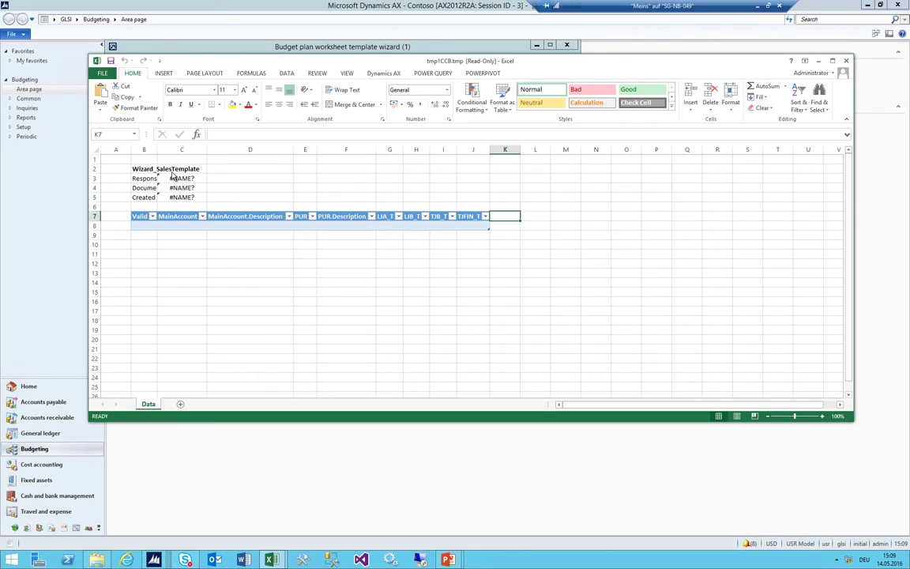
left_click(142, 178)
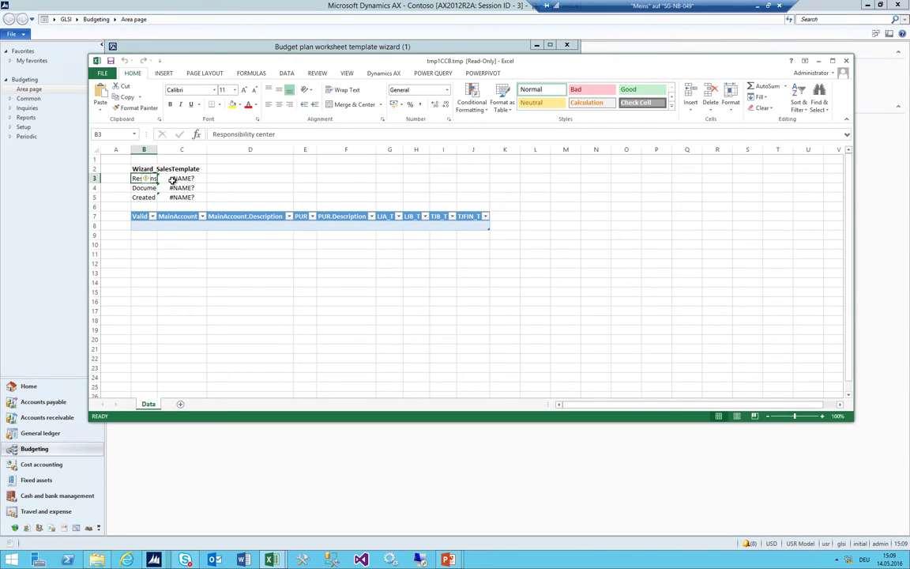
left_click(181, 178)
left_click_drag(157, 150, 207, 150)
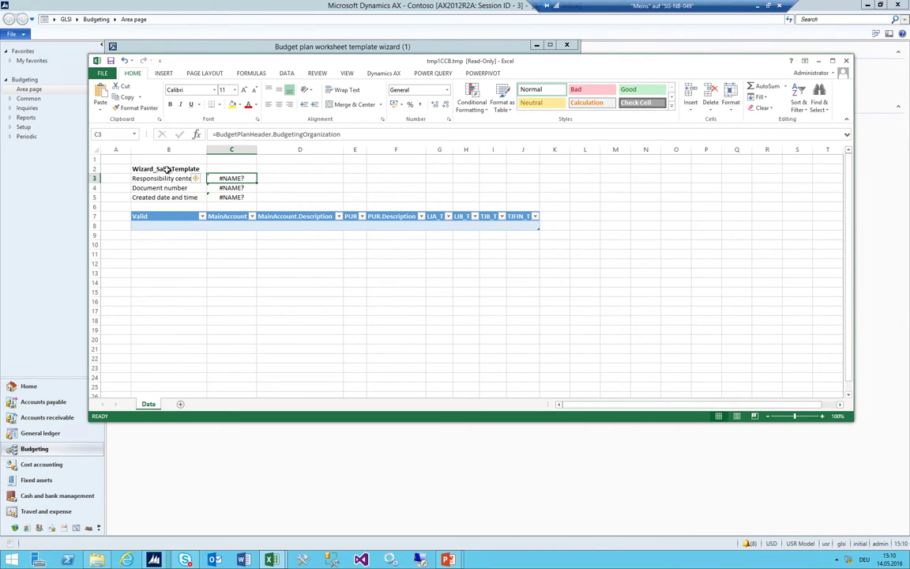
left_click(133, 171)
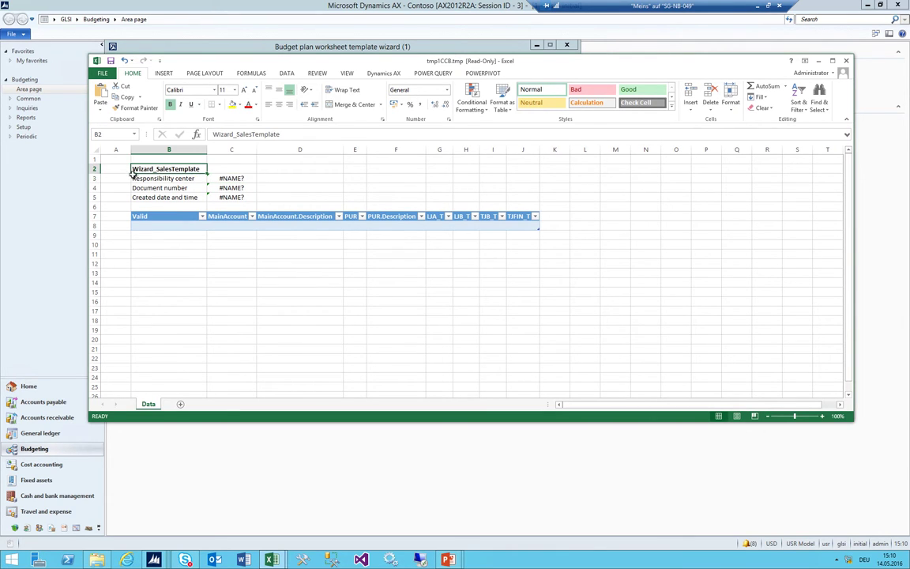
left_click(286, 73)
left_click(212, 74)
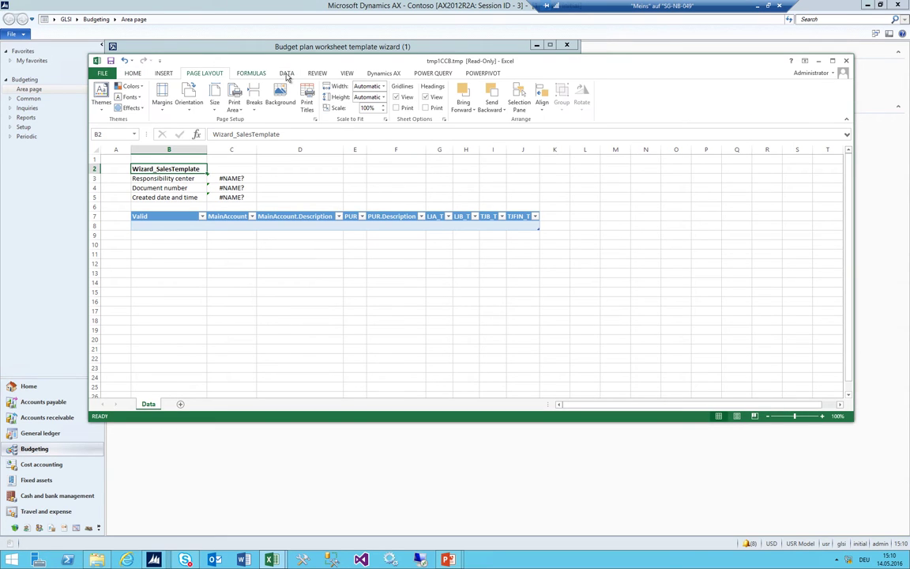
left_click(347, 72)
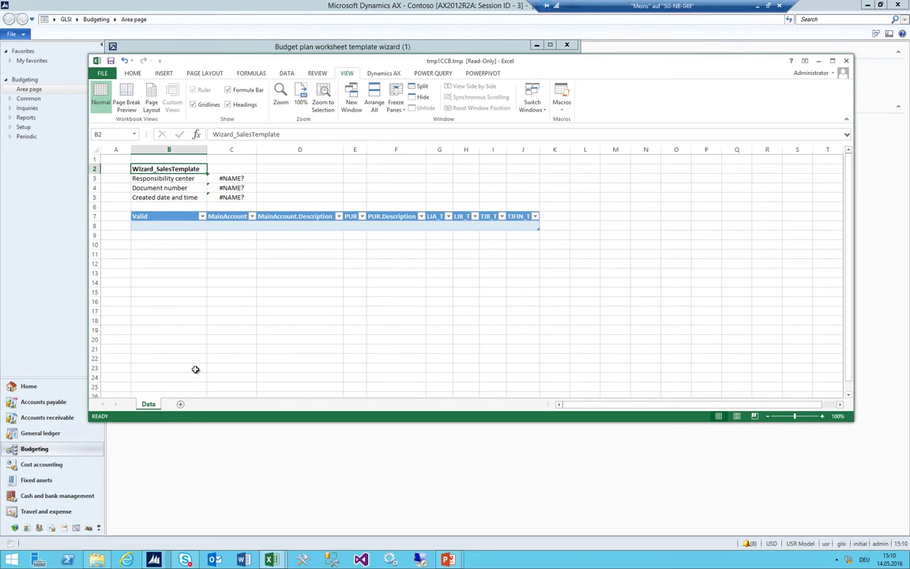
Step: Check the workbook's hidden sheets without unhiding any, then close the preview without saving
right_click(158, 405)
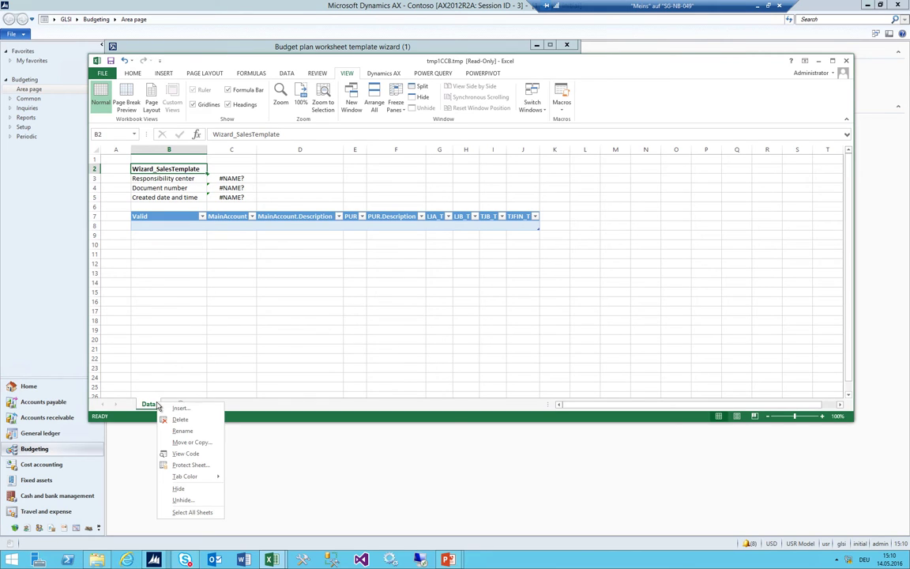
left_click(182, 501)
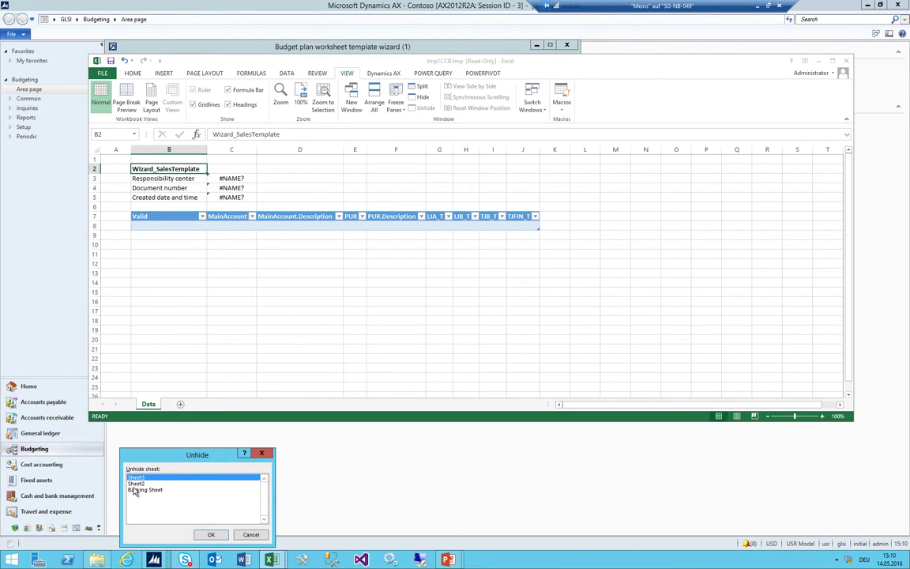
left_click(250, 535)
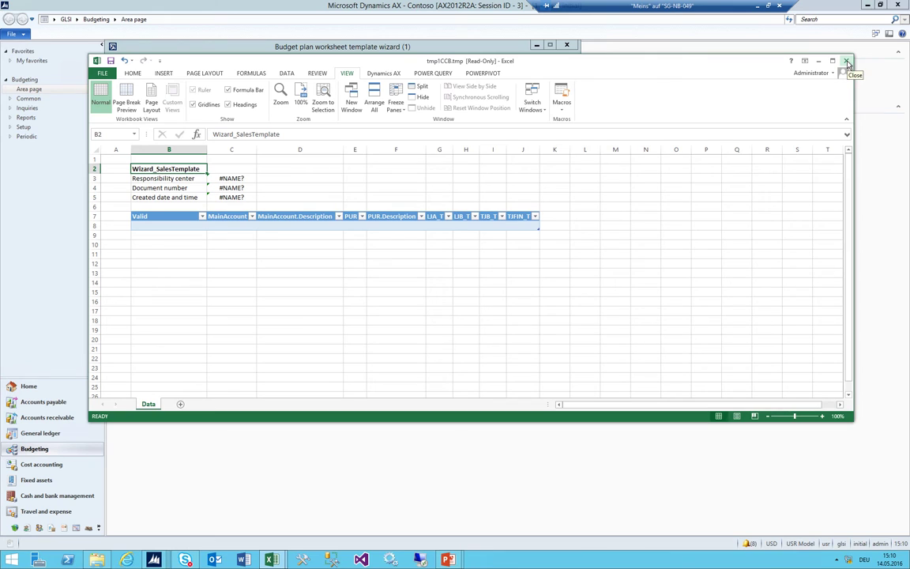
left_click(847, 62)
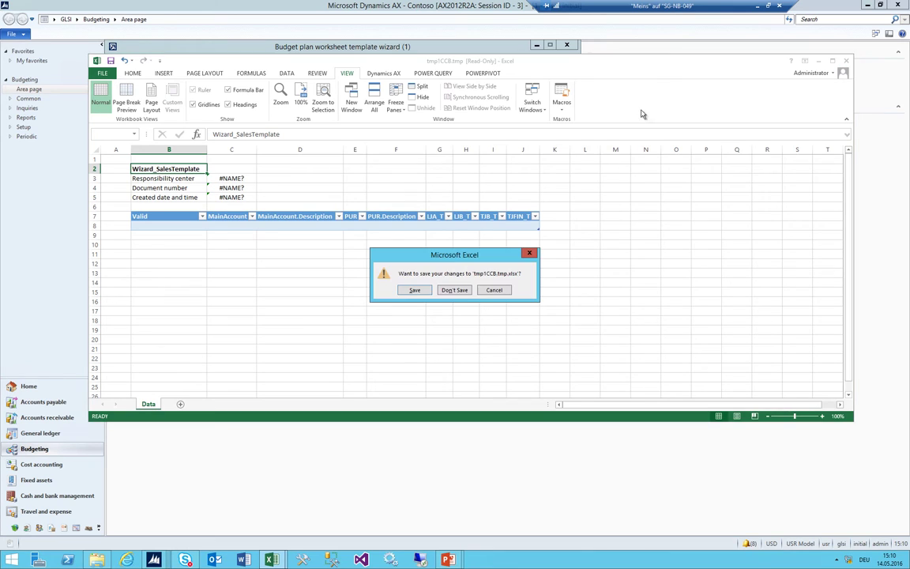
left_click(456, 290)
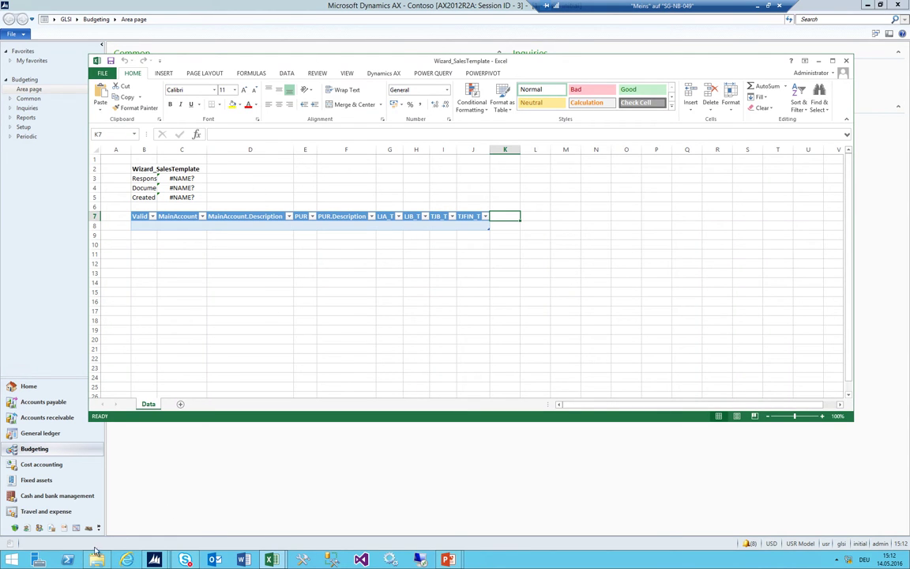
Step: Switch to the SalesBudget folder window containing the saved Wizard_SalesTemplate
key("alt+Tab")
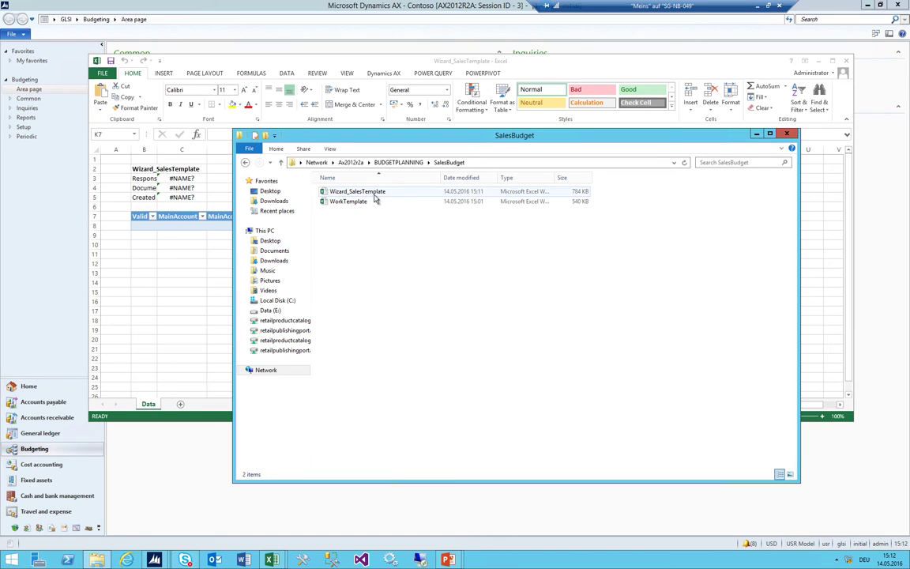
Step: Widen column B, retitle D7 and F7 as 'Main Account Name' and 'PUR Name', then close
left_click(339, 62)
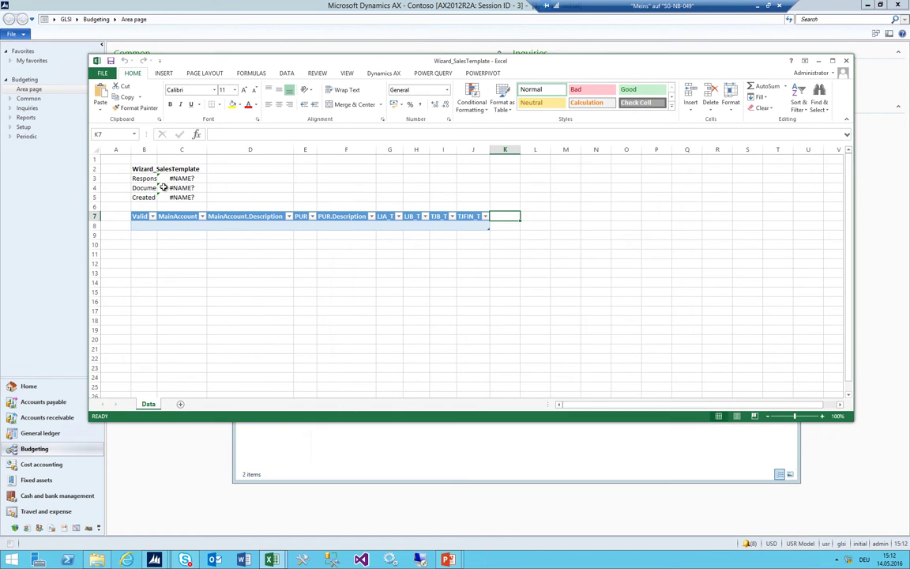
left_click_drag(158, 147, 228, 147)
left_click(253, 216)
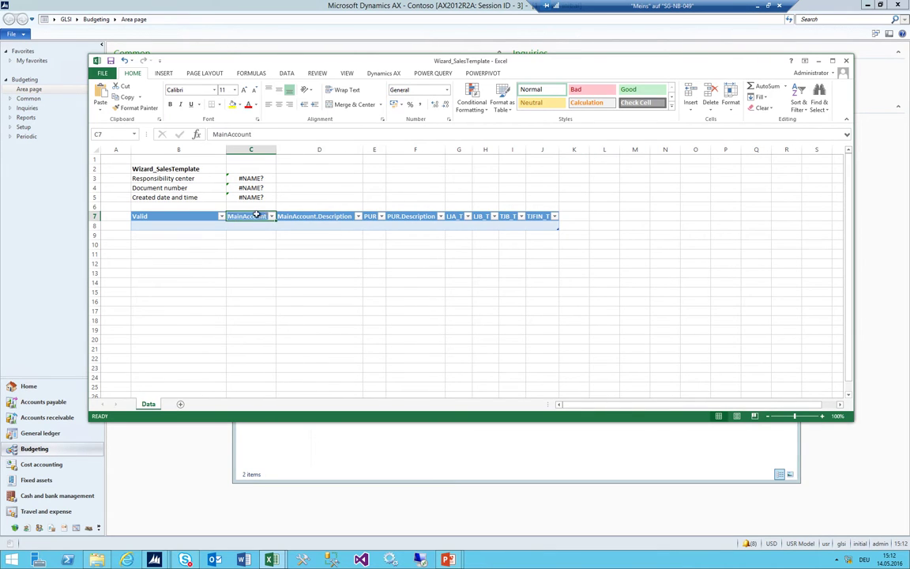
left_click(311, 216)
type("Main")
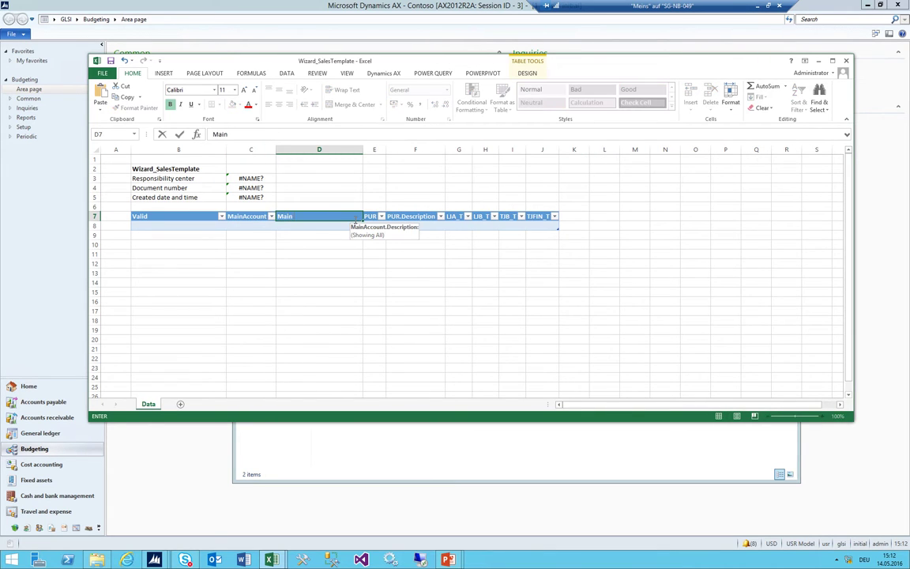
type(" Account Name")
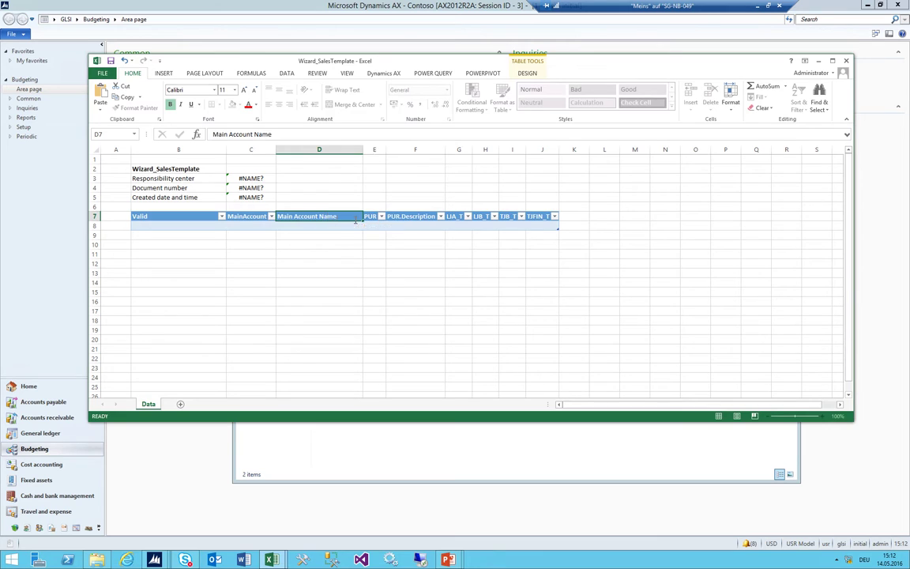
key("Tab")
key("Tab")
type("PUR N")
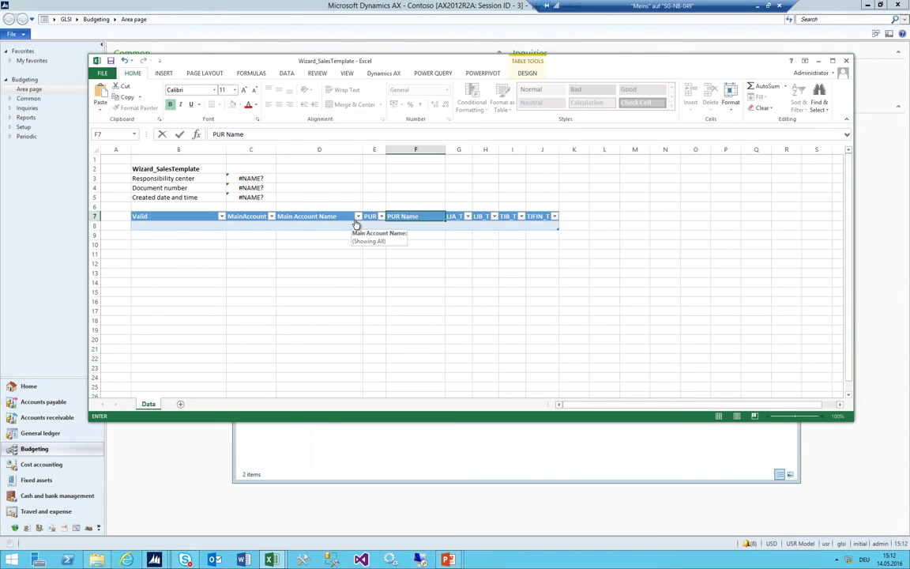
type("ame")
key("Return")
left_click(375, 236)
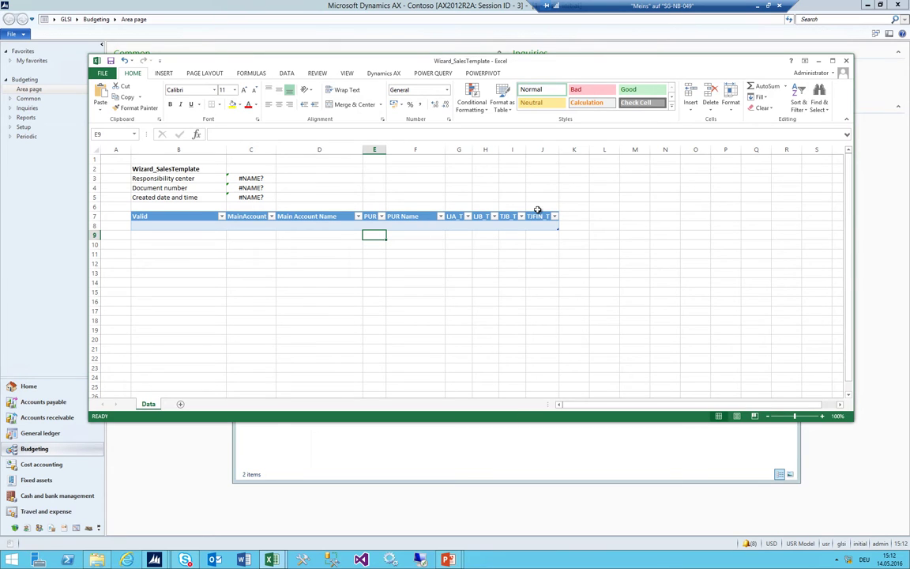
left_click(846, 61)
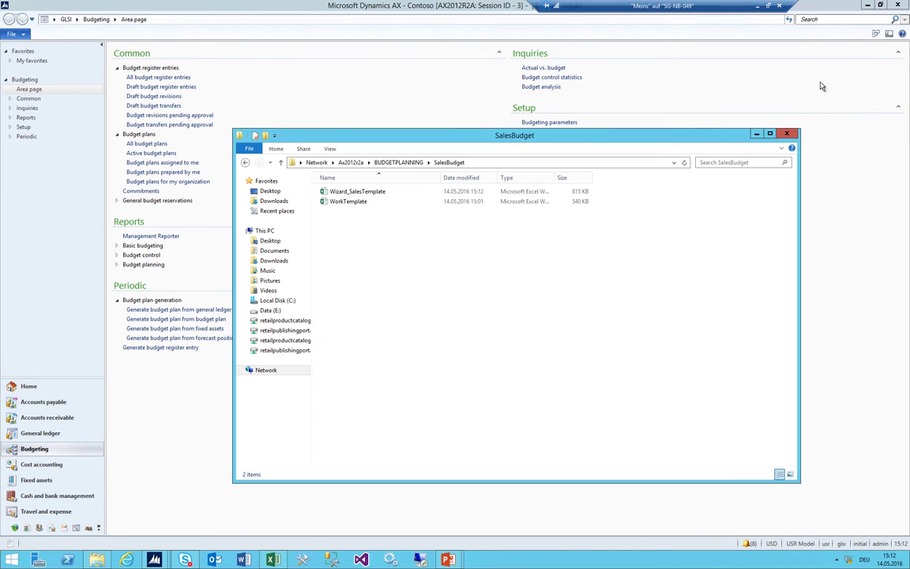
Step: Minimise the SalesBudget folder and open the Budget planning process form
left_click(756, 133)
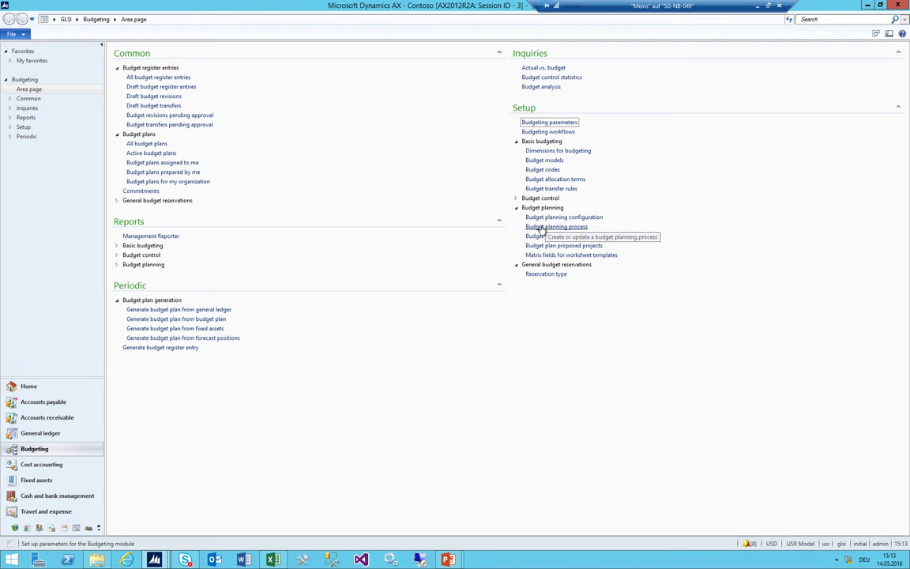
left_click(553, 227)
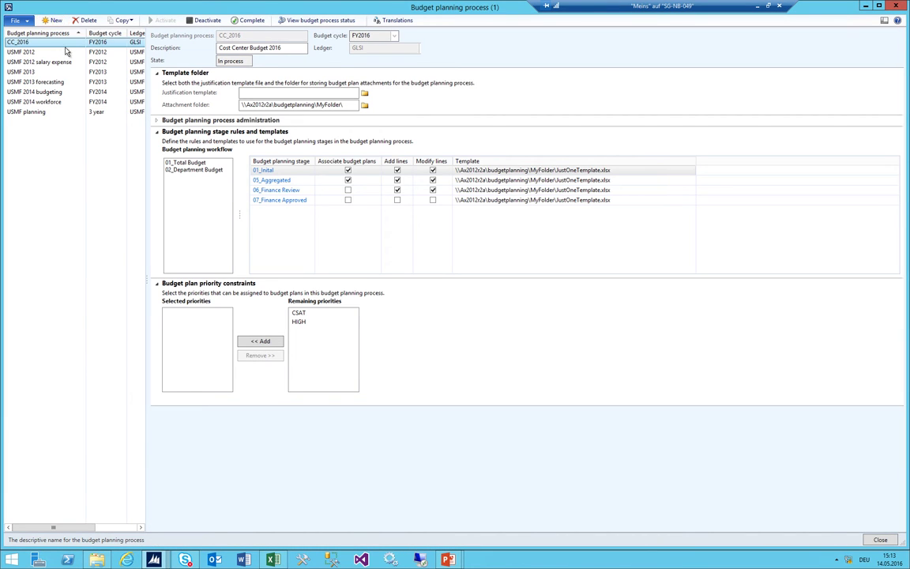
Step: Create a new budget planning process named Sales_2016 with budget cycle FY2016
left_click(52, 20)
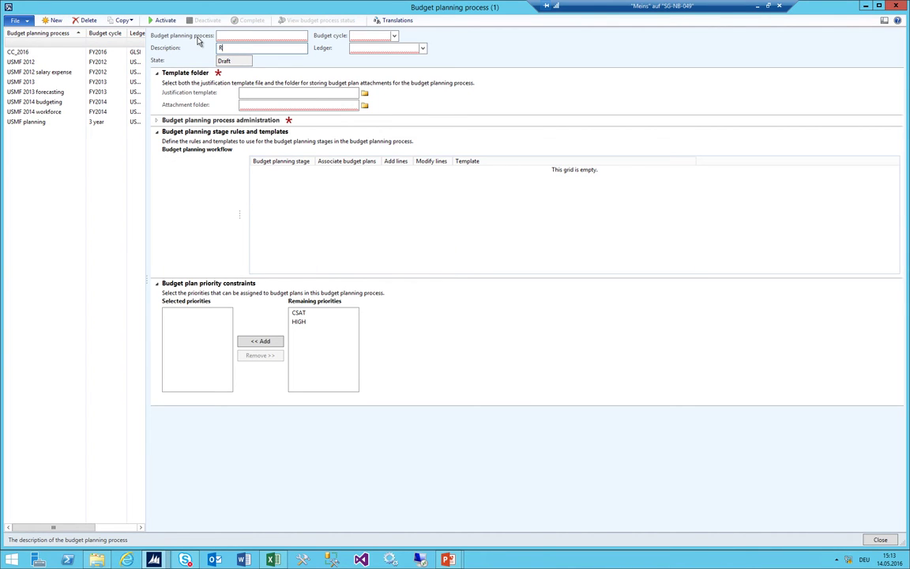
key("shift+Tab")
type("Sales_2016")
key("Tab")
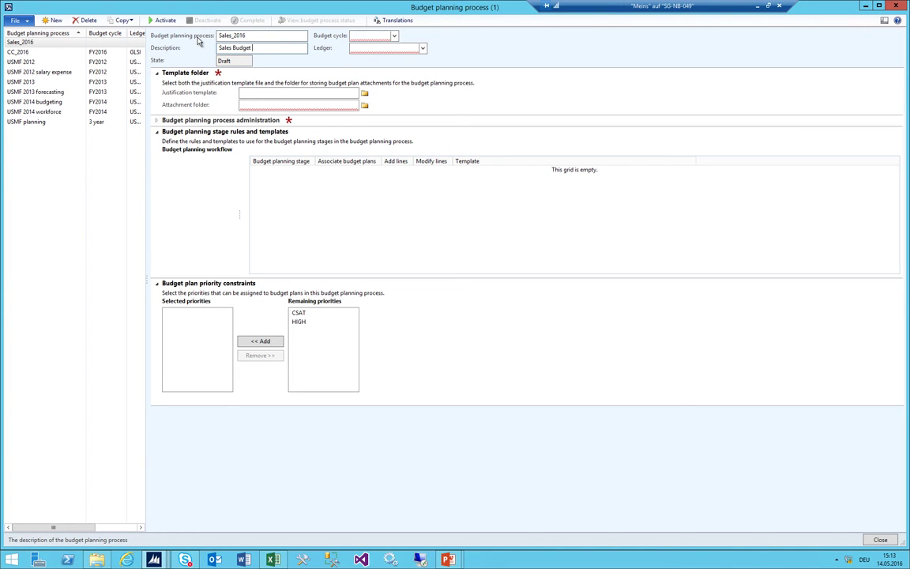
key("Tab")
key("Tab")
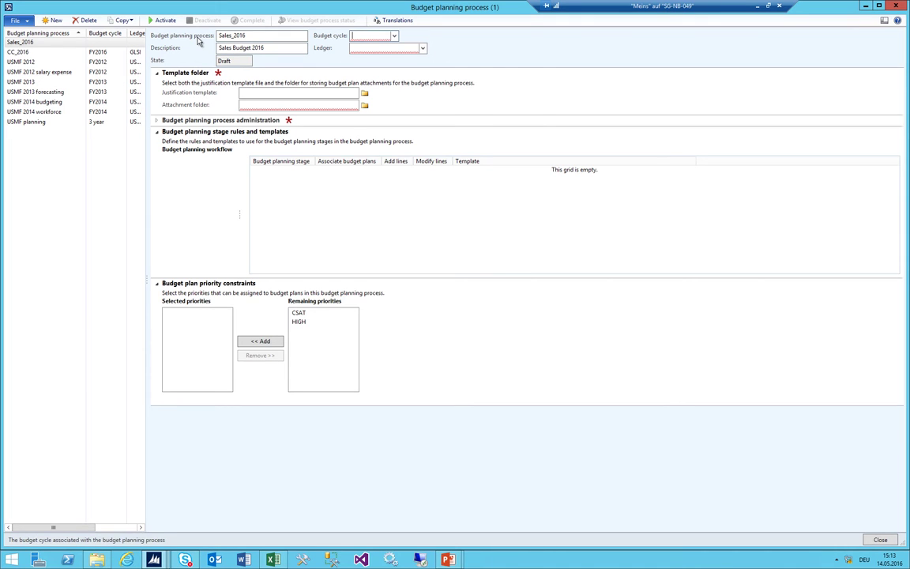
key("alt+Down")
key("Down")
key("Down")
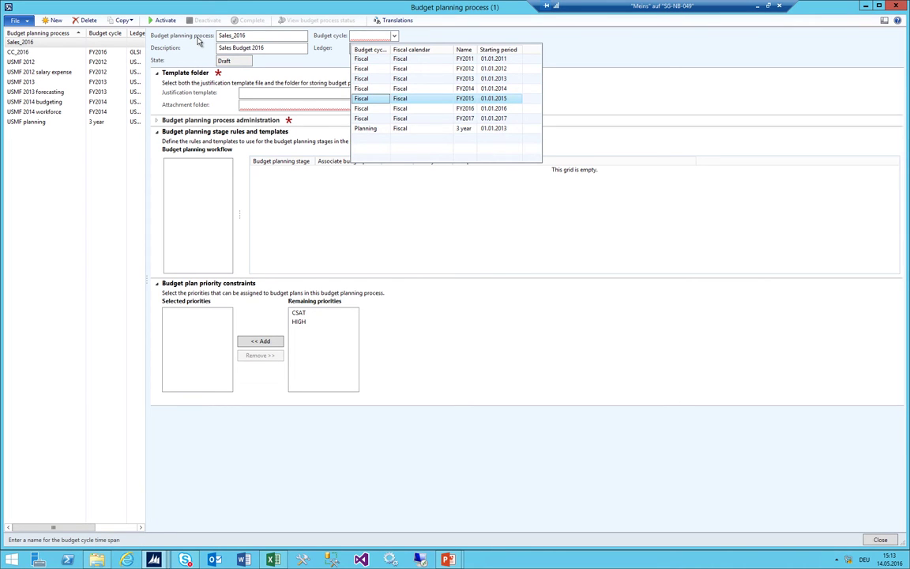
key("Down")
key("Down")
key("Up")
key("Return")
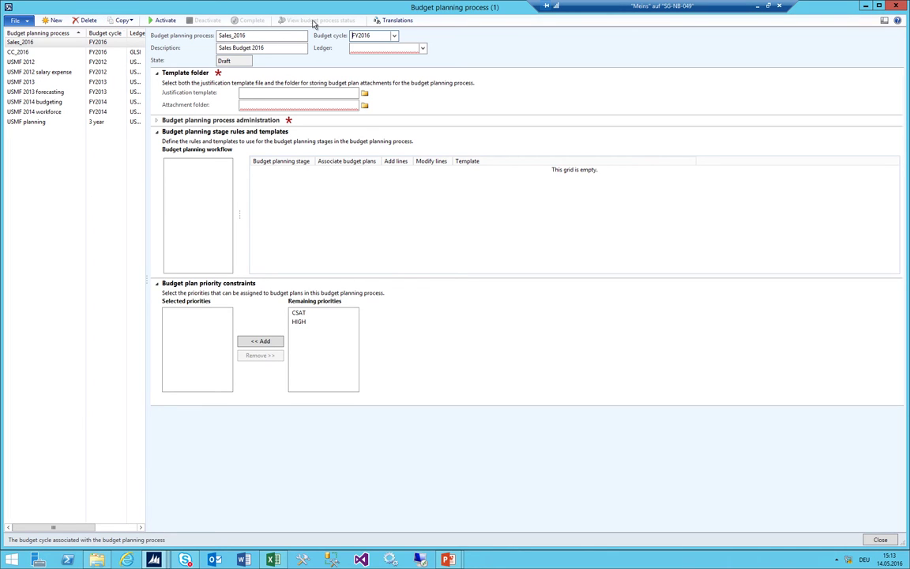
Step: Set the ledger to GLSI and look up the available attachment folders
left_click(389, 47)
key("alt+Down")
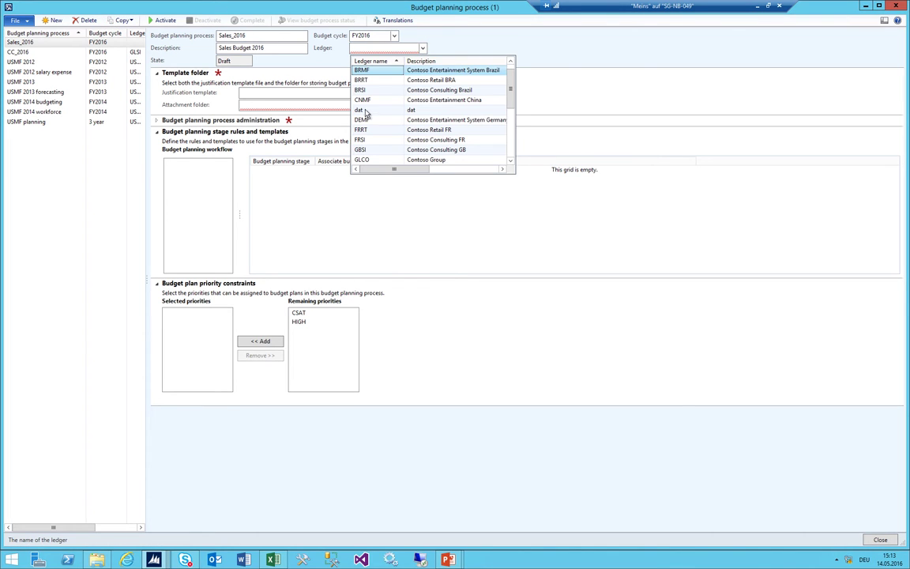
scroll(376, 140, "down", 1)
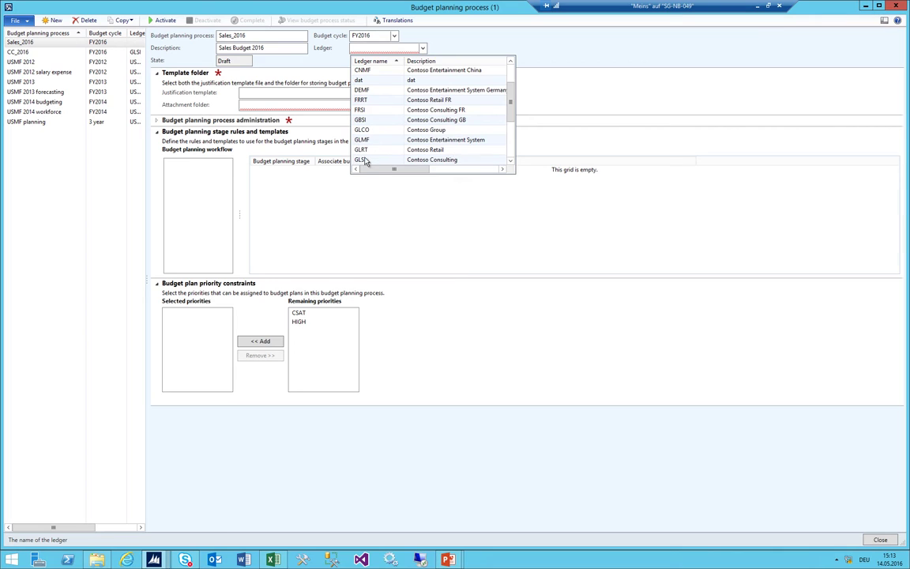
left_click(371, 145)
left_click(251, 92)
left_click(346, 106)
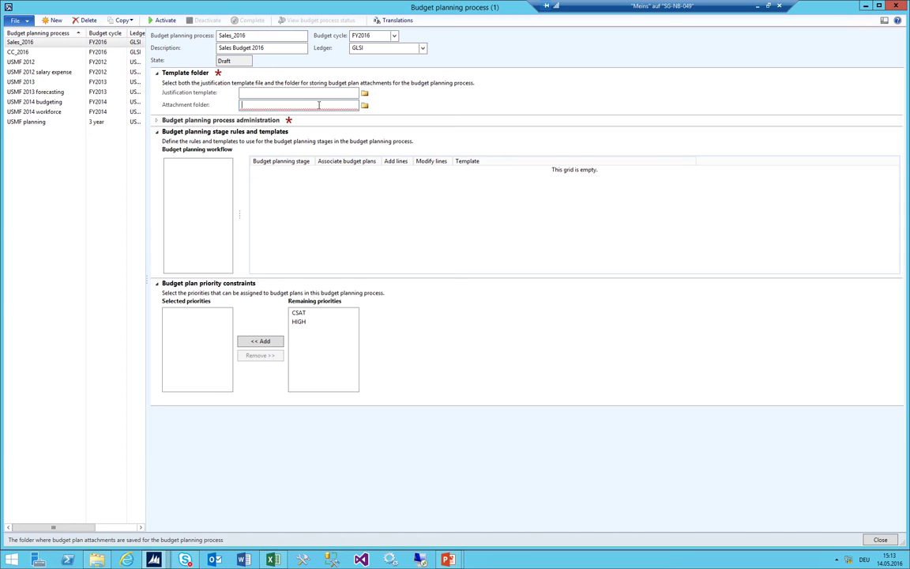
double_click(363, 7)
left_click(377, 5)
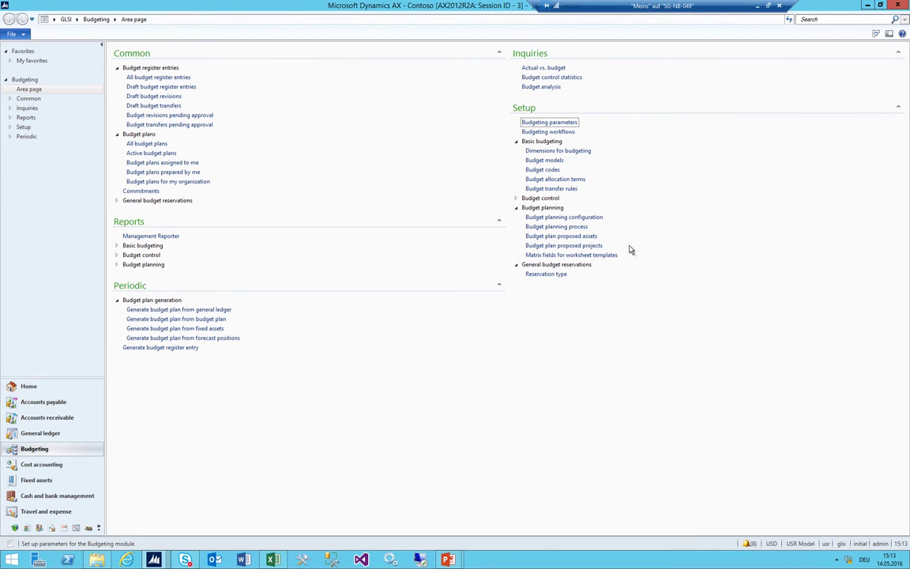
left_click(556, 226)
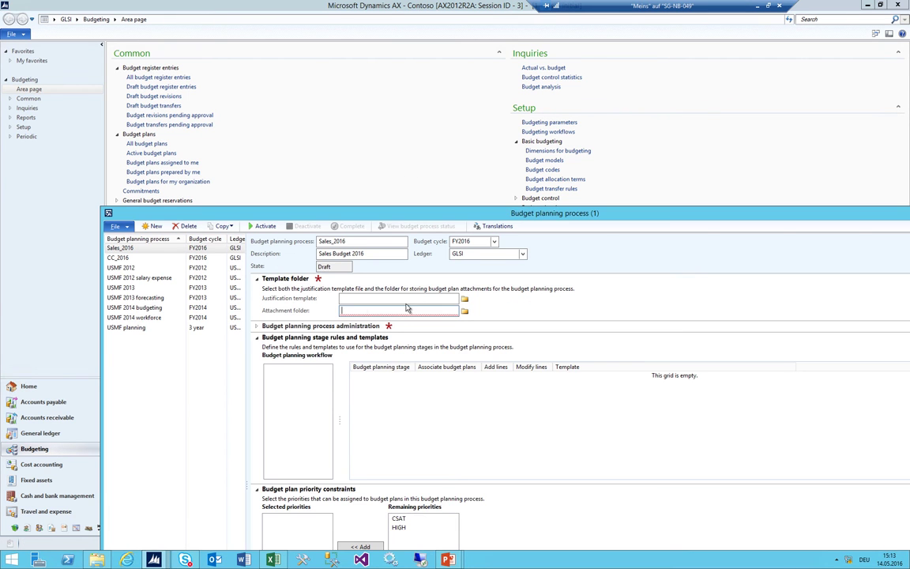
left_click(417, 312)
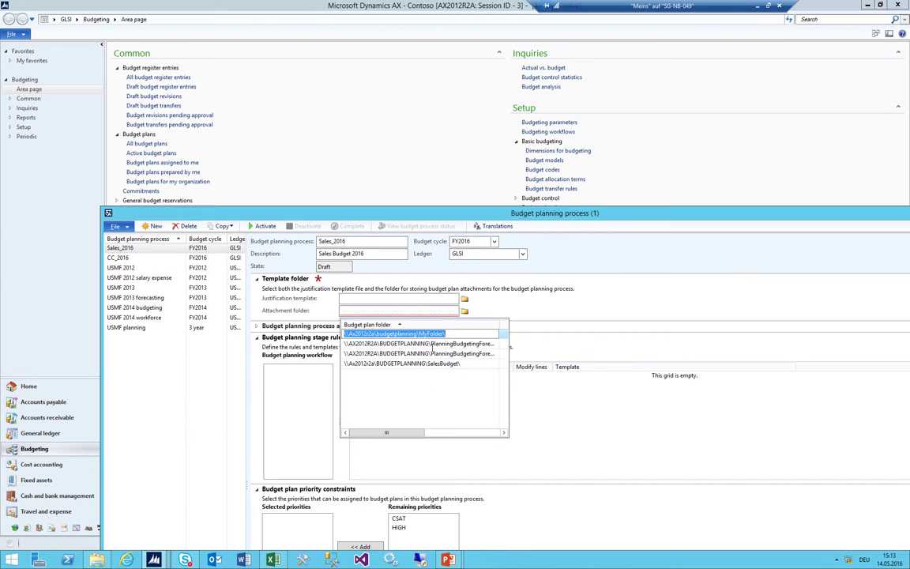
left_click(423, 143)
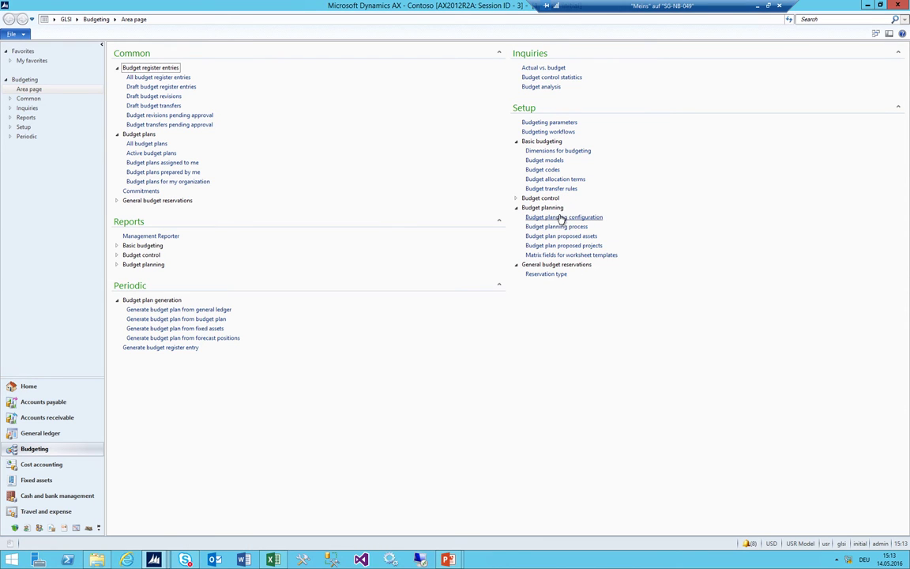
Step: Add a new budget plan folder row containing the copied SalesBudget path
left_click(565, 218)
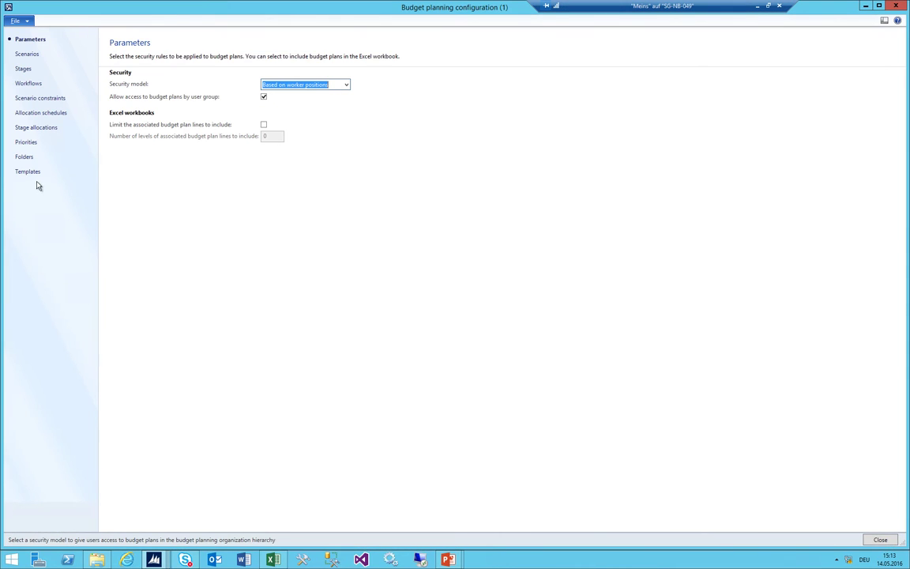
left_click(26, 158)
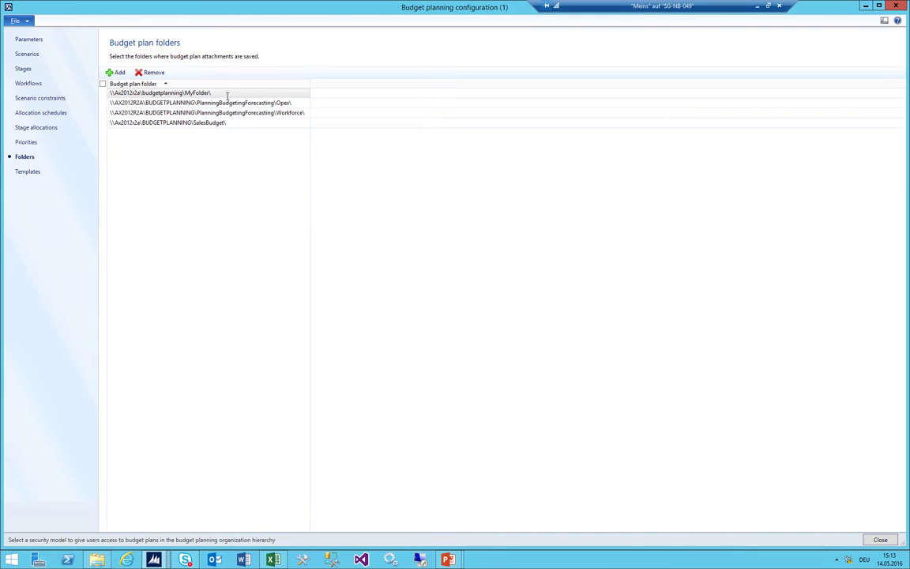
left_click(117, 73)
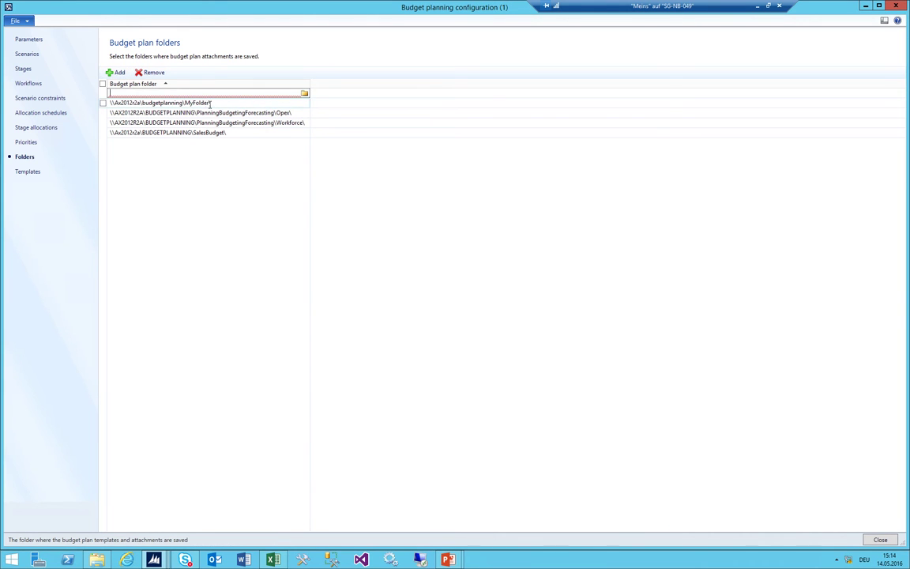
left_click(203, 103)
left_click(232, 133)
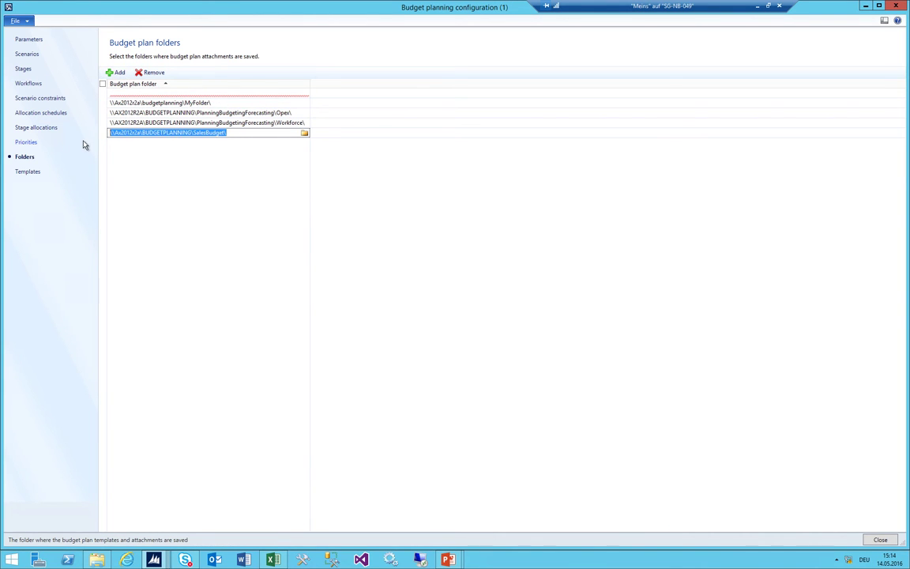
key("ctrl+c")
left_click(138, 93)
key("ctrl+v")
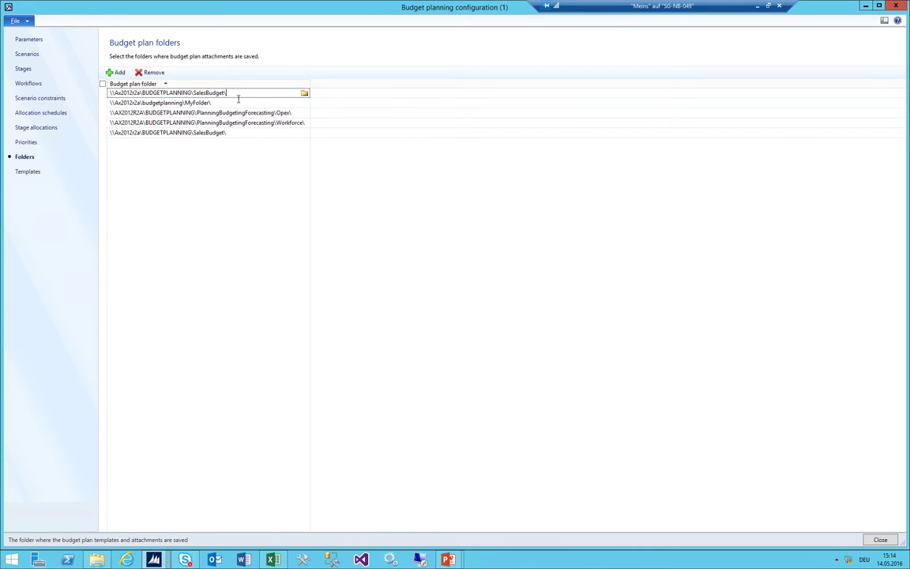
Step: Create a Final subfolder in SalesBudget and enter its path as the new folder entry
left_click(100, 560)
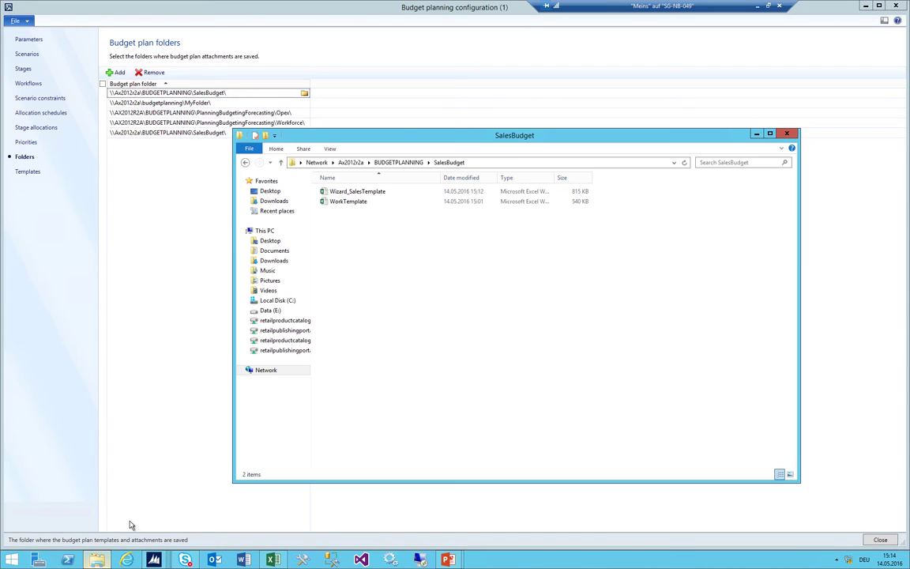
right_click(385, 220)
mouse_move(405, 326)
left_click(515, 326)
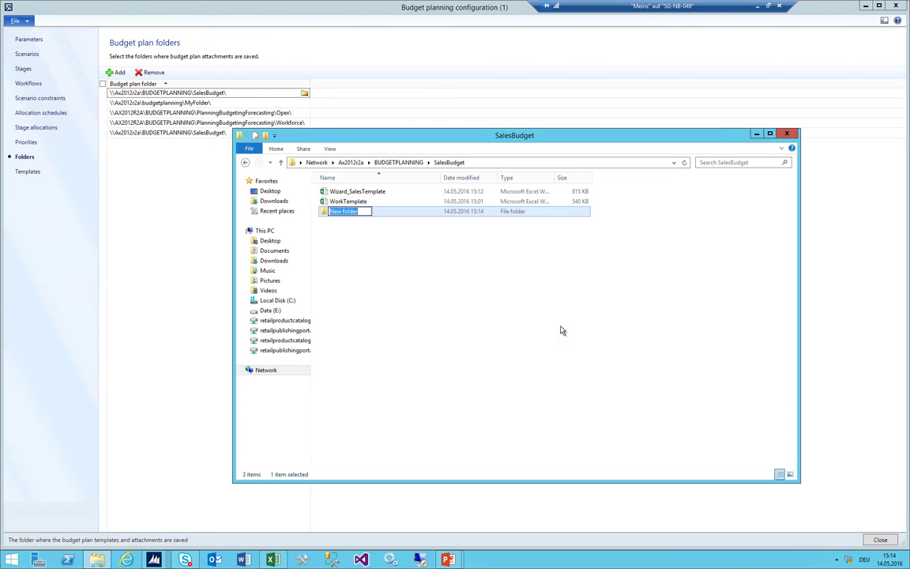
type("Final")
key("Return")
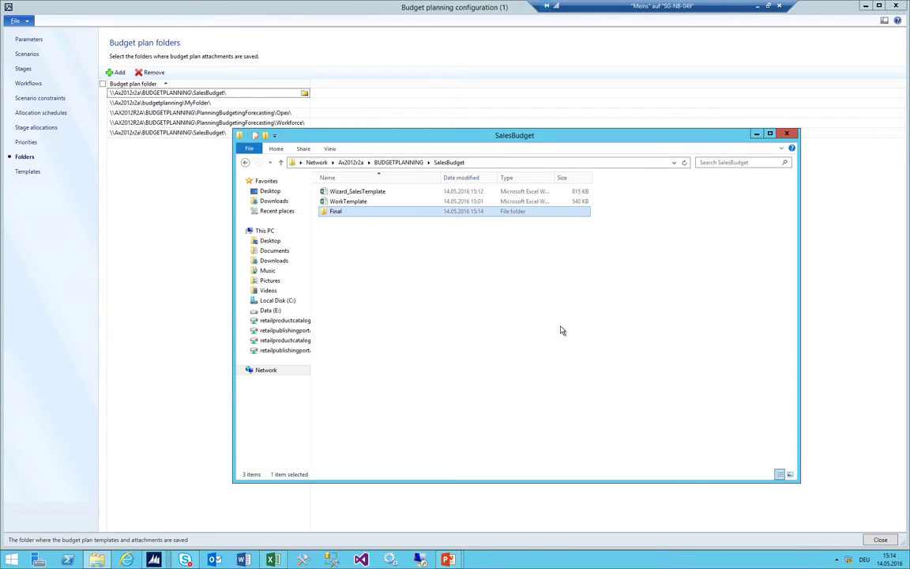
double_click(336, 212)
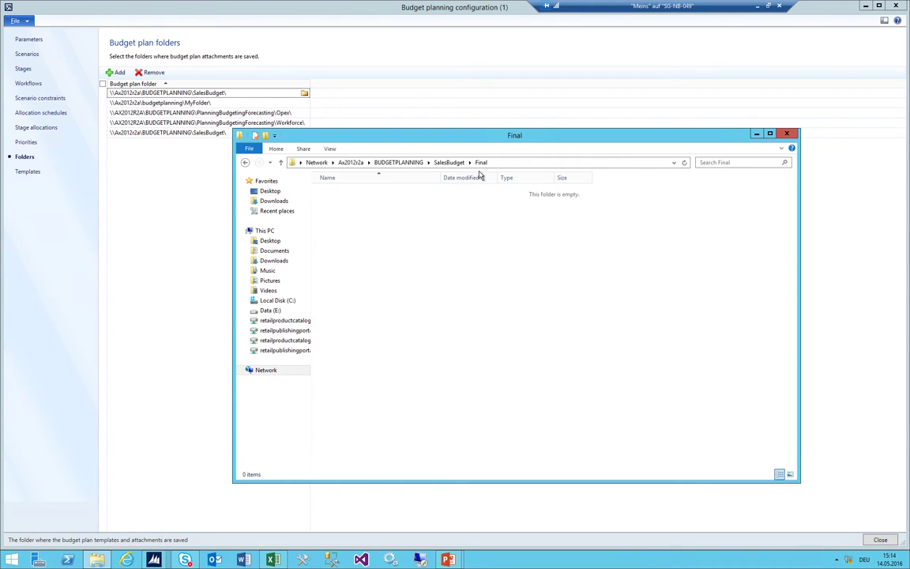
left_click(511, 162)
key("alt+F4")
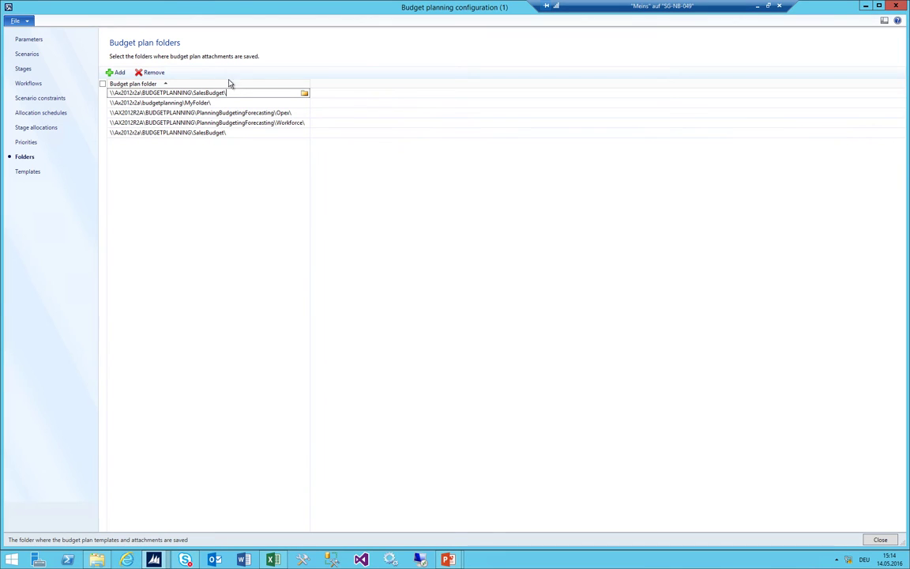
key("ctrl+a")
key("ctrl+v")
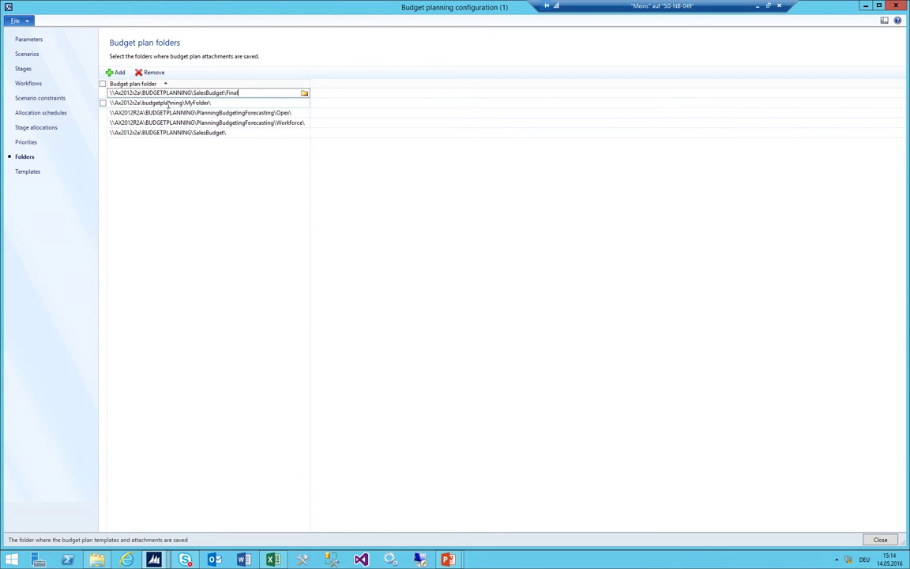
left_click(164, 103)
Step: Set Sales_2016's attachment folder to SalesBudget\Final\
mouse_move(153, 559)
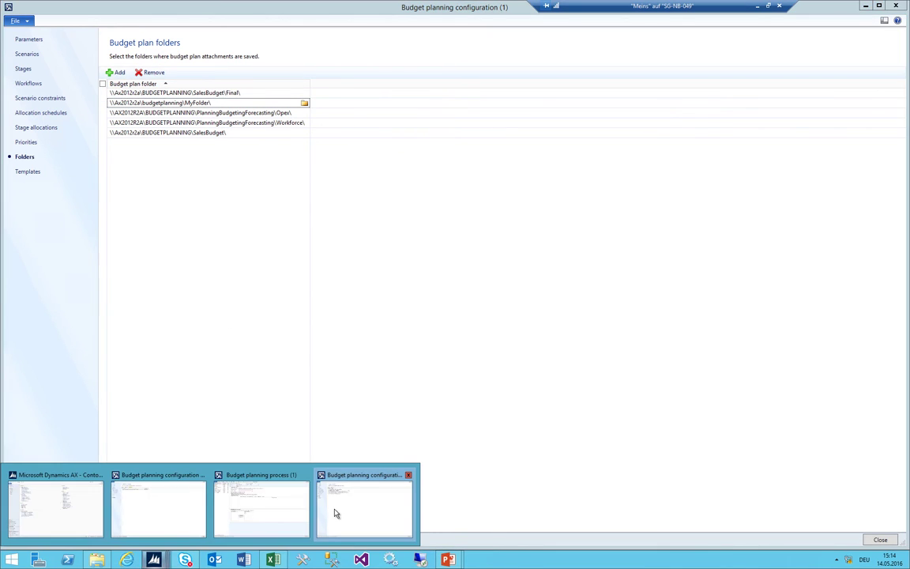
left_click(275, 508)
left_click(454, 311)
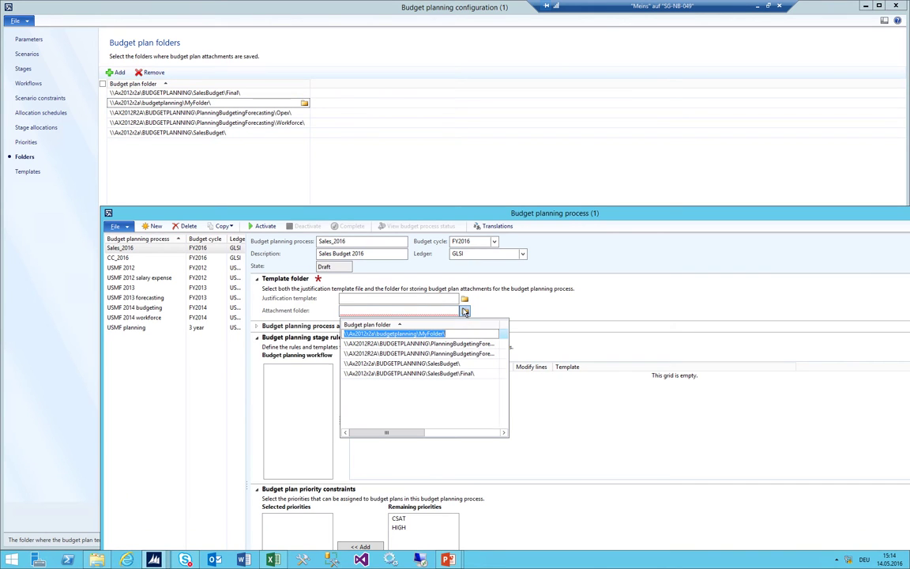
left_click(441, 374)
Step: Choose Sales Budget Hierarchy GLSI as the organization hierarchy
left_click(256, 326)
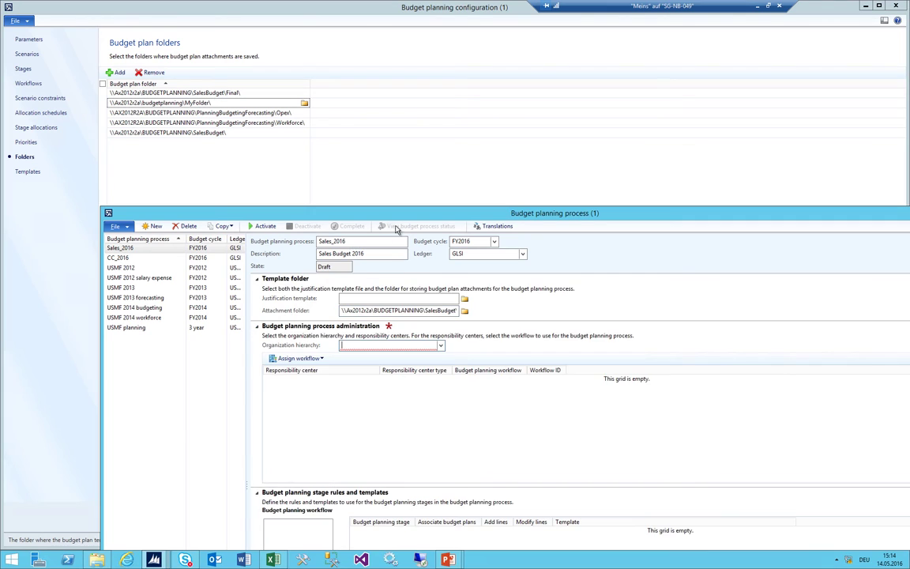
double_click(357, 211)
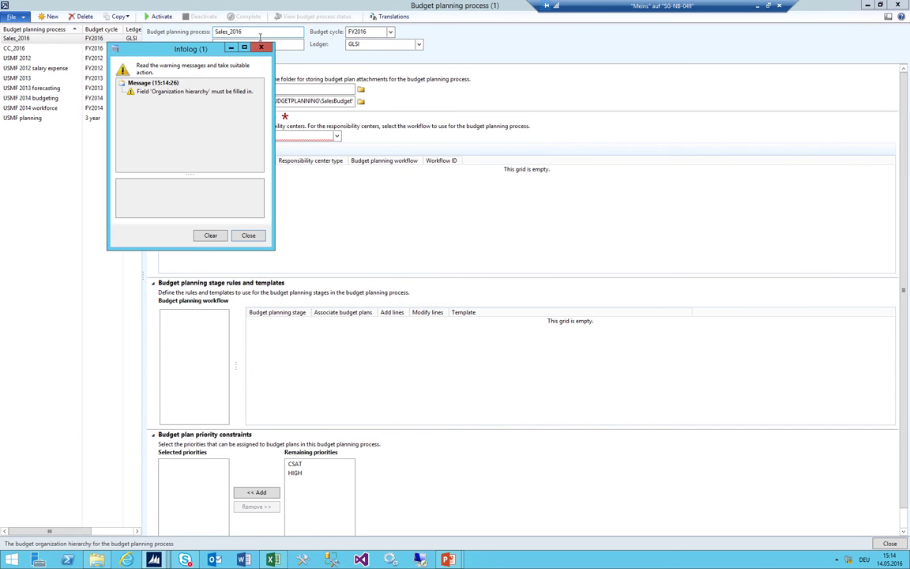
left_click(261, 48)
left_click(337, 137)
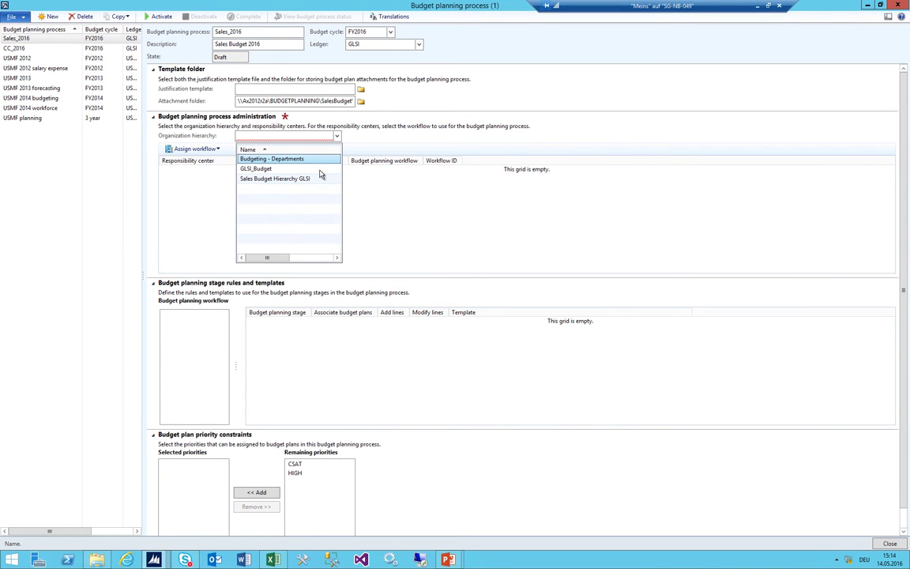
left_click(269, 179)
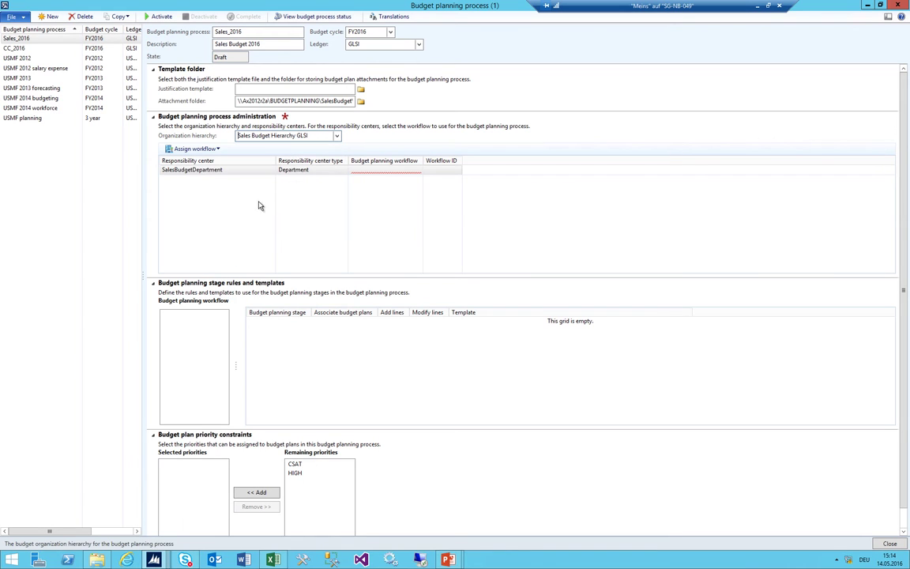
Step: Assign the 10_Sales Budget workflow to the SalesBudgetDepartment responsibility center
left_click(223, 171)
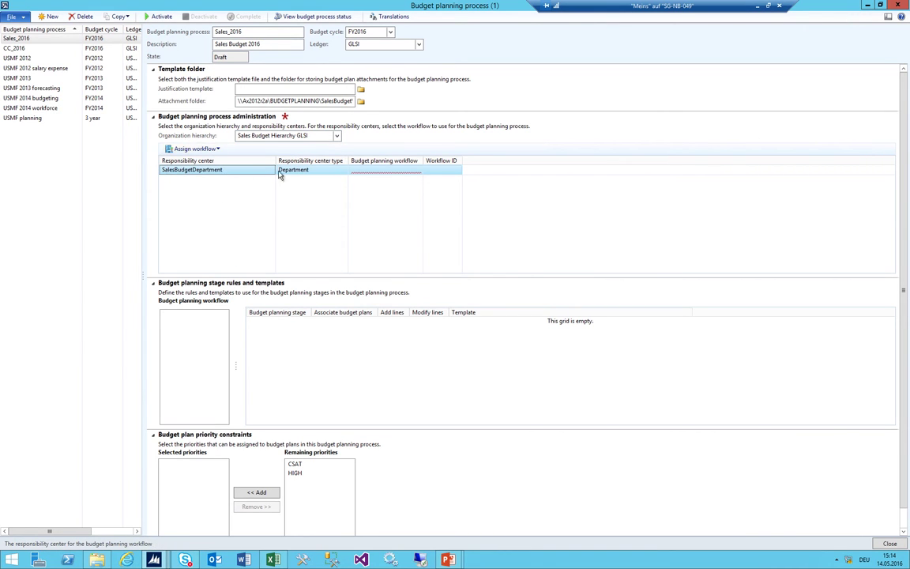
left_click(397, 171)
left_click(417, 171)
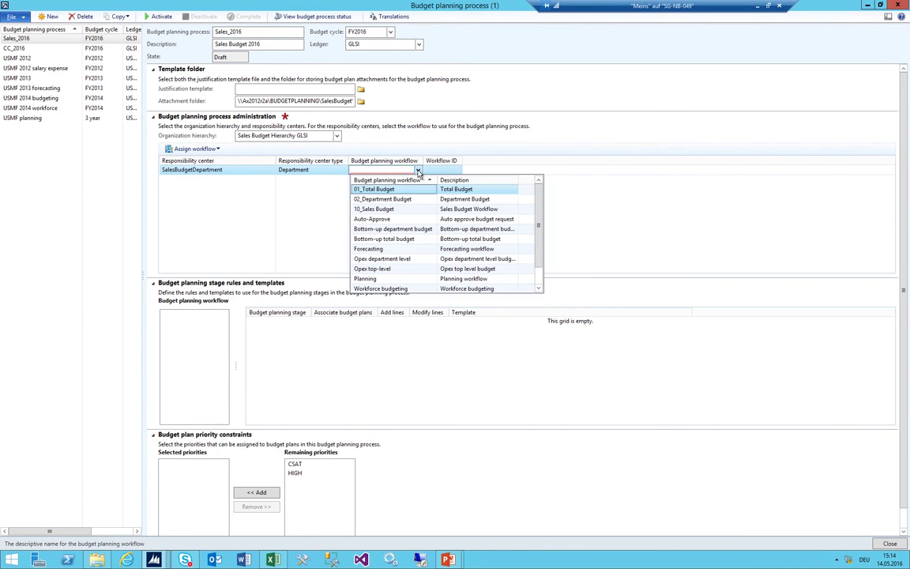
scroll(376, 194, "down", 1)
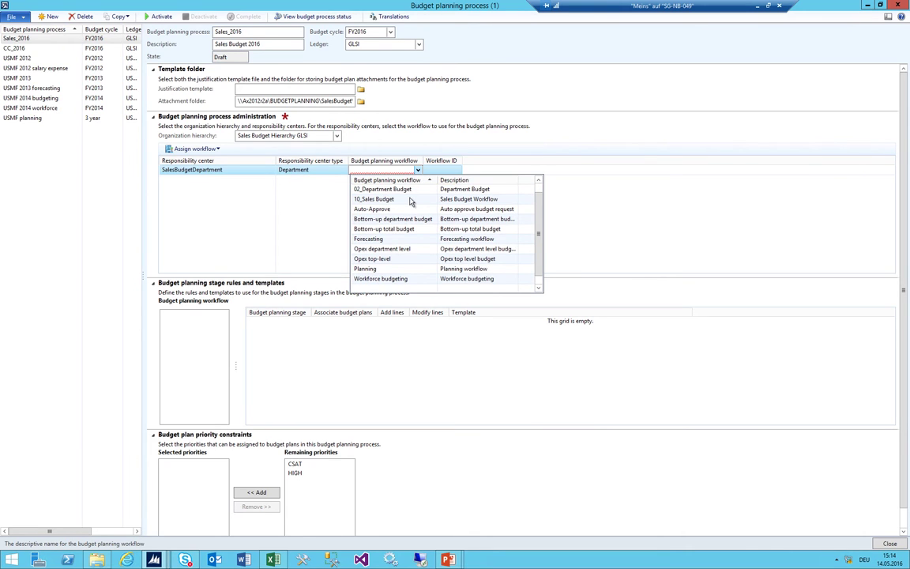
scroll(418, 283, "up", 1)
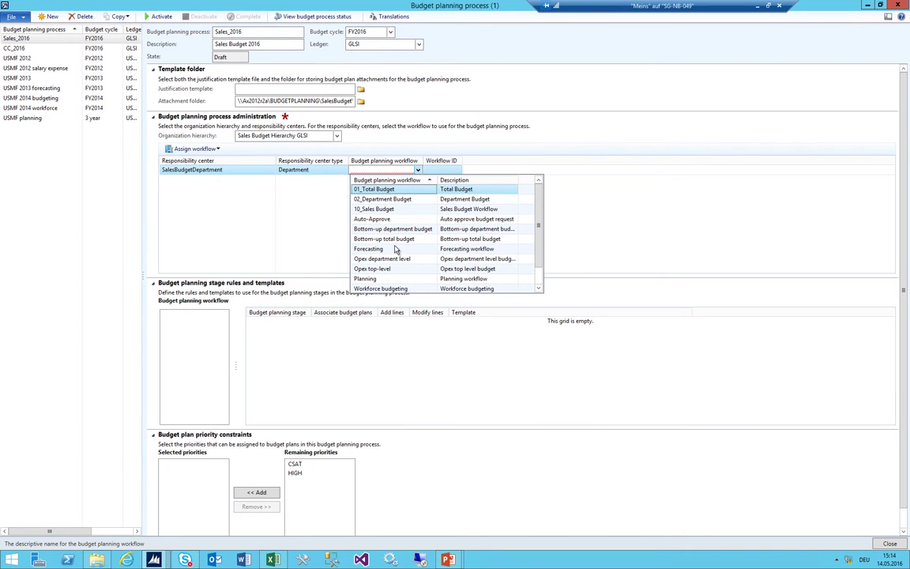
left_click(403, 211)
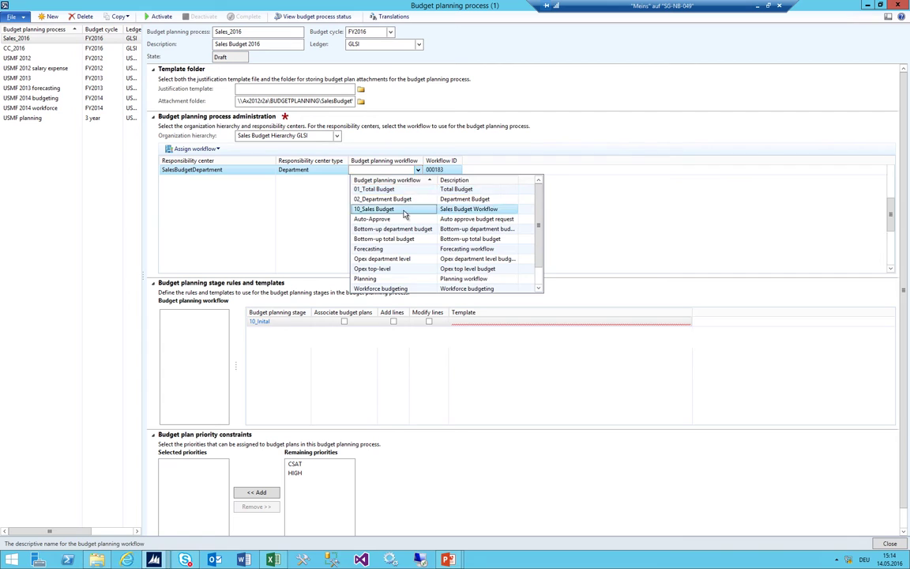
left_click(404, 210)
Step: Show the 10_Sales Budget stages and let 10_Inital add and modify lines
left_click(193, 316)
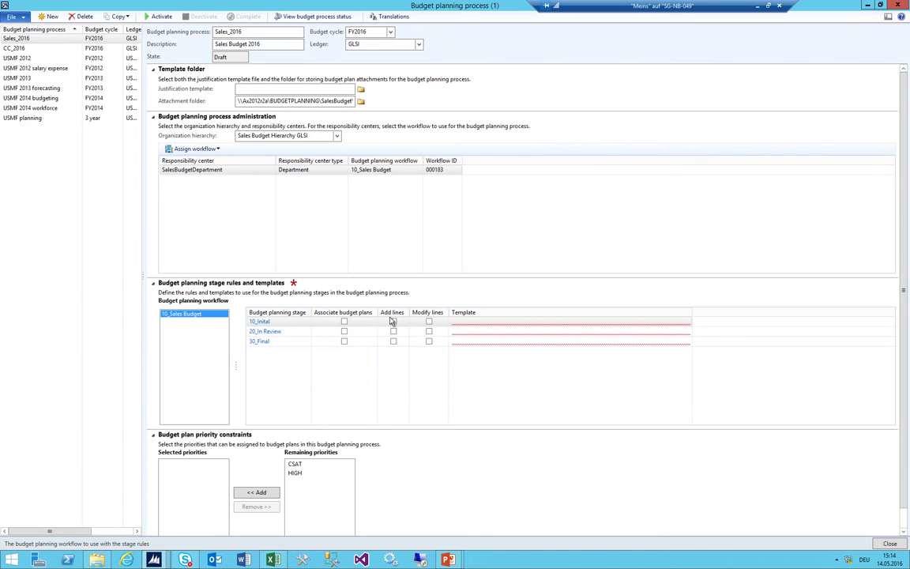
mouse_move(275, 562)
left_click(393, 322)
left_click(429, 322)
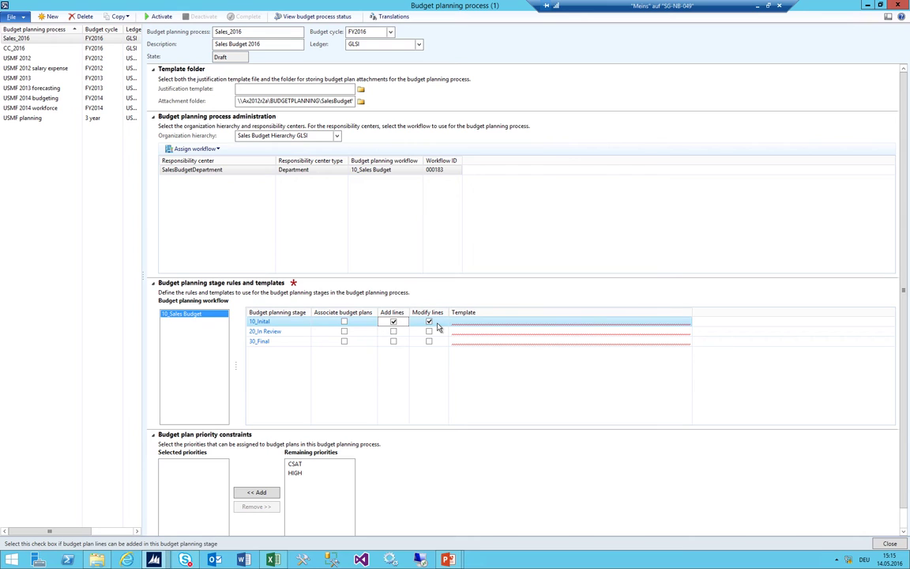
Step: Open the 10_Inital Template lookup, then close it and return to budget planning configuration
left_click(458, 322)
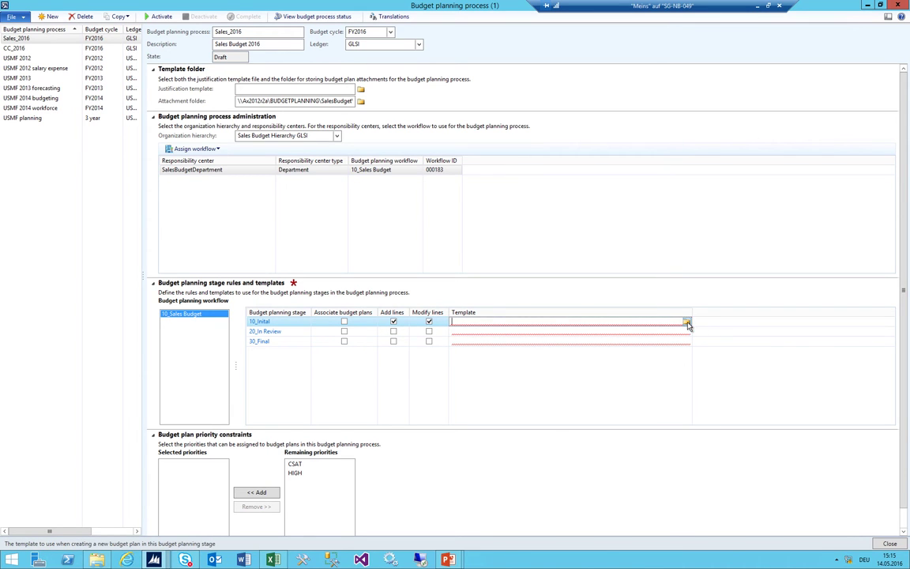
left_click(687, 322)
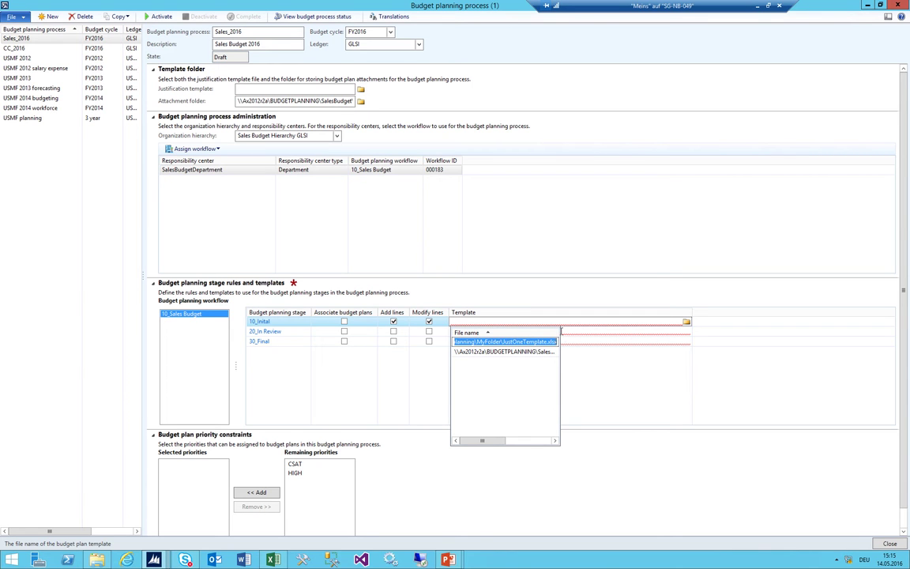
left_click(583, 334)
key("Escape")
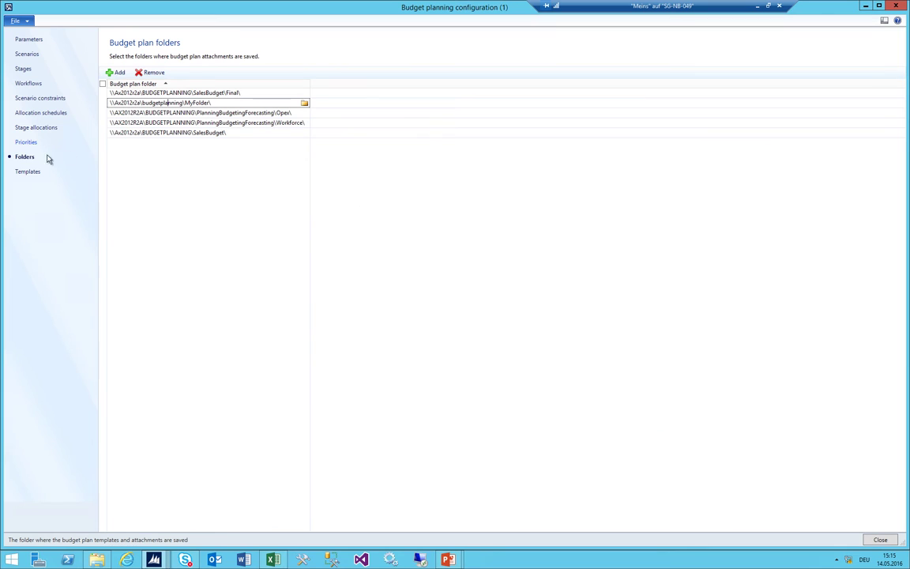
Step: Add a budget plan template row using budgetplanning\SalesBudget\WorkTemplate.xlsx, then return to Sales_2016
left_click(26, 172)
left_click(206, 103)
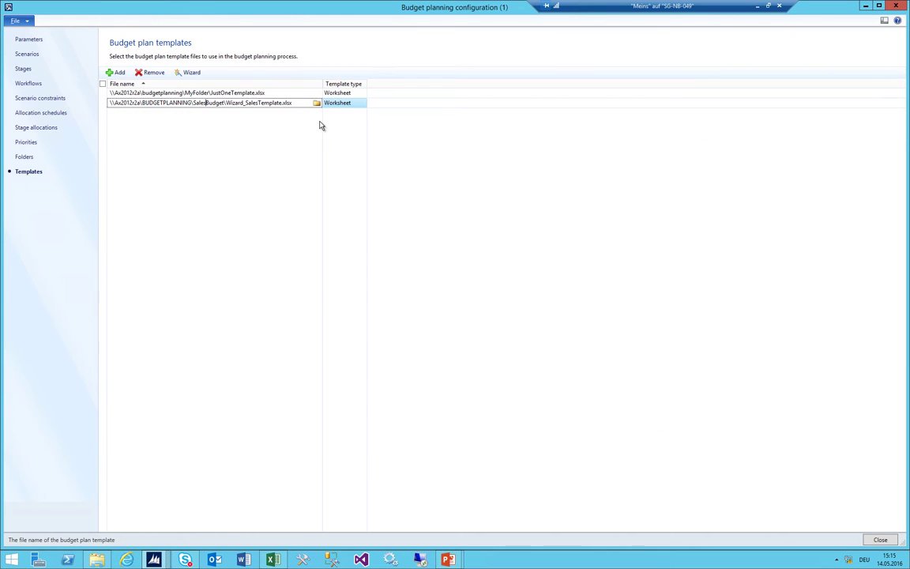
left_click(116, 72)
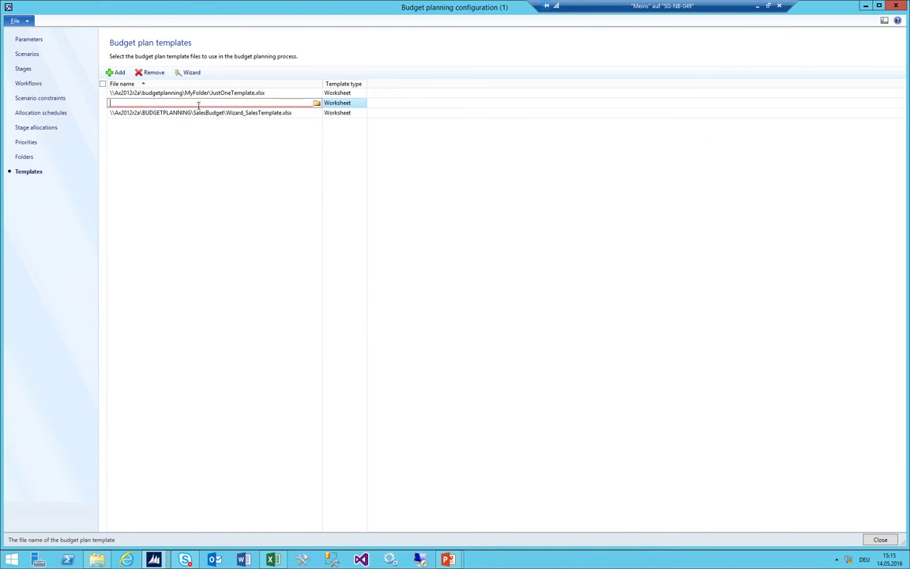
left_click(317, 104)
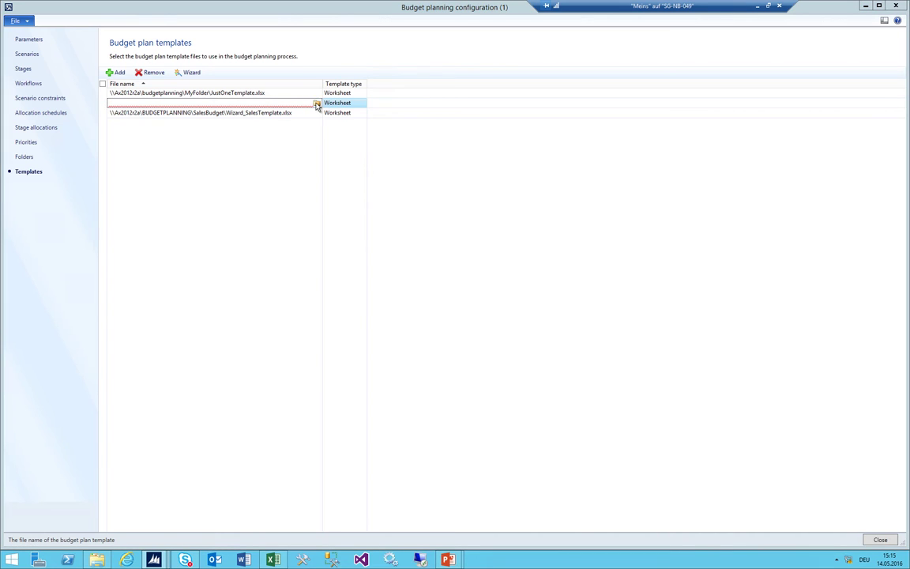
left_click(168, 39)
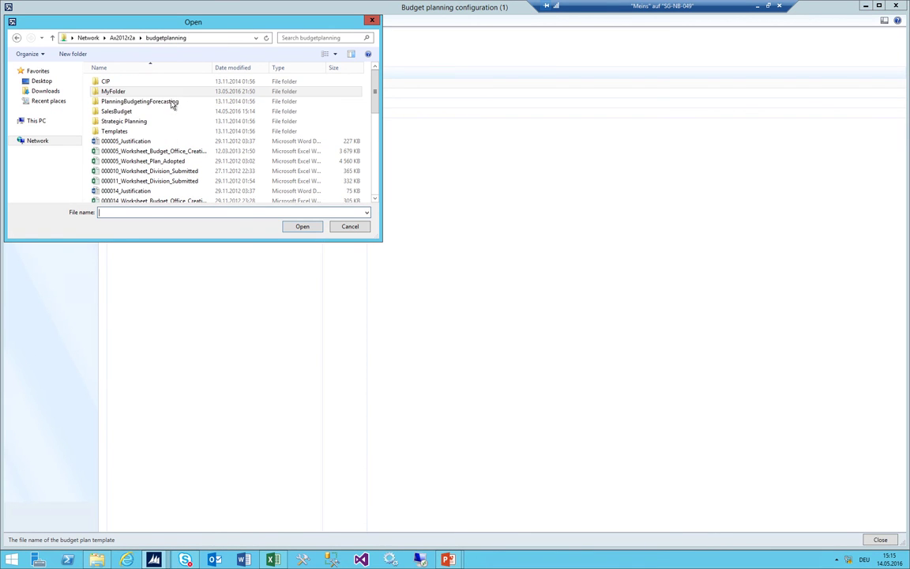
double_click(125, 113)
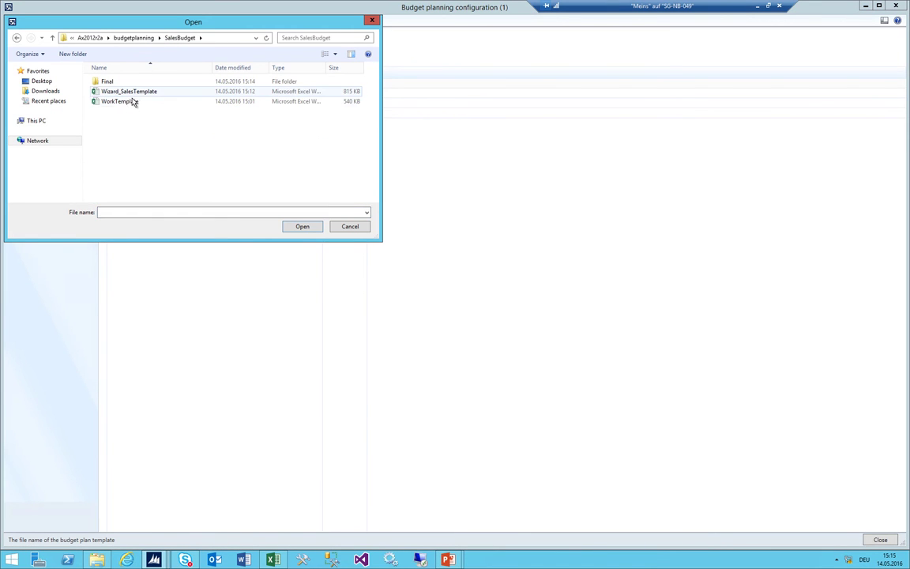
double_click(124, 103)
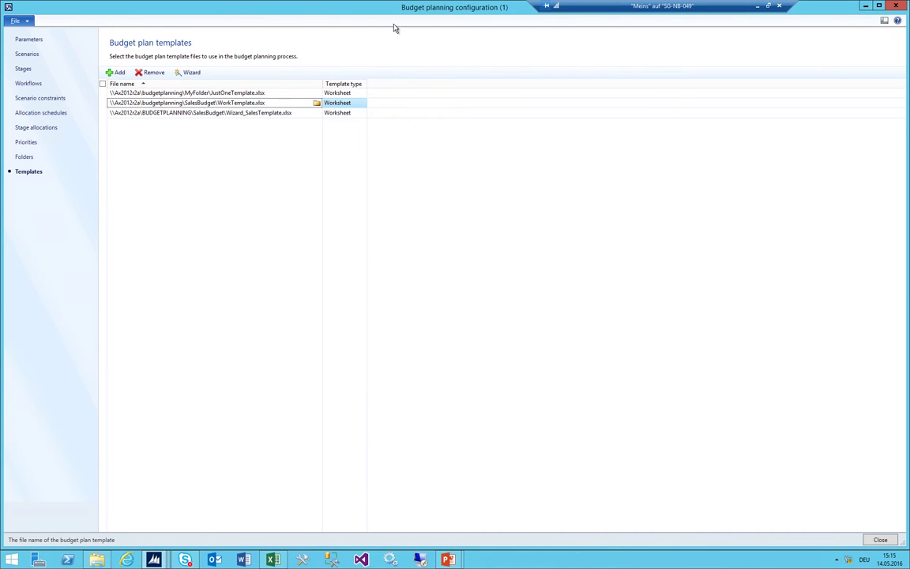
key("alt+Tab")
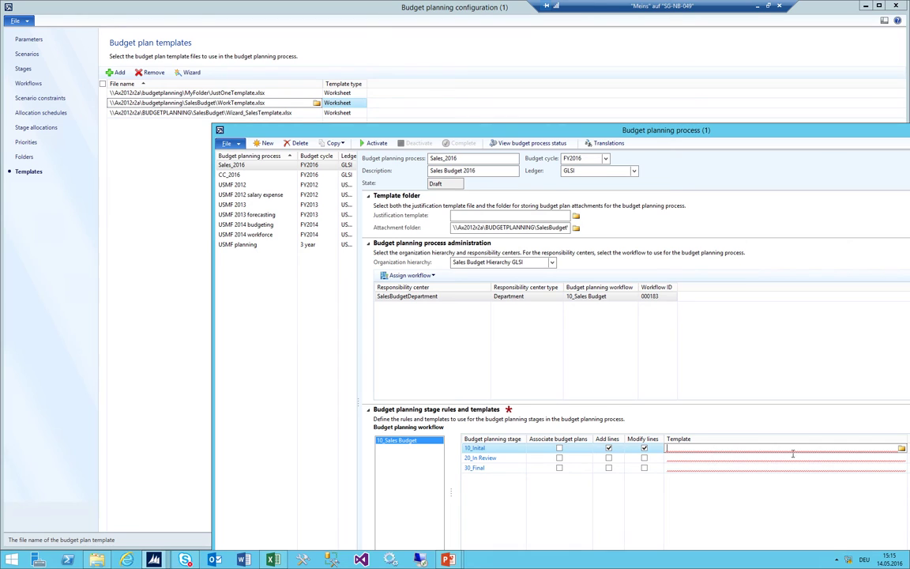
Step: Dismiss the Template-required messages, maximise the window, and give 10_Initial WorkTemplate.xlsx
left_click(901, 448)
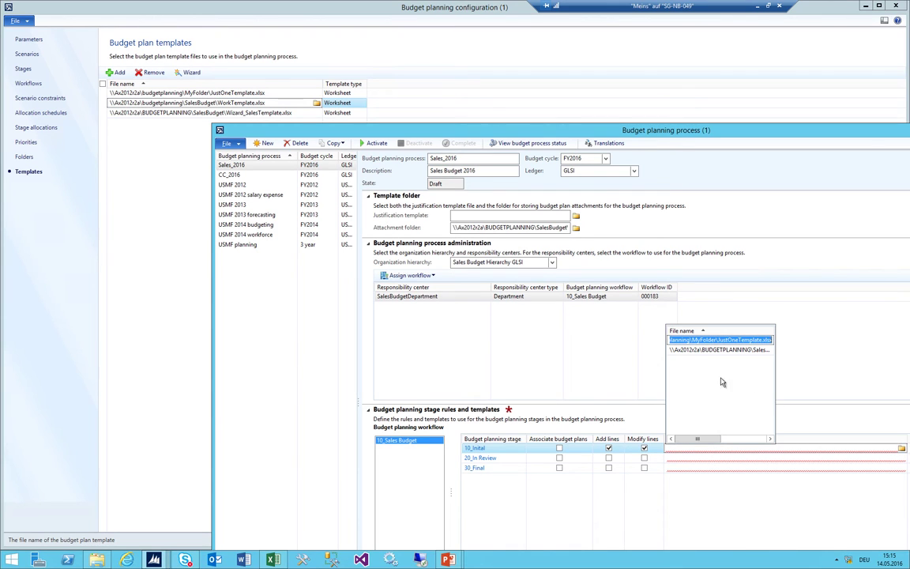
left_click(609, 404)
key("Escape")
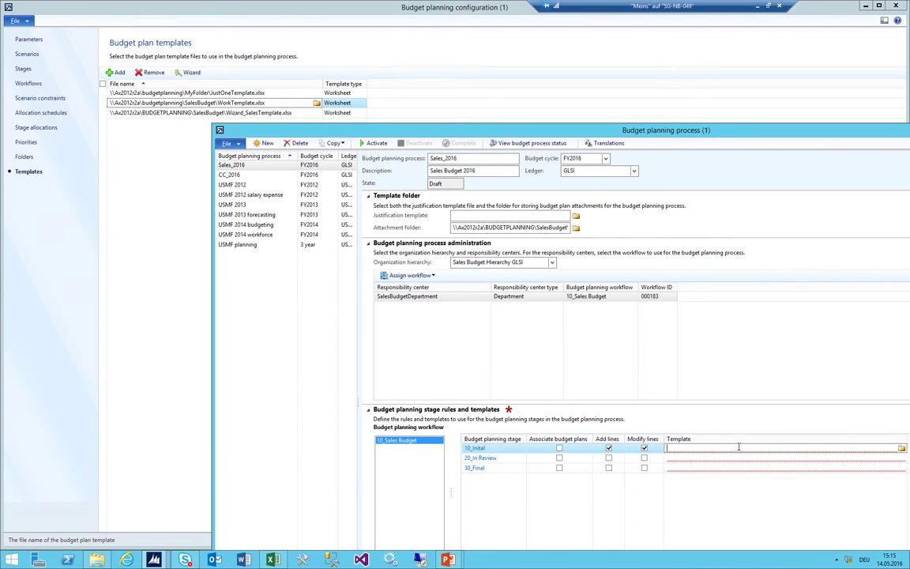
key("Escape")
left_click(901, 449)
left_click(624, 131)
double_click(624, 132)
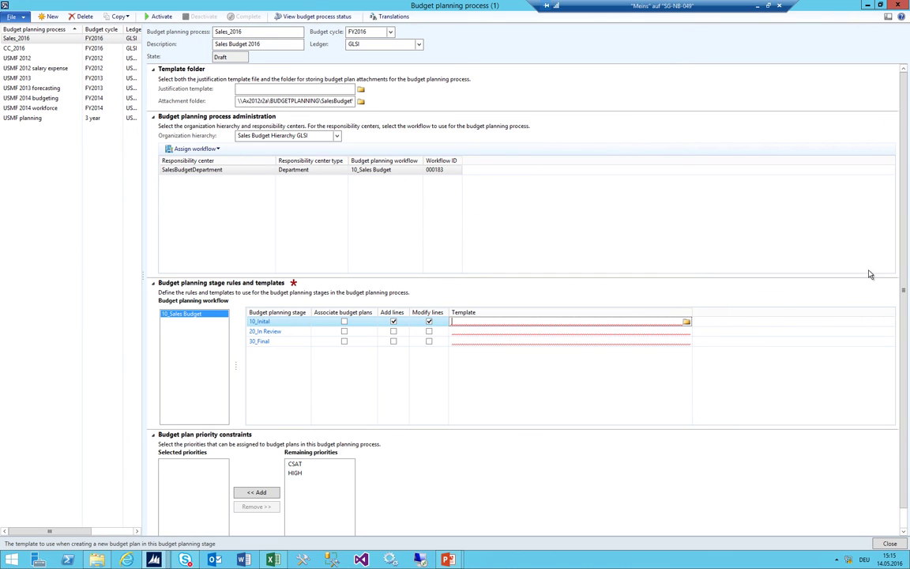
left_click(687, 323)
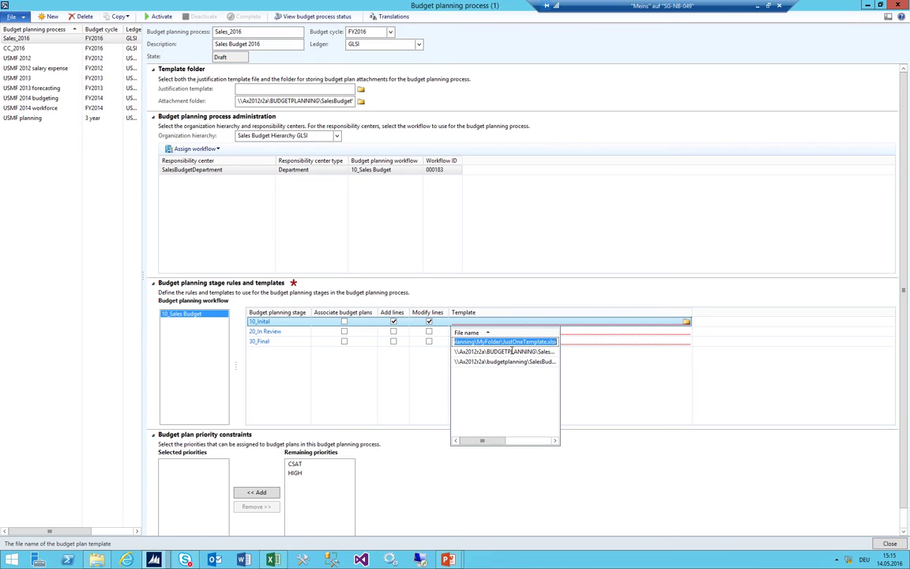
left_click(514, 362)
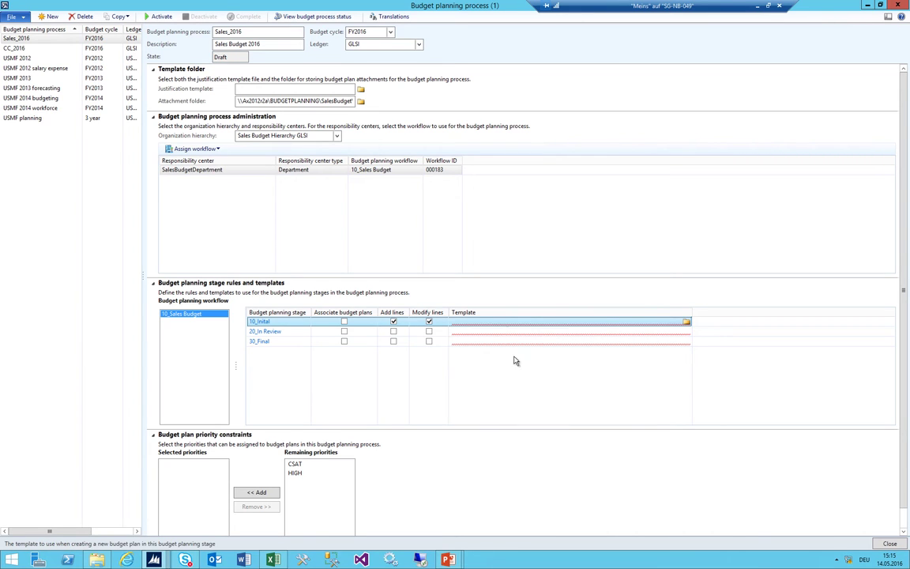
Step: Let 20_In Review add lines and set its template to WorkTemplate.xlsx
left_click(622, 332)
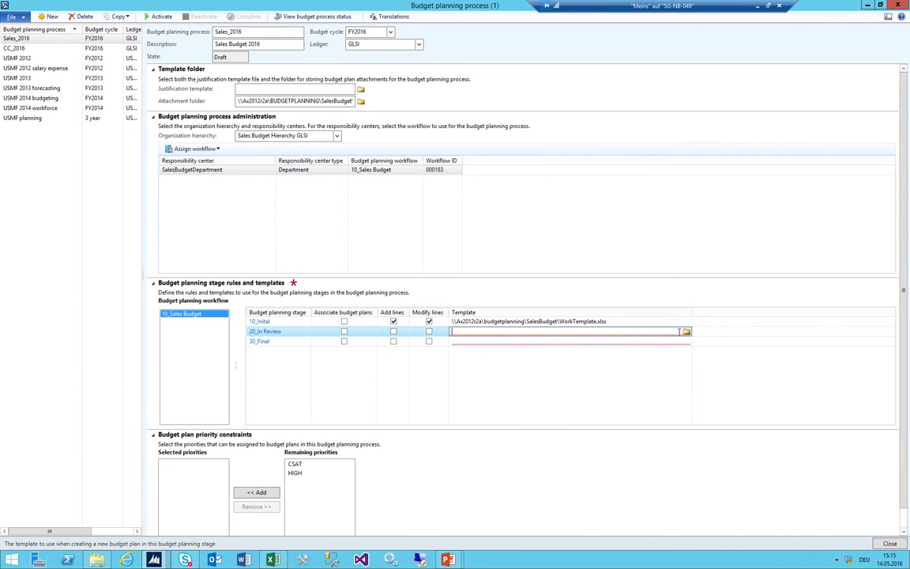
left_click(393, 332)
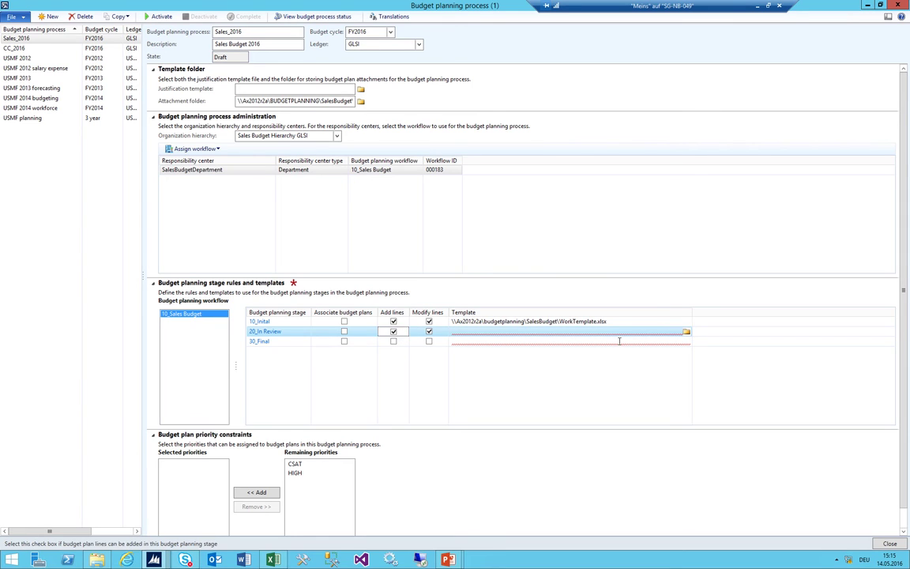
left_click(676, 331)
left_click(687, 332)
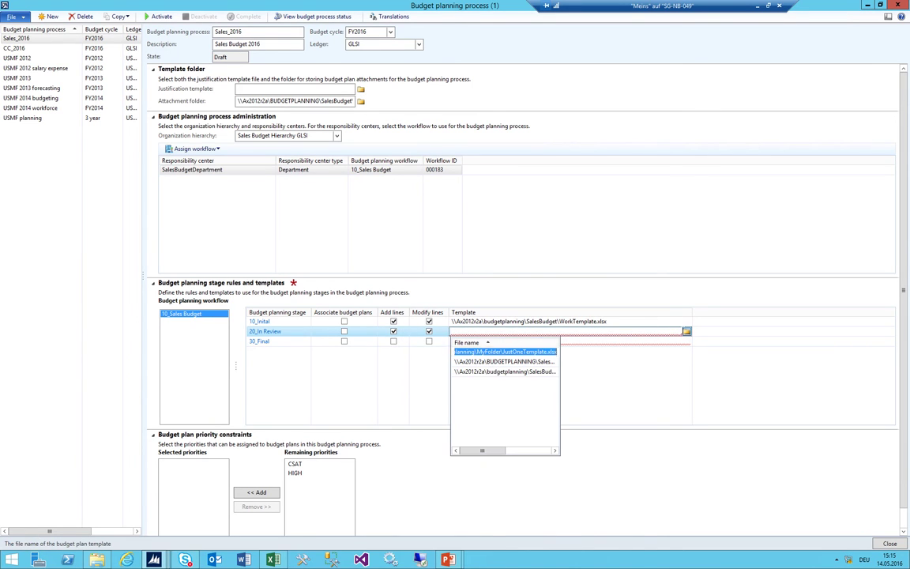
left_click(496, 362)
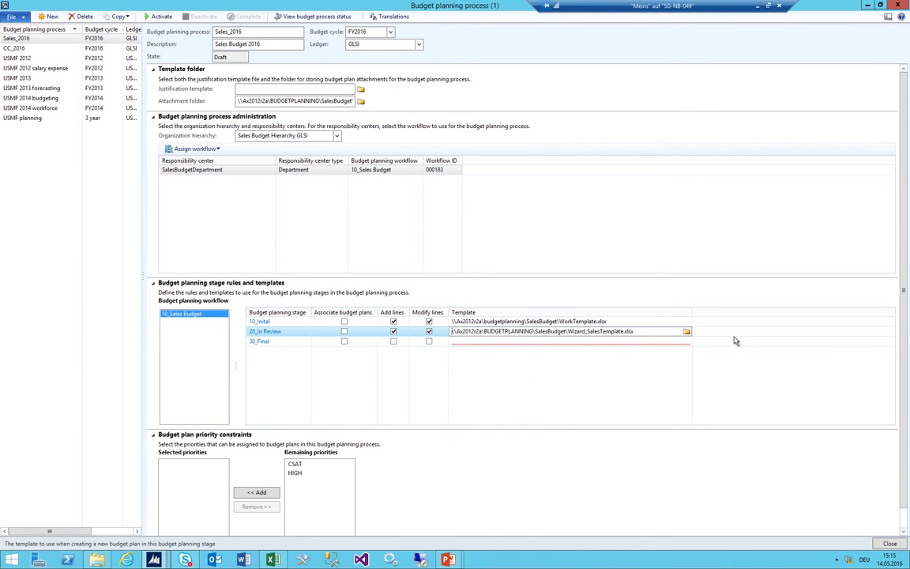
left_click(687, 332)
left_click(506, 371)
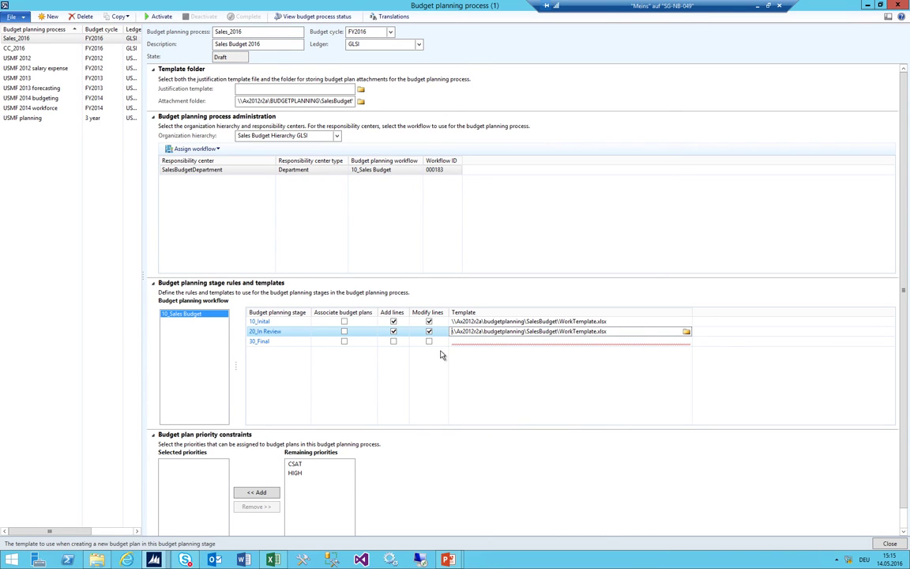
Step: Set 30_Final's template to Wizard_SalesTemplate.xlsx and collapse Budget plan priority constraints
left_click(589, 342)
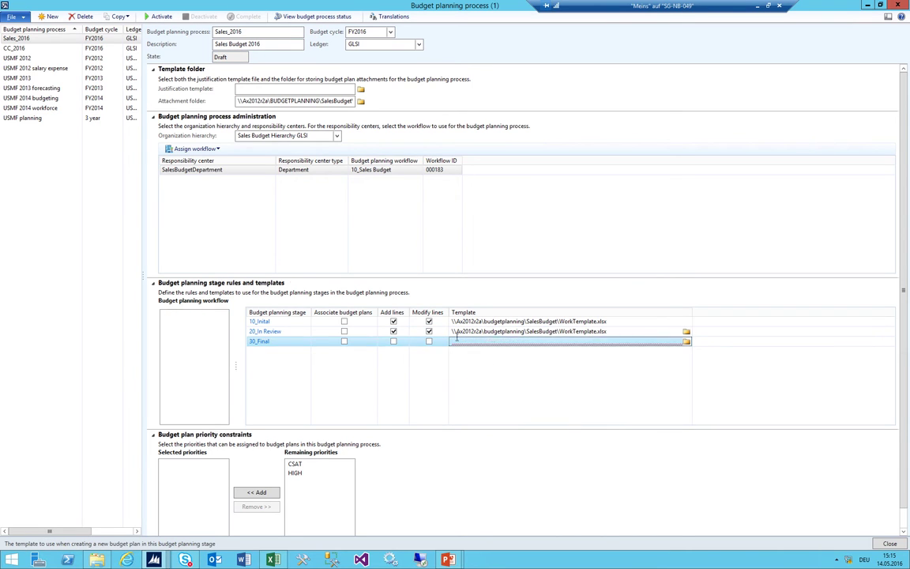
left_click(687, 343)
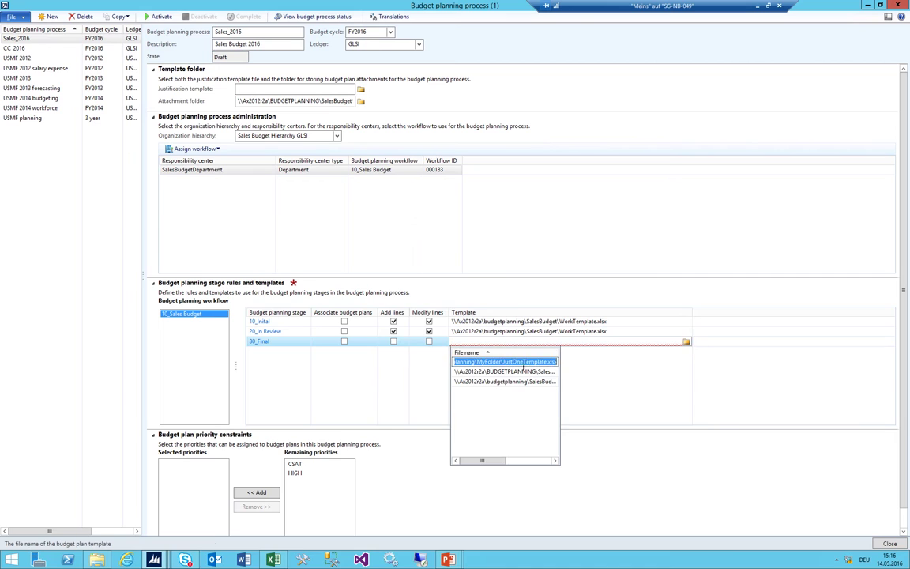
left_click(512, 372)
left_click(563, 332)
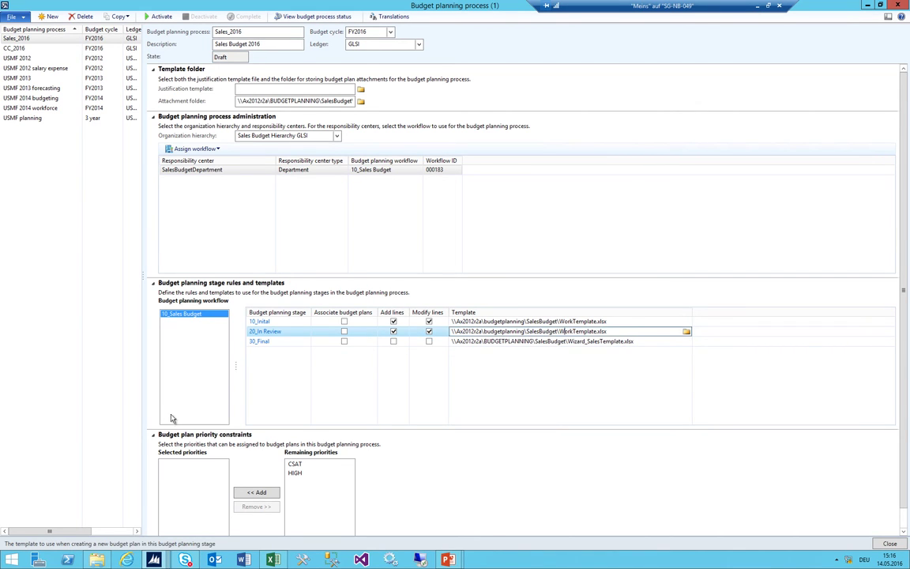
scroll(190, 395, "down", 1)
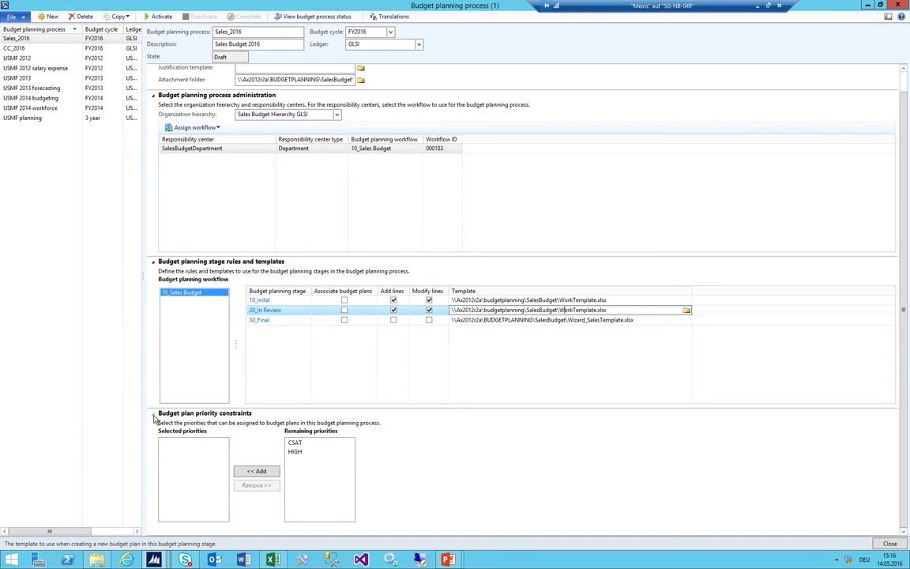
left_click(154, 415)
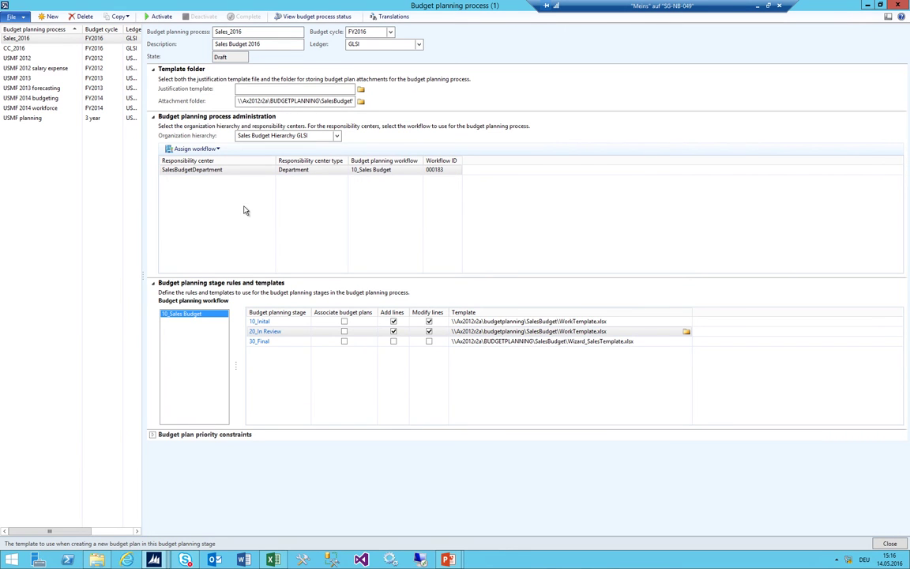
Step: Activate the Sales_2016 budget planning process and dismiss the Infolog confirmation
left_click(161, 17)
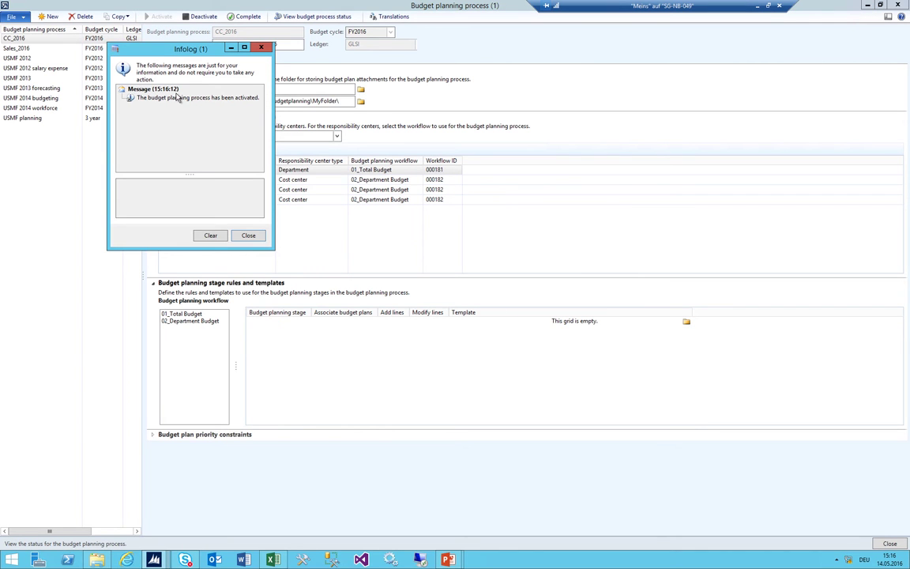
left_click(182, 98)
key("Escape")
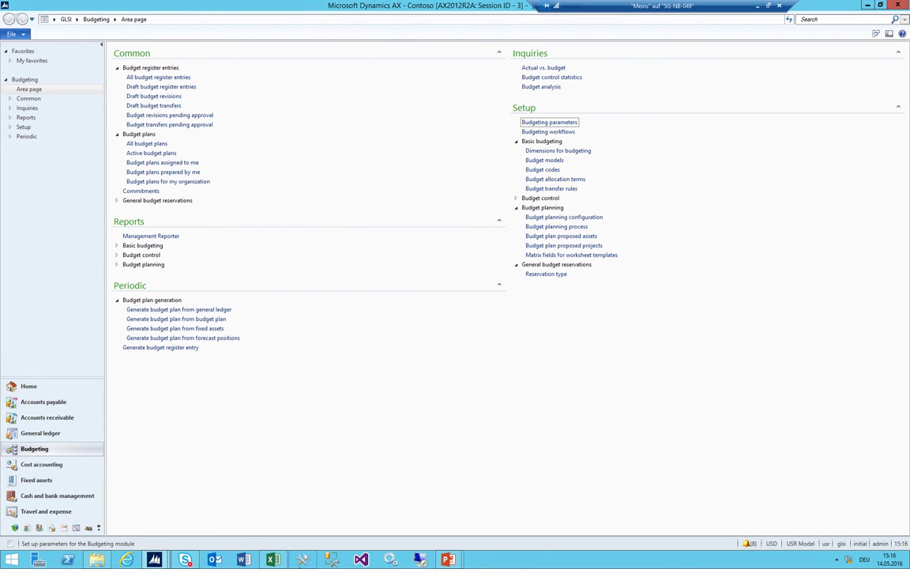
mouse_move(448, 559)
left_click(382, 467)
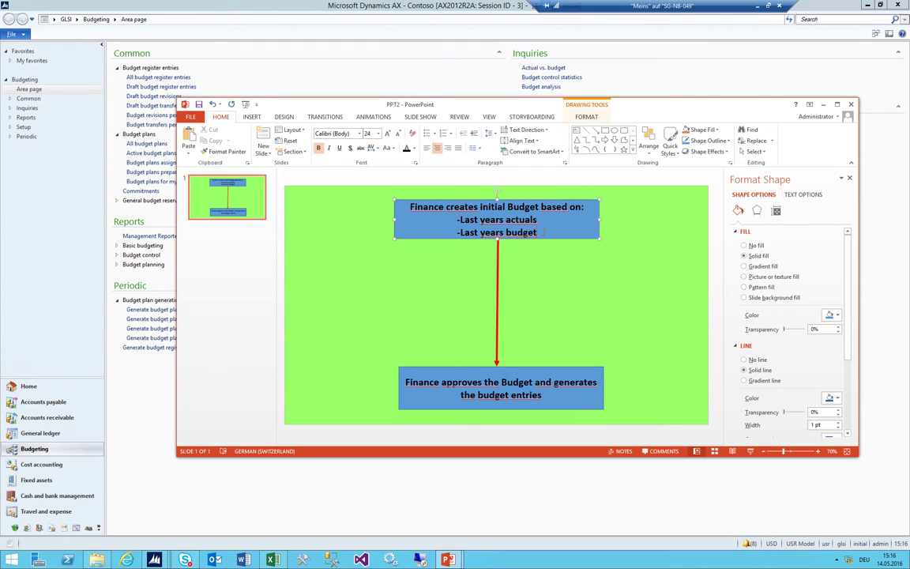
left_click_drag(544, 233, 456, 233)
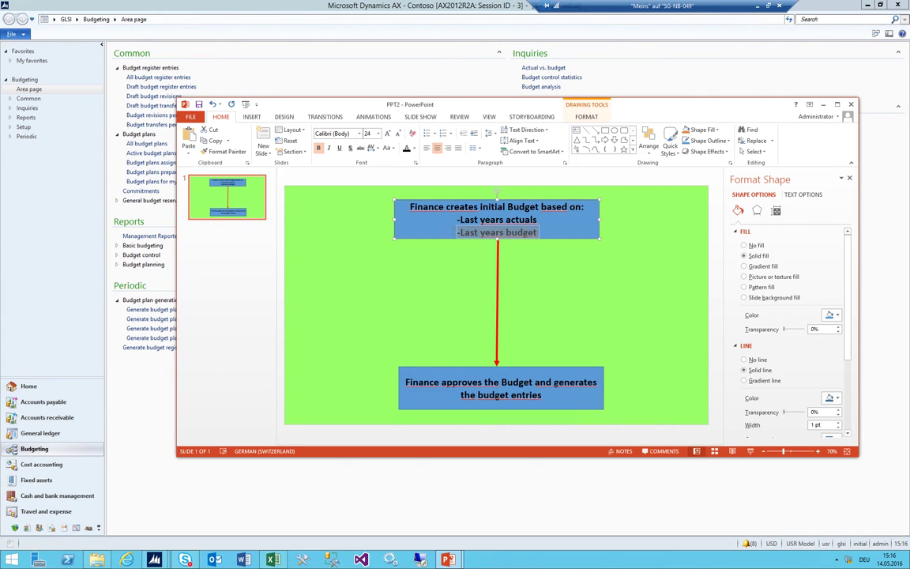
left_click(455, 225)
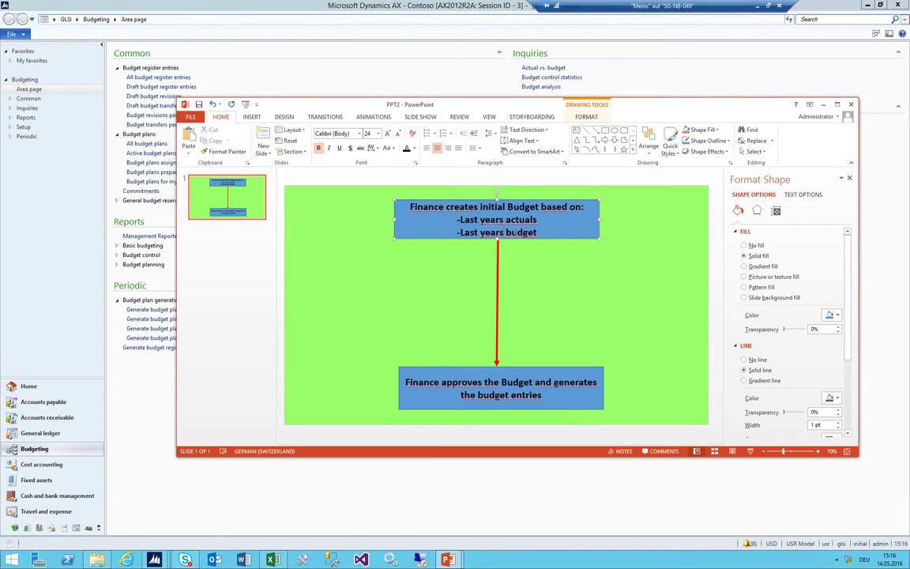
left_click(248, 7)
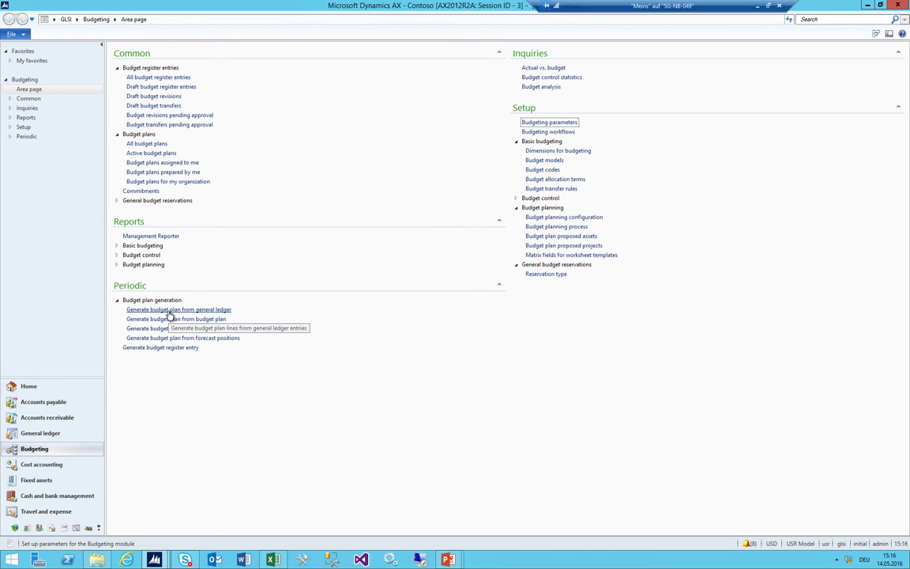
Step: Start generating a new budget plan from general ledger, sourcing fiscal year 2015
left_click(139, 310)
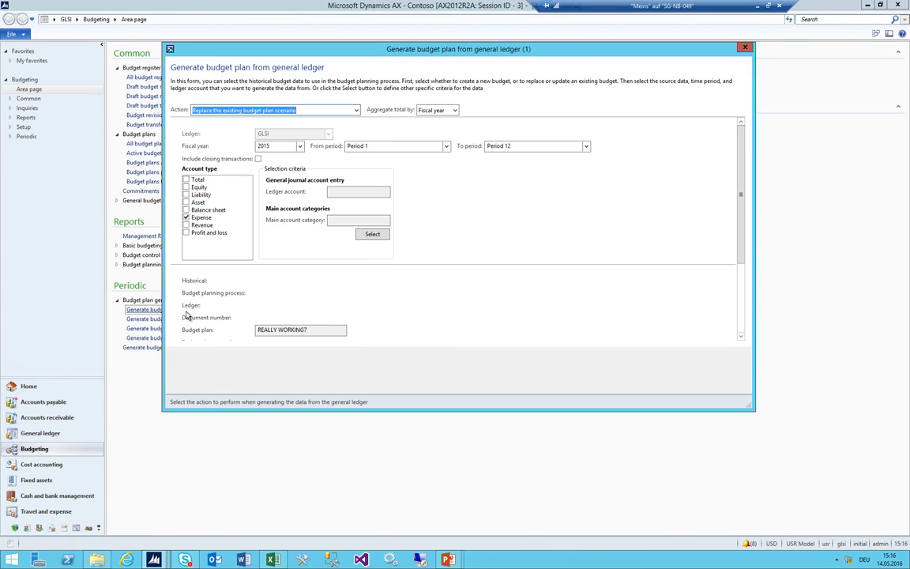
left_click(320, 110)
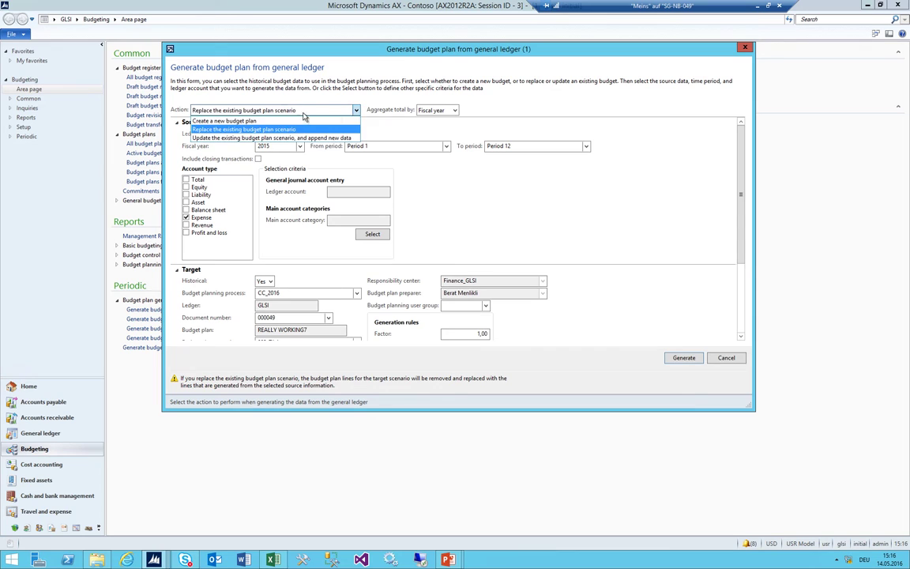
left_click(275, 121)
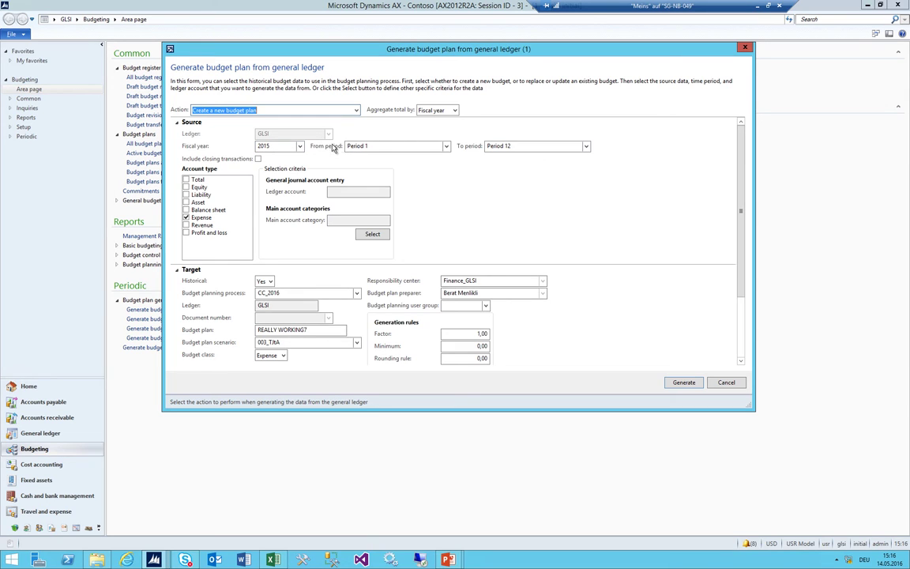
left_click(269, 145)
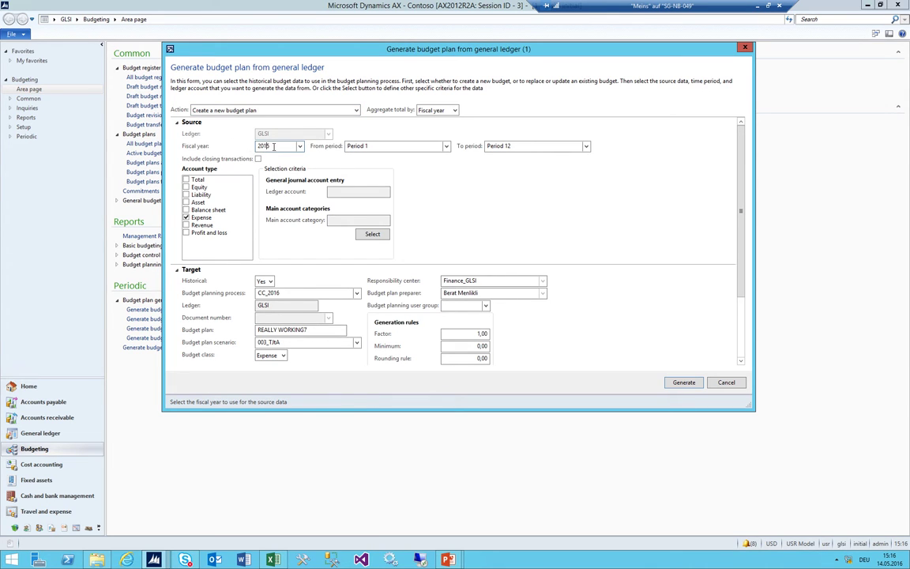
left_click(362, 145)
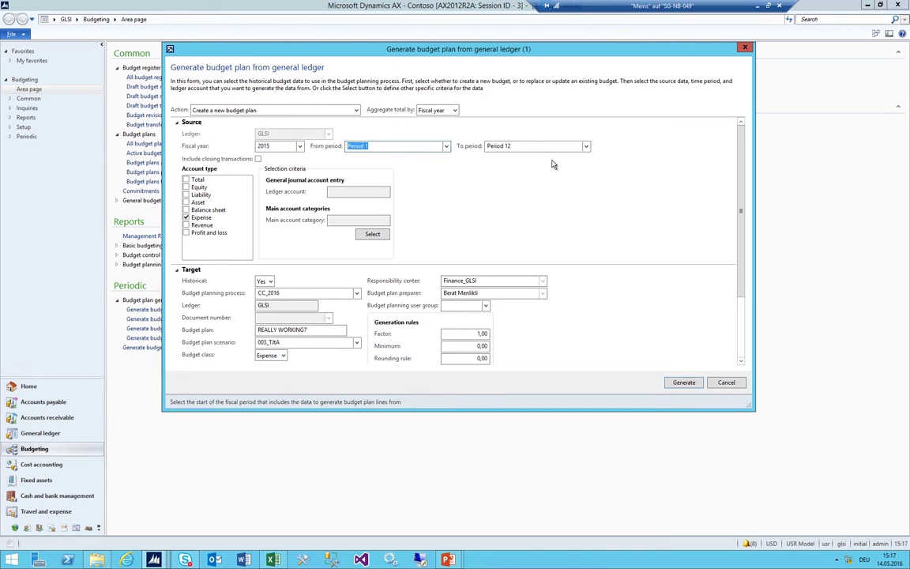
Step: Switch the source account type from Expense to Revenue and close the form
left_click(190, 218)
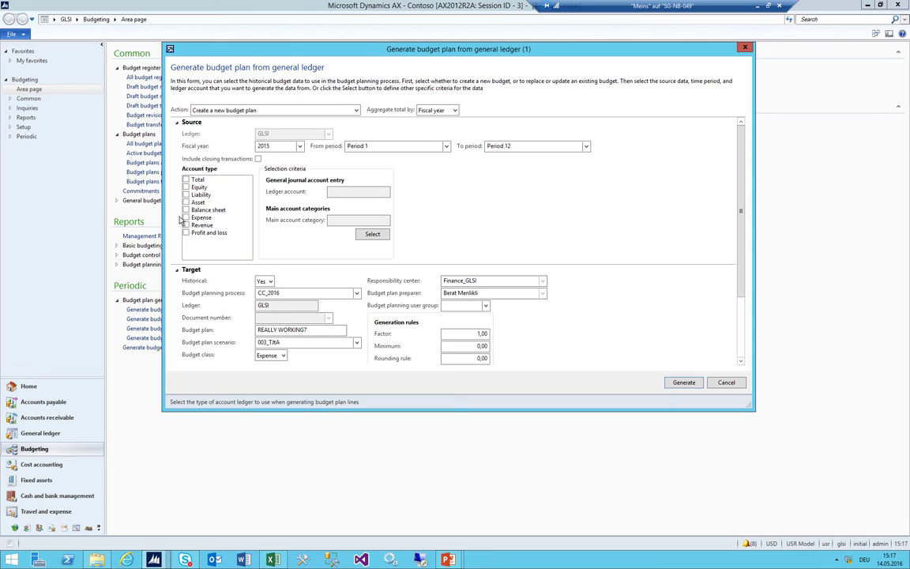
left_click(195, 225)
key("Escape")
Step: Review account types in General ledger Main accounts, from Revenue Cars and Wheels to Travel Costs
left_click(77, 19)
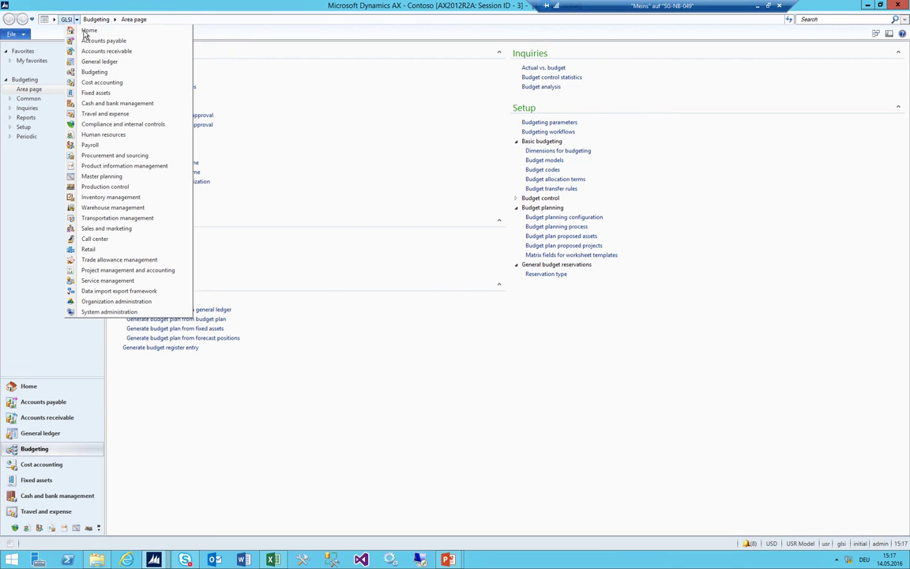
left_click(85, 60)
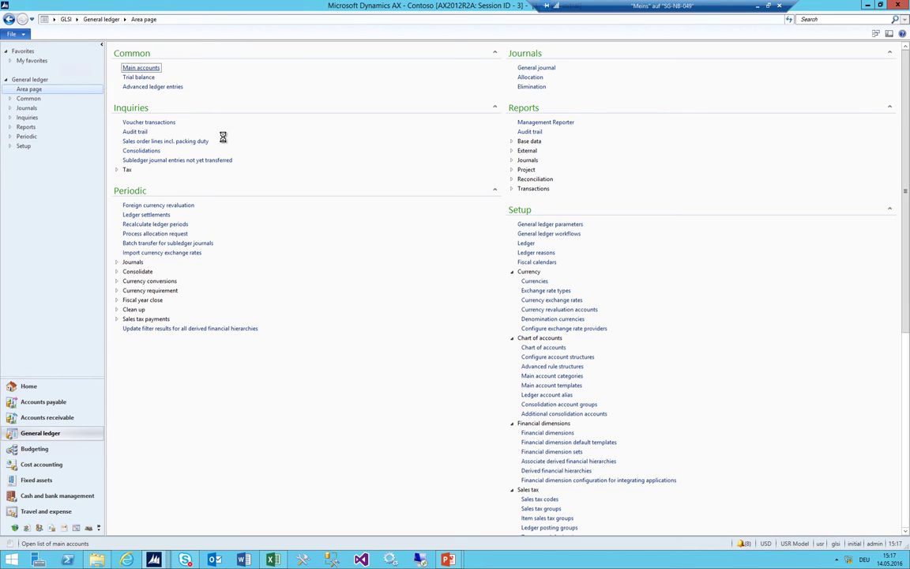
left_click(142, 69)
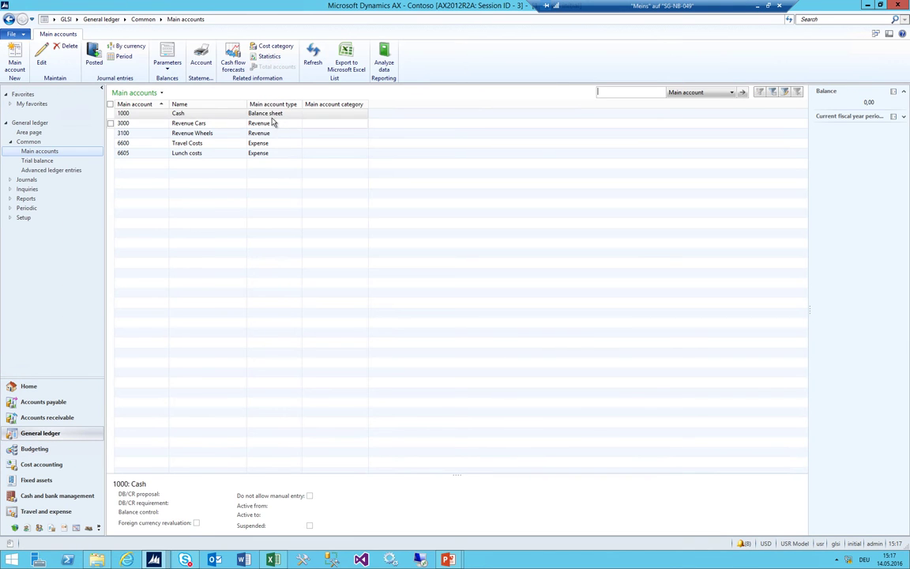
left_click(273, 134)
key("Up")
key("Down")
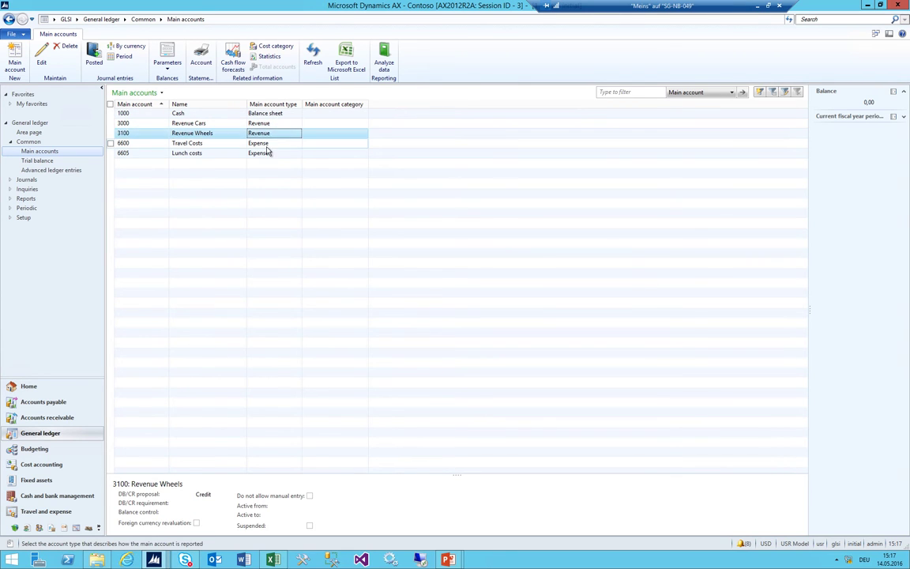
key("Down")
key("Down")
key("Up")
key("Up")
key("Up")
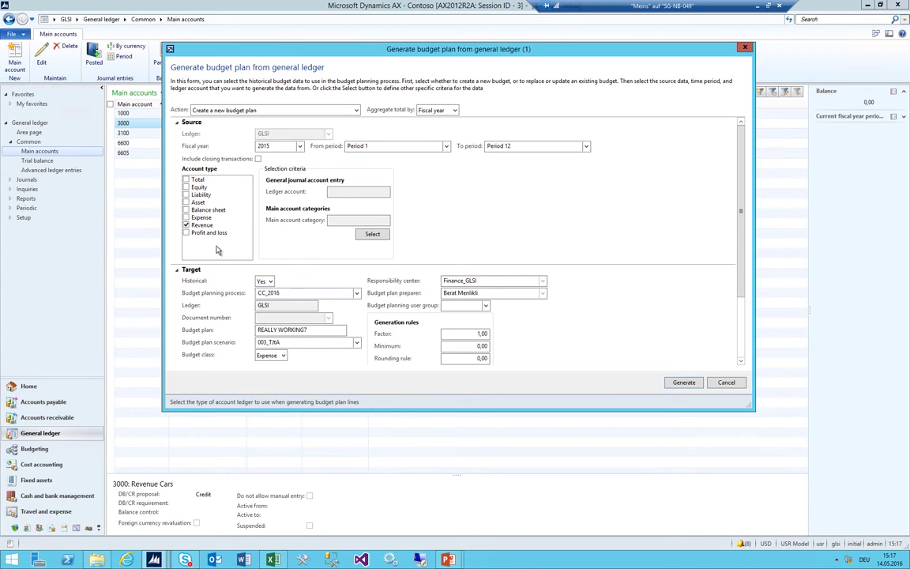
Step: Set Historical to No and name the budget plan Sales Budget
left_click(186, 226)
left_click(270, 281)
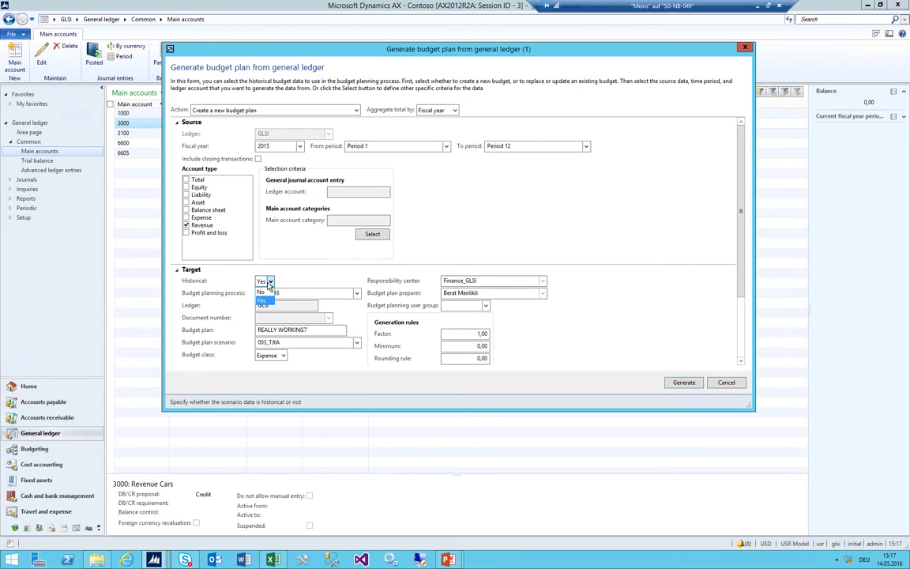
left_click(268, 291)
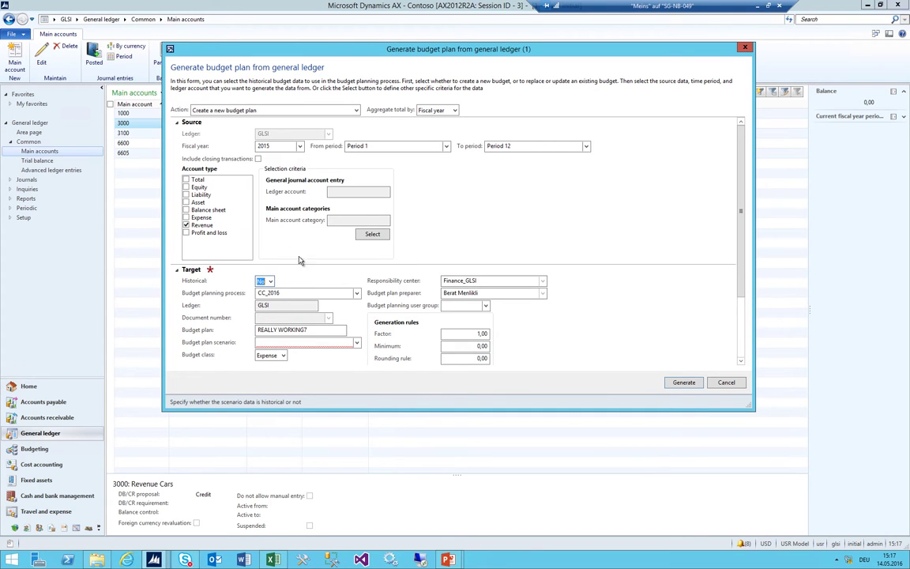
key("Tab")
key("Tab")
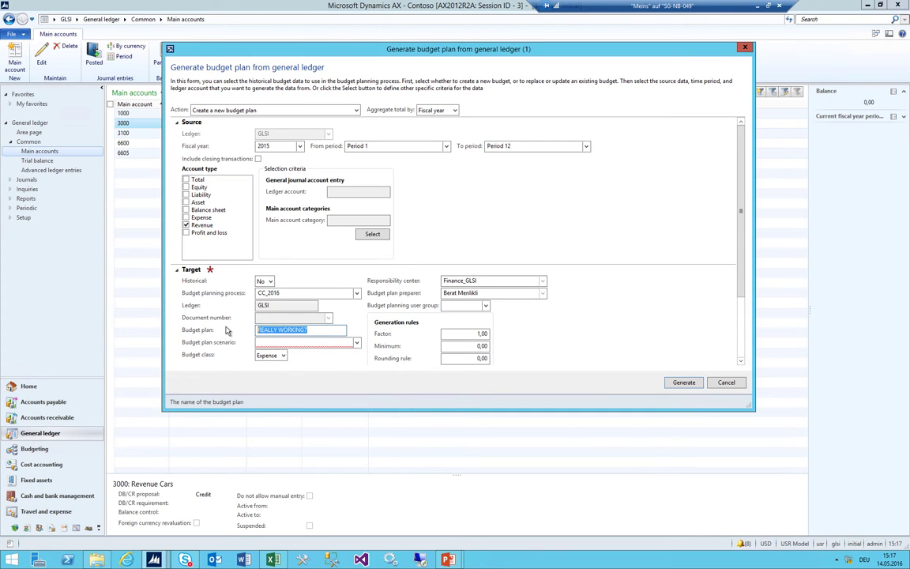
type("Sales Budget")
key("Tab")
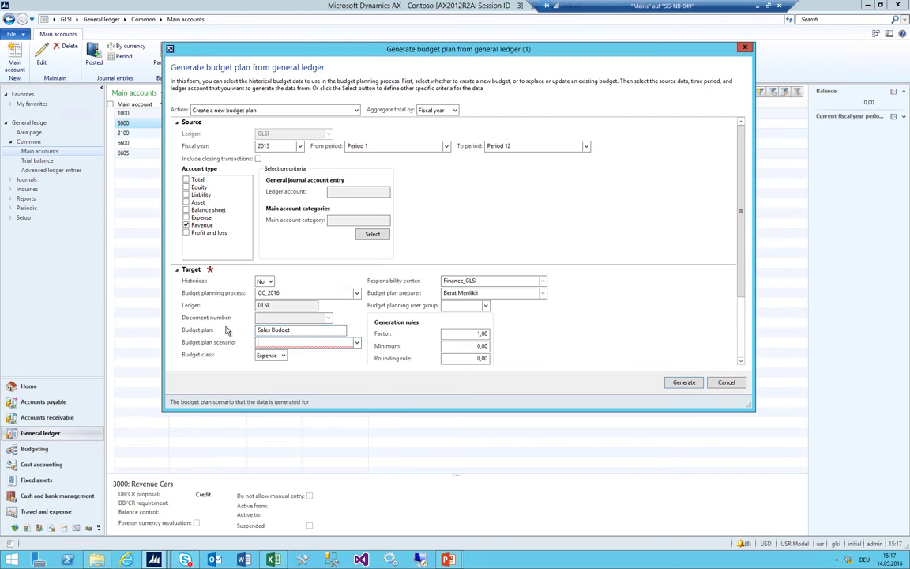
Step: Choose Sales_2016 as the budget planning process
key("alt+Down")
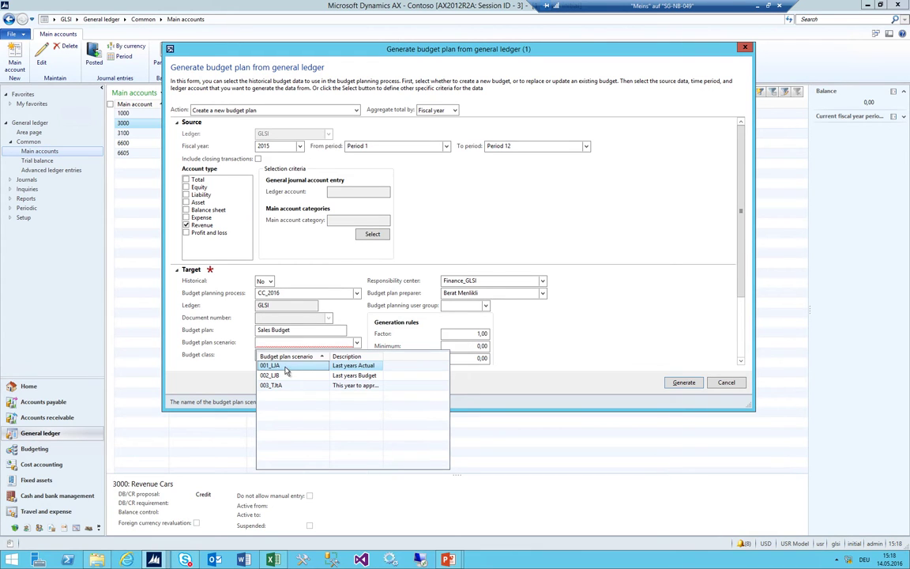
left_click(276, 272)
left_click(357, 293)
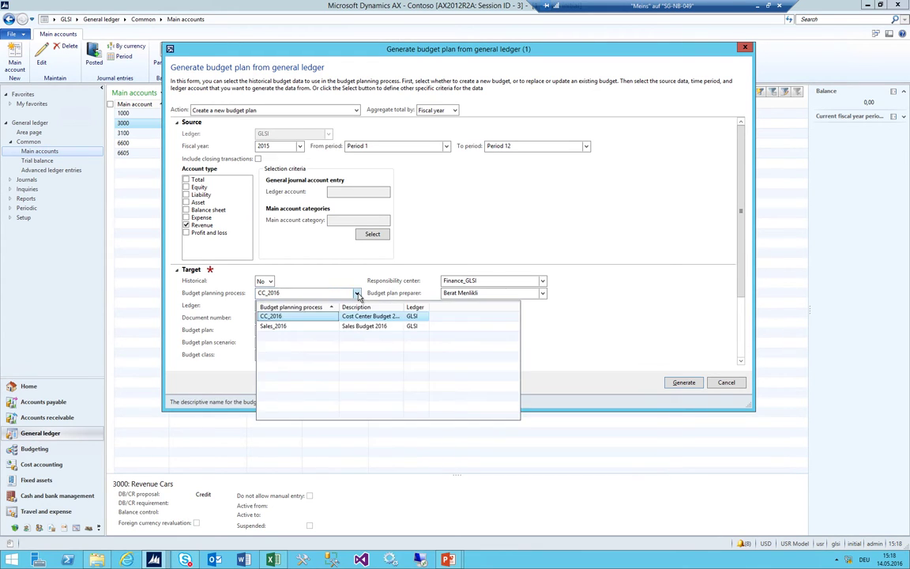
left_click(278, 326)
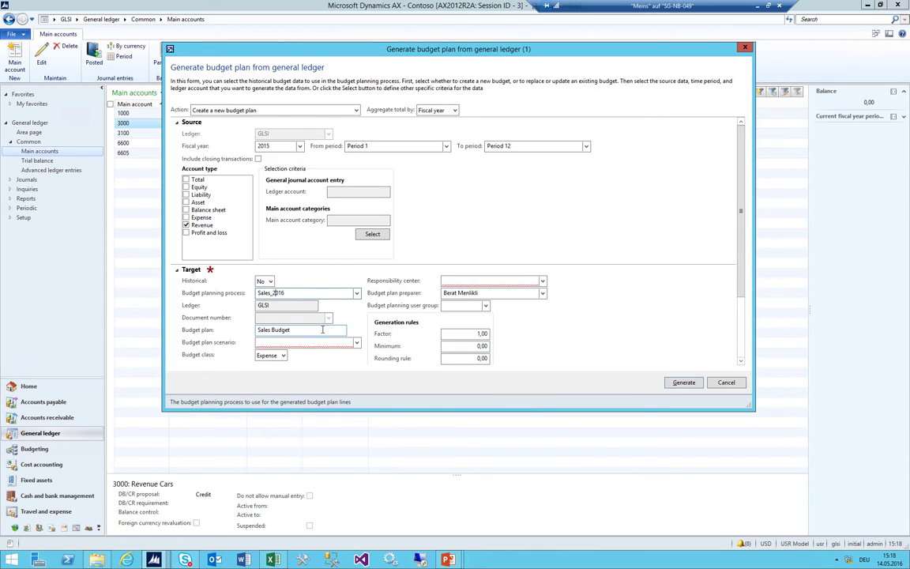
Step: Check the responsibility center and scenario options for Sales_2016, then open the process field's options
left_click(543, 282)
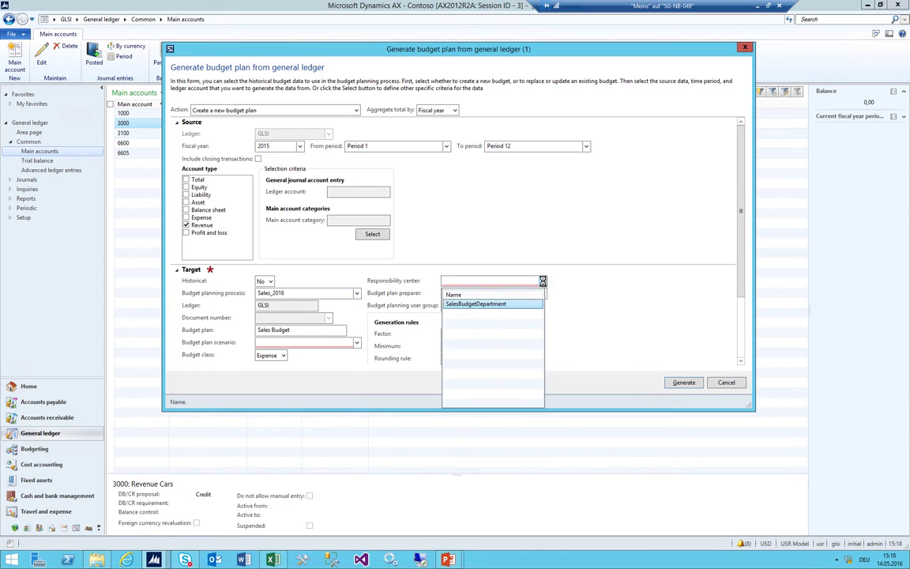
left_click(354, 344)
left_click(358, 344)
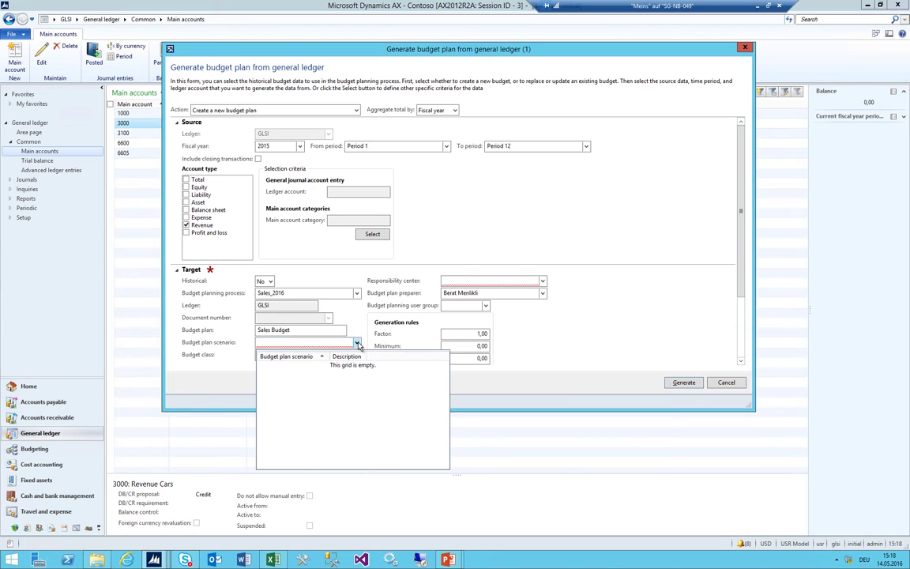
left_click(264, 307)
left_click(293, 332)
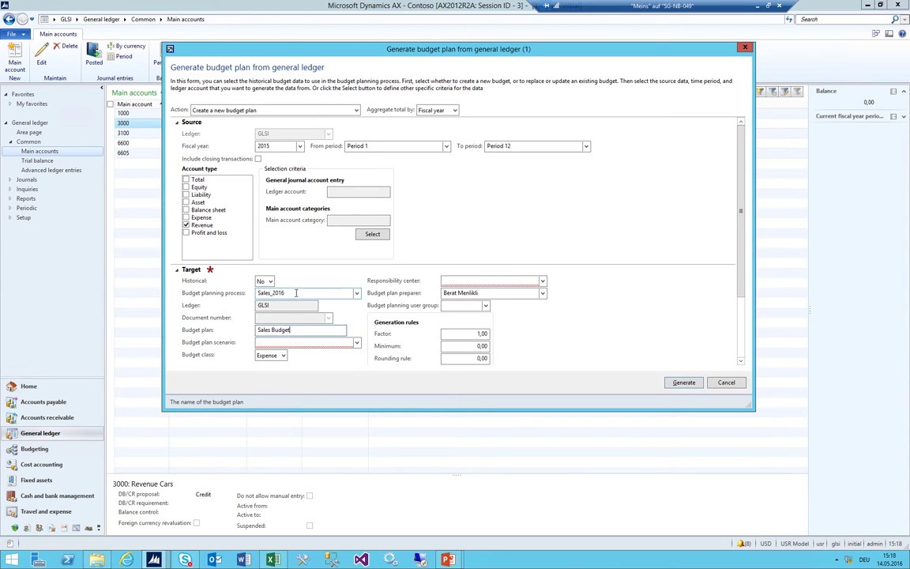
left_click(286, 342)
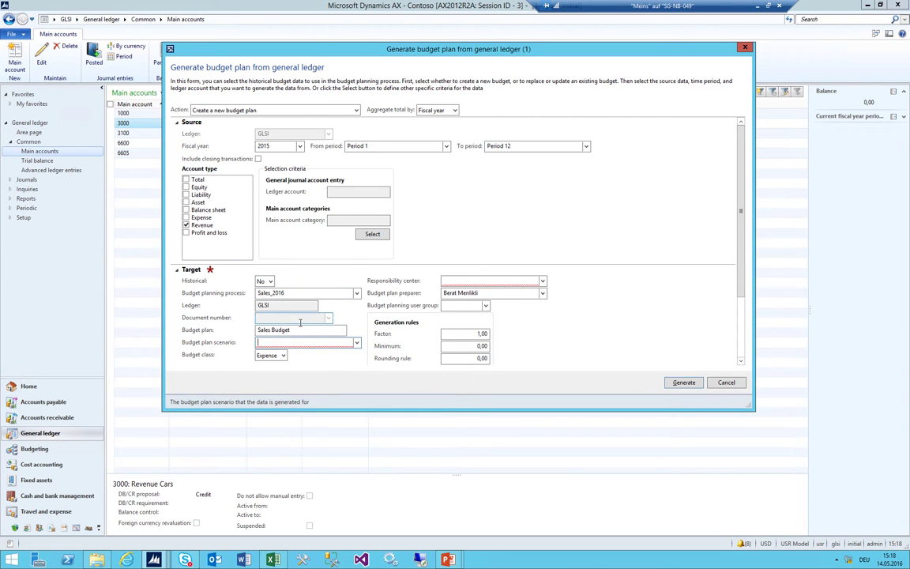
left_click(356, 343)
left_click(322, 309)
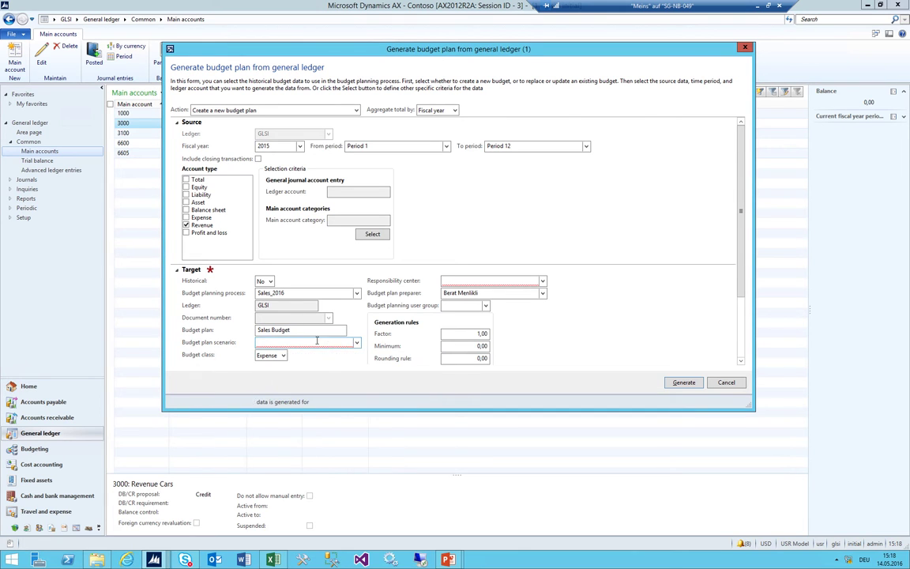
left_click(278, 292)
right_click(280, 293)
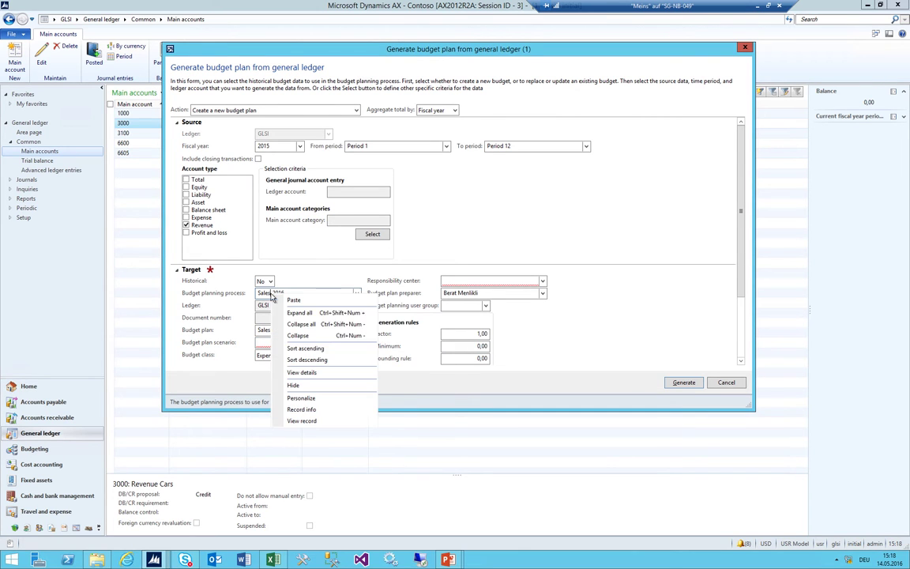
Step: View the Sales_2016 process details to check its workflow's responsibility center
left_click(304, 372)
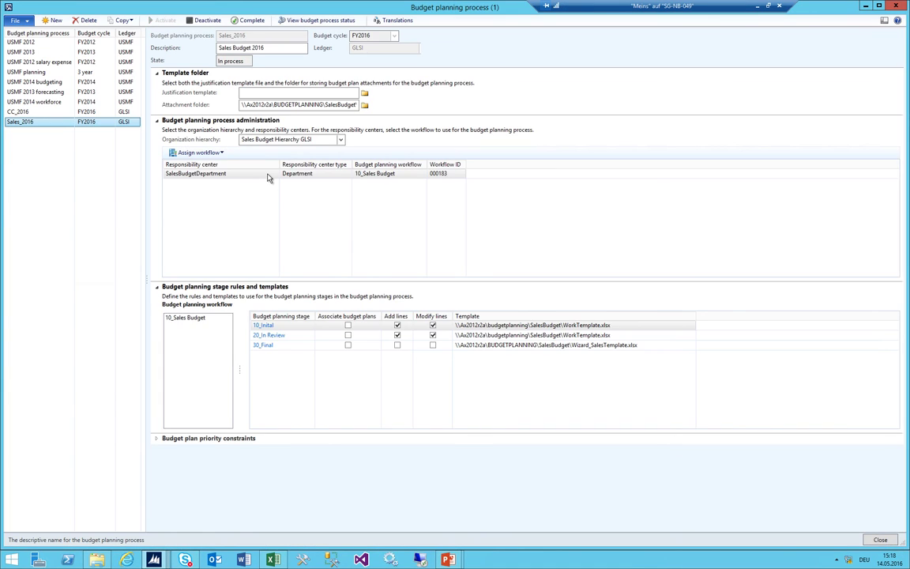
left_click(252, 175)
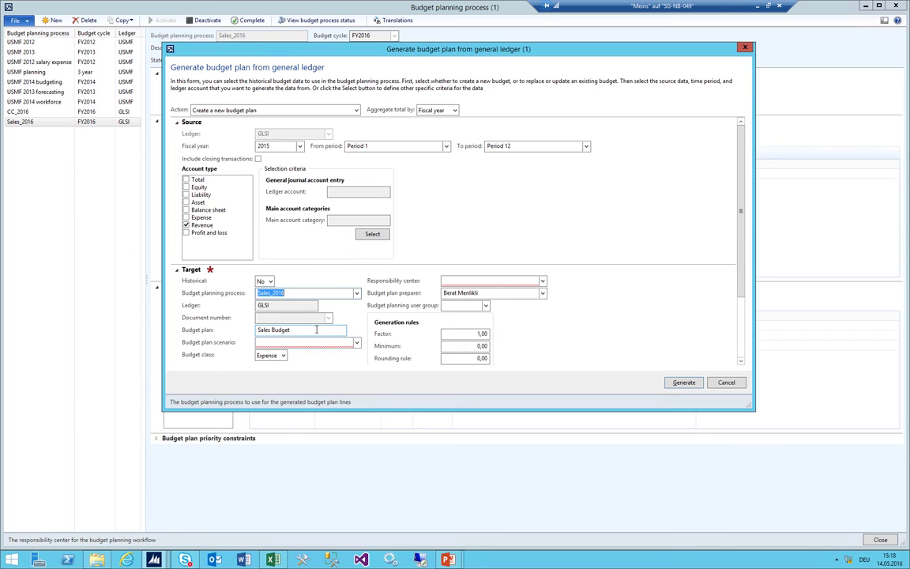
left_click(323, 332)
Step: Set the responsibility center to SalesBudgetDepartment
left_click(542, 283)
left_click(479, 302)
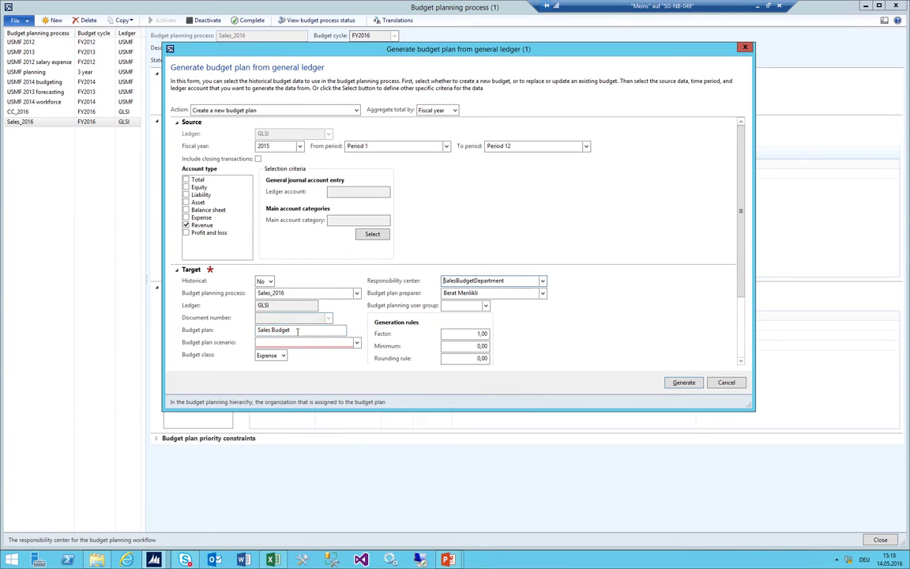
left_click(356, 344)
left_click(305, 342)
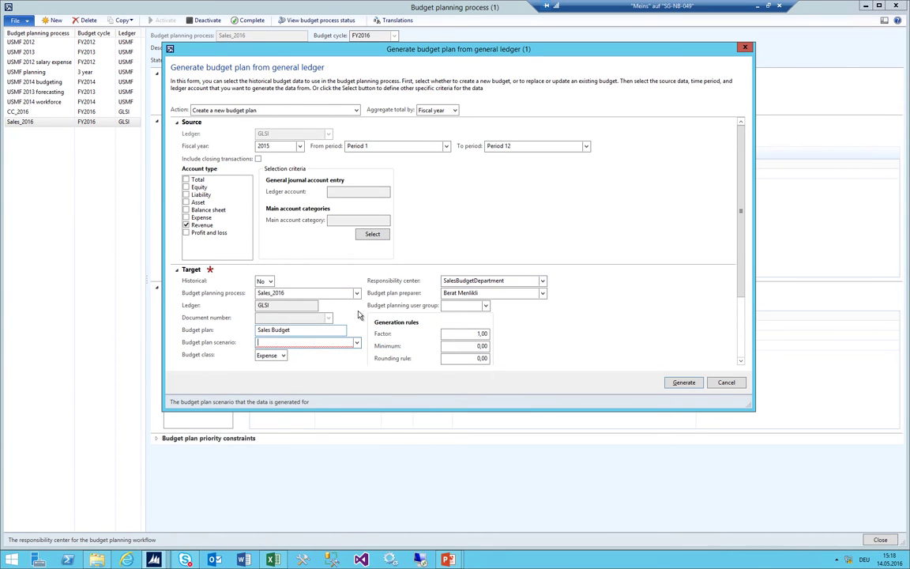
left_click(292, 292)
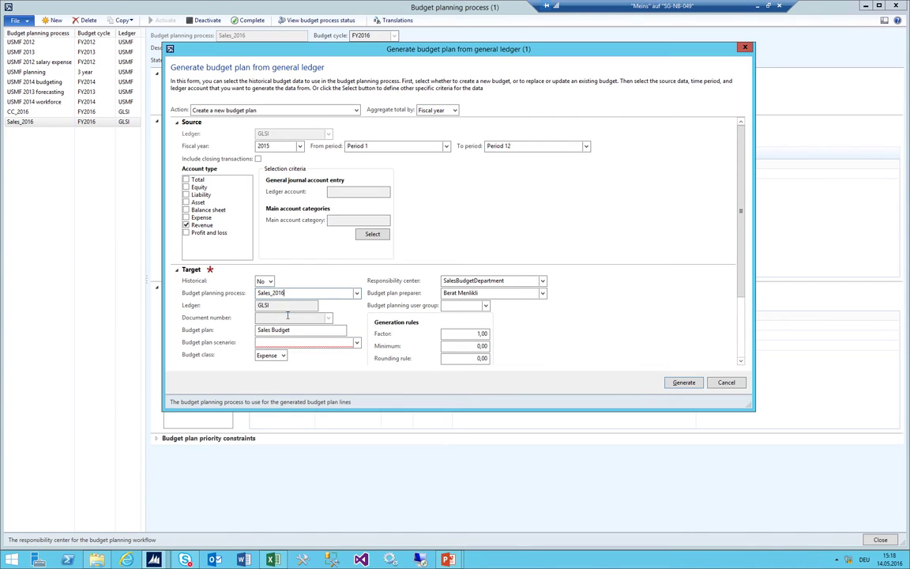
left_click(456, 281)
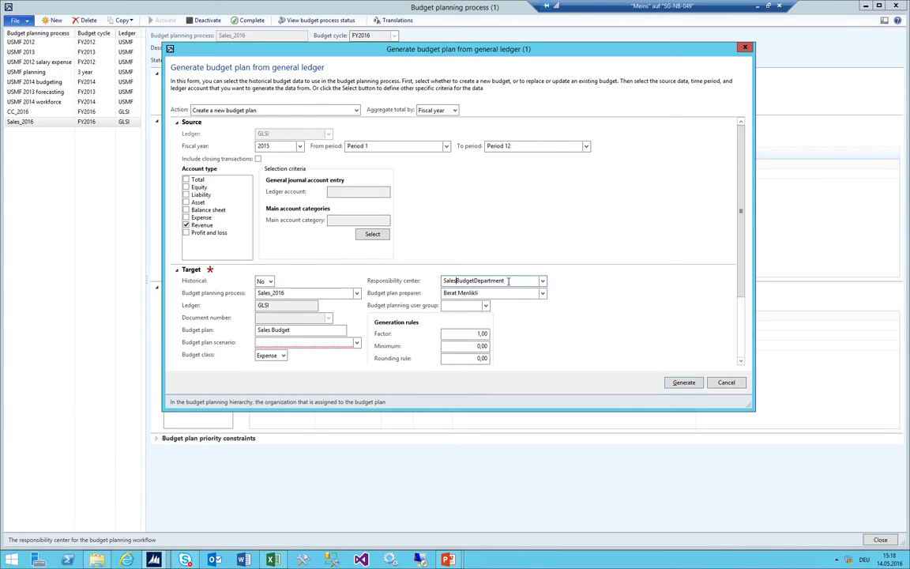
left_click_drag(508, 281, 424, 286)
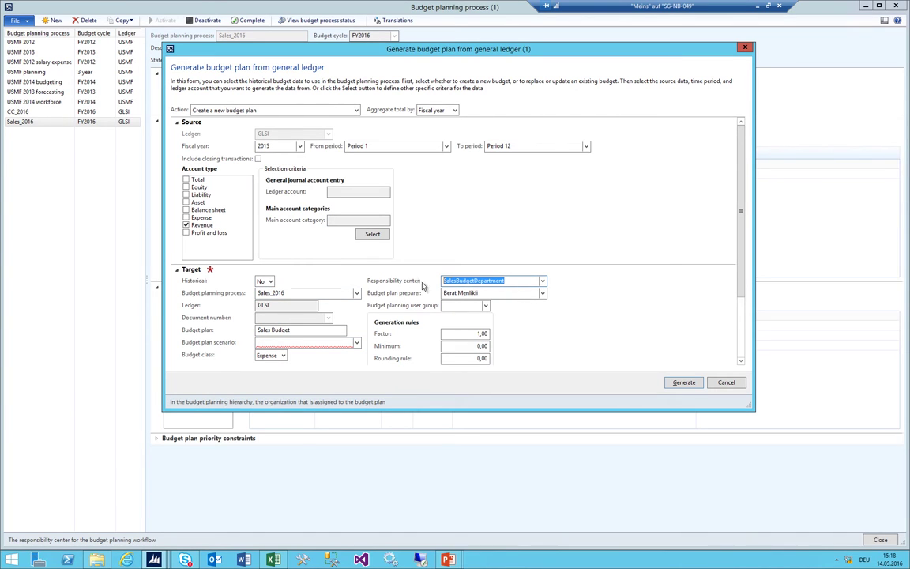
left_click(518, 282)
left_click(542, 281)
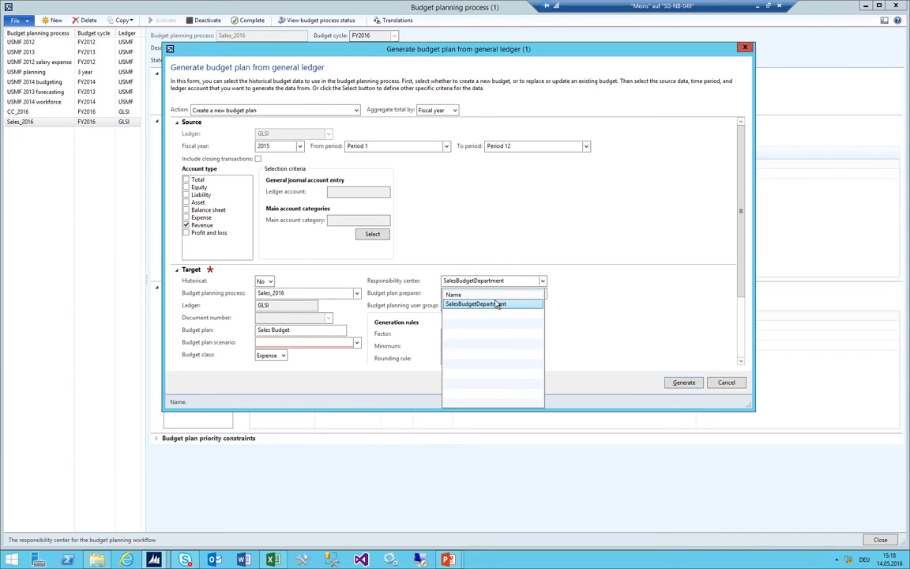
left_click(482, 301)
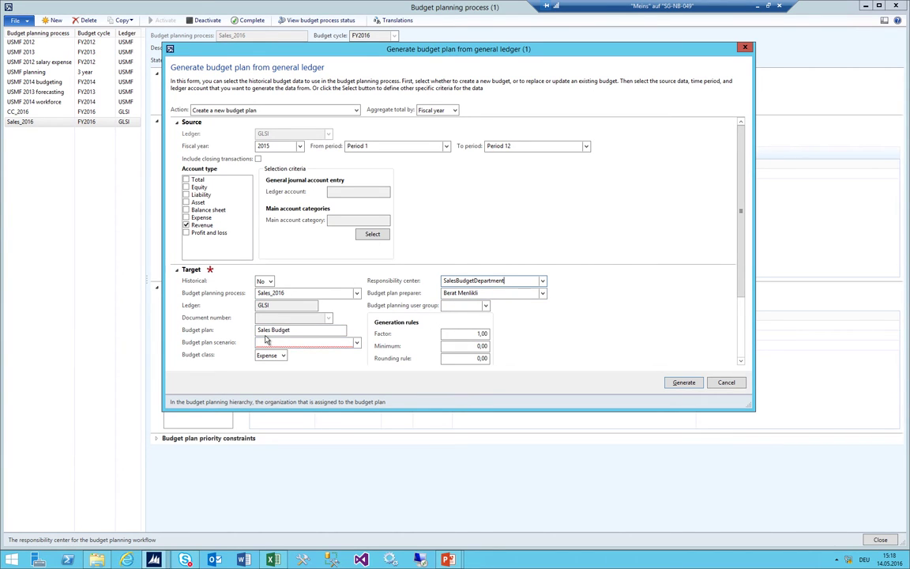
Step: Pick scenario 100_LIA and budget class Revenue, then generate the budget plan from ledger data
left_click(312, 342)
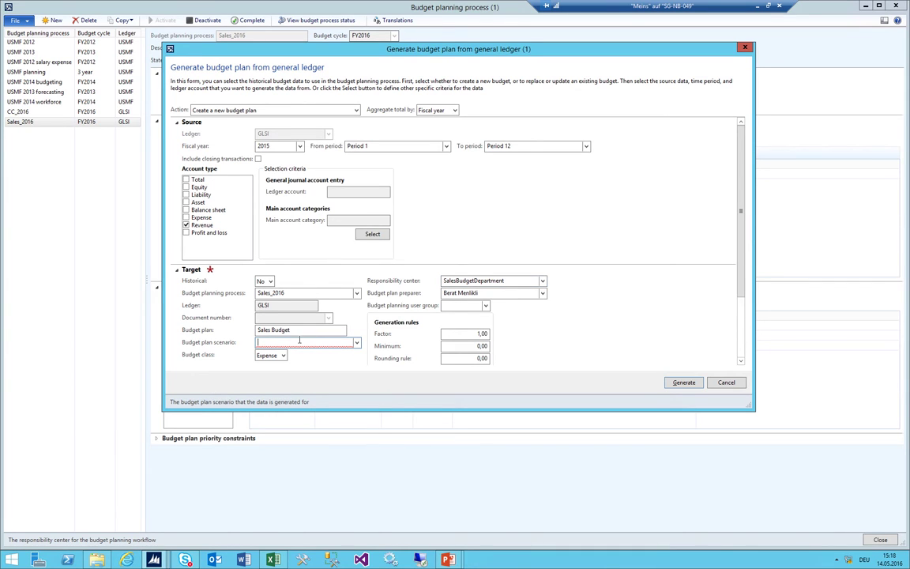
left_click(357, 344)
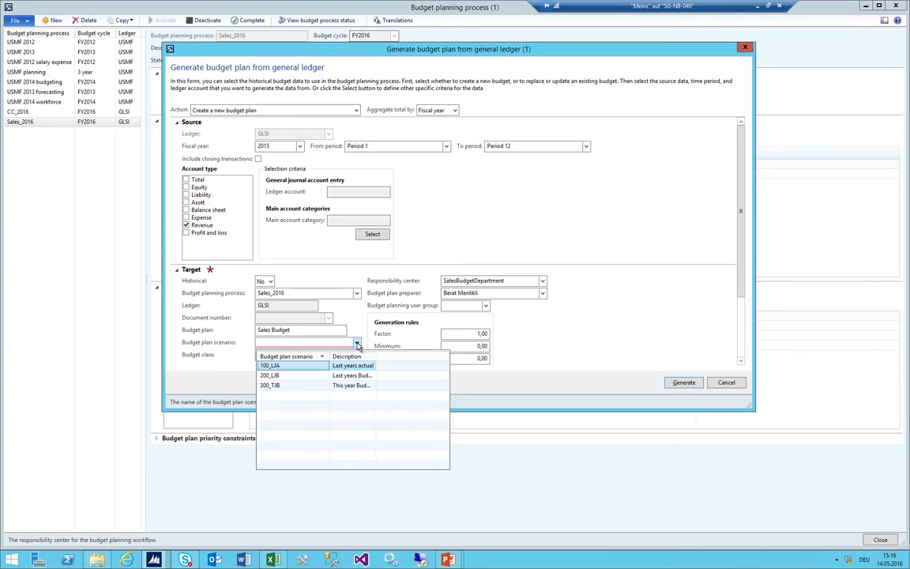
left_click(283, 367)
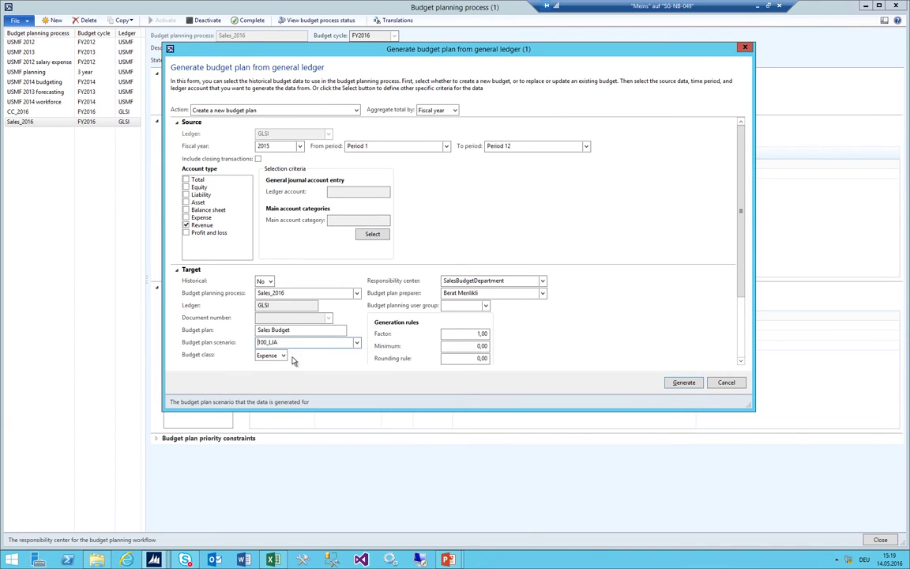
left_click(283, 357)
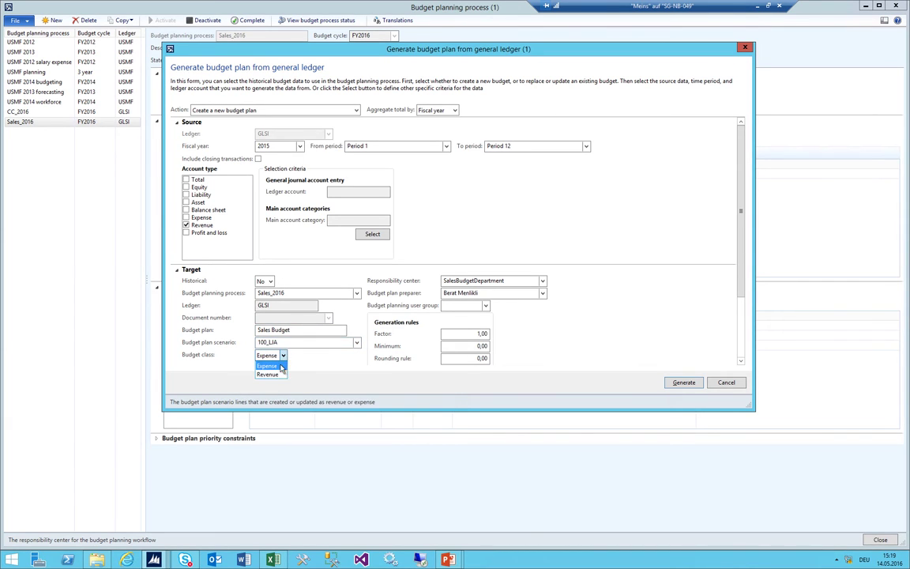
left_click(267, 376)
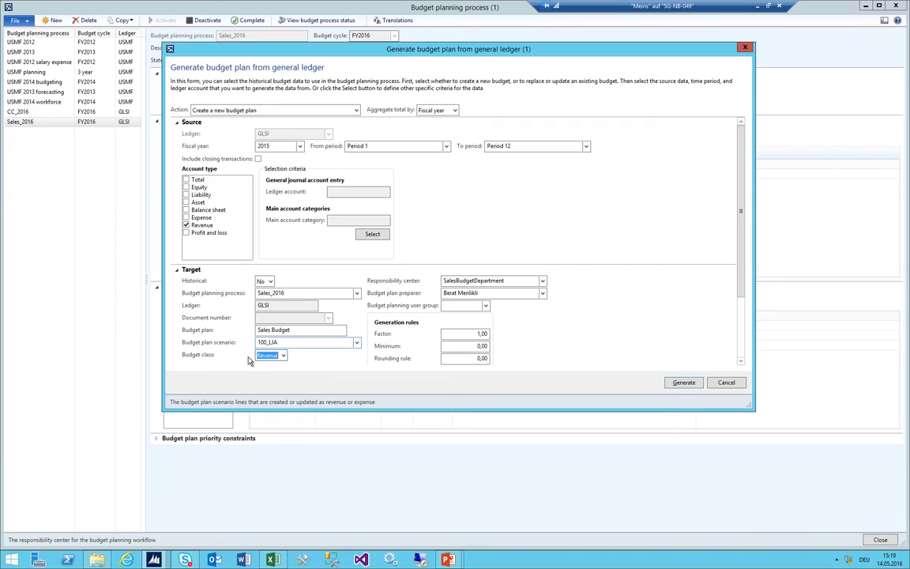
left_click(474, 332)
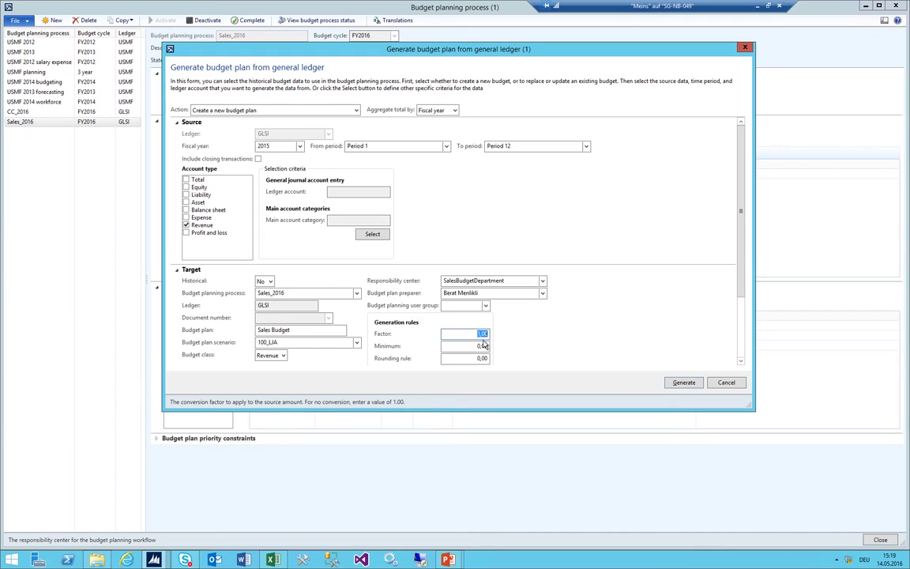
left_click(681, 383)
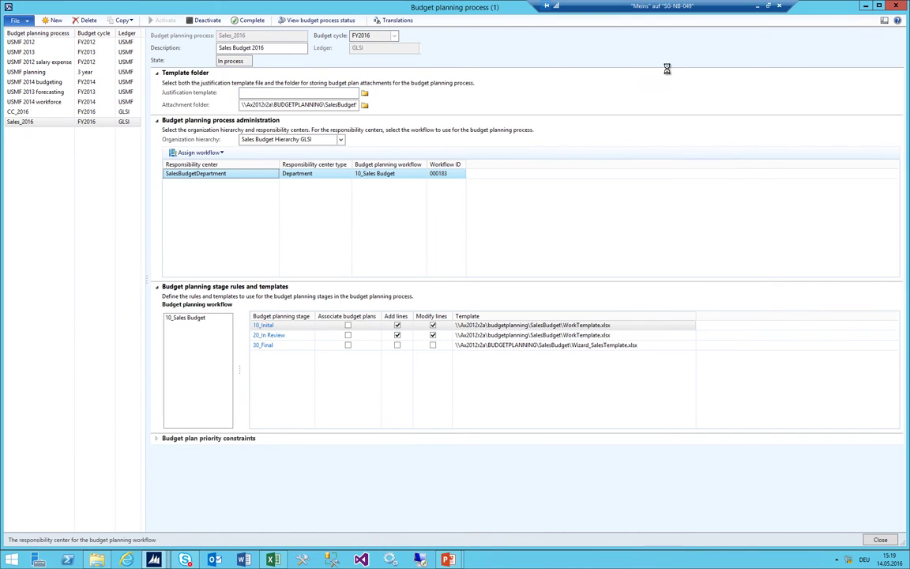
Step: Dismiss the generation message and open budget plan 000053 from All budget plans
left_click(139, 88)
left_click(141, 97)
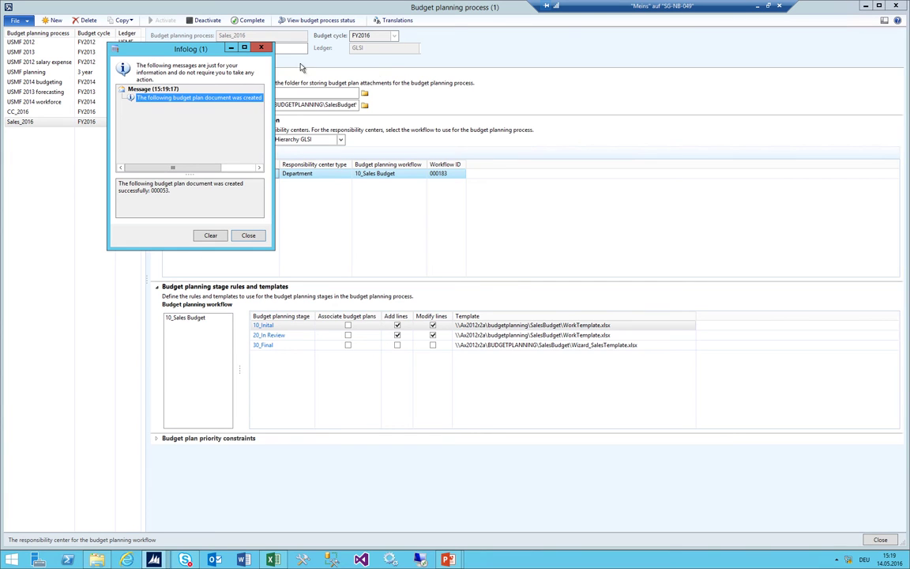
left_click(261, 48)
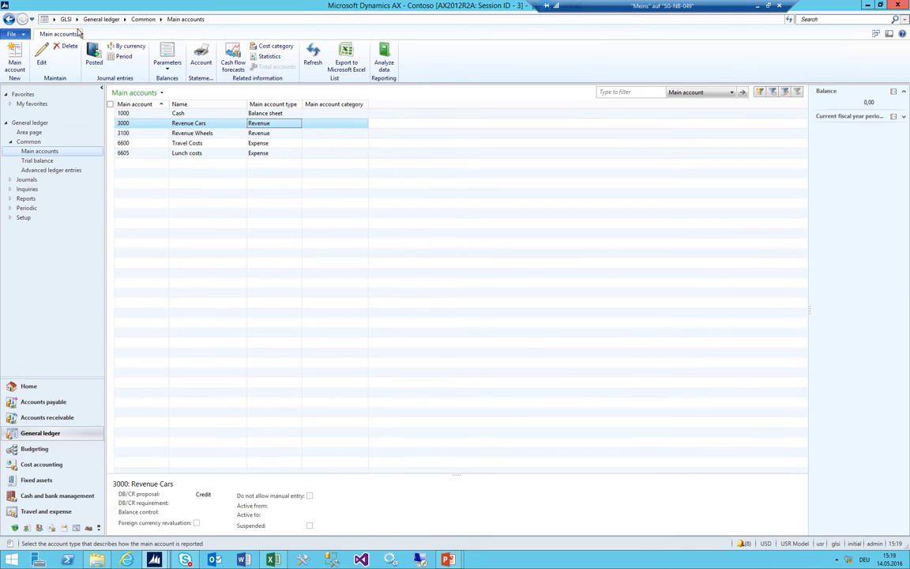
left_click(79, 19)
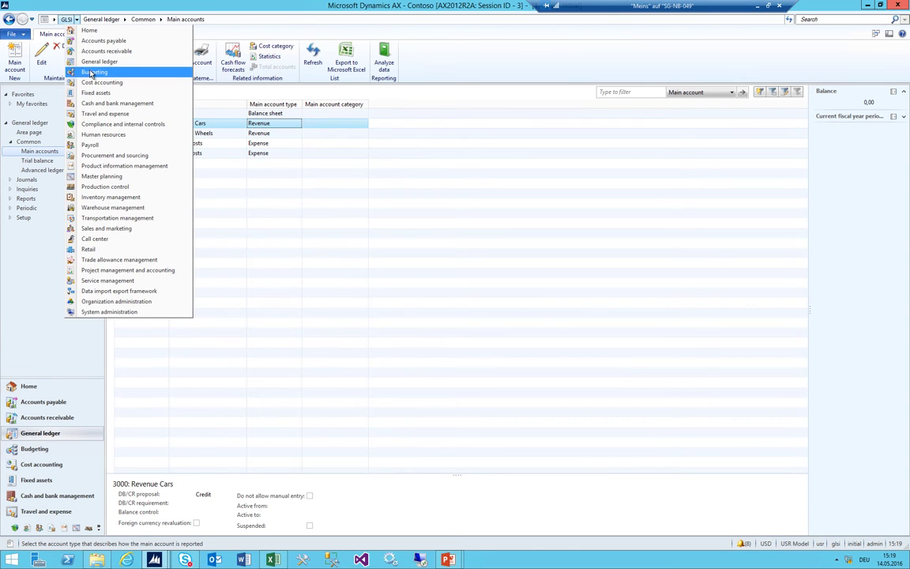
left_click(83, 69)
left_click(146, 143)
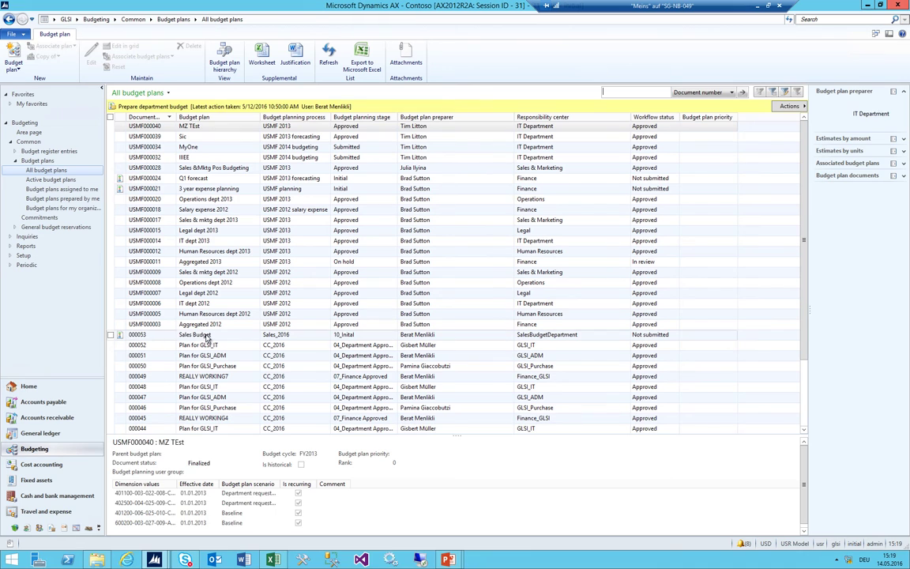
left_click(204, 334)
double_click(204, 334)
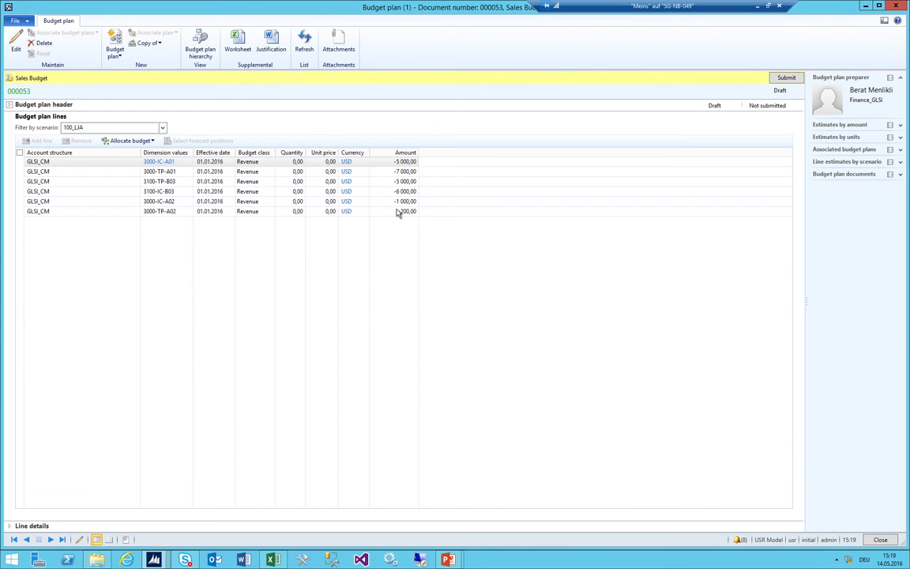
Step: Filter the plan lines by scenarios 200_LIB, 300_TJB, then 100_LIA, and close the plan
left_click(162, 126)
left_click(97, 156)
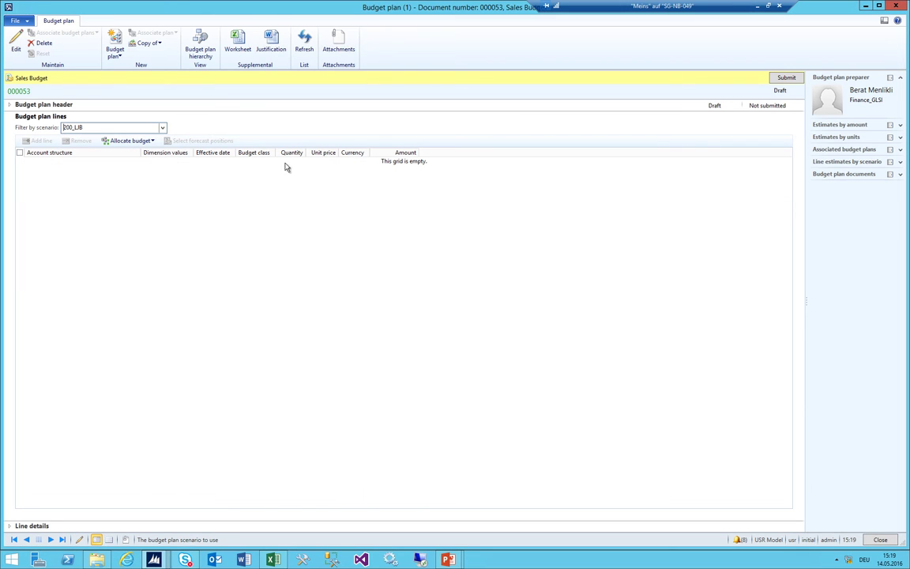
left_click(162, 128)
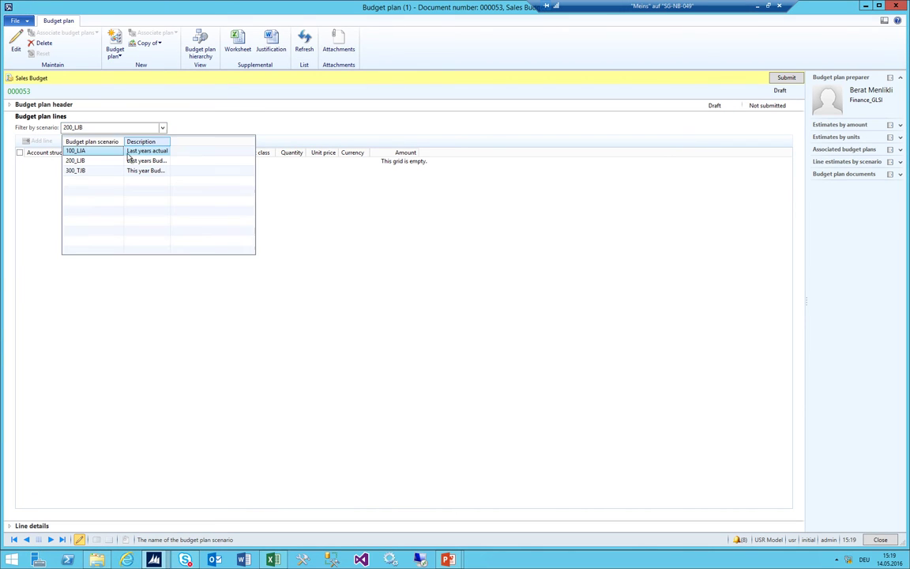
left_click(76, 171)
left_click(162, 127)
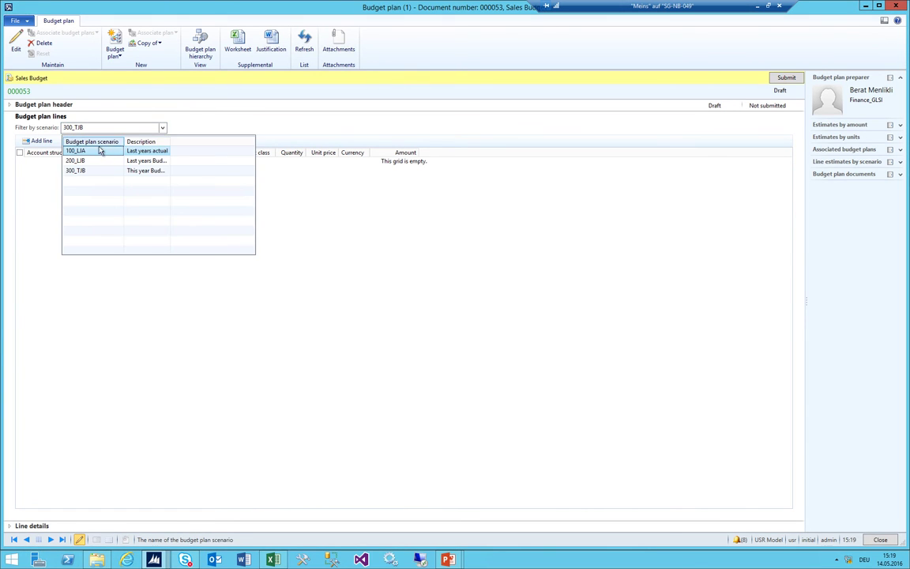
left_click(99, 151)
key("Escape")
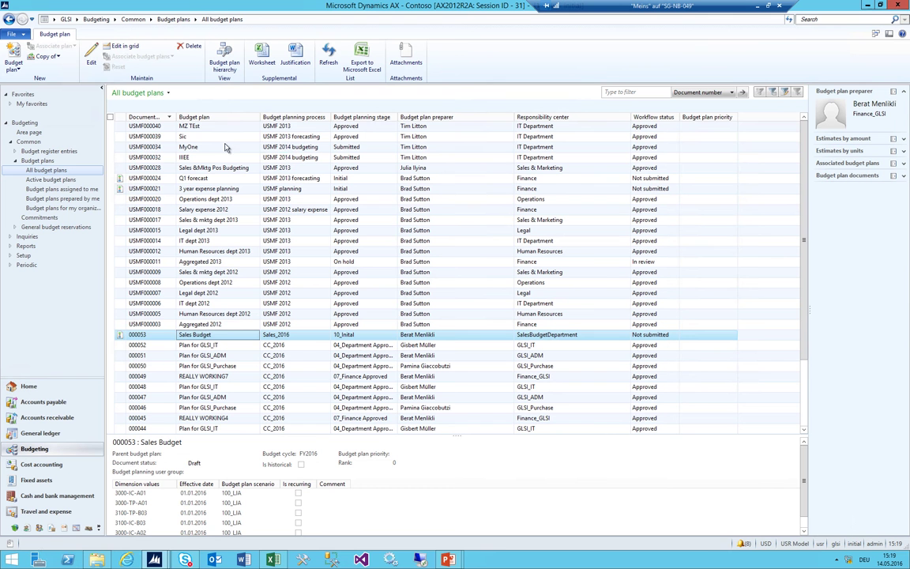
Step: Open the ledger generation form with the Replace action and Historical set to No
left_click(95, 19)
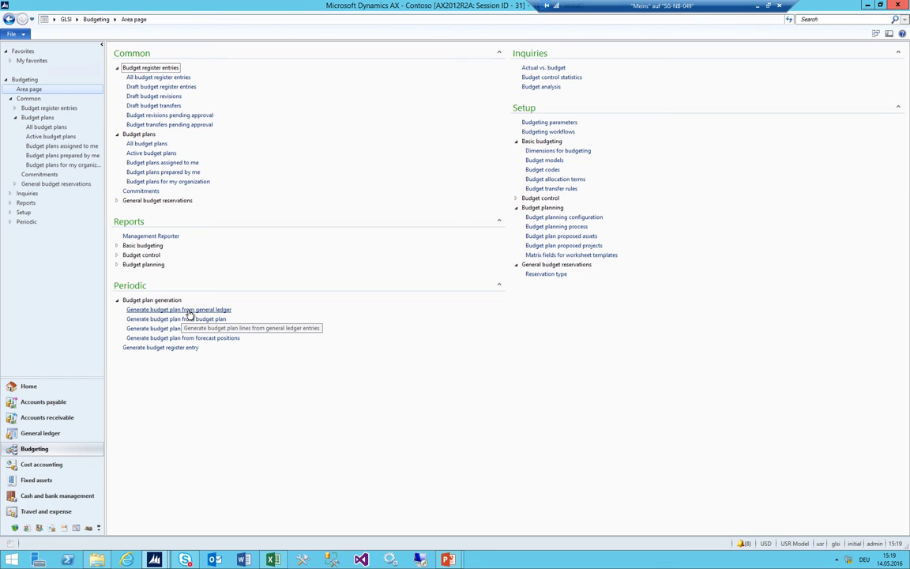
left_click(189, 309)
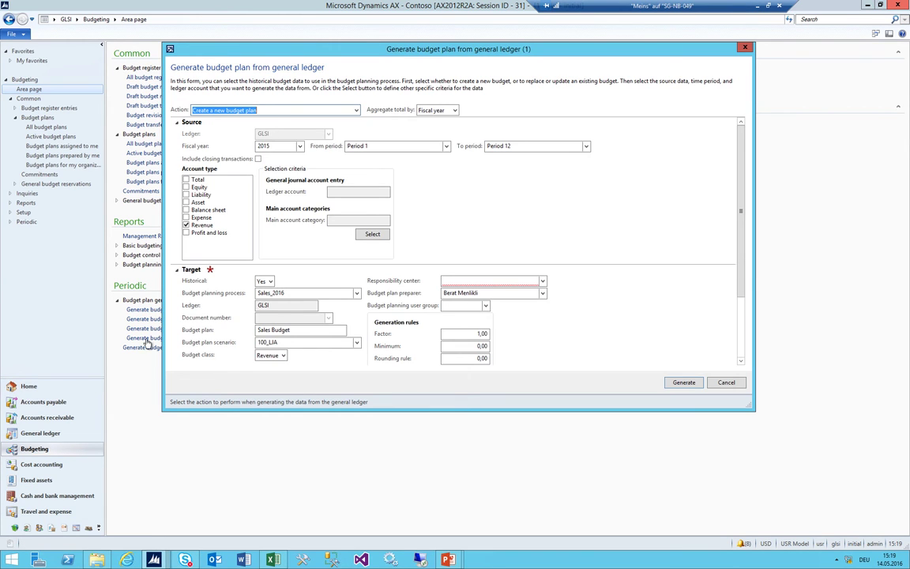
left_click_drag(257, 52, 411, 53)
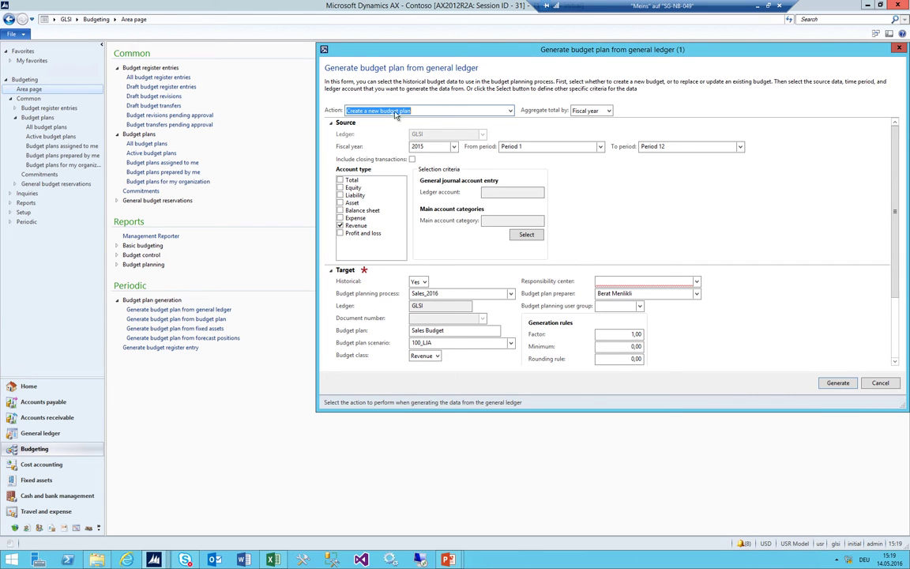
left_click_drag(547, 46, 479, 48)
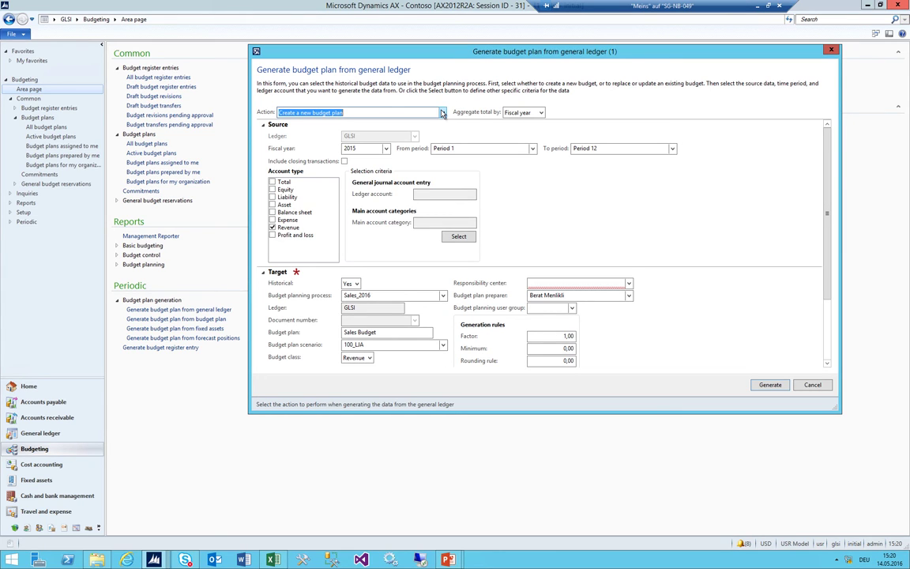
left_click(402, 112)
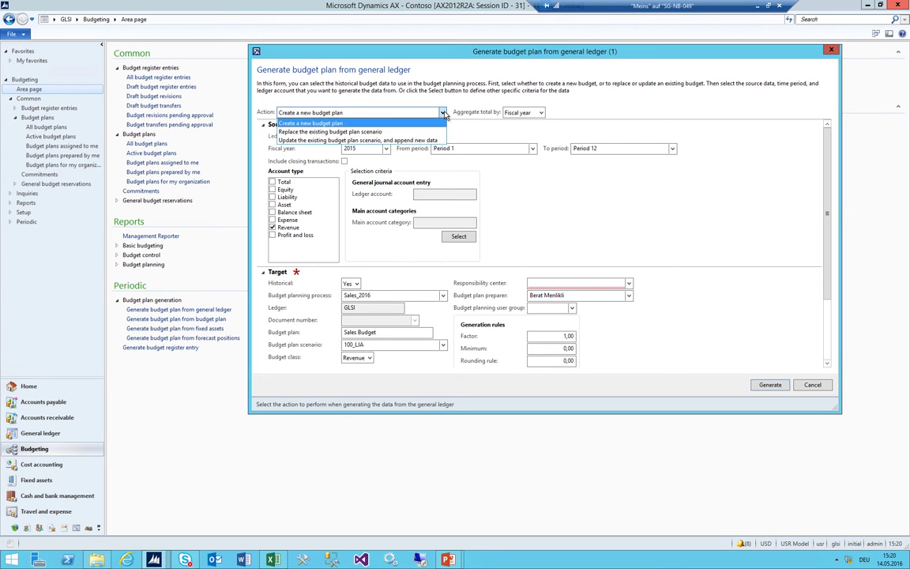
left_click(338, 132)
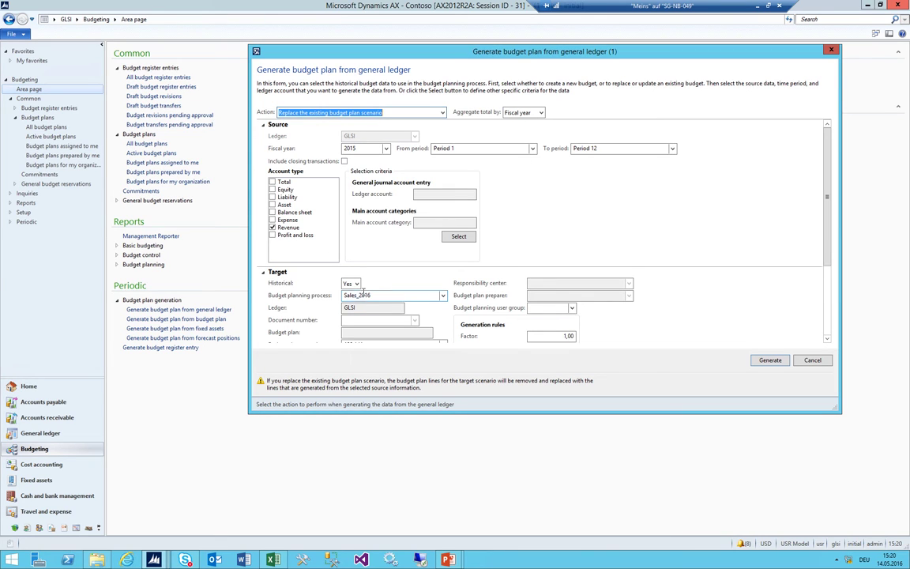
left_click(355, 283)
left_click(351, 301)
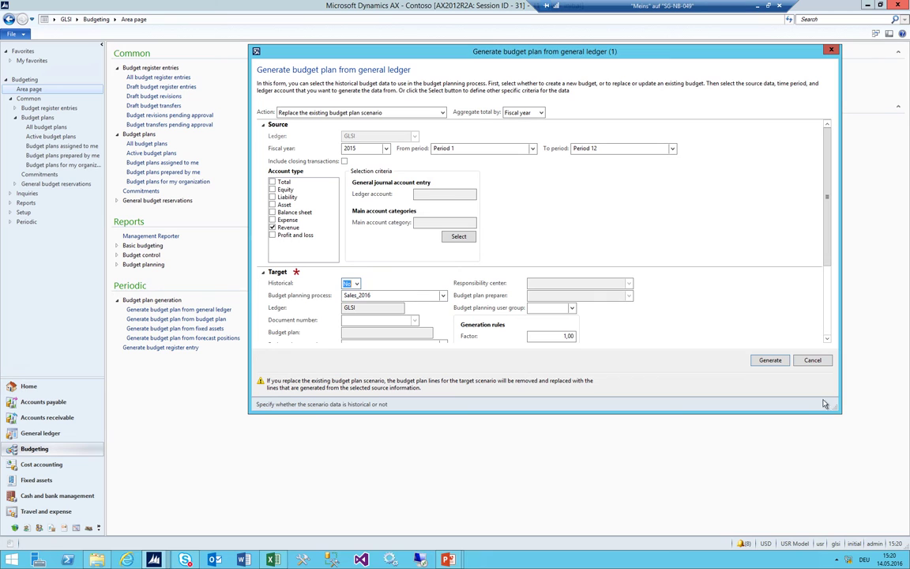
left_click_drag(836, 441, 838, 492)
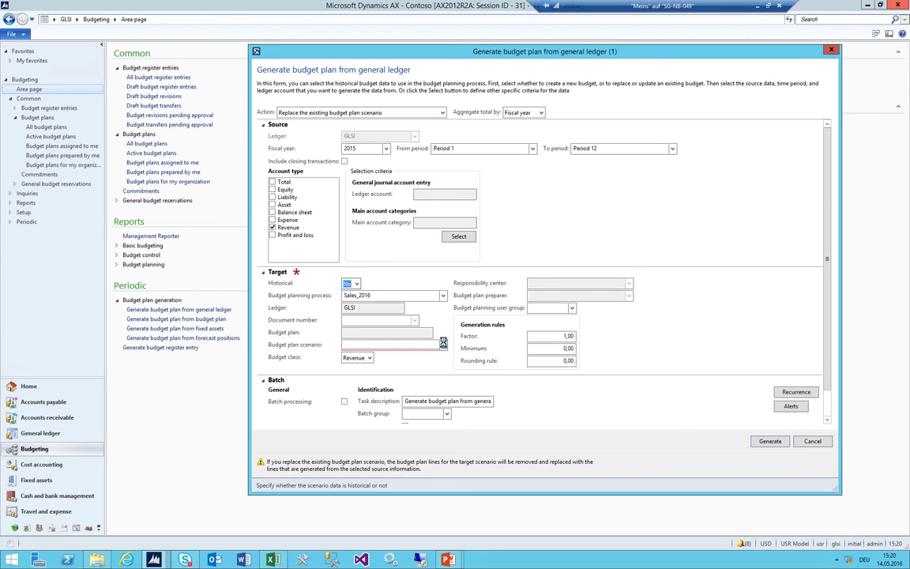
Step: Target plan 000053, scenario 200_LIB, with factor 1,25 and generate the lines
left_click(415, 320)
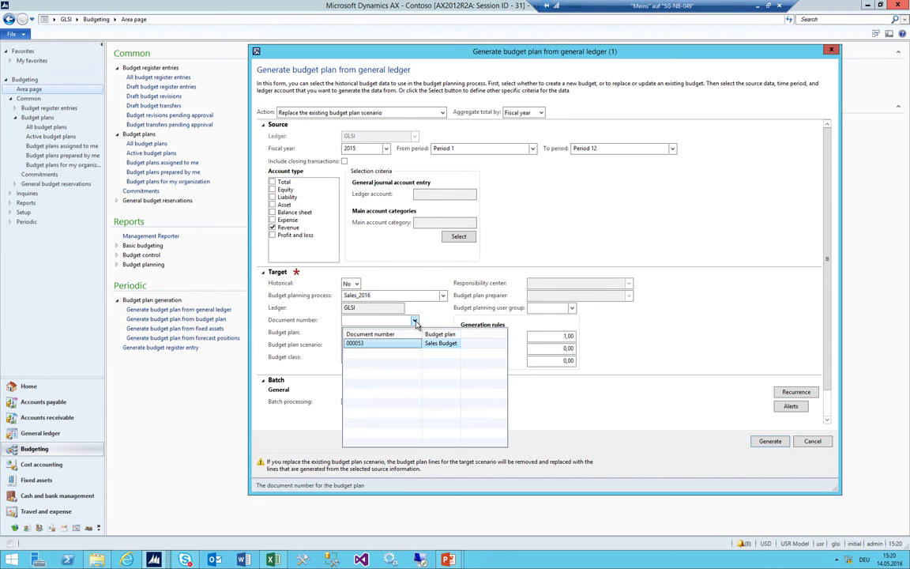
left_click(412, 343)
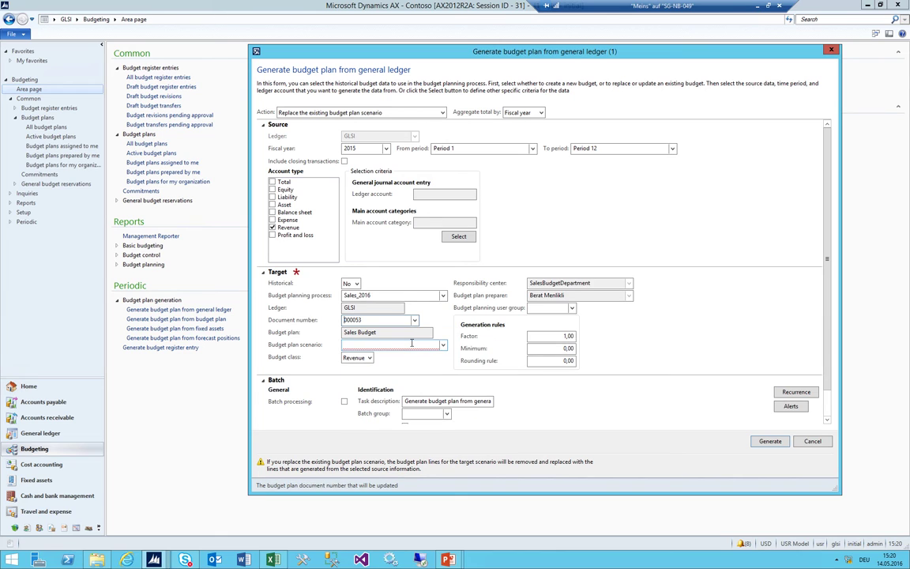
left_click(412, 343)
left_click(444, 346)
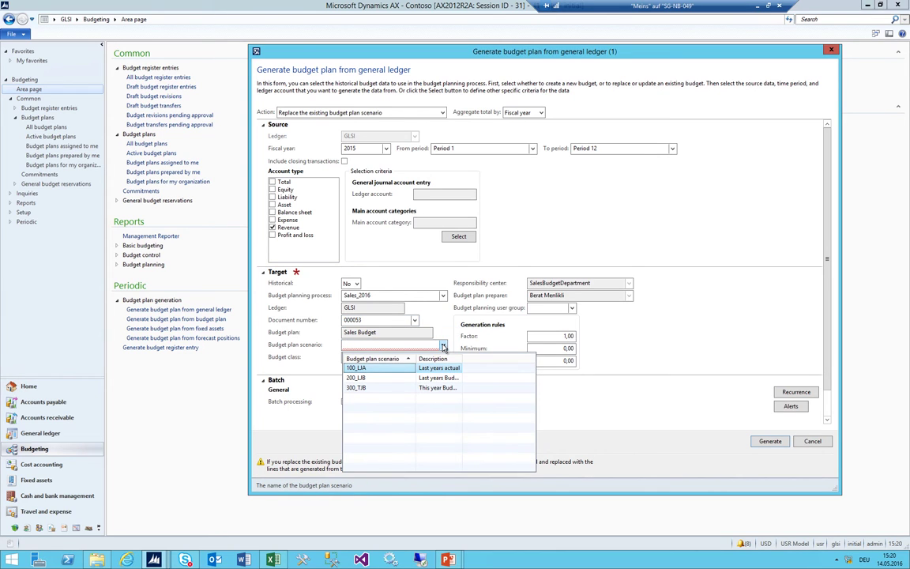
right_click(364, 380)
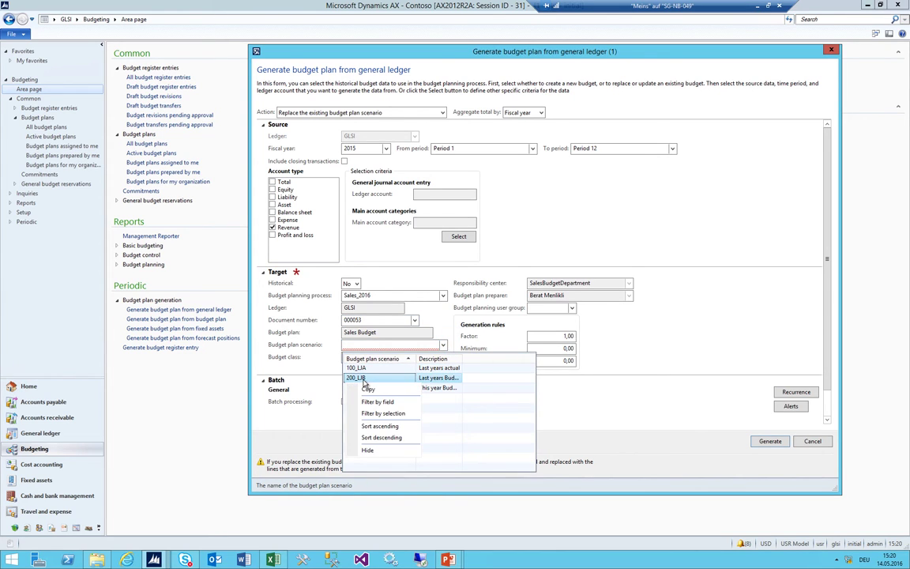
left_click(364, 378)
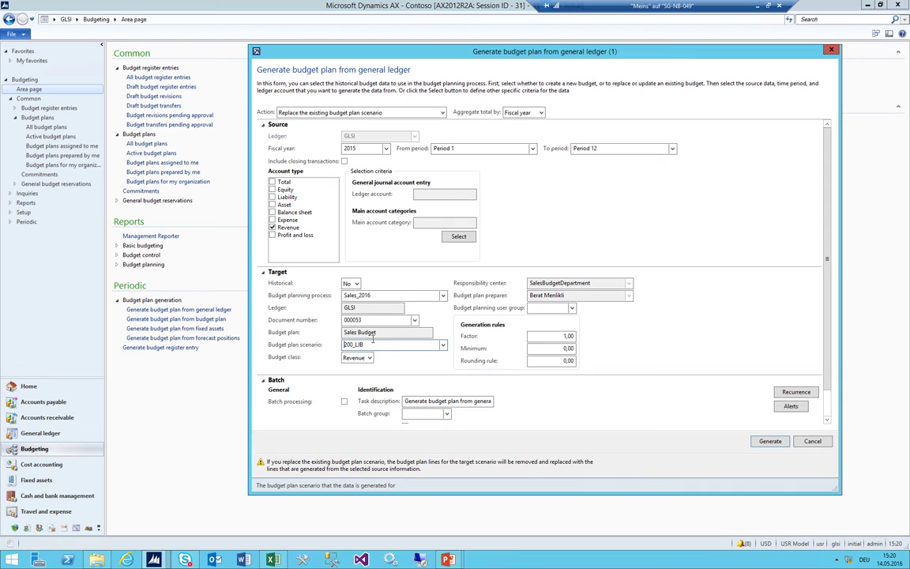
double_click(568, 336)
type("1,25")
key("Tab")
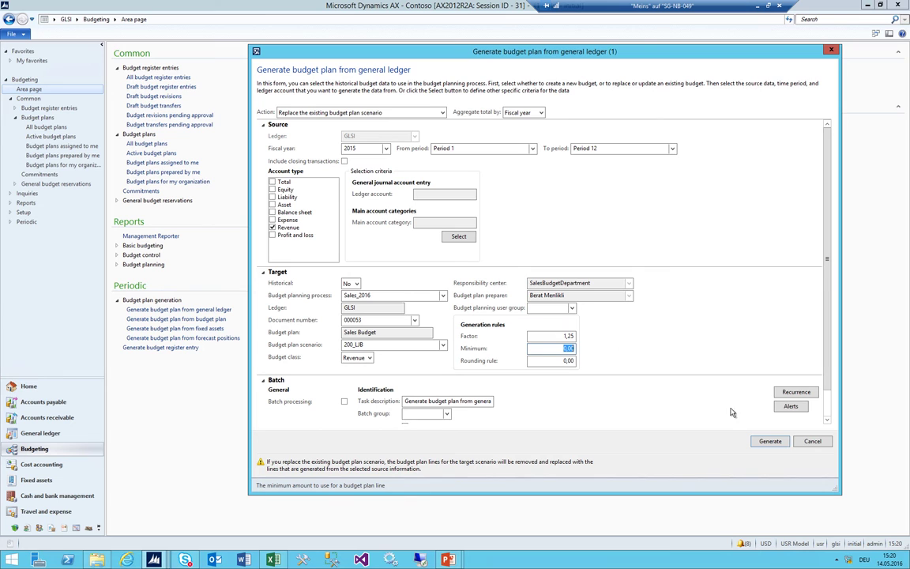
left_click(767, 441)
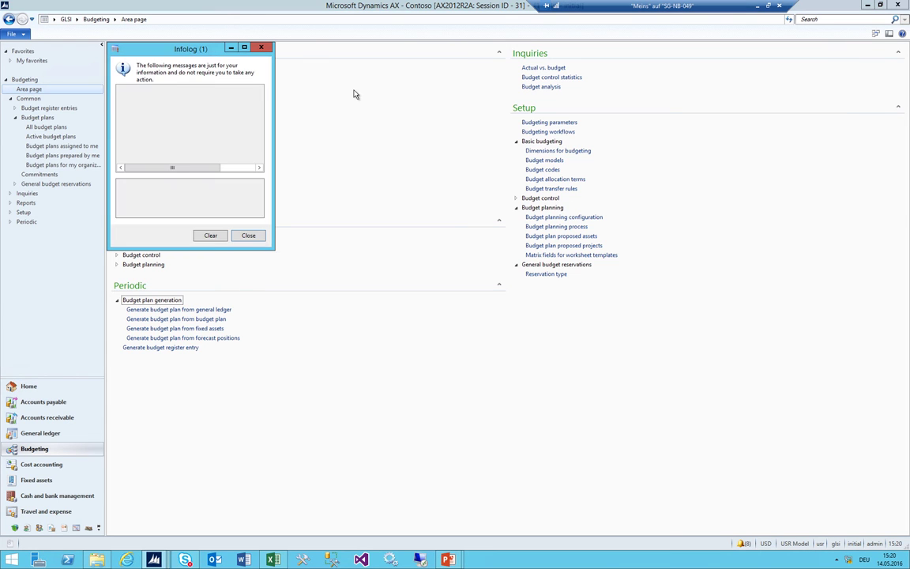
Step: Open plan 000053 and compare scenarios 200_LJB, 100_LJA and 300_TJB before closing it
key("Escape")
left_click(158, 144)
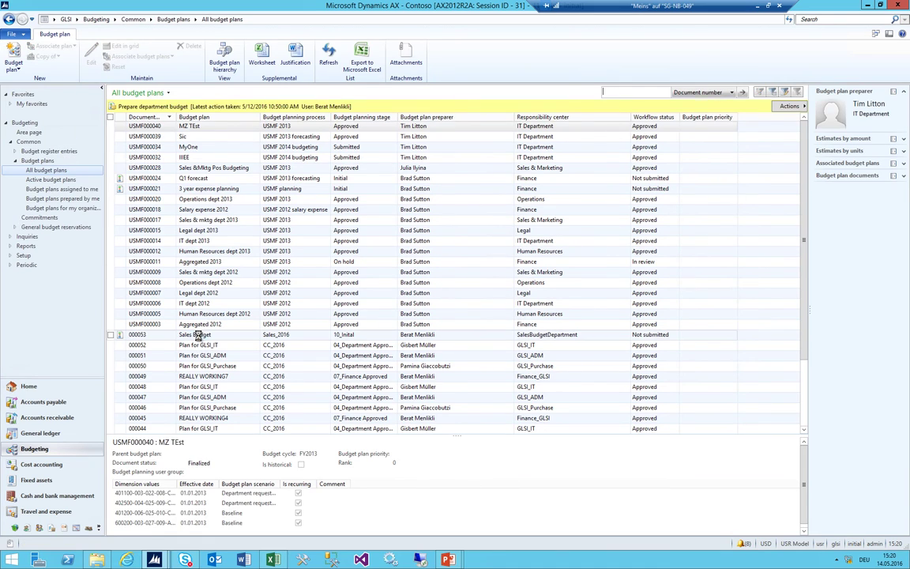
double_click(186, 335)
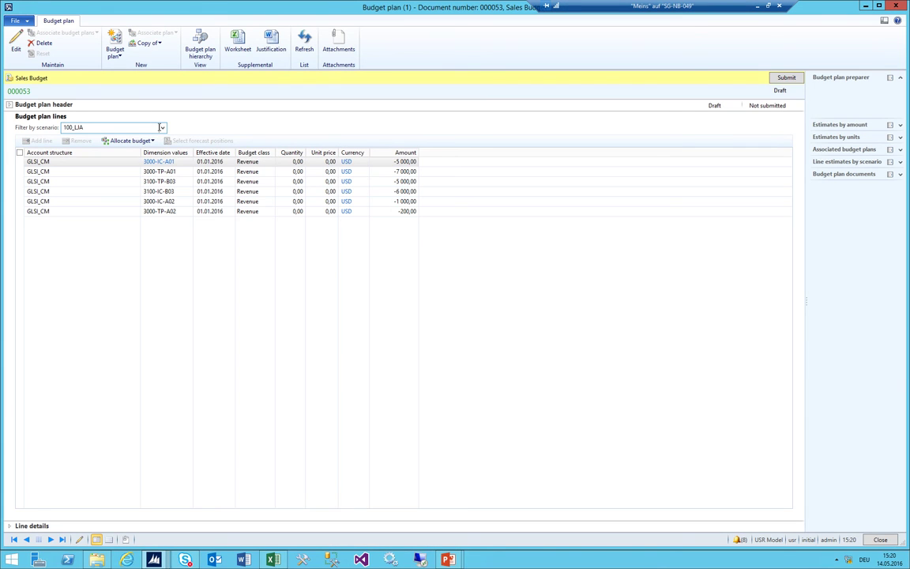
left_click(163, 128)
left_click(91, 161)
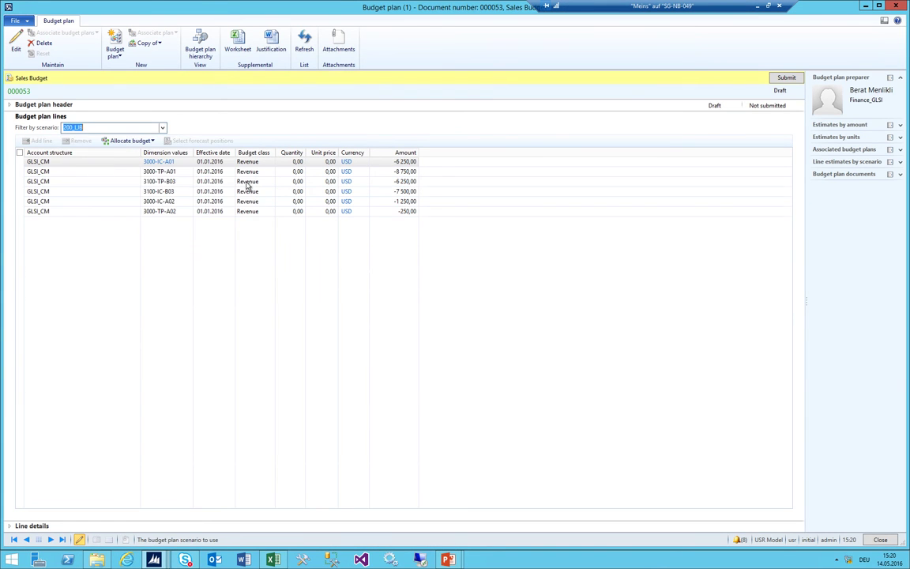
left_click(163, 127)
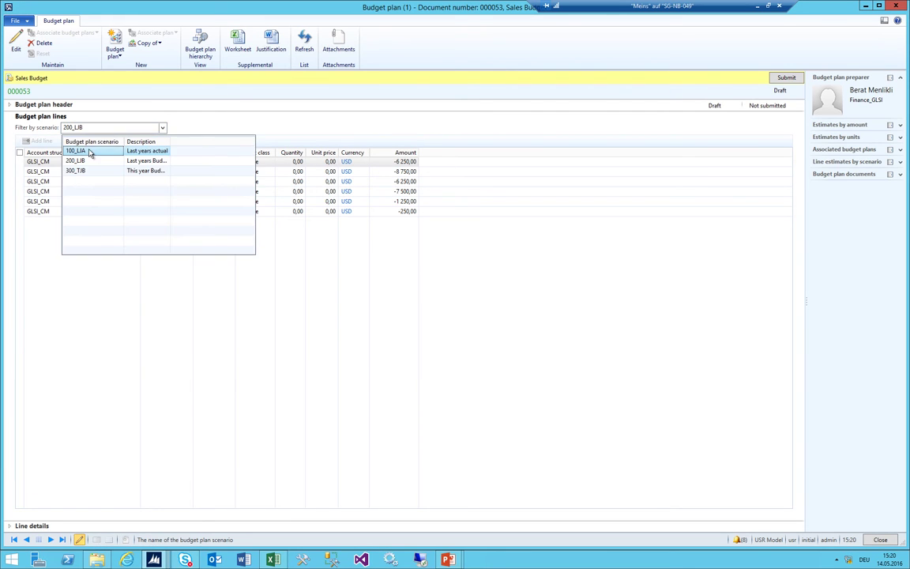
left_click(90, 151)
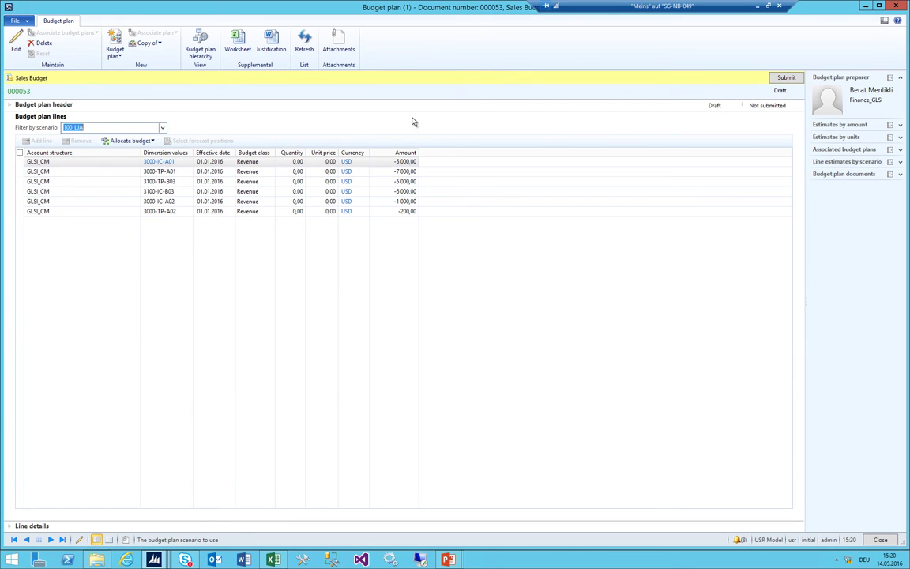
left_click(163, 128)
left_click(91, 171)
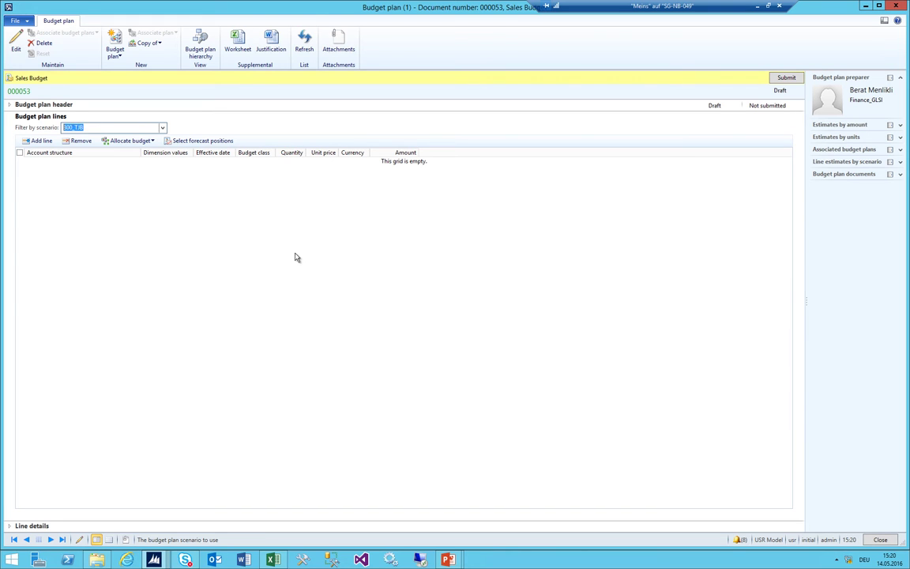
key("Escape")
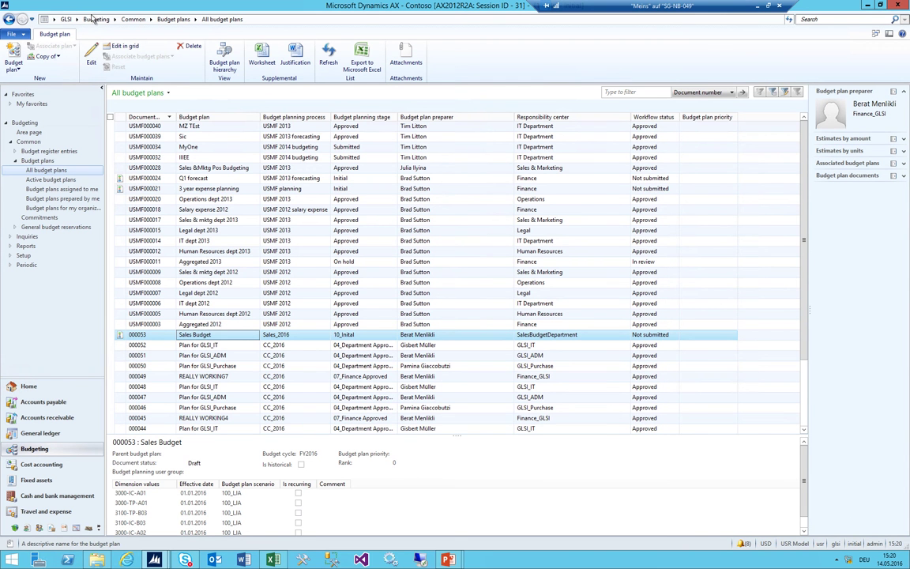
Step: Open the ledger generation form, keep Replace, pick 300_TJB and set Historical to No
left_click(95, 19)
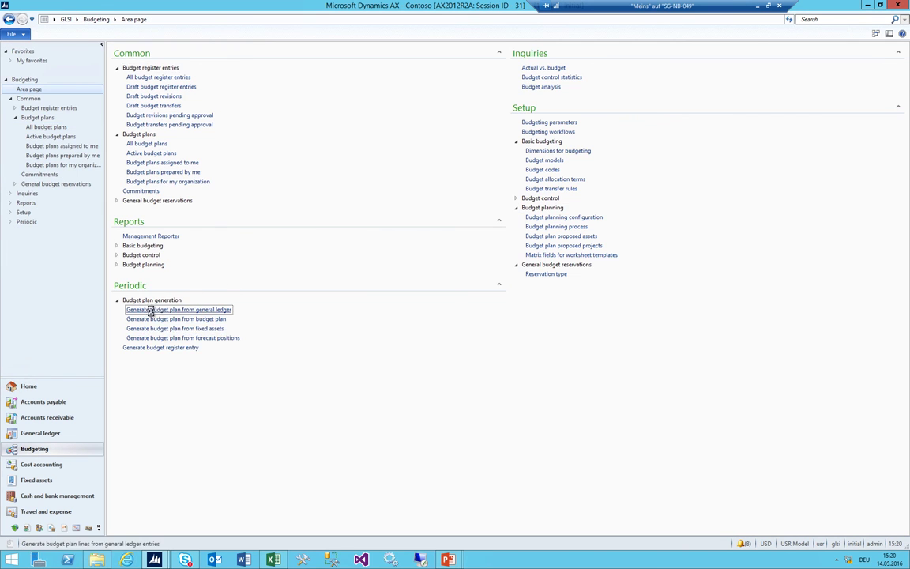
left_click(151, 310)
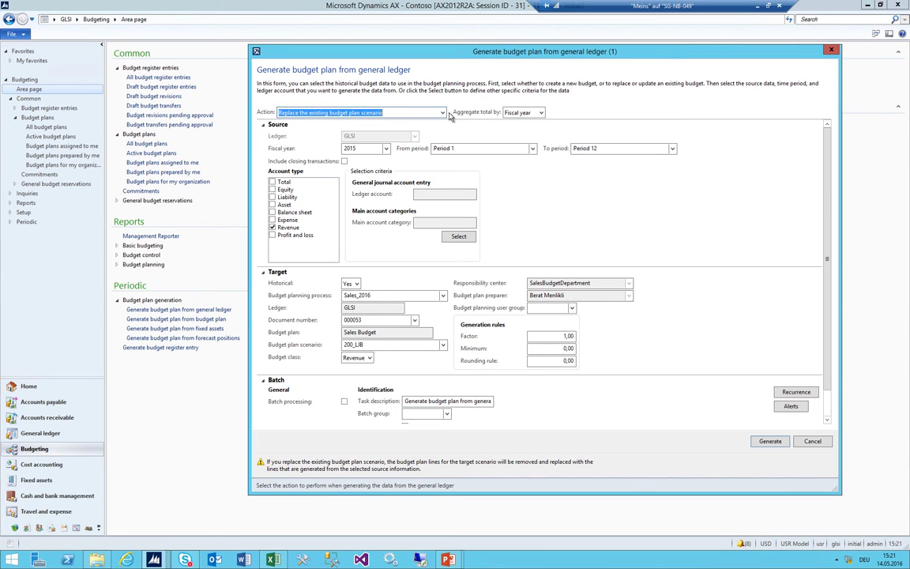
left_click(442, 113)
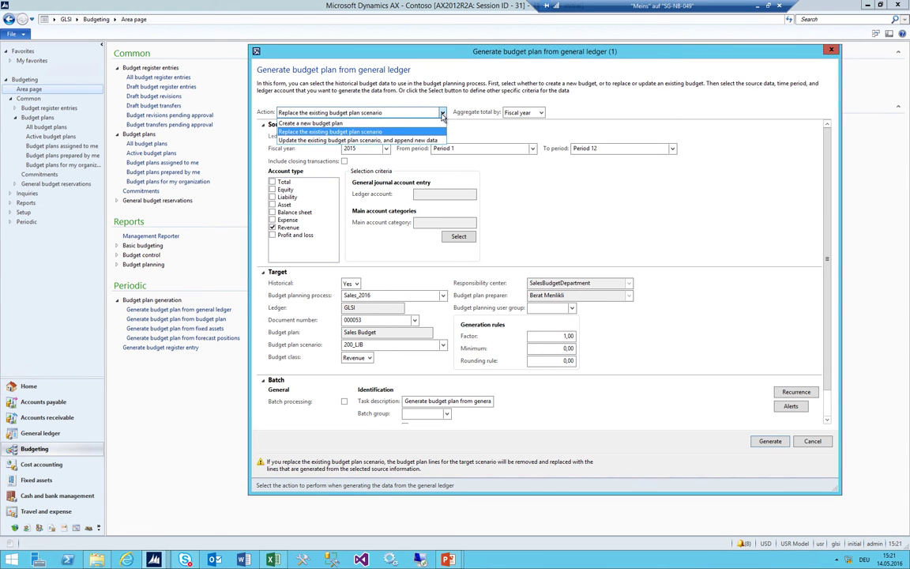
left_click(332, 133)
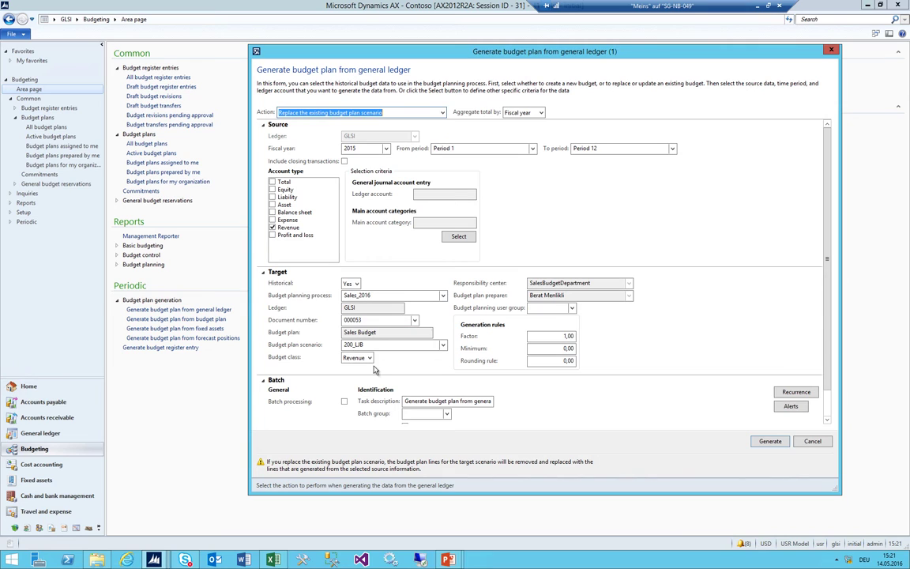
left_click(444, 346)
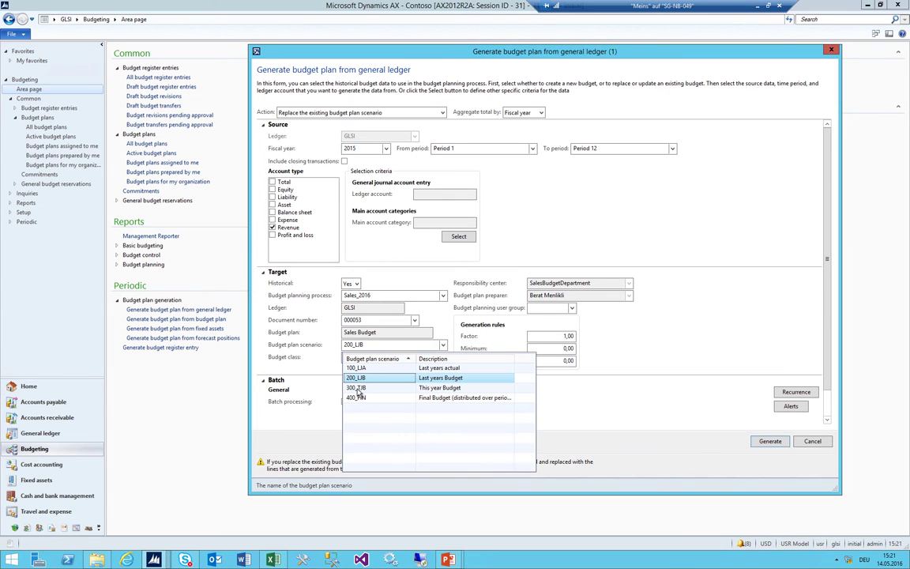
left_click(357, 388)
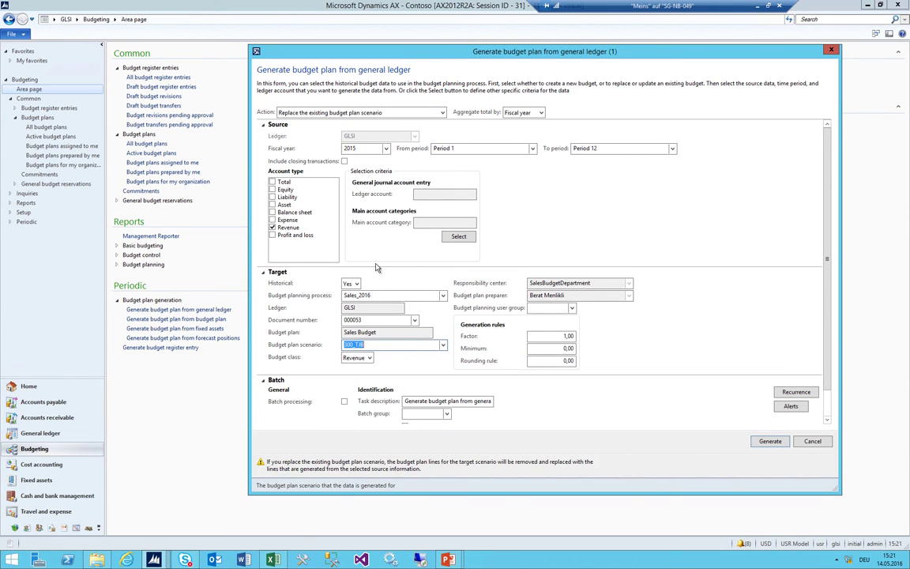
key("shift+Tab")
key("n")
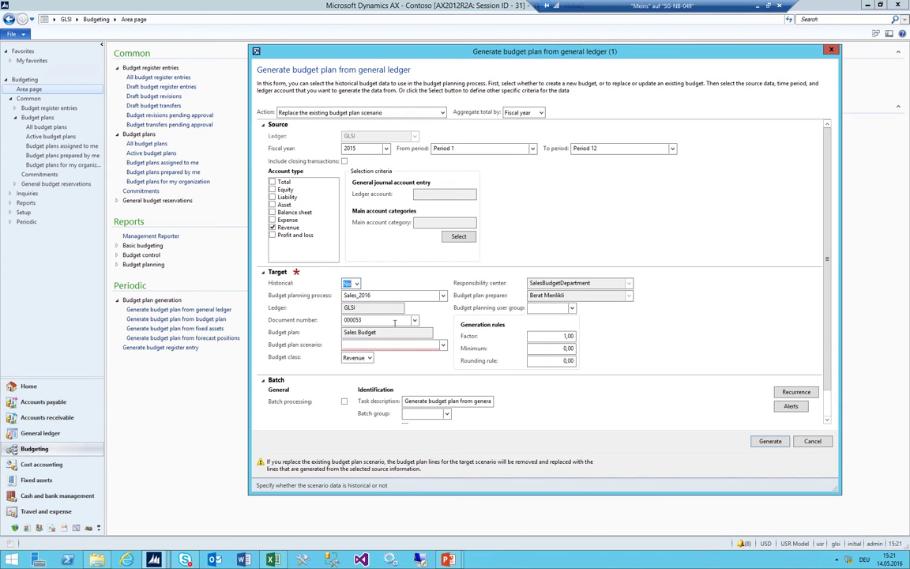
Step: Confirm target scenario 300_TJB, set the factor to 1,50 and generate the lines
left_click(443, 345)
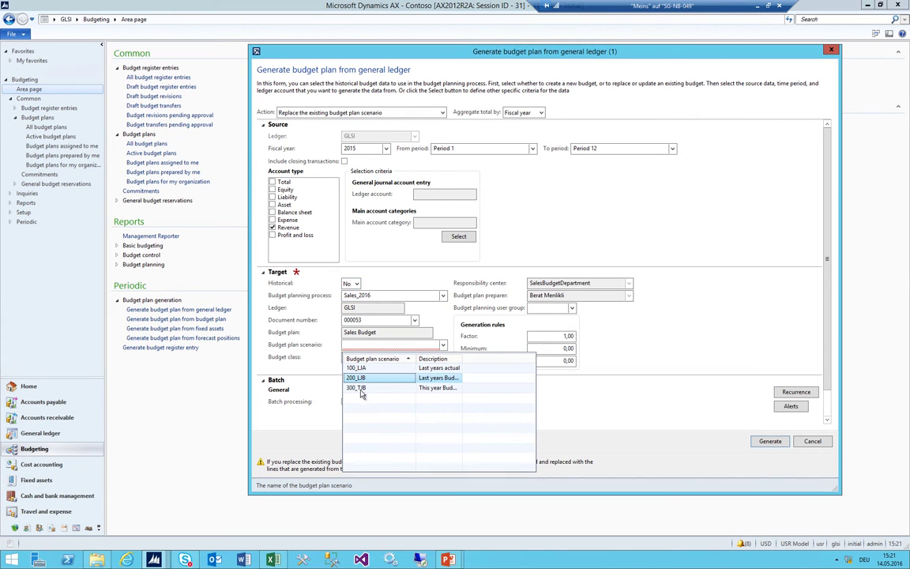
left_click(355, 378)
key("alt+Down")
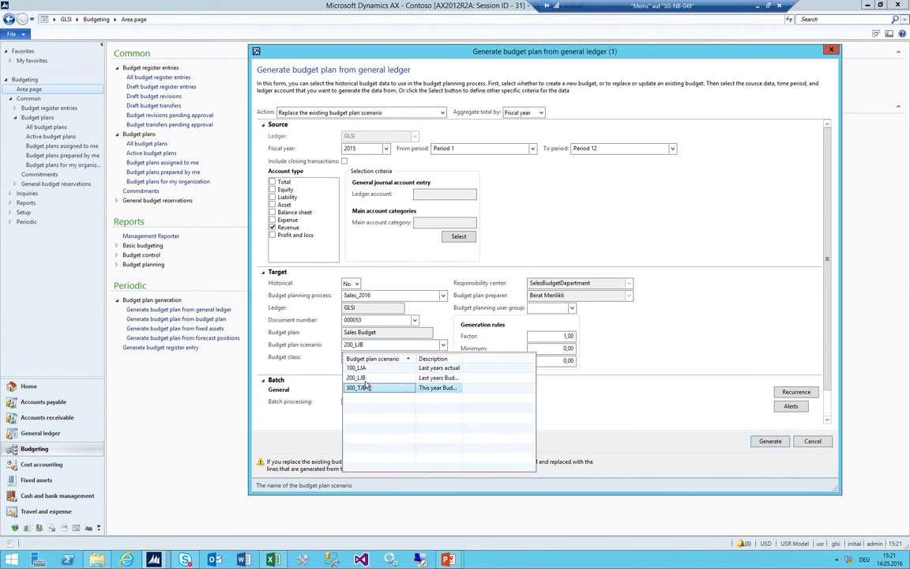
left_click(368, 386)
key("Tab")
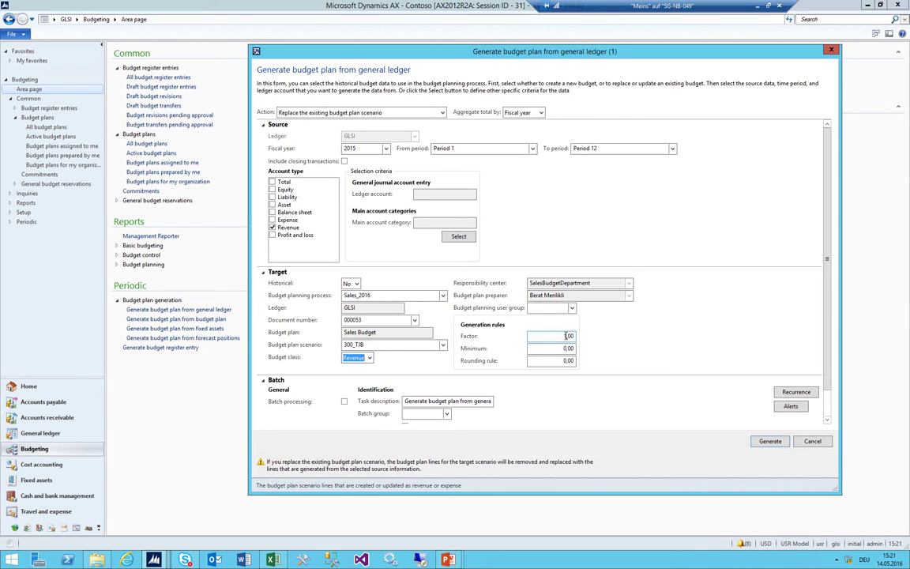
left_click(567, 335)
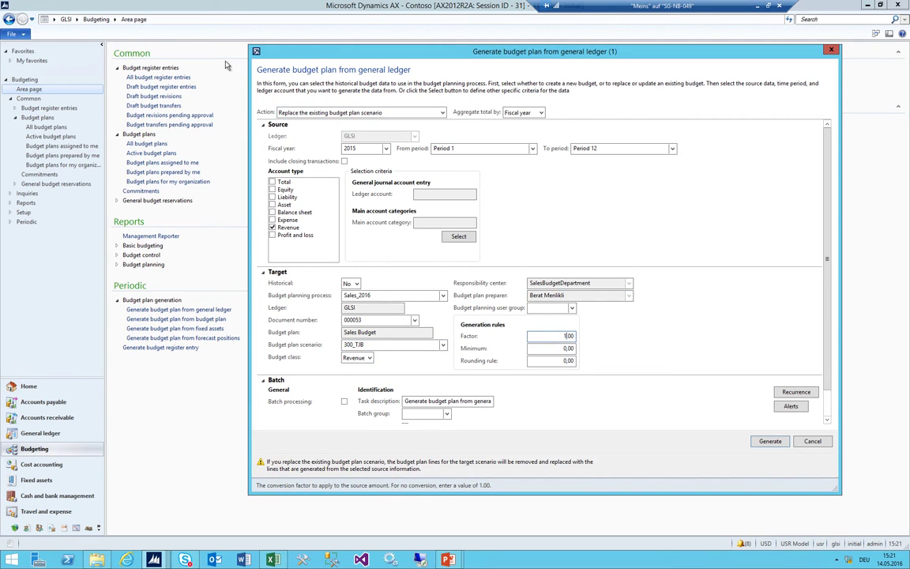
left_click_drag(568, 335, 625, 351)
type("5")
key("Tab")
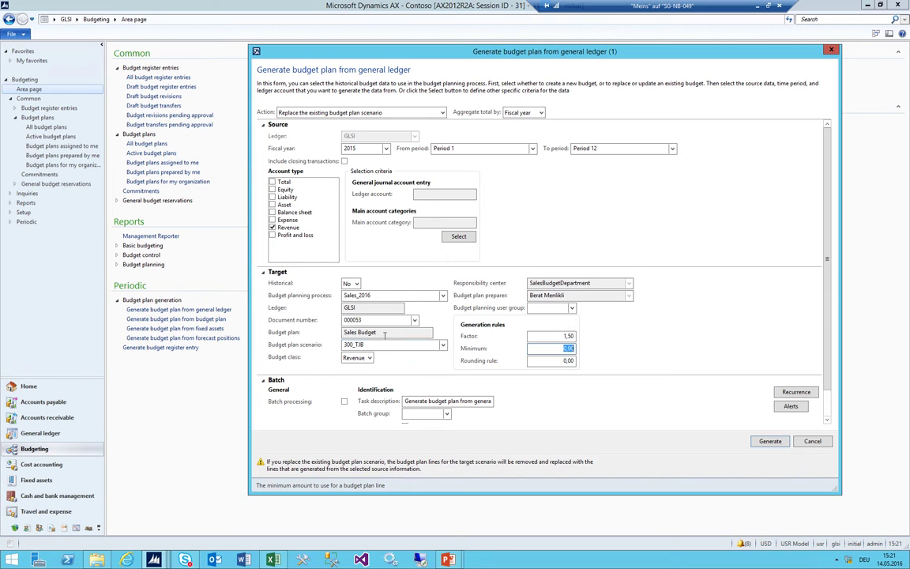
left_click(765, 442)
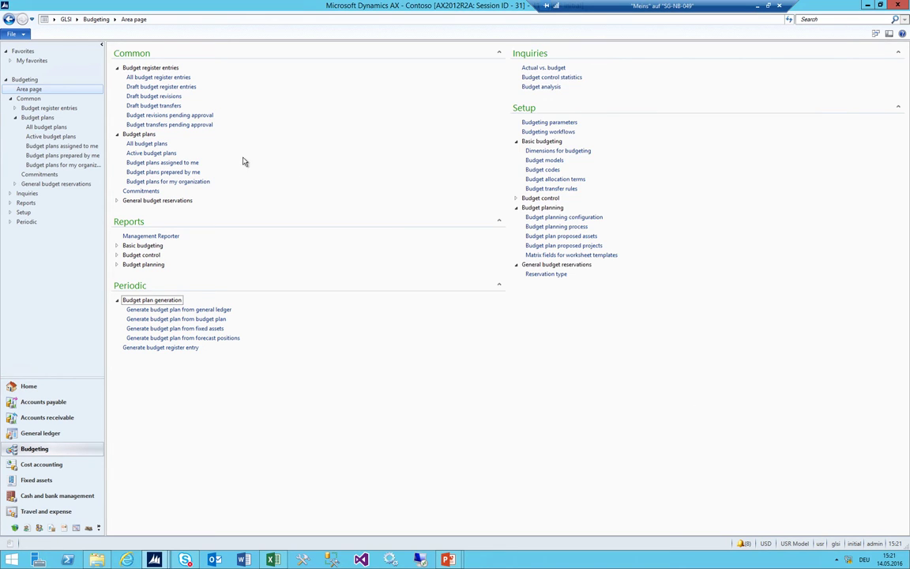
Step: Open plan 000053 from Budget plans for my organization and launch its Excel worksheet maximised
left_click(173, 94)
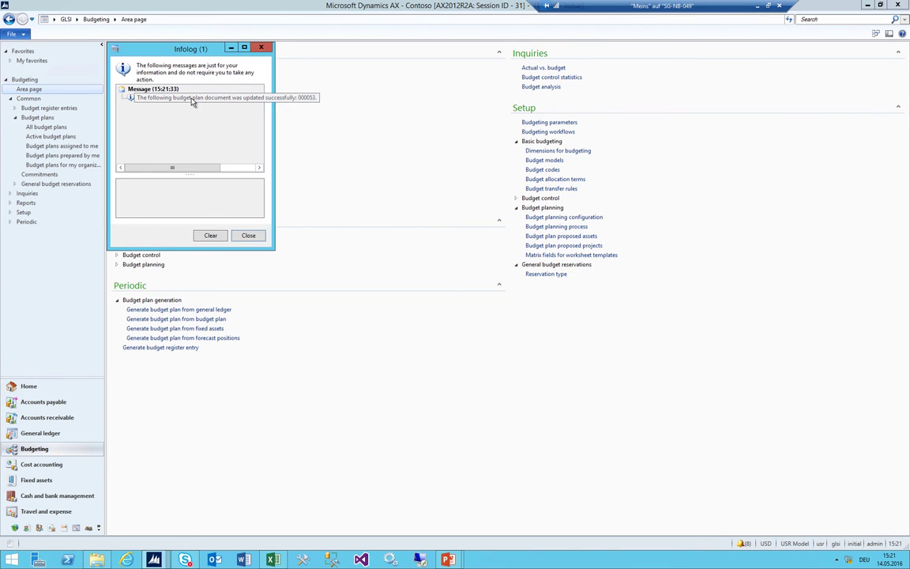
key("Escape")
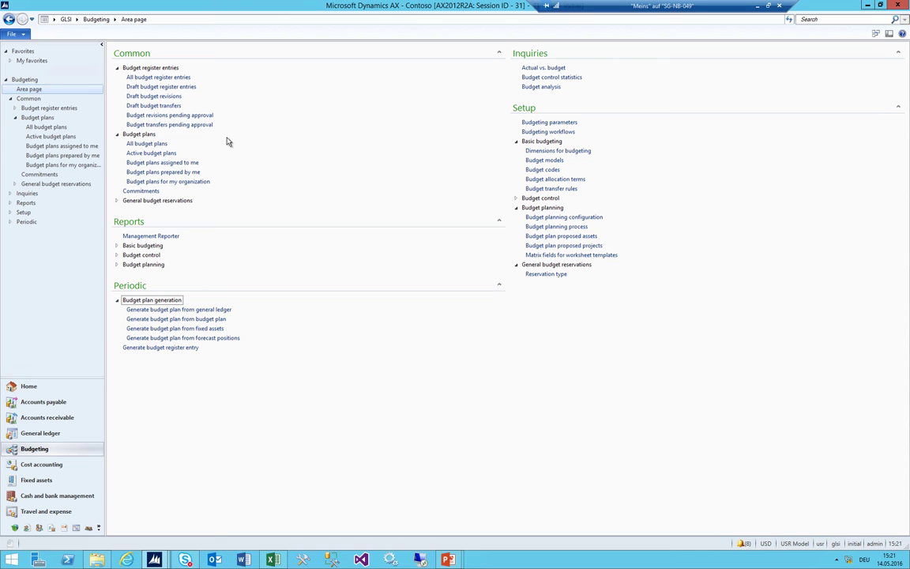
left_click(170, 181)
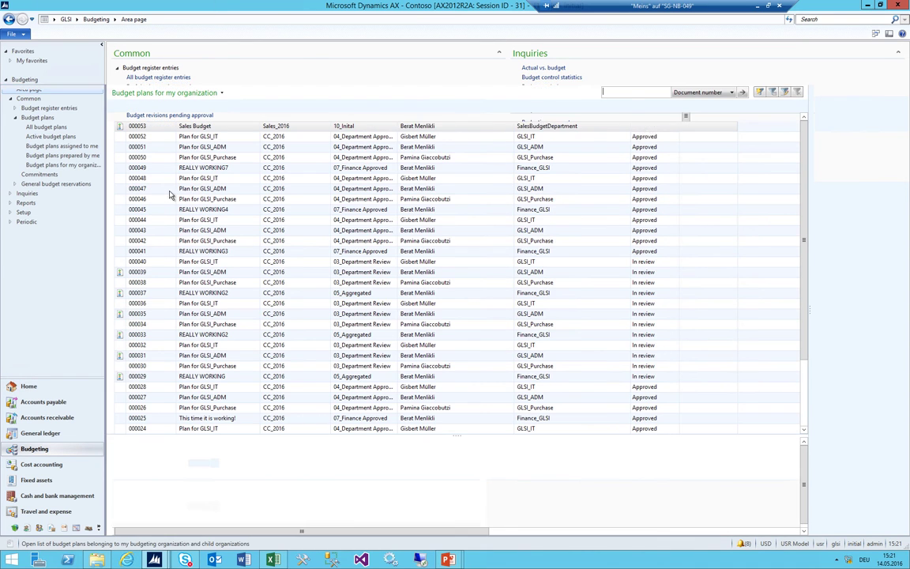
left_click(194, 131)
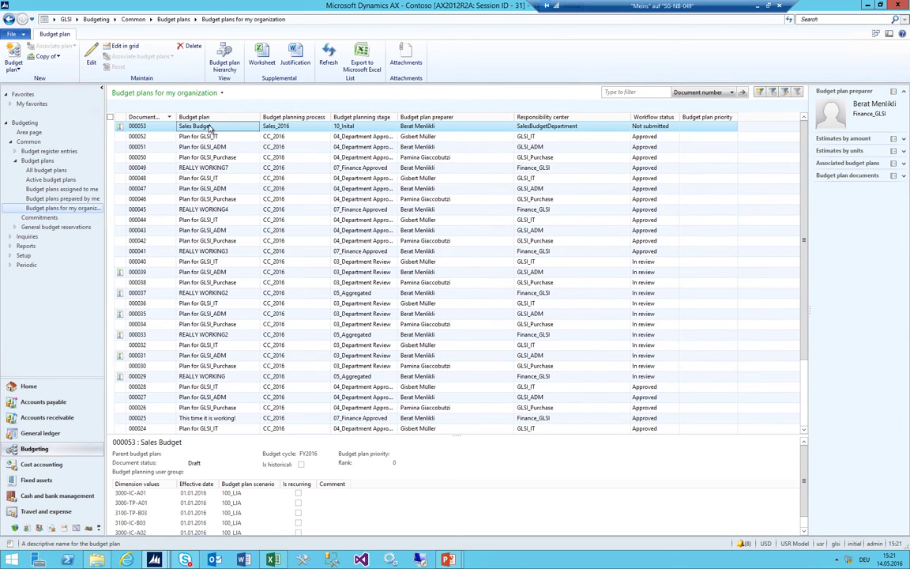
double_click(205, 126)
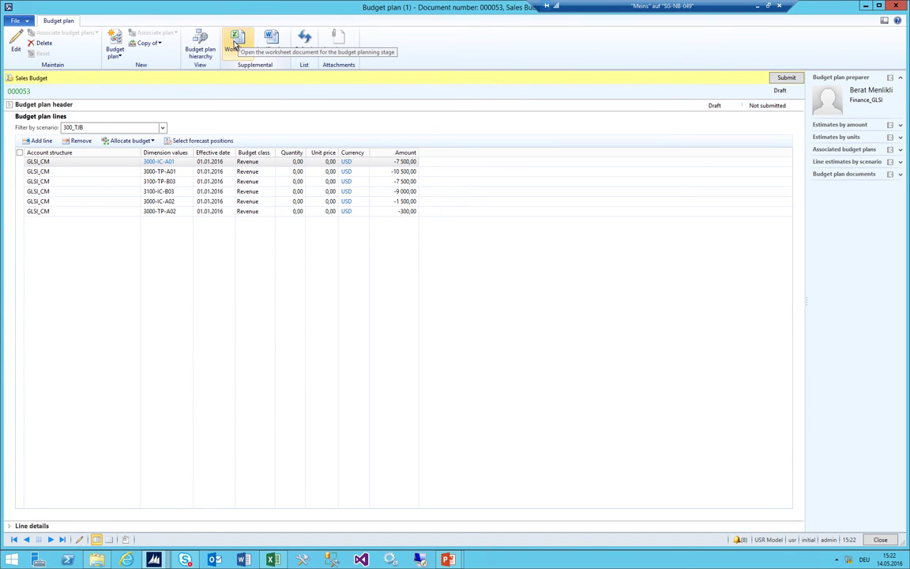
left_click(235, 45)
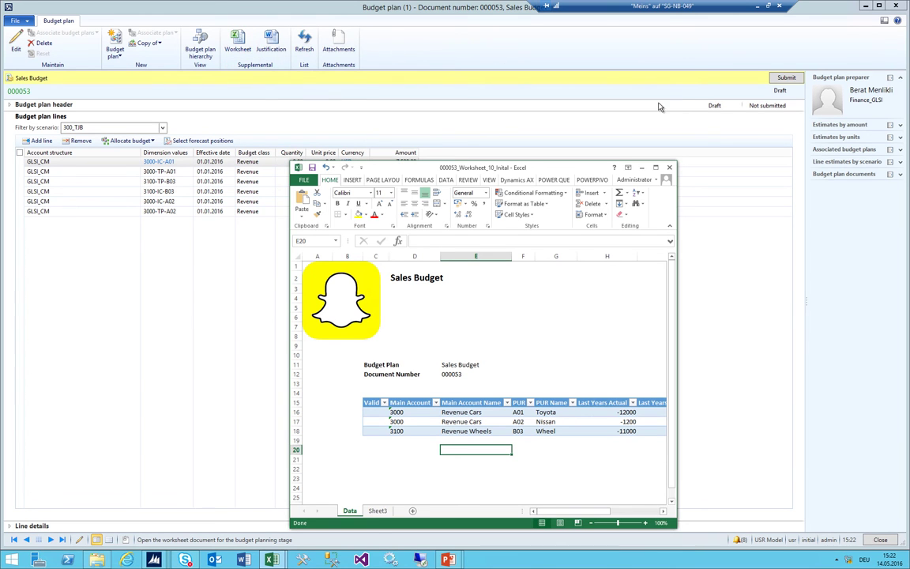
double_click(589, 166)
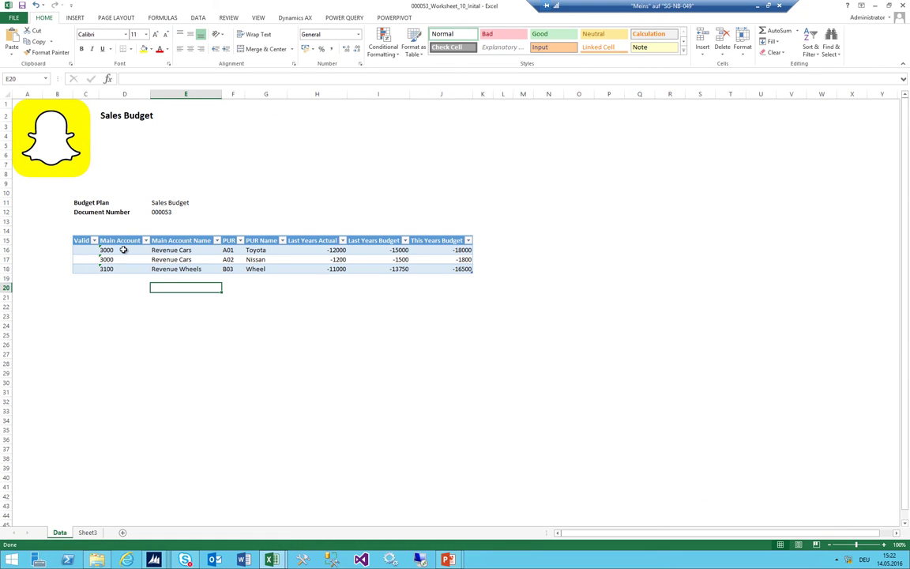
left_click(186, 259)
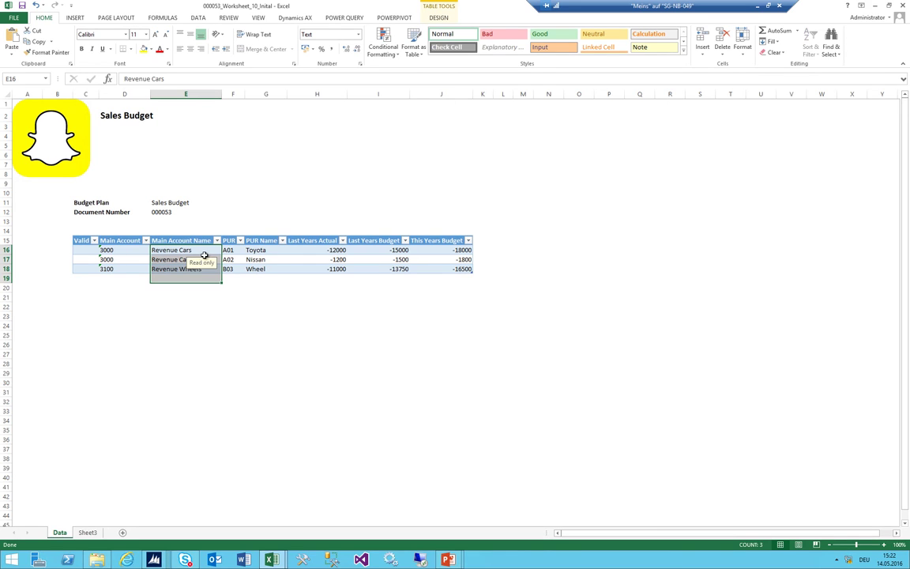
left_click(300, 259)
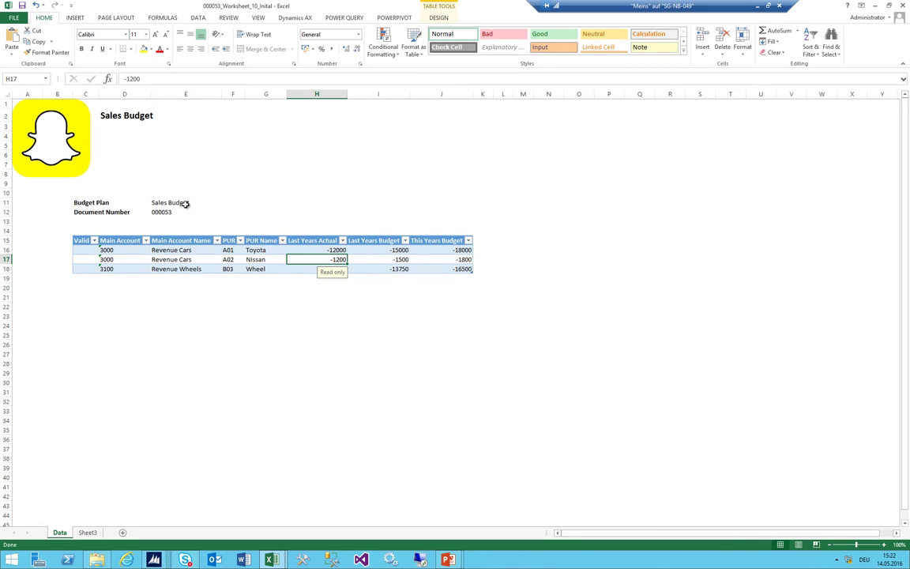
left_click(95, 203)
left_click(162, 205)
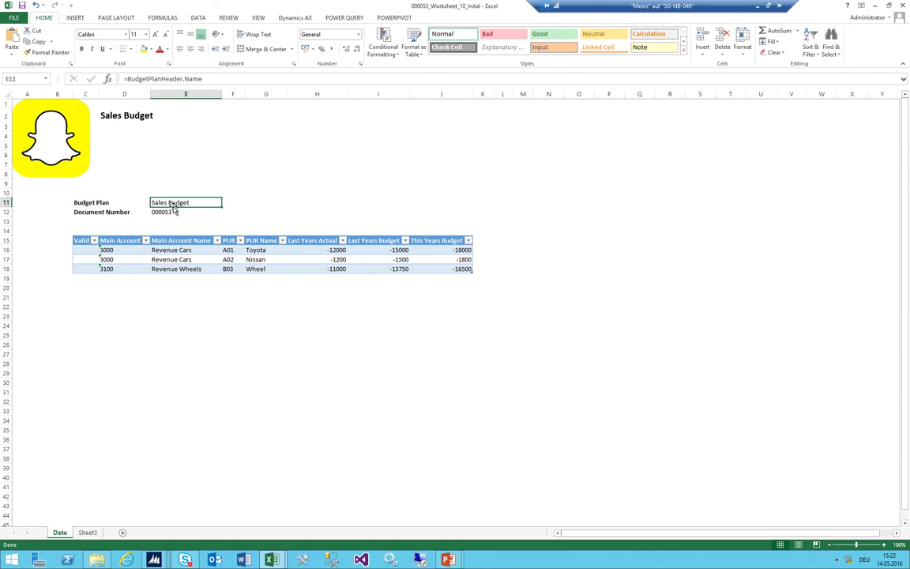
left_click(93, 212)
left_click(155, 214)
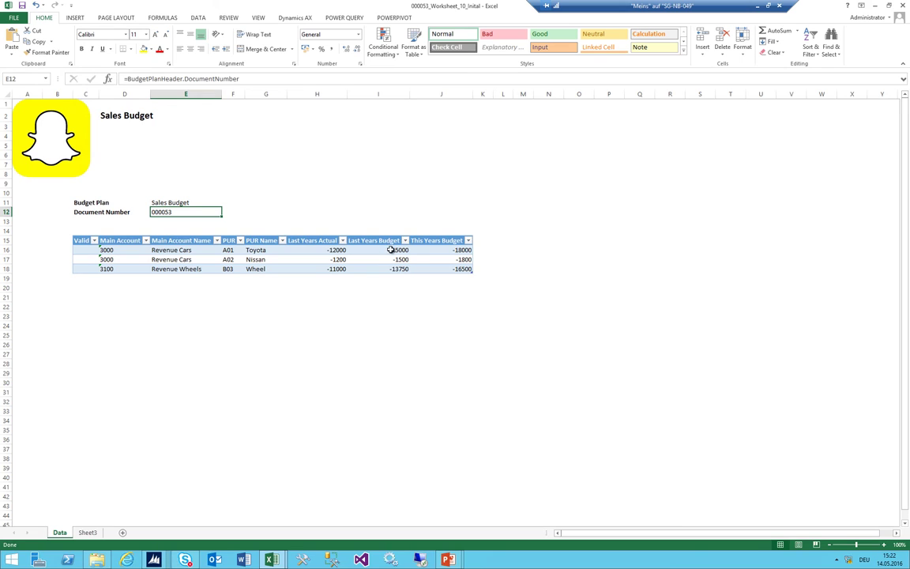
left_click_drag(391, 250, 440, 268)
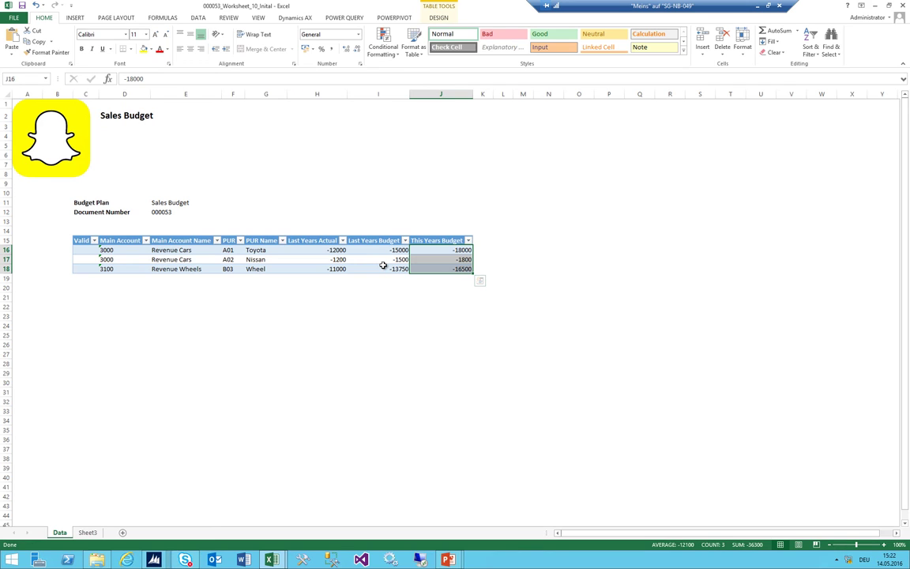
left_click(441, 252)
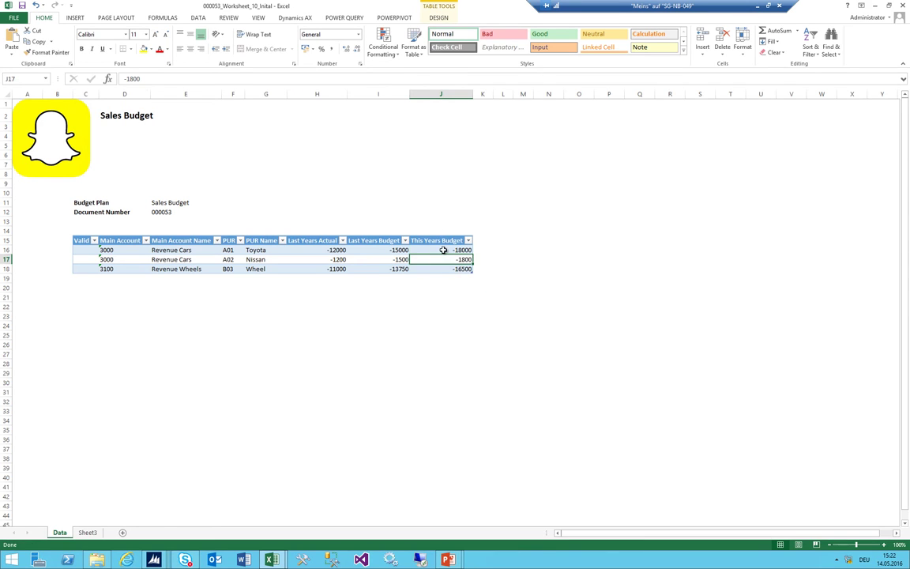
left_click(317, 250)
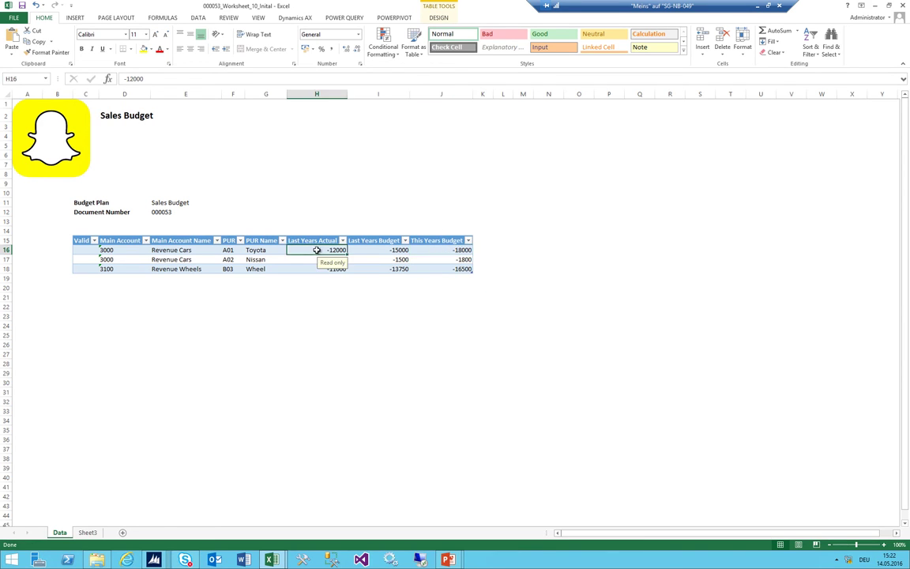
left_click(397, 251)
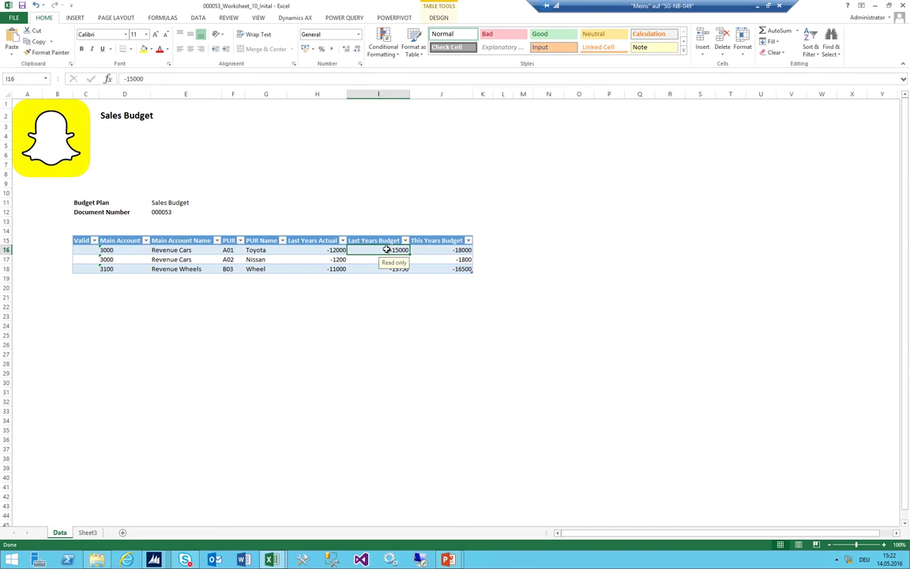
Step: Enter This Years Budget values -20000 for Toyota, -50 for Nissan and -8000 for Wheel
double_click(387, 250)
type("444")
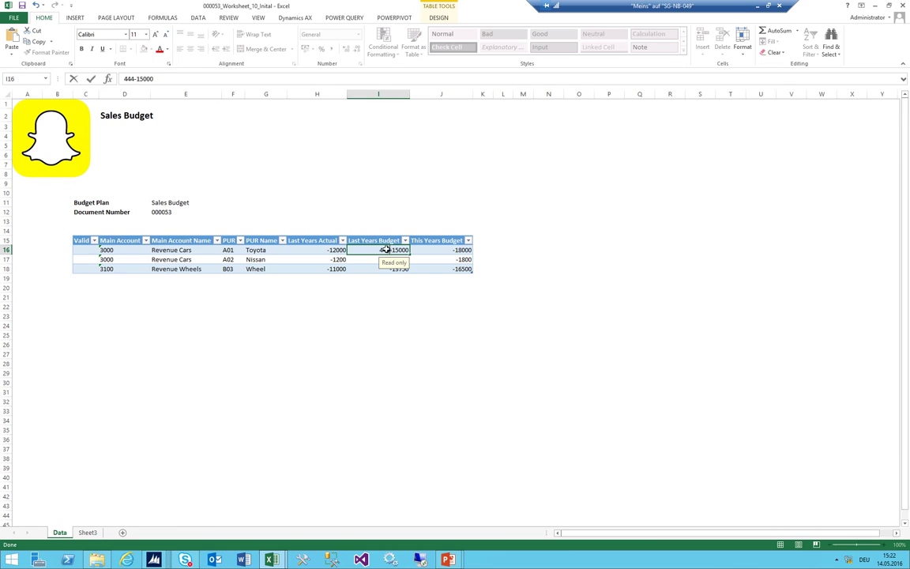
key("Escape")
key("Left")
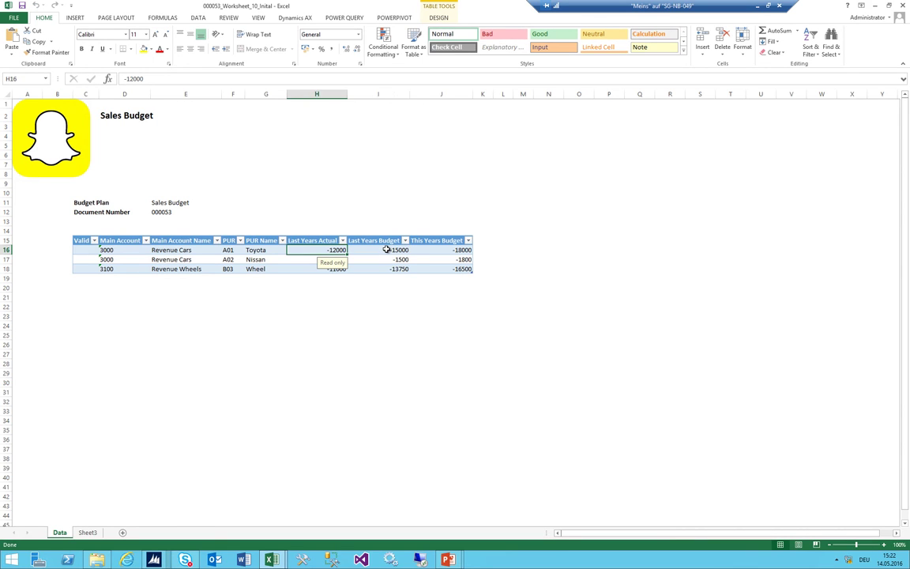
key("Right")
key("Right")
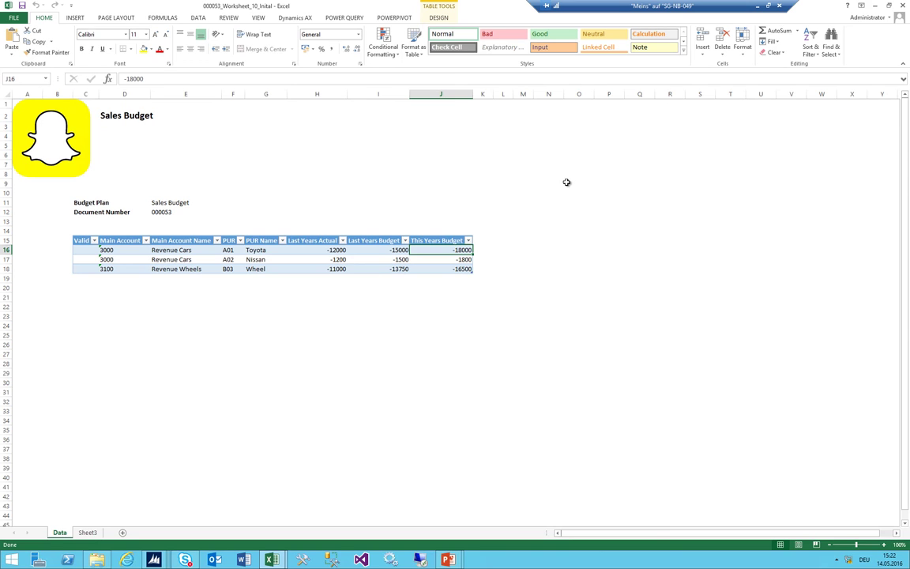
type("-20")
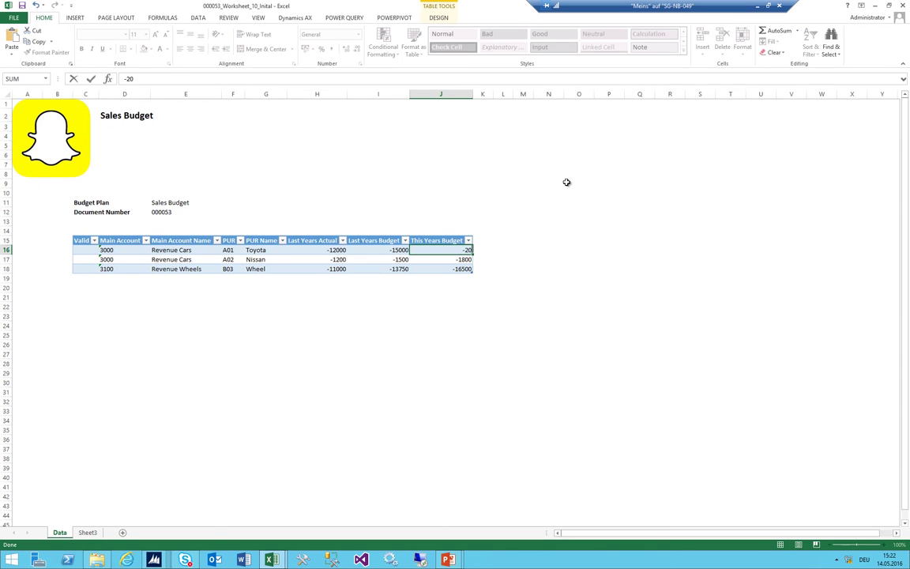
type("000")
key("Return")
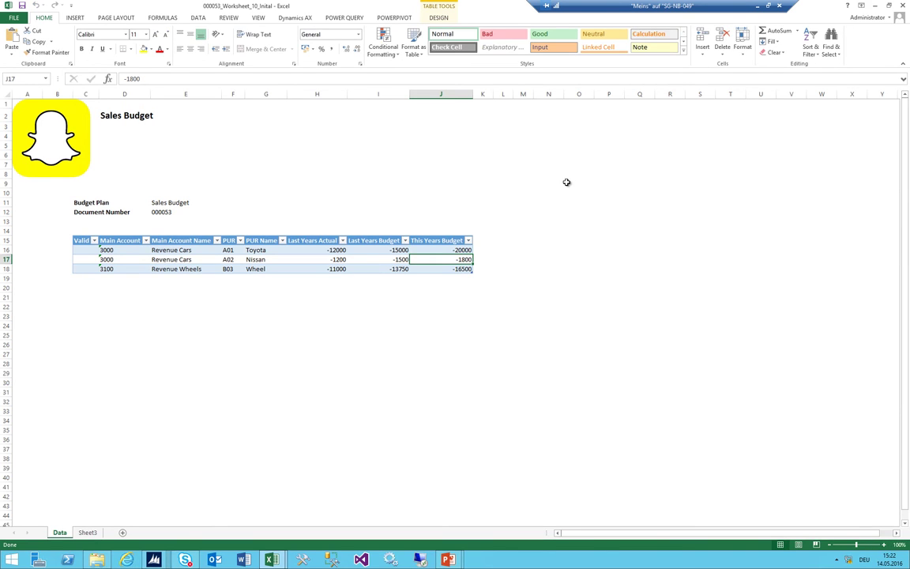
type("-50")
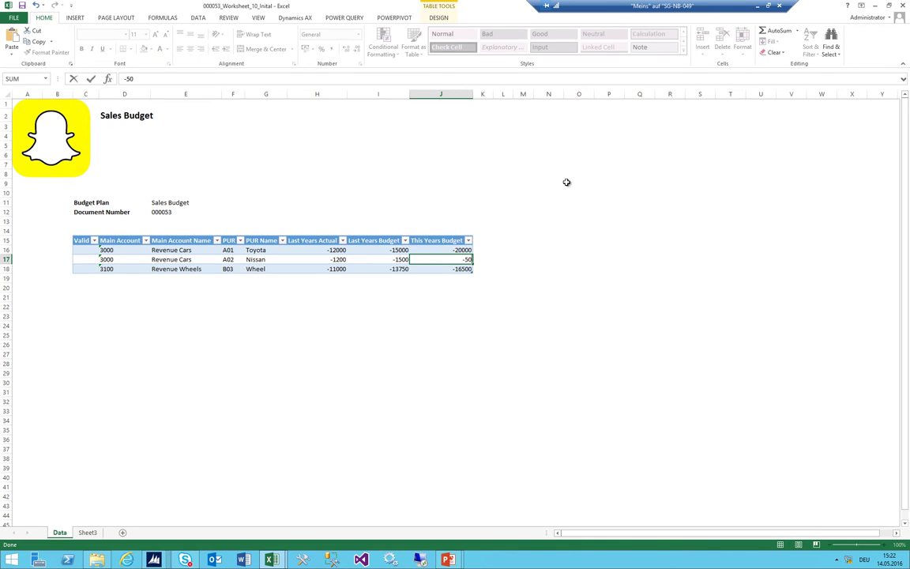
key("Return")
type("-")
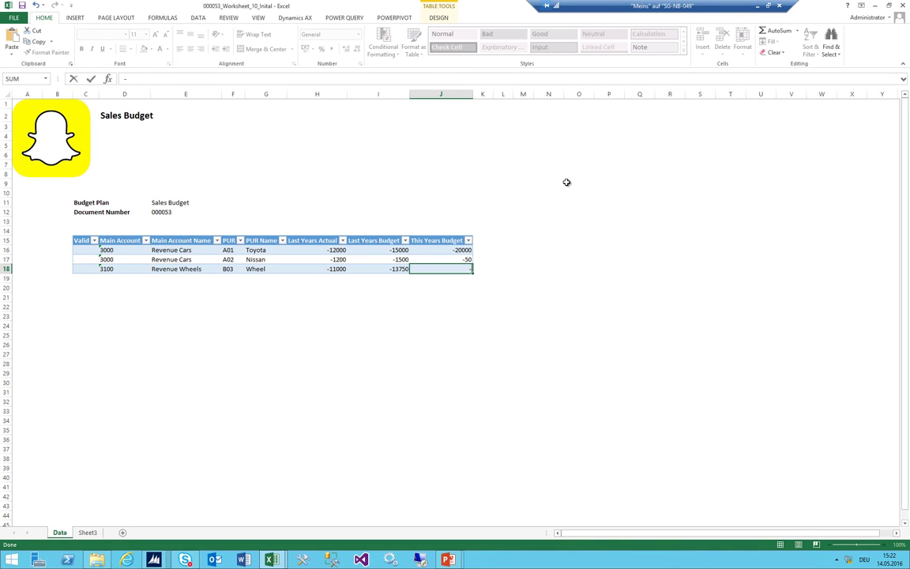
type("8000")
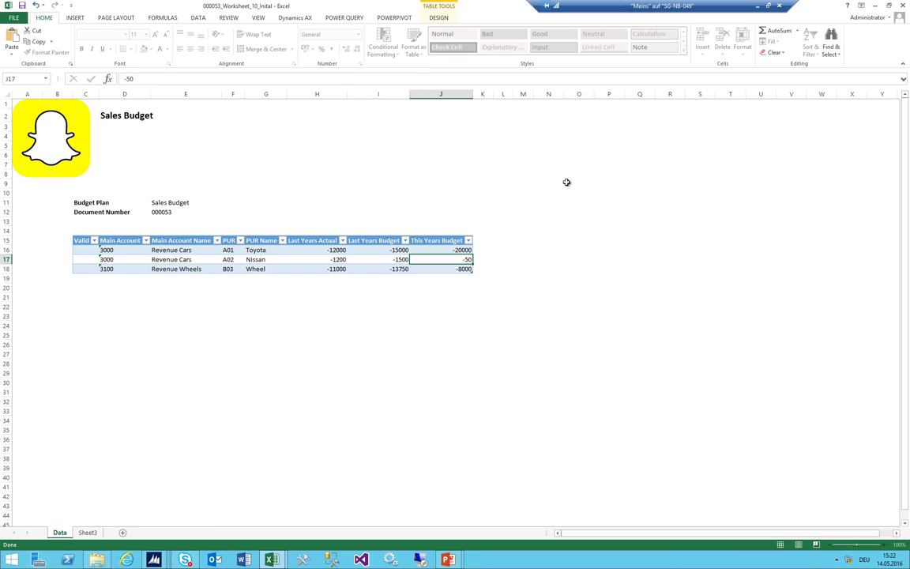
key("Up")
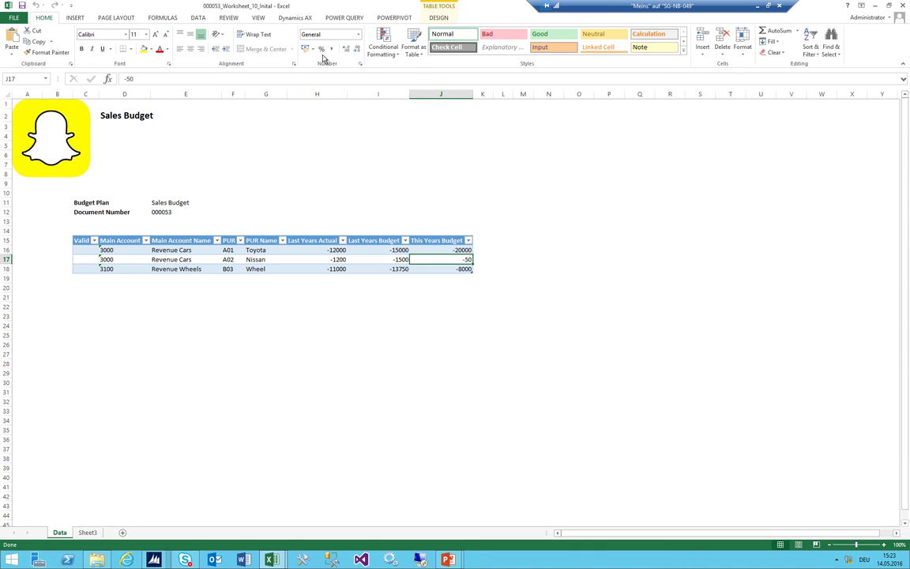
Step: Publish the budget to Dynamics AX and check the status sheet: 1 published, 0 failed
left_click(197, 19)
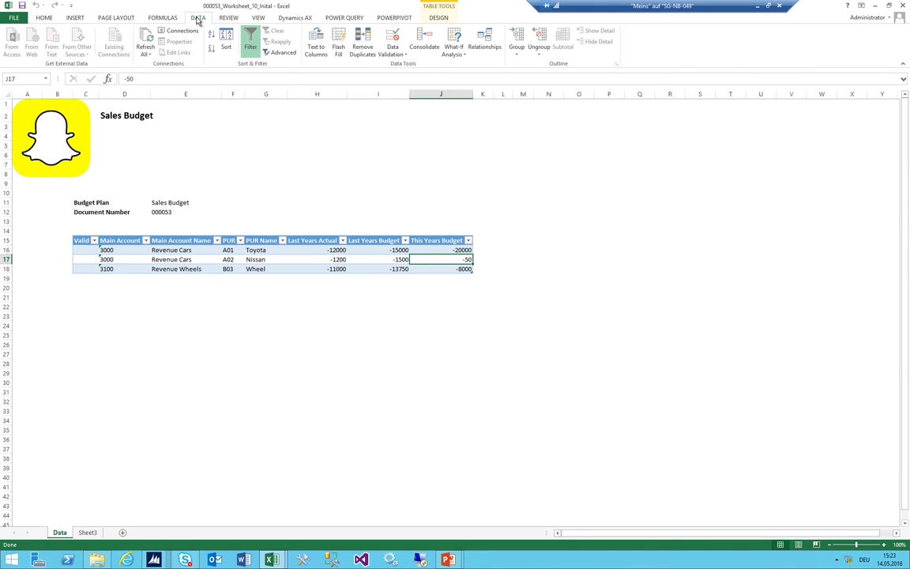
left_click(308, 19)
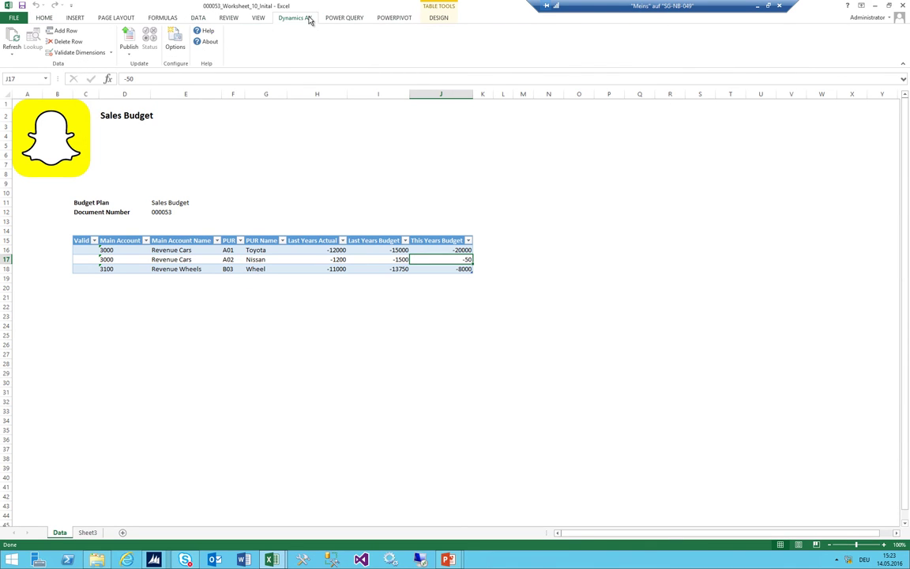
left_click(131, 36)
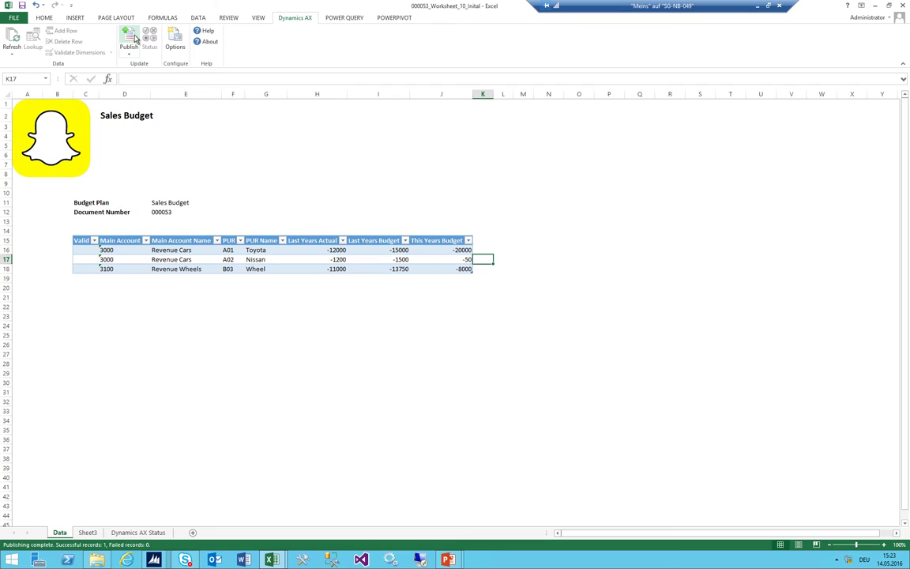
left_click(139, 534)
left_click(106, 286)
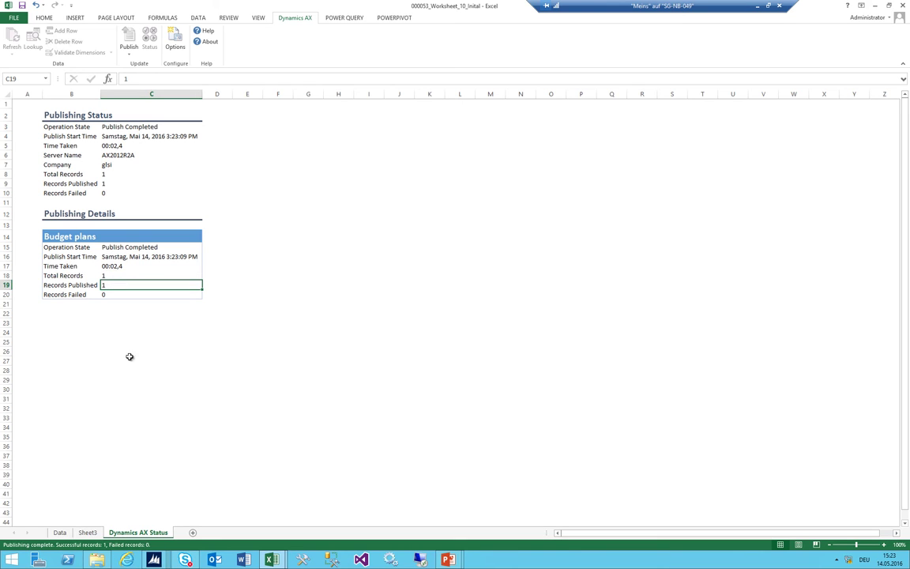
left_click(59, 533)
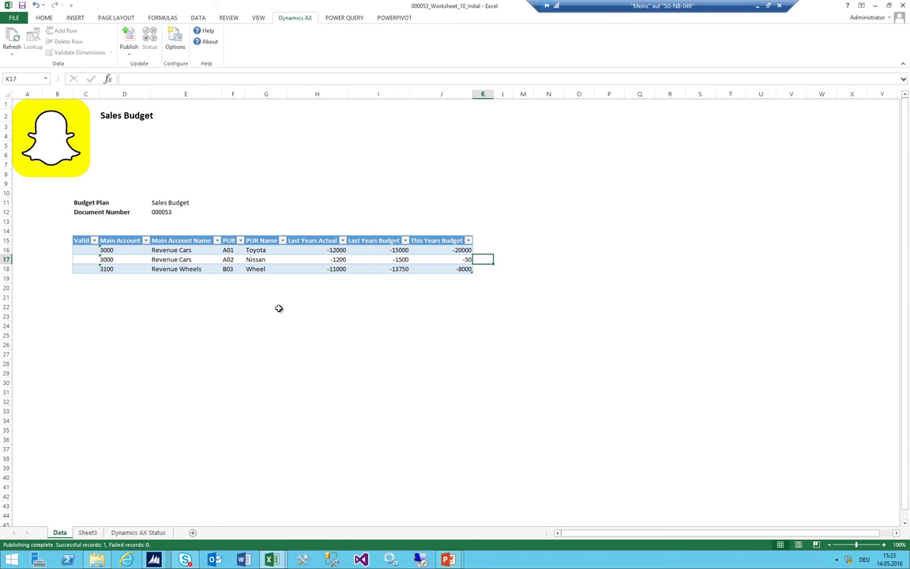
left_click(459, 253)
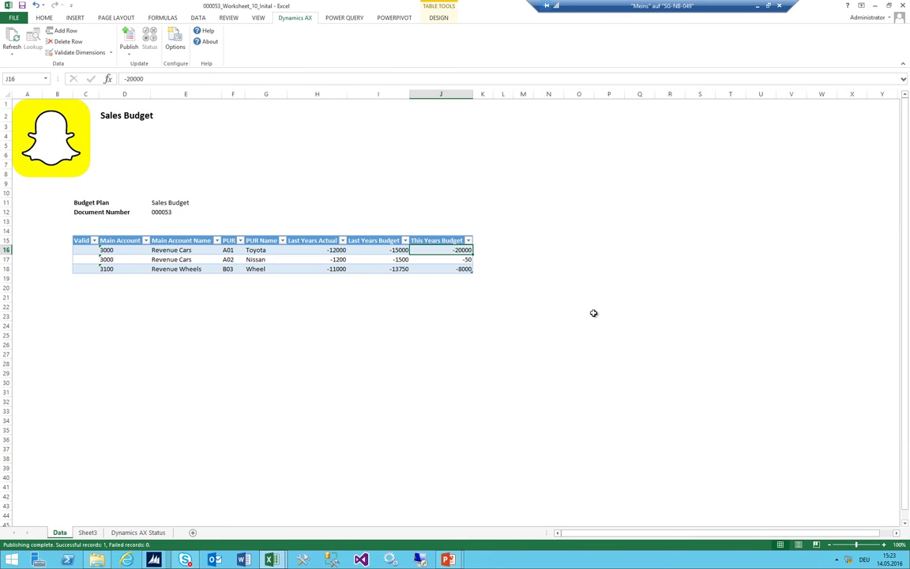
Step: Change Toyota's This Years Budget to -5000, republish and review the new status results
type("5")
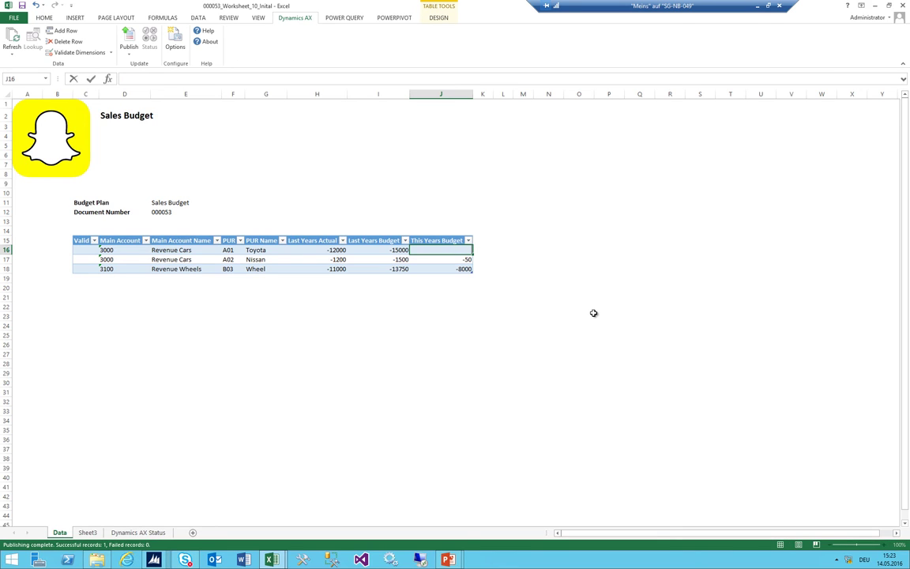
key("Return")
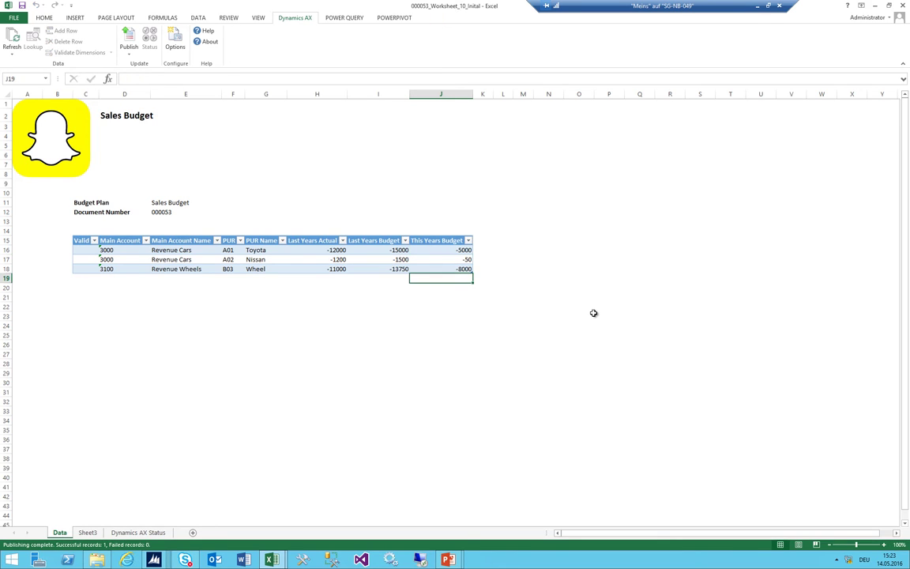
left_click(392, 328)
left_click(130, 41)
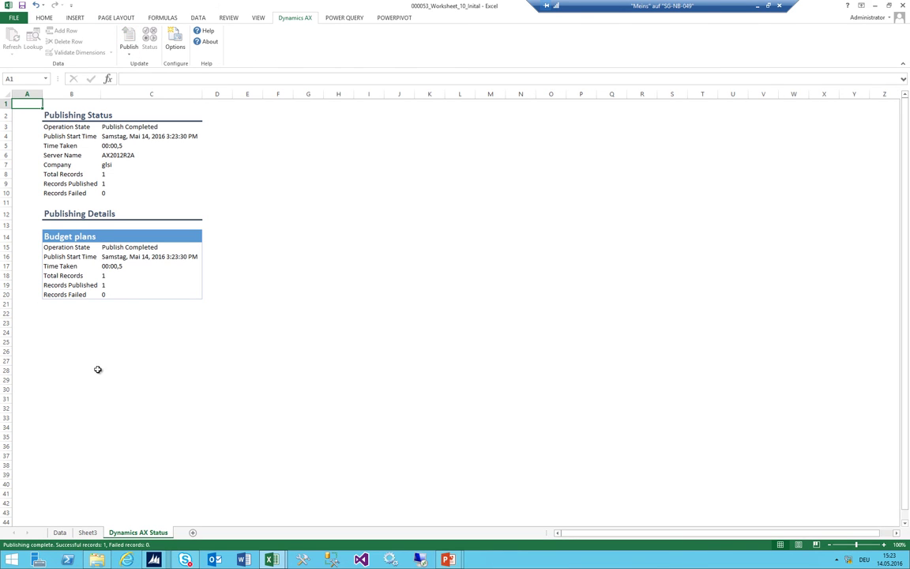
left_click(60, 532)
left_click(536, 278)
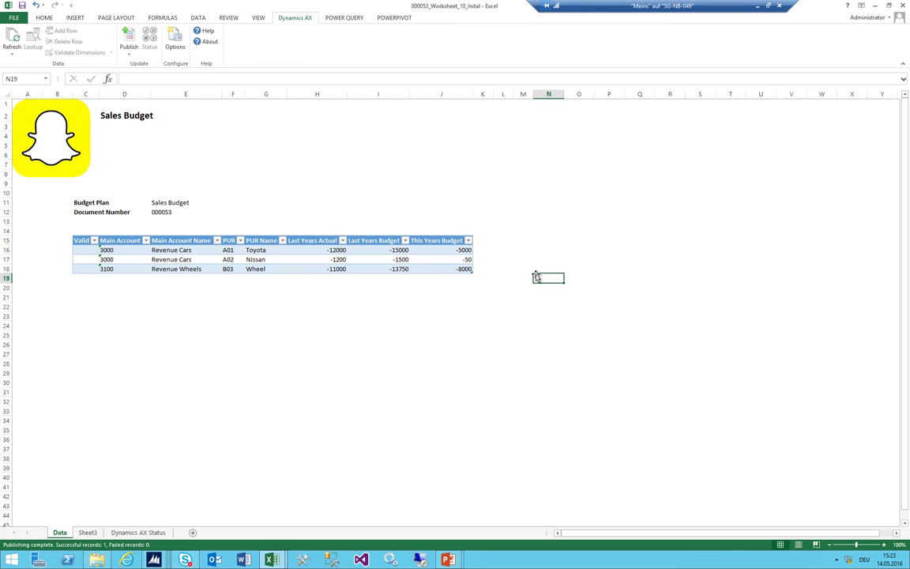
left_click(138, 532)
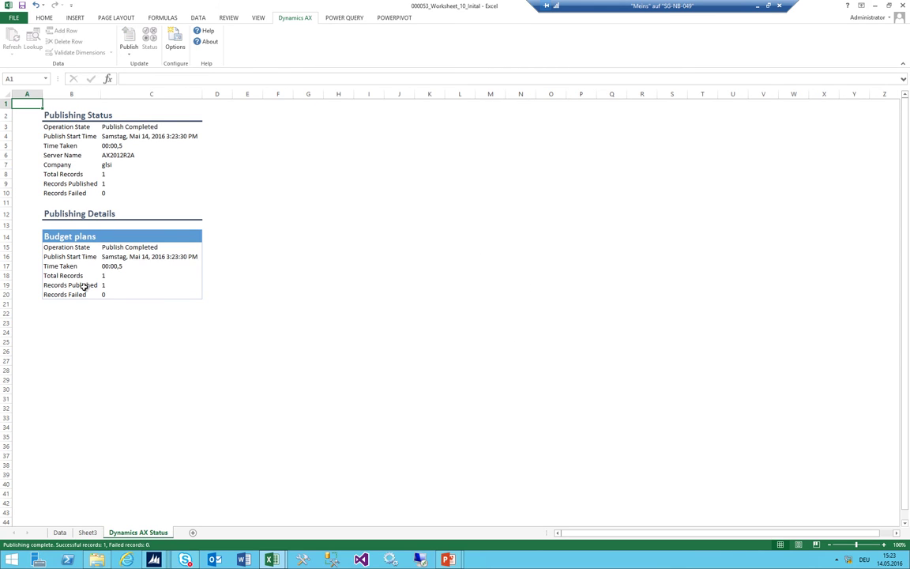
Step: Review the Nissan, Toyota and Wheel budget values, then restore the Excel window to a smaller size
left_click(60, 533)
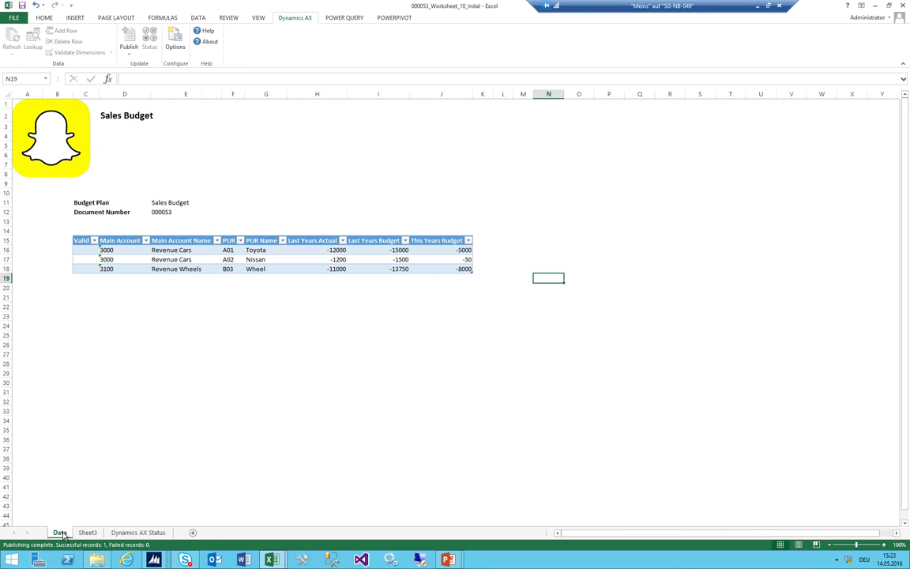
left_click(446, 259)
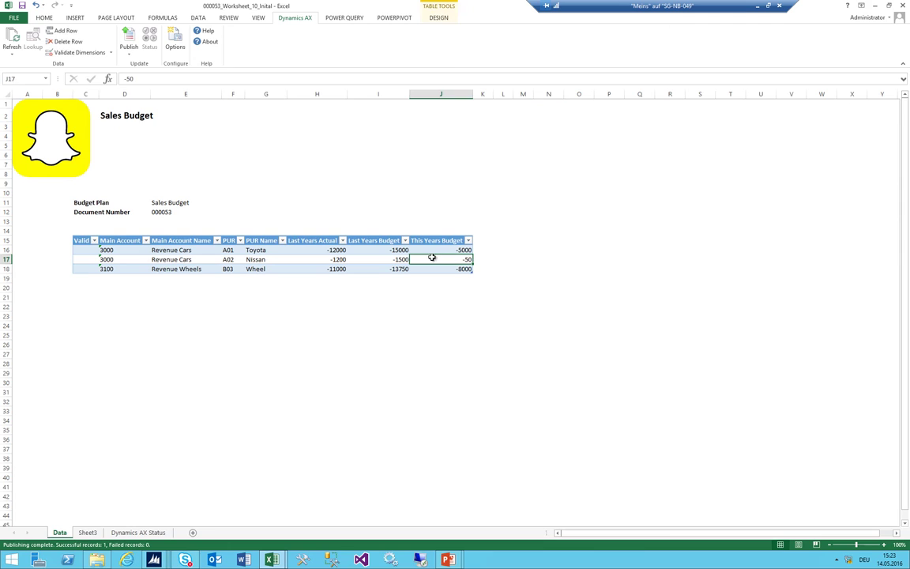
left_click(428, 250)
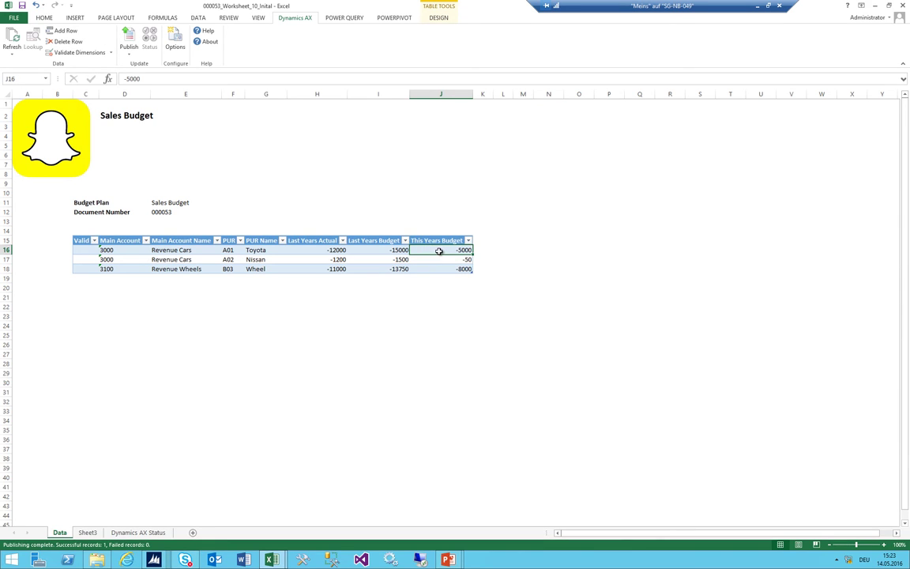
left_click(424, 267)
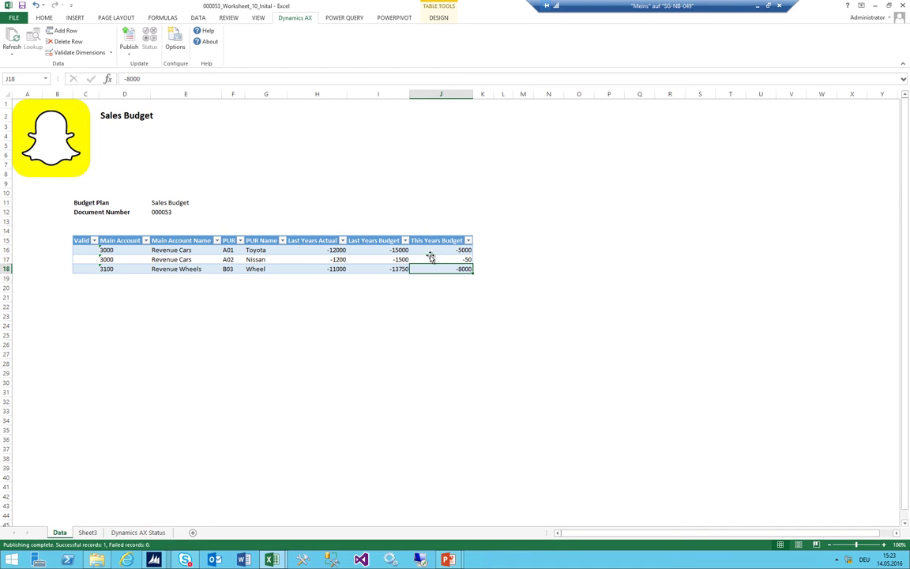
left_click(431, 257)
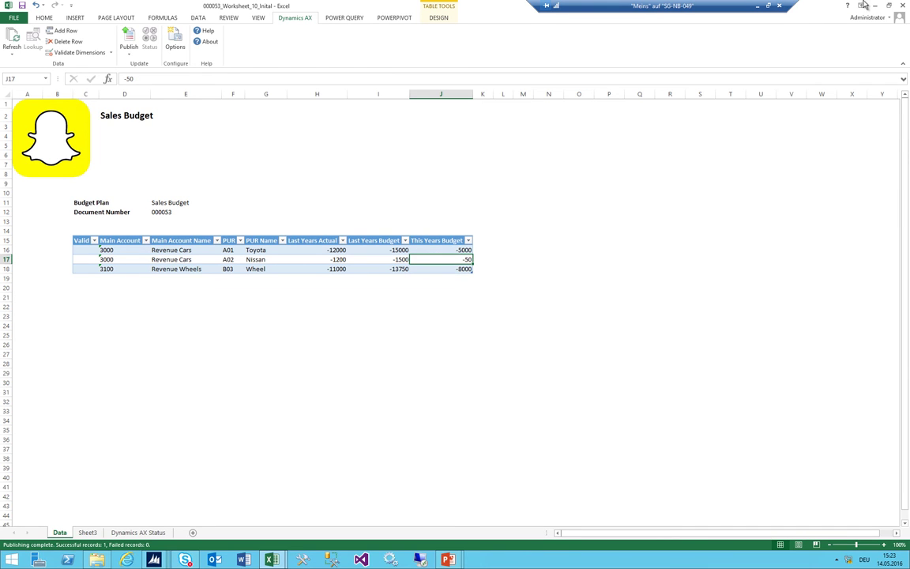
double_click(792, 6)
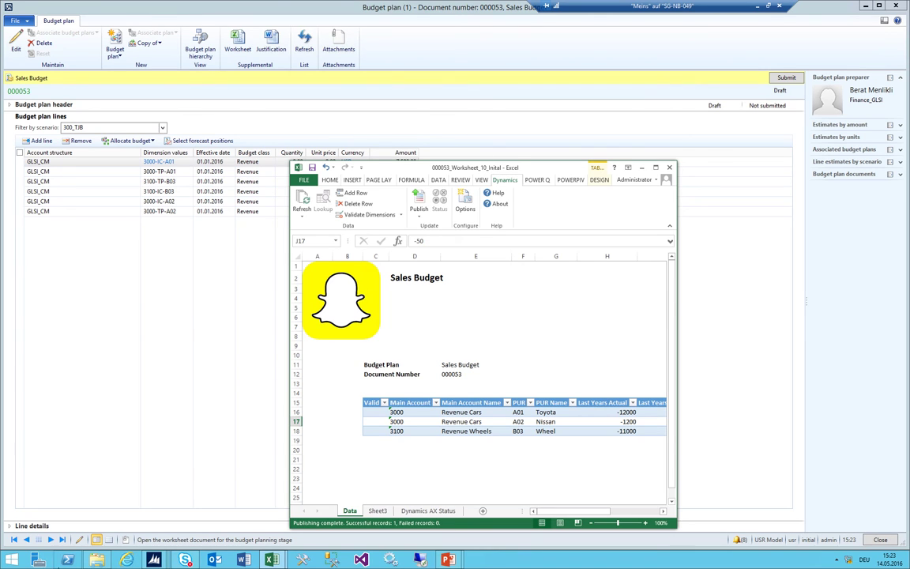
Step: Confirm SalesBudget\Final holds 000053_Worksheet_10_Inital, then bring plan 000053's lines forward
left_click(448, 162)
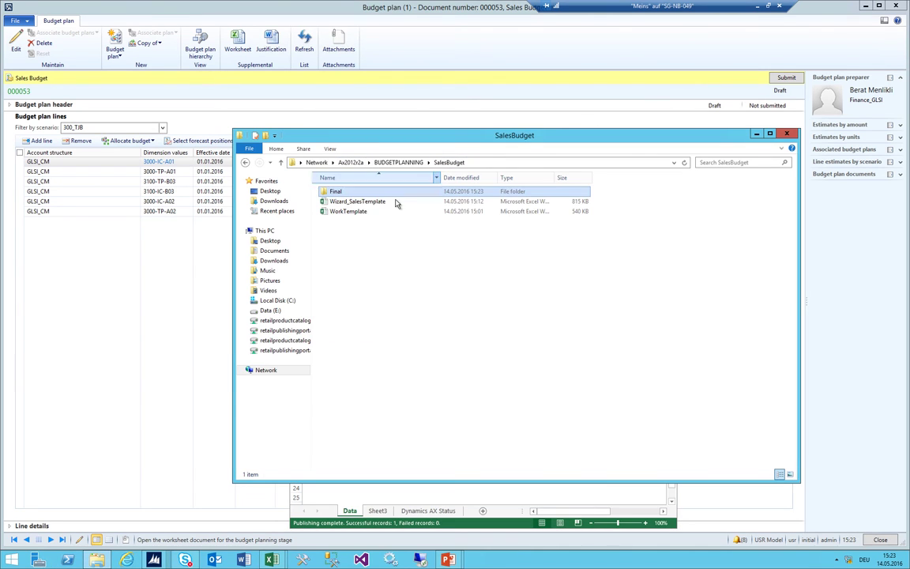
double_click(338, 193)
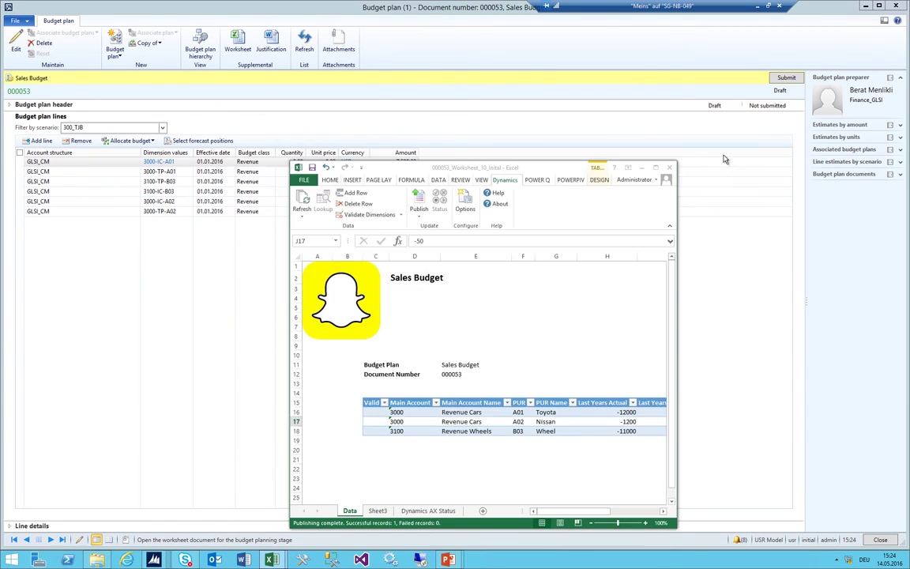
left_click(684, 122)
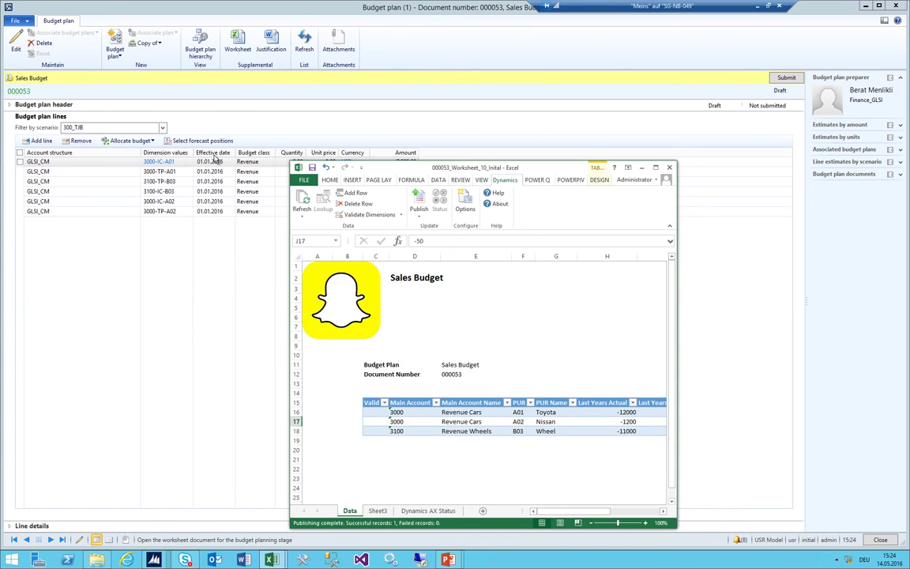
left_click(249, 162)
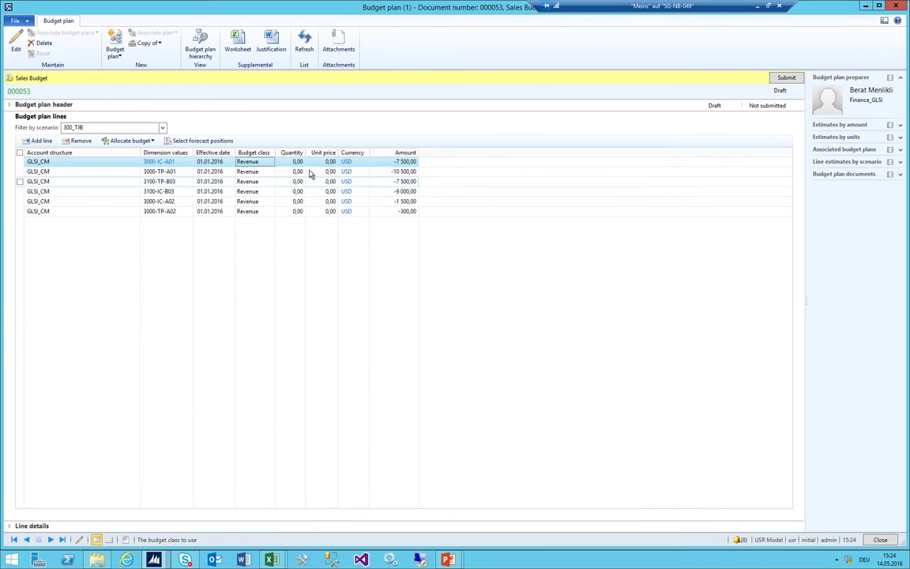
Step: Reapply scenario 300_TJB to plan 000053's lines to show the published amounts, and select line 3100--B03
left_click(161, 128)
left_click(111, 170)
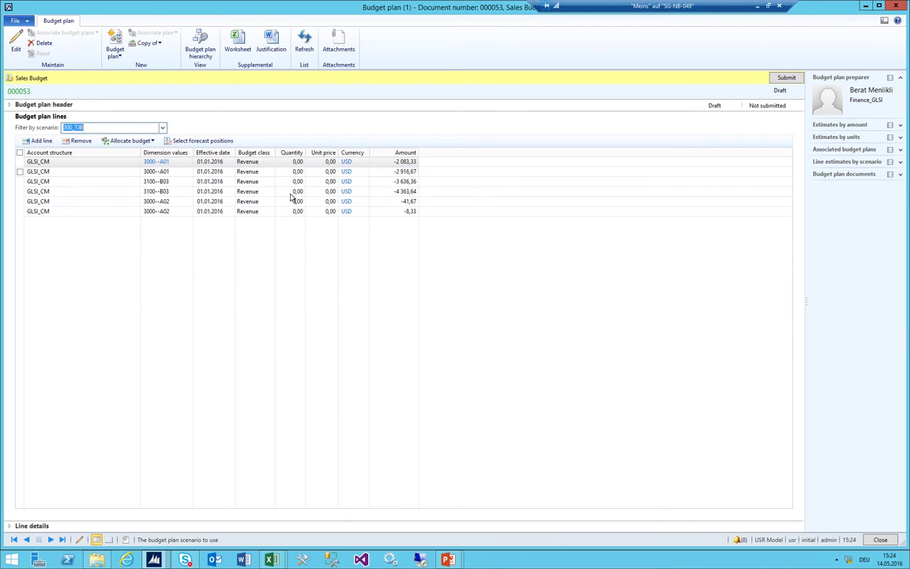
left_click(227, 192)
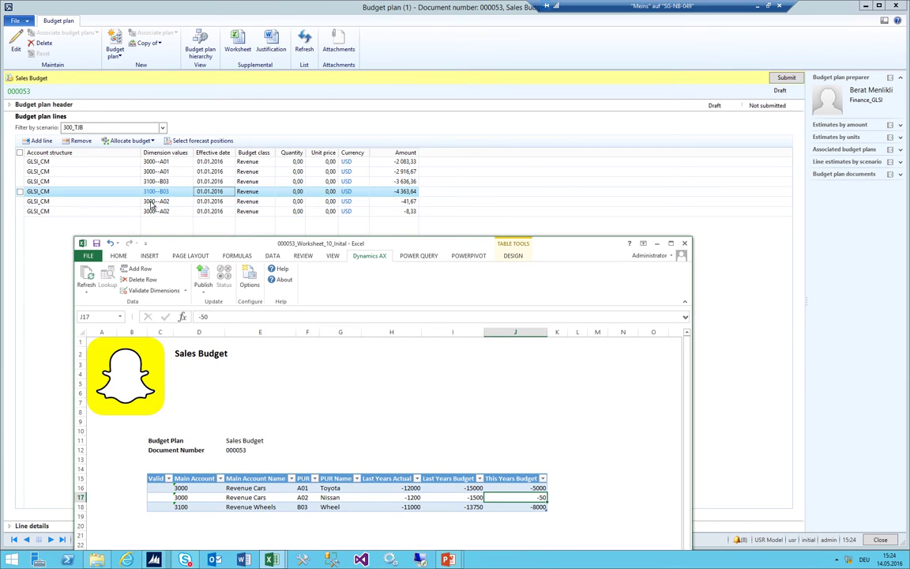
Step: Select the This Years Budget values J16:J18 in Excel to compare them with the plan lines
mouse_move(160, 213)
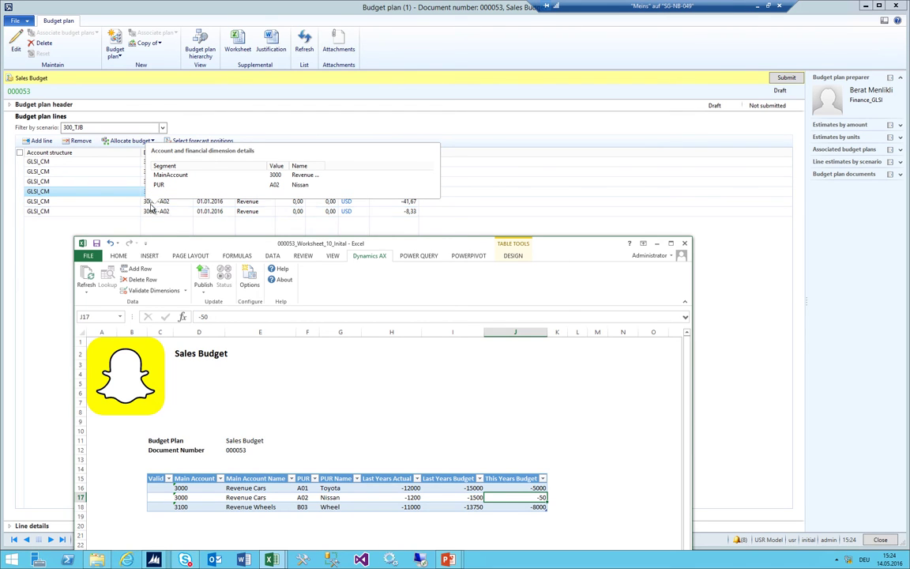
left_click_drag(505, 487, 505, 504)
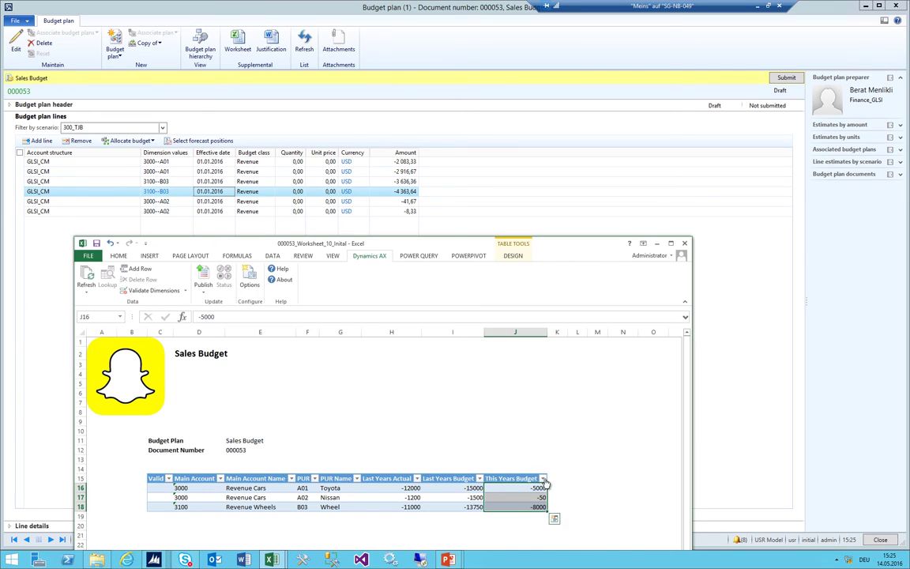
left_click(514, 488)
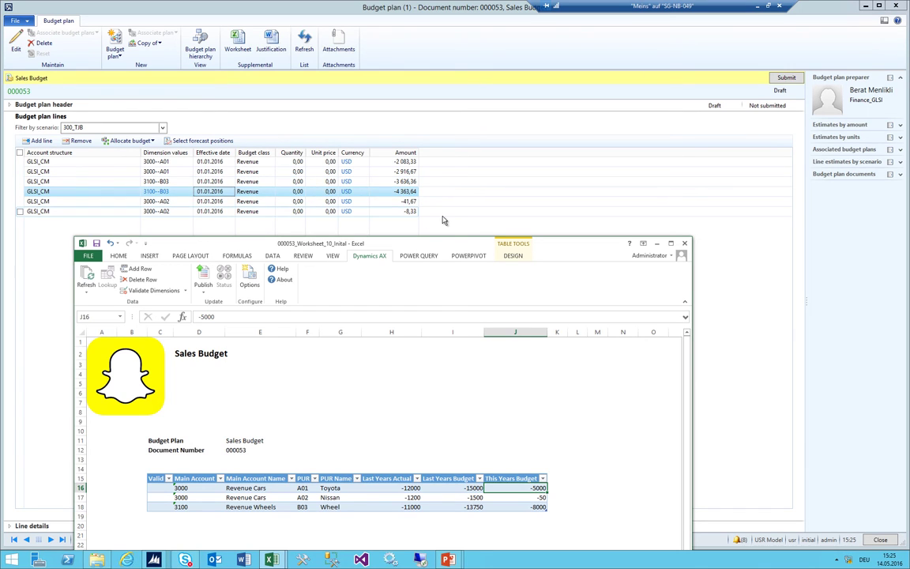
left_click(543, 496)
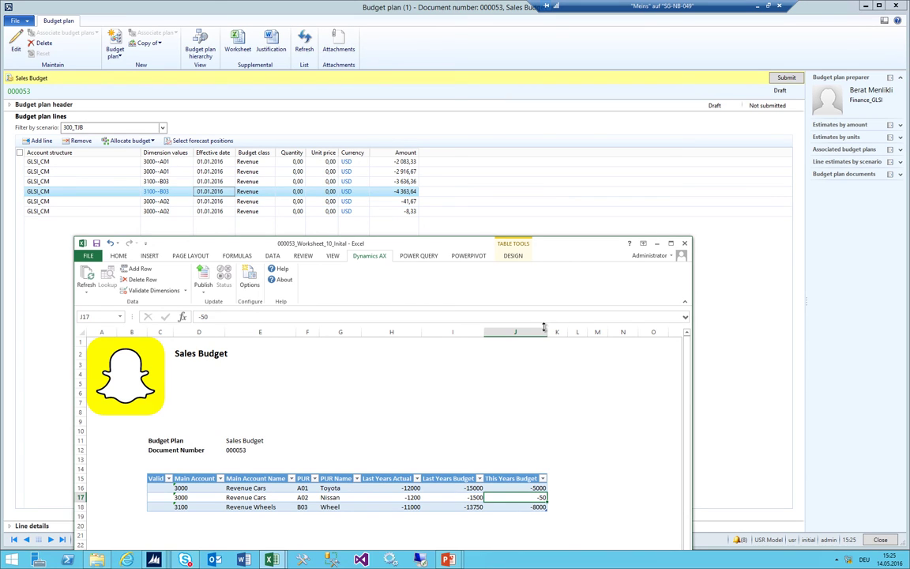
Step: Set Excel aside, confirm scenario 300_TJB stays selected, and switch to the budget plans list
left_click(656, 245)
left_click(162, 127)
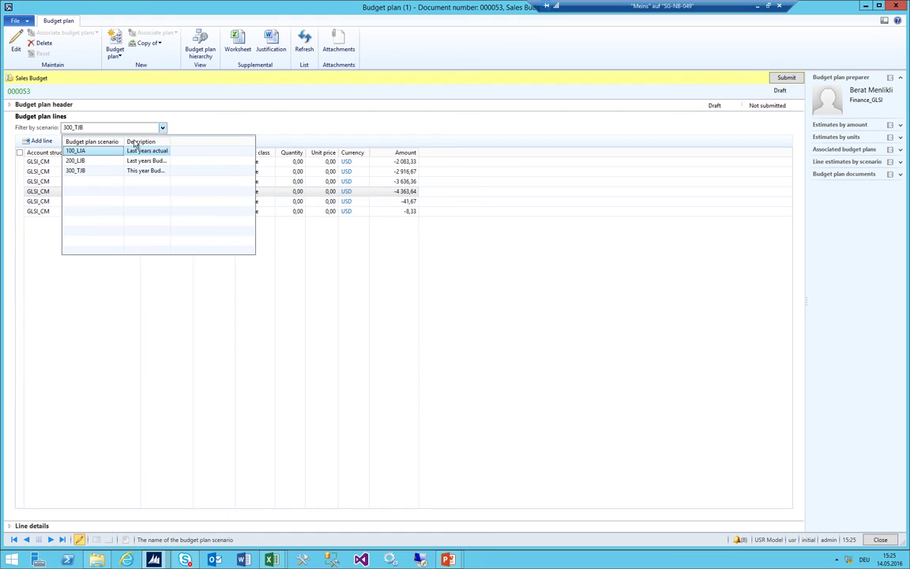
left_click(323, 277)
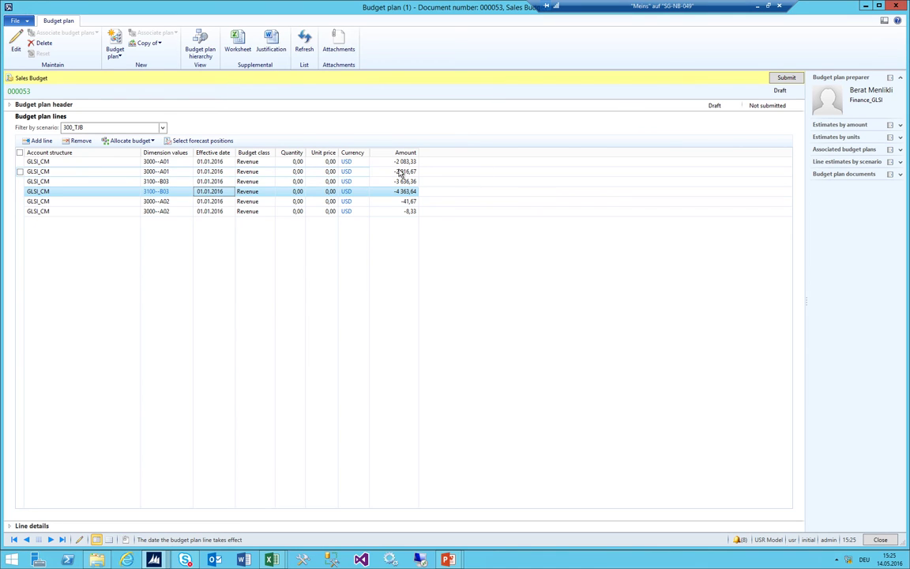
mouse_move(158, 561)
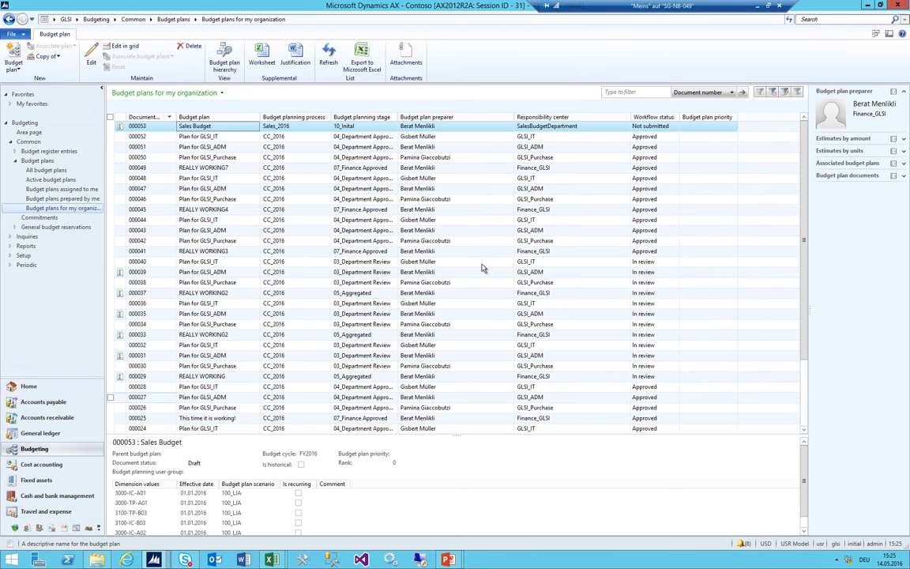
left_click(78, 460)
Step: Open the Sales Budget budgeting workflow for editing and inspect its Approve budget plan step
left_click(95, 19)
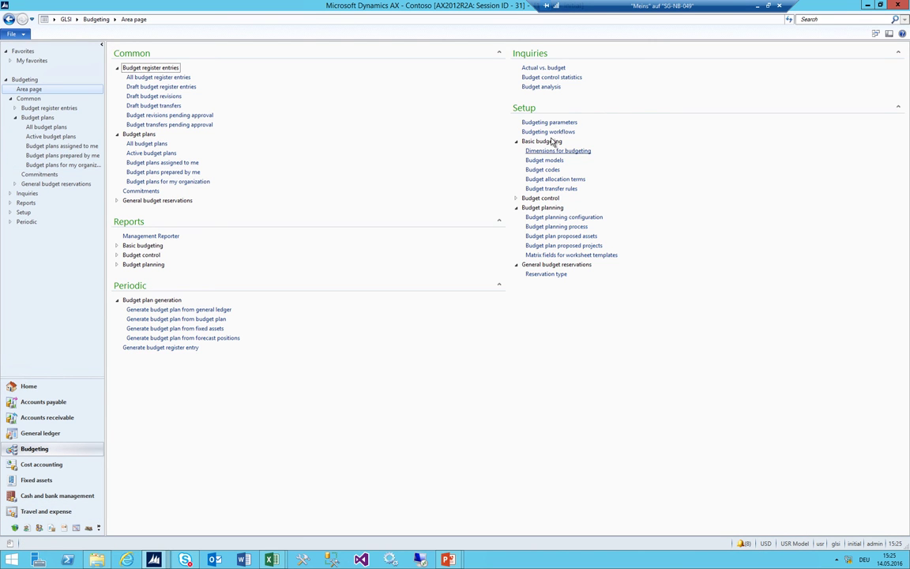
left_click(550, 132)
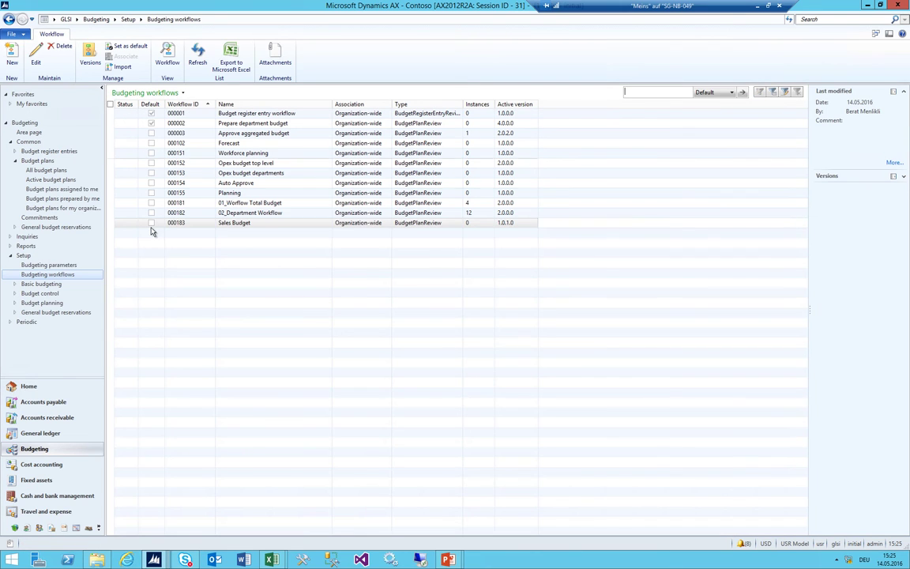
left_click(35, 63)
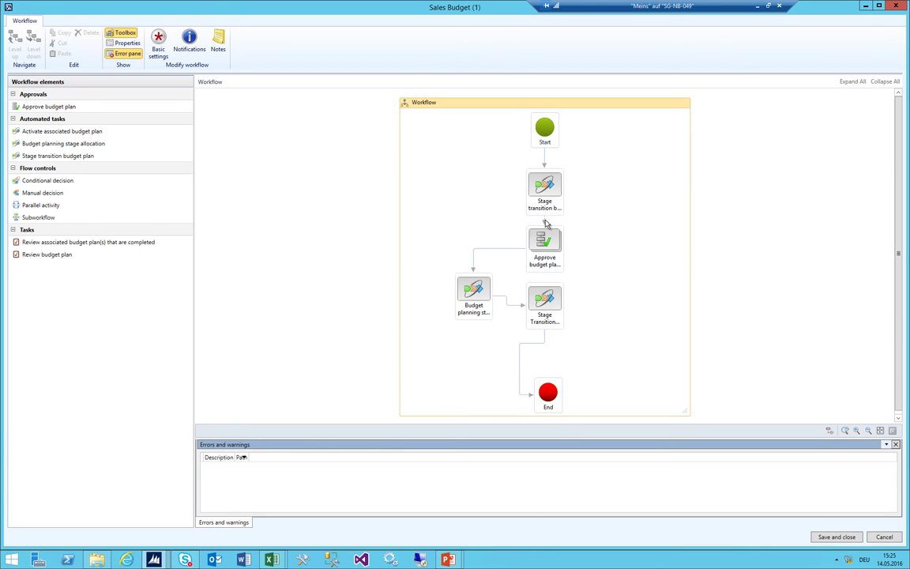
left_click(535, 251)
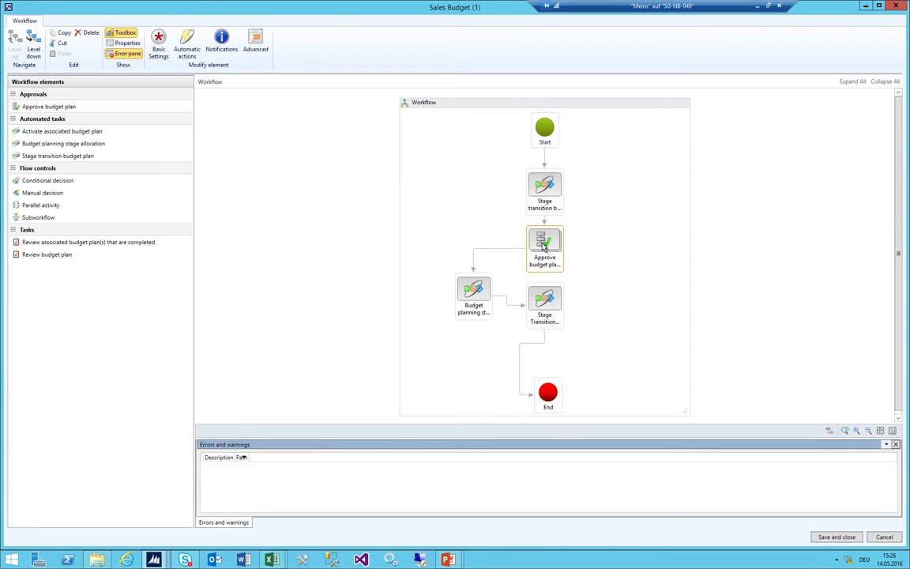
Step: Return to budget plan 000053 and start submitting it to workflow
left_click(867, 6)
key("alt+Tab")
key("alt+Tab")
left_click(788, 78)
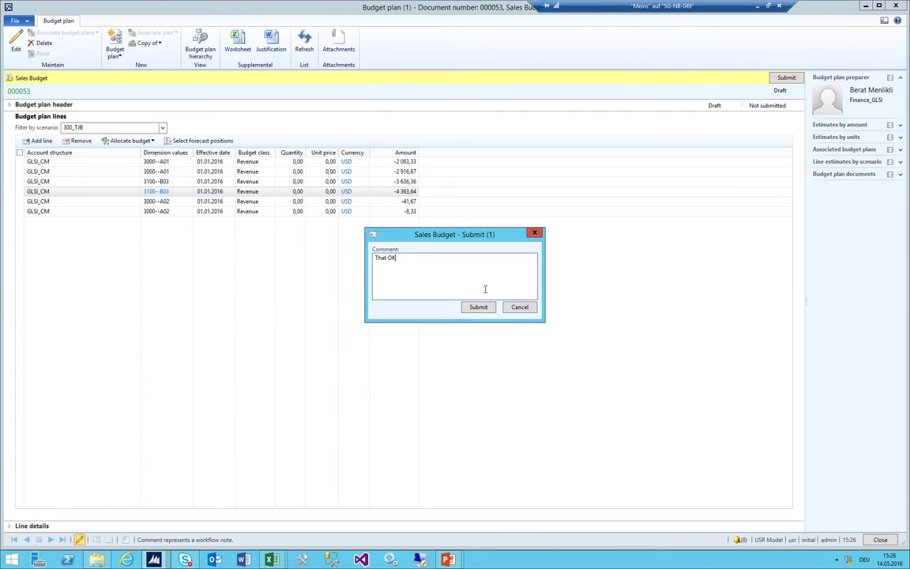
Step: Submit plan 000053 with its comment and return to the Sales Budget workflow in the budgeting workflows list
left_click(480, 308)
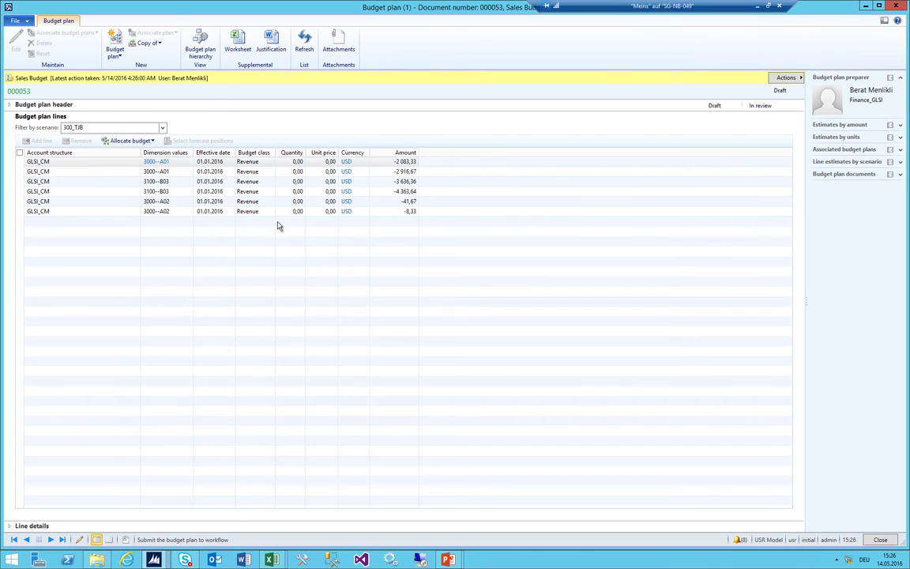
left_click(866, 6)
mouse_move(154, 560)
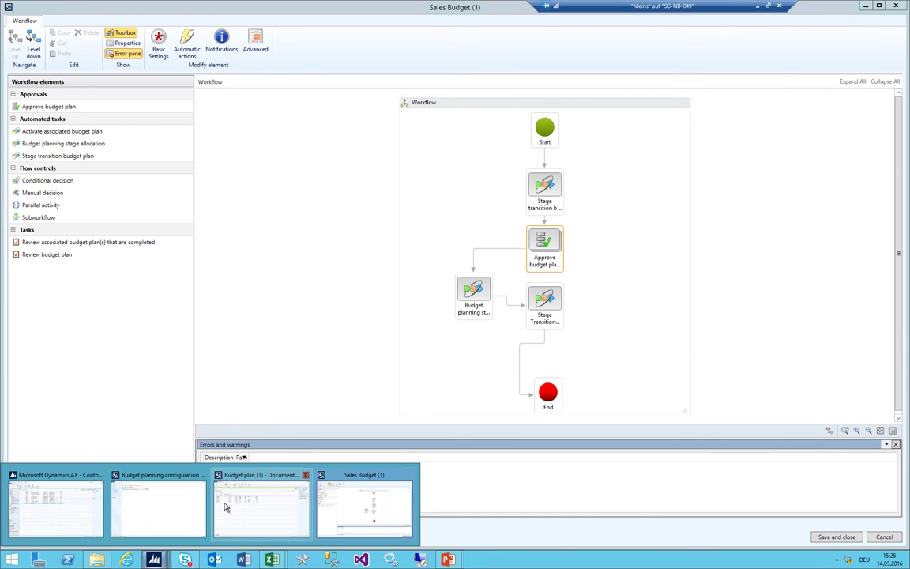
left_click(54, 507)
left_click(245, 223)
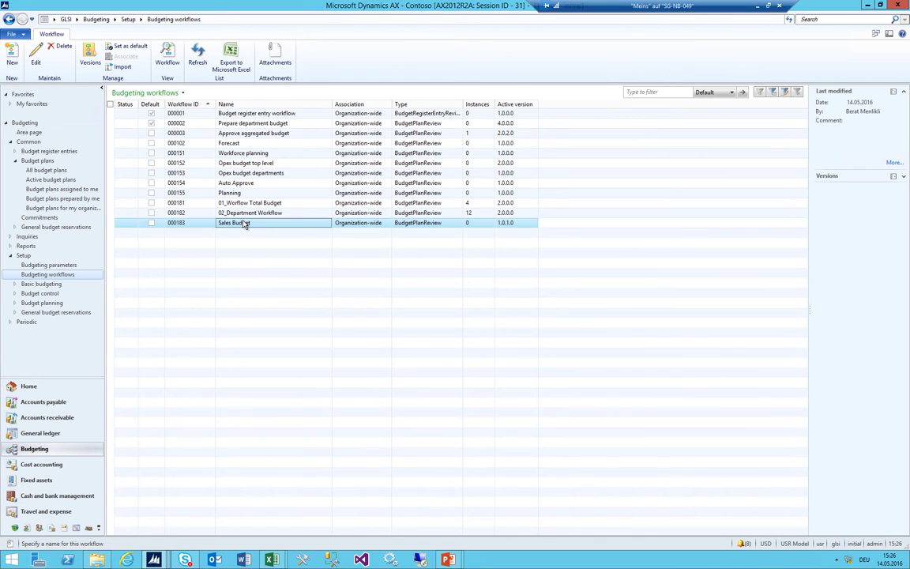
Step: In All budget plans, select 000053 Sales Budget at stage 10_Initial and open its workflow Actions
left_click(85, 19)
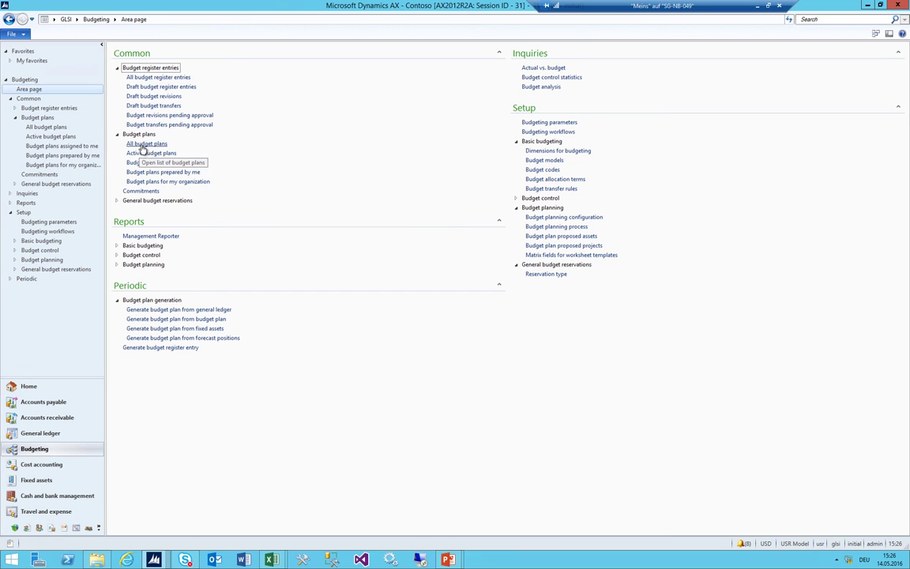
left_click(147, 144)
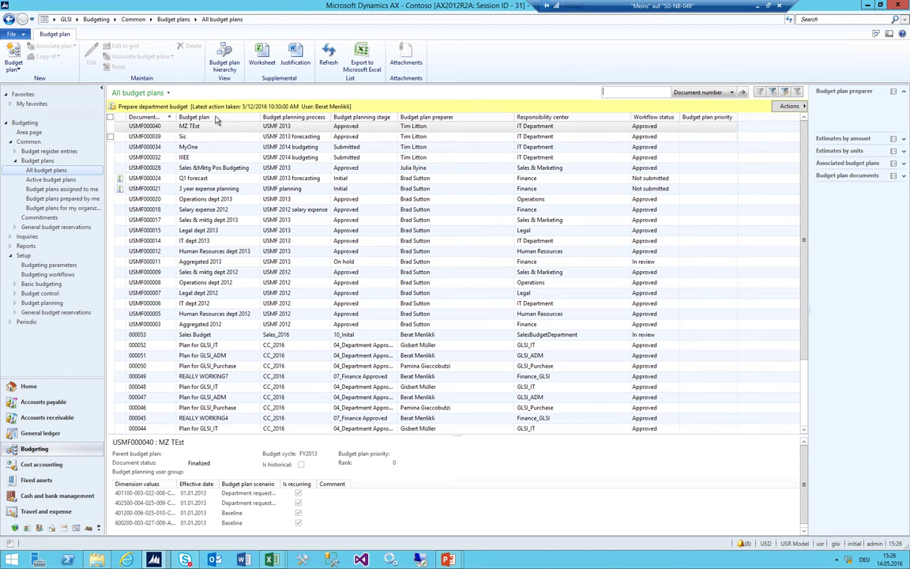
left_click(201, 335)
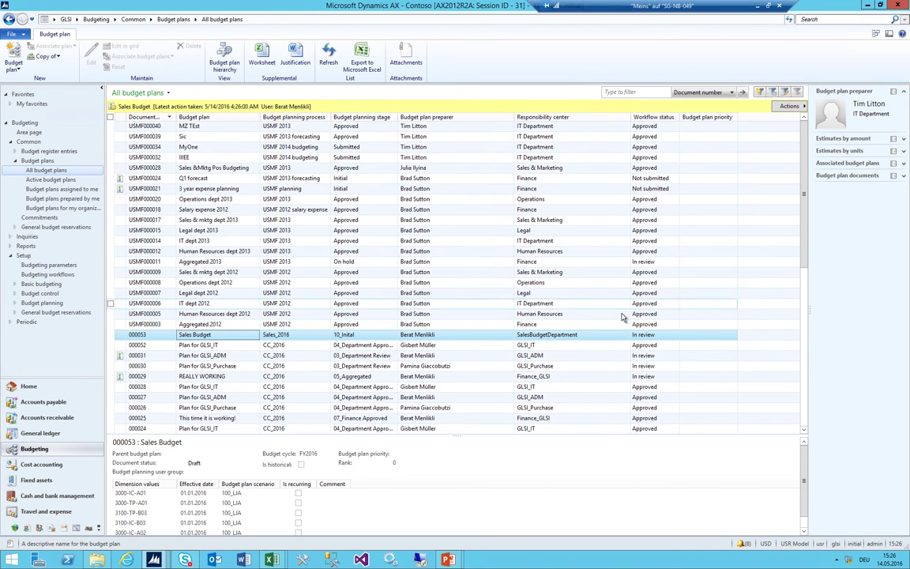
left_click(358, 335)
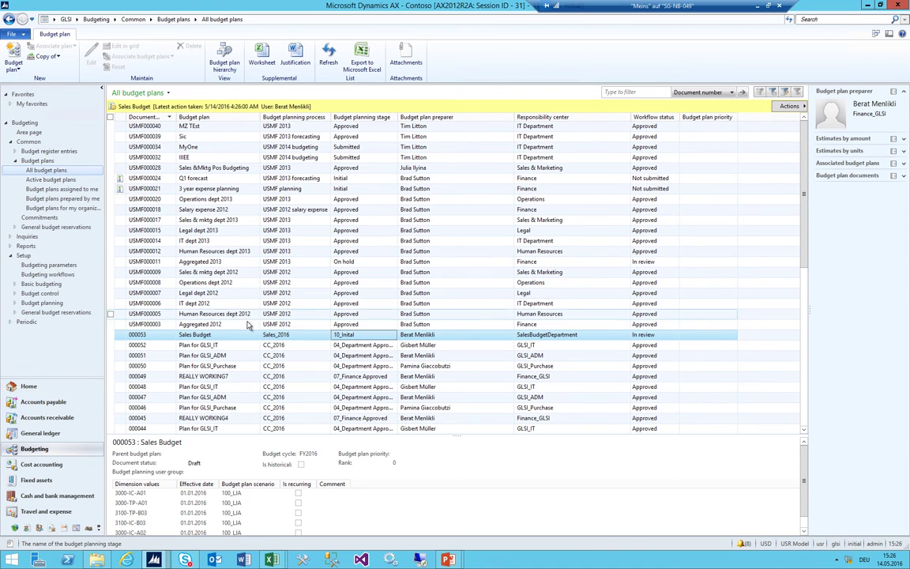
left_click(793, 106)
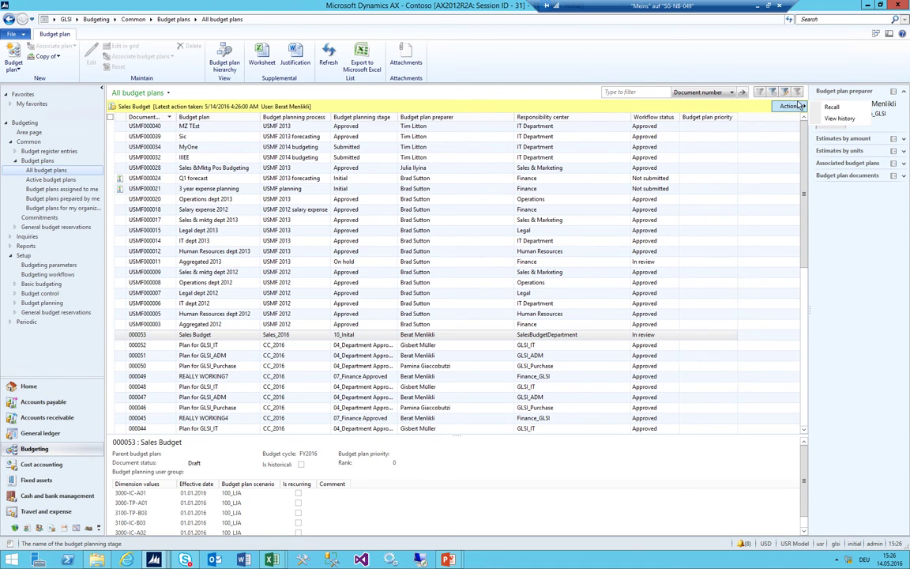
Step: View plan 000053's workflow history, checking the pending approval work item and tracking details
left_click(840, 118)
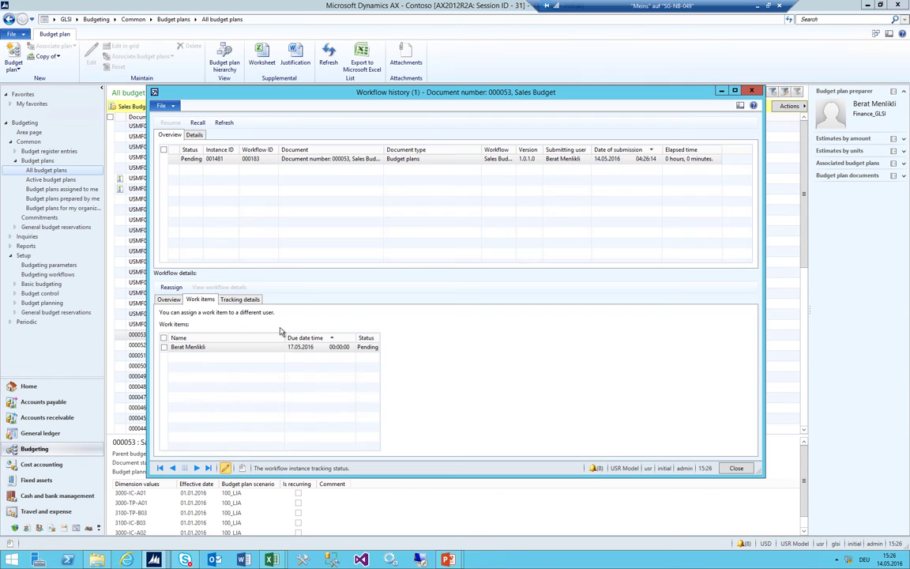
left_click(231, 347)
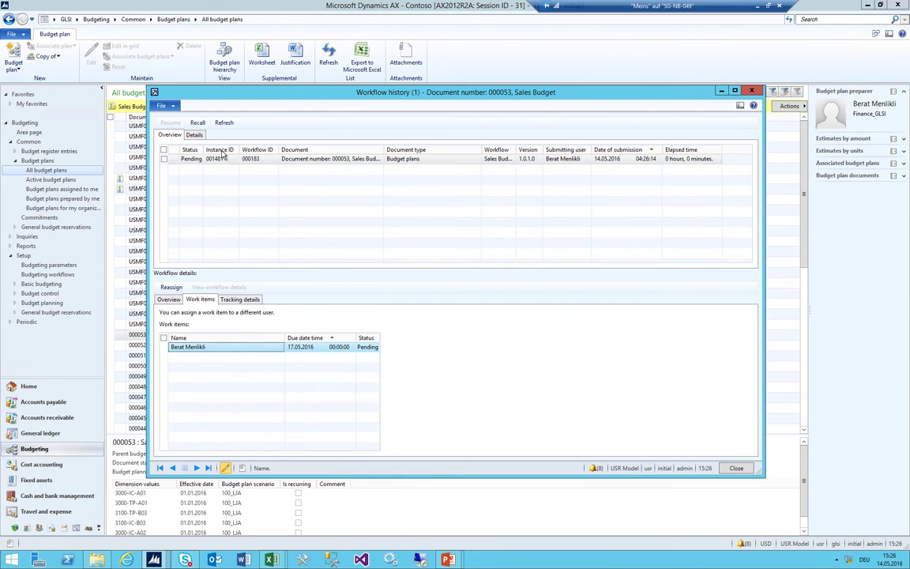
left_click(240, 299)
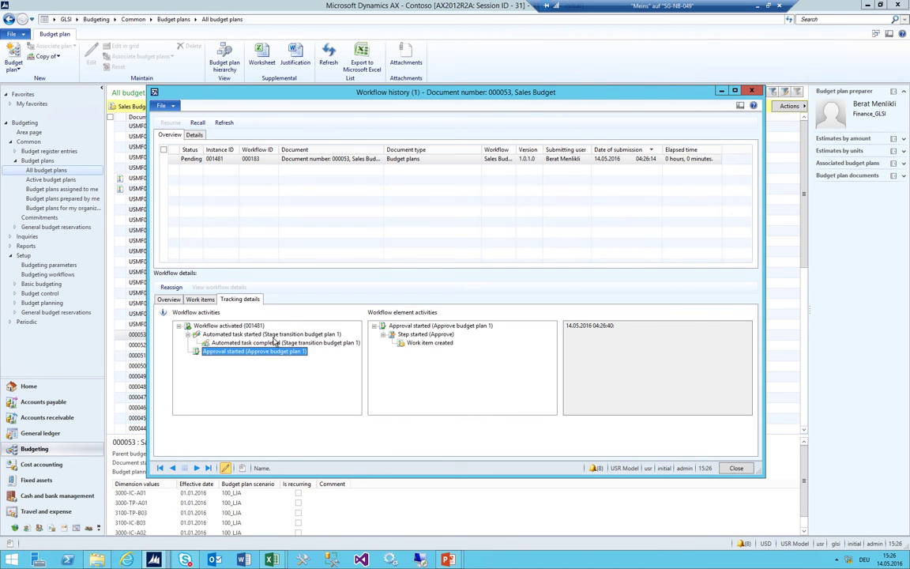
key("Escape")
Step: Go to System administration, expand the Batch jobs inquiries, and bring the YouTube window forward
left_click(76, 19)
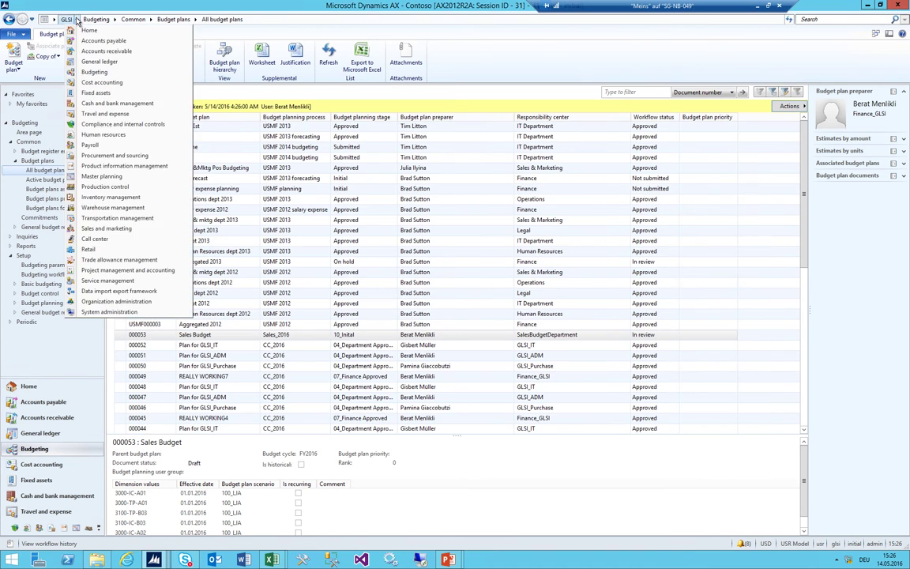
left_click(111, 312)
left_click(529, 67)
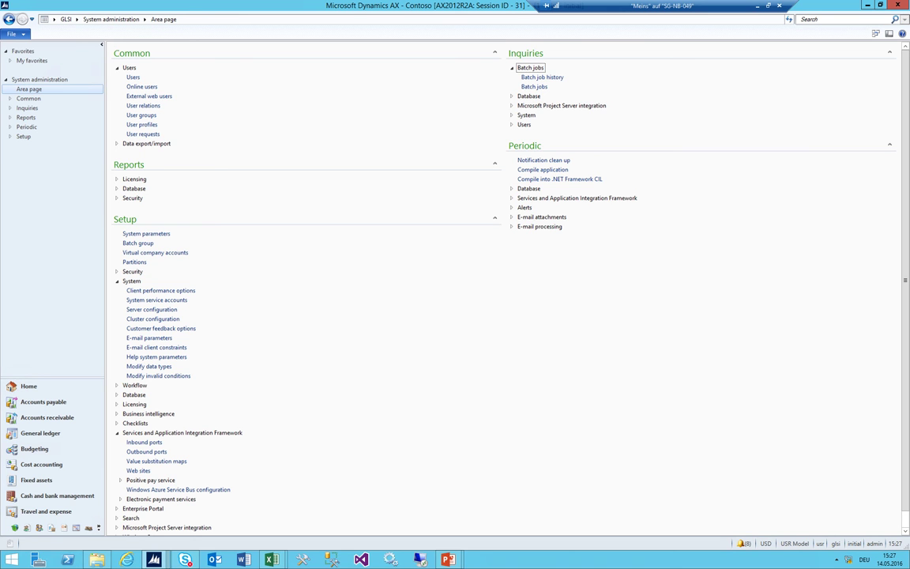
left_click_drag(909, 130, 269, 47)
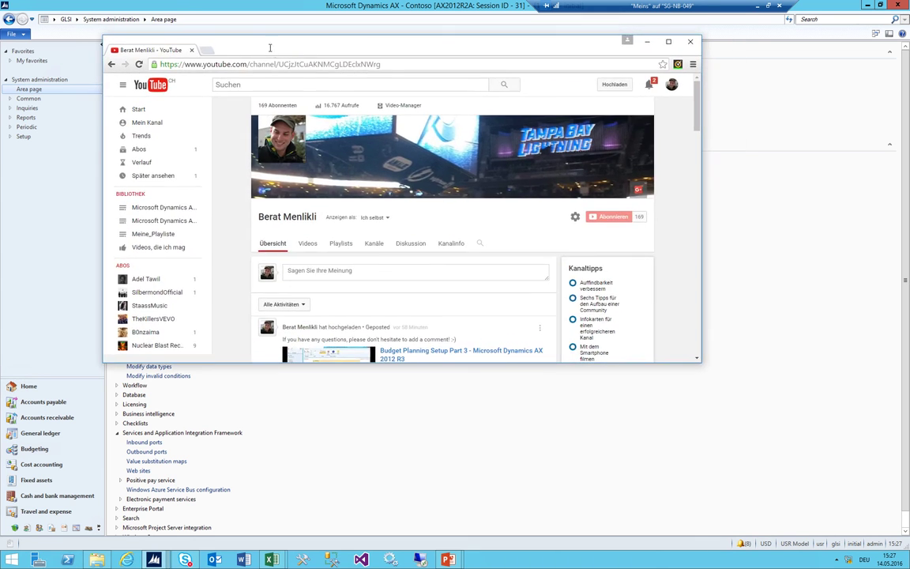
Step: Maximize the YouTube channel page, scroll through its budget planning videos, then minimize the browser
double_click(270, 47)
scroll(458, 387, "down", 3)
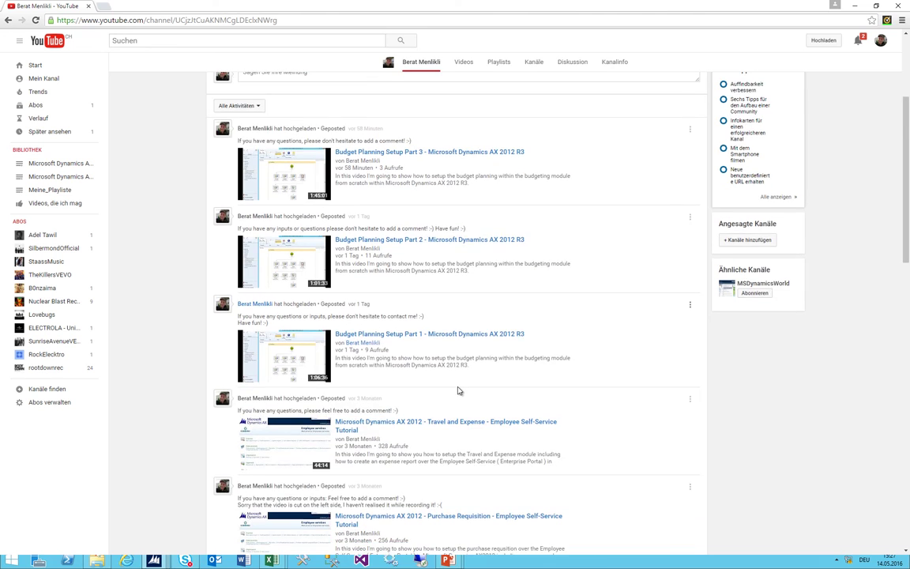
scroll(459, 390, "down", 3)
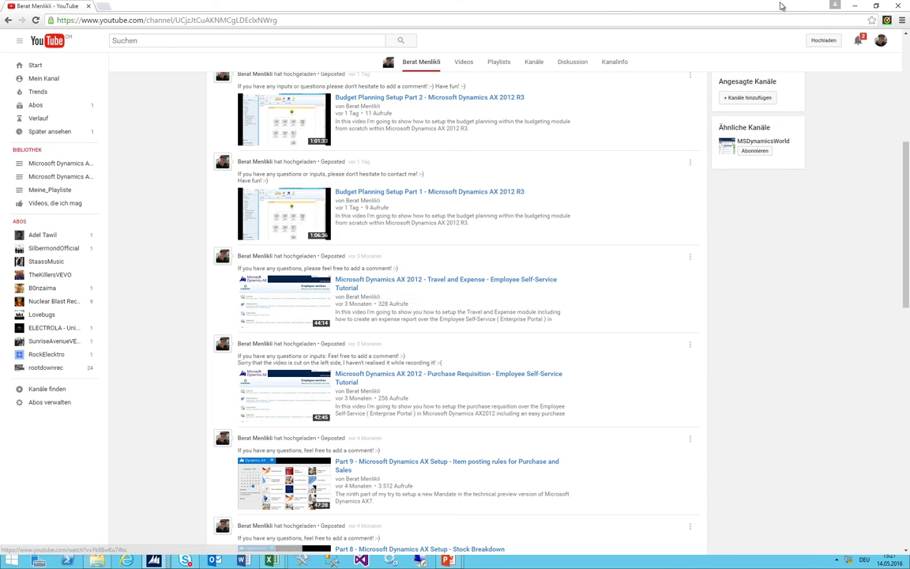
scroll(399, 266, "up", 1)
scroll(399, 267, "up", 3)
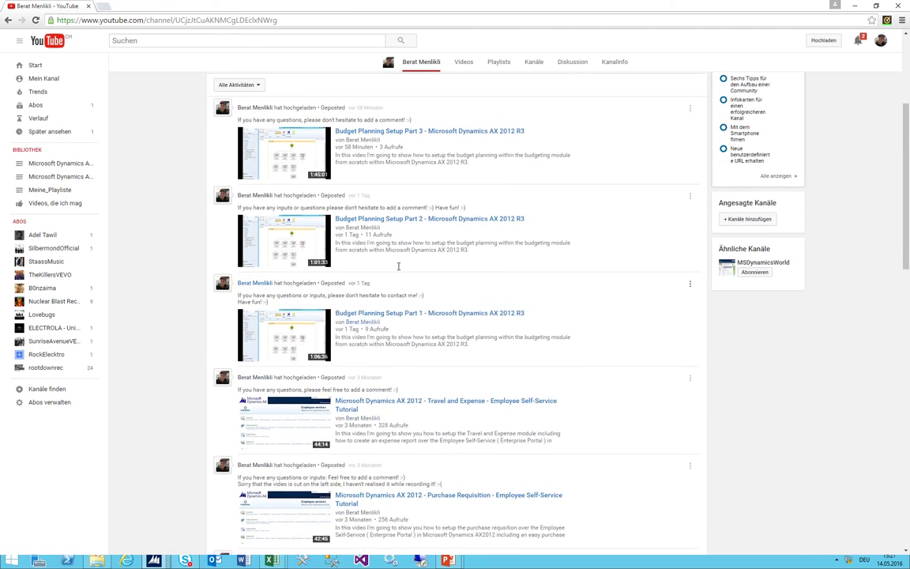
left_click(854, 6)
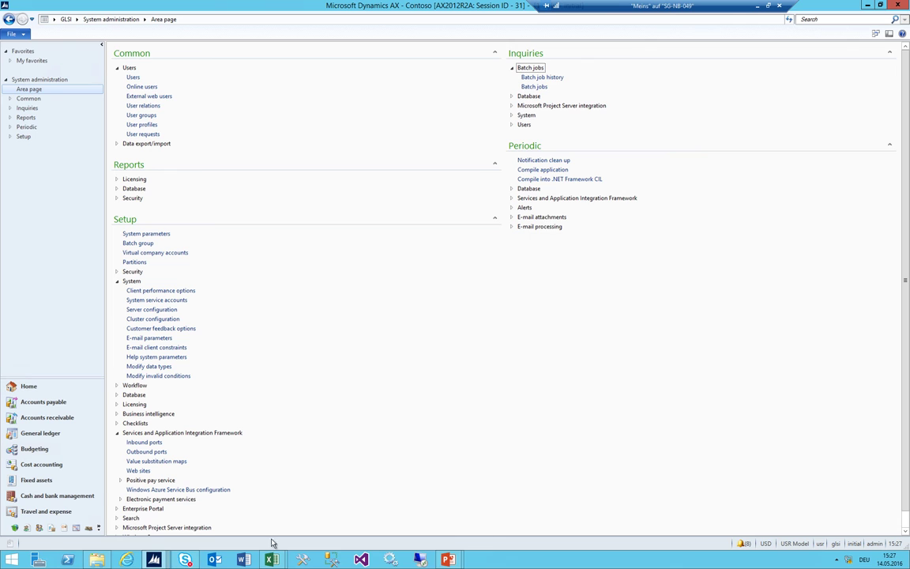
Step: Close the workflow history and select plan 000053 in Budgeting's All budget plans list
mouse_move(155, 561)
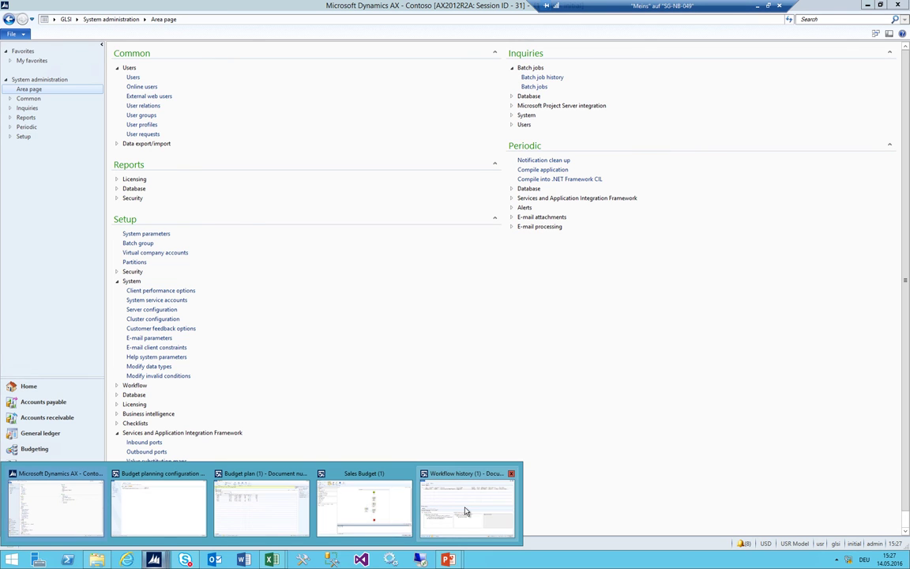
left_click(467, 512)
key("Escape")
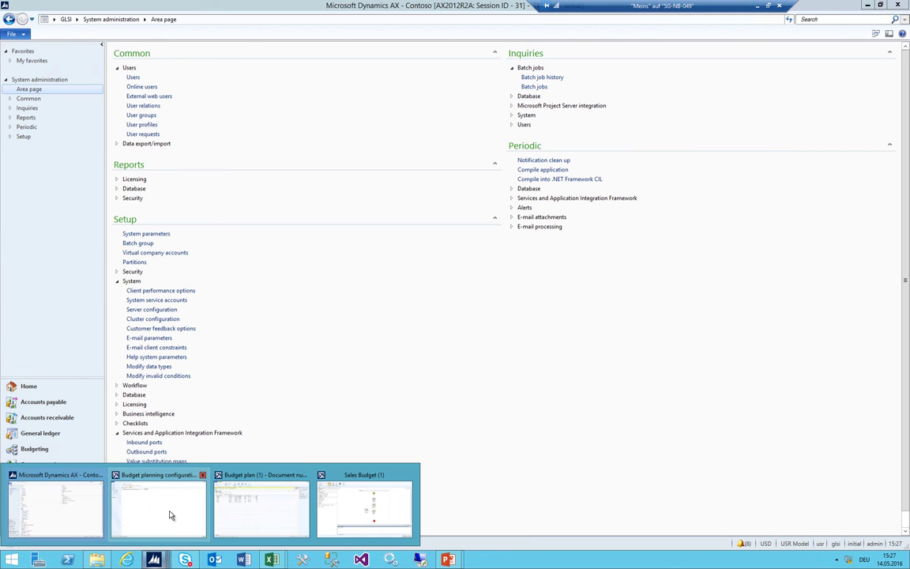
left_click(78, 20)
left_click(87, 70)
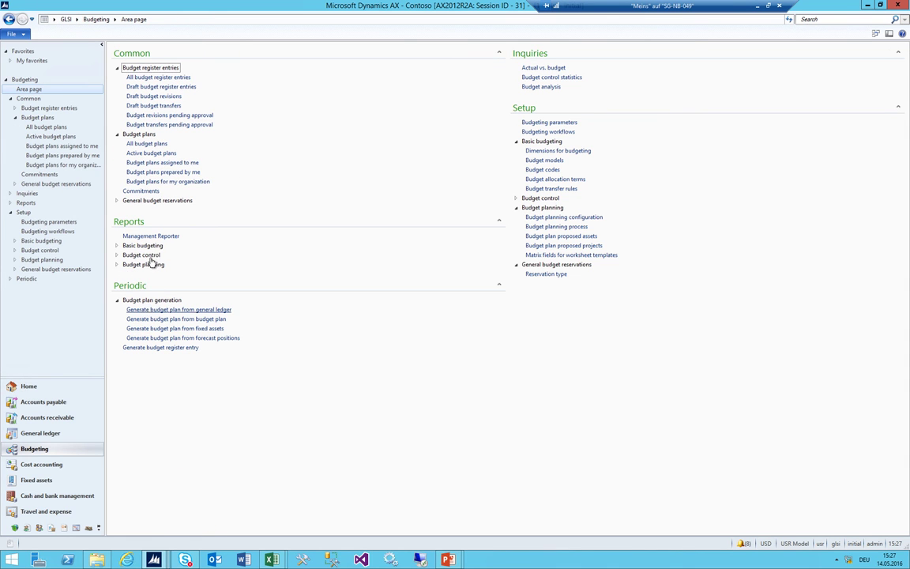
left_click(146, 143)
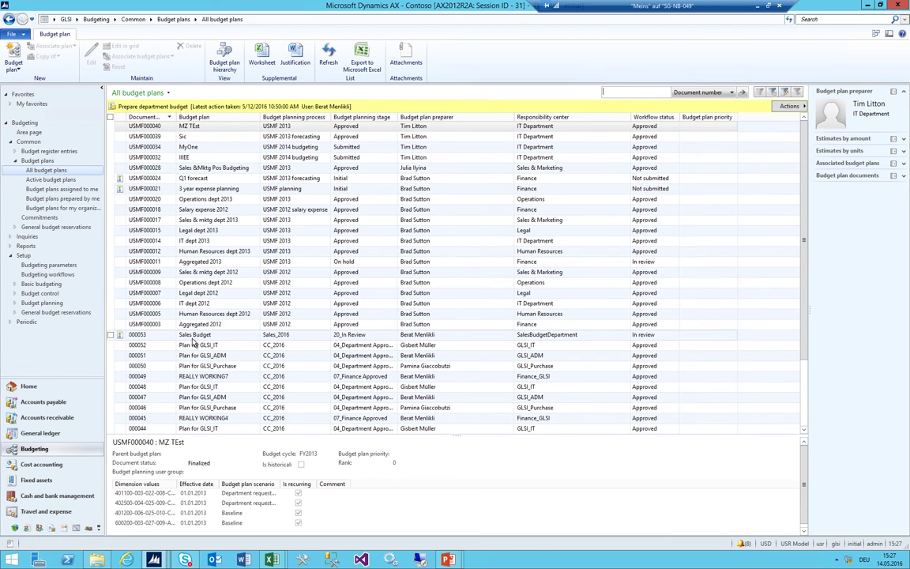
left_click(191, 337)
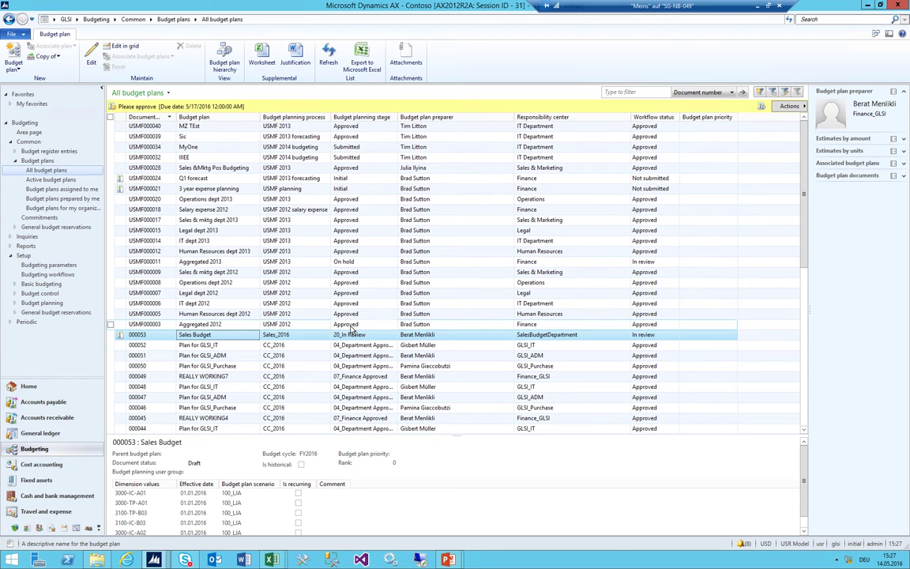
Step: Confirm the Approve budget plan step's role-based assignment in the Sales Budget workflow editor, then close it
mouse_move(154, 559)
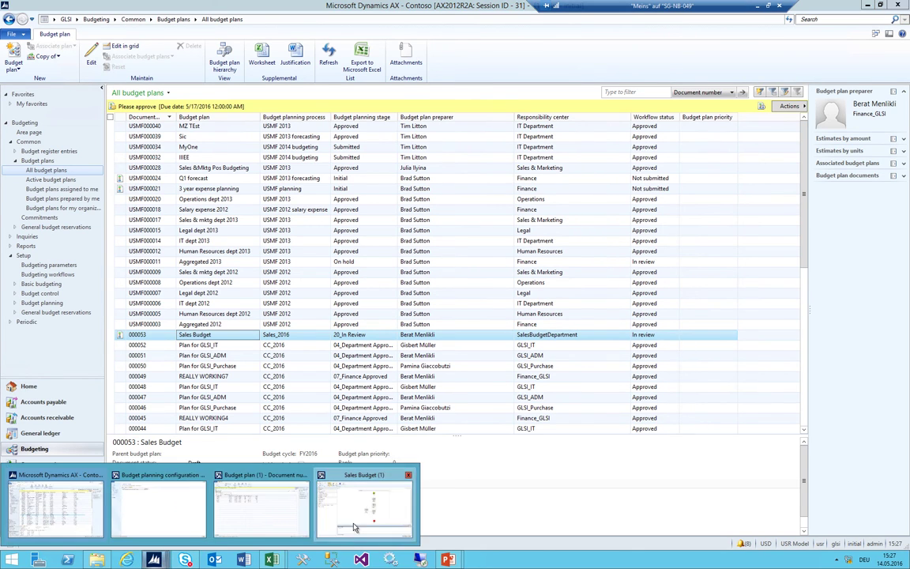
left_click(355, 528)
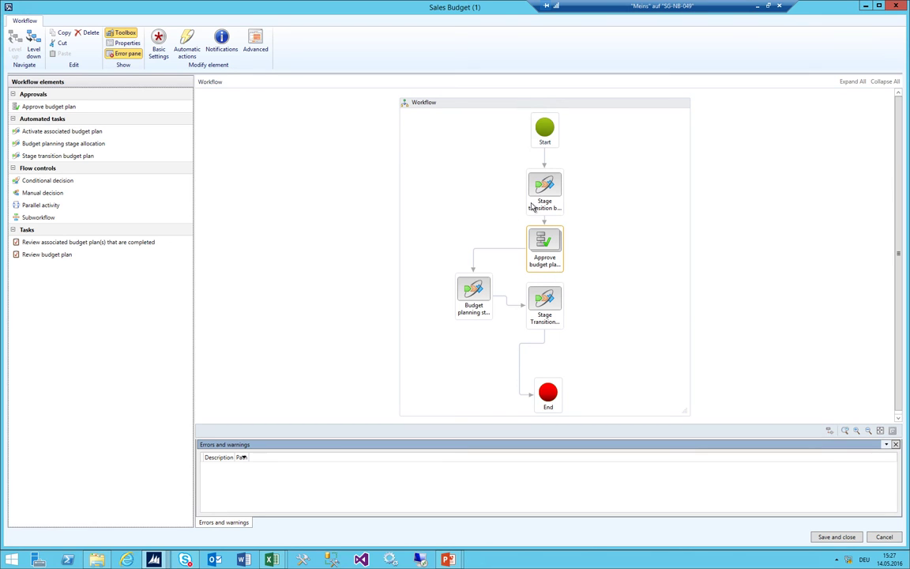
double_click(542, 255)
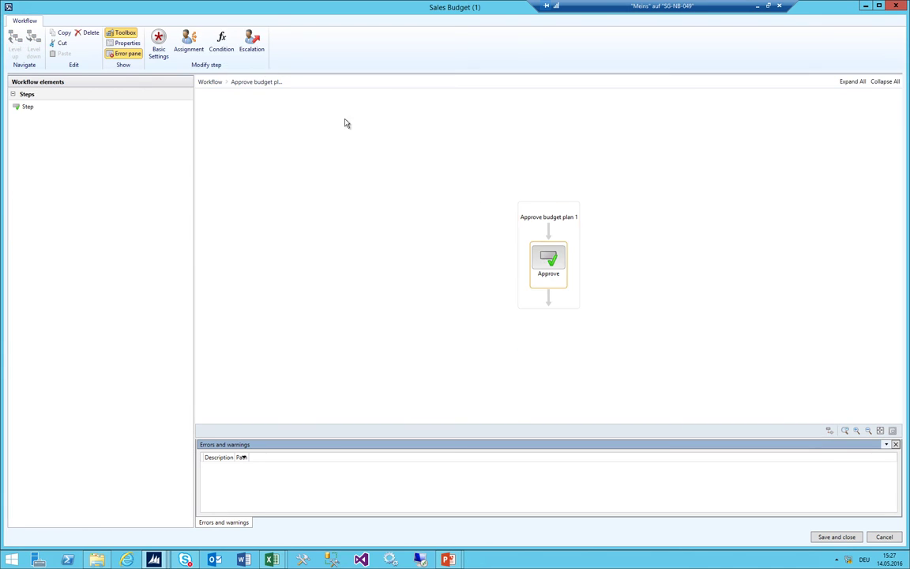
left_click(189, 44)
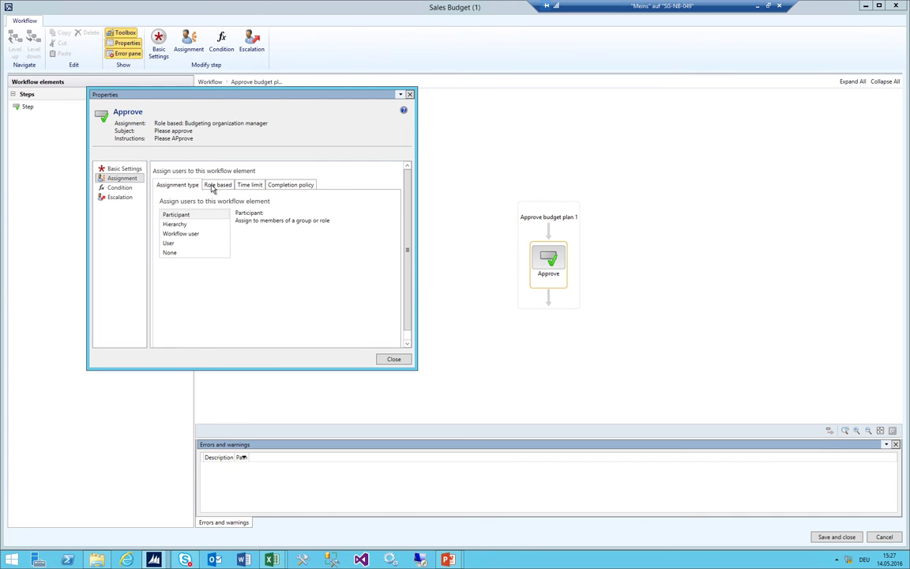
left_click(215, 185)
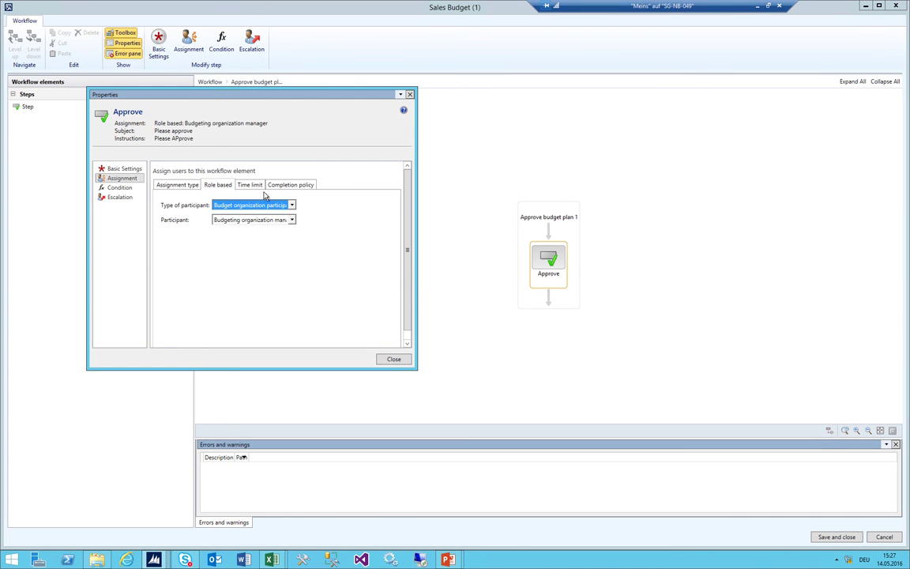
left_click(410, 96)
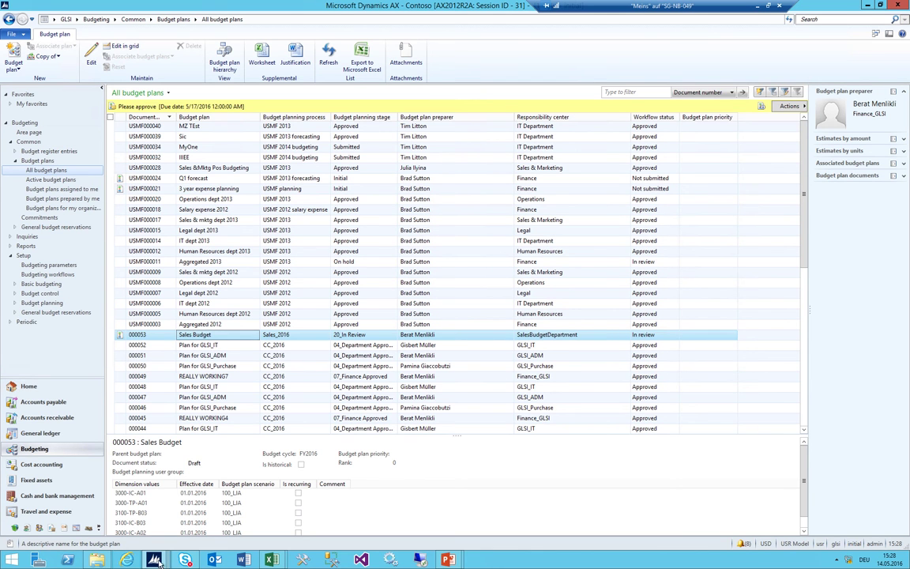
Step: Return to plan 000053, filter its lines to scenario 300_TJB, and launch the plan's Excel worksheet
mouse_move(155, 560)
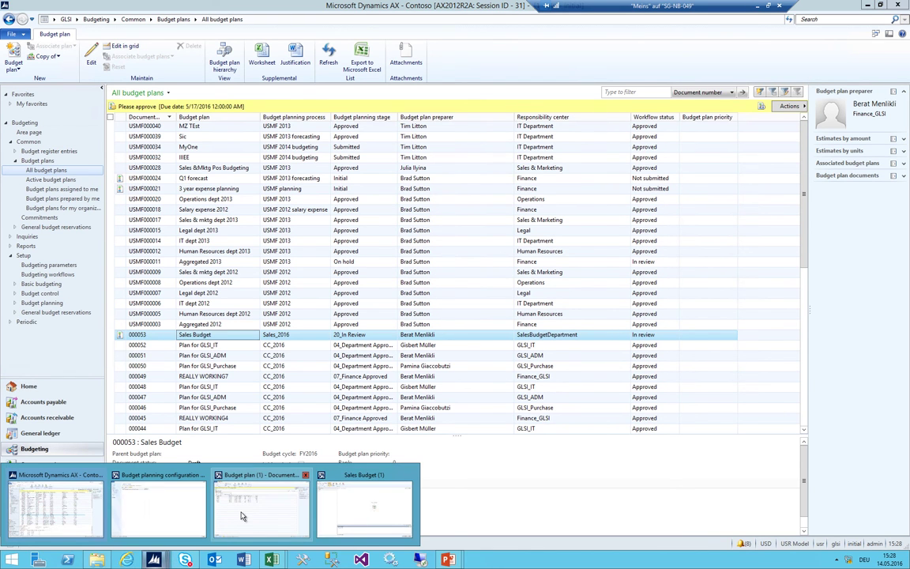
left_click(242, 516)
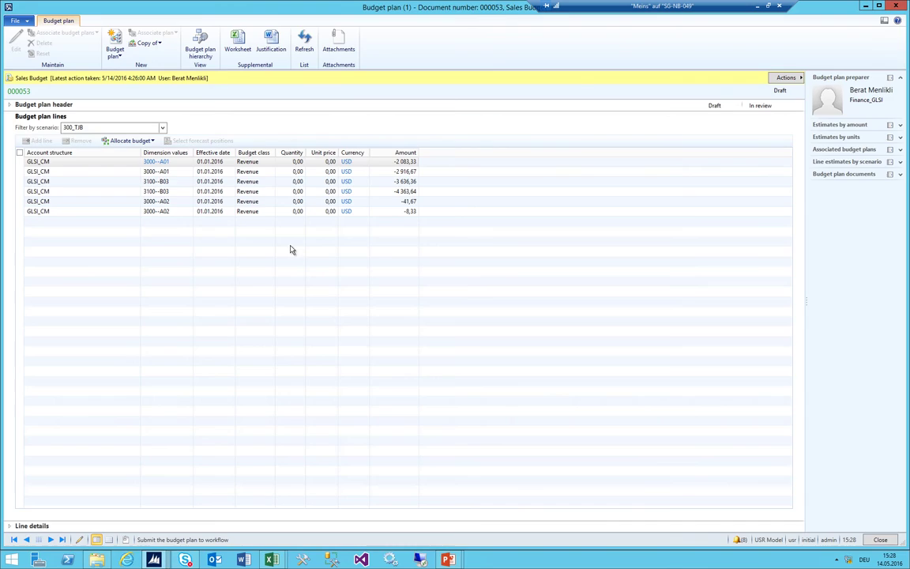
left_click(161, 127)
left_click(75, 149)
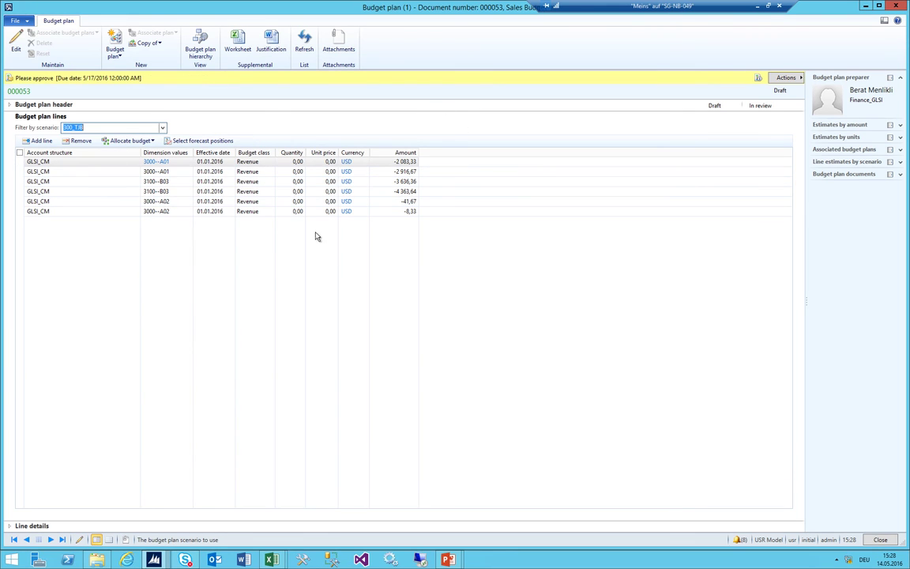
left_click(162, 127)
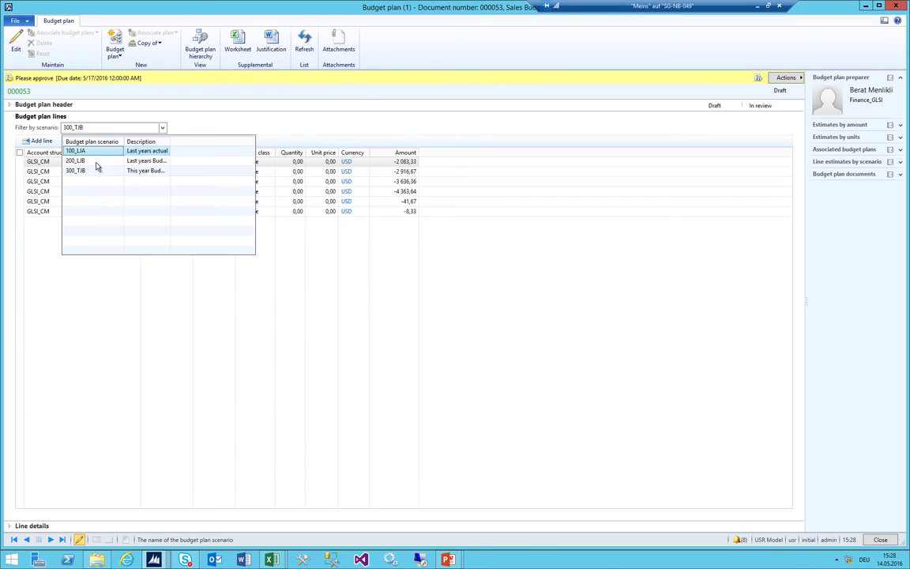
left_click(89, 150)
left_click(162, 127)
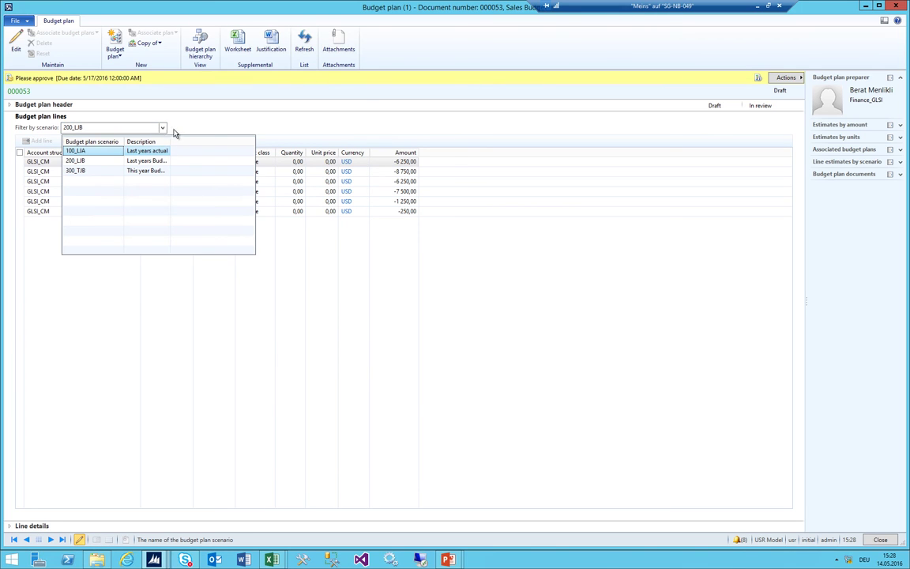
left_click(132, 170)
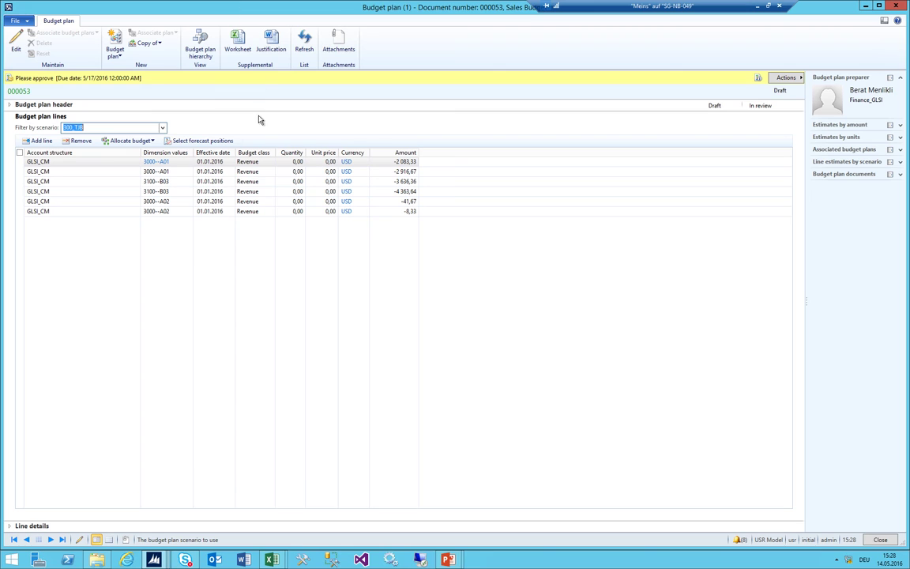
left_click(239, 41)
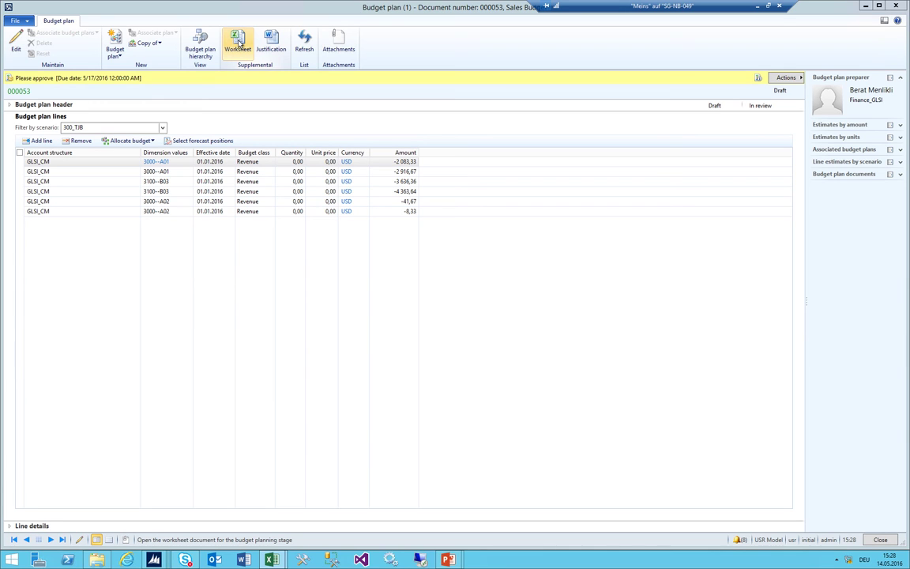
Step: Select the 3100--B03 budget line, then close the initial worksheet, saving its changes
mouse_move(271, 560)
left_click(210, 182)
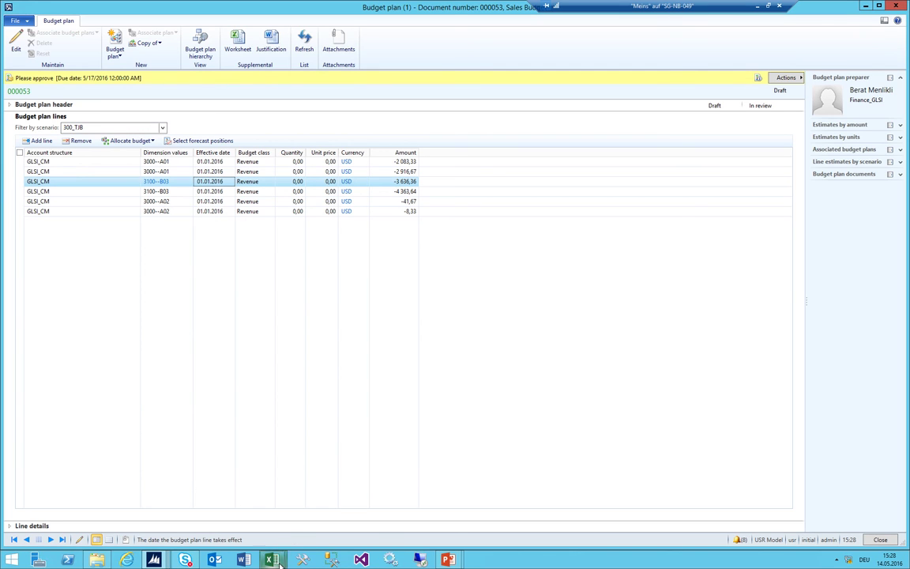
mouse_move(271, 560)
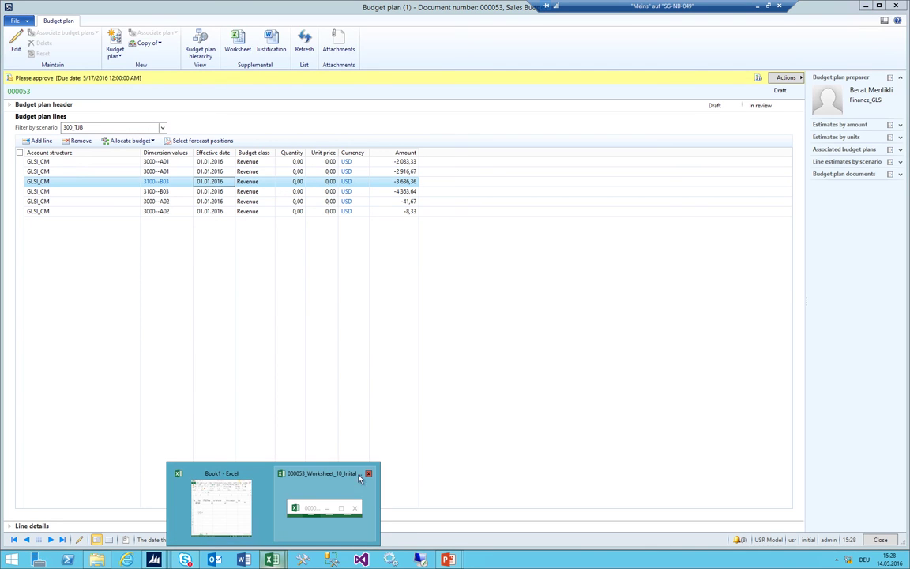
left_click(369, 474)
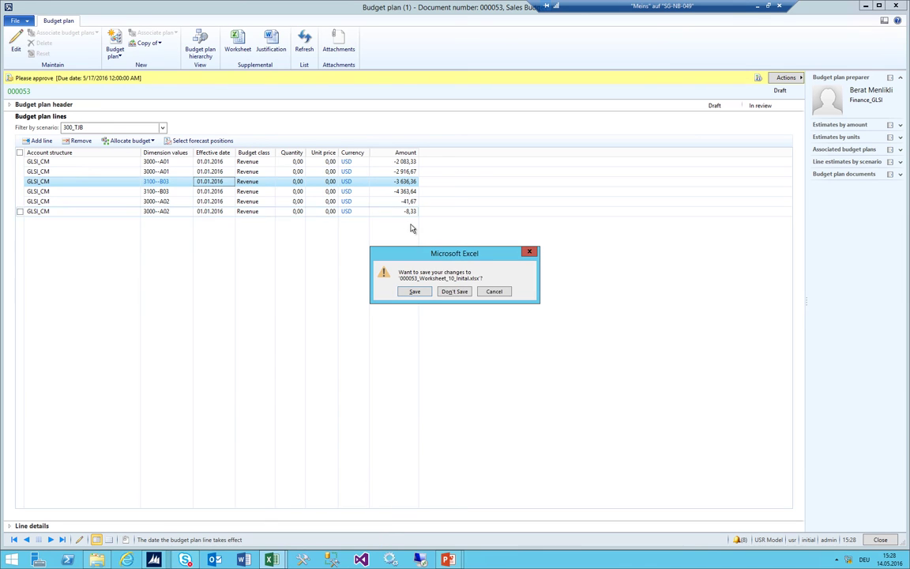
left_click(422, 293)
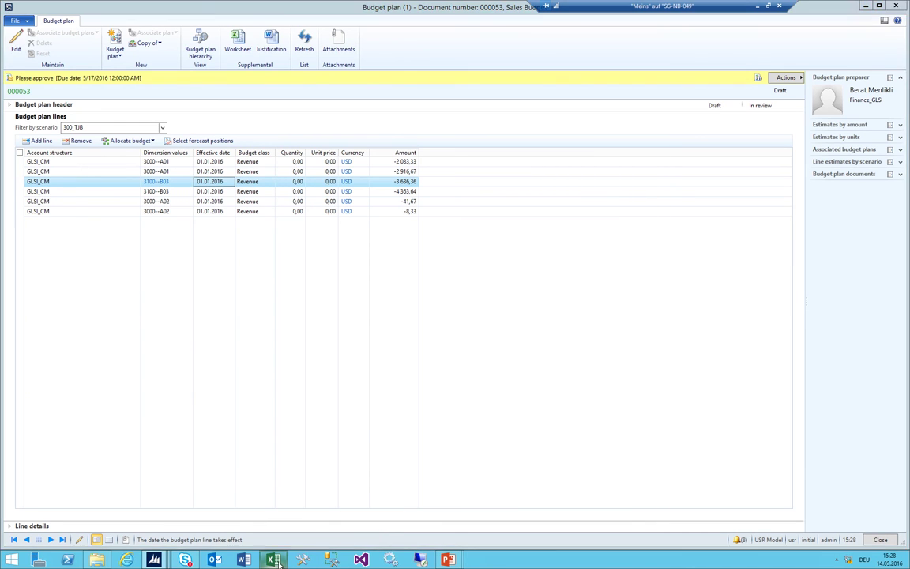
Step: Reload the budget plan worksheet from Dynamics AX and close the Book1 workbook
left_click(238, 41)
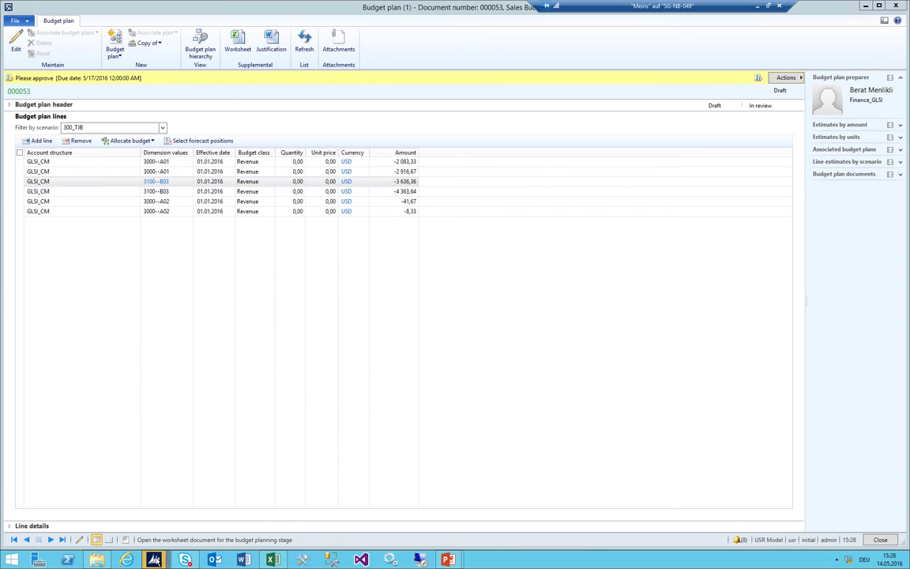
left_click(230, 181)
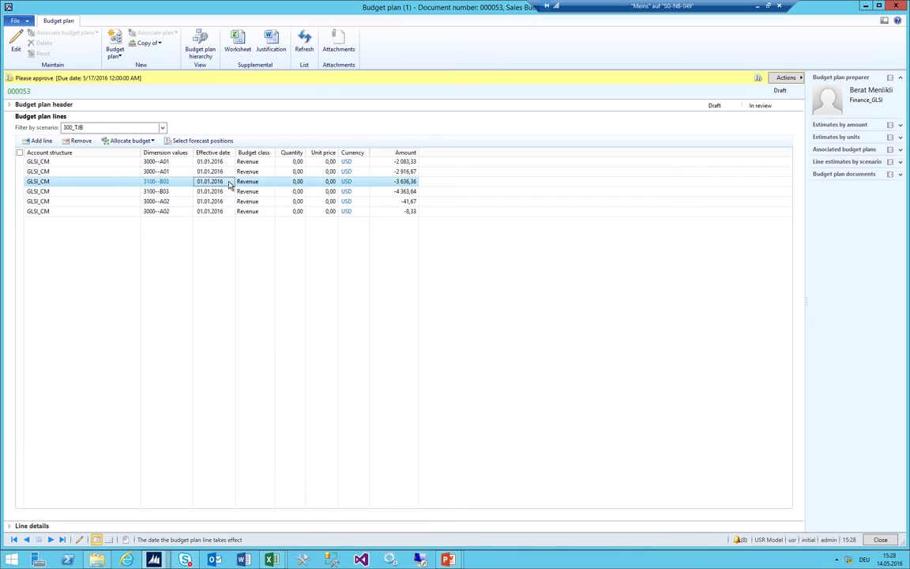
mouse_move(271, 560)
left_click(320, 486)
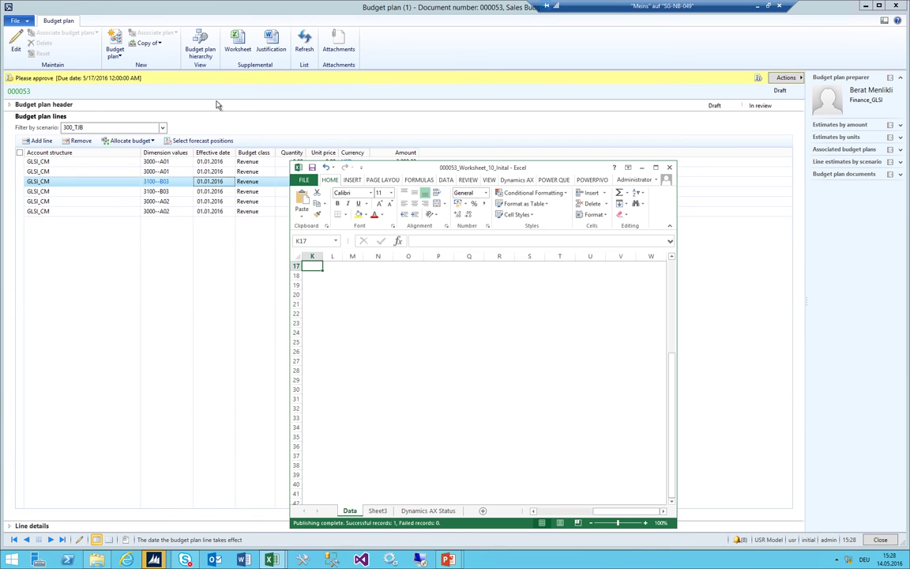
left_click(406, 360)
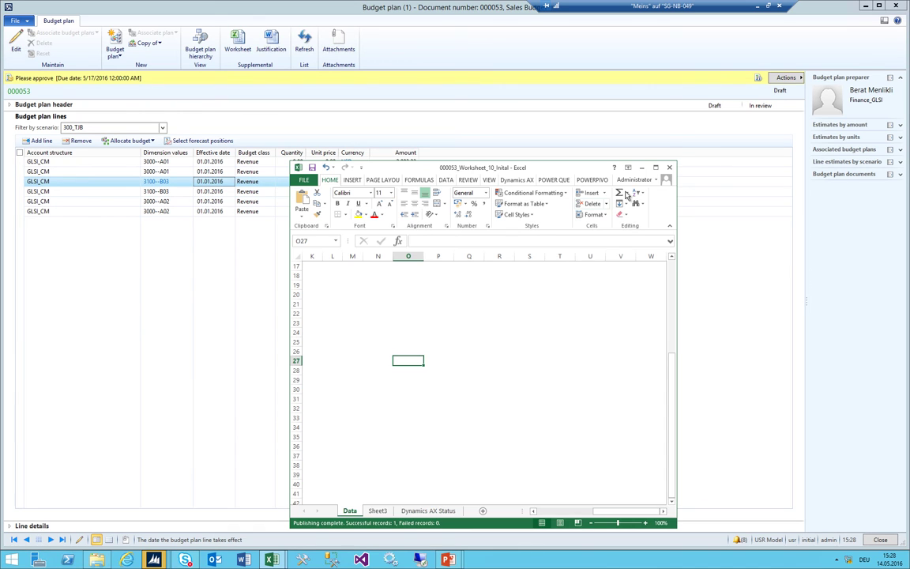
key("alt+Tab")
left_click(660, 157)
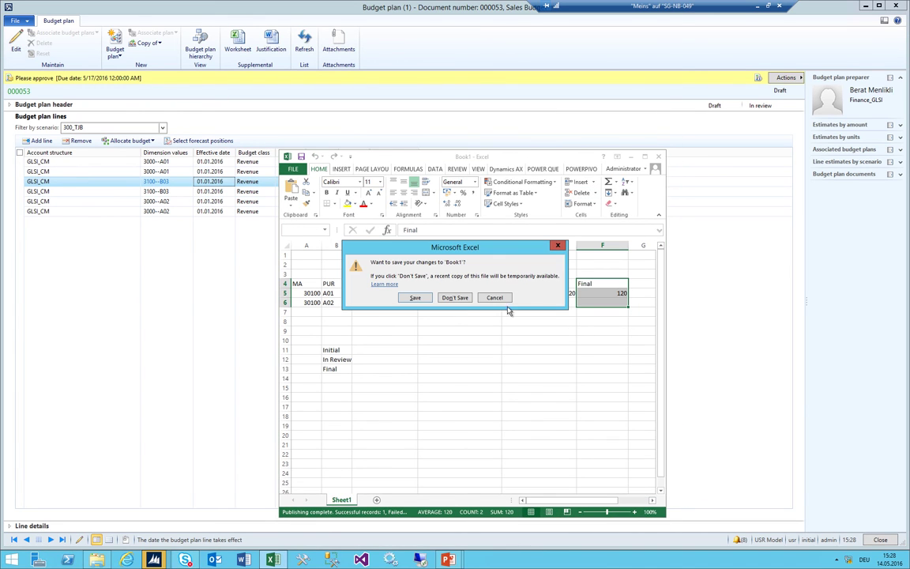
left_click(495, 299)
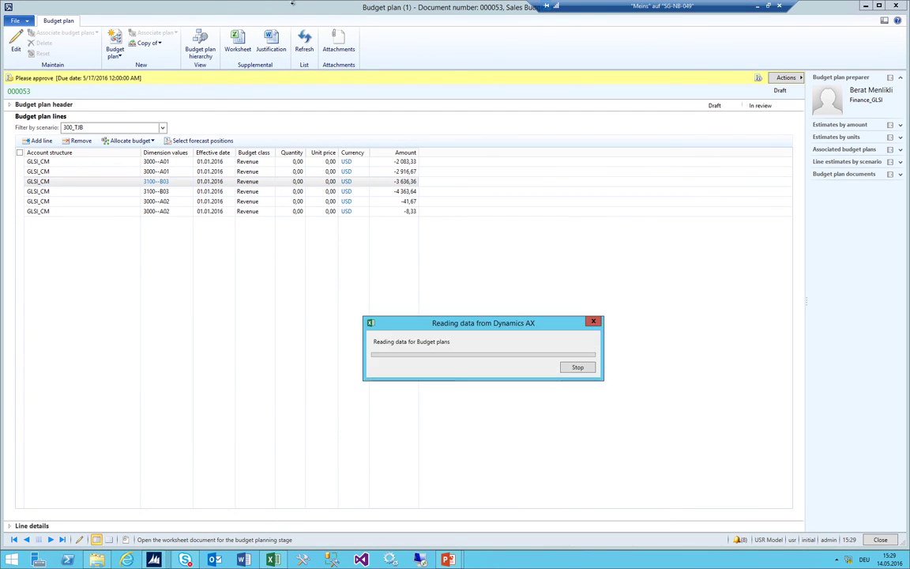
Step: Close the initial worksheet without saving, then close budget plan 000053's detail form
mouse_move(275, 556)
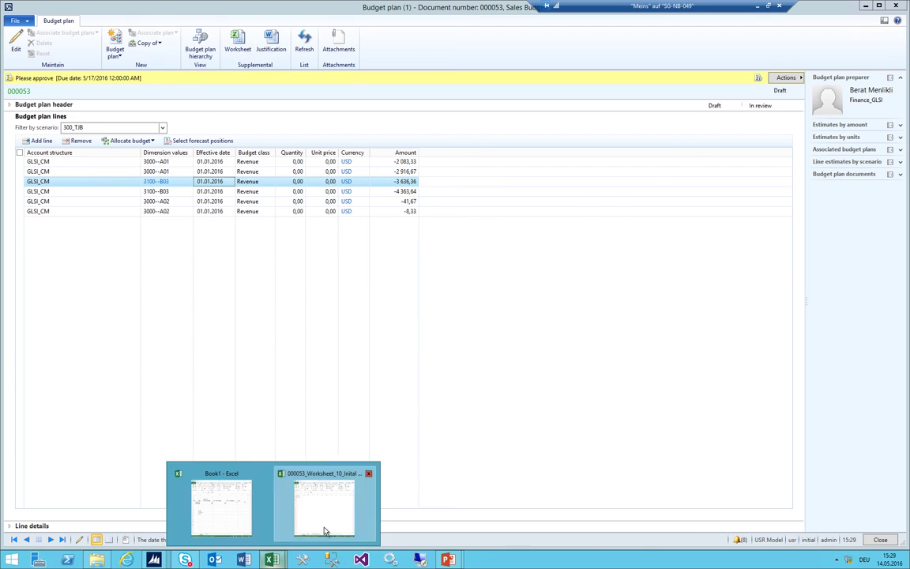
left_click(317, 498)
left_click(656, 167)
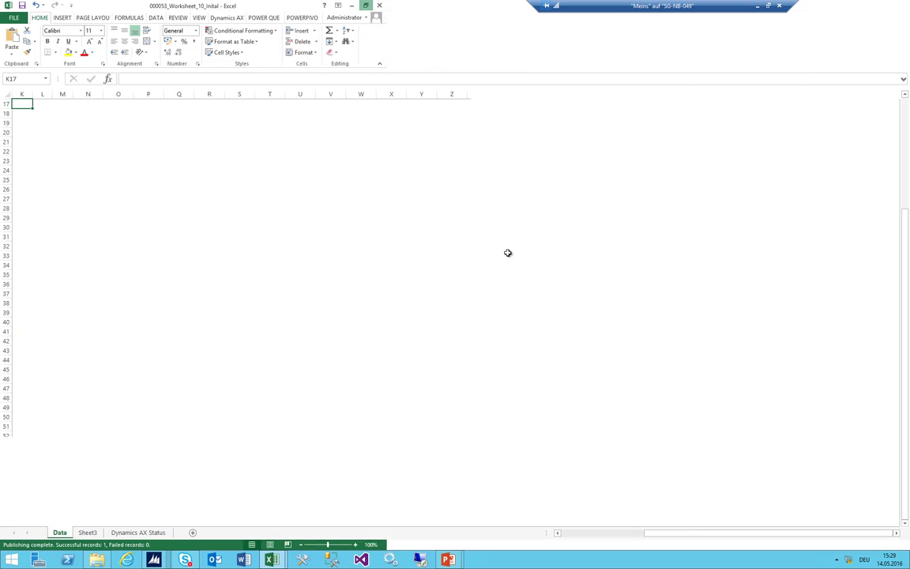
scroll(280, 311, "down", 10)
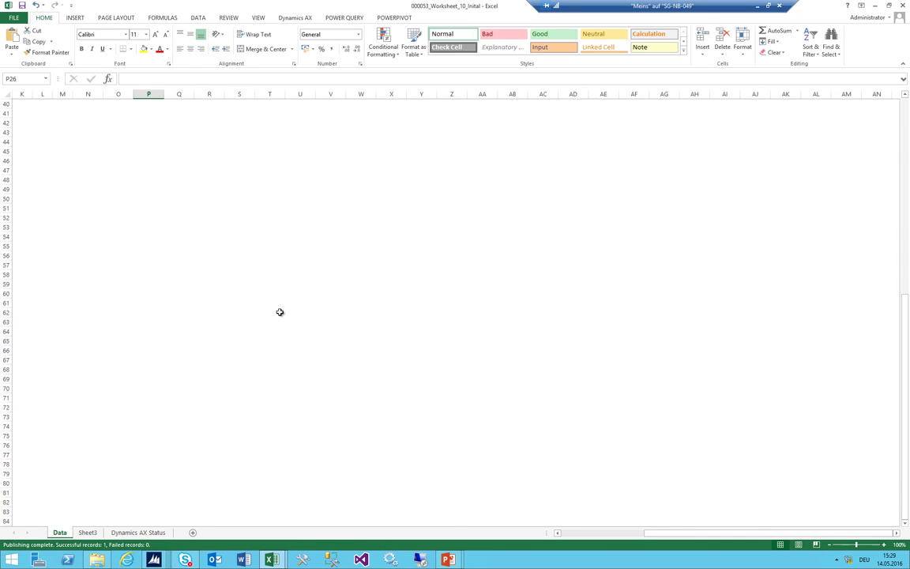
scroll(296, 306, "up", 10)
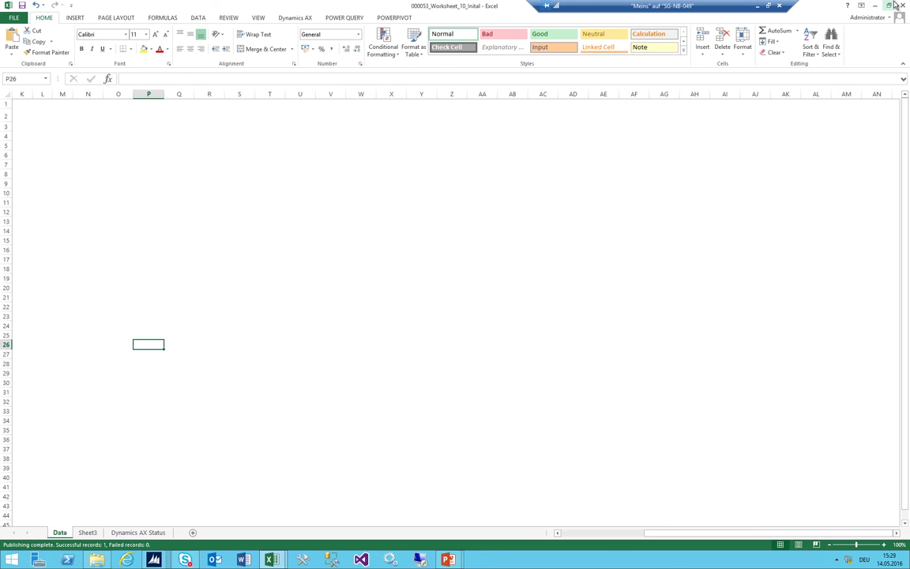
key("alt+F4")
left_click(444, 291)
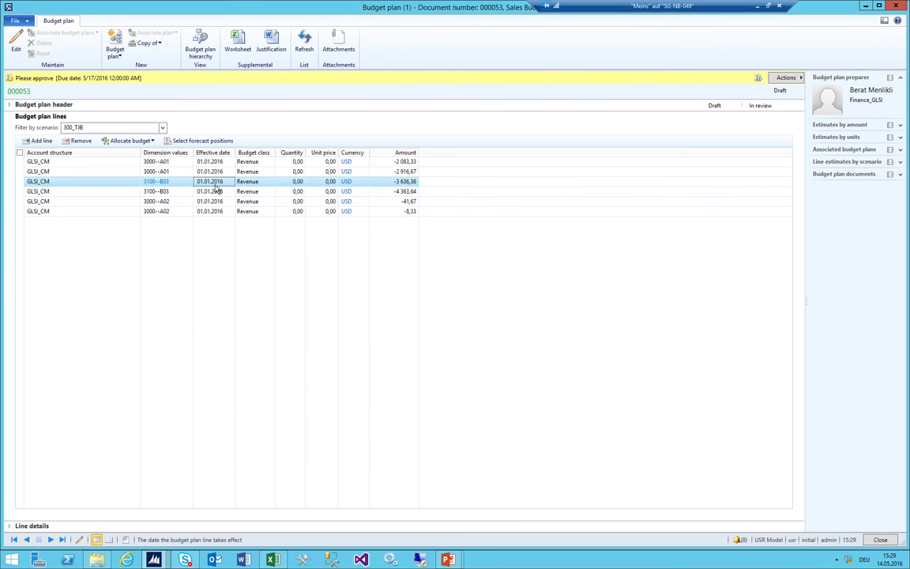
key("Escape")
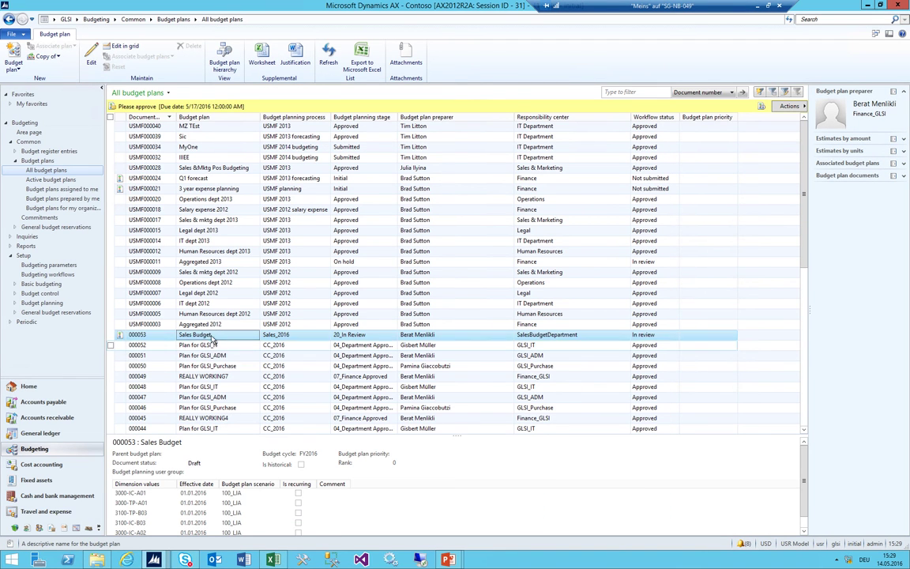
Step: Open plan 000053's In Review worksheet, check its Dynamics AX Status sheet, then close Excel
left_click(263, 56)
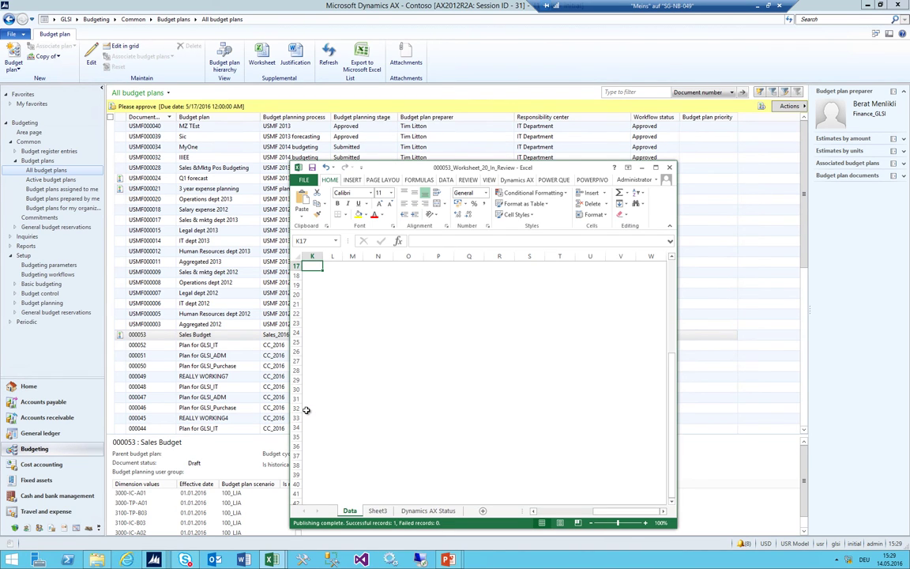
scroll(345, 408, "up", 5)
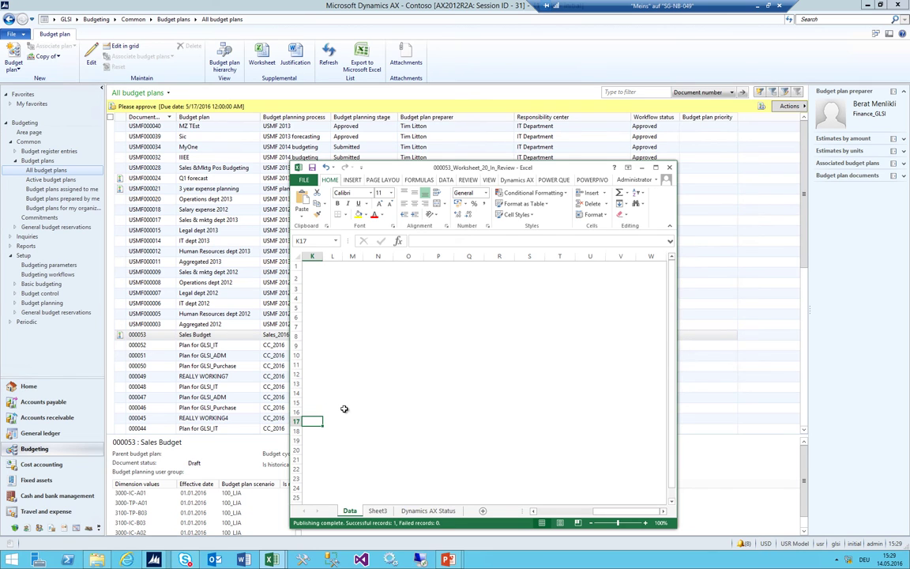
left_click(410, 512)
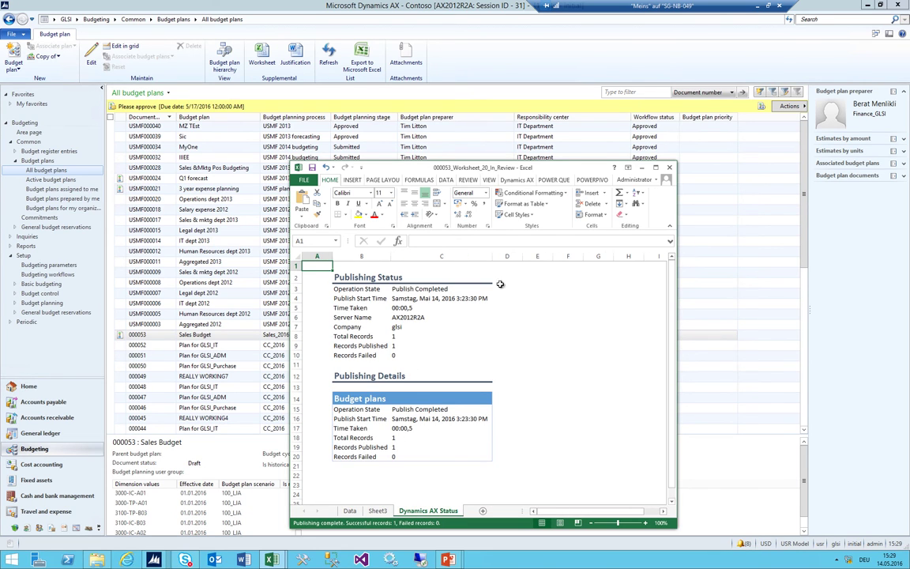
left_click(670, 168)
left_click(454, 293)
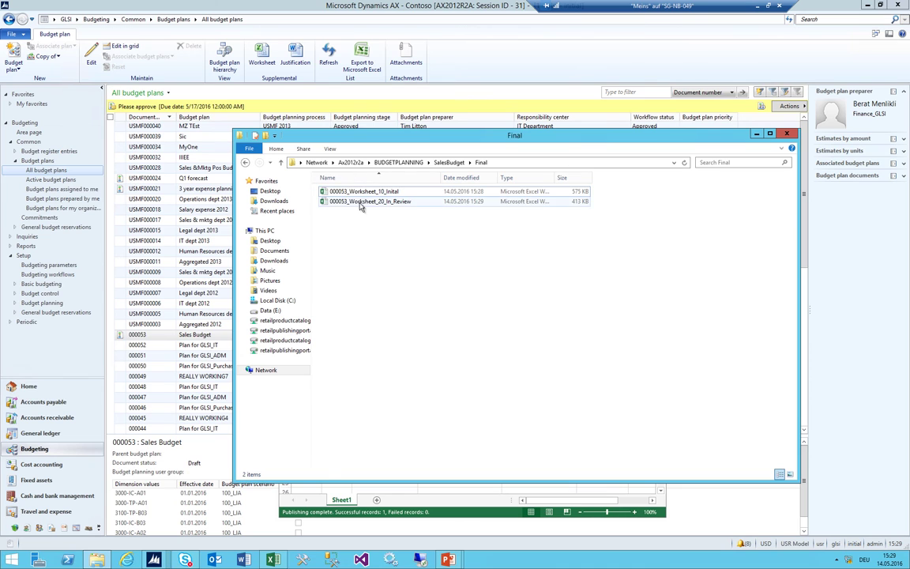
Step: Permanently delete 000053_Worksheet_20_In_Review from the Final folder
left_click(371, 201)
key("shift+Delete")
left_click(491, 318)
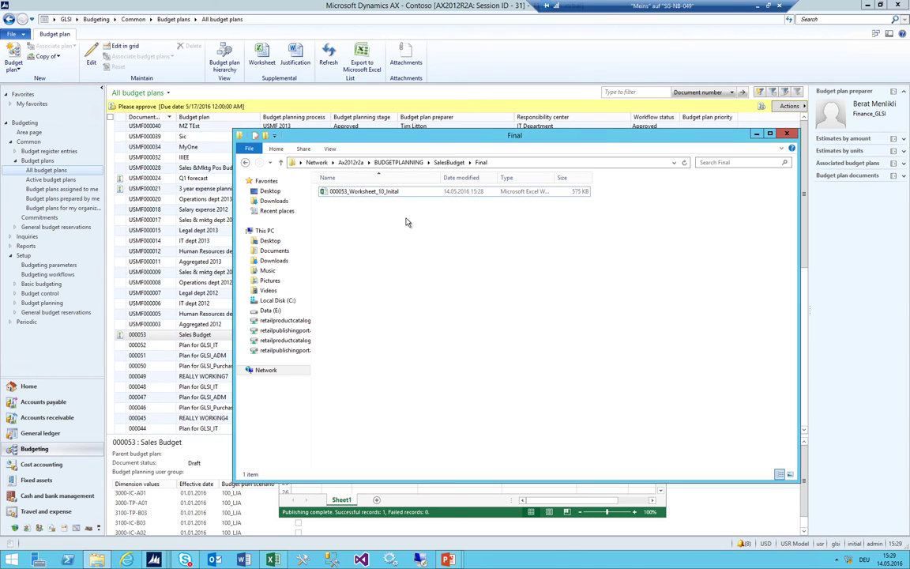
Step: Regenerate the plan's worksheet from AX, close it without saving, and return to AX
left_click(298, 5)
left_click(262, 63)
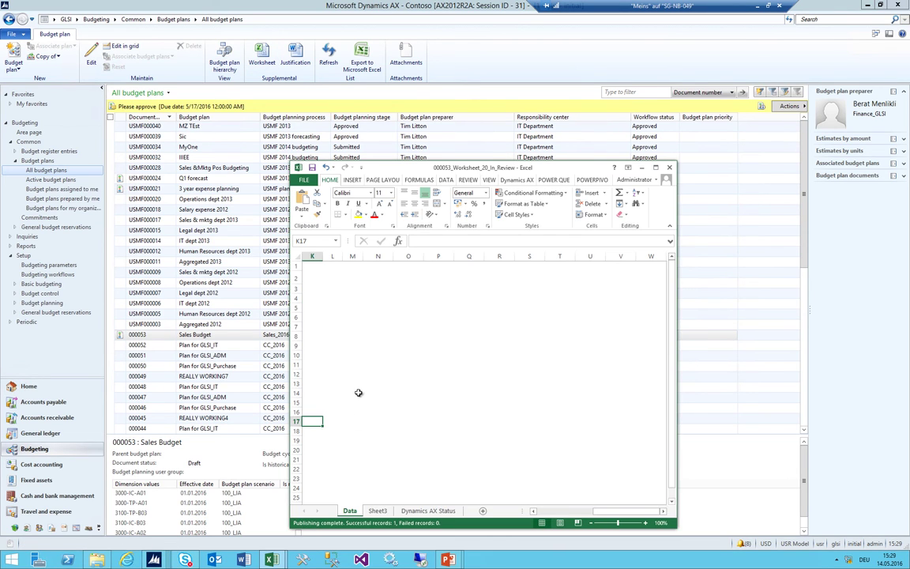
left_click(670, 168)
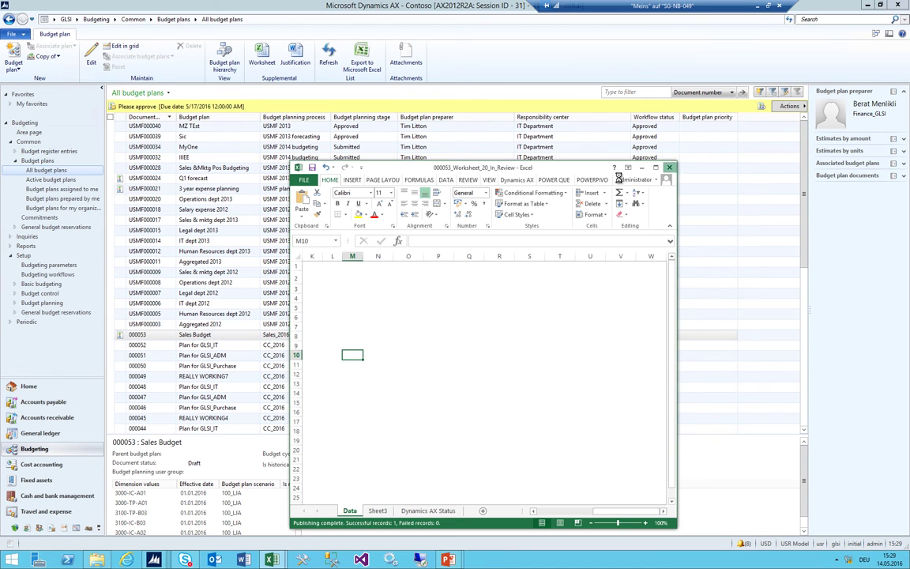
left_click(445, 290)
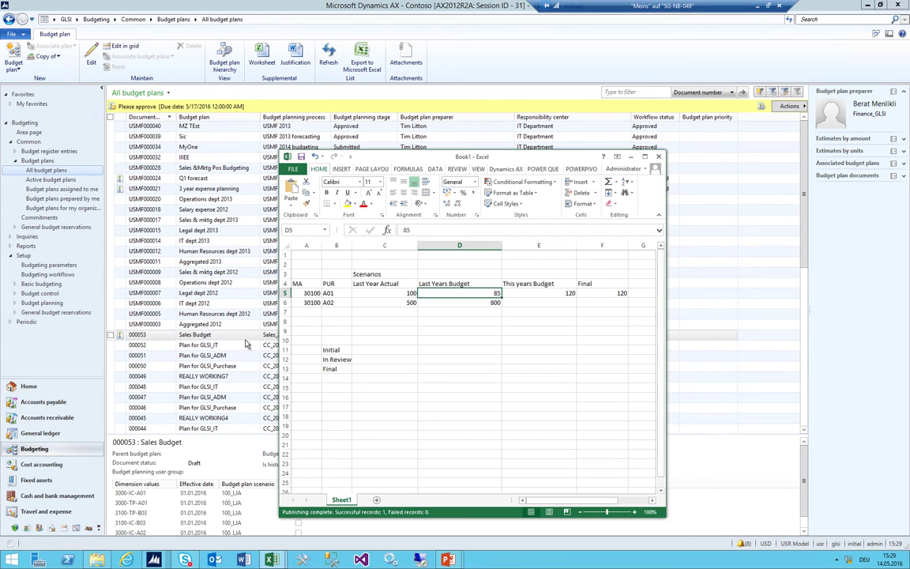
left_click(305, 5)
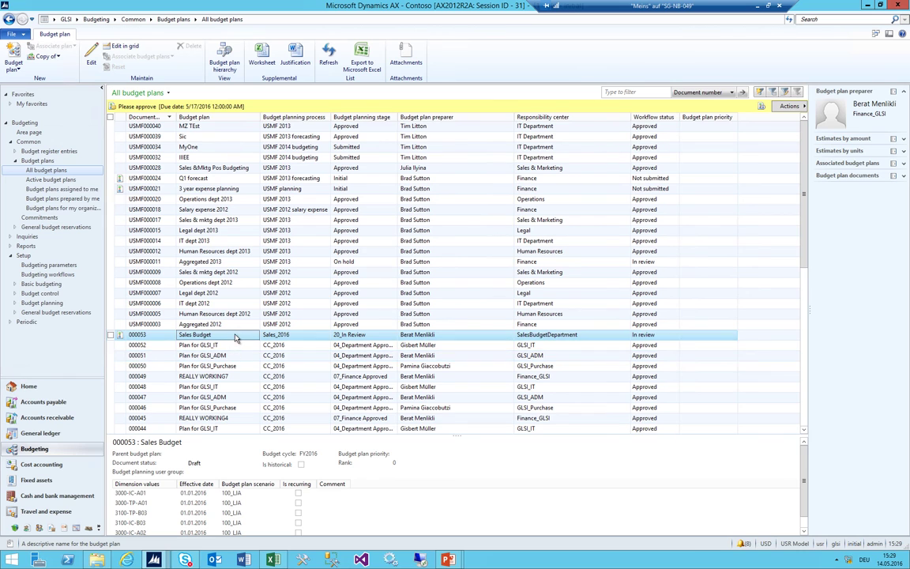
Step: Open budget plan 000053 and select the 3100--B03 line with amount -4 363,64
double_click(235, 334)
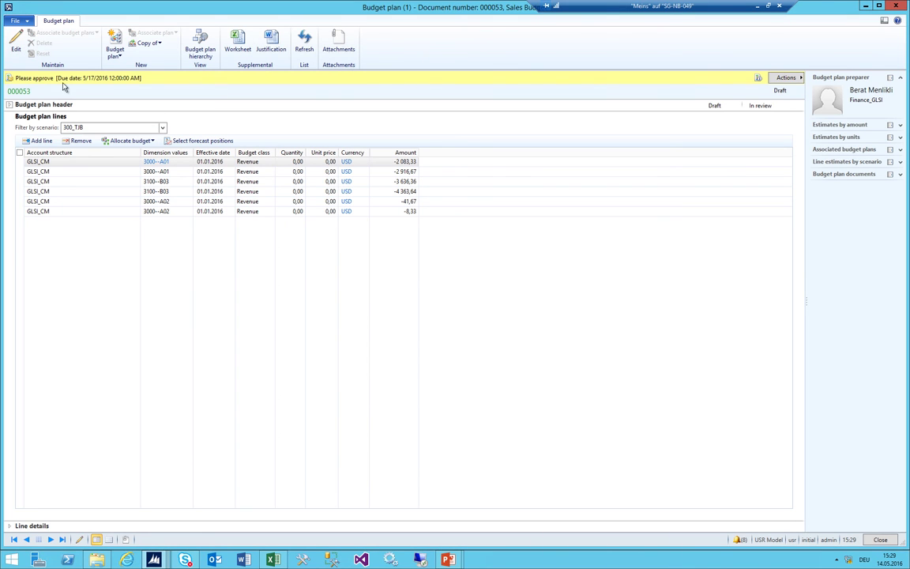
left_click(252, 192)
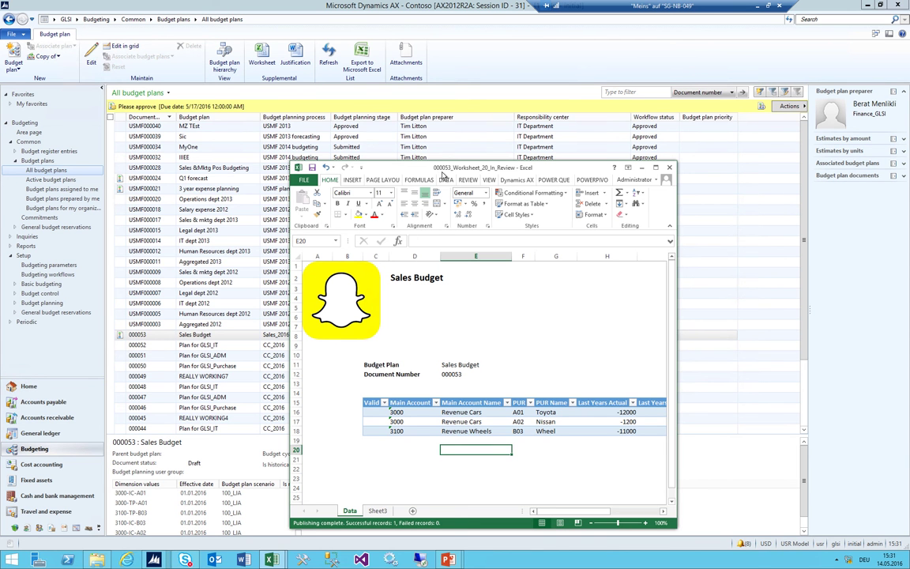
left_click_drag(466, 168, 416, 147)
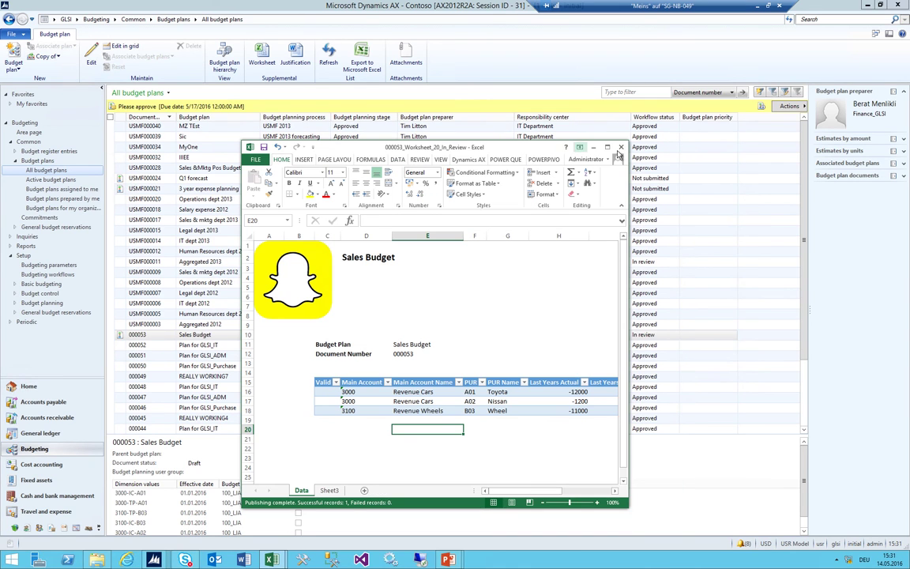
Step: Close the In Review workbook without saving and open the Final folder
left_click(621, 149)
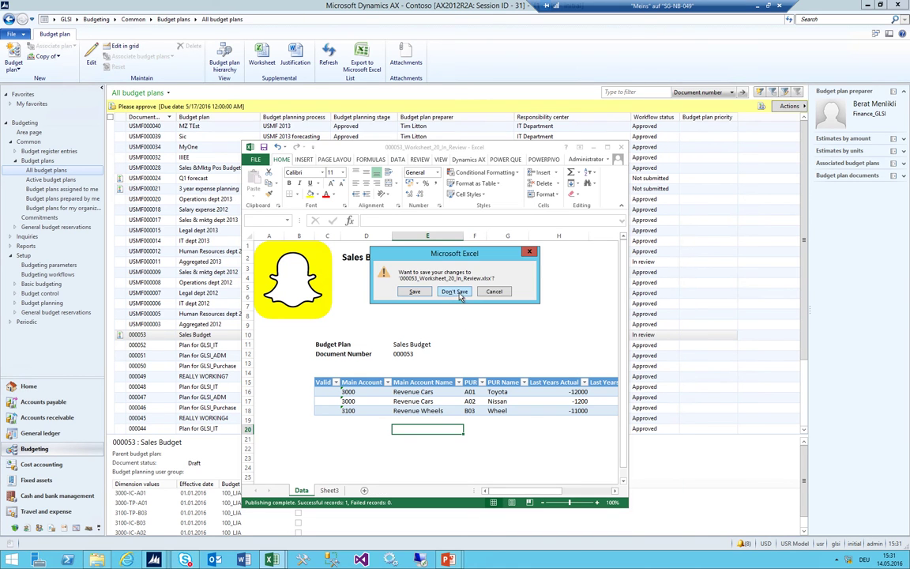
left_click(456, 292)
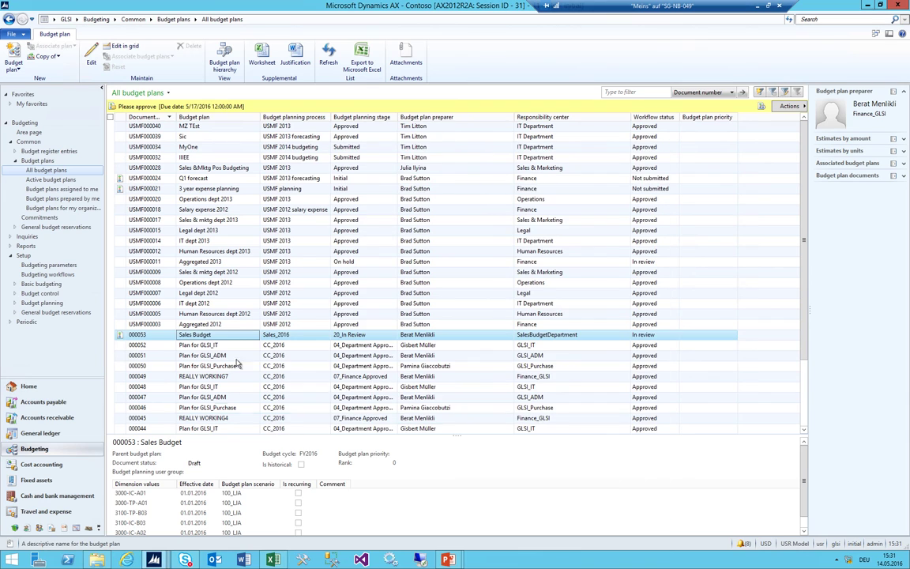
left_click(96, 560)
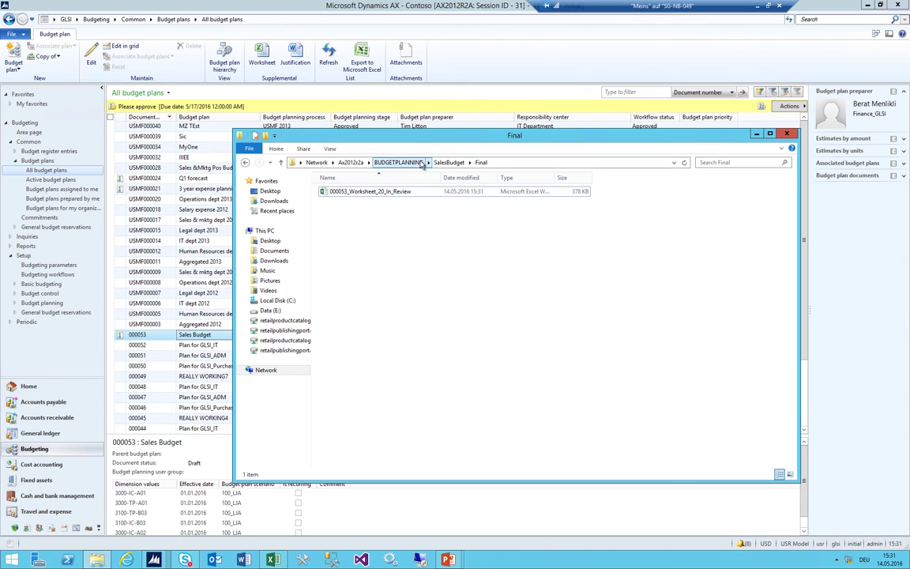
Step: Go up to SalesBudget, select 000053_Worksheet_10_Inital, and enter the Final subfolder
left_click(449, 162)
left_click(378, 202)
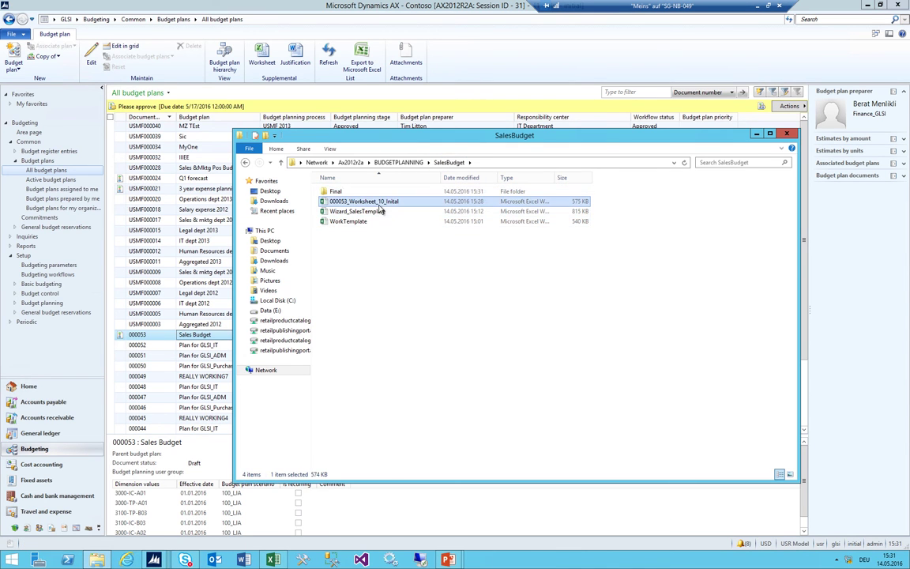
double_click(336, 191)
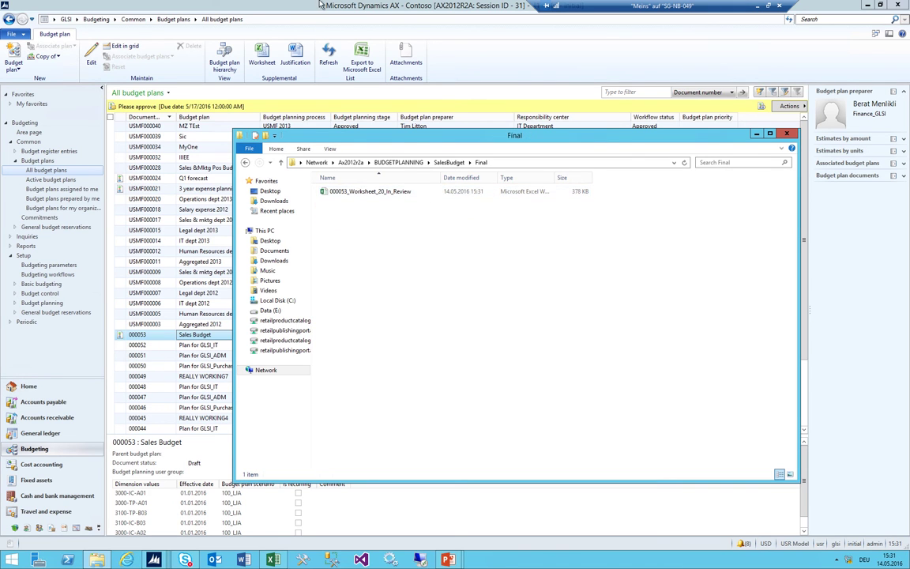
Step: Delete 000053_Worksheet_20_In_Review from the Final folder
left_click(207, 335)
key("alt+Tab")
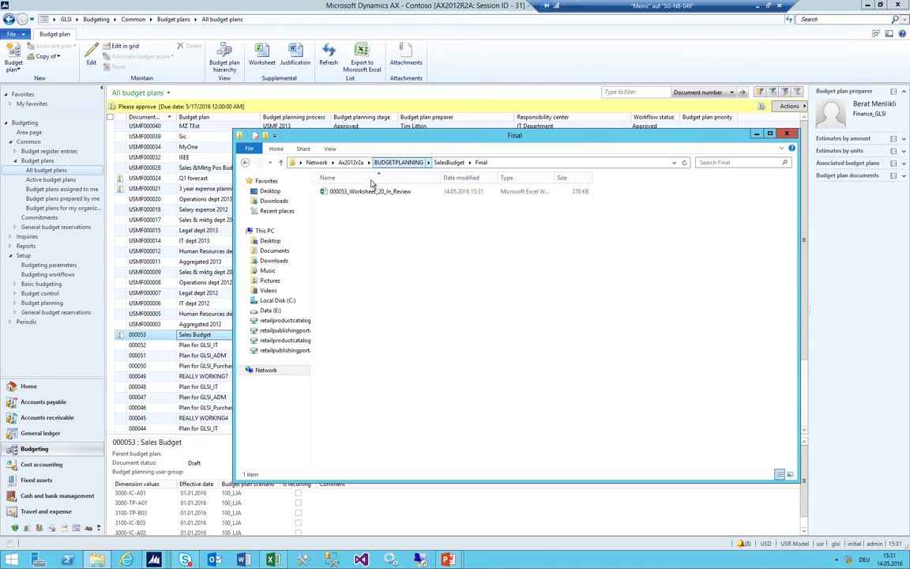
left_click(369, 192)
key("Delete")
left_click(455, 292)
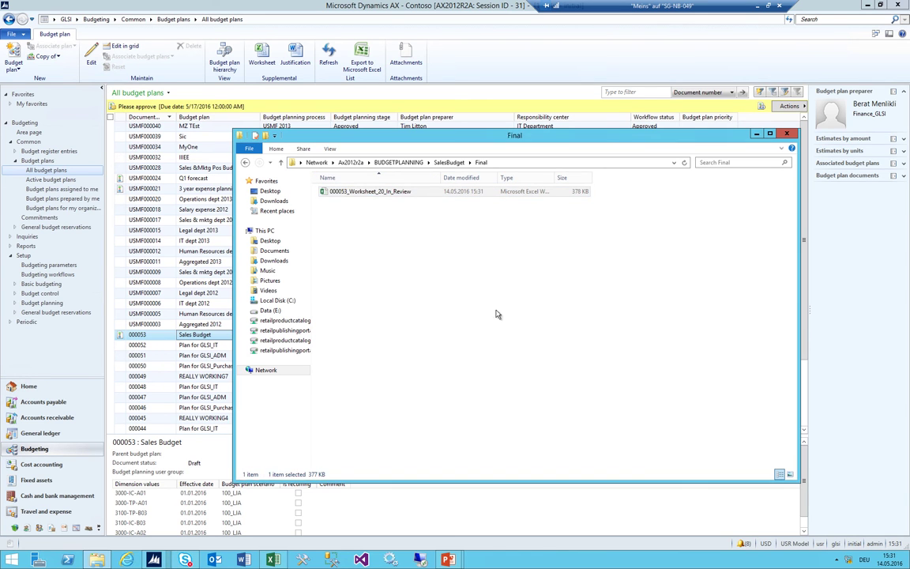
Step: Maximize the worksheet and browse via SalesBudget back into the Final folder
key("alt+Tab")
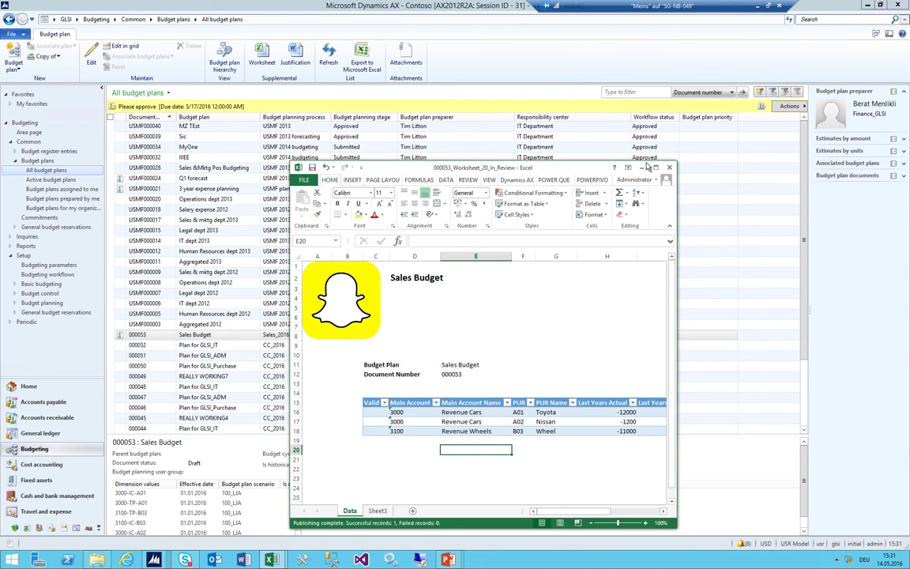
double_click(585, 167)
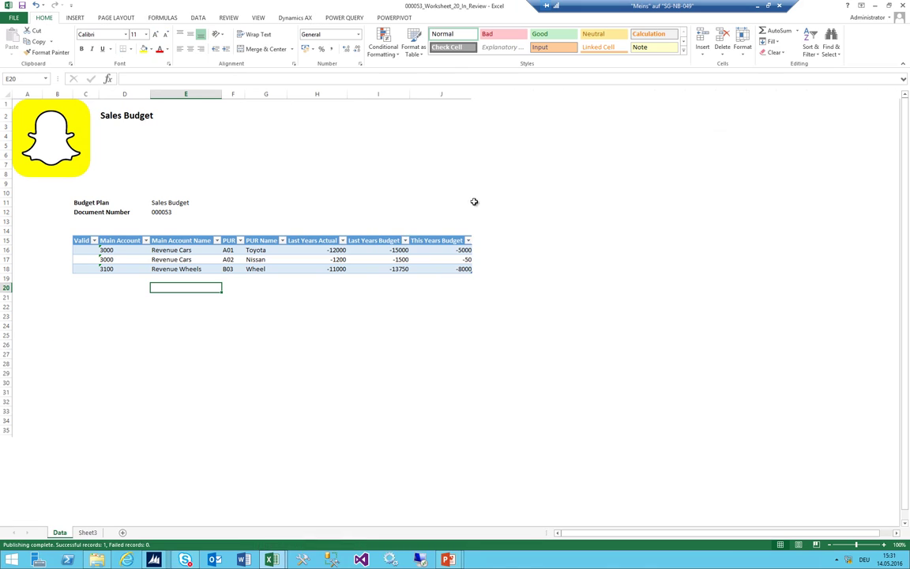
left_click(96, 559)
left_click(446, 162)
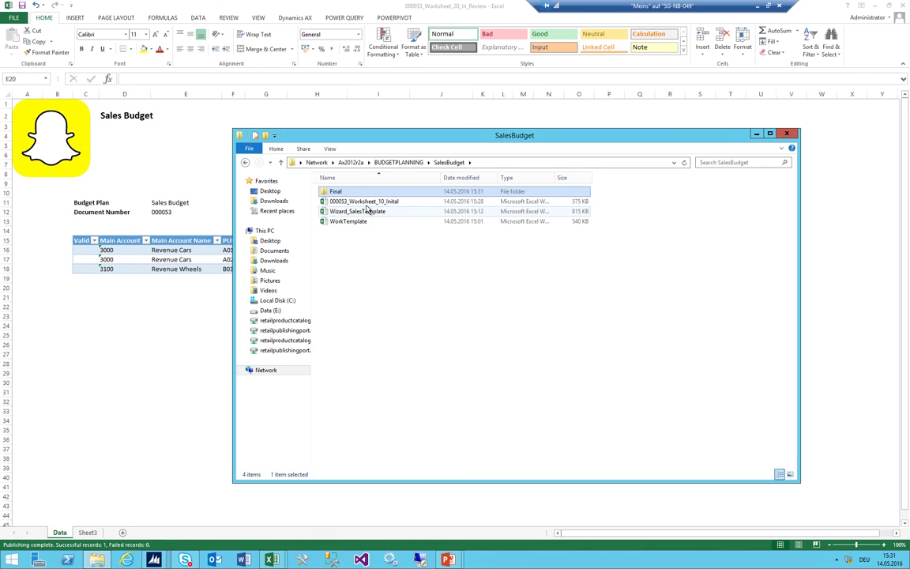
left_click(371, 202)
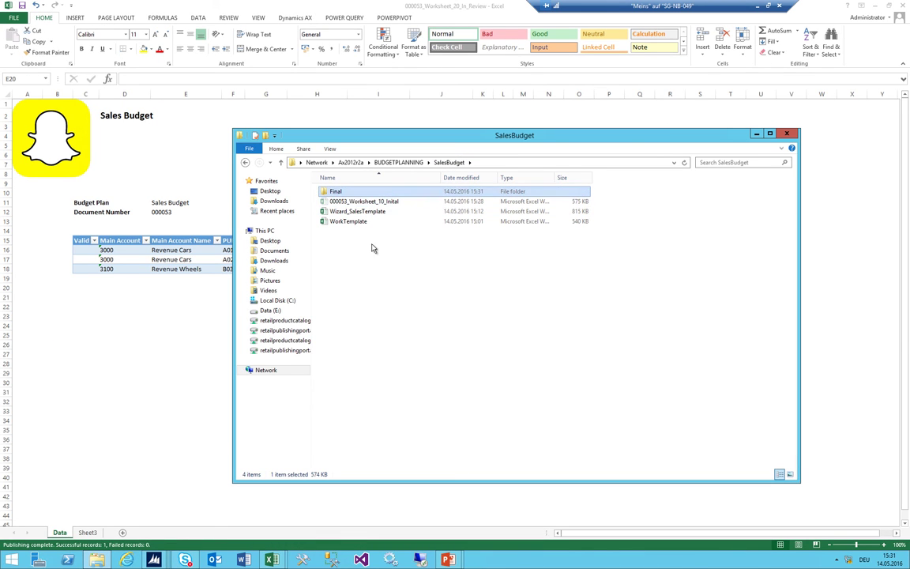
double_click(336, 192)
left_click(371, 191)
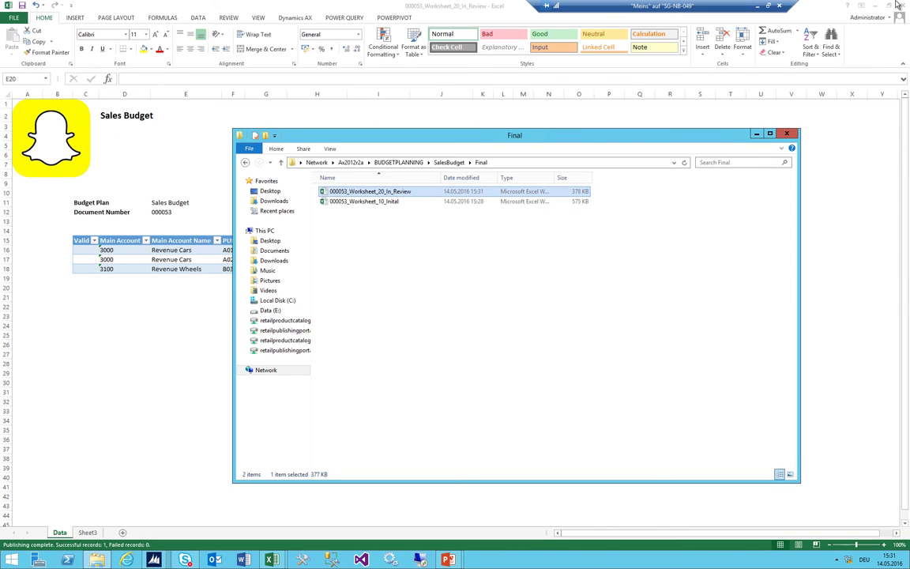
Step: Close the workbook without saving, delete 20_In_Review again, and reopen the plan's worksheet
left_click(897, 6)
left_click(414, 290)
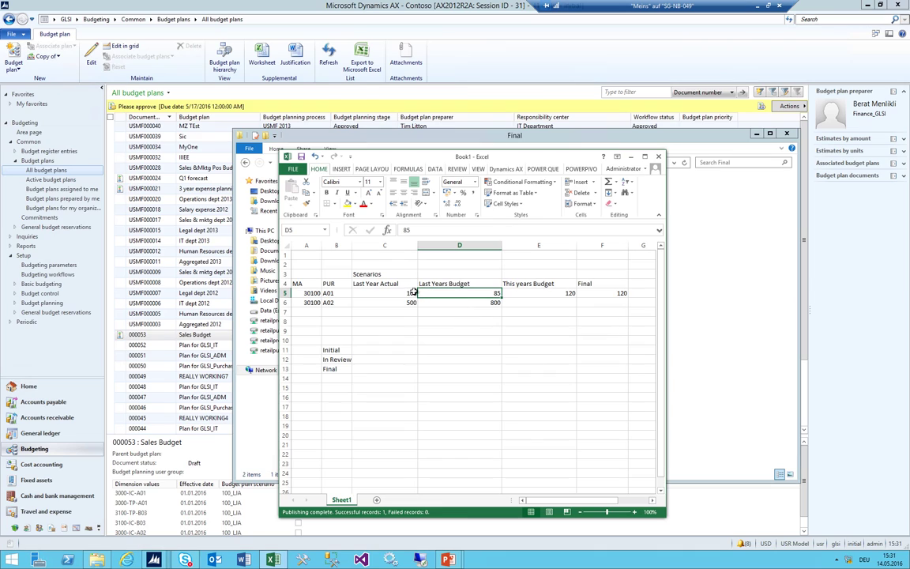
left_click(399, 135)
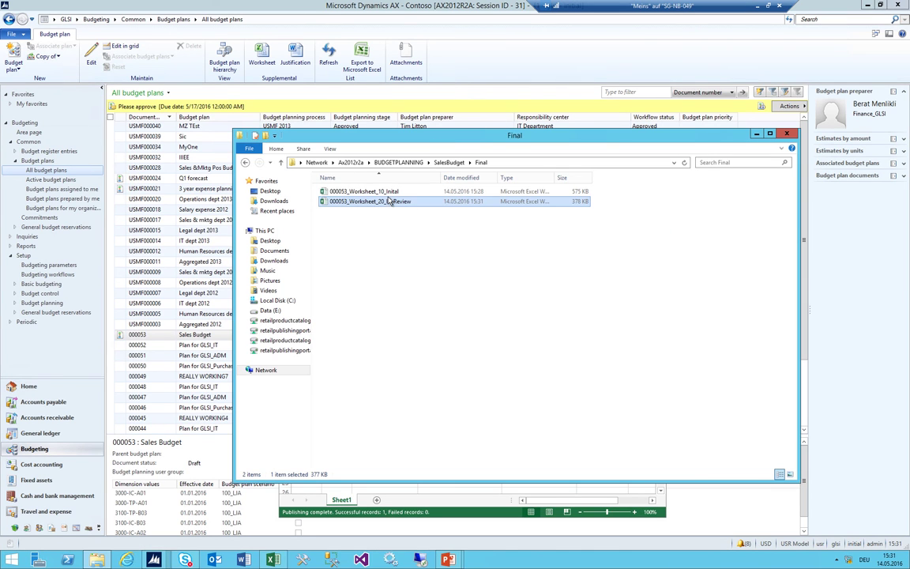
left_click(389, 193)
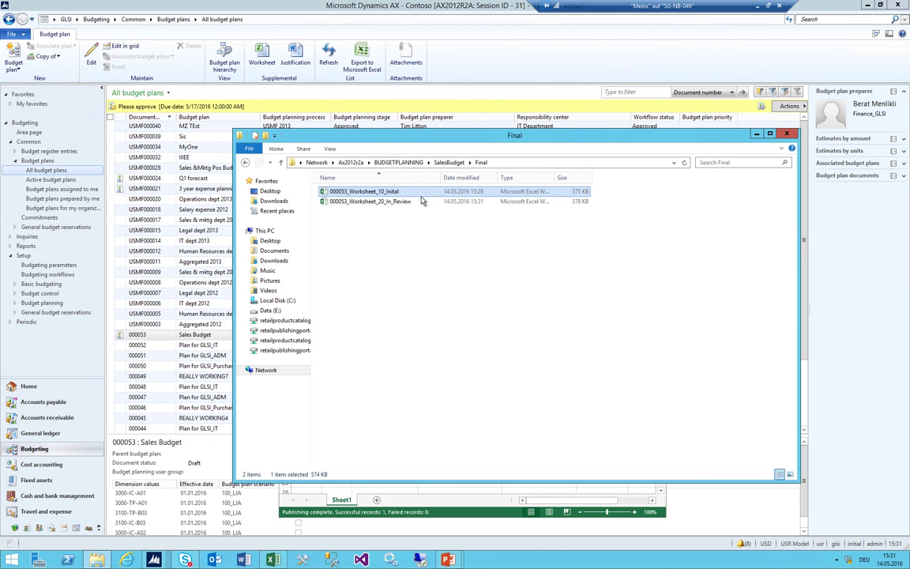
left_click(372, 203)
key("Delete")
left_click(492, 317)
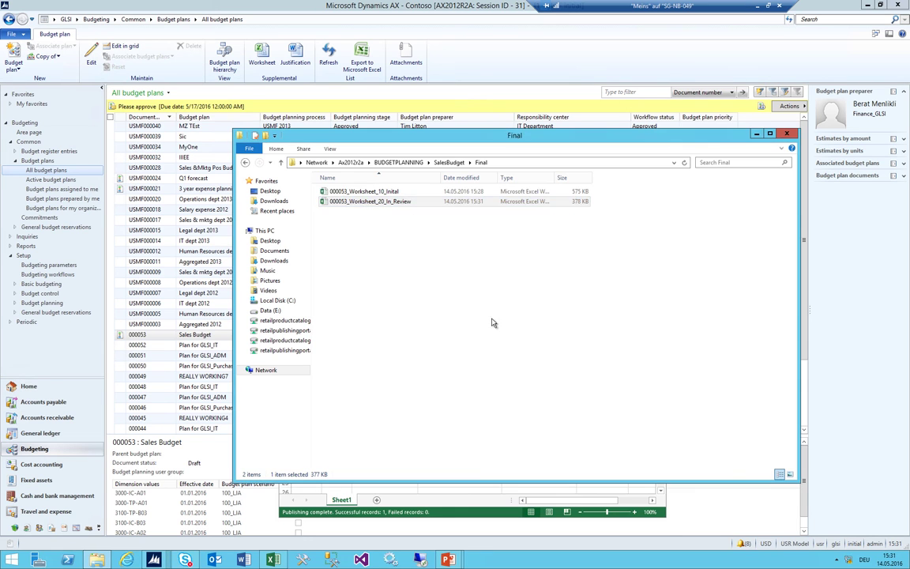
left_click(261, 62)
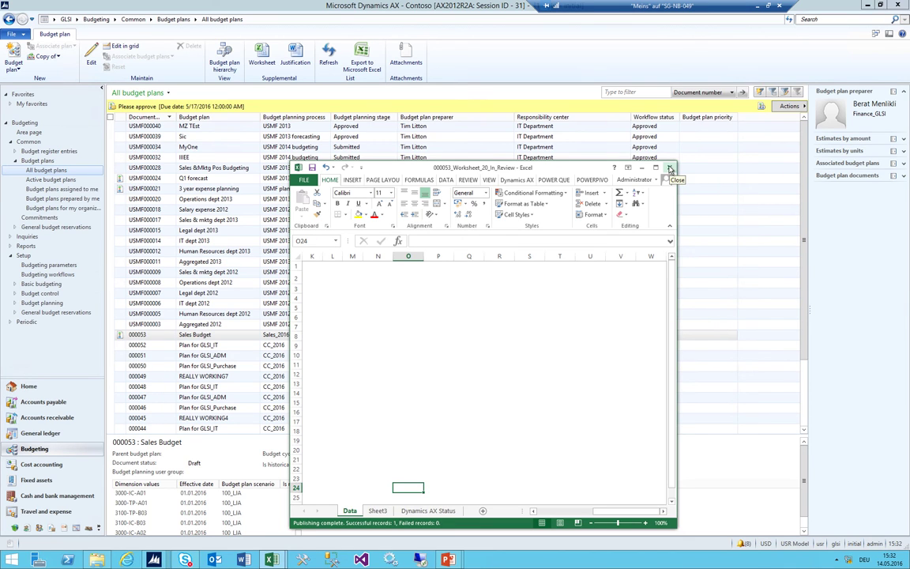
Step: Close the In Review workbook without saving, and close Book1
left_click(670, 170)
left_click(465, 292)
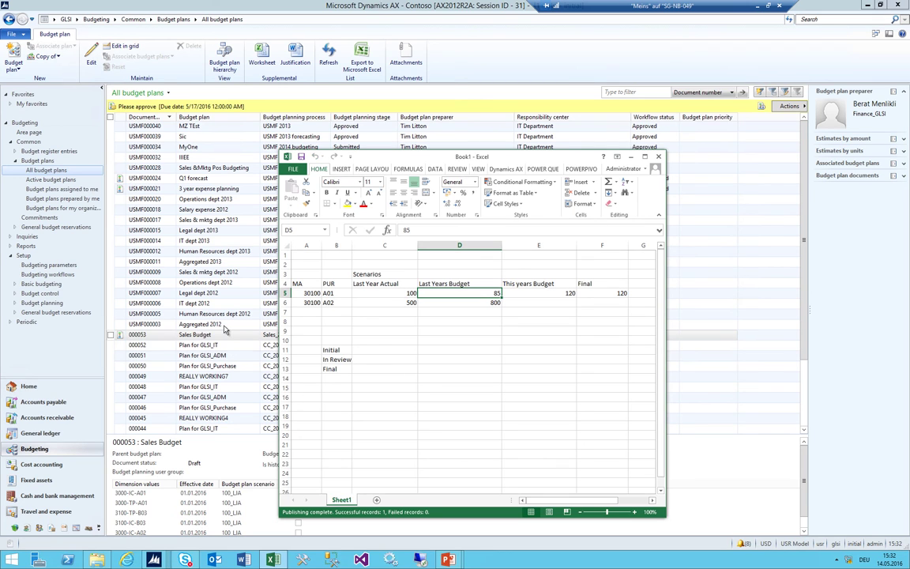
left_click(257, 457)
Step: Delete 000053_Worksheet_10_Inital from the Final folder and reopen the plan's worksheet
left_click(98, 559)
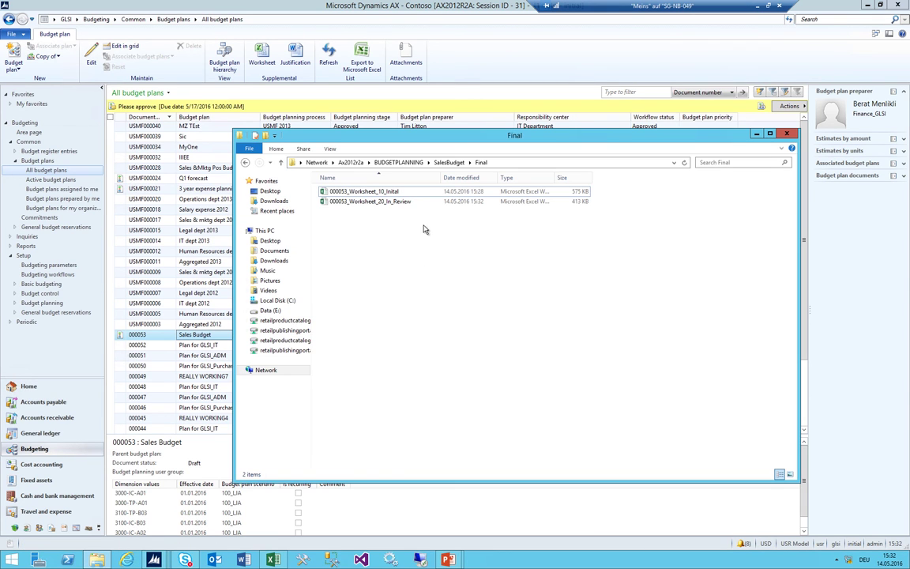
left_click(400, 193)
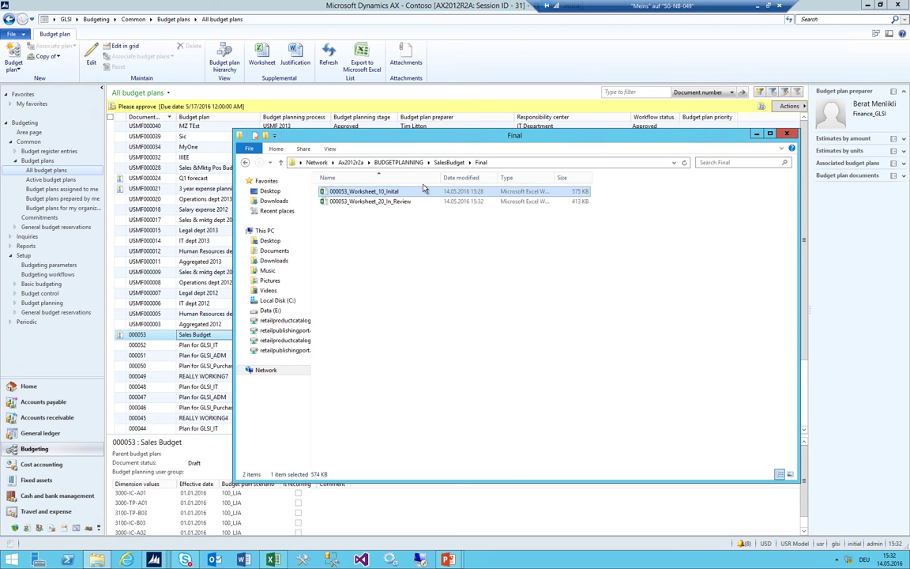
key("Delete")
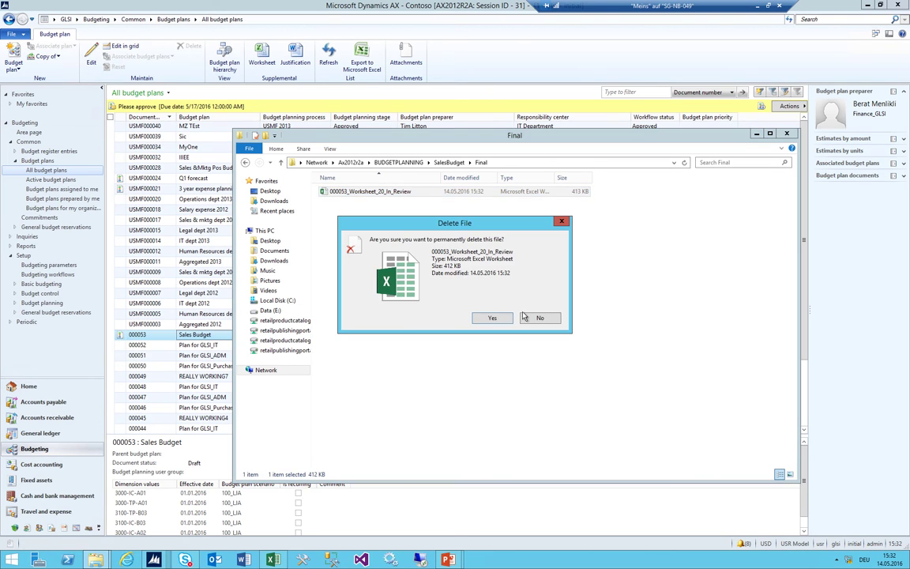
left_click(442, 318)
left_click(342, 6)
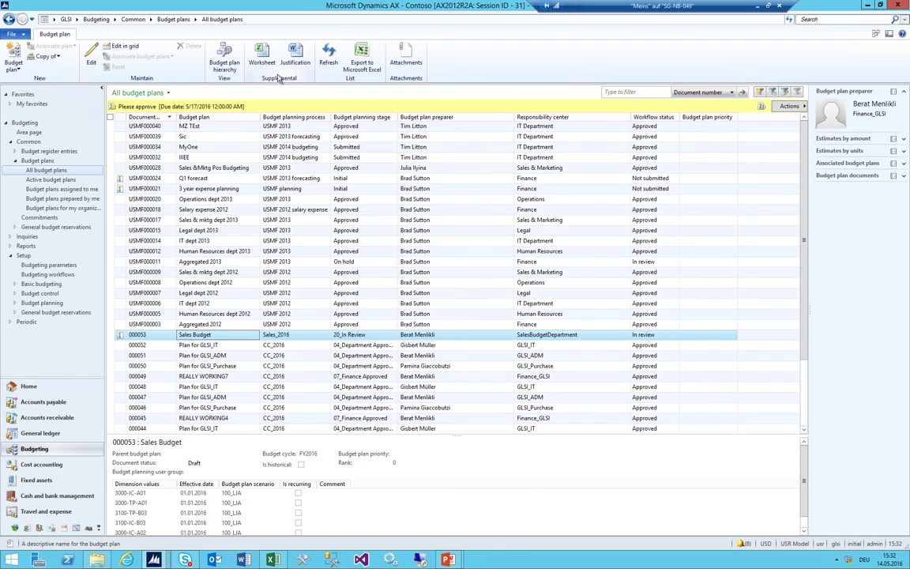
left_click(273, 67)
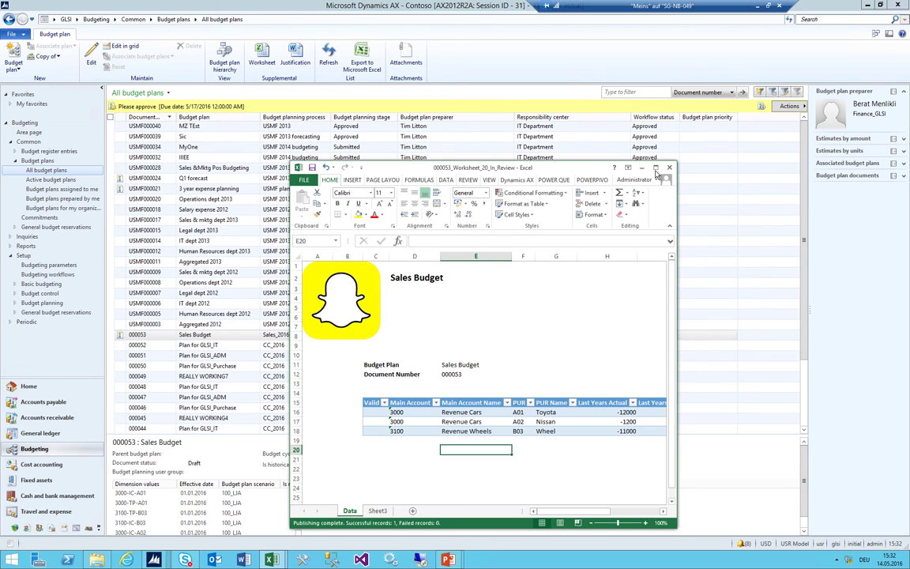
Step: Maximize the worksheet and arrange it beside the 000053 Sales Budget plan window
double_click(593, 167)
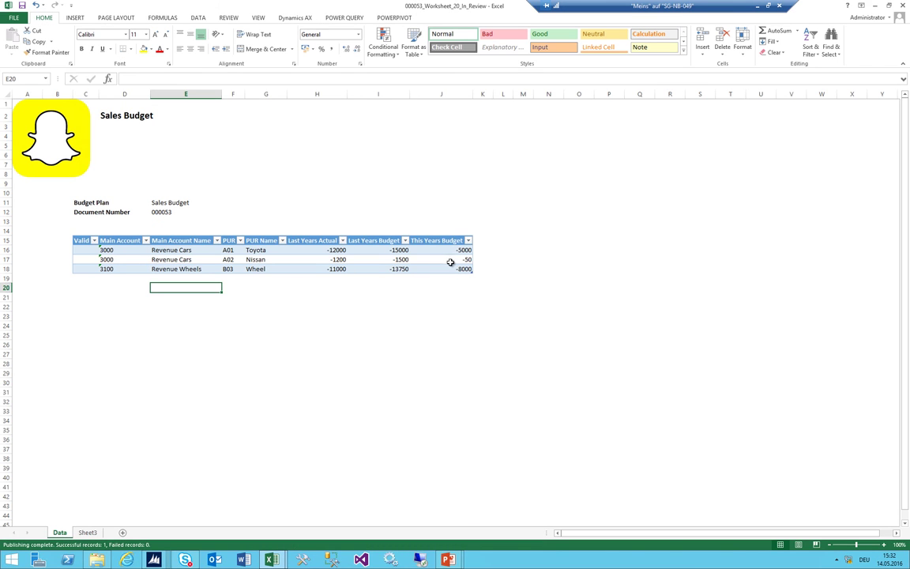
left_click(463, 249)
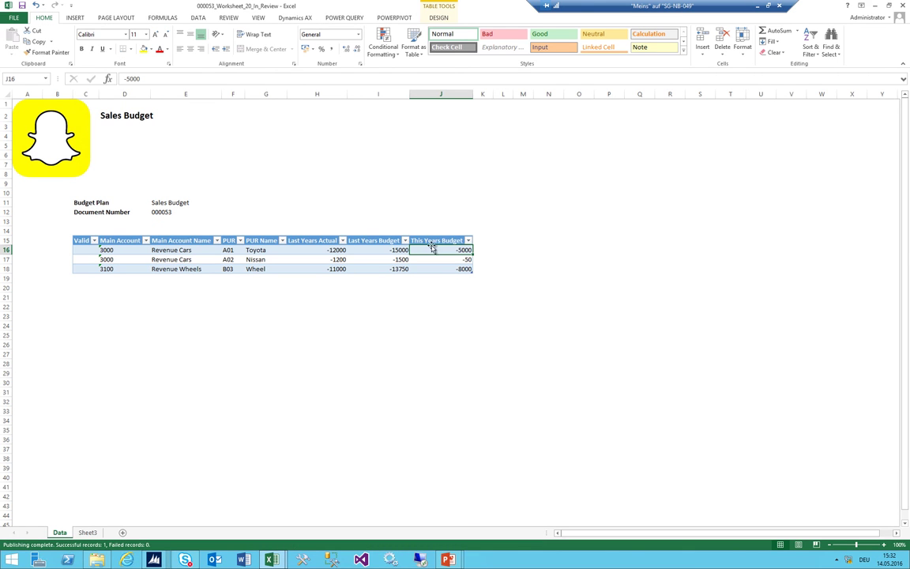
mouse_move(159, 554)
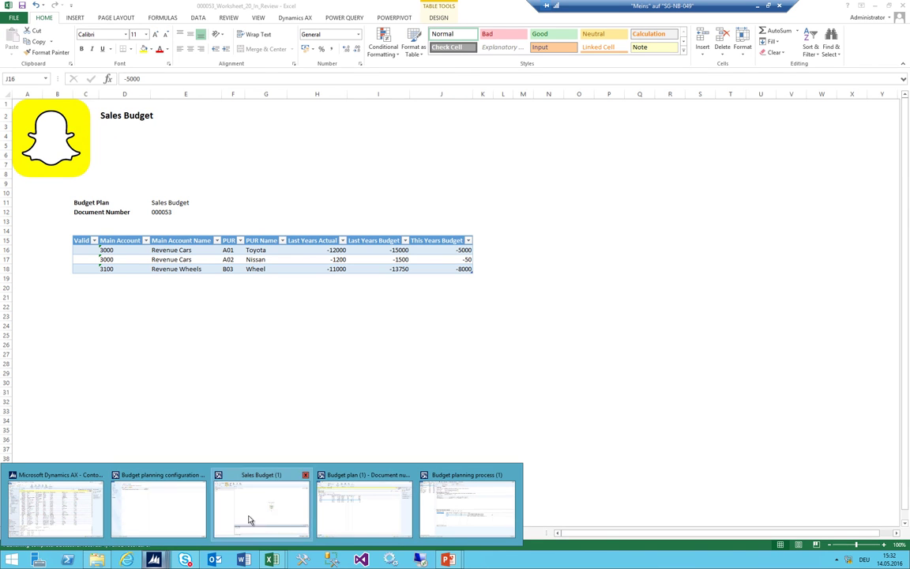
left_click(354, 470)
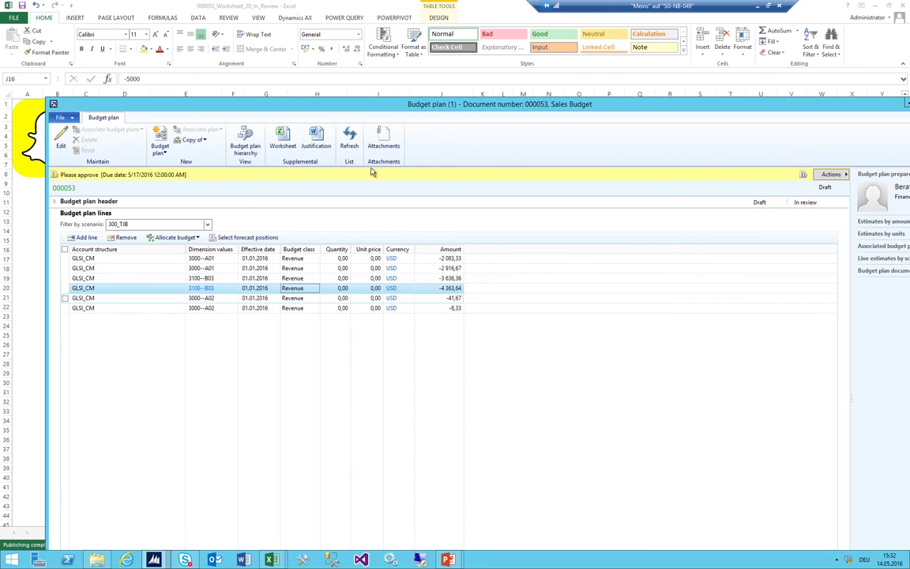
left_click_drag(356, 100, 458, 302)
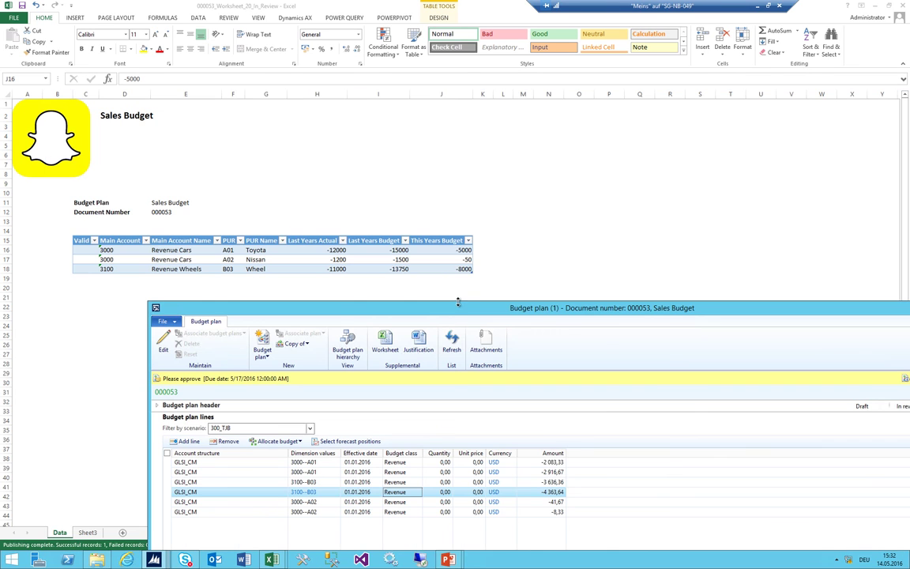
Step: Change Nissan's This Years Budget from -50 to -50000 and publish to Dynamics AX
left_click(467, 262)
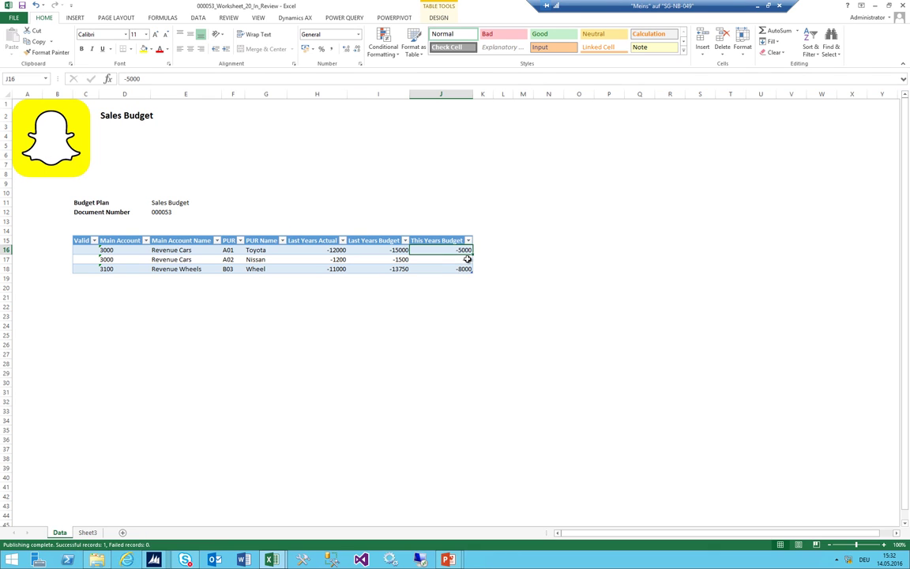
double_click(466, 259)
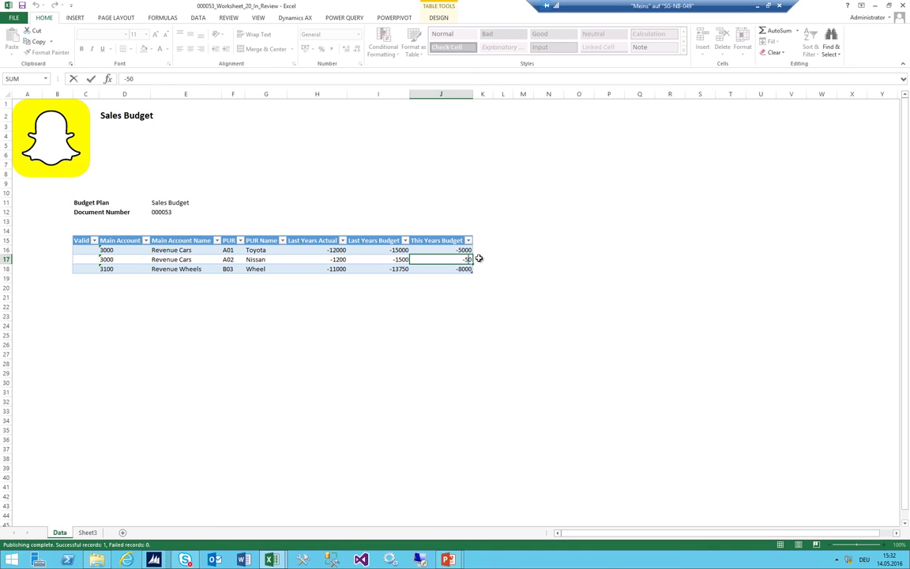
type("000")
key("ctrl+Return")
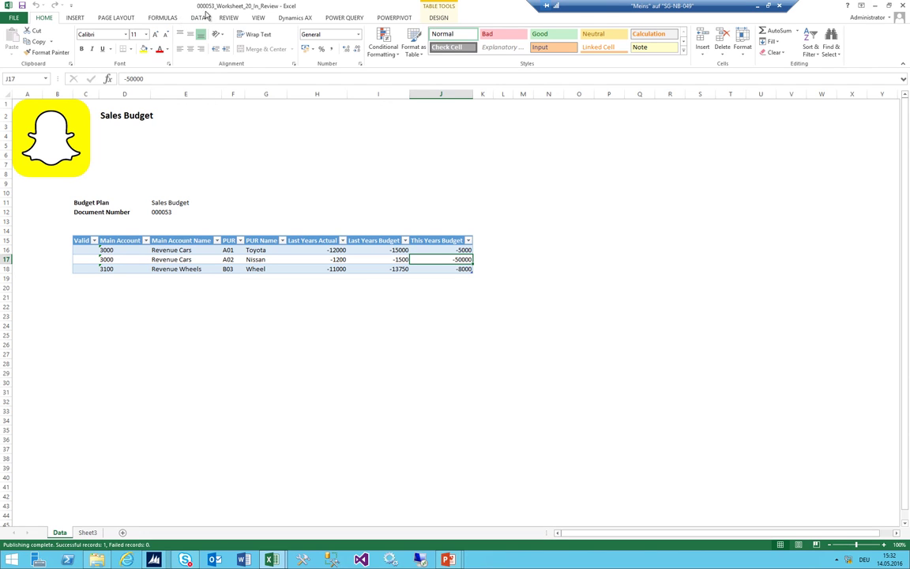
left_click(306, 19)
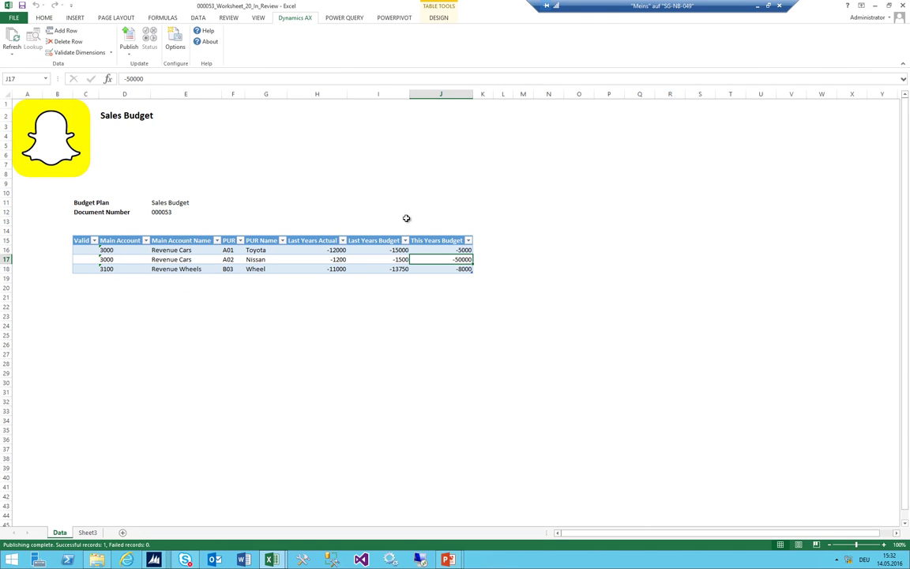
left_click(128, 39)
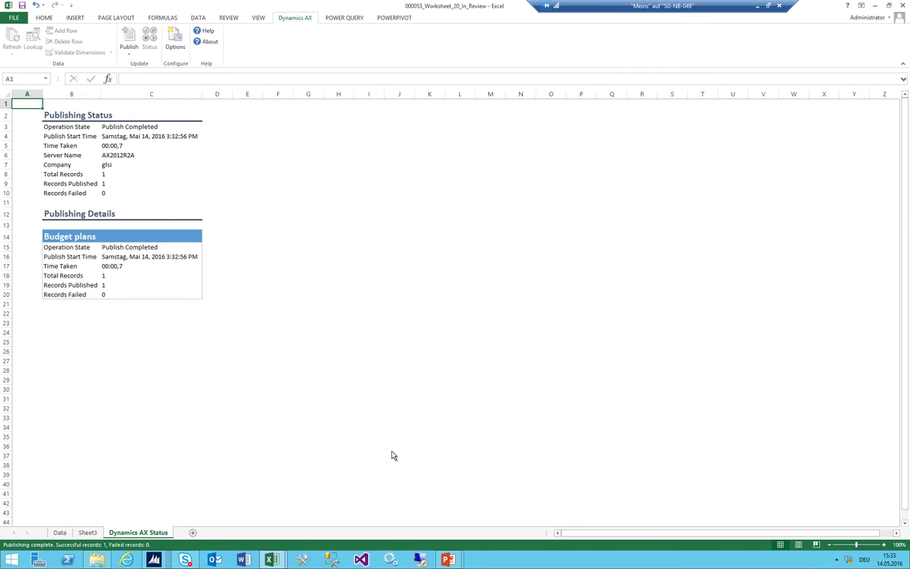
Step: Bring the budget plan 000053 window forward and enlarge it to full screen
key("alt+Tab")
key("alt+Tab")
key("alt+Tab")
key("alt+Tab")
key("Tab")
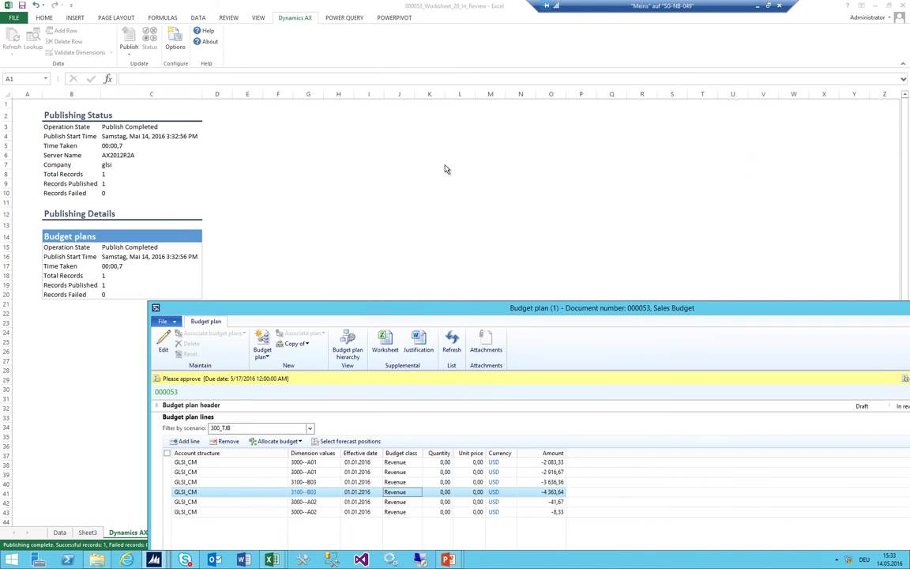
left_click_drag(492, 301, 386, 79)
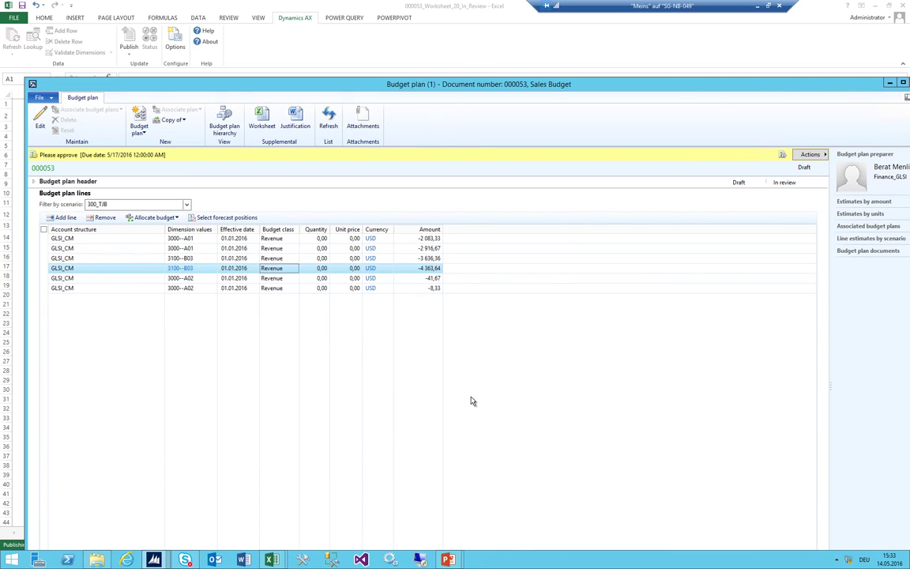
Step: Approve plan 000053 with the comment "That's ok" and return to All budget plans
left_click(808, 156)
left_click(855, 156)
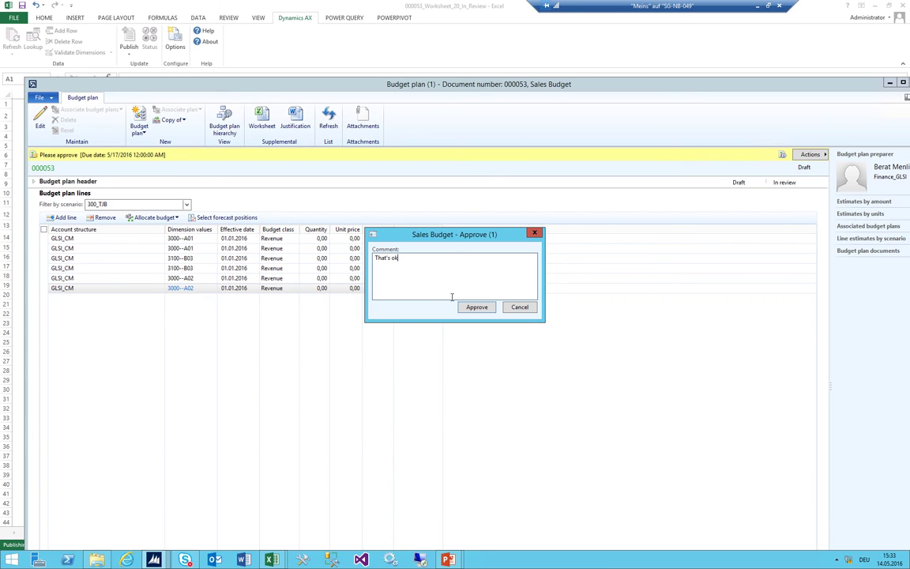
left_click(476, 308)
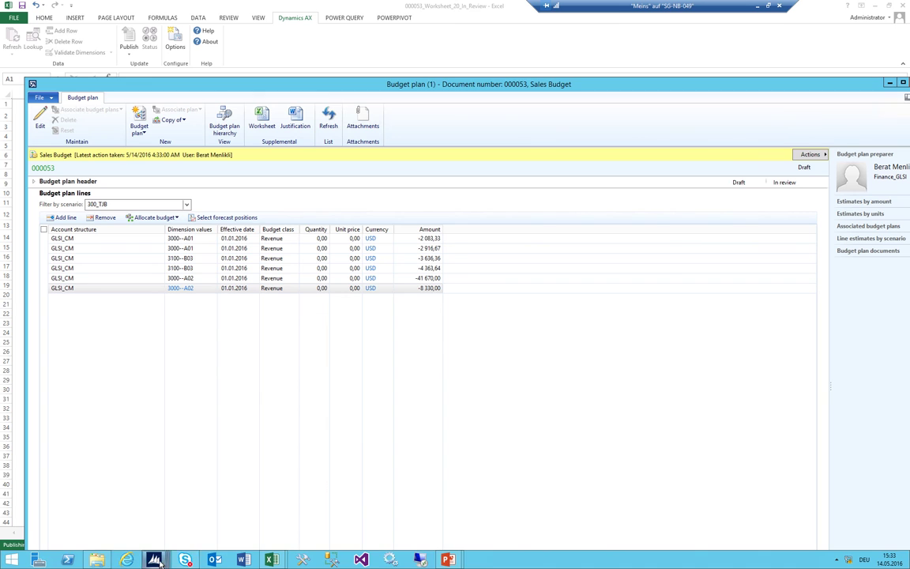
mouse_move(153, 559)
left_click(54, 502)
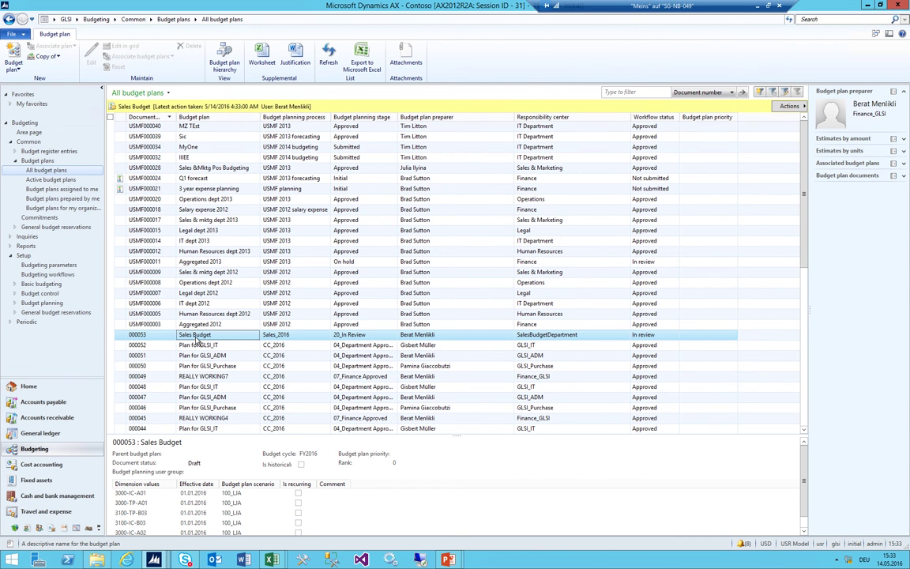
Step: Pass through the budget planning process and Budgeting area page back to plan 000053's form
mouse_move(153, 559)
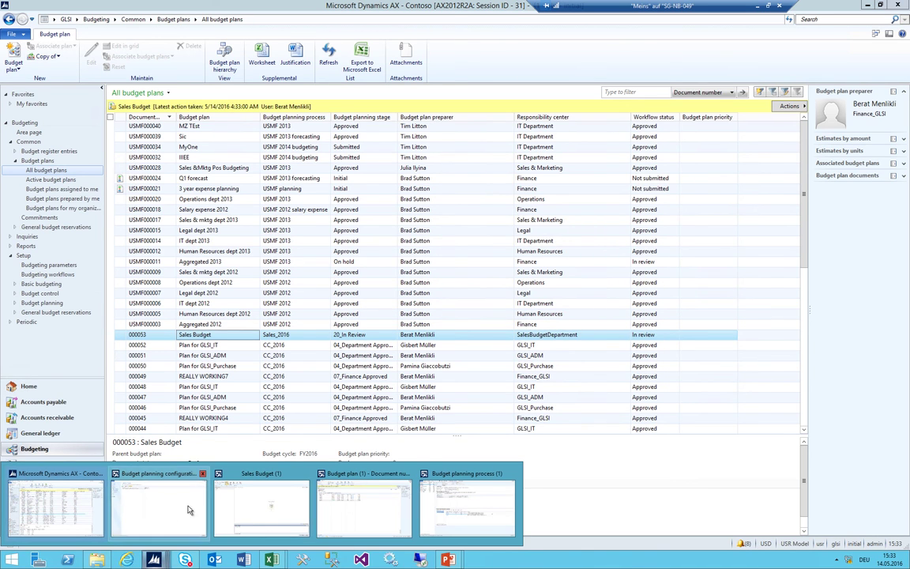
left_click(512, 483)
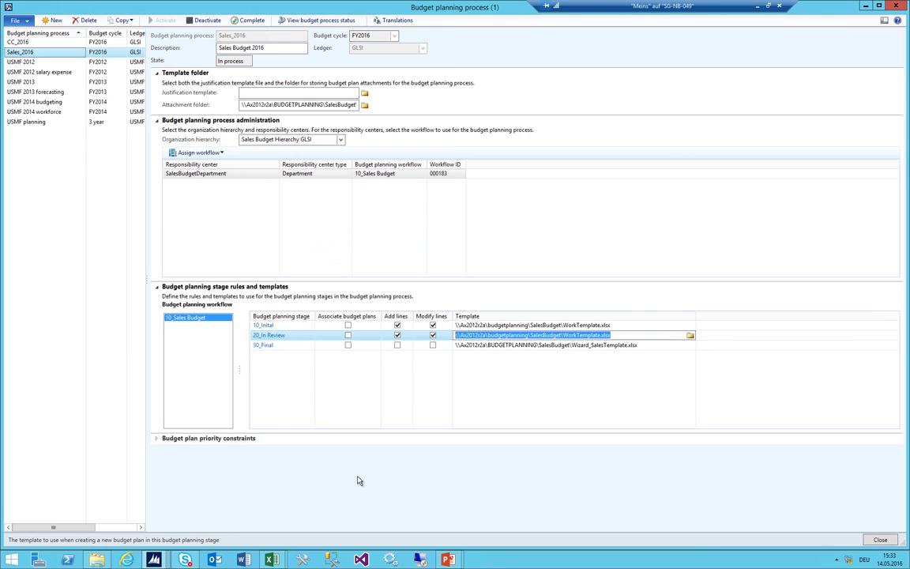
mouse_move(153, 559)
left_click(39, 494)
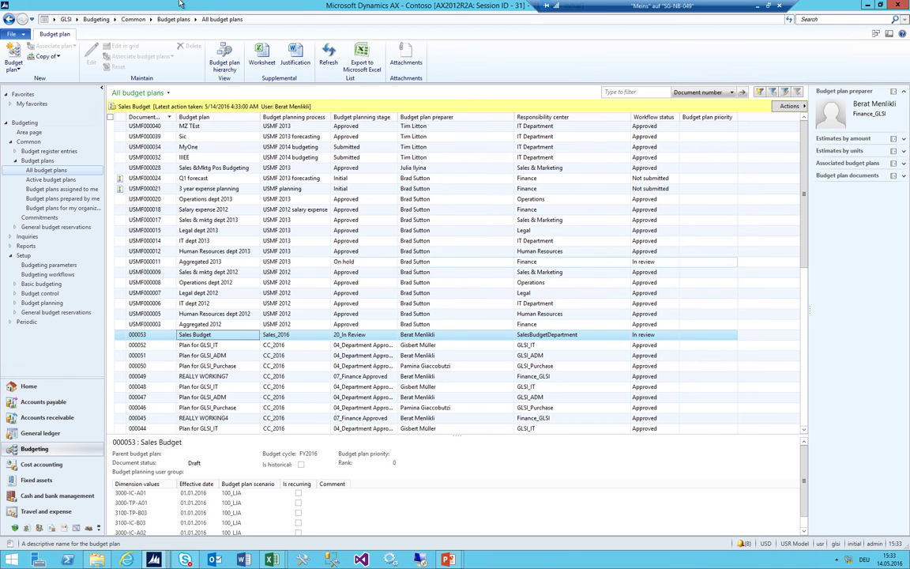
left_click(95, 19)
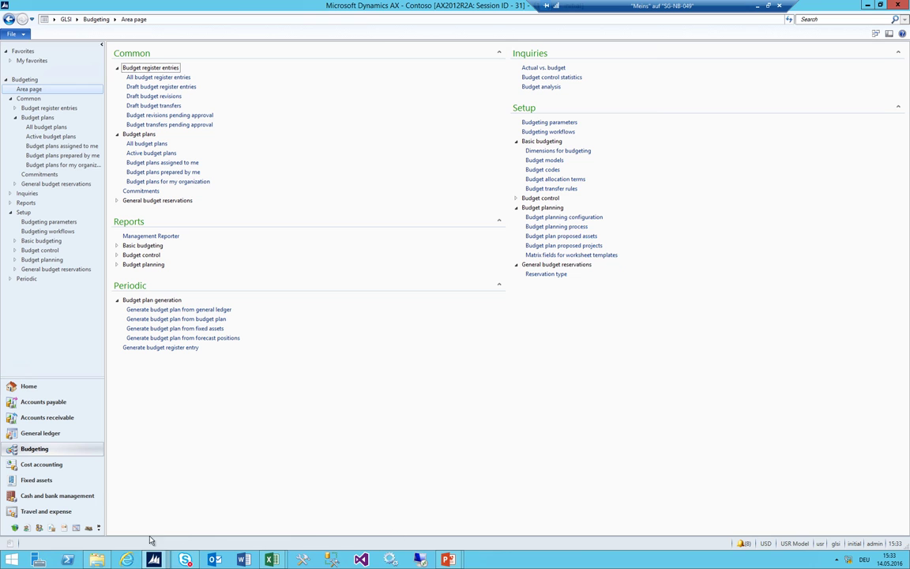
mouse_move(146, 566)
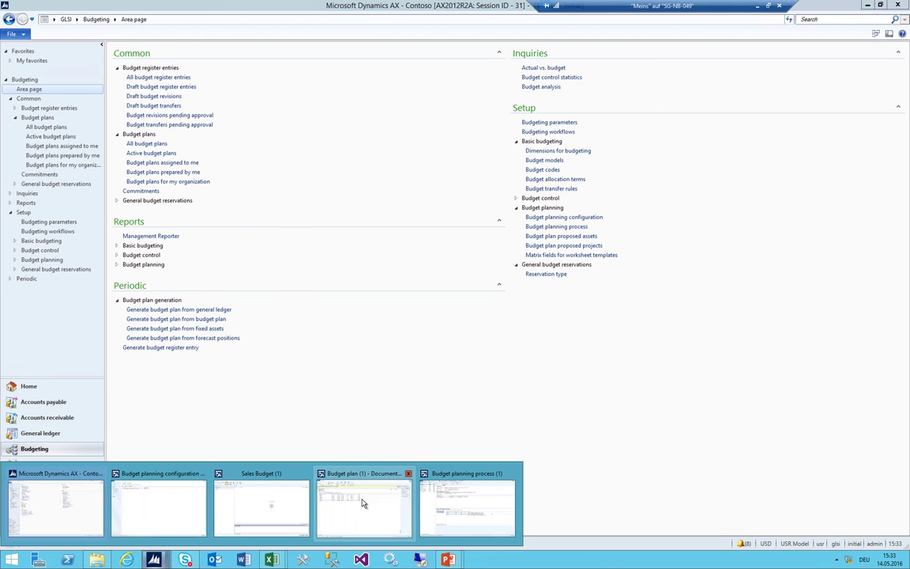
left_click(381, 506)
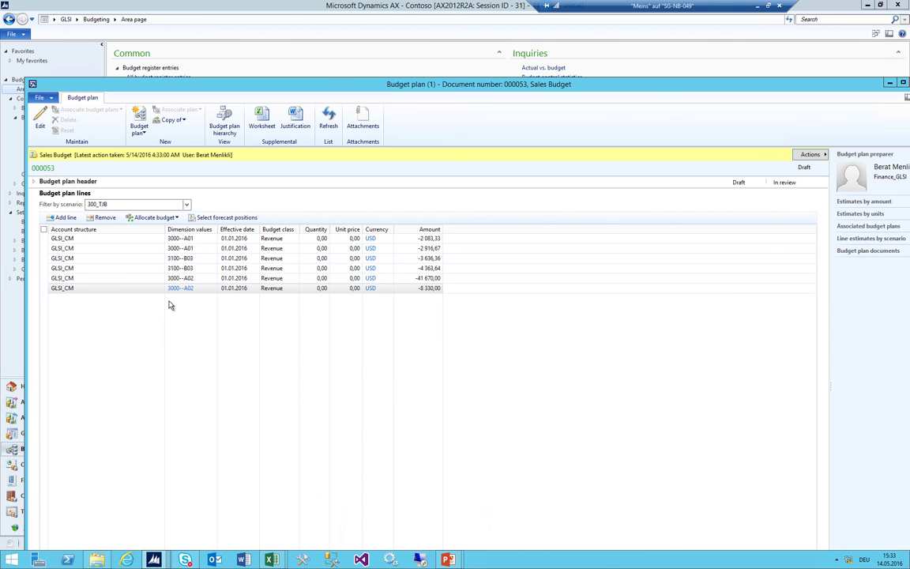
Step: Filter plan 000053's lines by scenario 400_FIN, then 300_TJB, and return to Budgeting
left_click(186, 204)
left_click(99, 237)
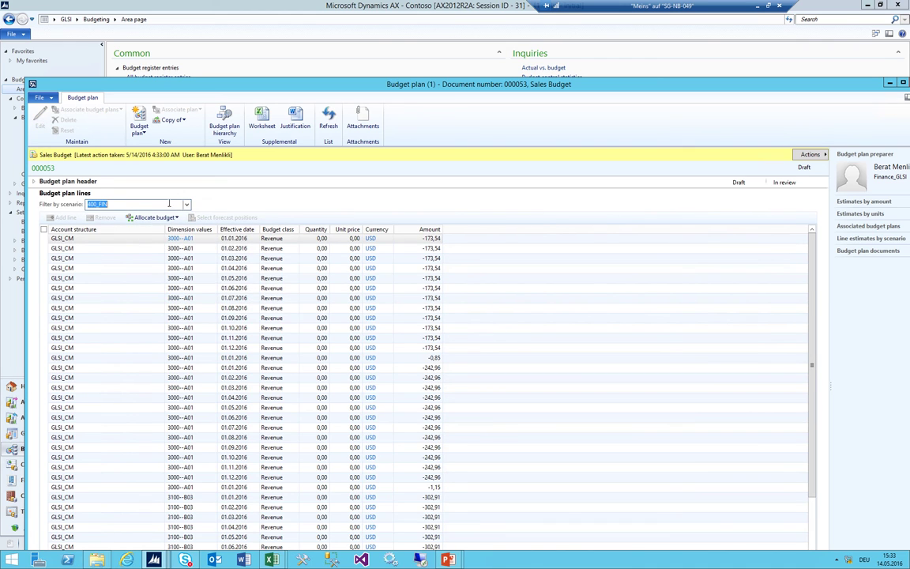
left_click(186, 204)
left_click(114, 227)
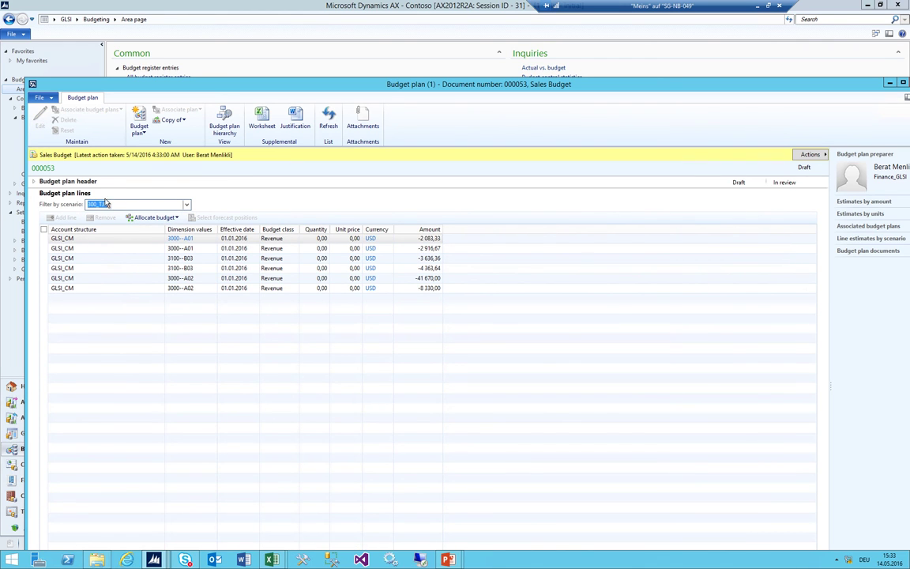
left_click(187, 205)
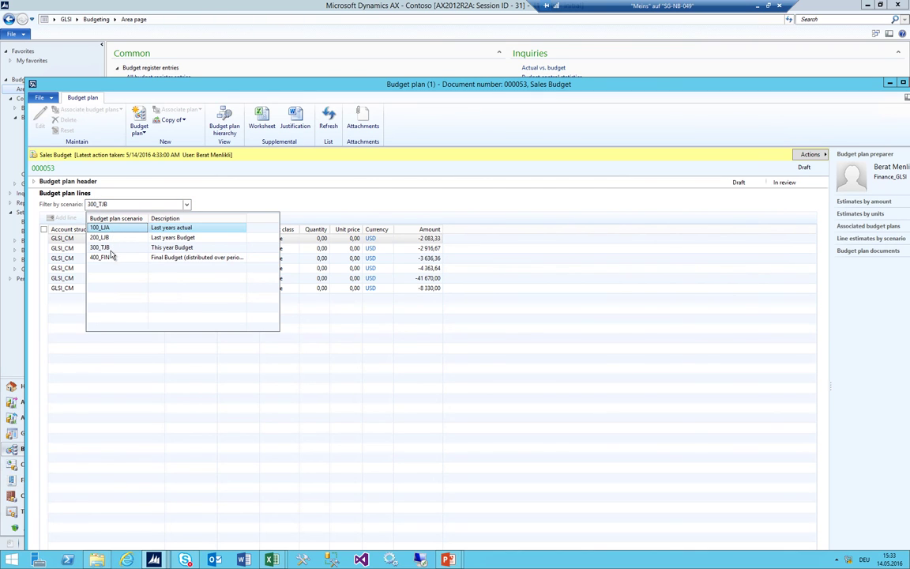
left_click(134, 5)
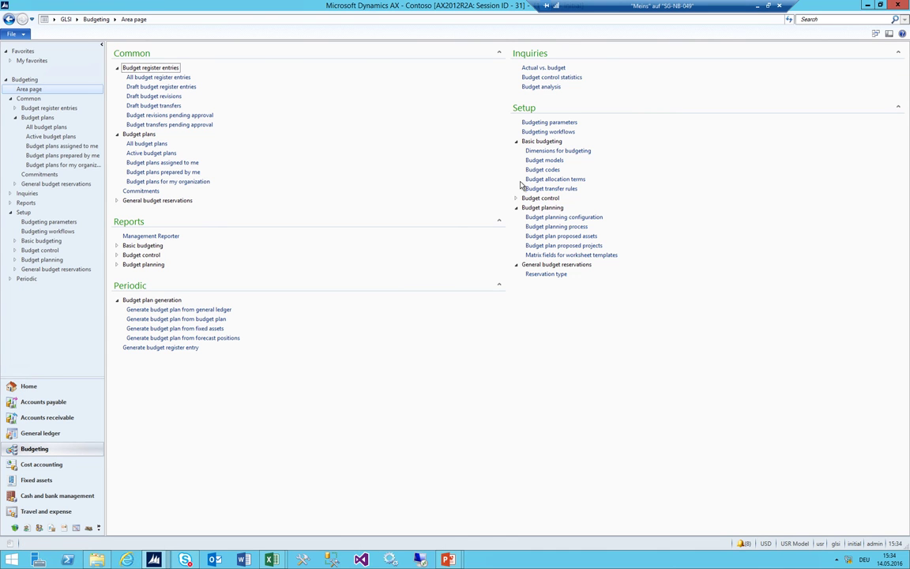
Step: Open Budgeting workflows and start editing the 000183 Sales Budget workflow
left_click(551, 133)
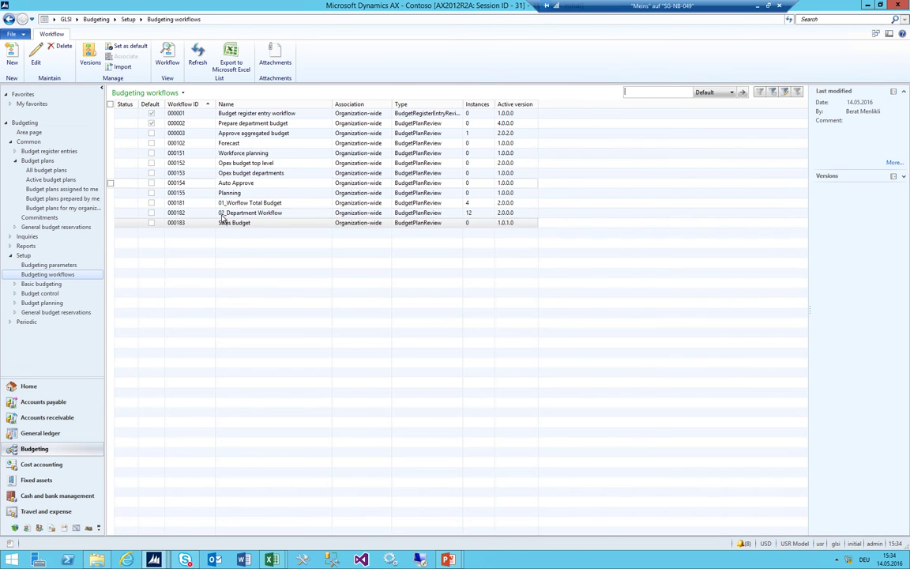
left_click(35, 61)
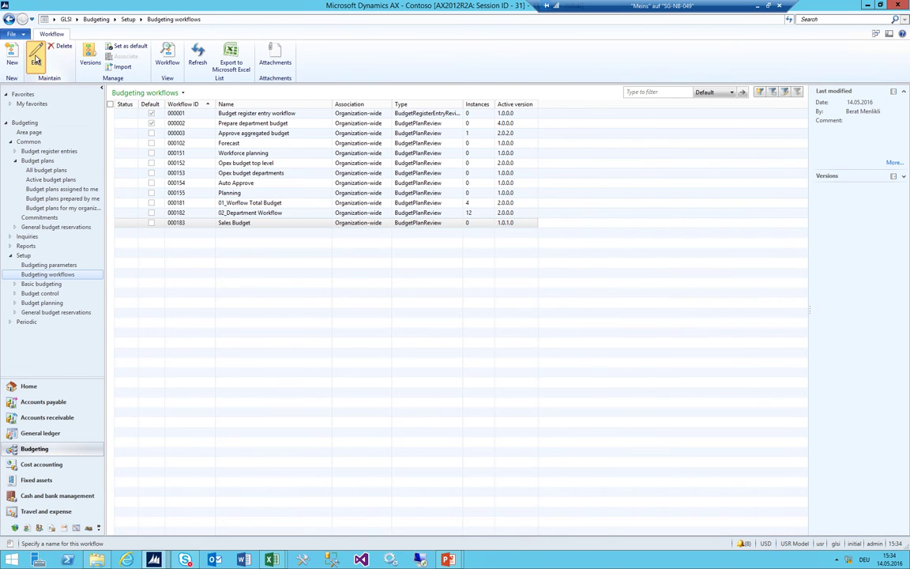
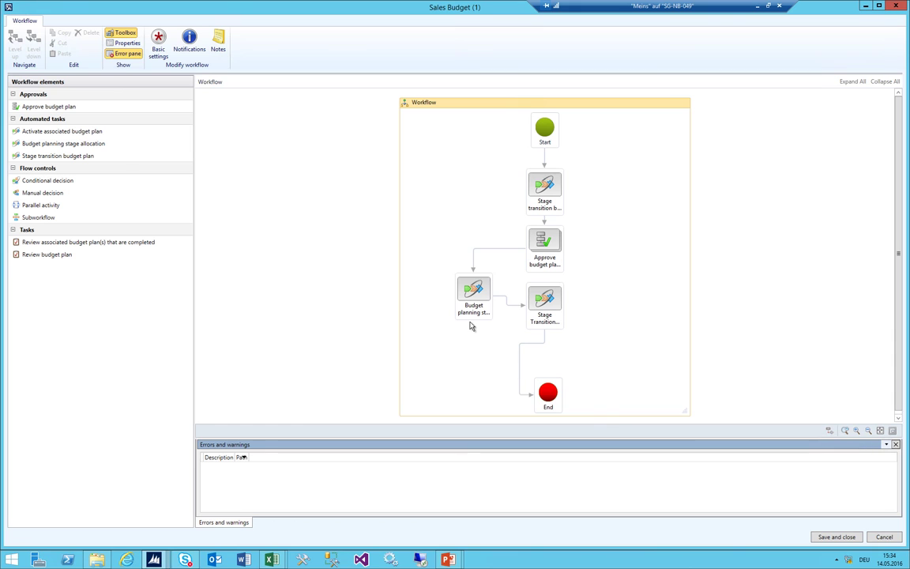
Step: Bring budget plan 000053 forward and filter its lines to the 400_FIN scenario
mouse_move(153, 559)
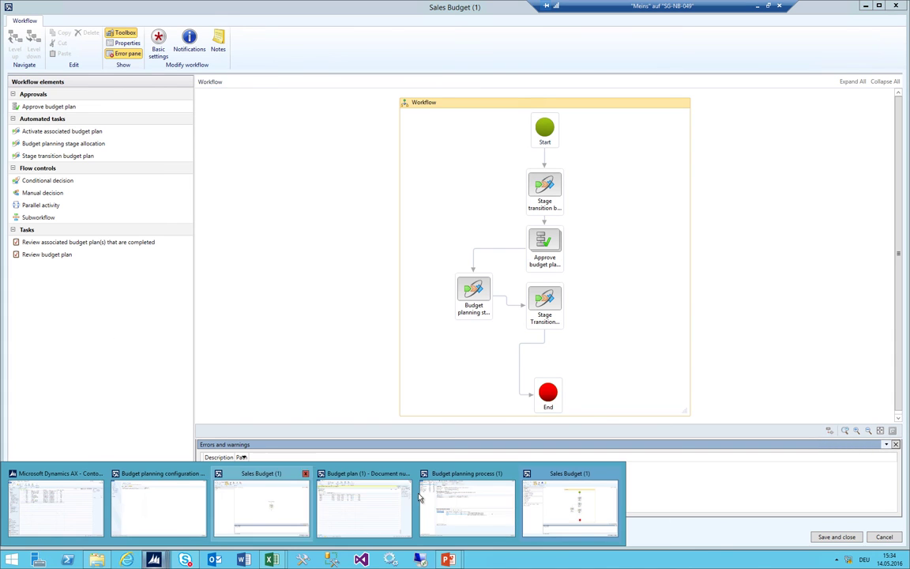
left_click(386, 515)
left_click(131, 204)
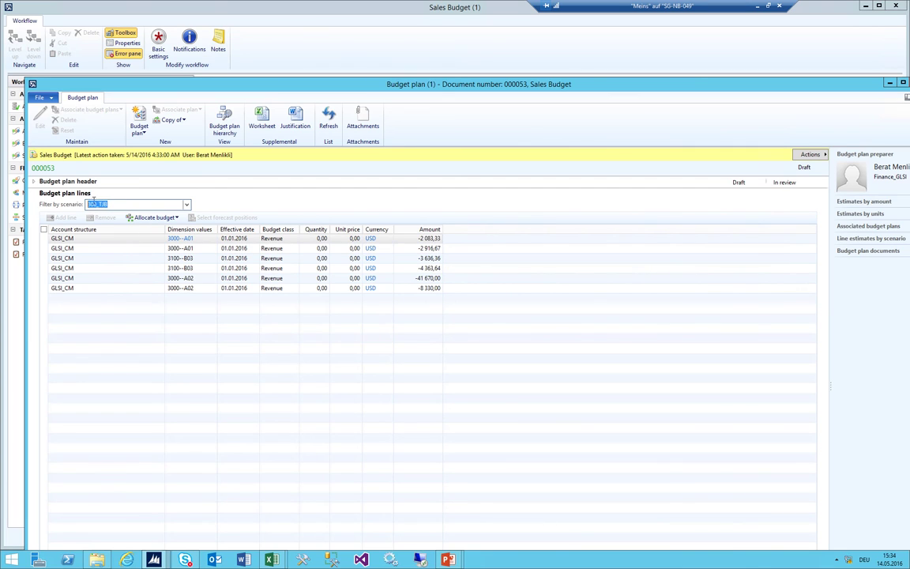
left_click(186, 204)
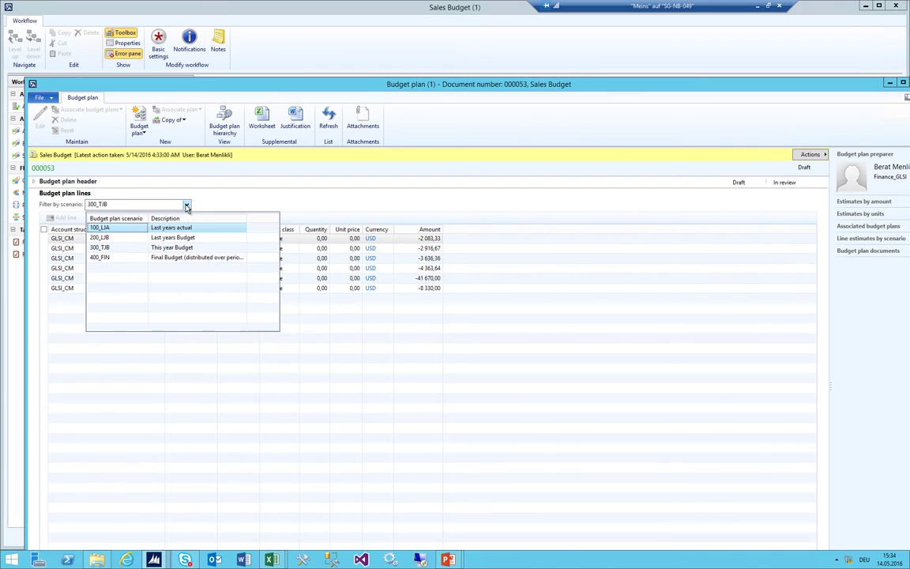
left_click(102, 258)
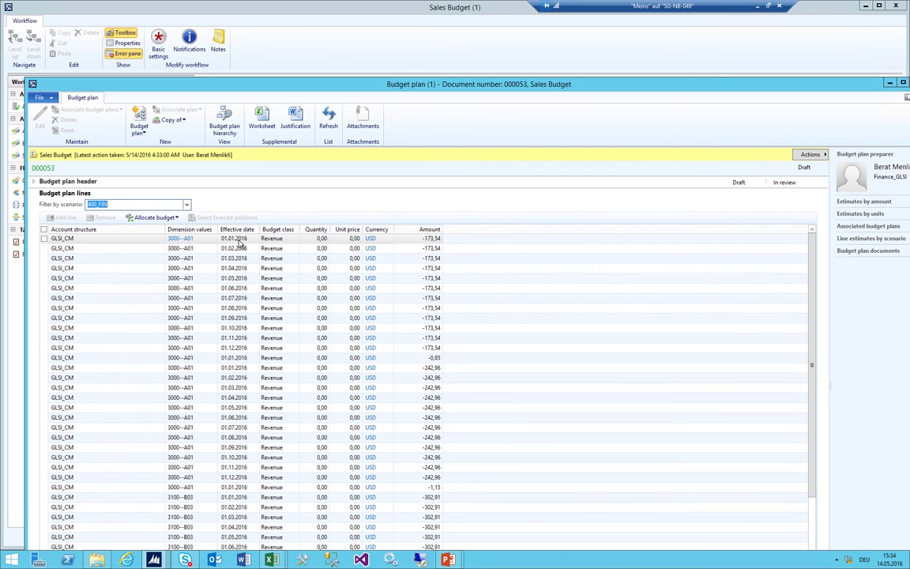
Step: Browse the monthly 400_FIN budget lines and view dimension details of a 3000--A01 line
key("Down")
key("Down")
key("Down")
key("Down")
key("Down")
key("Down")
key("Down")
key("Down")
key("Down")
key("Down")
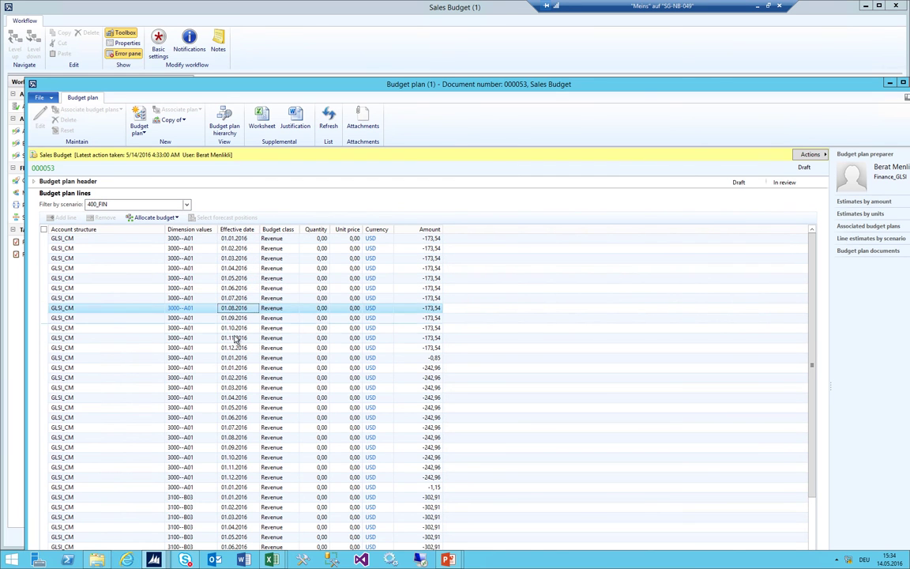
key("Down")
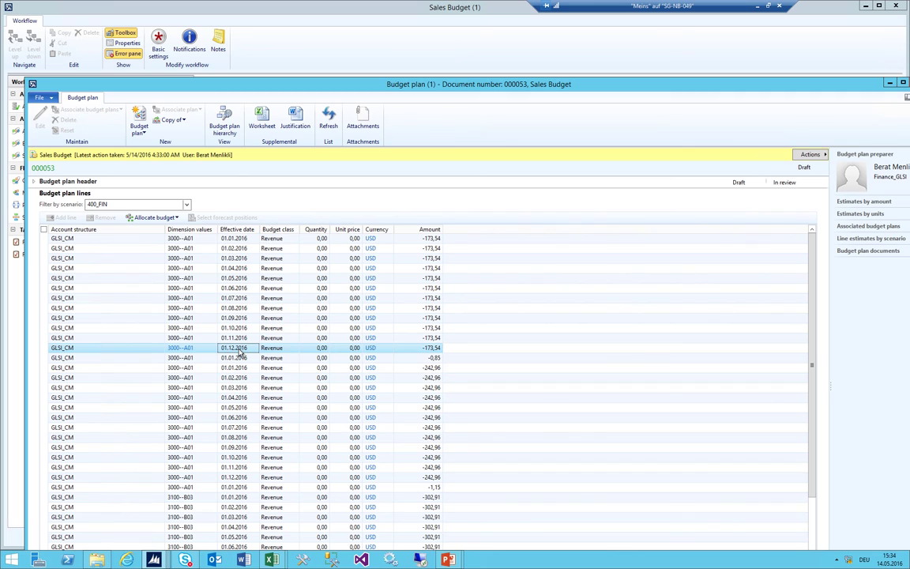
key("Down")
key("Down")
key("Down")
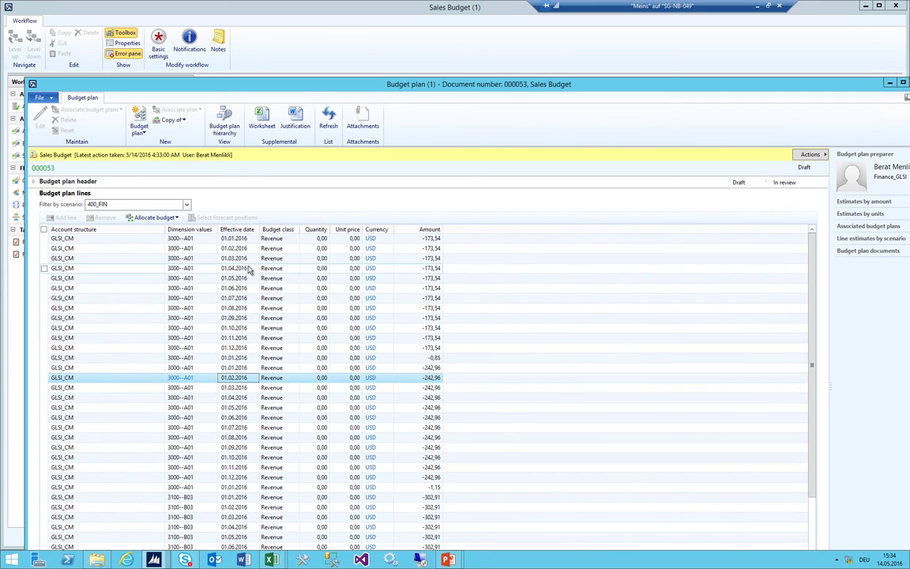
left_click(273, 328)
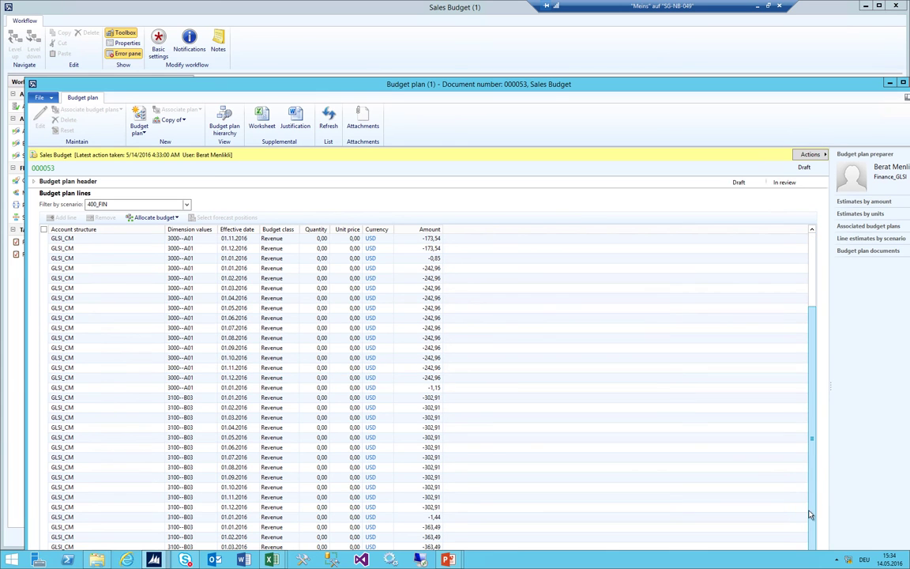
scroll(810, 482, "down", 3)
left_click(208, 328)
scroll(207, 329, "up", 3)
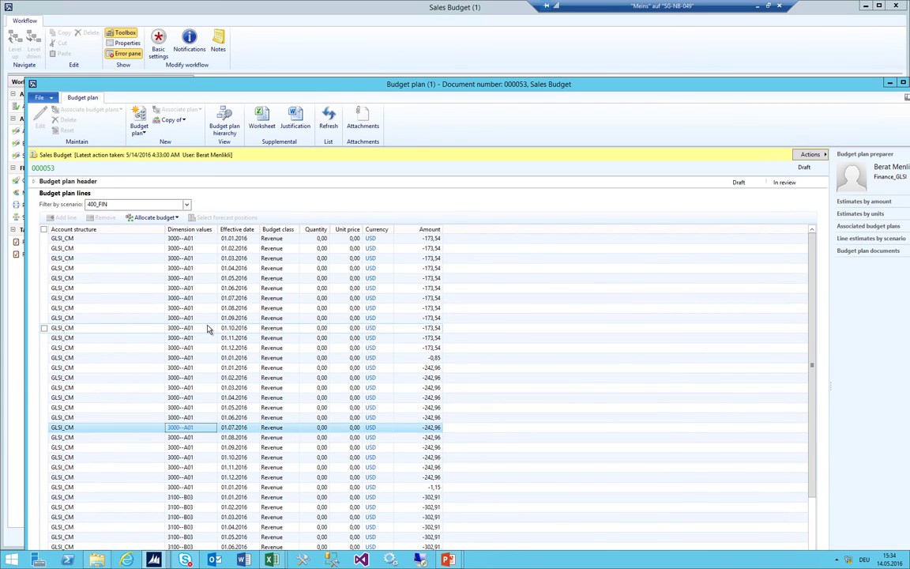
key("alt+Tab")
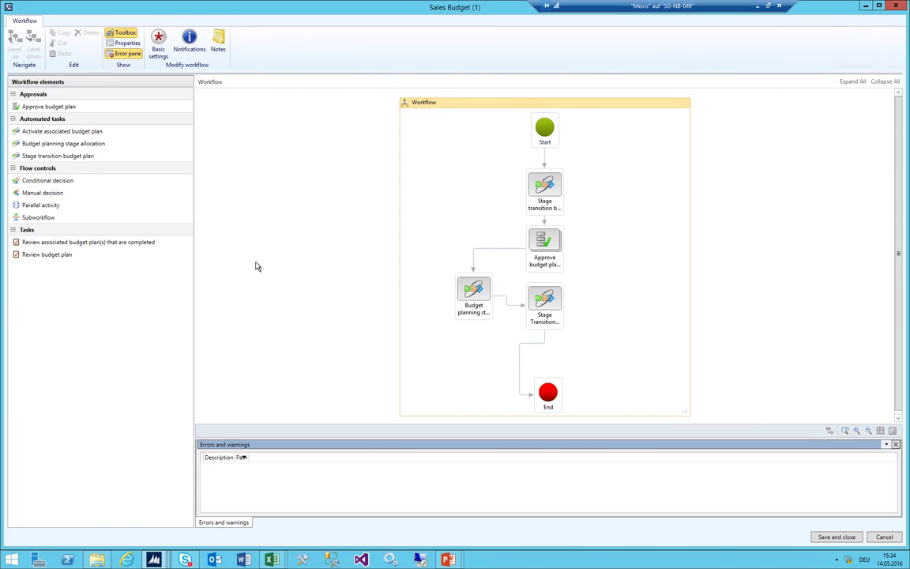
key("alt+Tab")
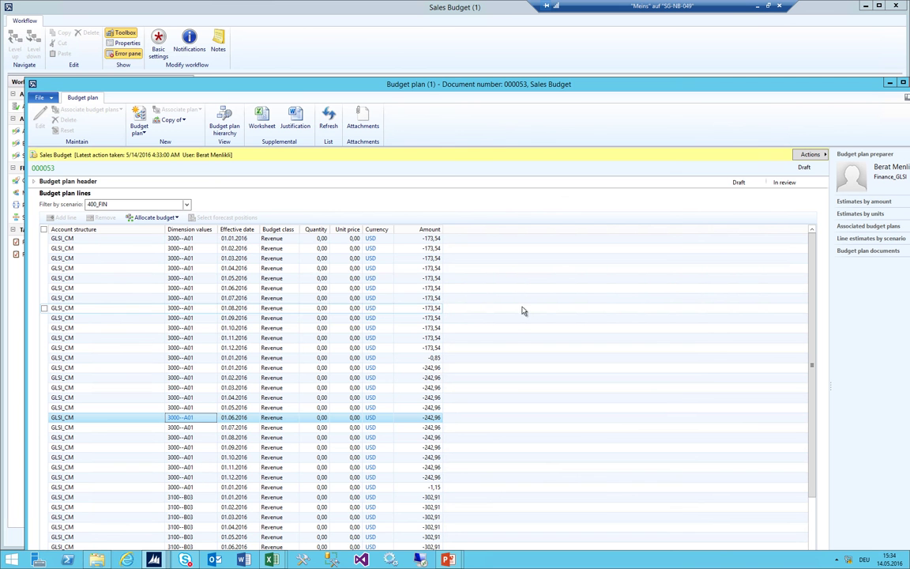
Step: Maximize budget plan 000053, switch to the plan list and back to details, selecting the first line
double_click(281, 89)
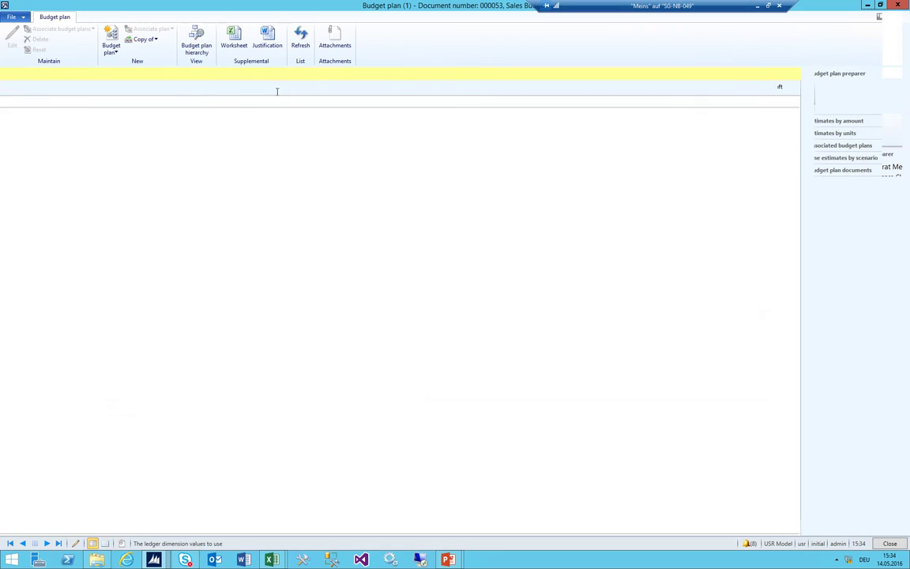
left_click(105, 545)
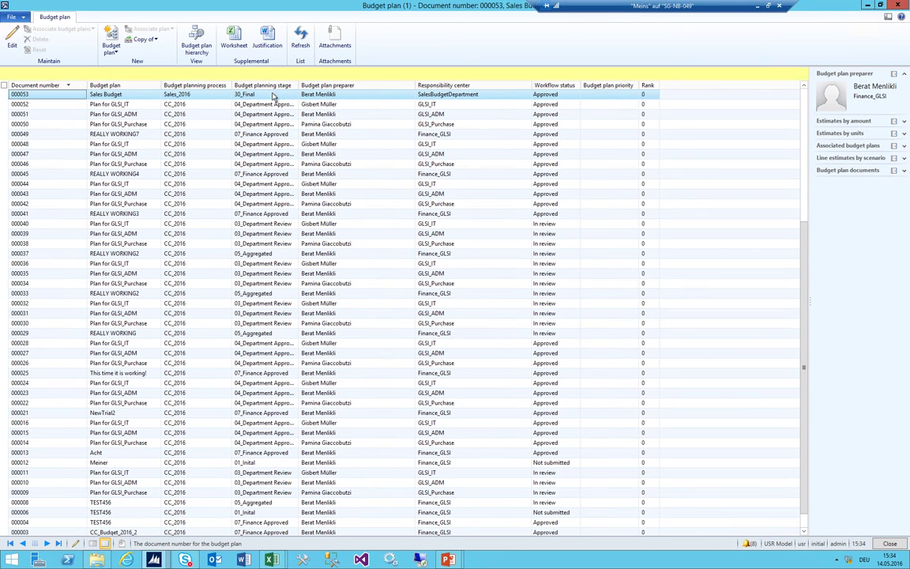
left_click(93, 545)
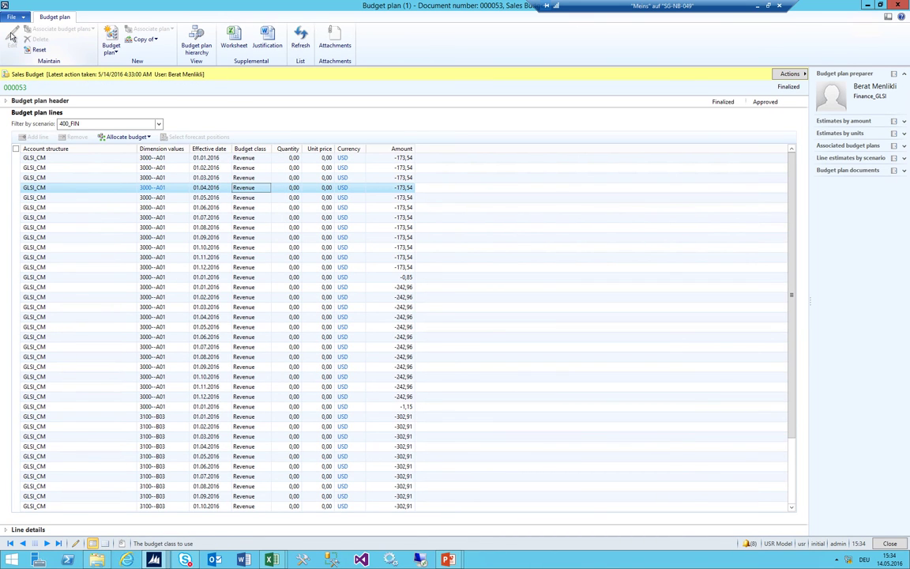
left_click(147, 157)
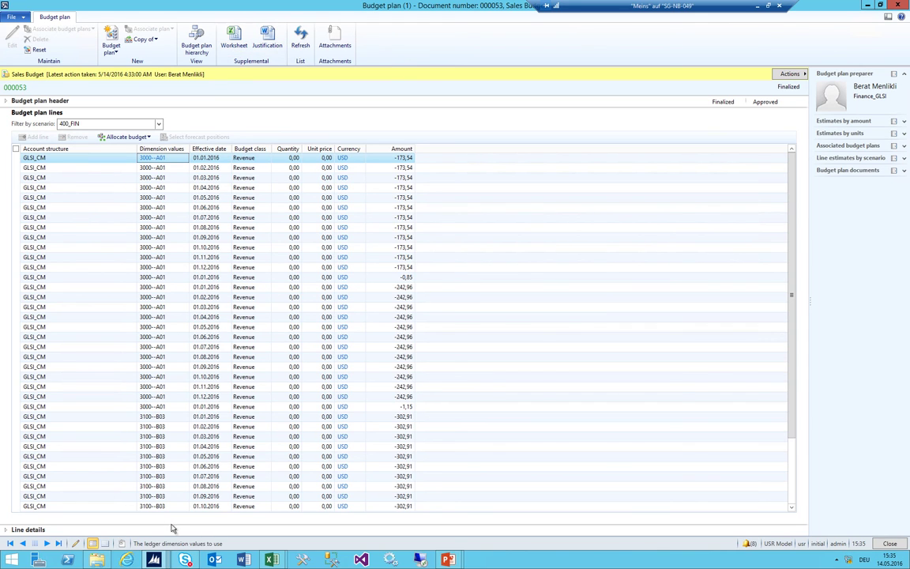
left_click(96, 560)
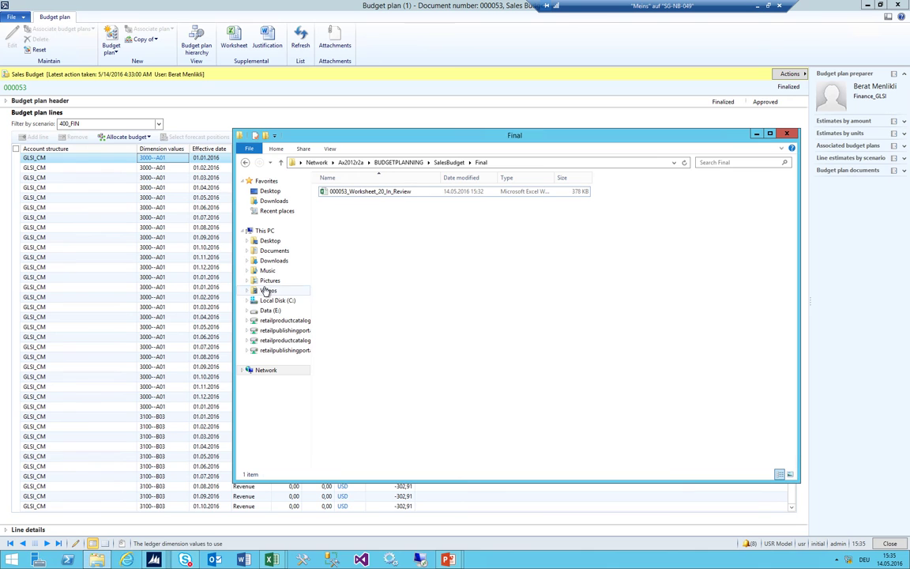
double_click(360, 192)
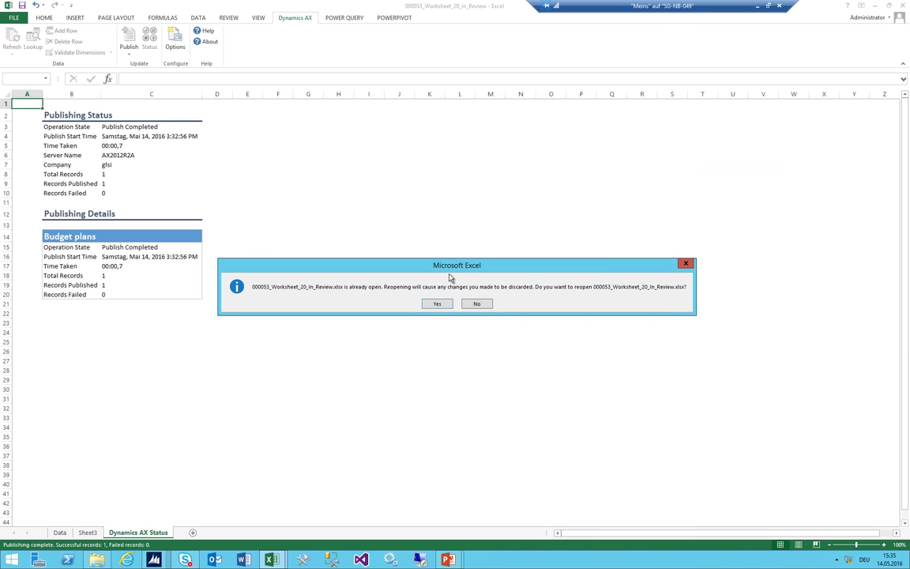
left_click(476, 303)
left_click(67, 532)
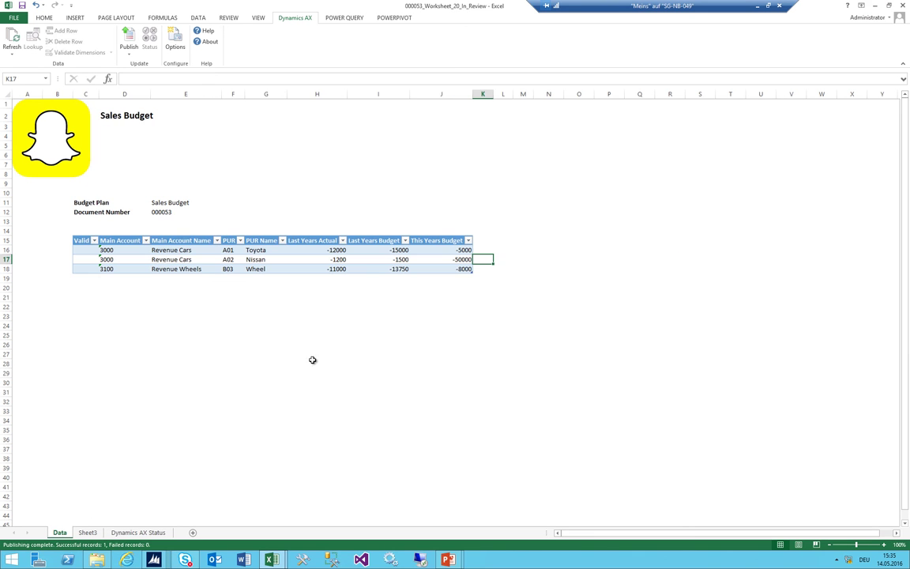
left_click_drag(457, 260, 315, 259)
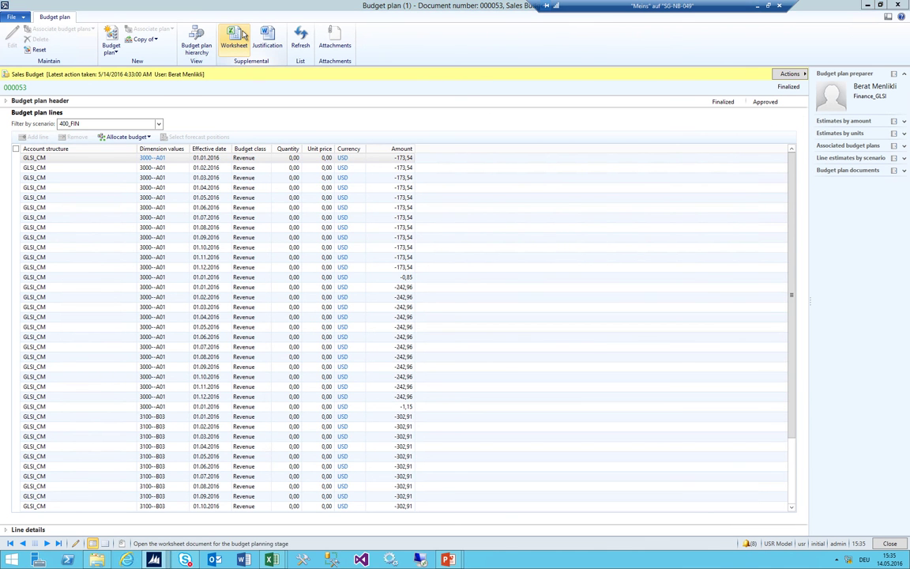
Step: Open plan 000053's Final worksheet in Excel, maximized, and select the totals in J8:J10
left_click(244, 35)
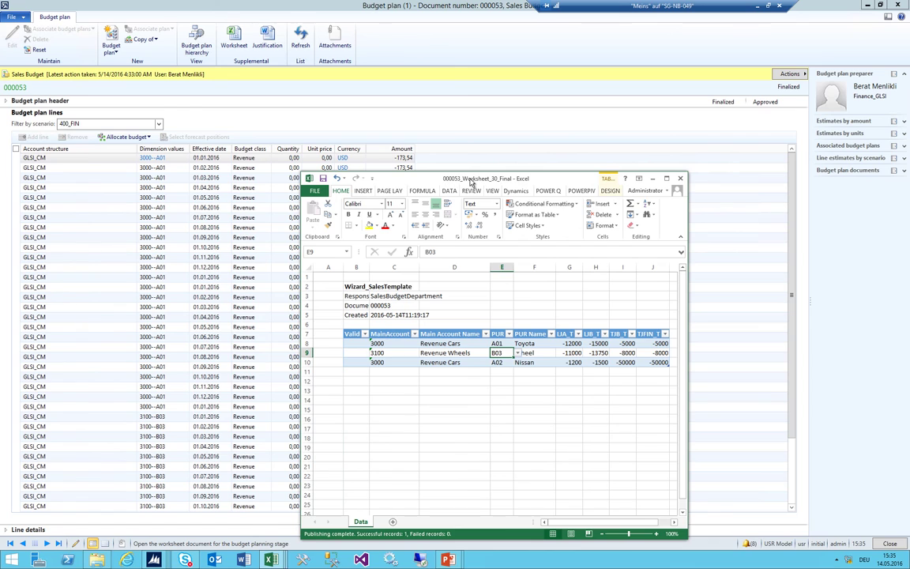
double_click(472, 183)
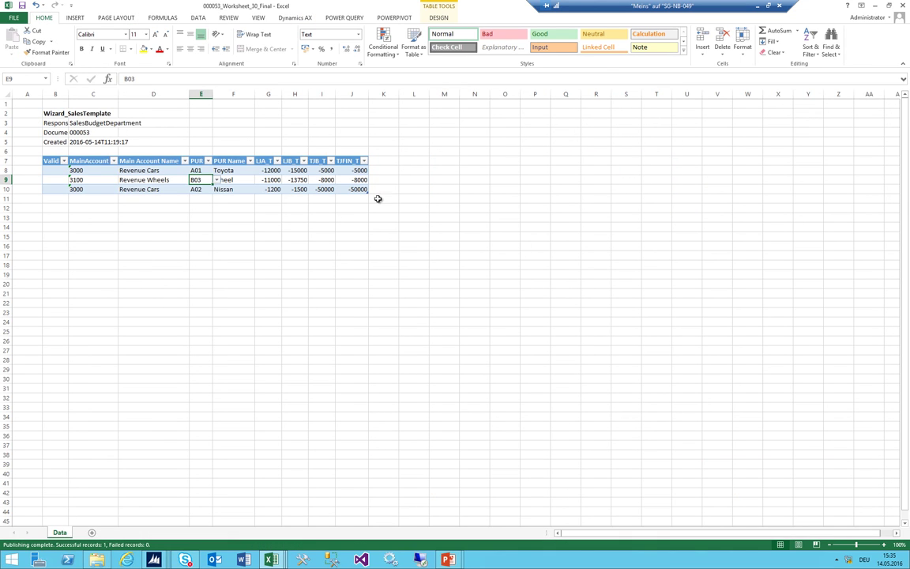
left_click_drag(357, 171, 359, 190)
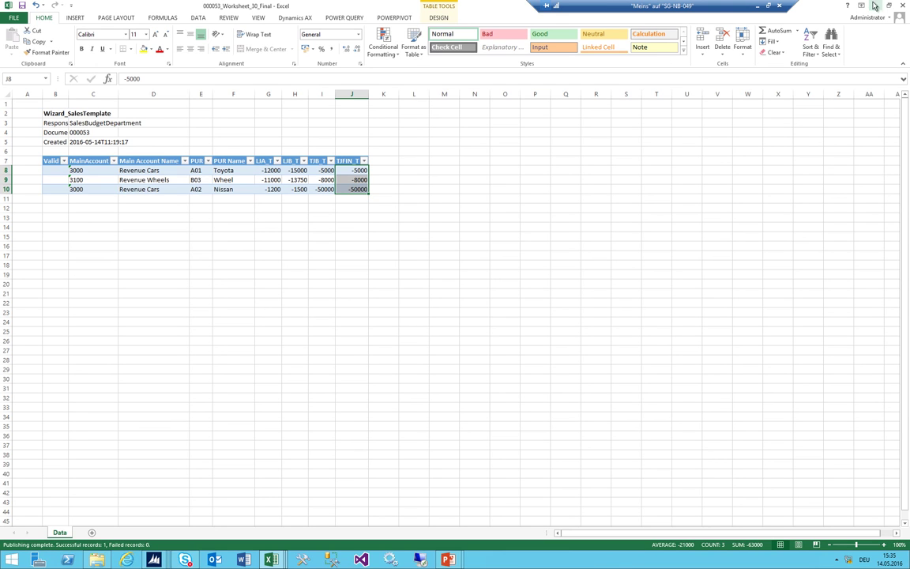
Step: Close the Final worksheet and Book1 in Excel without saving either
key("Right")
key("alt+F4")
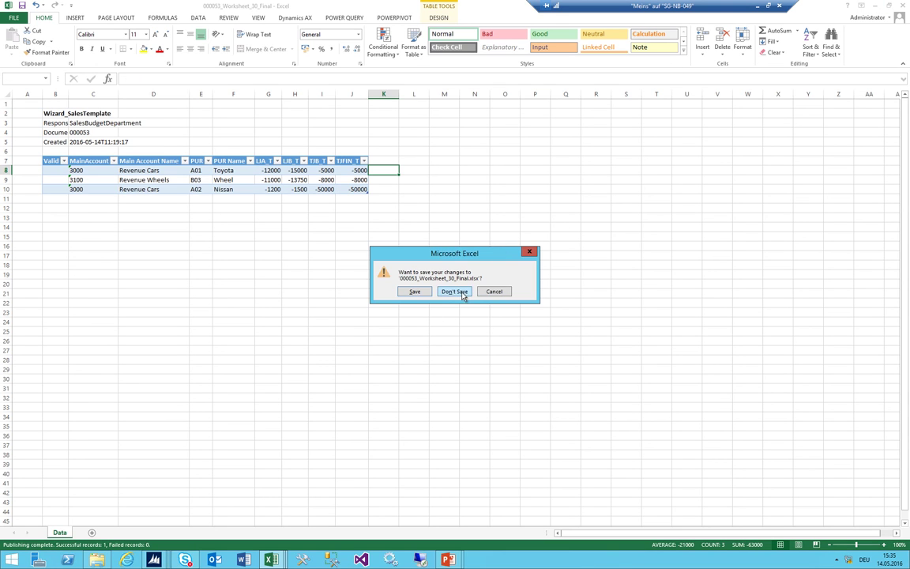
left_click(456, 292)
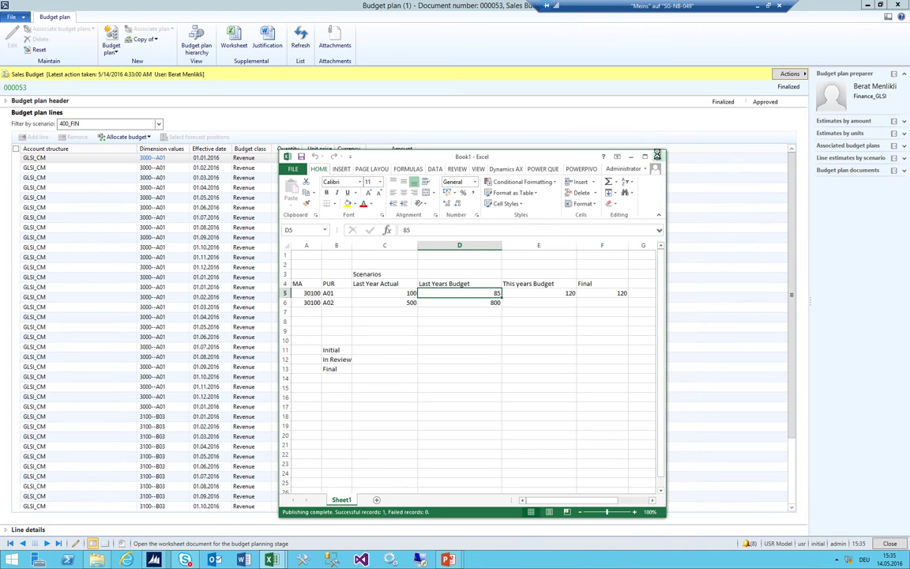
left_click(657, 154)
left_click(455, 294)
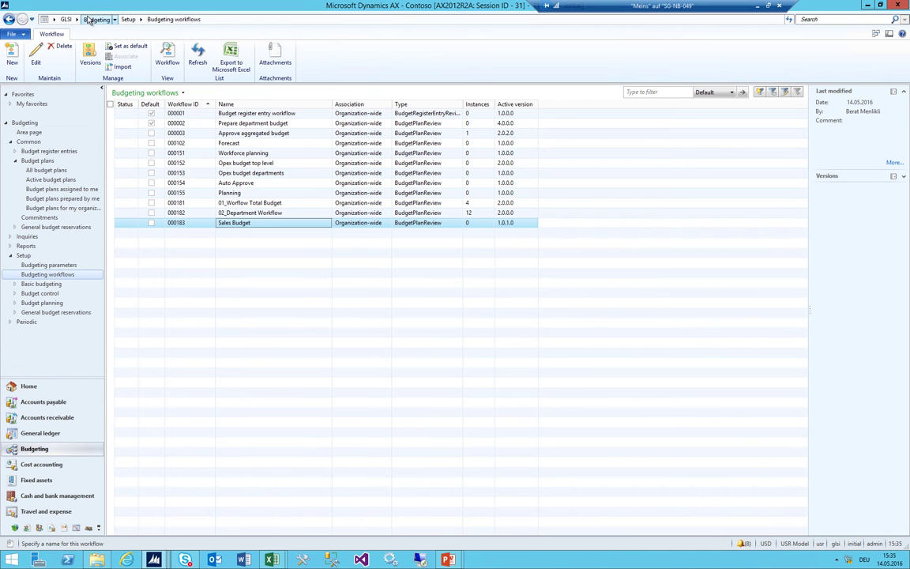
Step: From the Budgeting area page, open Periodic > Generate budget plan from budget plan
left_click(91, 19)
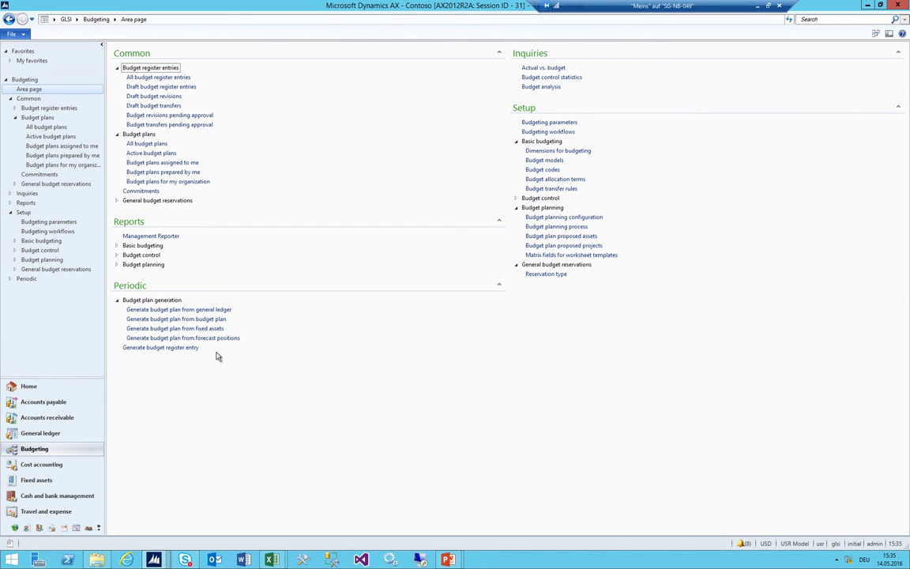
left_click(151, 320)
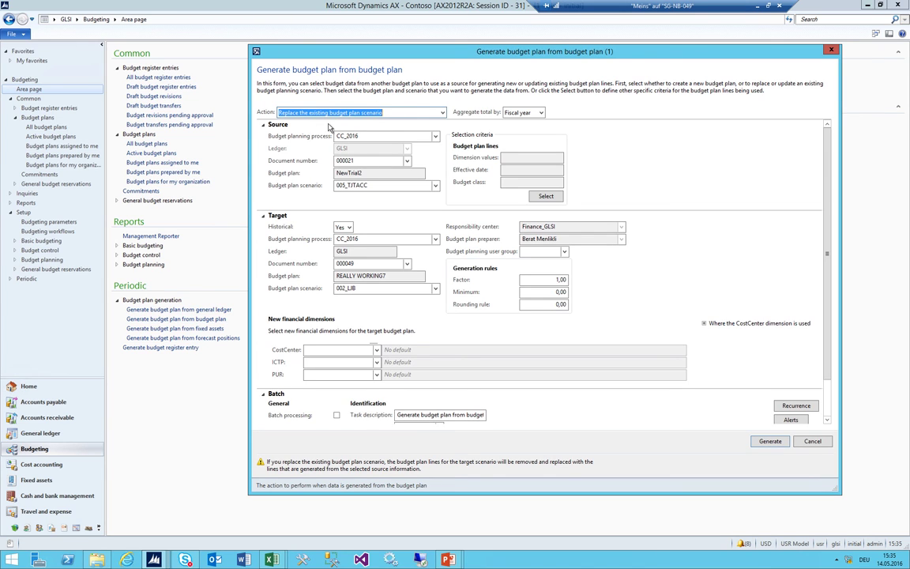
Step: Set the source to Sales_2016, plan 000053, scenario 400_FIN, with target not historical
left_click(436, 136)
left_click(379, 170)
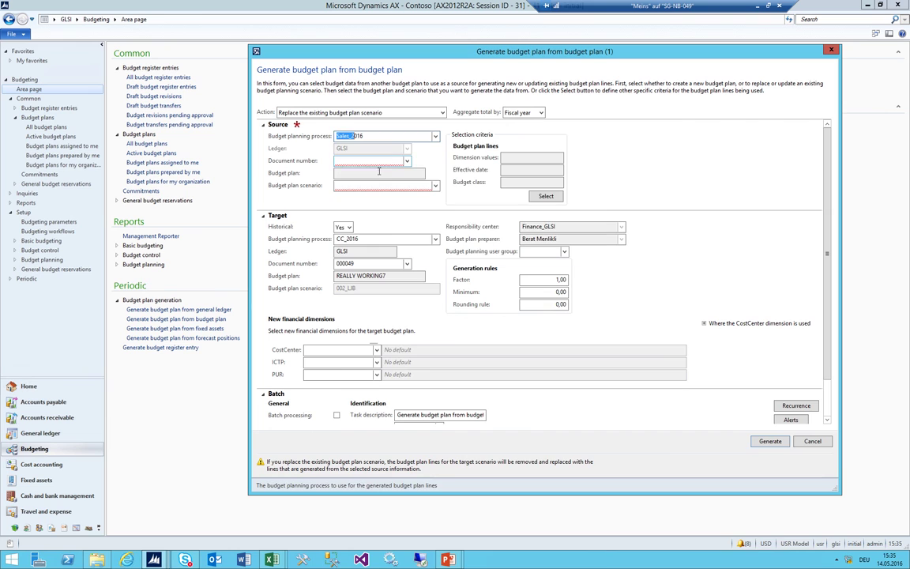
left_click(407, 160)
left_click(351, 183)
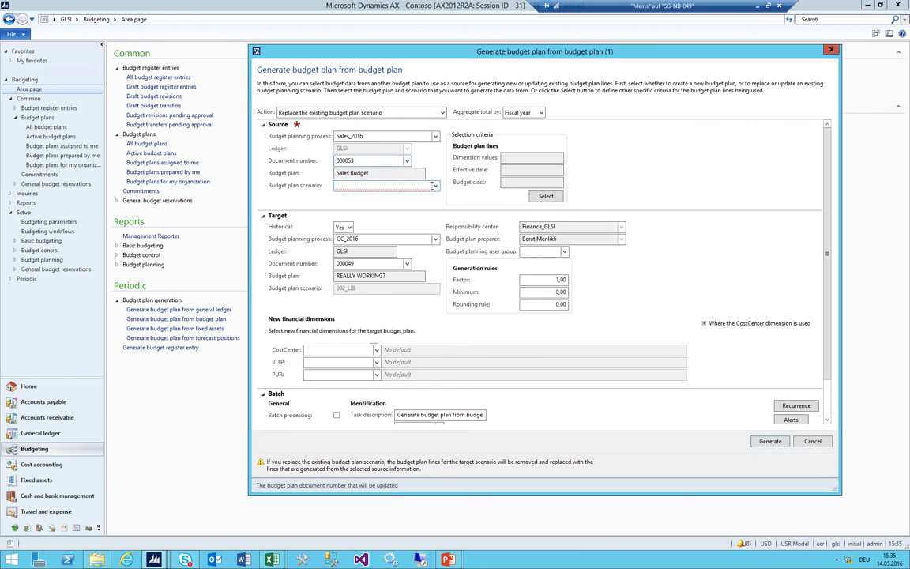
left_click(434, 186)
left_click(349, 238)
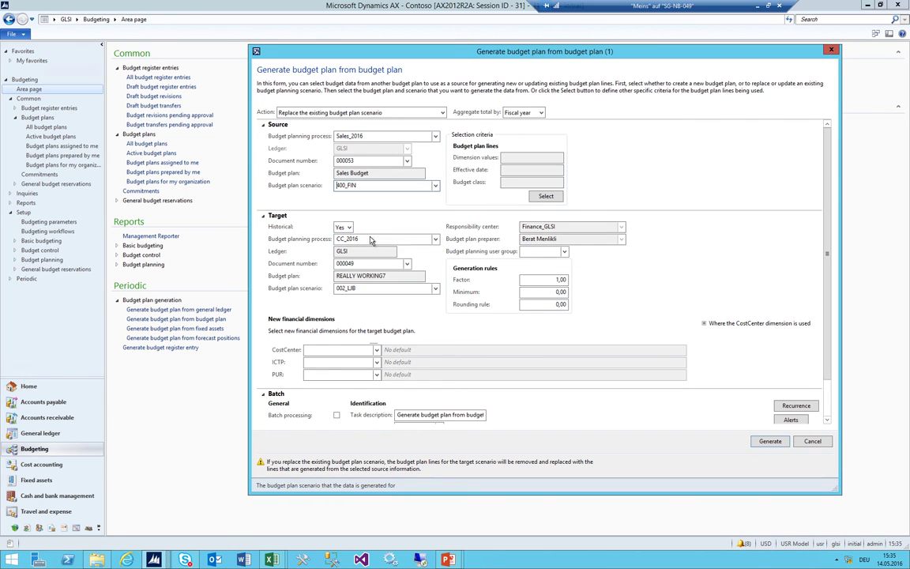
left_click(349, 227)
left_click(341, 238)
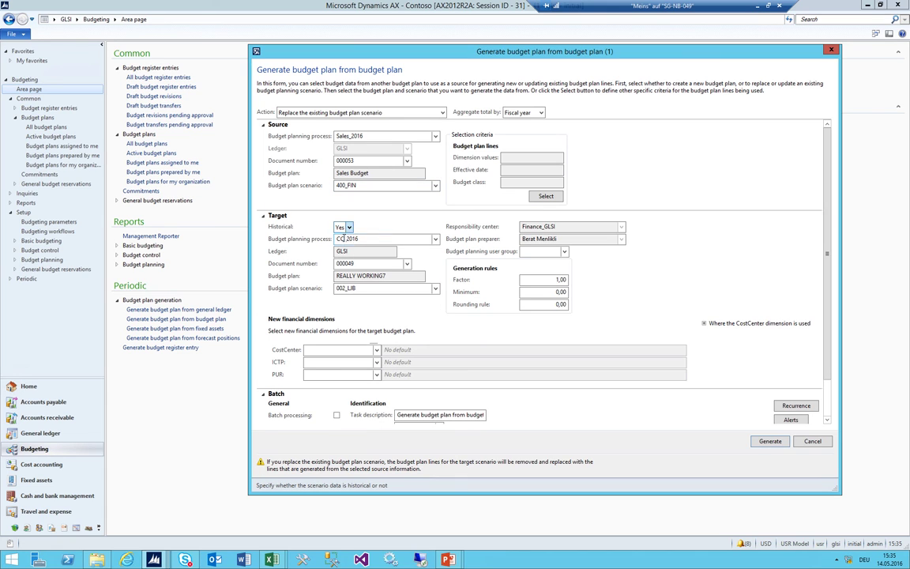
Step: Try target process Sales_2016 and plan 000049, finding no target scenarios available
left_click(374, 289)
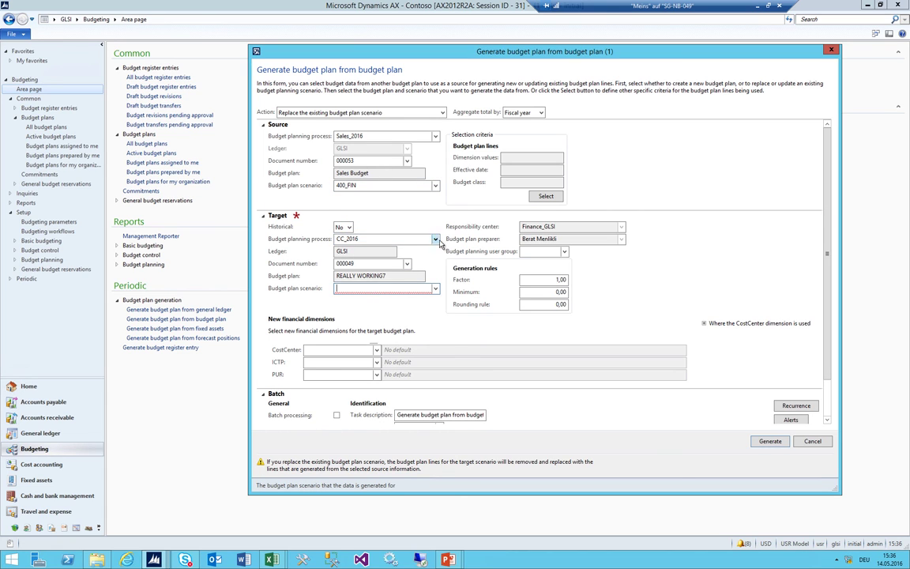
left_click(436, 239)
left_click(349, 272)
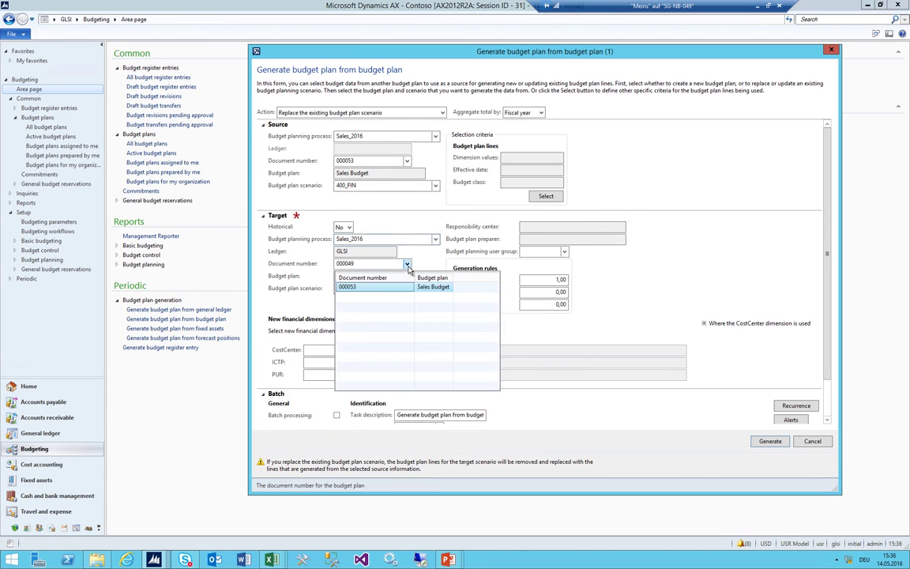
left_click(373, 288)
left_click(423, 306)
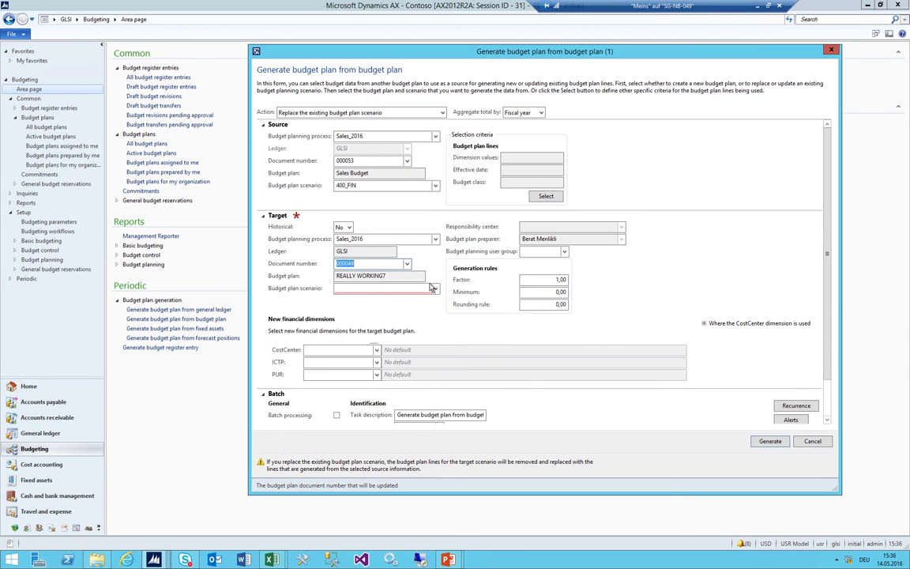
left_click(436, 288)
left_click(393, 274)
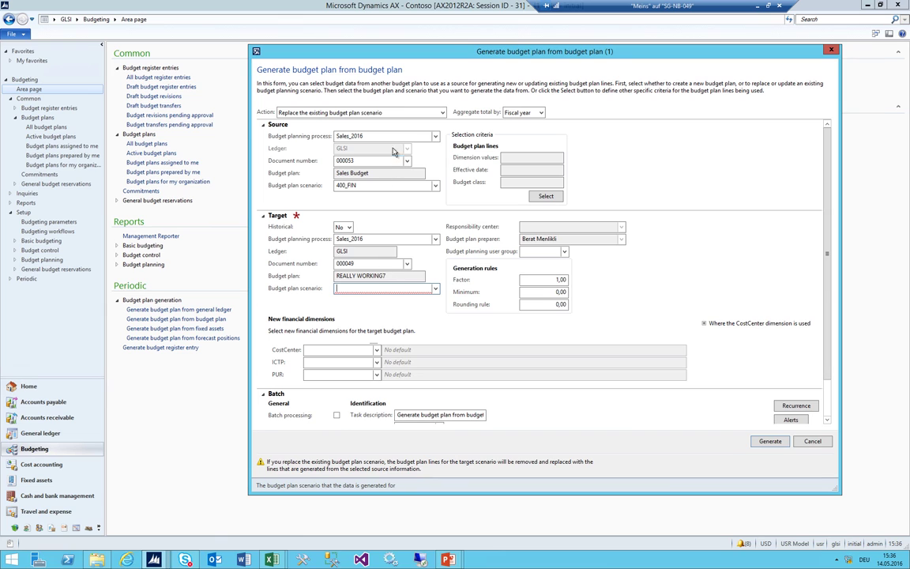
Step: Retry with source CC_2016, plan 000003, scenario 001_LJA and target plan 000049, dismissing the warning
left_click(435, 136)
left_click(350, 159)
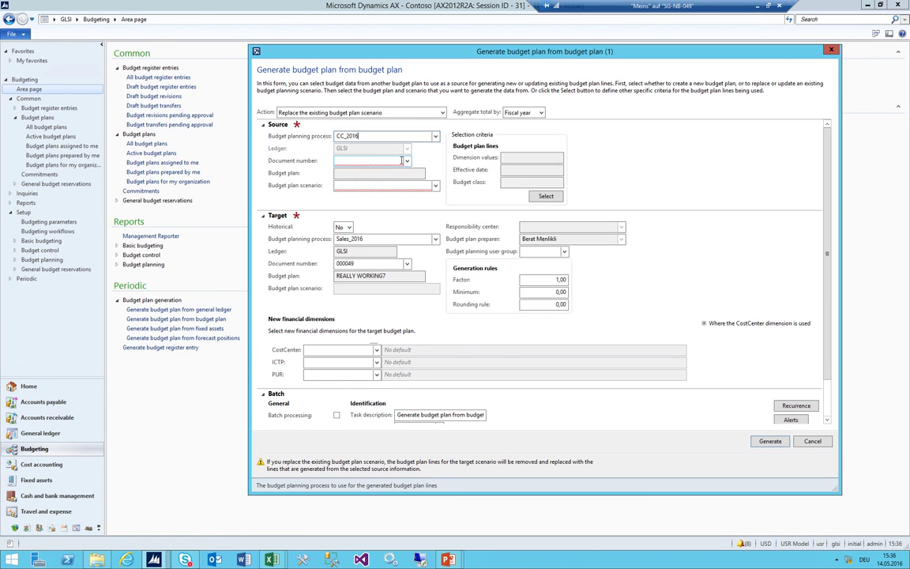
left_click(407, 160)
left_click(434, 184)
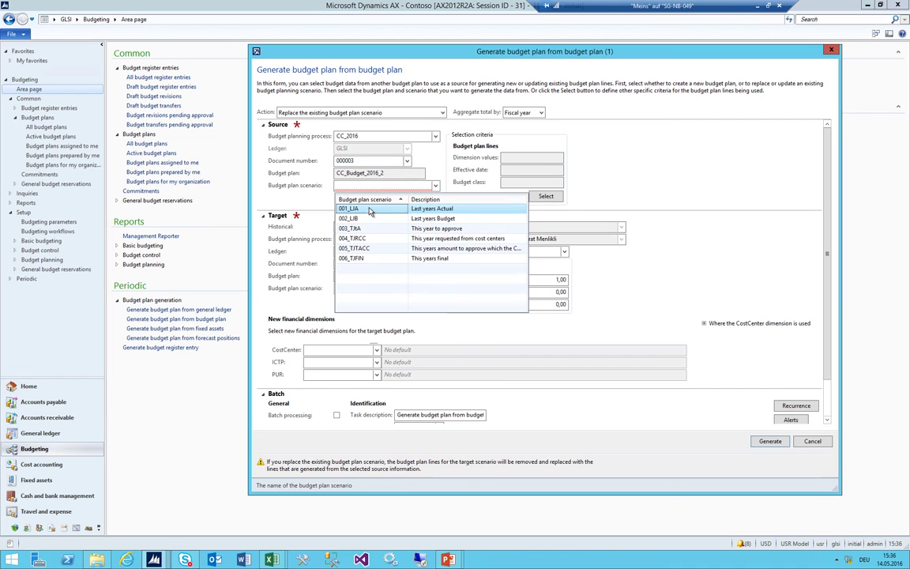
left_click(366, 210)
left_click(435, 289)
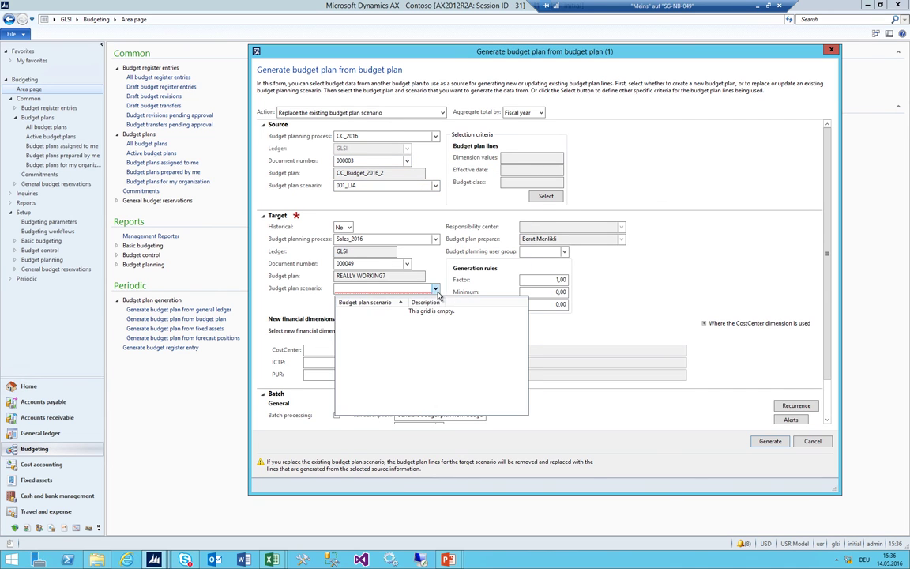
left_click(420, 291)
left_click(407, 263)
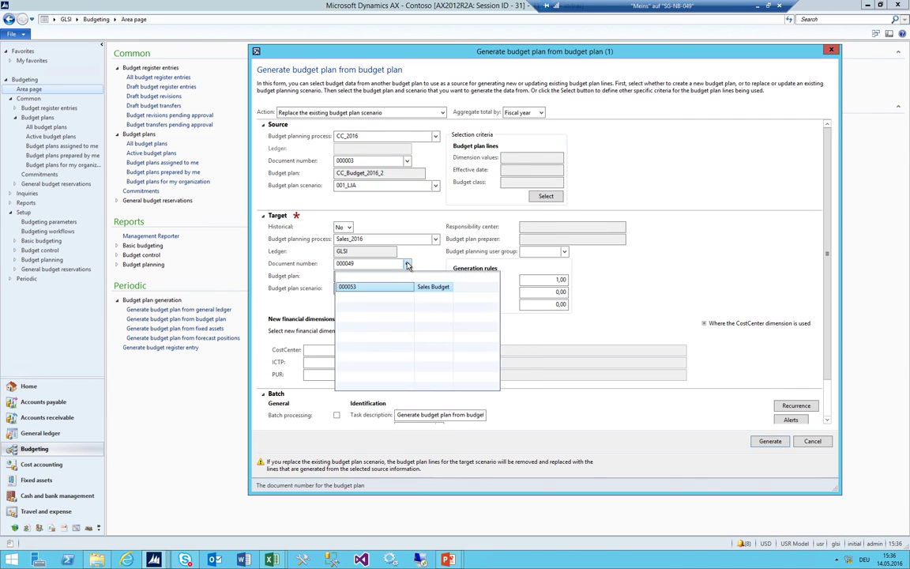
left_click(358, 286)
left_click(191, 92)
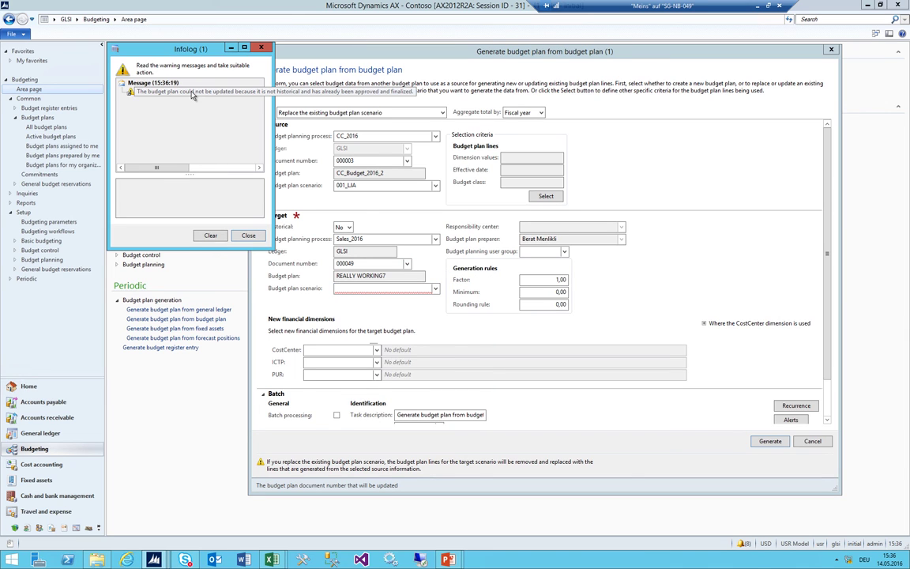
left_click(249, 235)
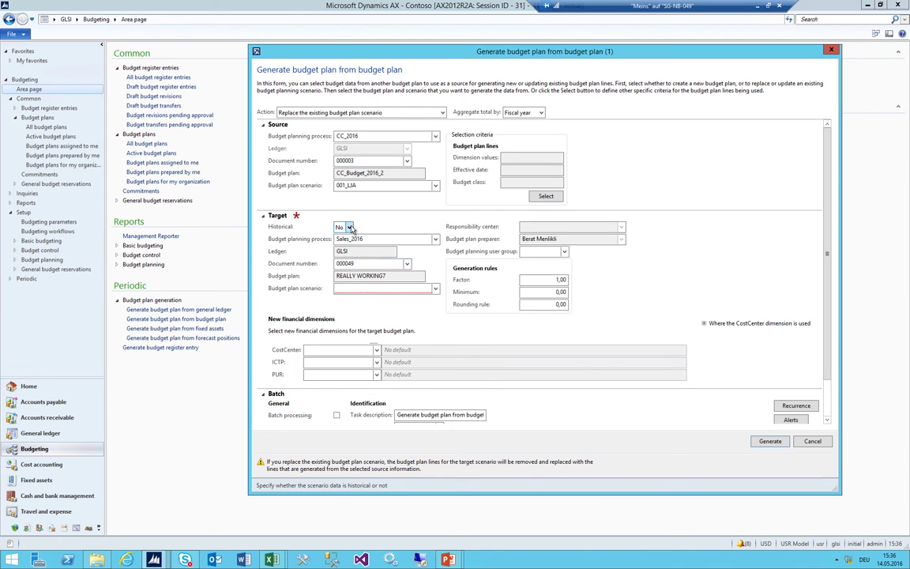
Step: Set target Historical to Yes, retry the target plan, then cancel the generation form with Esc
left_click(341, 227)
key("y")
left_click(407, 263)
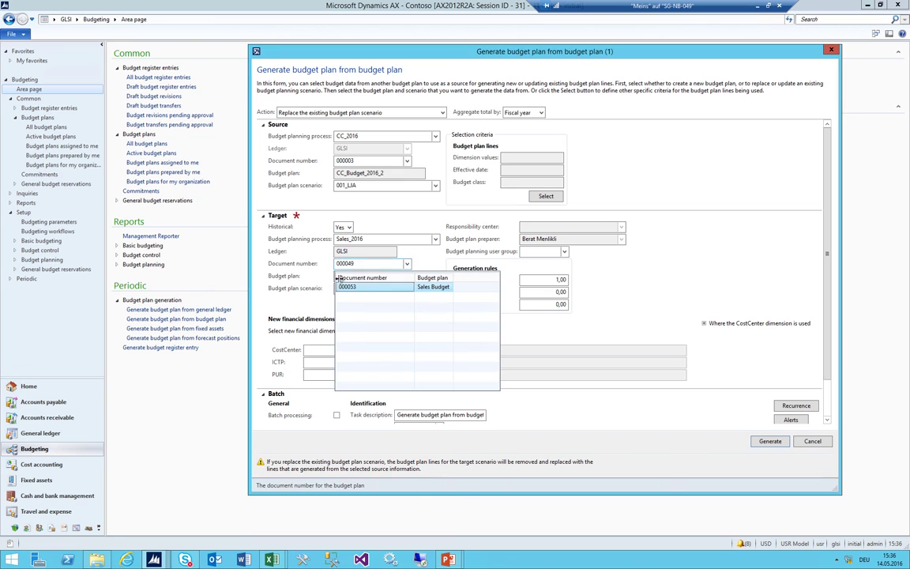
left_click(346, 289)
left_click(250, 235)
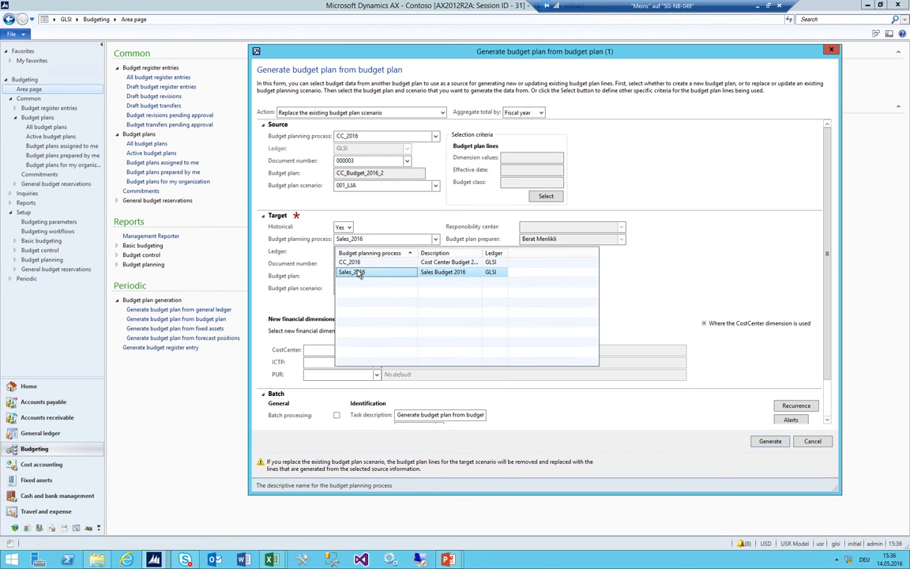
left_click(348, 270)
left_click(417, 135)
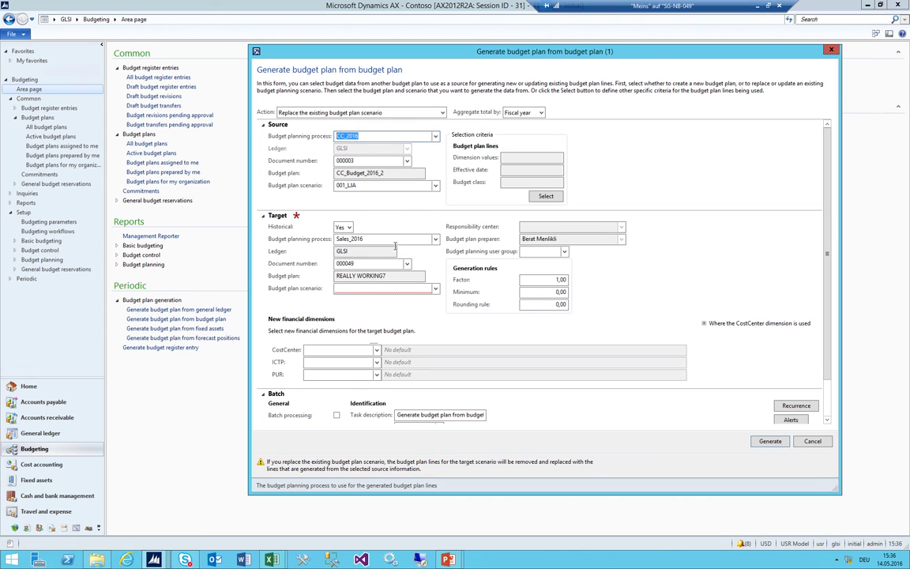
key("Escape")
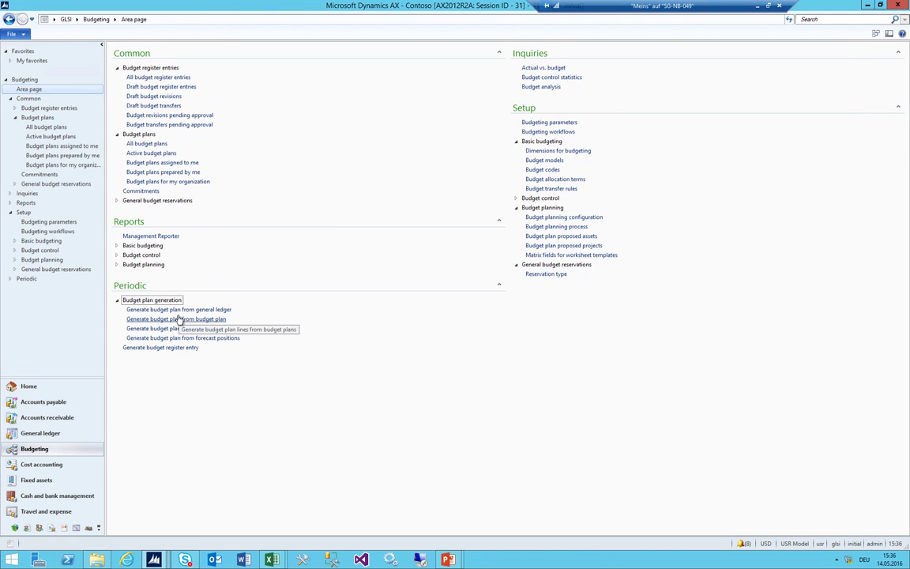
Step: Open Generate budget plan from general ledger with action Create a new budget plan, Historical No
left_click(180, 309)
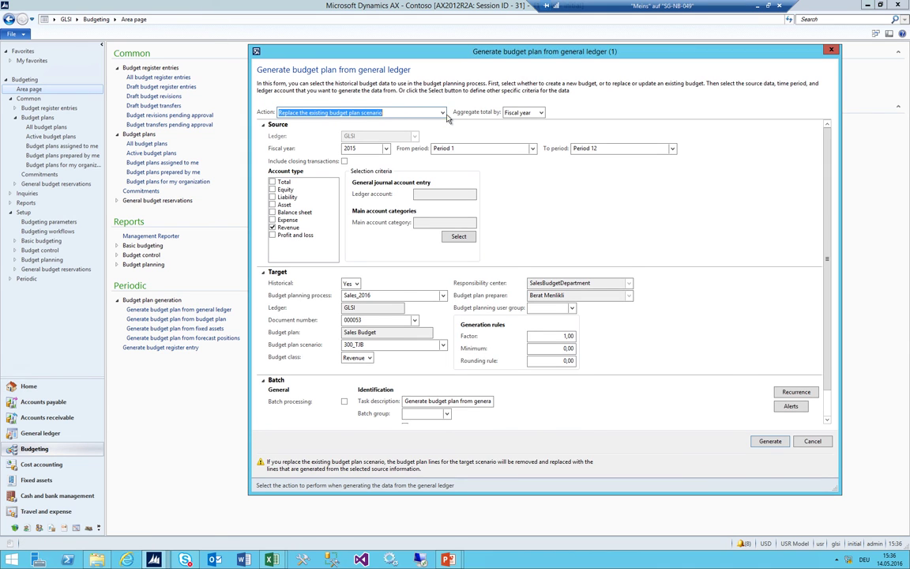
left_click(442, 112)
left_click(379, 122)
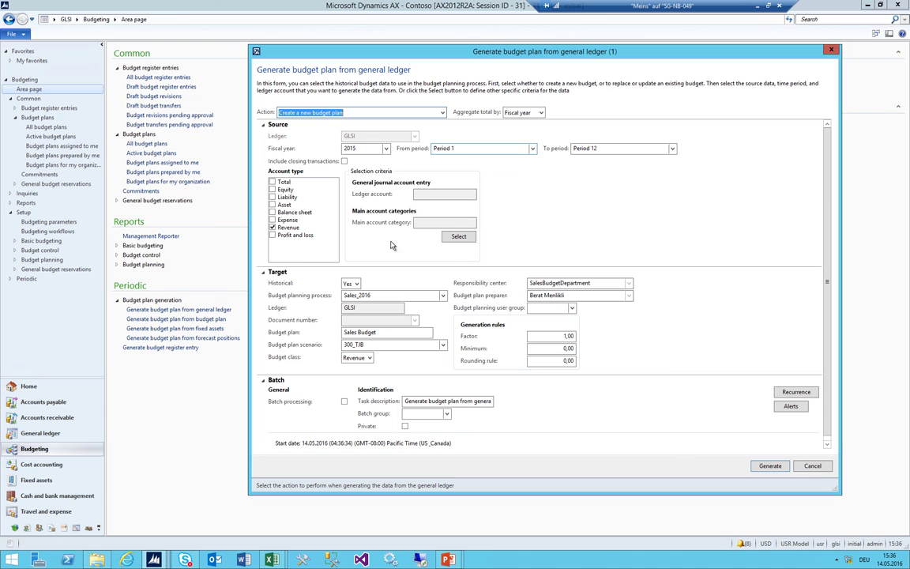
left_click(352, 283)
left_click(349, 295)
left_click(441, 297)
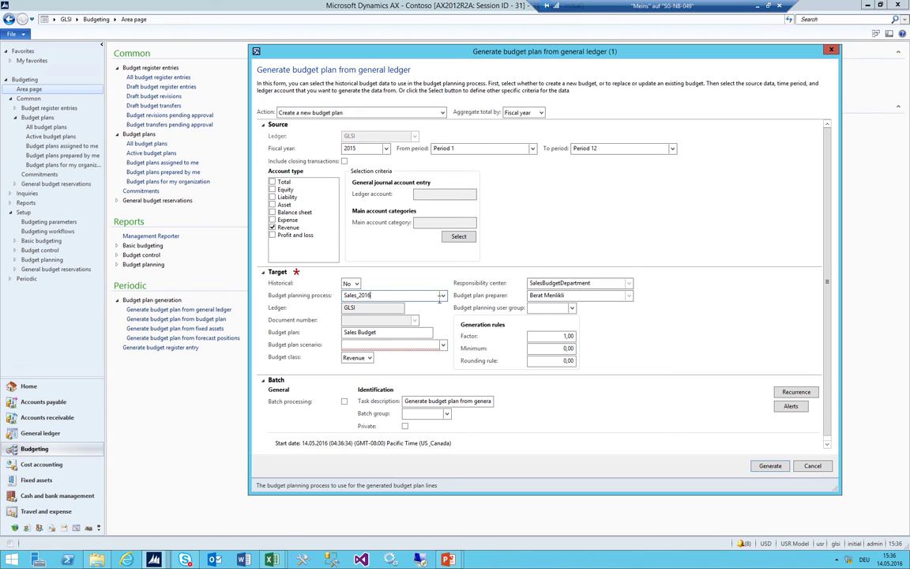
Step: Name the plan Sales Budget 2017, choose scenario 100_LIA, generate it and dismiss the message
left_click(392, 332)
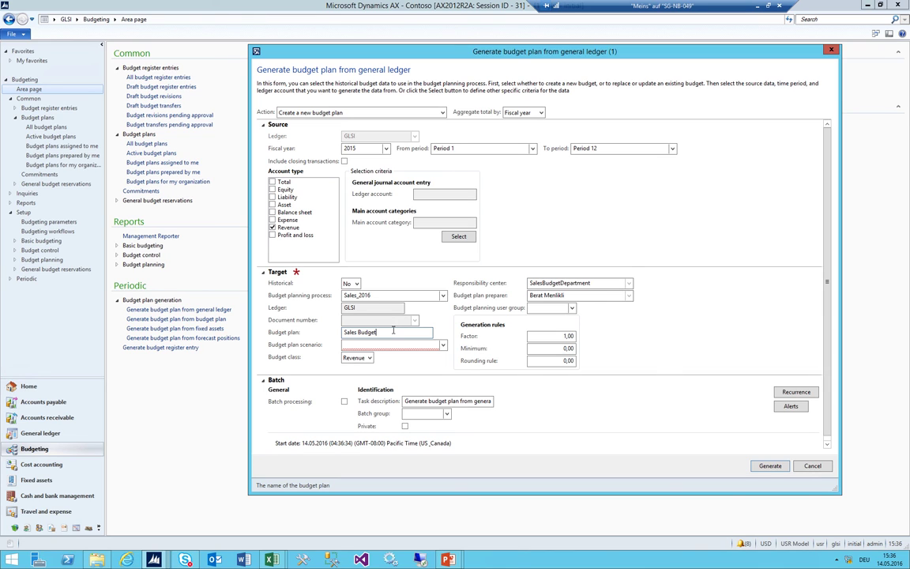
type("2017")
key("Tab")
key("alt+Down")
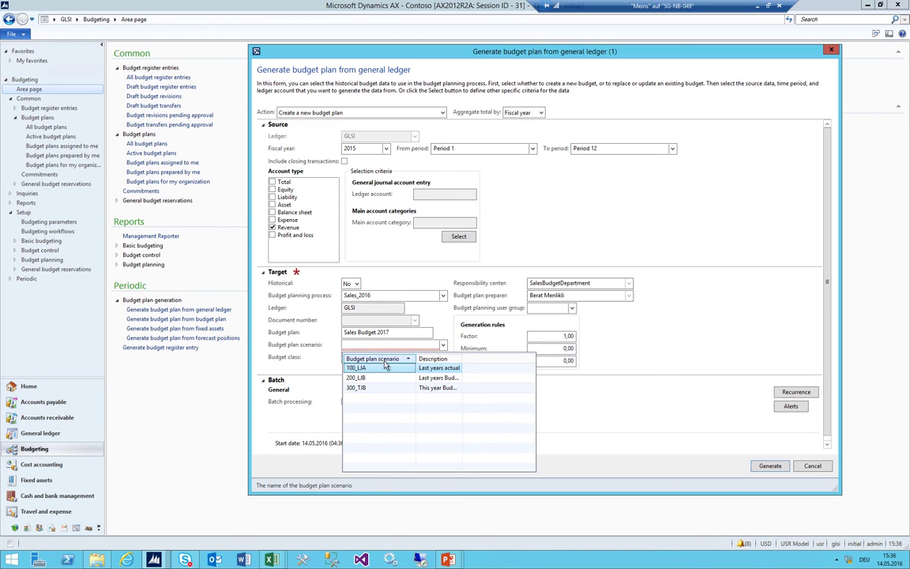
left_click(376, 367)
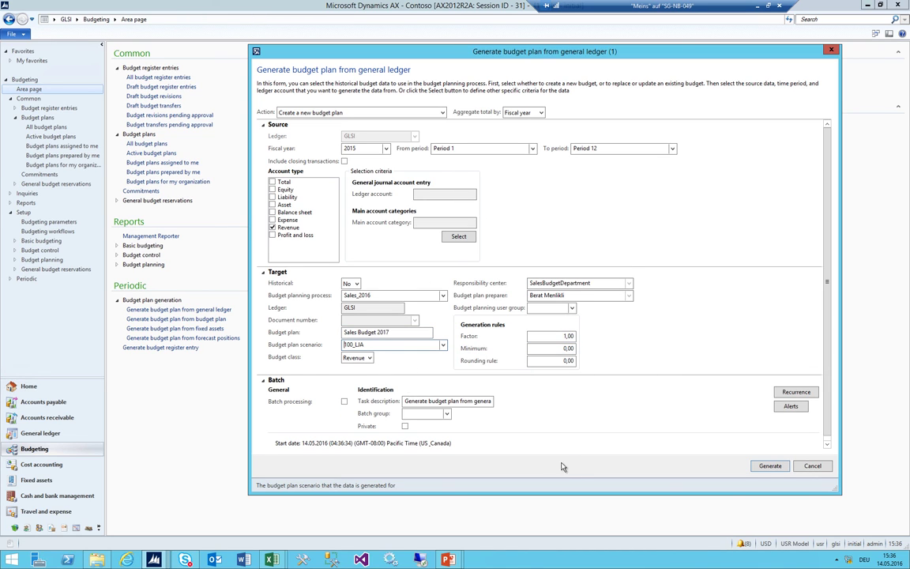
left_click(777, 467)
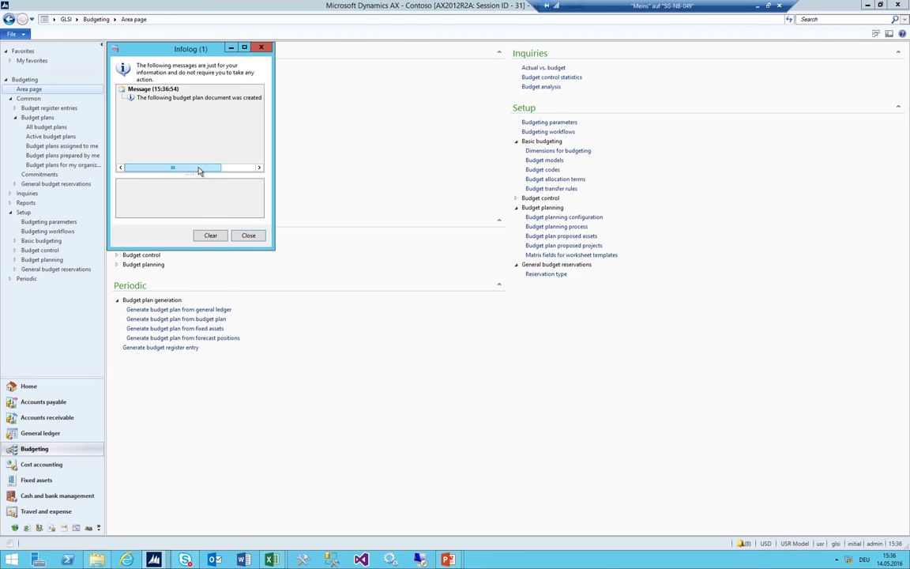
key("Escape")
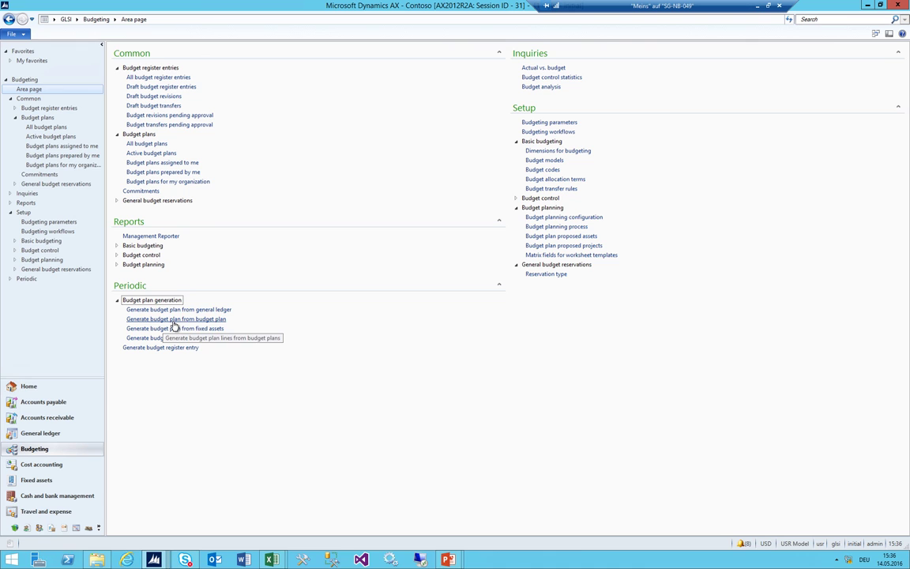
Step: Set the source to process Sales_2016, plan 000053, scenario 400_FIN
left_click(175, 320)
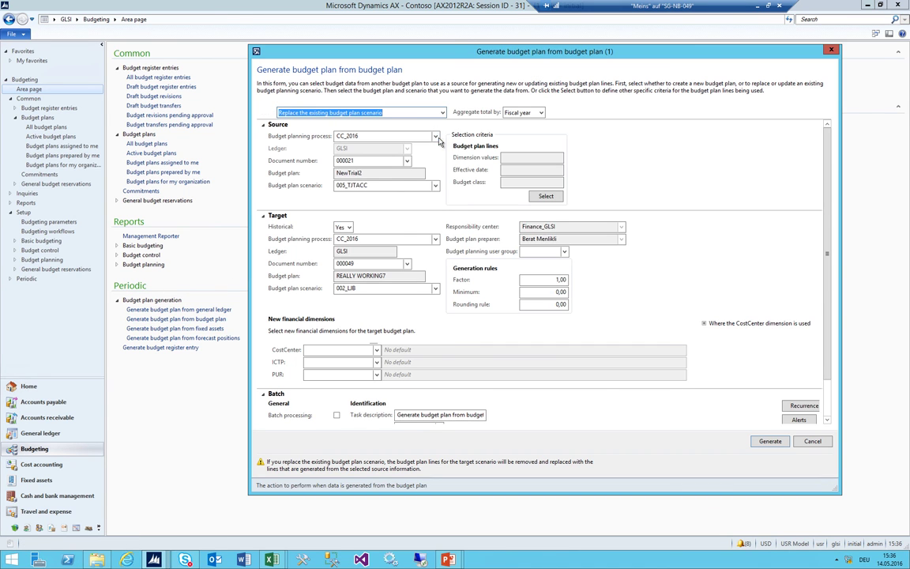
left_click(435, 136)
left_click(348, 167)
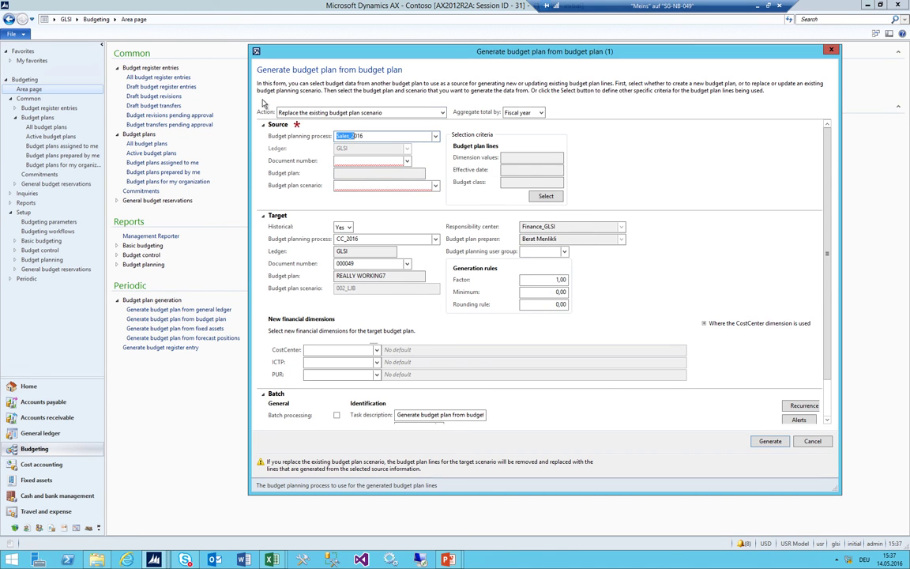
left_click(407, 161)
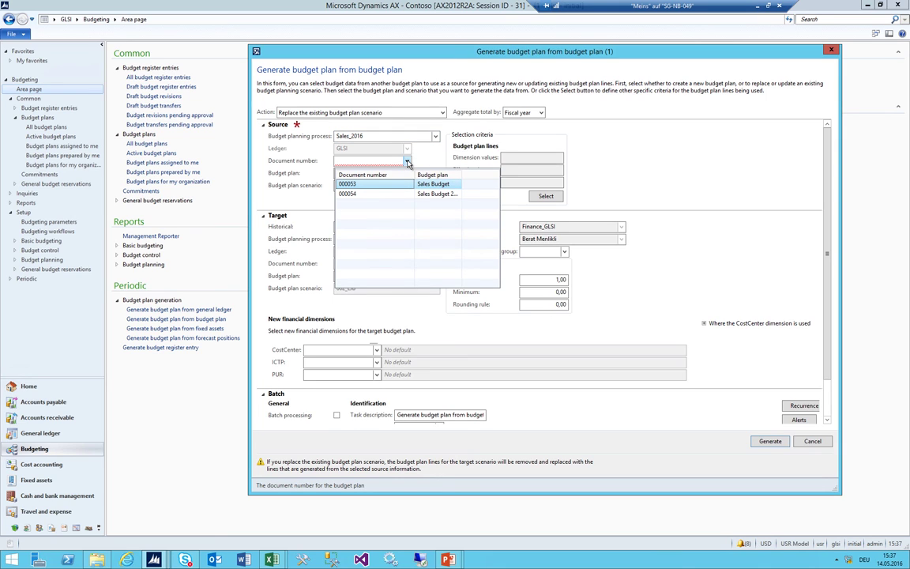
left_click(375, 187)
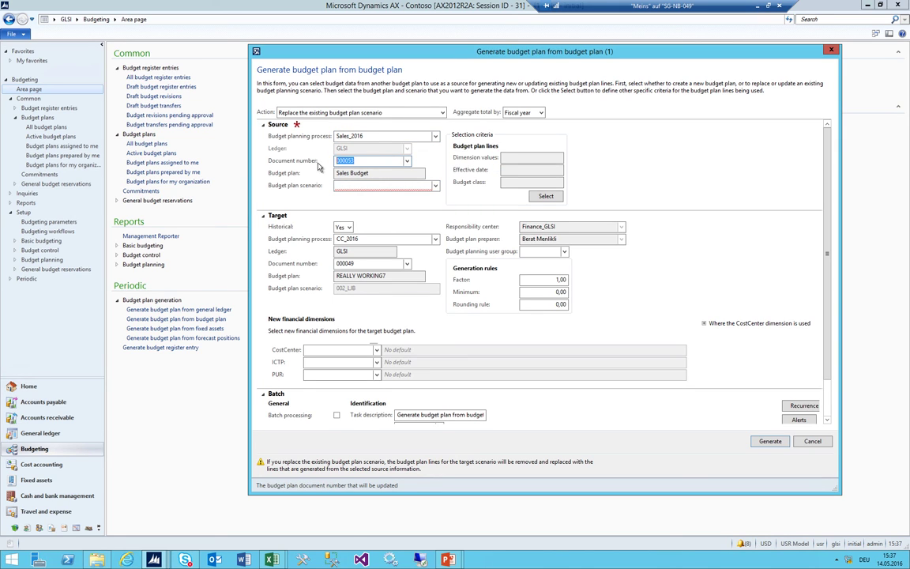
left_click(435, 186)
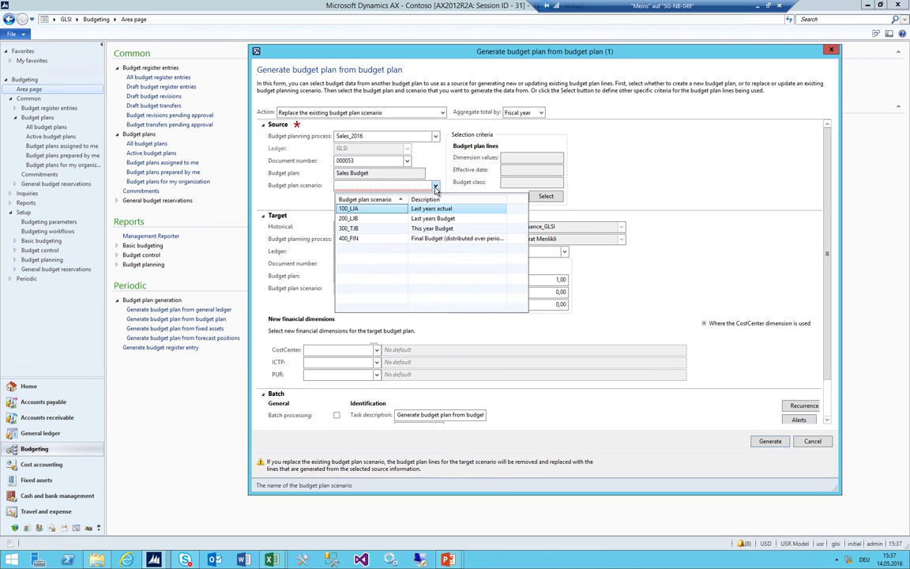
left_click(349, 238)
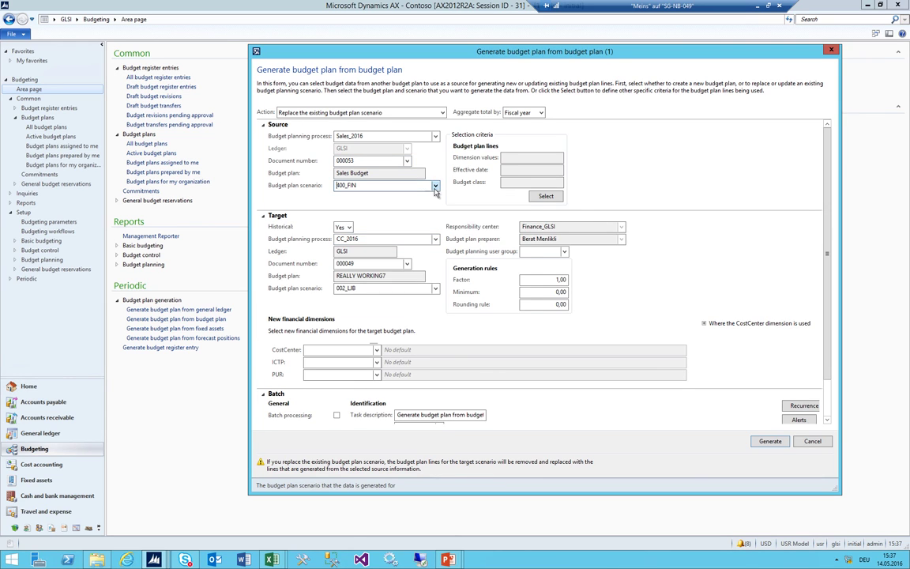
left_click(434, 185)
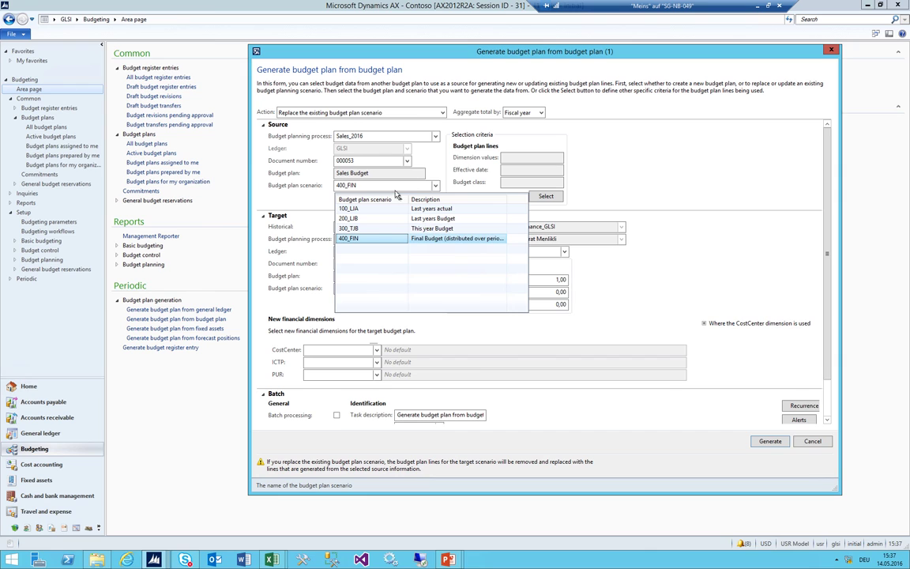
left_click(352, 228)
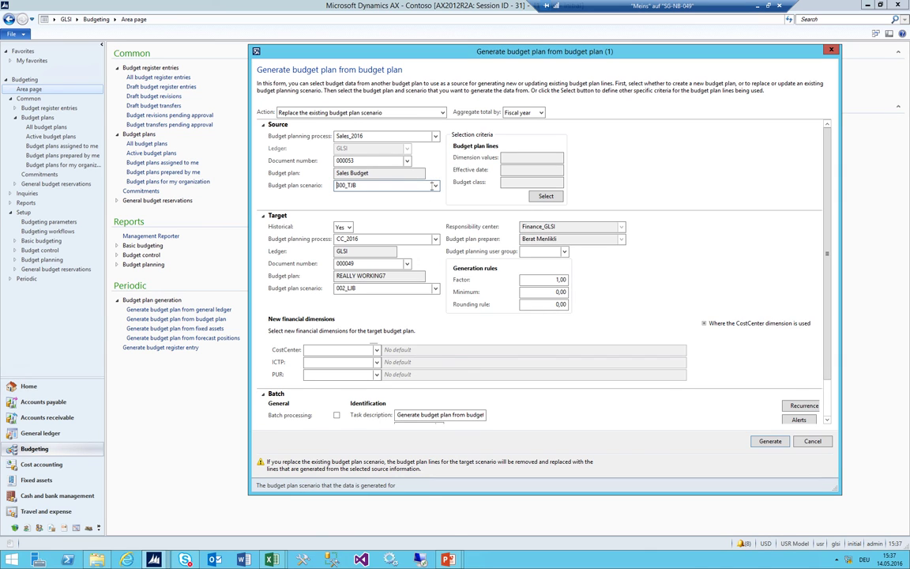
left_click(435, 186)
left_click(352, 239)
Step: Target non-historical Sales_2016 plan 000054, scenario 200_LIB, and generate the lines
left_click(349, 226)
left_click(343, 238)
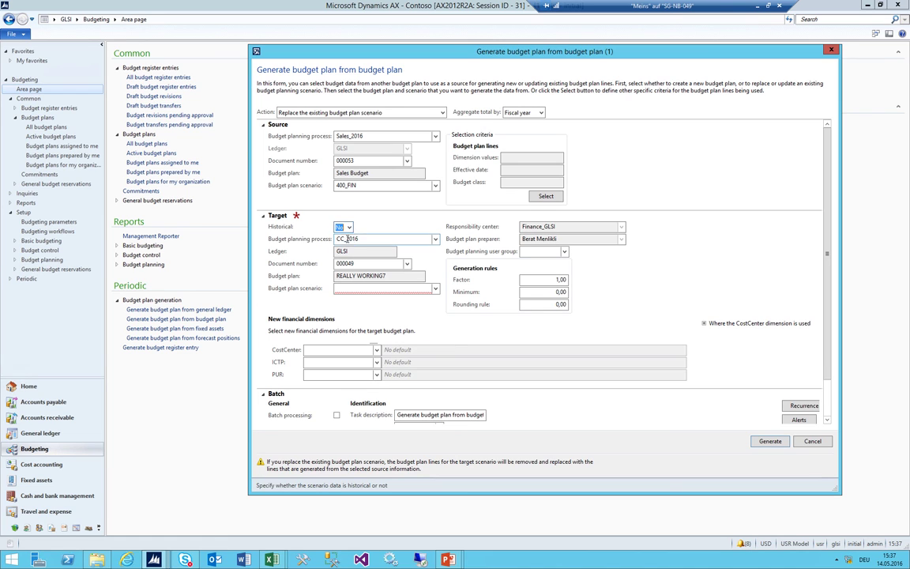
left_click(358, 238)
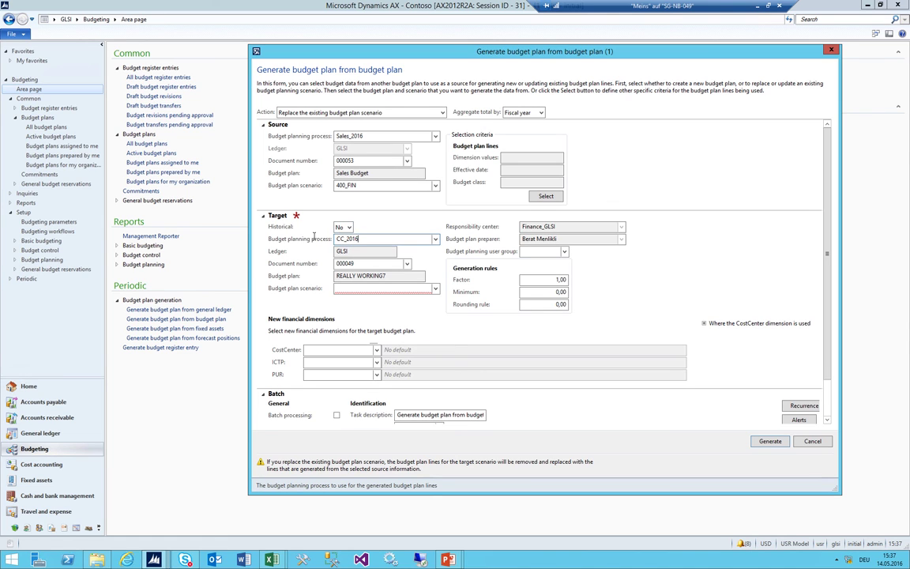
left_click(435, 239)
left_click(360, 268)
left_click(406, 264)
left_click(365, 301)
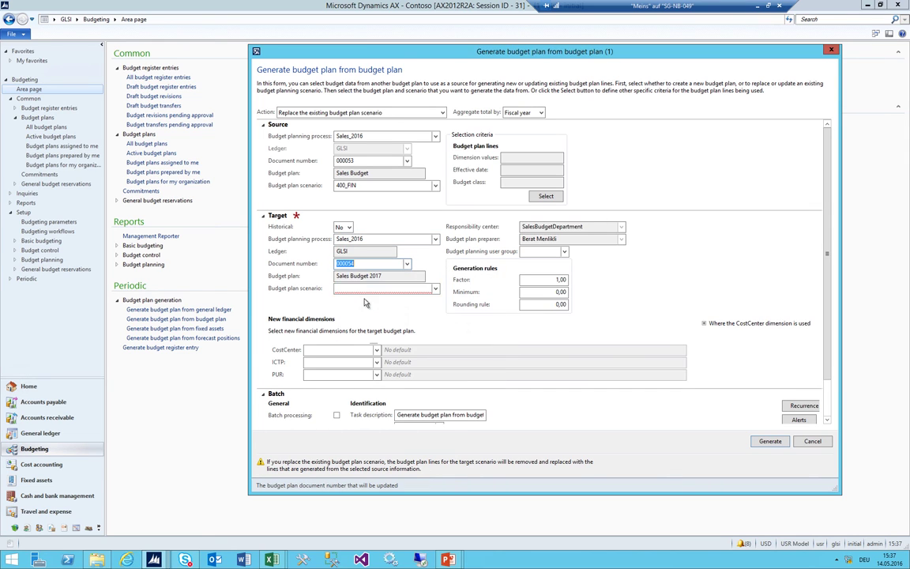
left_click(435, 288)
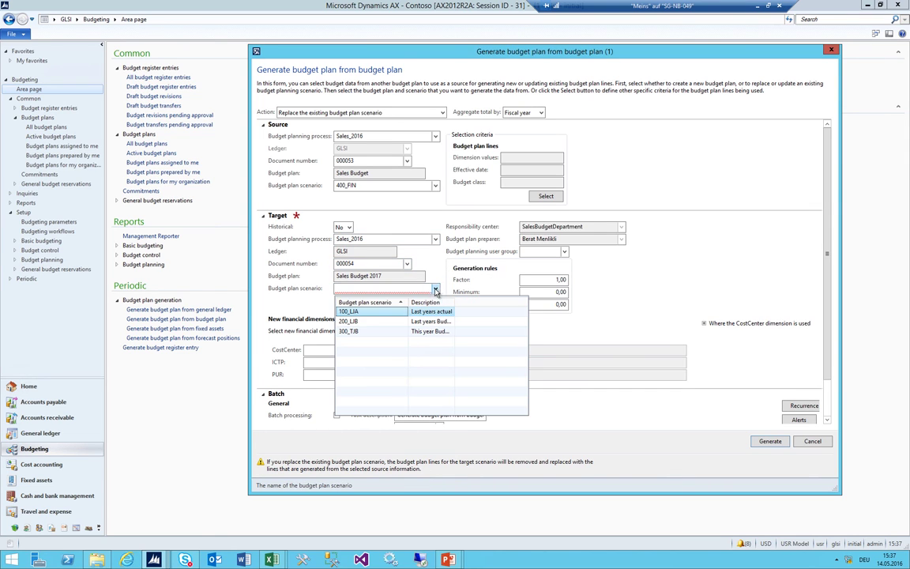
left_click(379, 310)
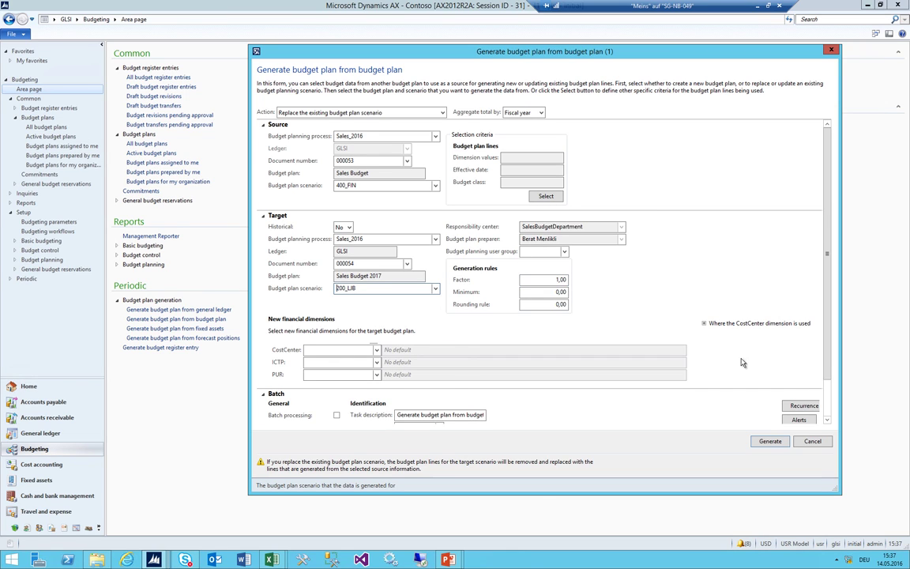
left_click(762, 442)
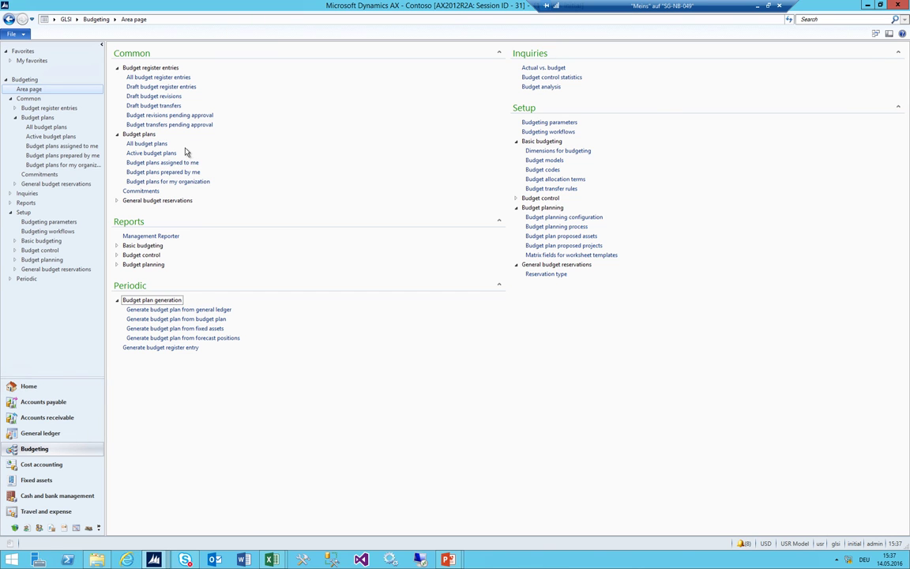
key("Escape")
left_click(150, 144)
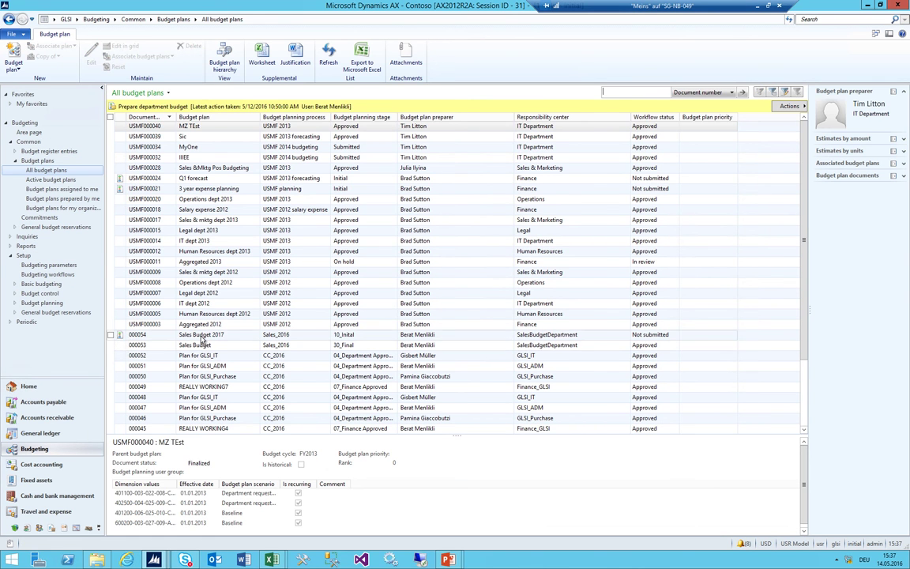
double_click(181, 304)
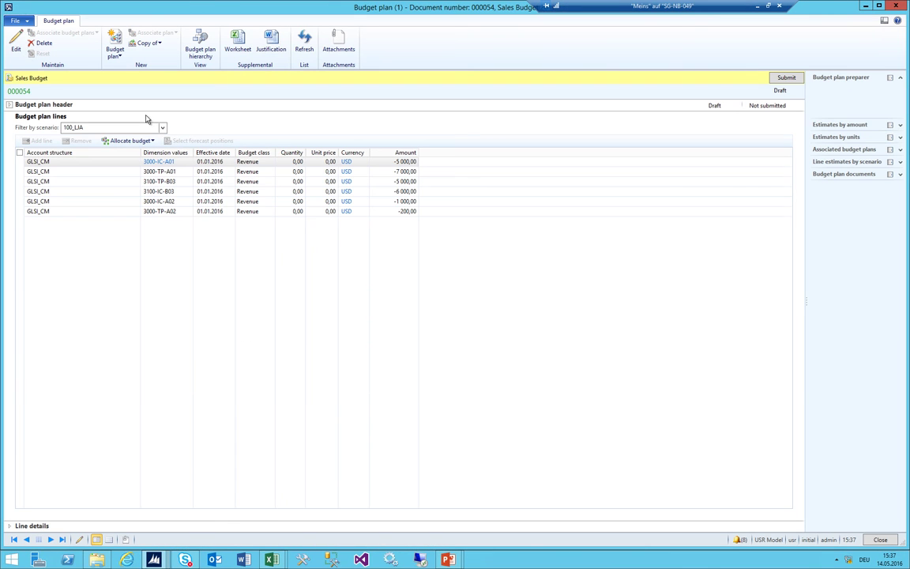
left_click(162, 127)
left_click(89, 162)
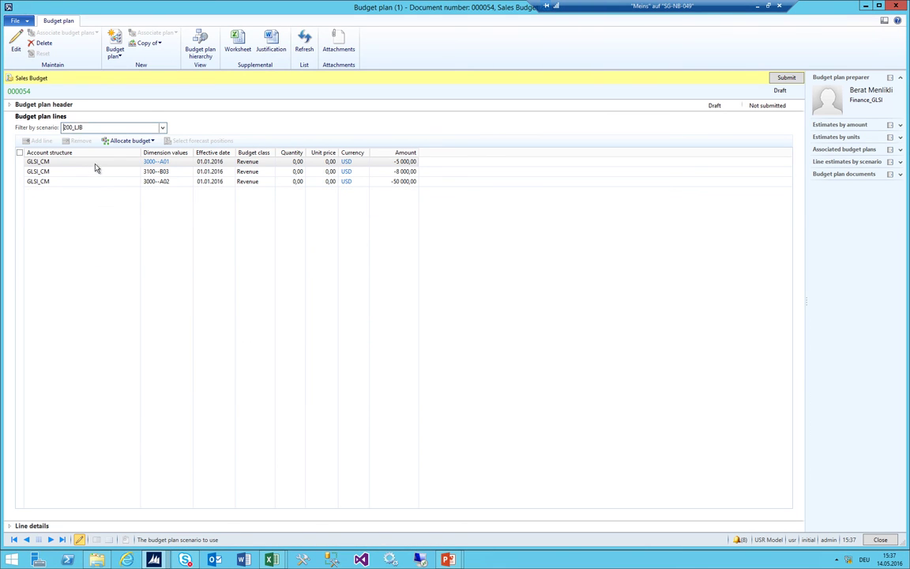
left_click(210, 182)
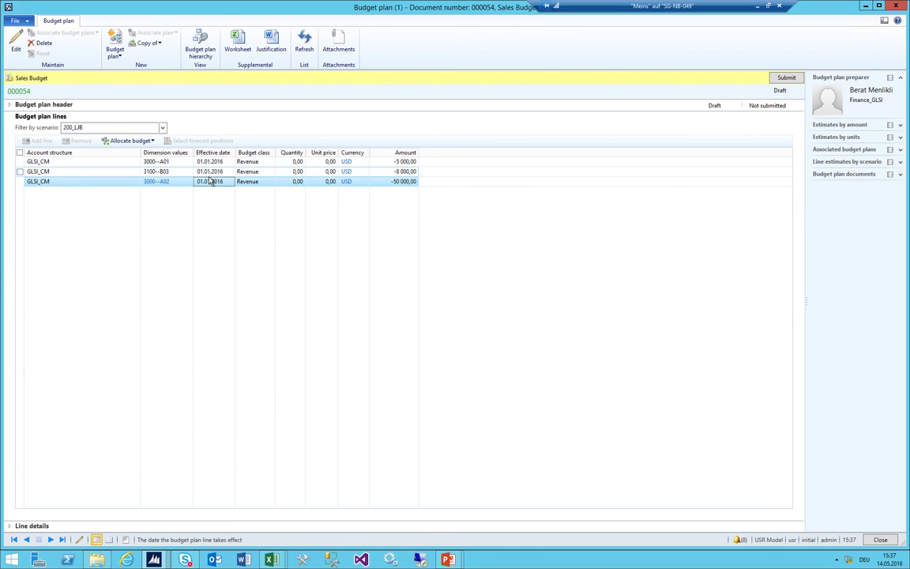
key("Escape")
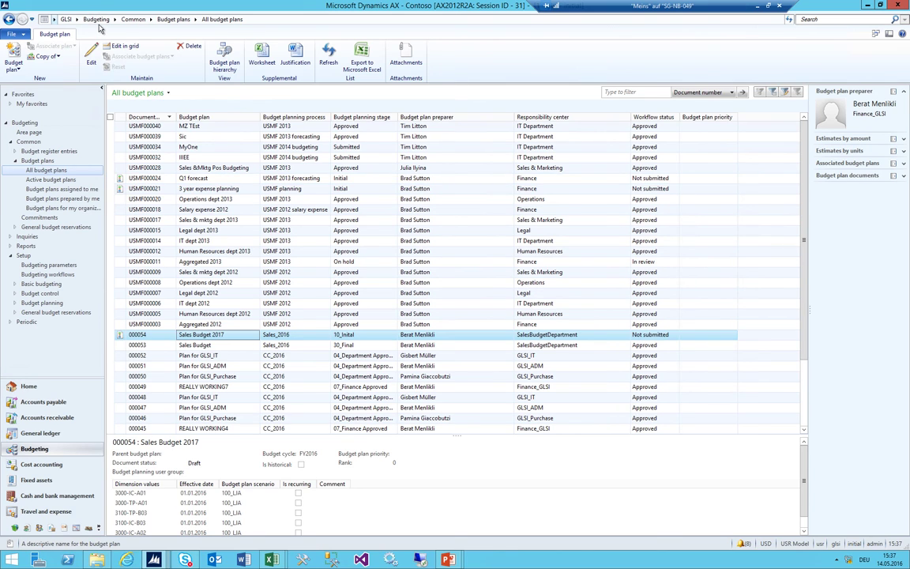
left_click(96, 20)
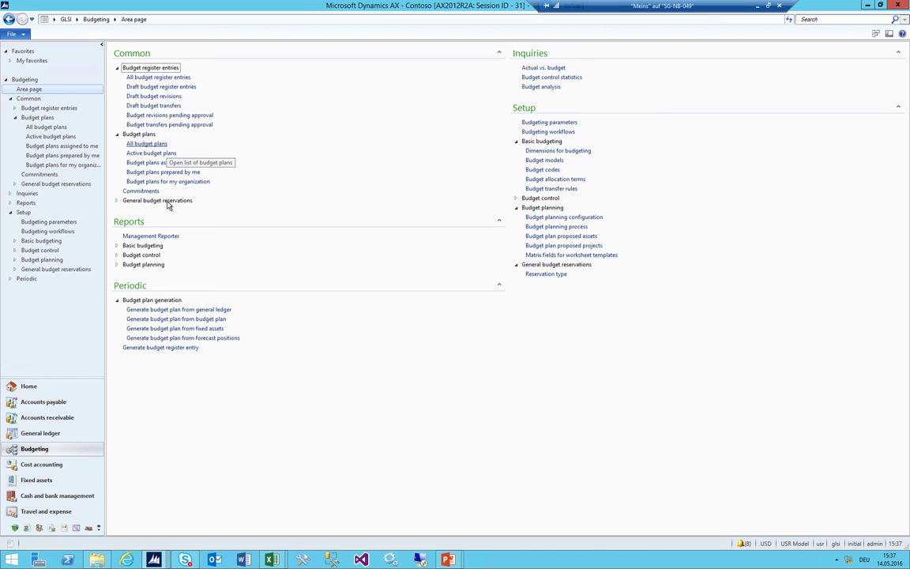
Step: Open Generate budget register entry, enlarge it, and set Sales_2016 with responsibility center SalesBudgetDepartment
left_click(152, 347)
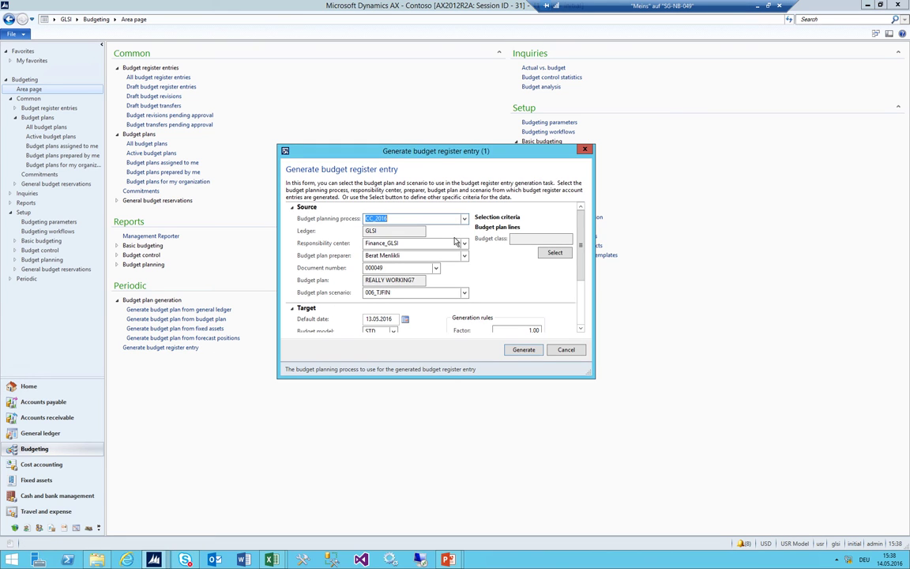
left_click_drag(595, 378, 659, 421)
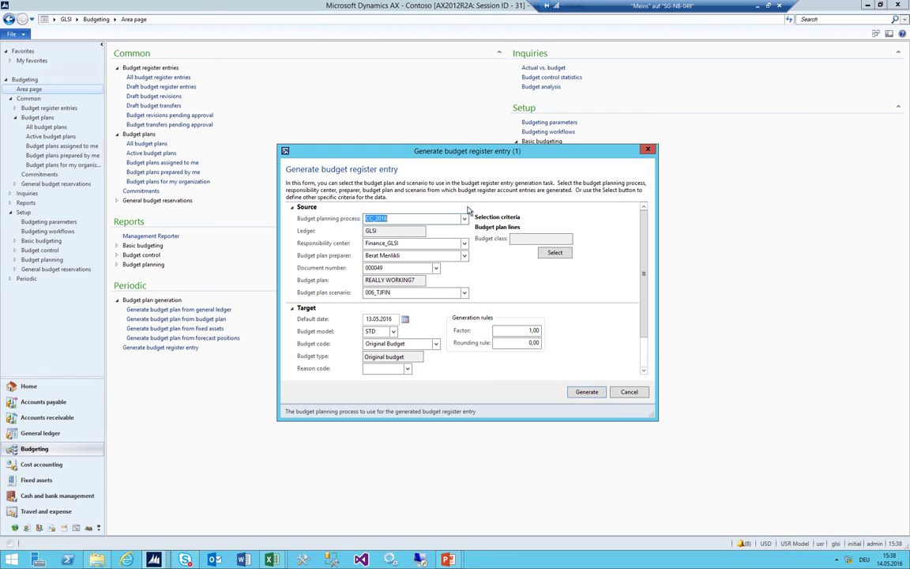
left_click(464, 218)
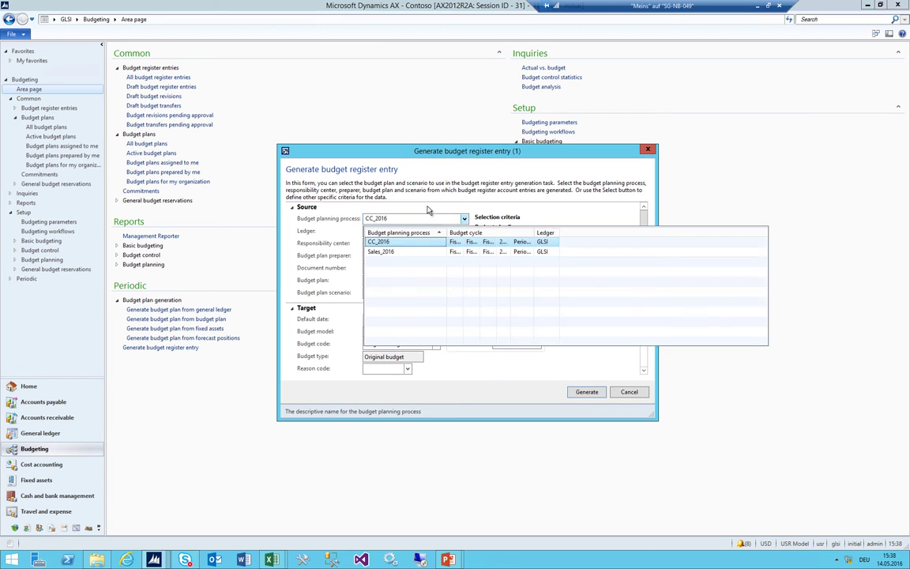
left_click(375, 248)
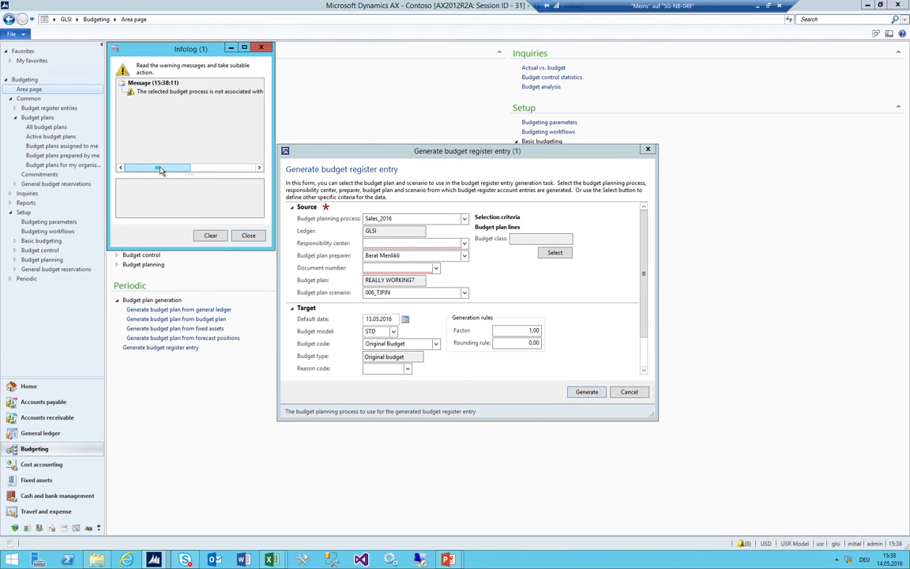
left_click_drag(161, 168, 218, 169)
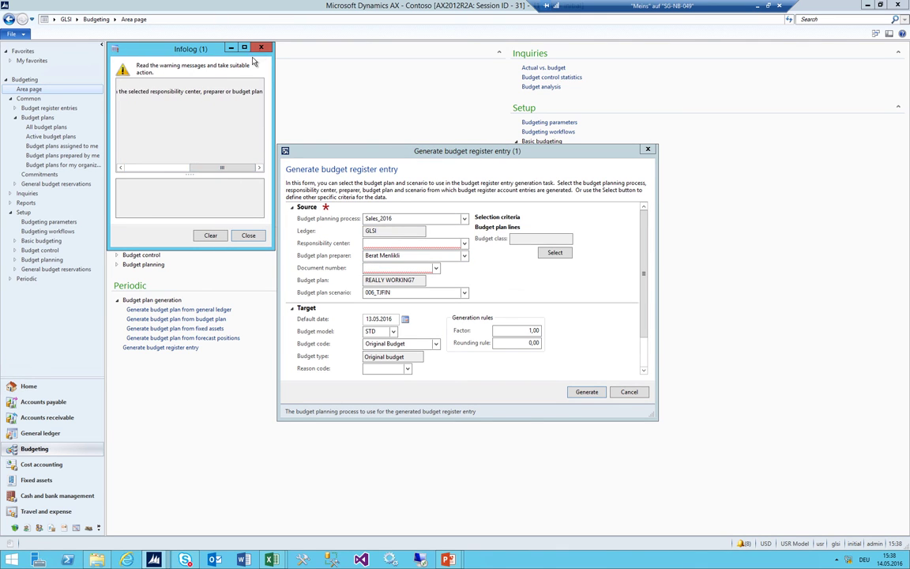
left_click(230, 47)
left_click(463, 246)
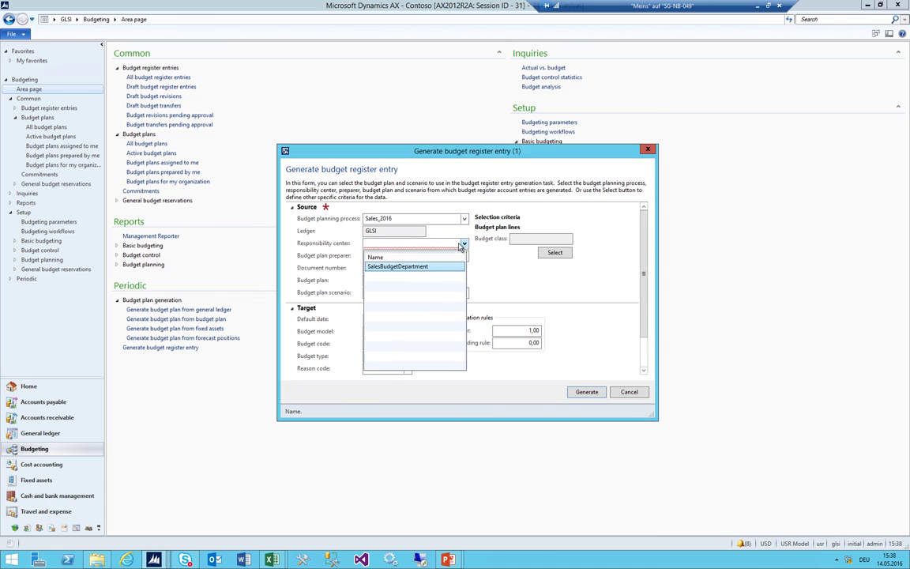
left_click(399, 267)
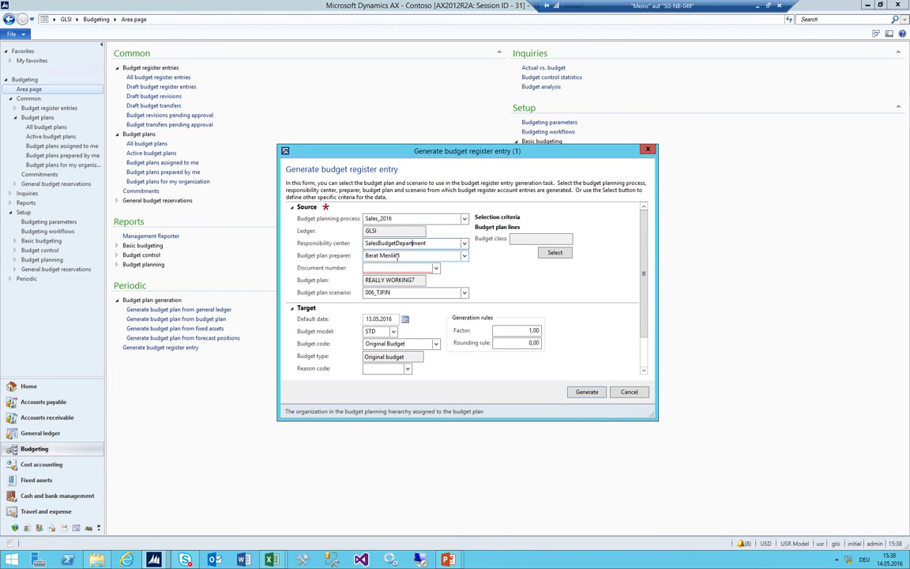
left_click(398, 256)
Step: Source plan 000053, scenario 400_FIN, budget model Sales, code Original Budget, then generate the entry
left_click(436, 267)
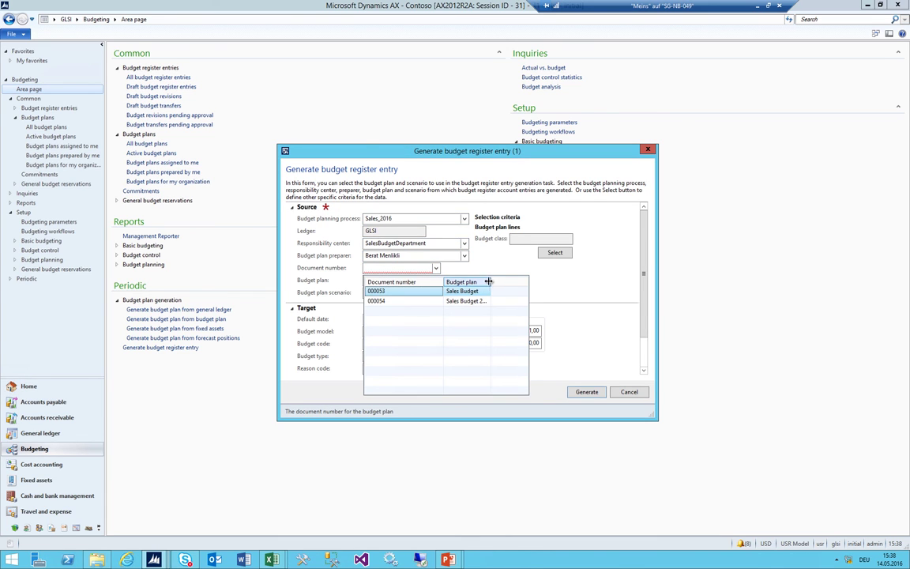
left_click(399, 292)
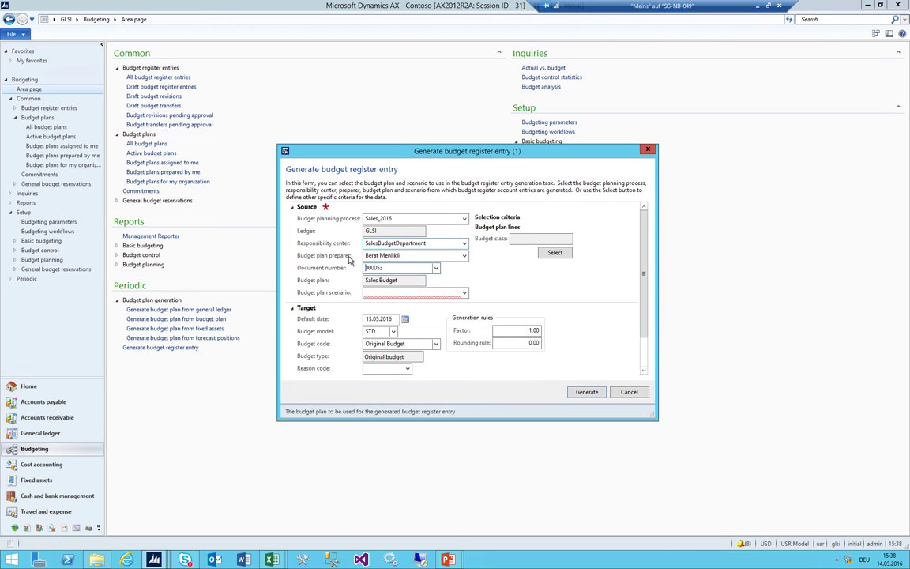
left_click(464, 293)
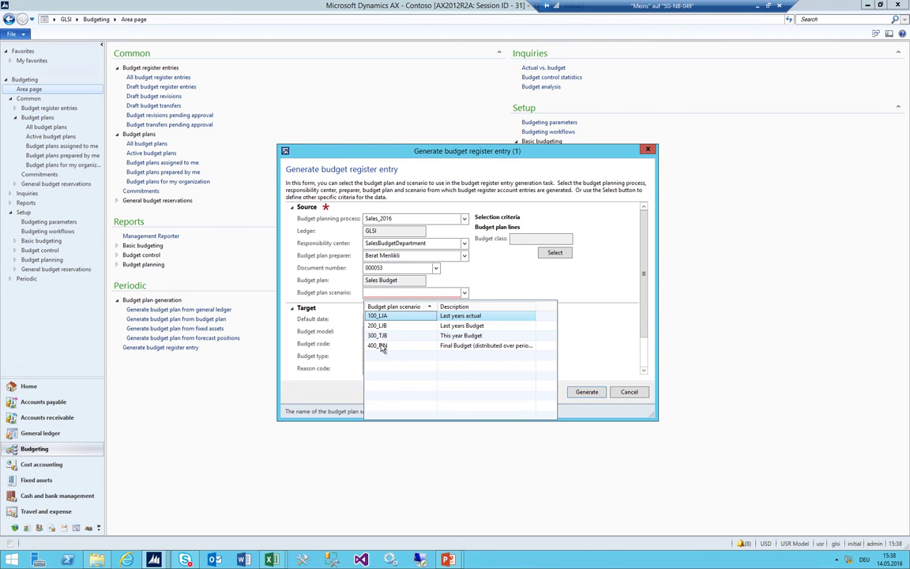
left_click(379, 346)
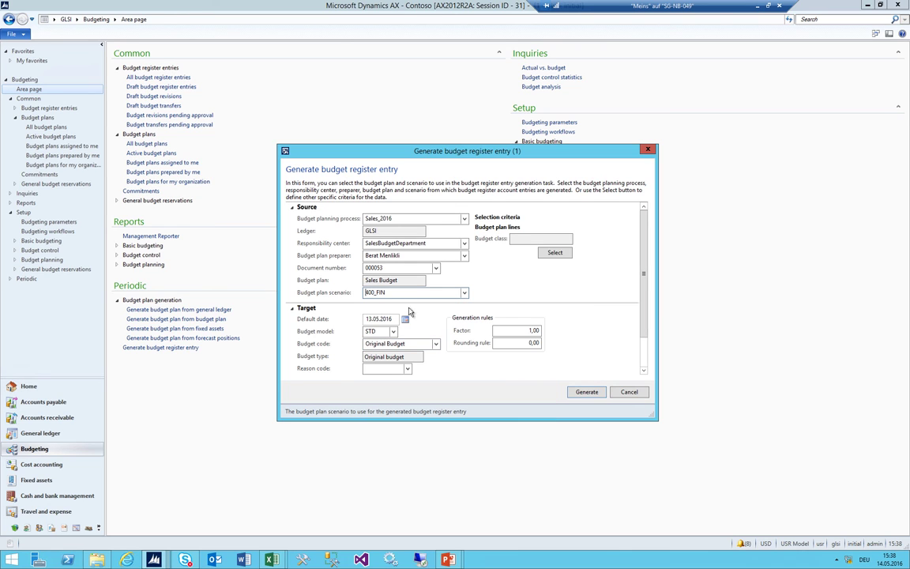
left_click(392, 331)
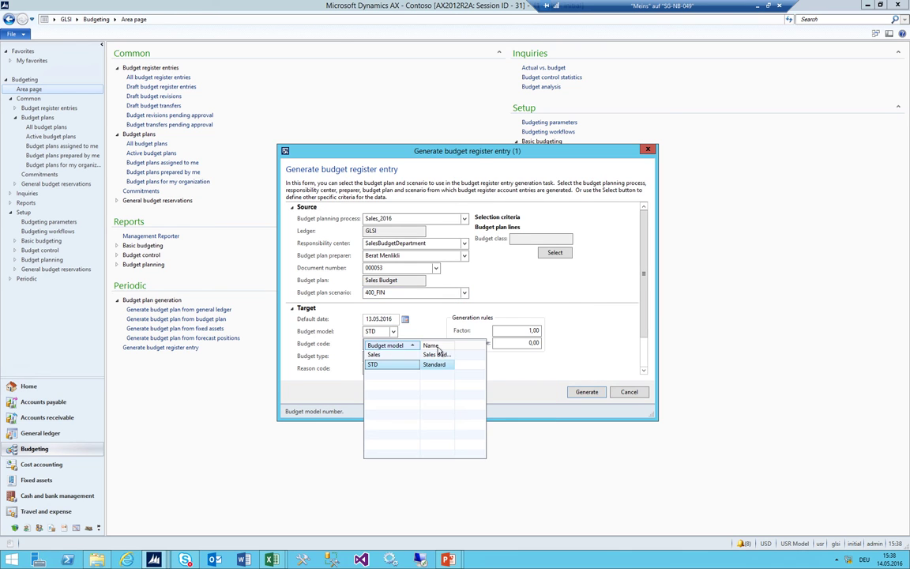
left_click(376, 355)
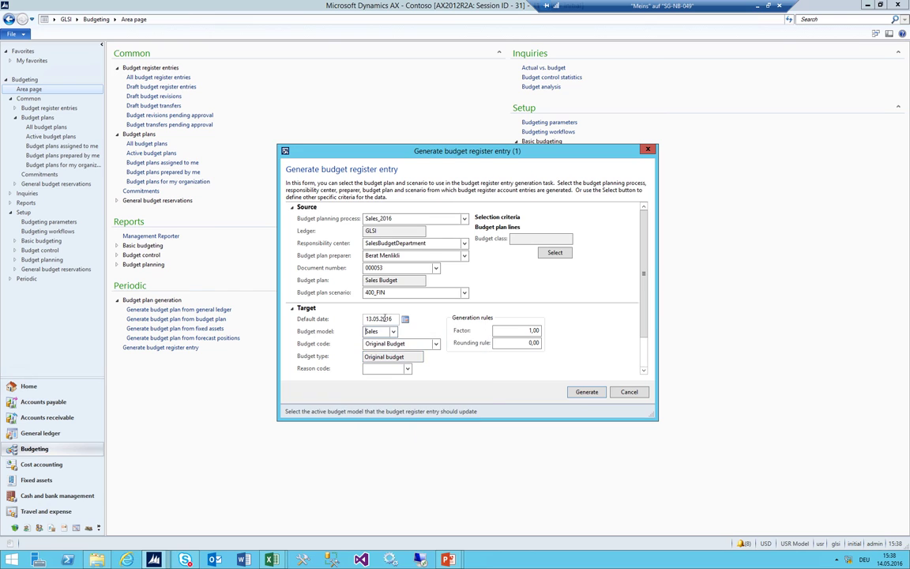
left_click(435, 344)
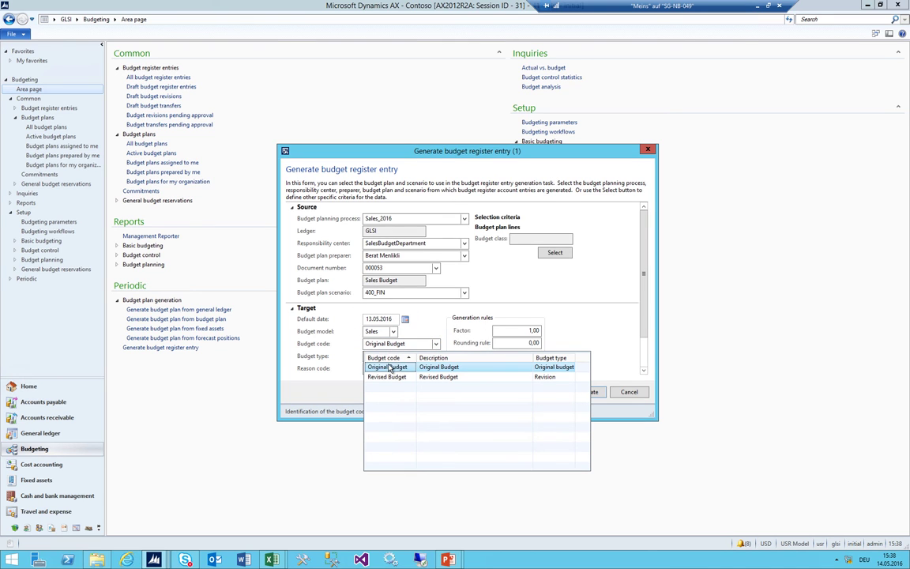
left_click(392, 367)
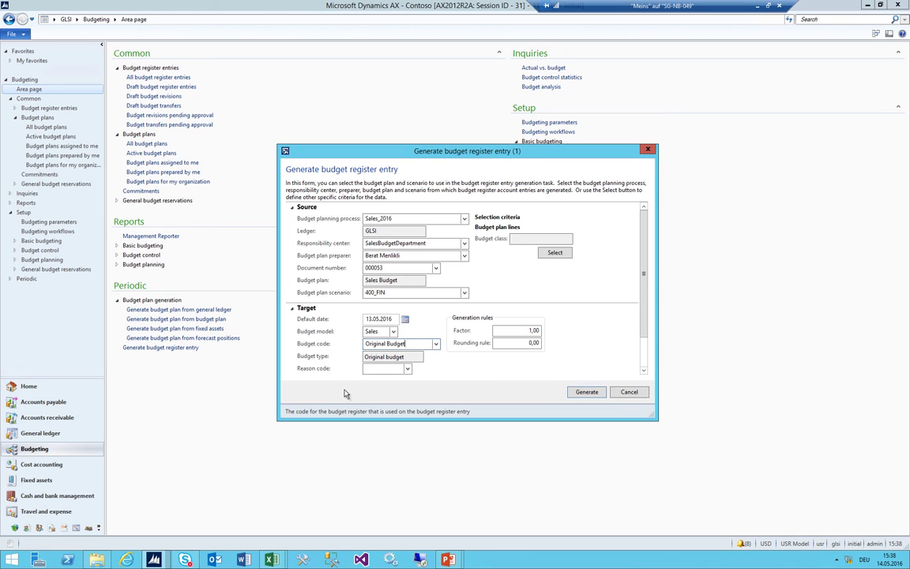
scroll(643, 321, "down", 2)
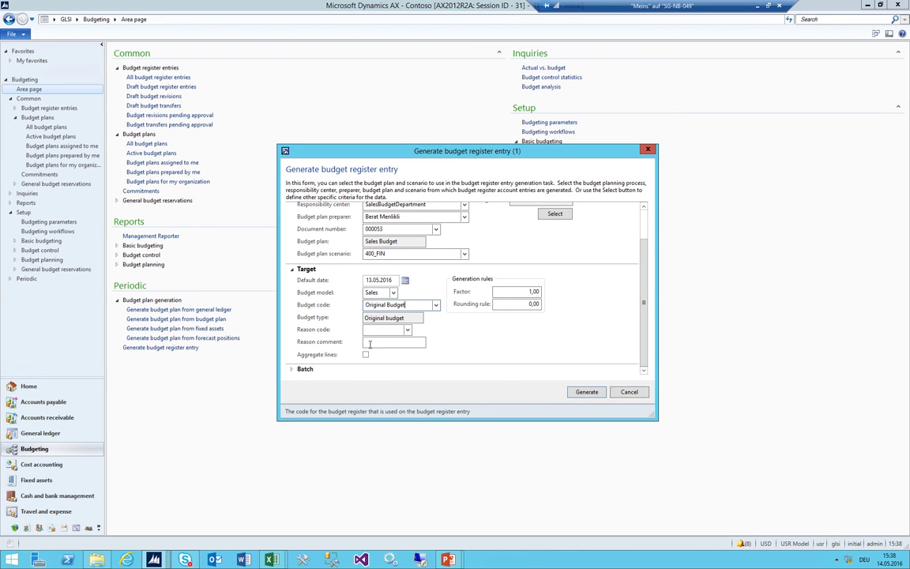
left_click(585, 392)
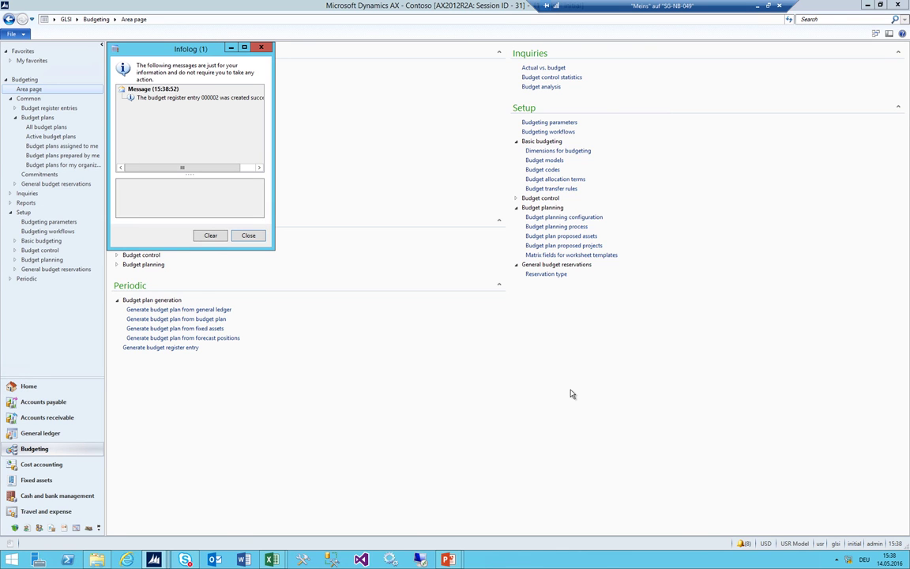
Step: Read and close the entry 000002 confirmation, then open All budget register entries
left_click(211, 98)
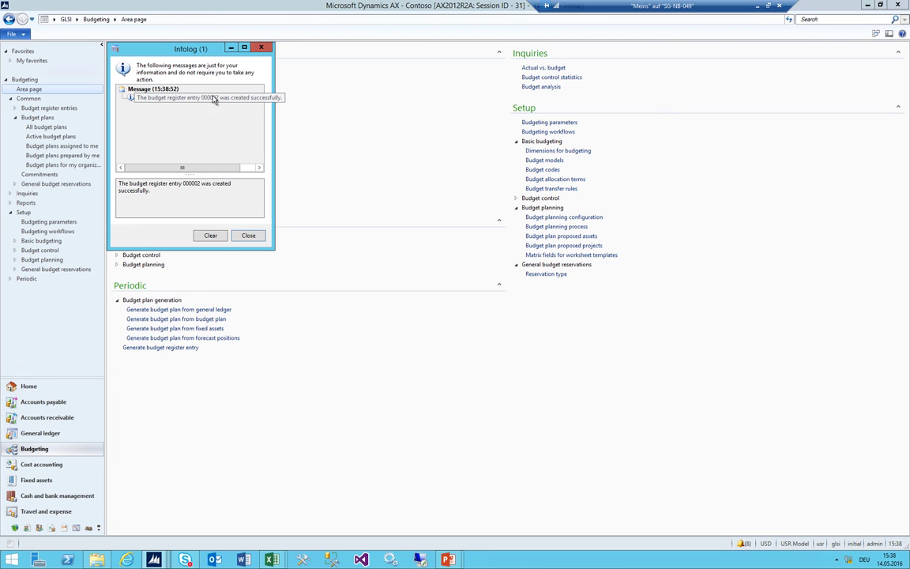
left_click(261, 47)
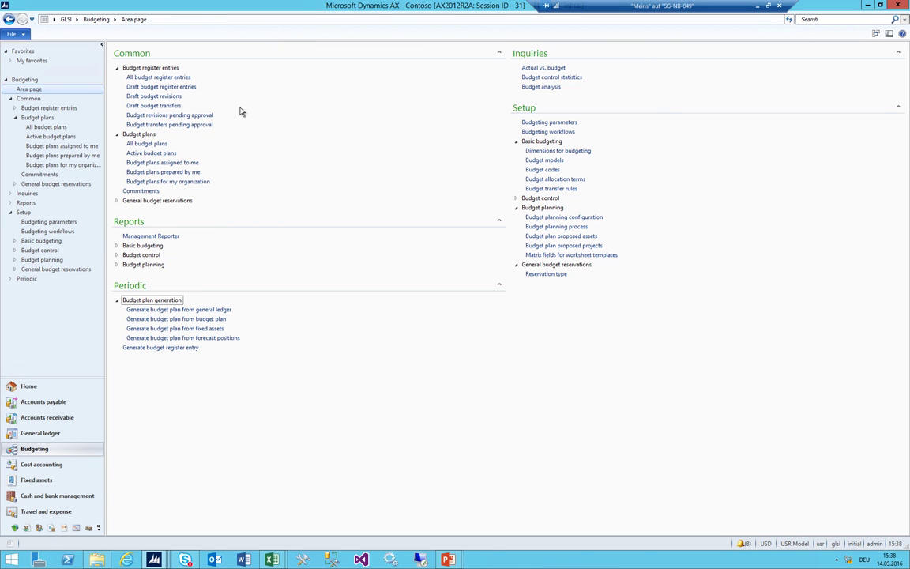
left_click(158, 77)
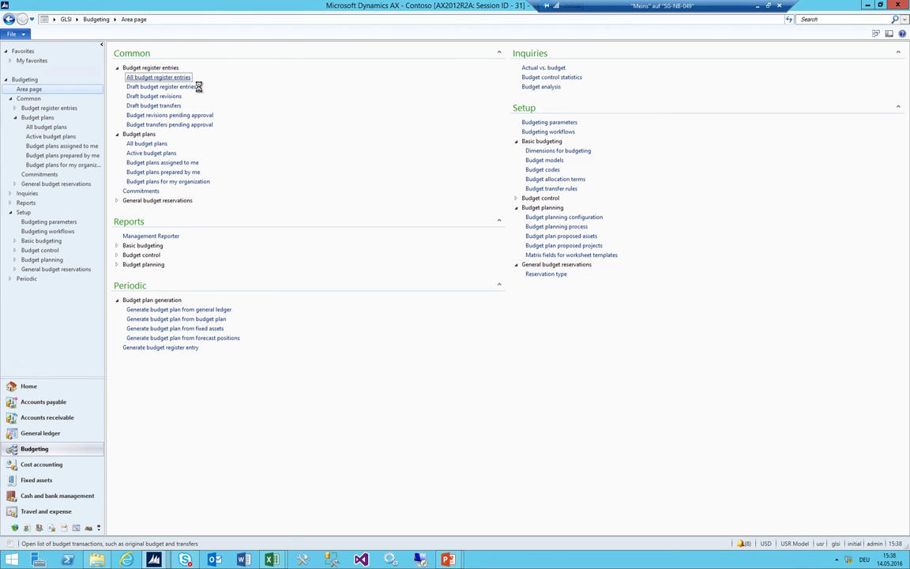
Step: Open register entry 000002, update its budget balances, dismiss the results and close the form
double_click(349, 140)
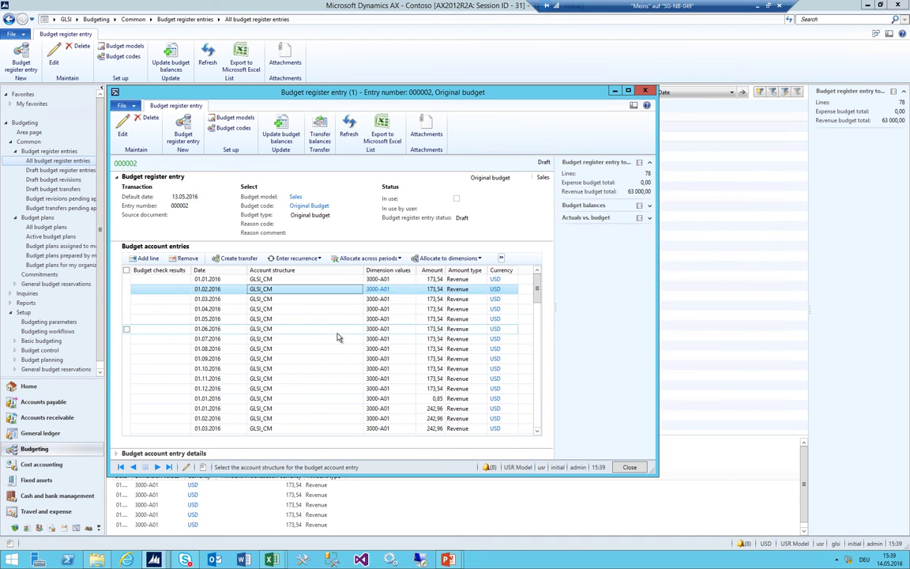
left_click(285, 131)
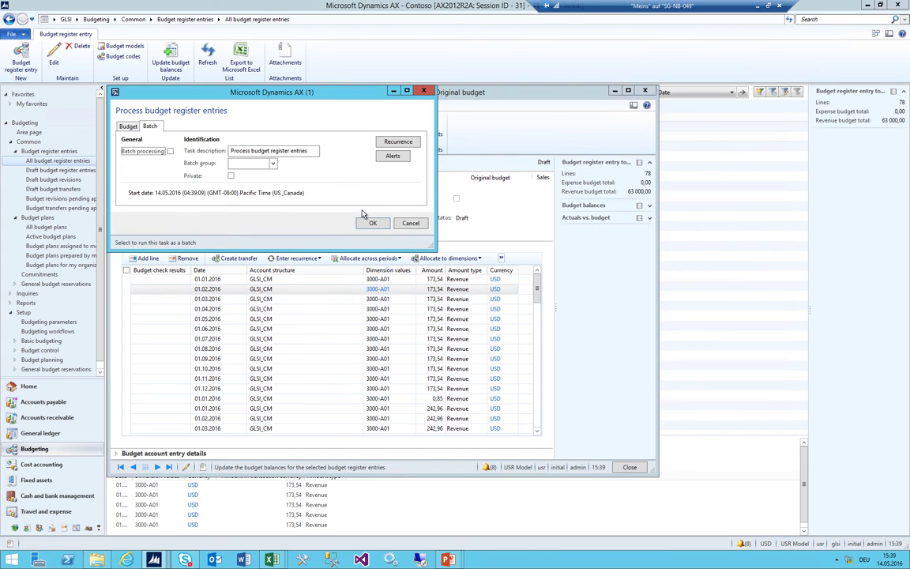
key("Return")
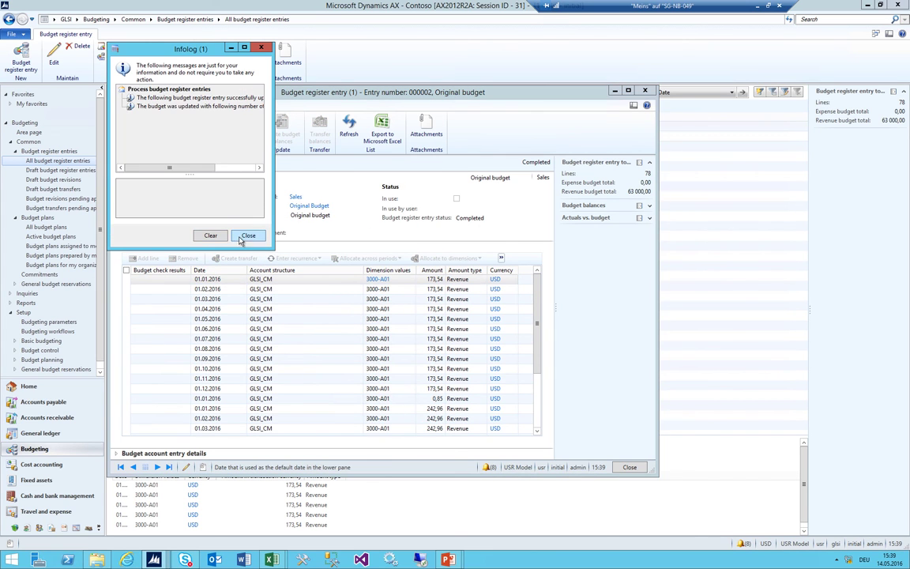
left_click(242, 238)
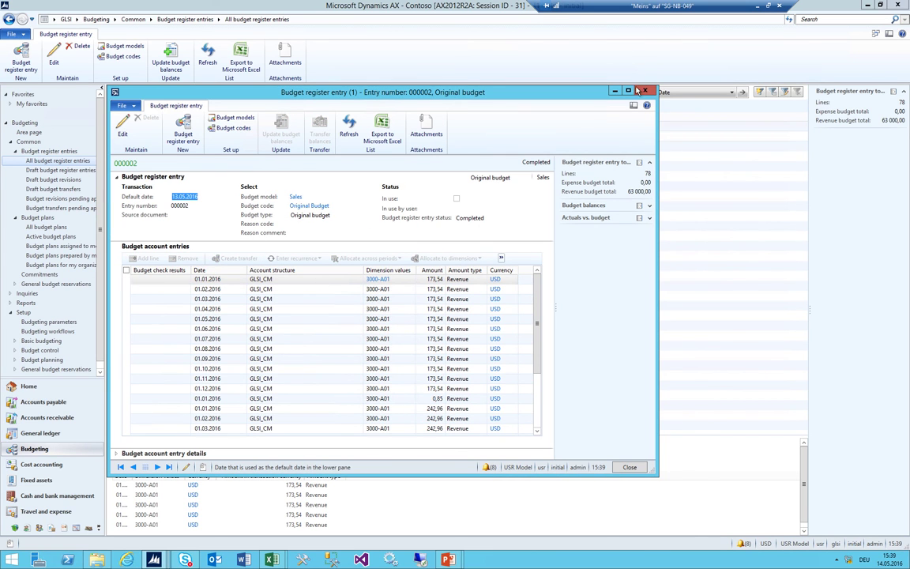
left_click(644, 91)
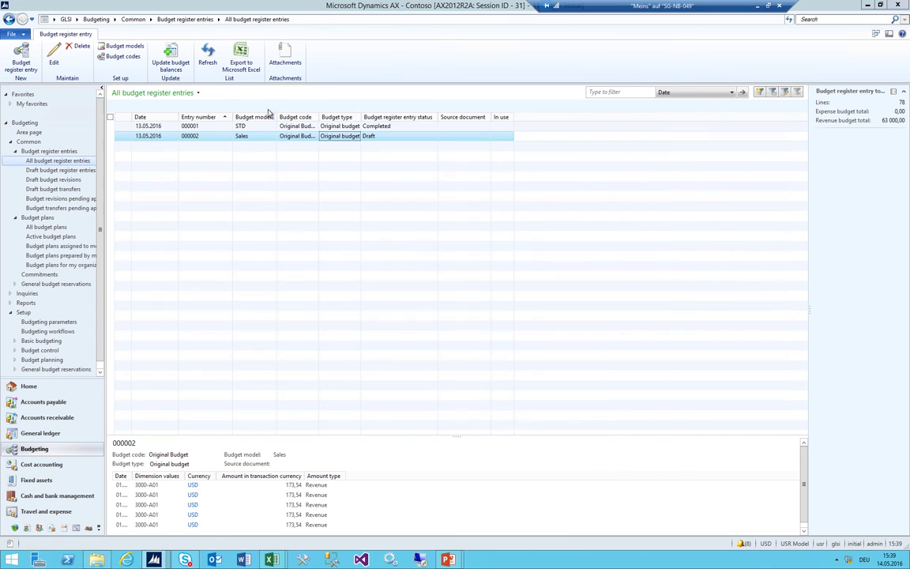
Step: Switch to the General ledger area page and browse its reports, including Management Reporter
left_click(76, 19)
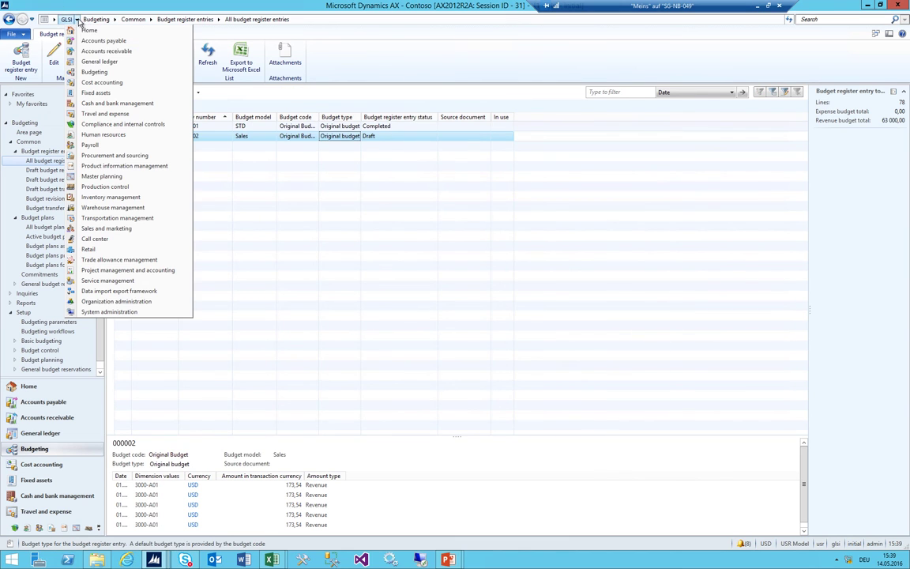
left_click(105, 61)
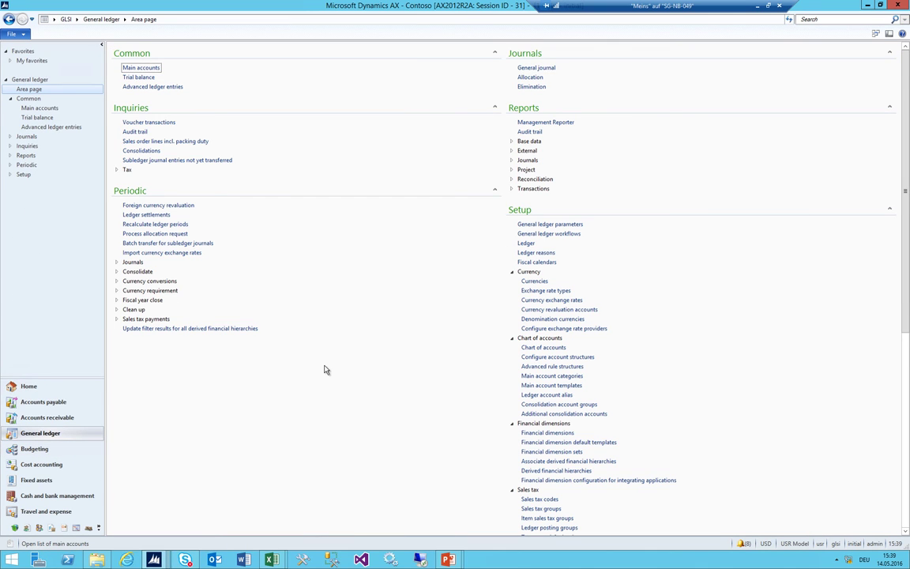
left_click(539, 122)
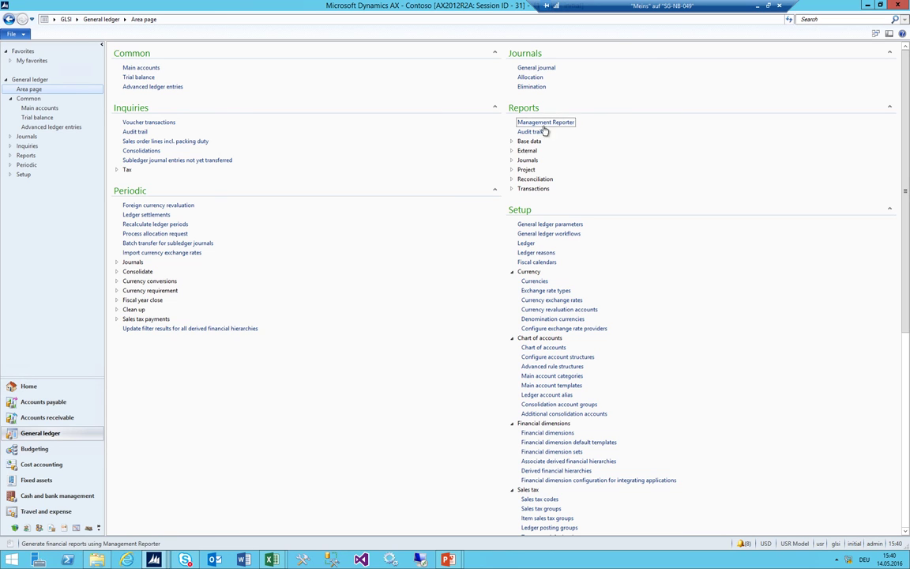
scroll(458, 374, "down", 2)
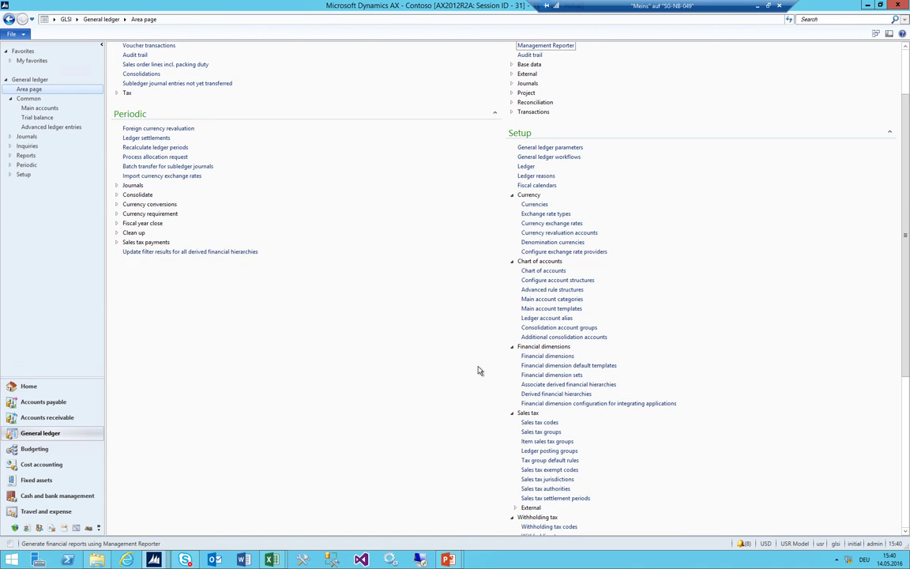
scroll(603, 425, "down", 7)
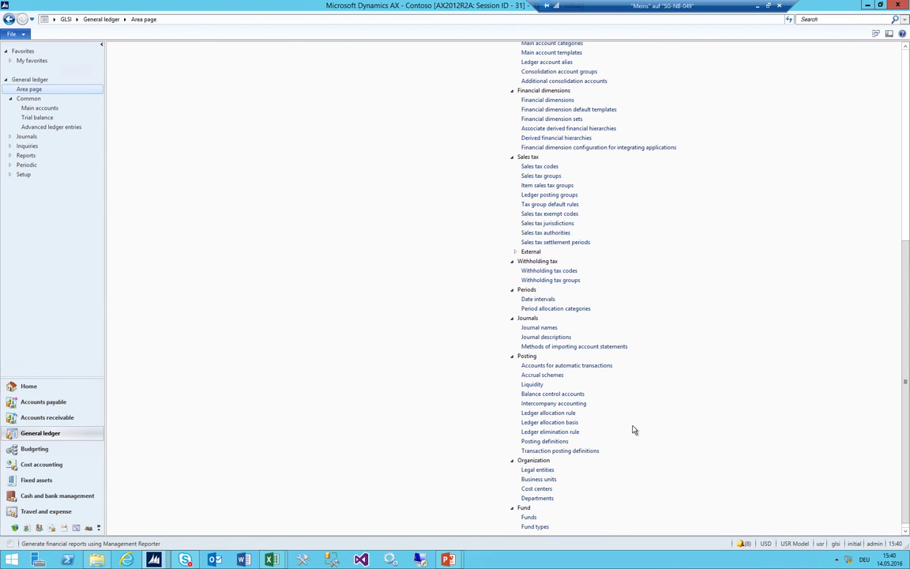
scroll(631, 419, "up", 6)
scroll(620, 391, "up", 3)
scroll(624, 357, "down", 8)
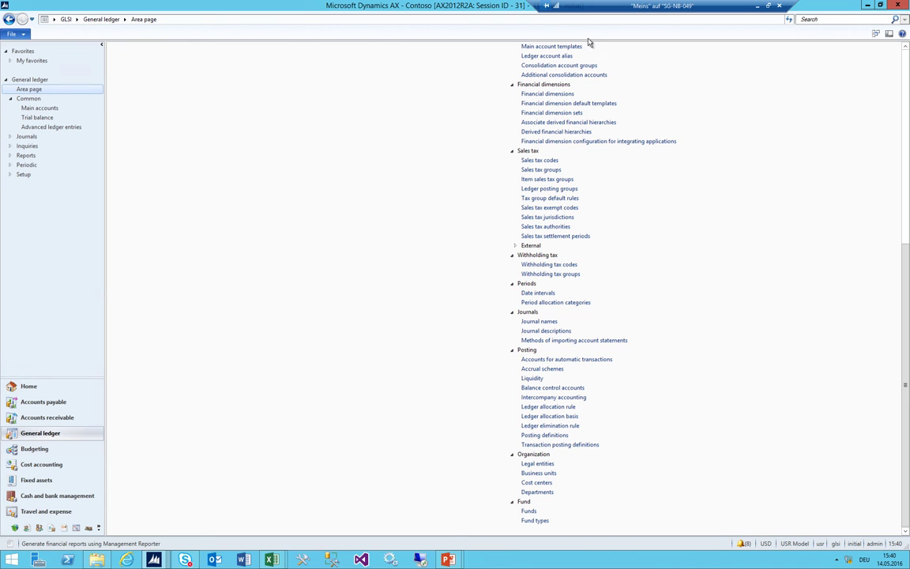
scroll(629, 226, "up", 3)
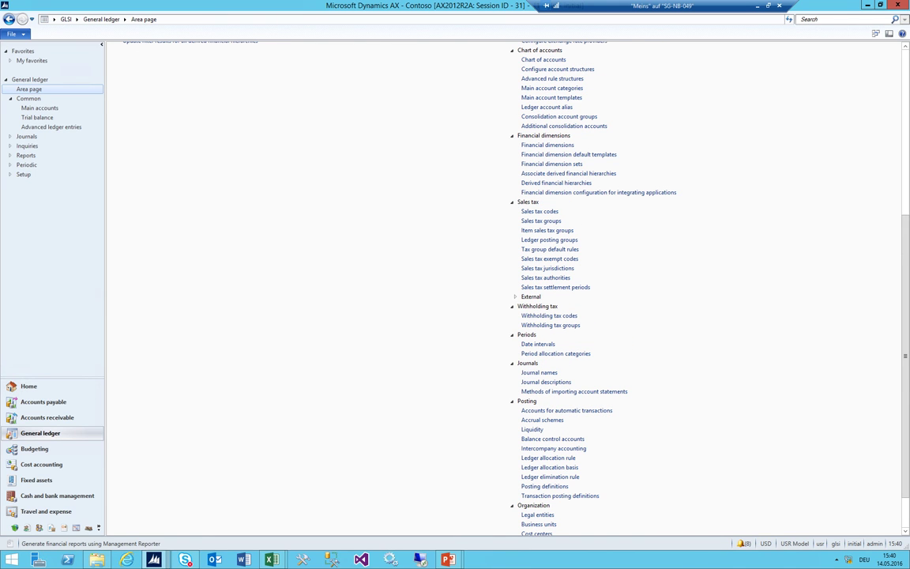
scroll(508, 301, "up", 6)
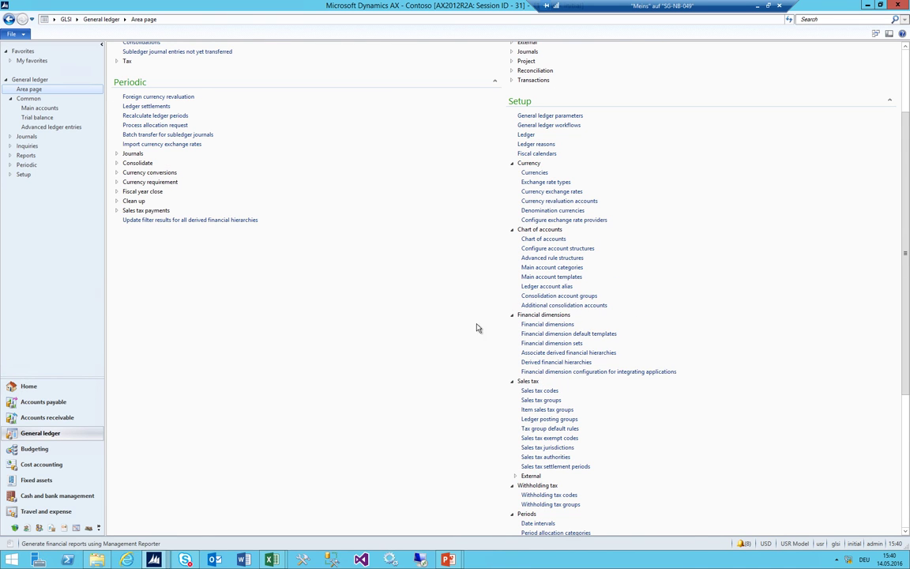
scroll(300, 312, "up", 4)
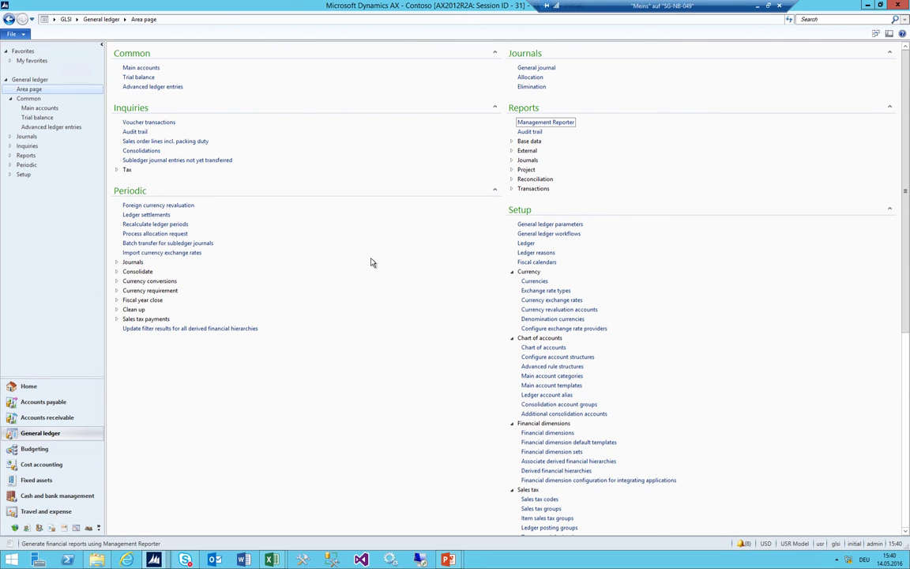
Step: Expand the Base data reports, then return to the Budgeting area page
left_click(528, 140)
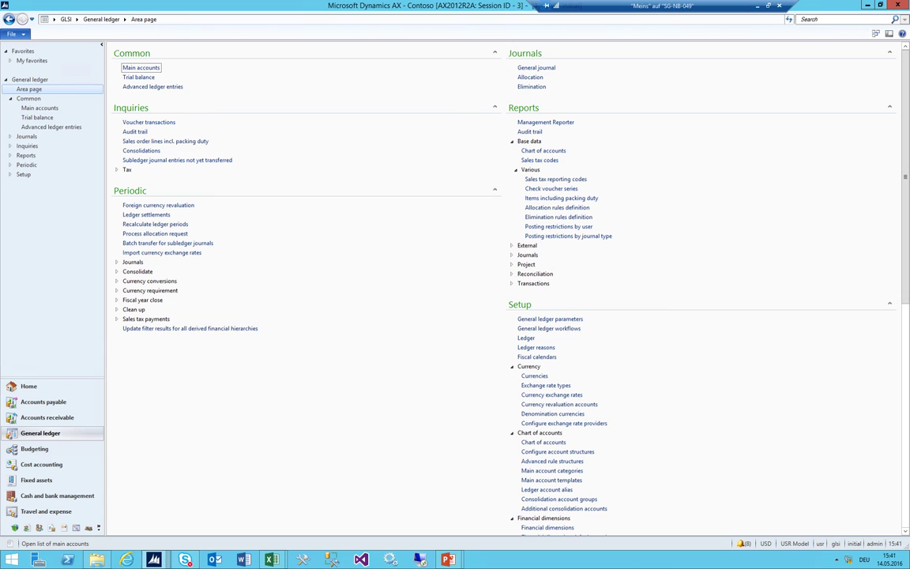
left_click(78, 19)
left_click(109, 61)
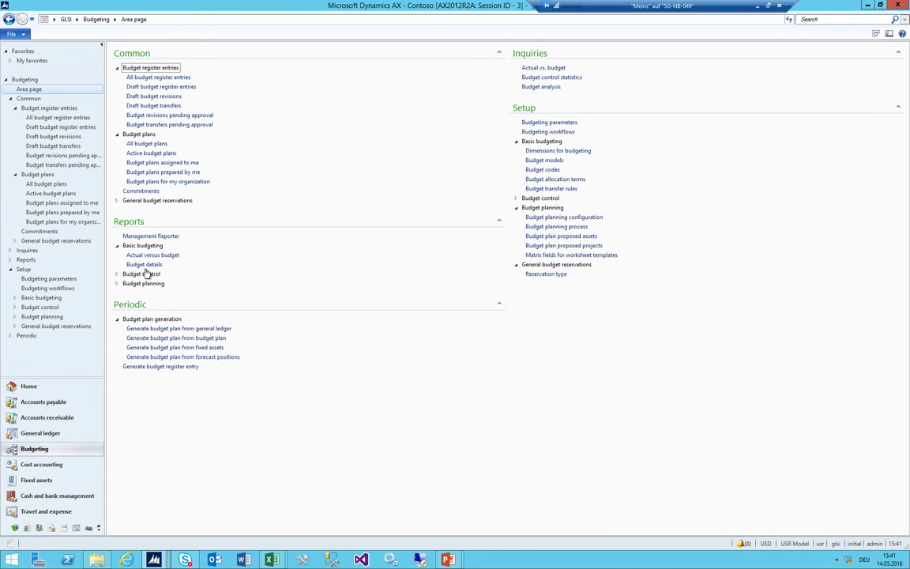
Step: Open the Actual versus budget report and select the Main Account dimension set
left_click(166, 255)
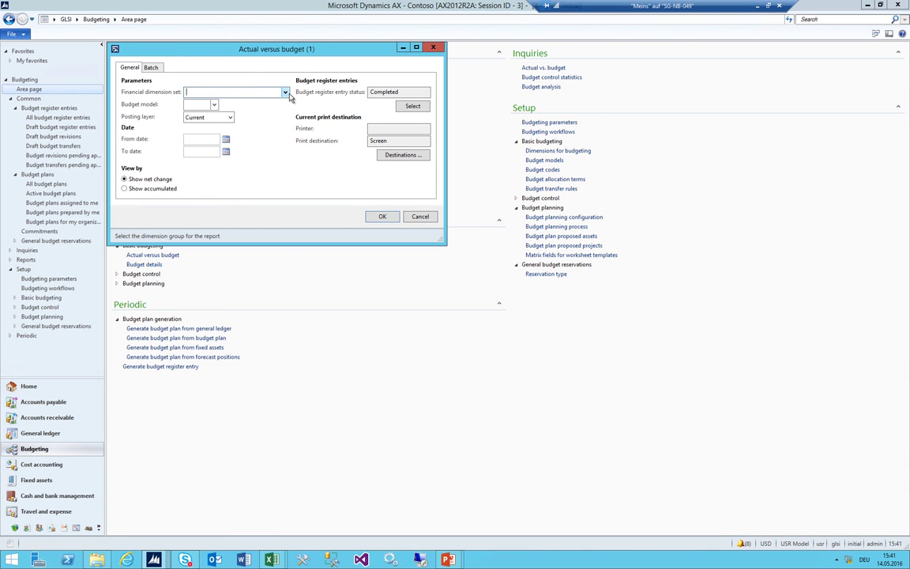
left_click(286, 93)
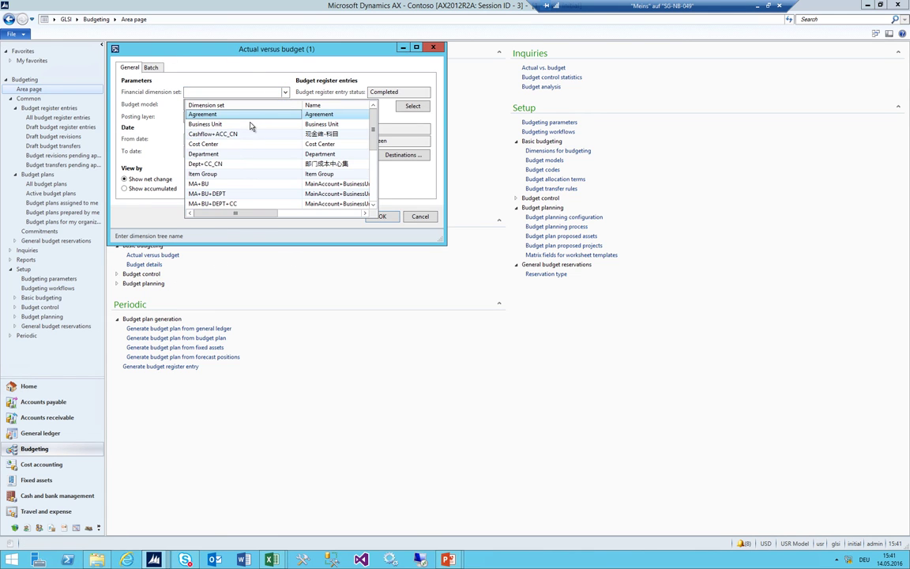
scroll(245, 158, "down", 3)
scroll(243, 163, "up", 2)
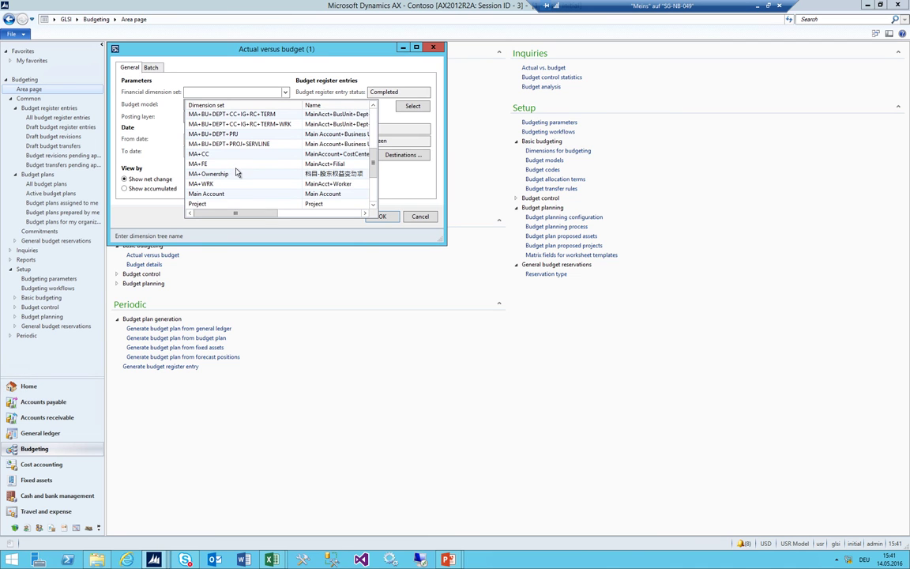
scroll(236, 172, "down", 2)
scroll(217, 166, "up", 1)
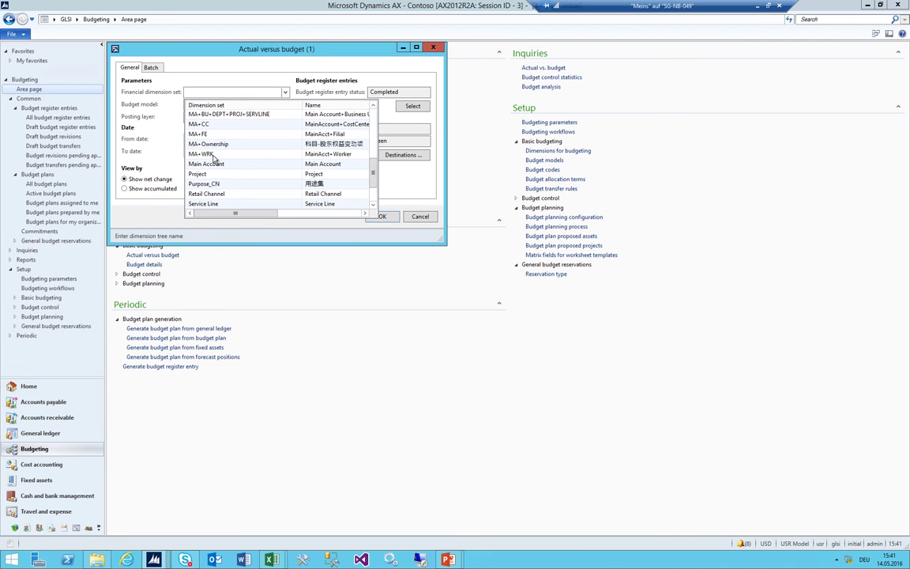
left_click(212, 164)
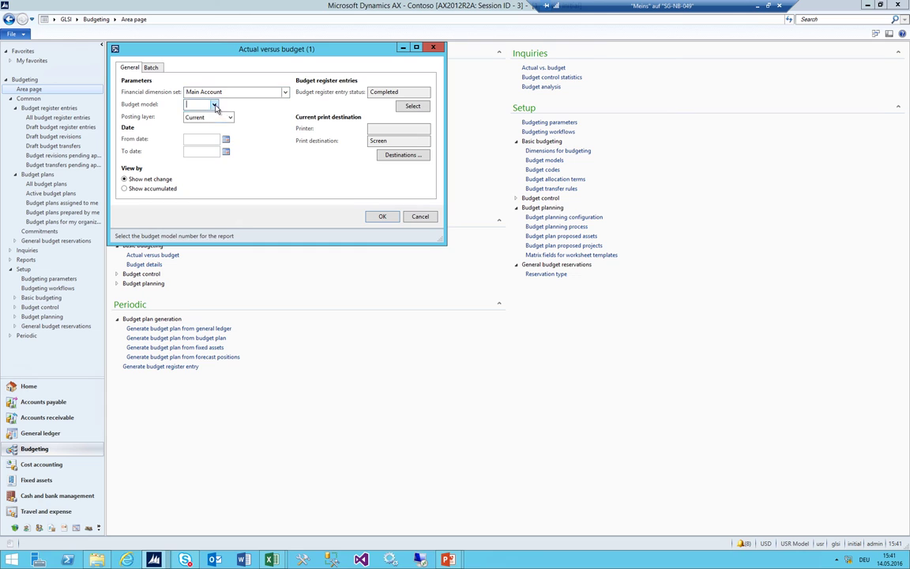
Step: Choose the Sales budget model, set dates 01.01.2016 to 31.12.2016, and run the report
left_click(213, 104)
left_click(189, 127)
left_click(210, 117)
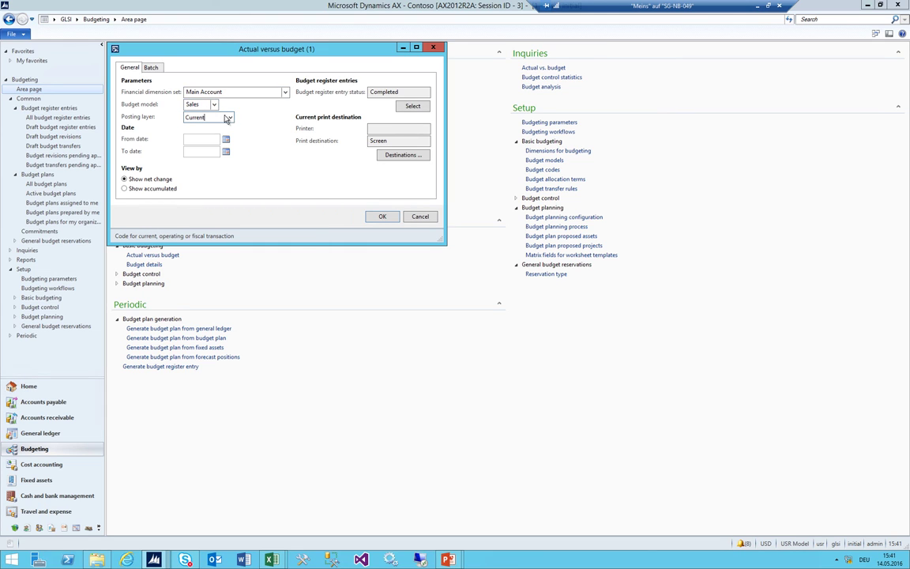
left_click(201, 138)
type("01.01.2016")
key("Tab")
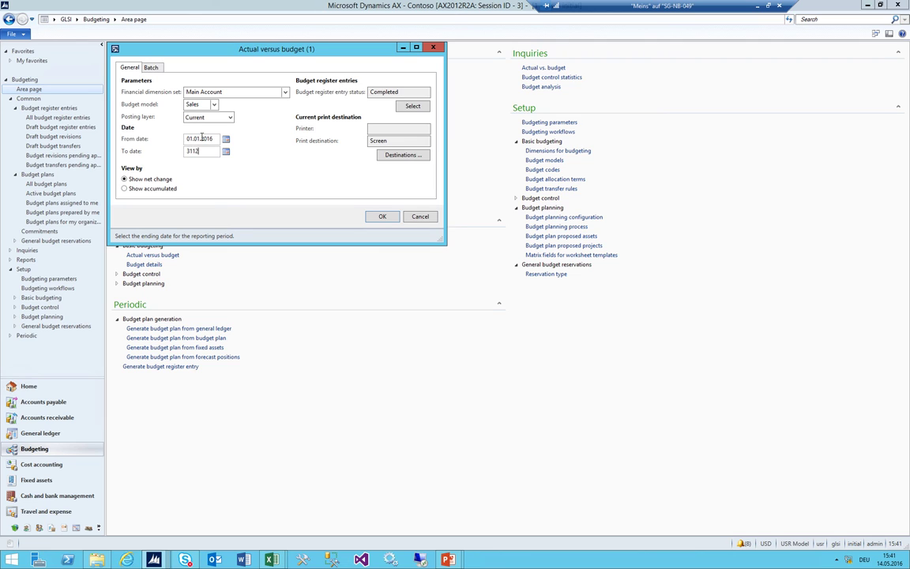
type("3112")
key("shift+Tab")
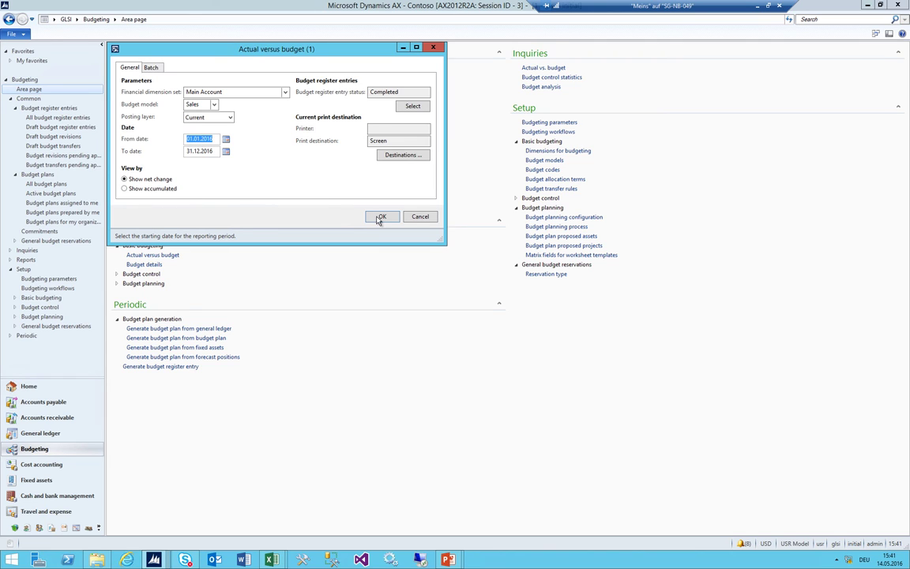
left_click(380, 218)
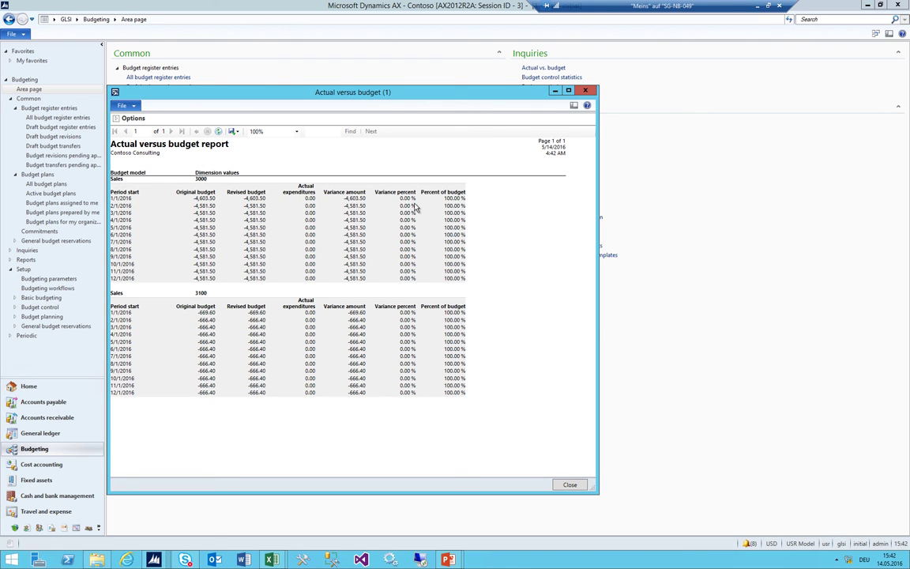
Step: Close the Actual versus budget report after reviewing the 2016 Sales budgets for accounts 3000 and 3100
left_click(586, 92)
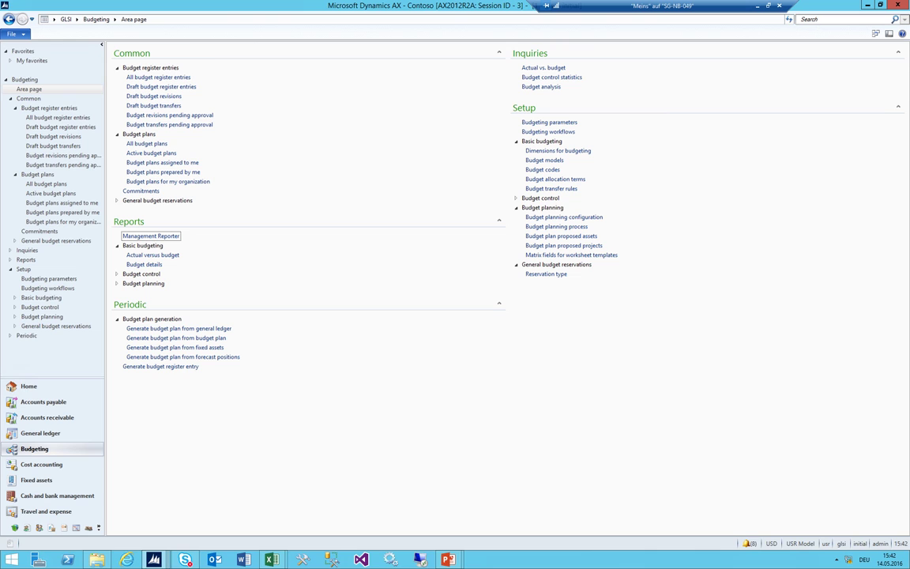
left_click(544, 67)
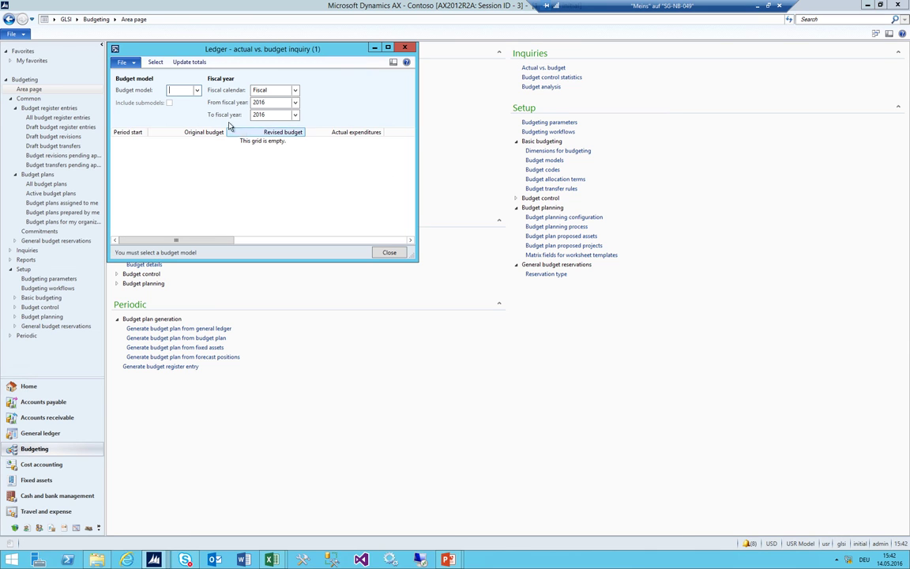
left_click(196, 90)
left_click(177, 113)
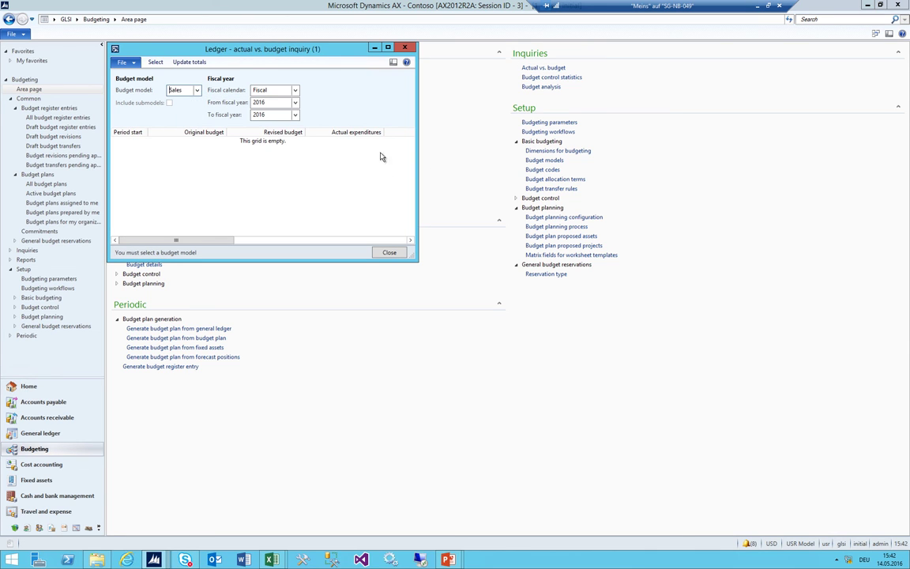
left_click(403, 49)
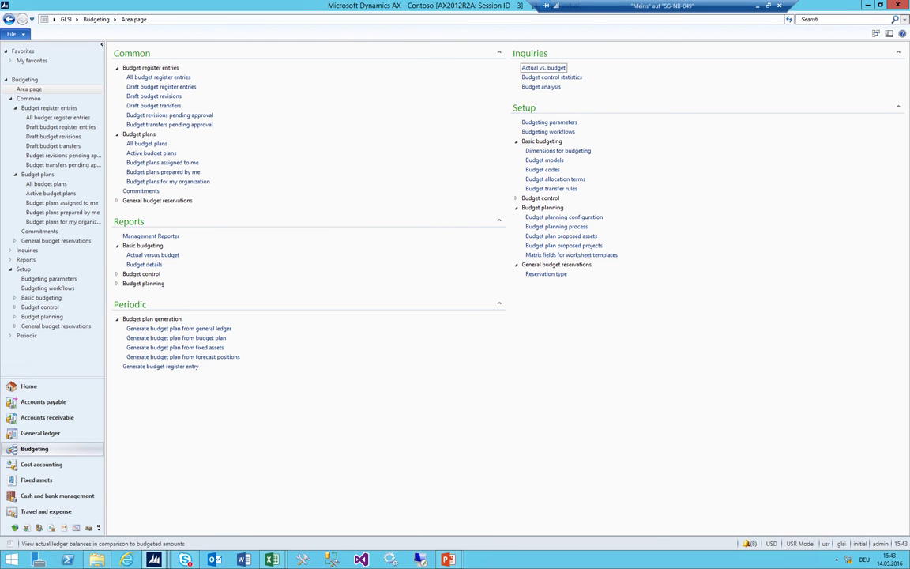